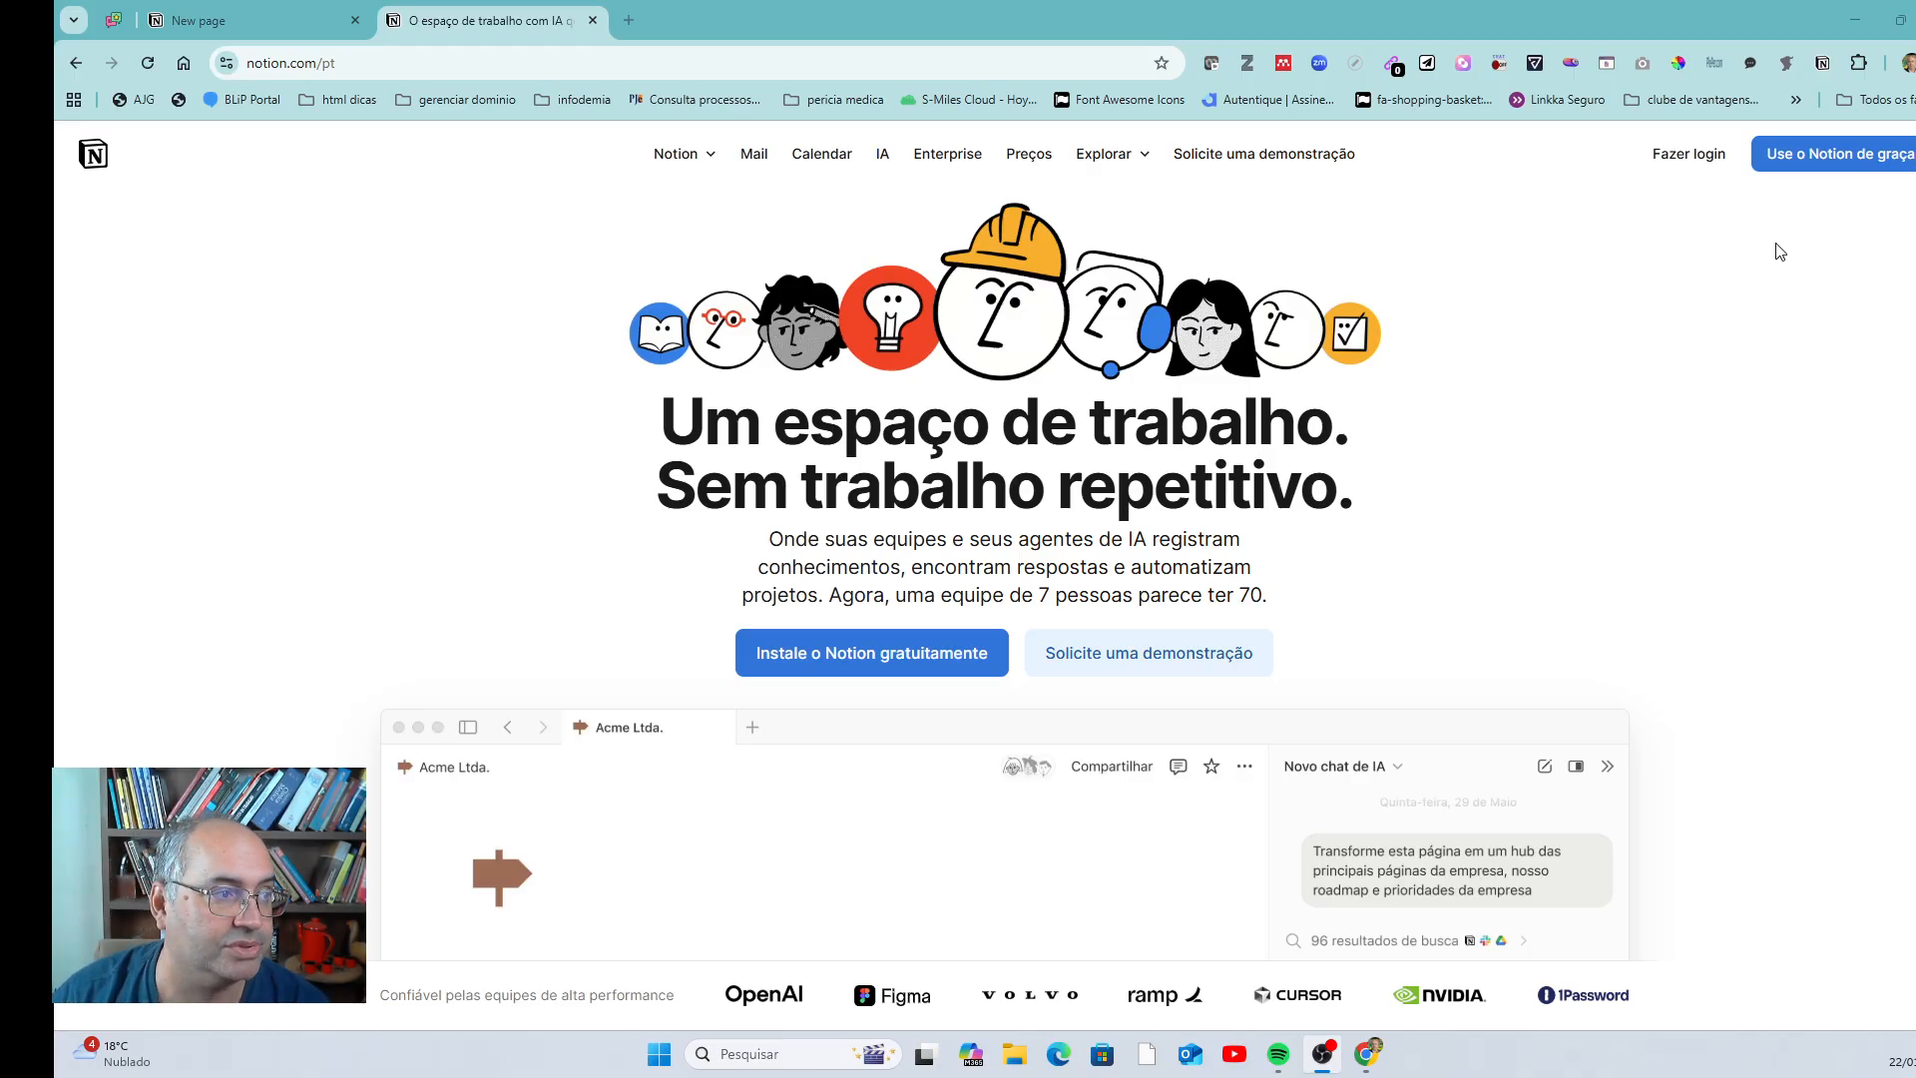
- Open Notion's pricing page and review the Free, Plus, Business and Enterprise plans
{"action": "left_click", "coordinate": [1033, 169]}
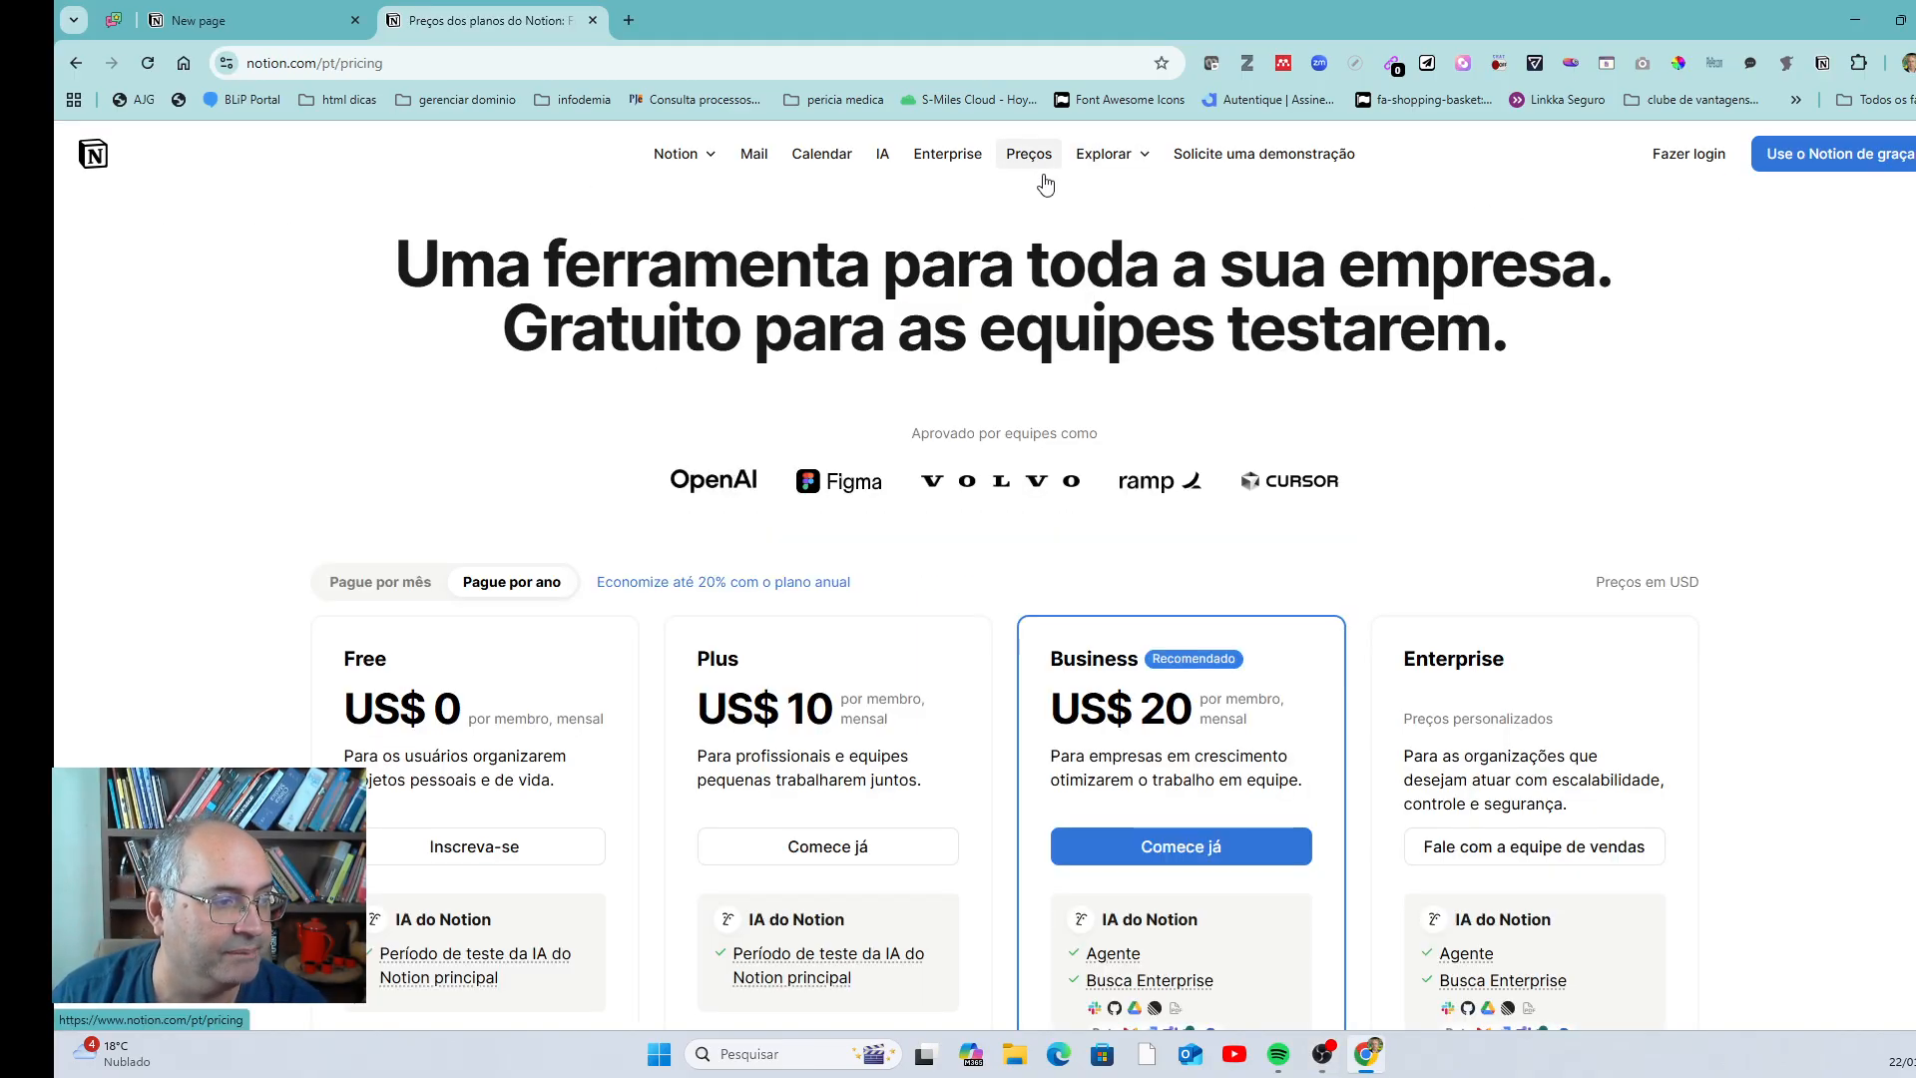
{"action": "scroll", "coordinate": [855, 355], "scroll_direction": "down", "scroll_amount": 2}
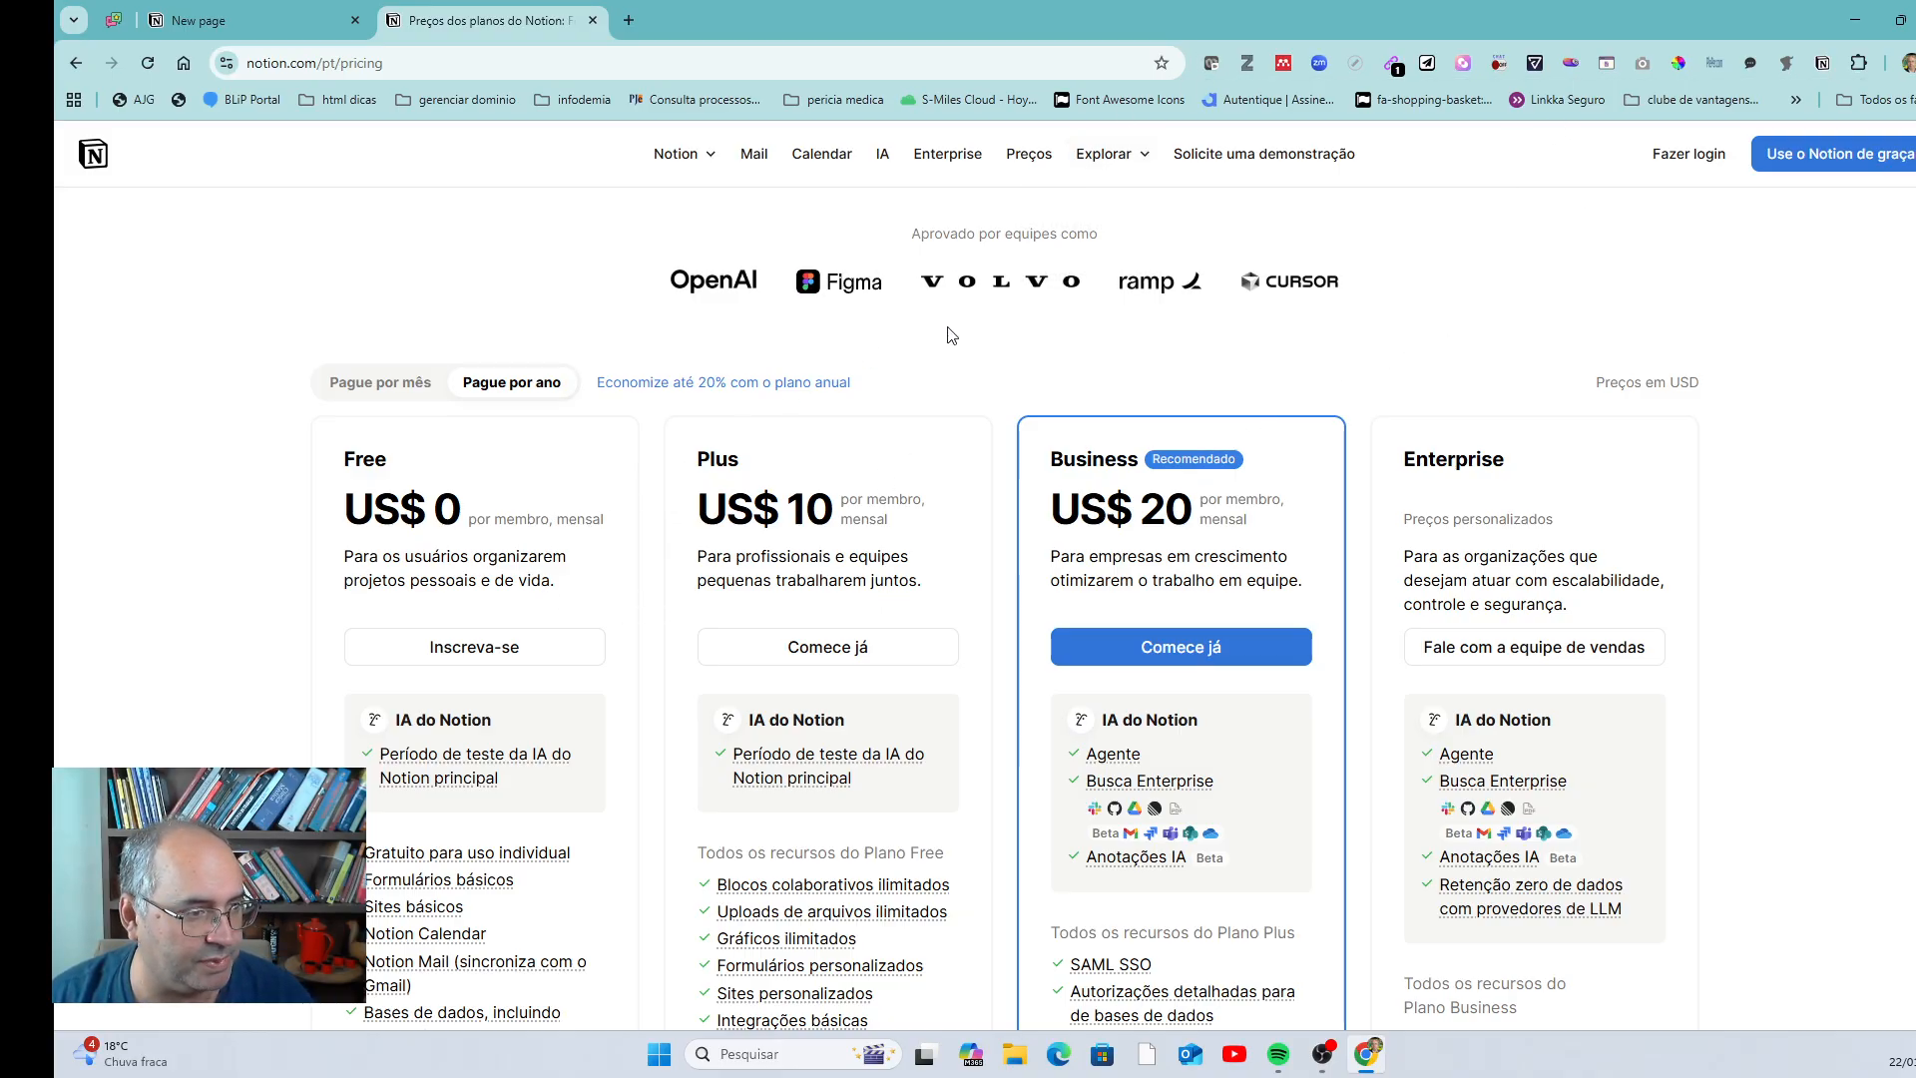
{"action": "scroll", "coordinate": [1496, 608], "scroll_direction": "down", "scroll_amount": 1}
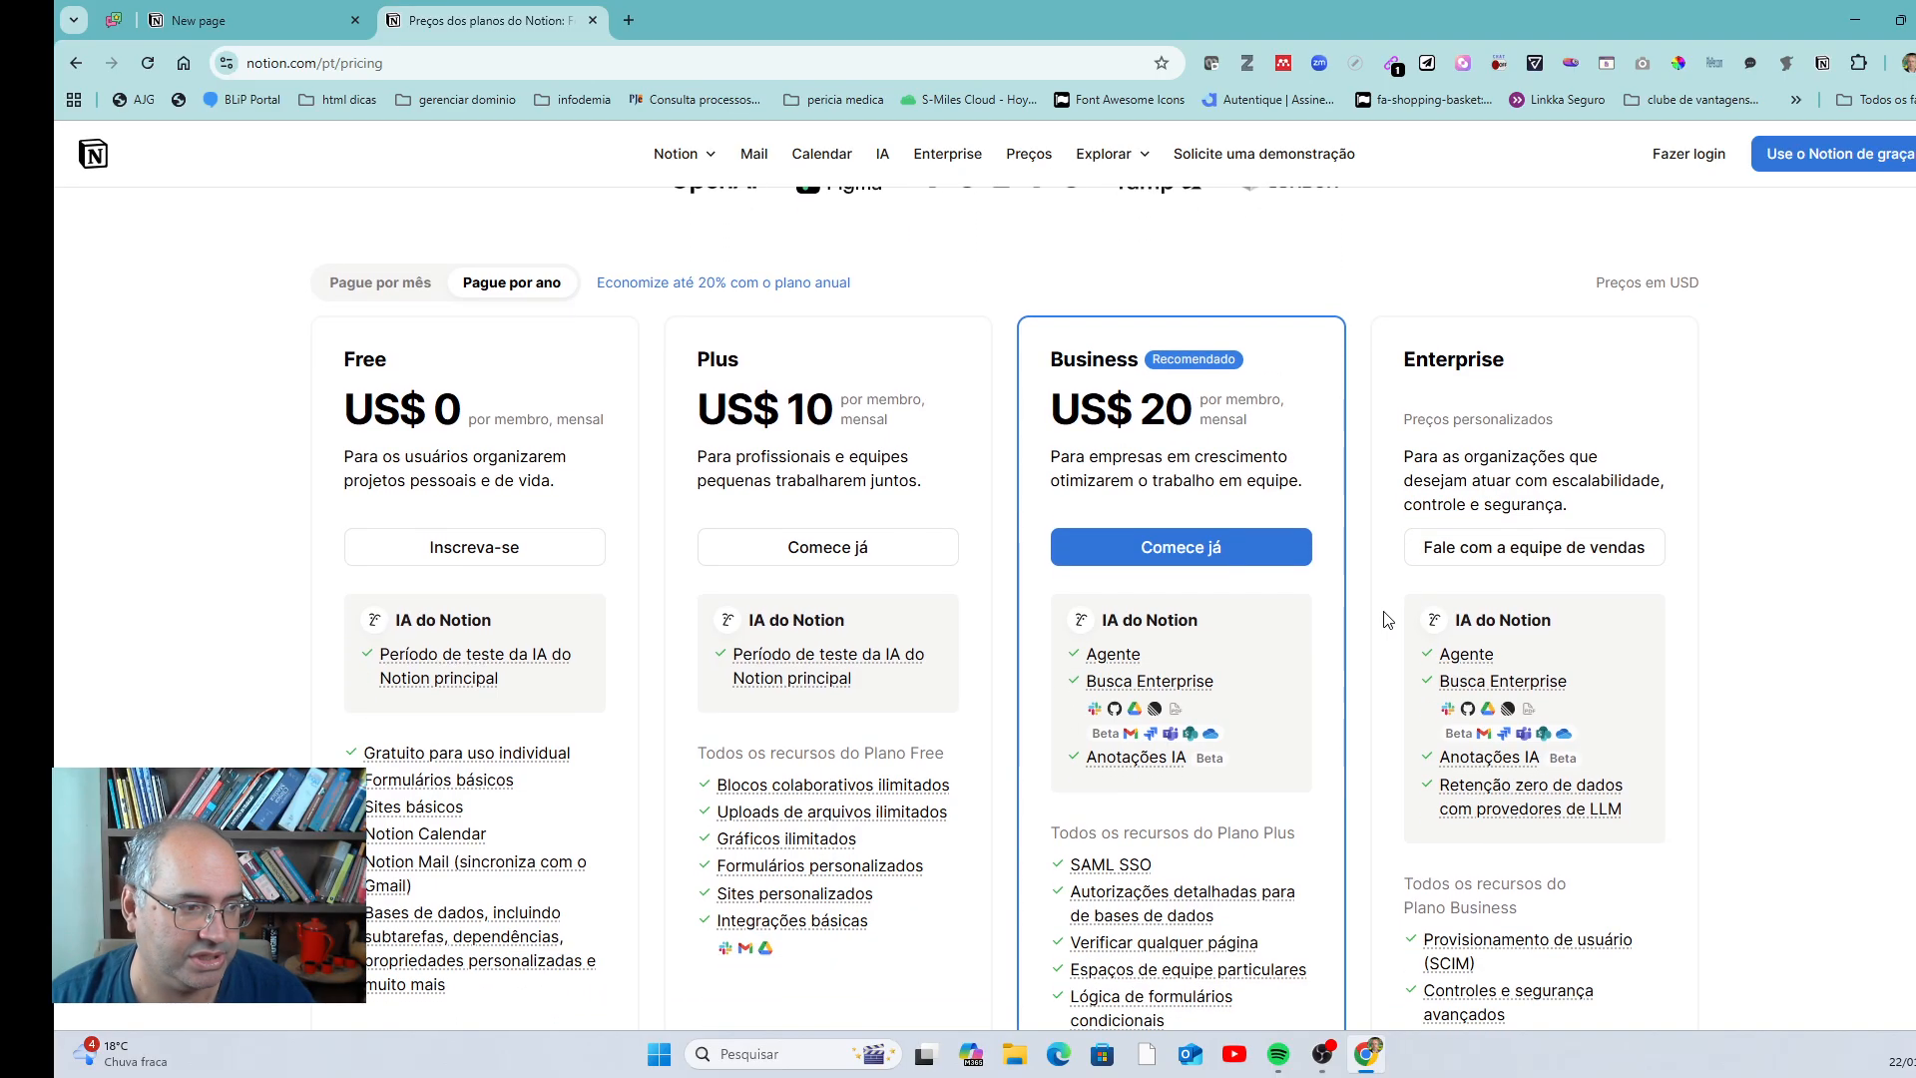
{"action": "scroll", "coordinate": [1529, 508], "scroll_direction": "up", "scroll_amount": 3}
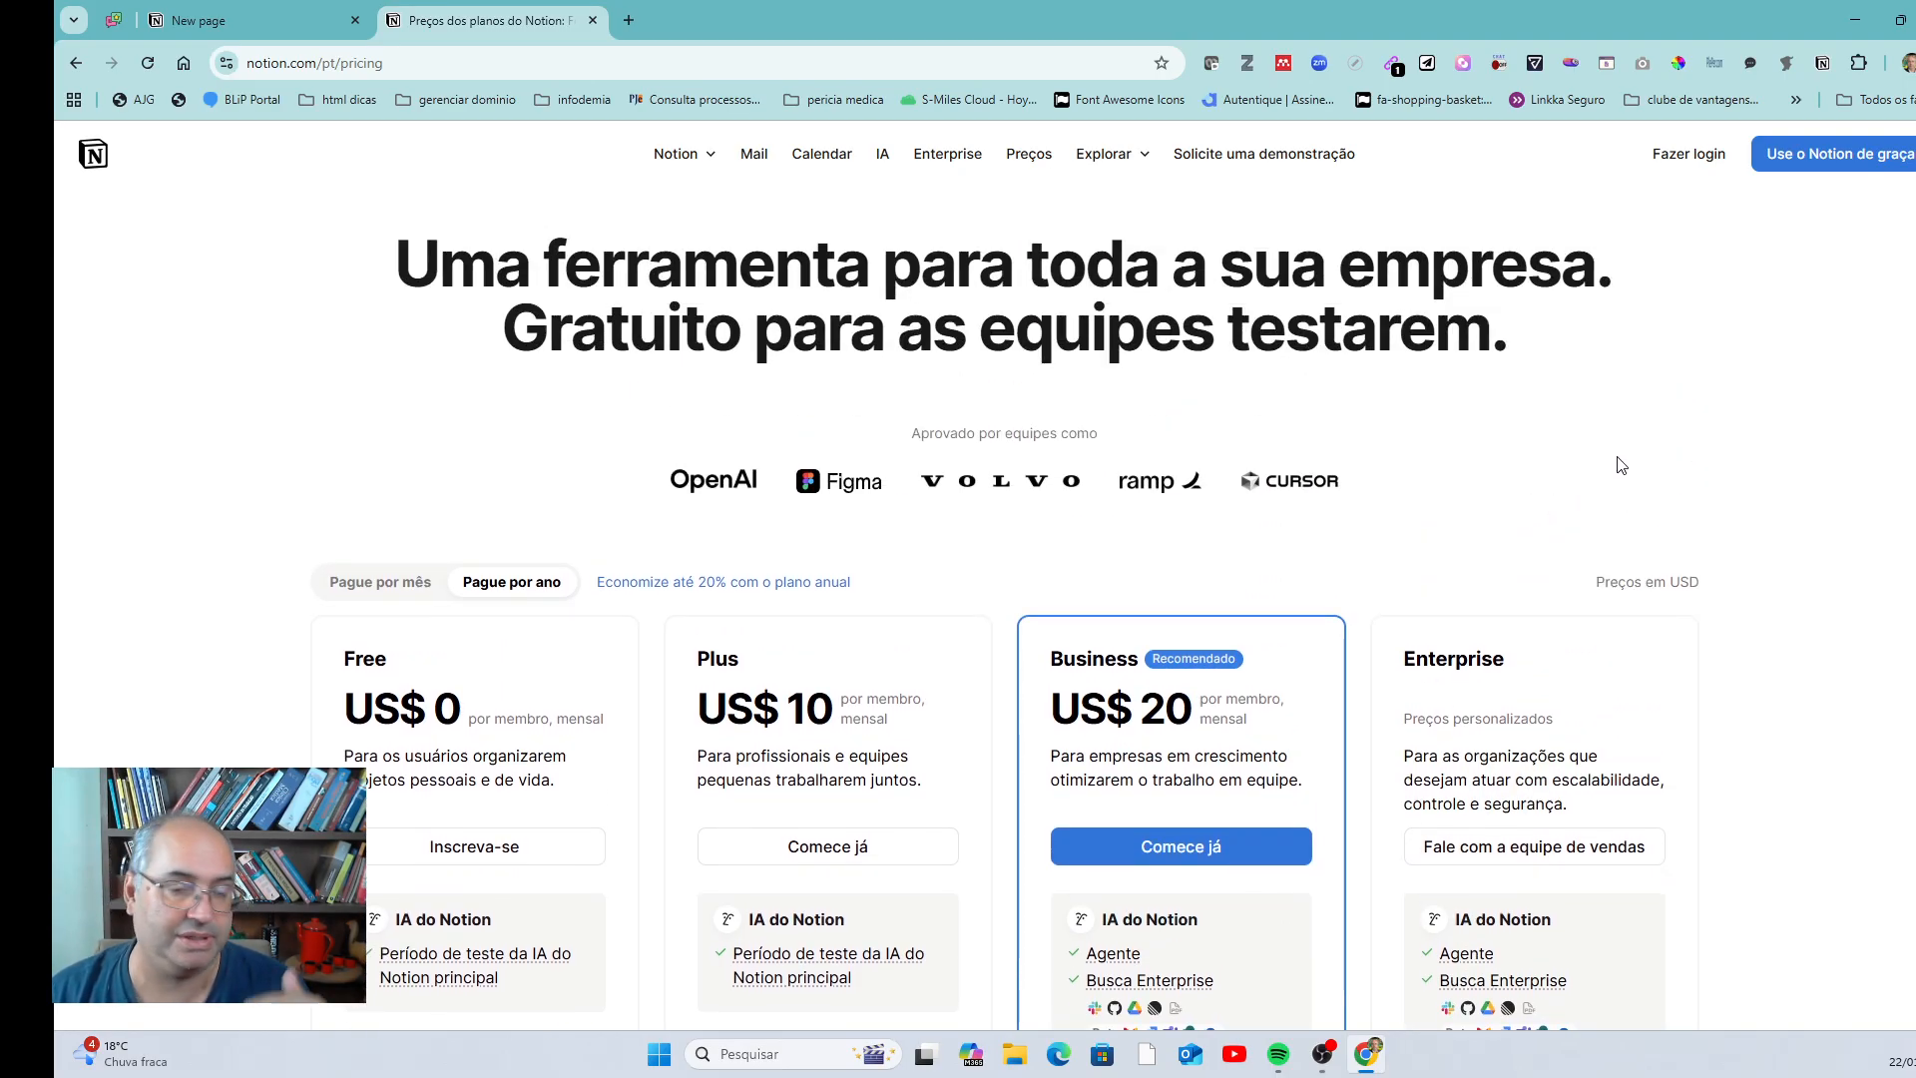
- Log in to the Notion workspace and dismiss the preferred-language suggestion
{"action": "left_click", "coordinate": [1688, 154]}
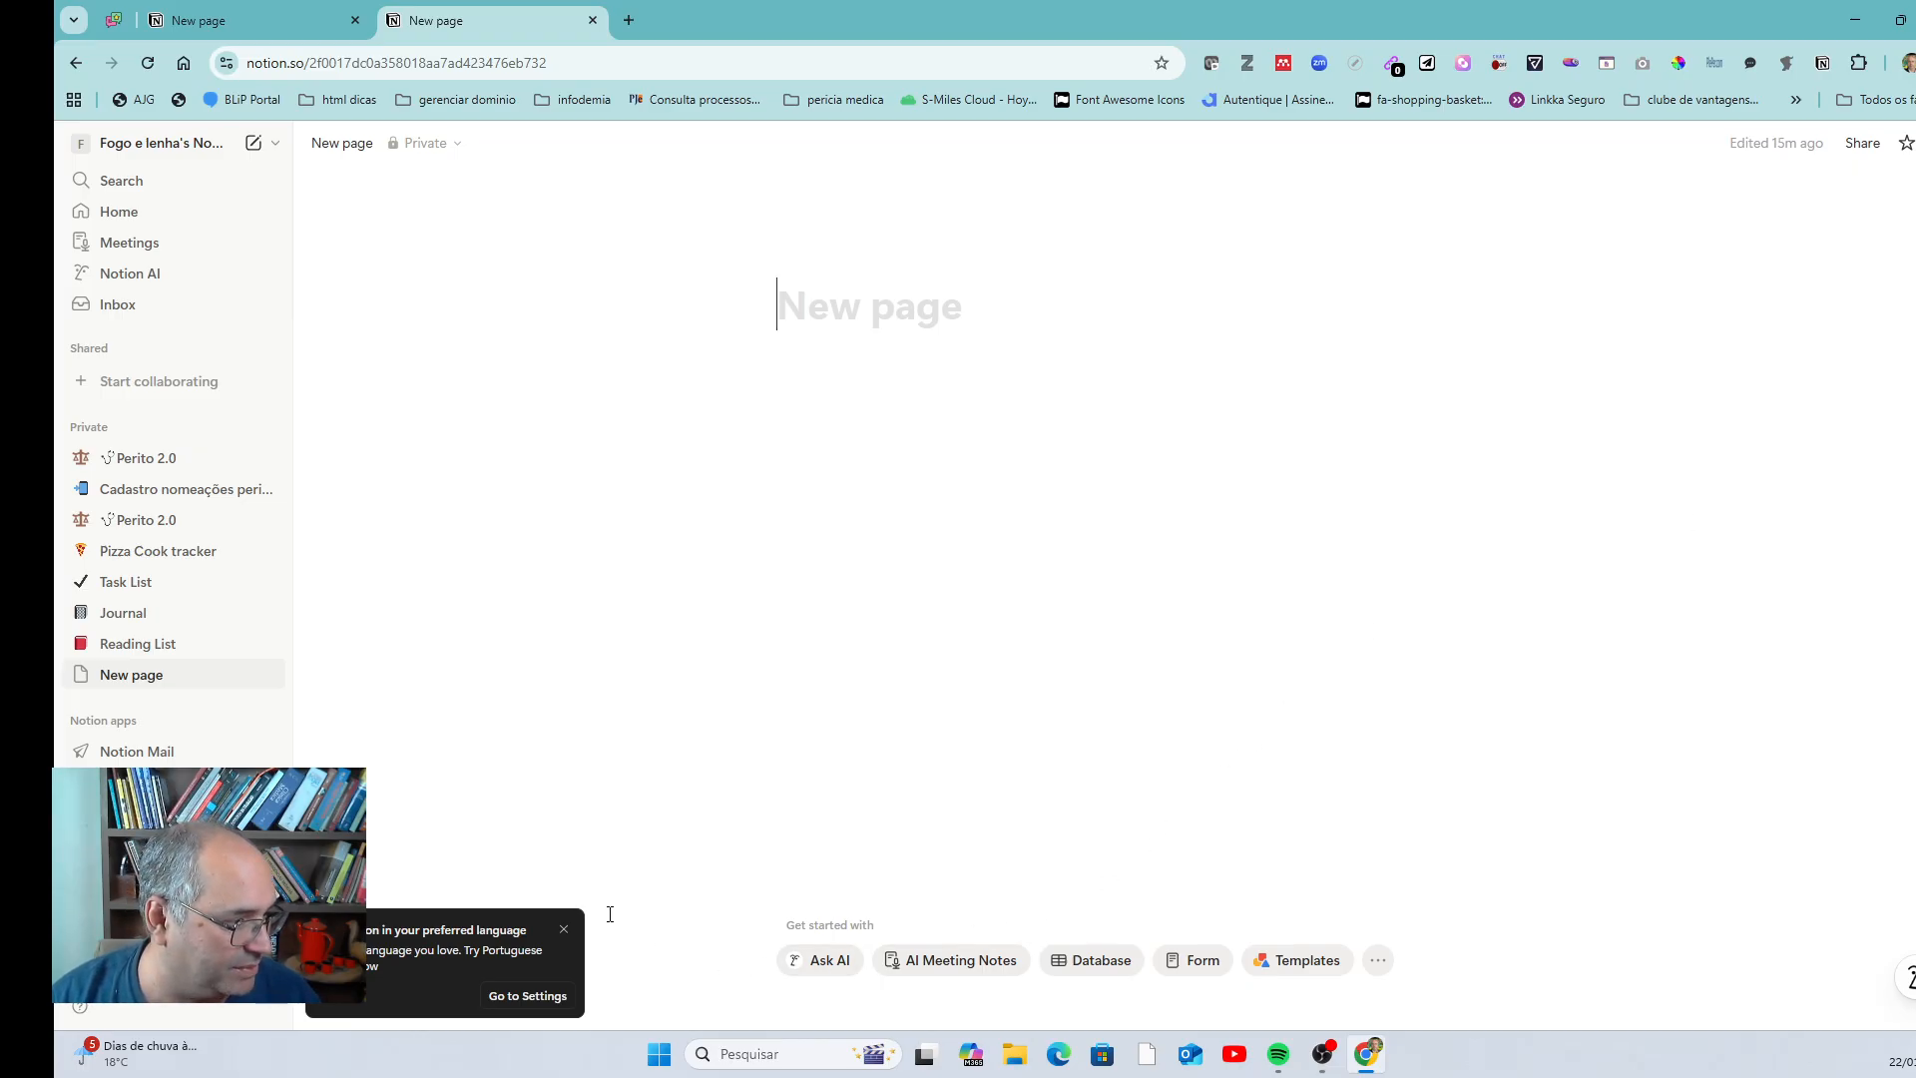
{"action": "left_click", "coordinate": [562, 930]}
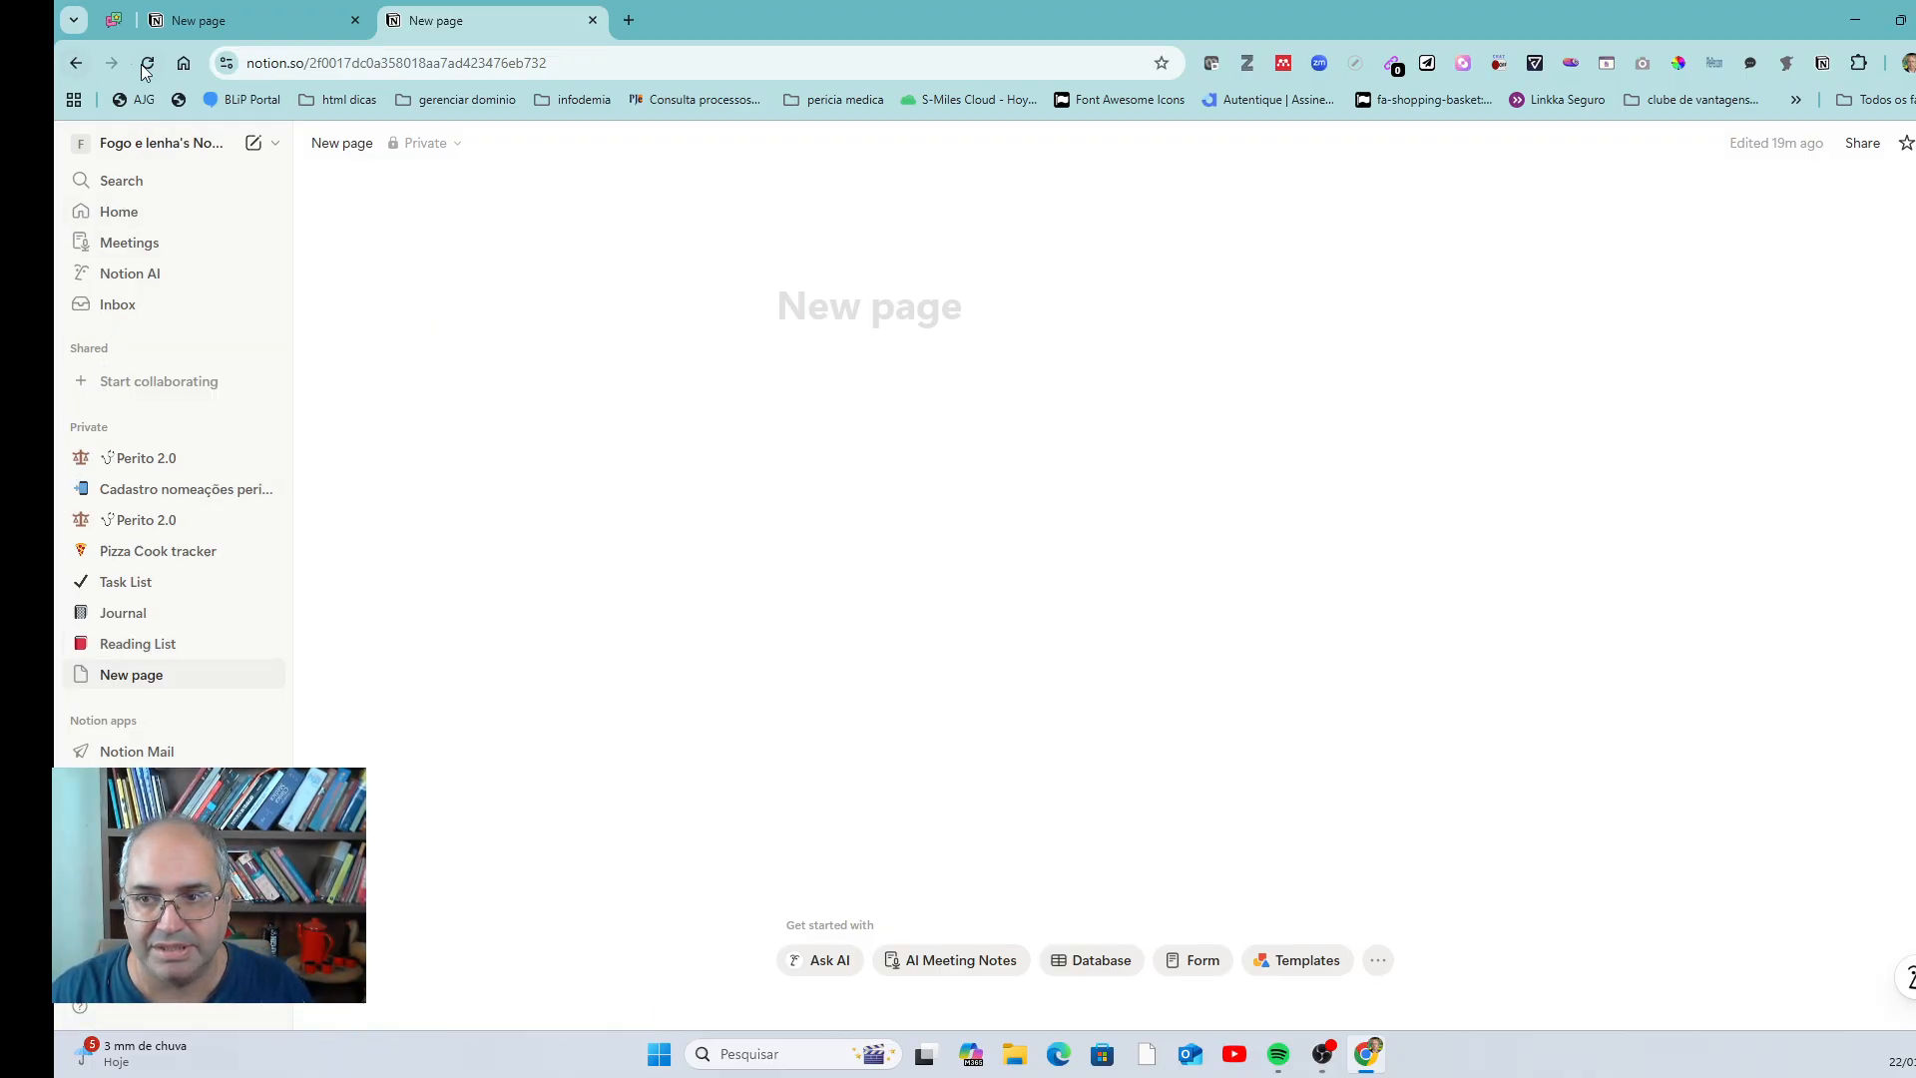
- Collapse and reopen the sidebar to examine its navigation entries and private pages, leaving it collapsed
{"action": "left_click", "coordinate": [227, 143]}
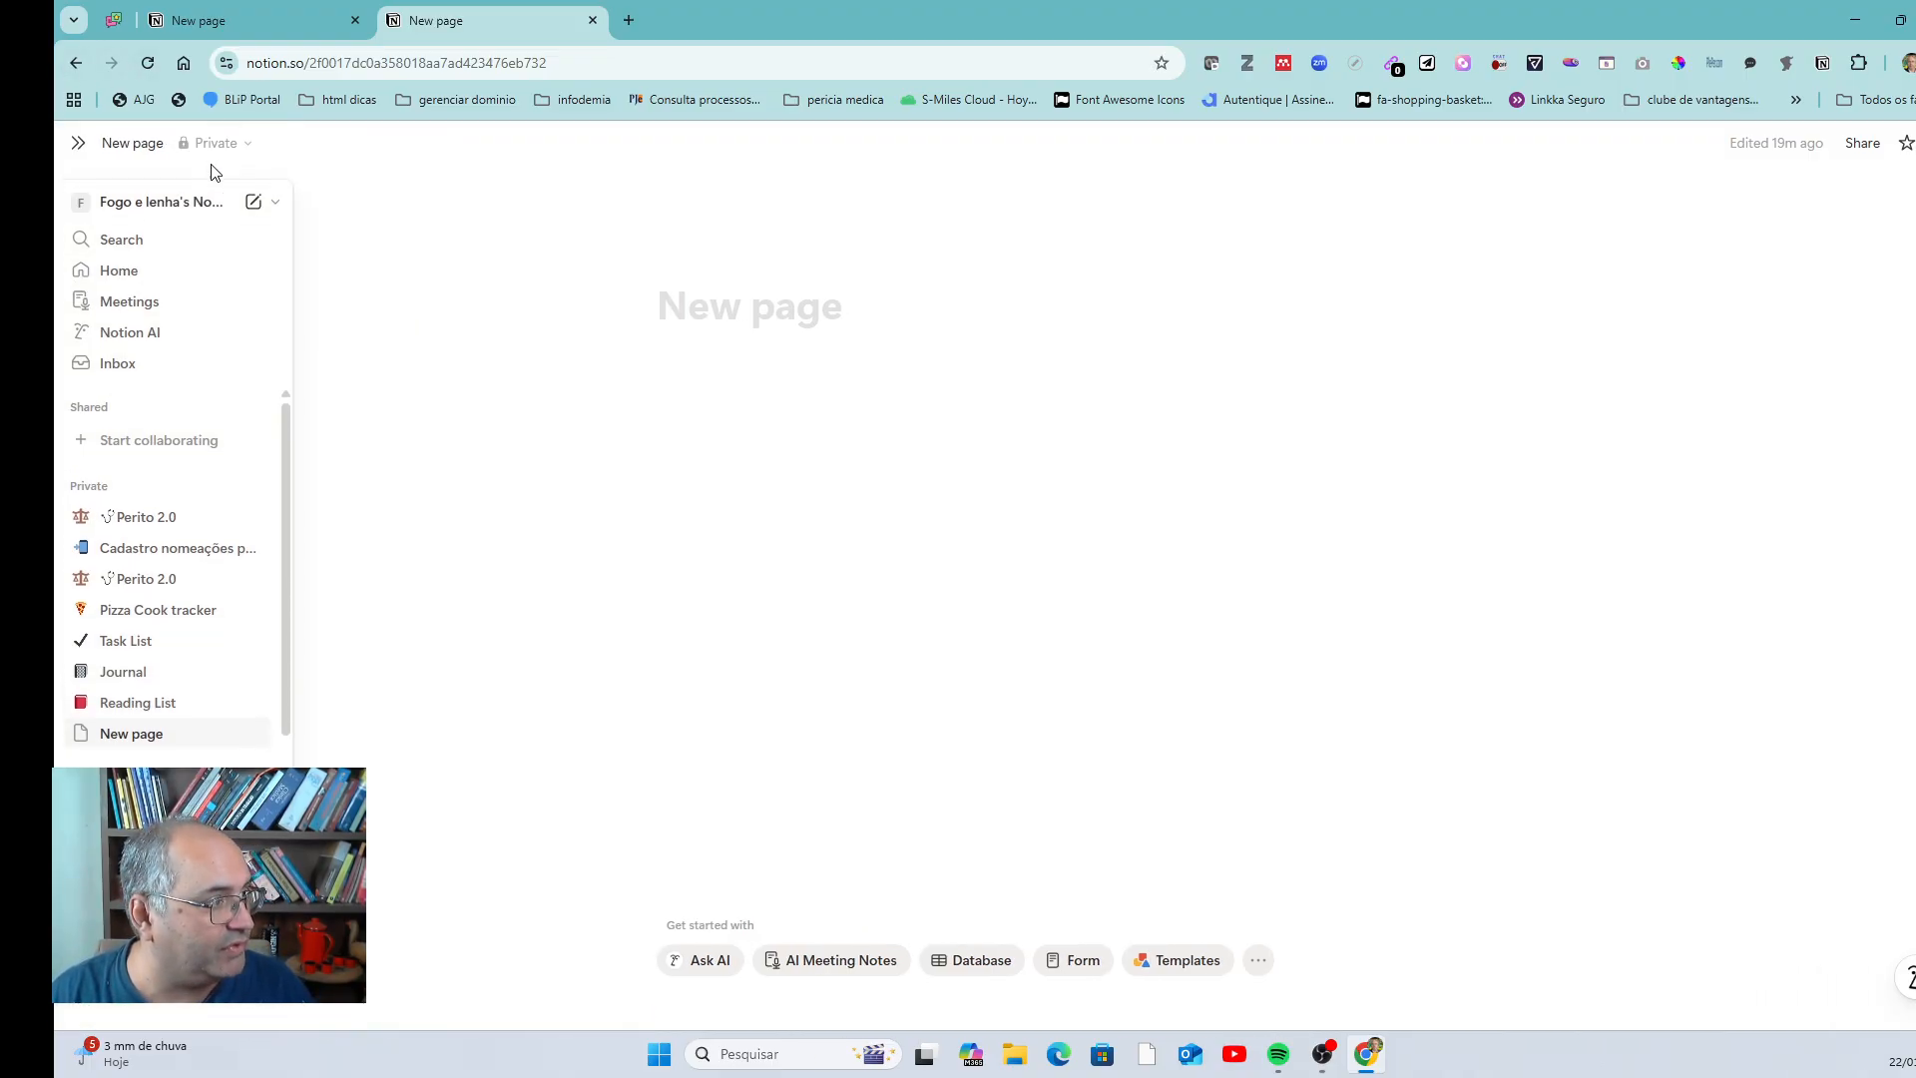
{"action": "left_click", "coordinate": [78, 143]}
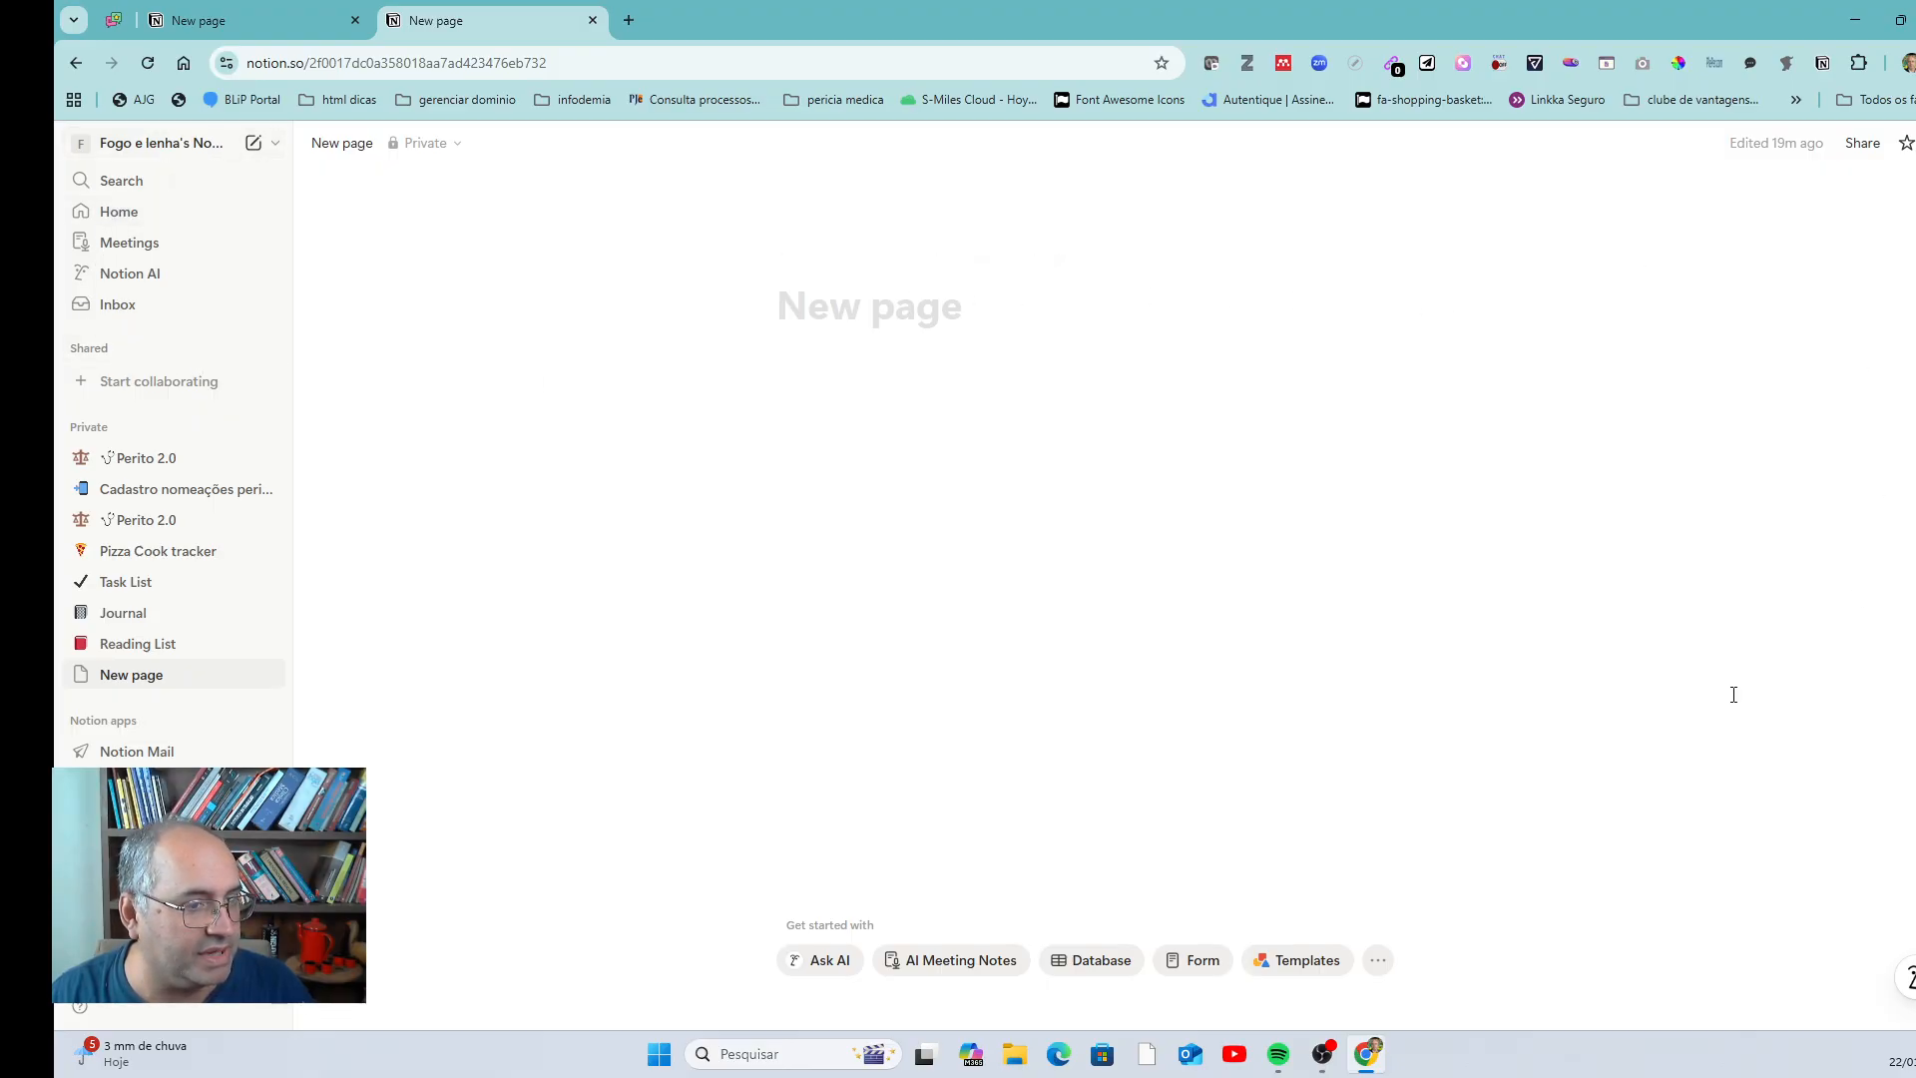
{"action": "mouse_move", "coordinate": [1078, 260]}
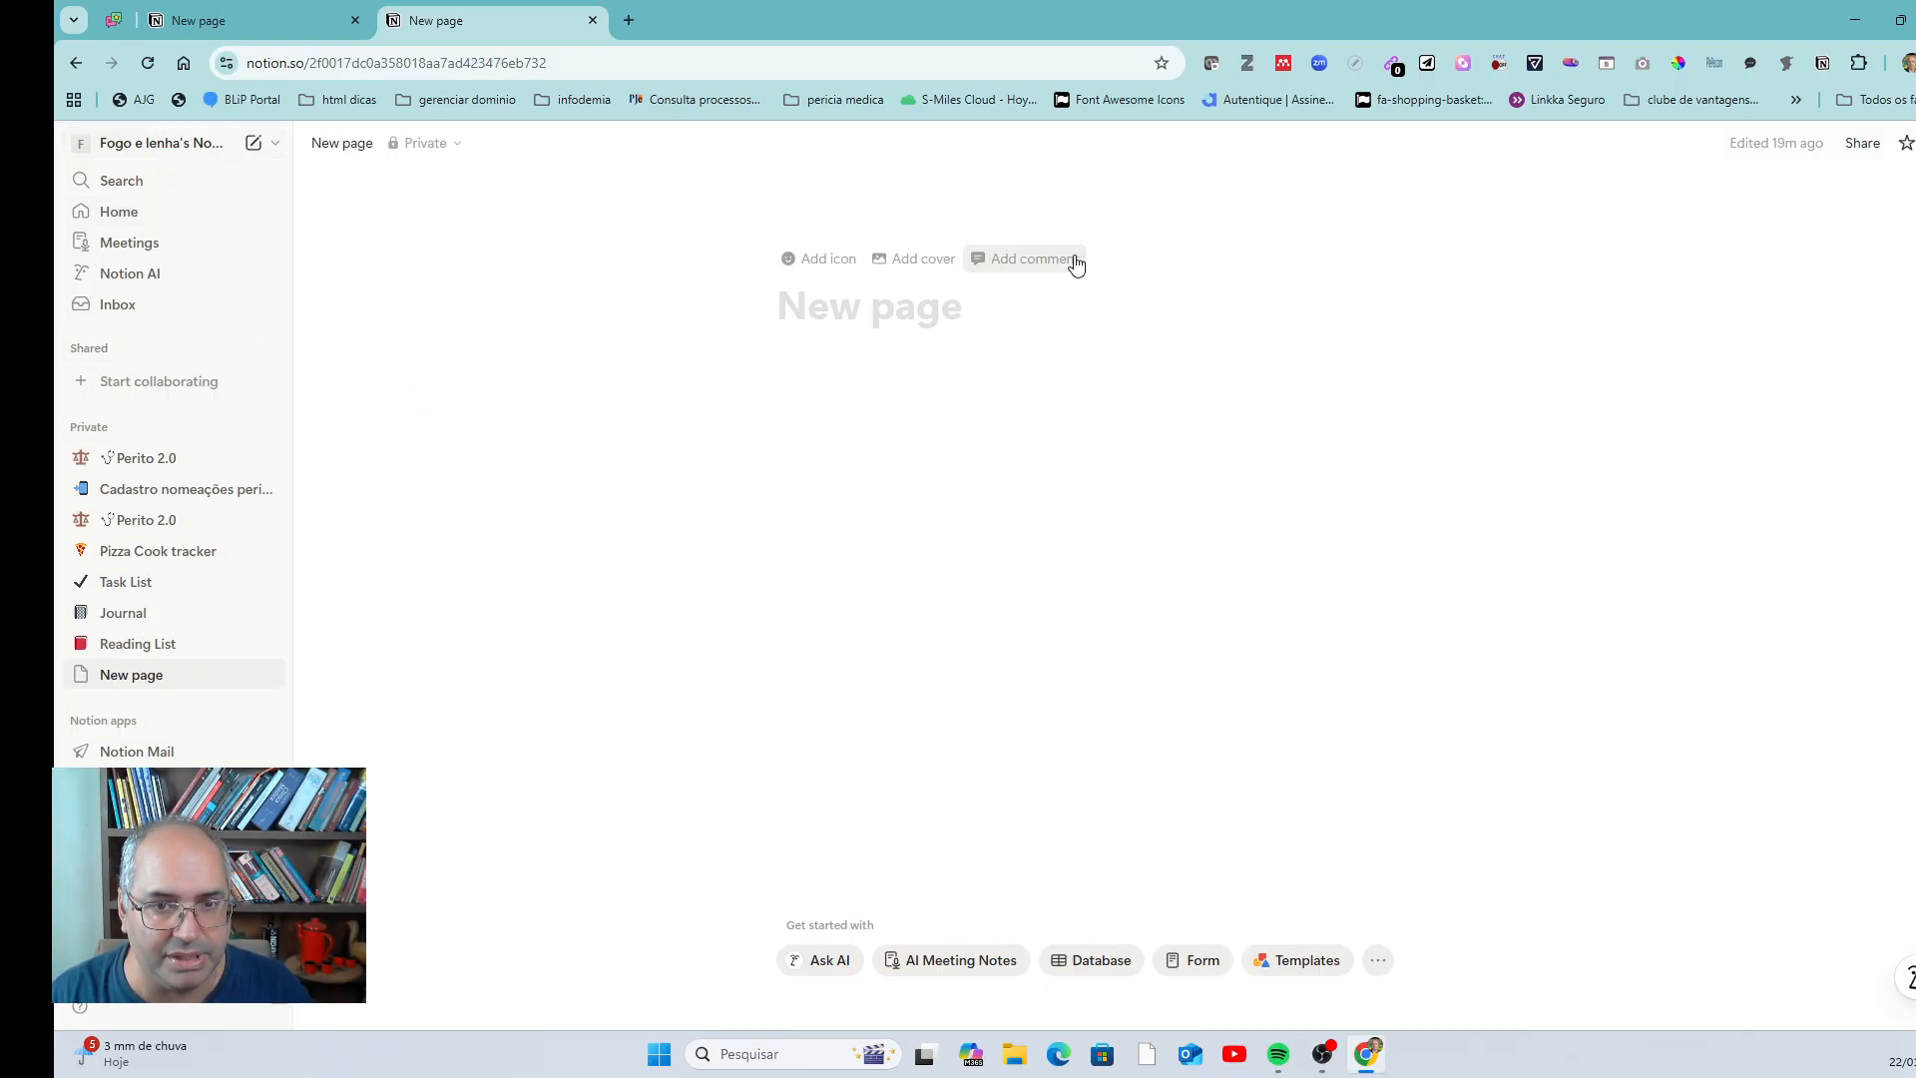
{"action": "left_click", "coordinate": [218, 145]}
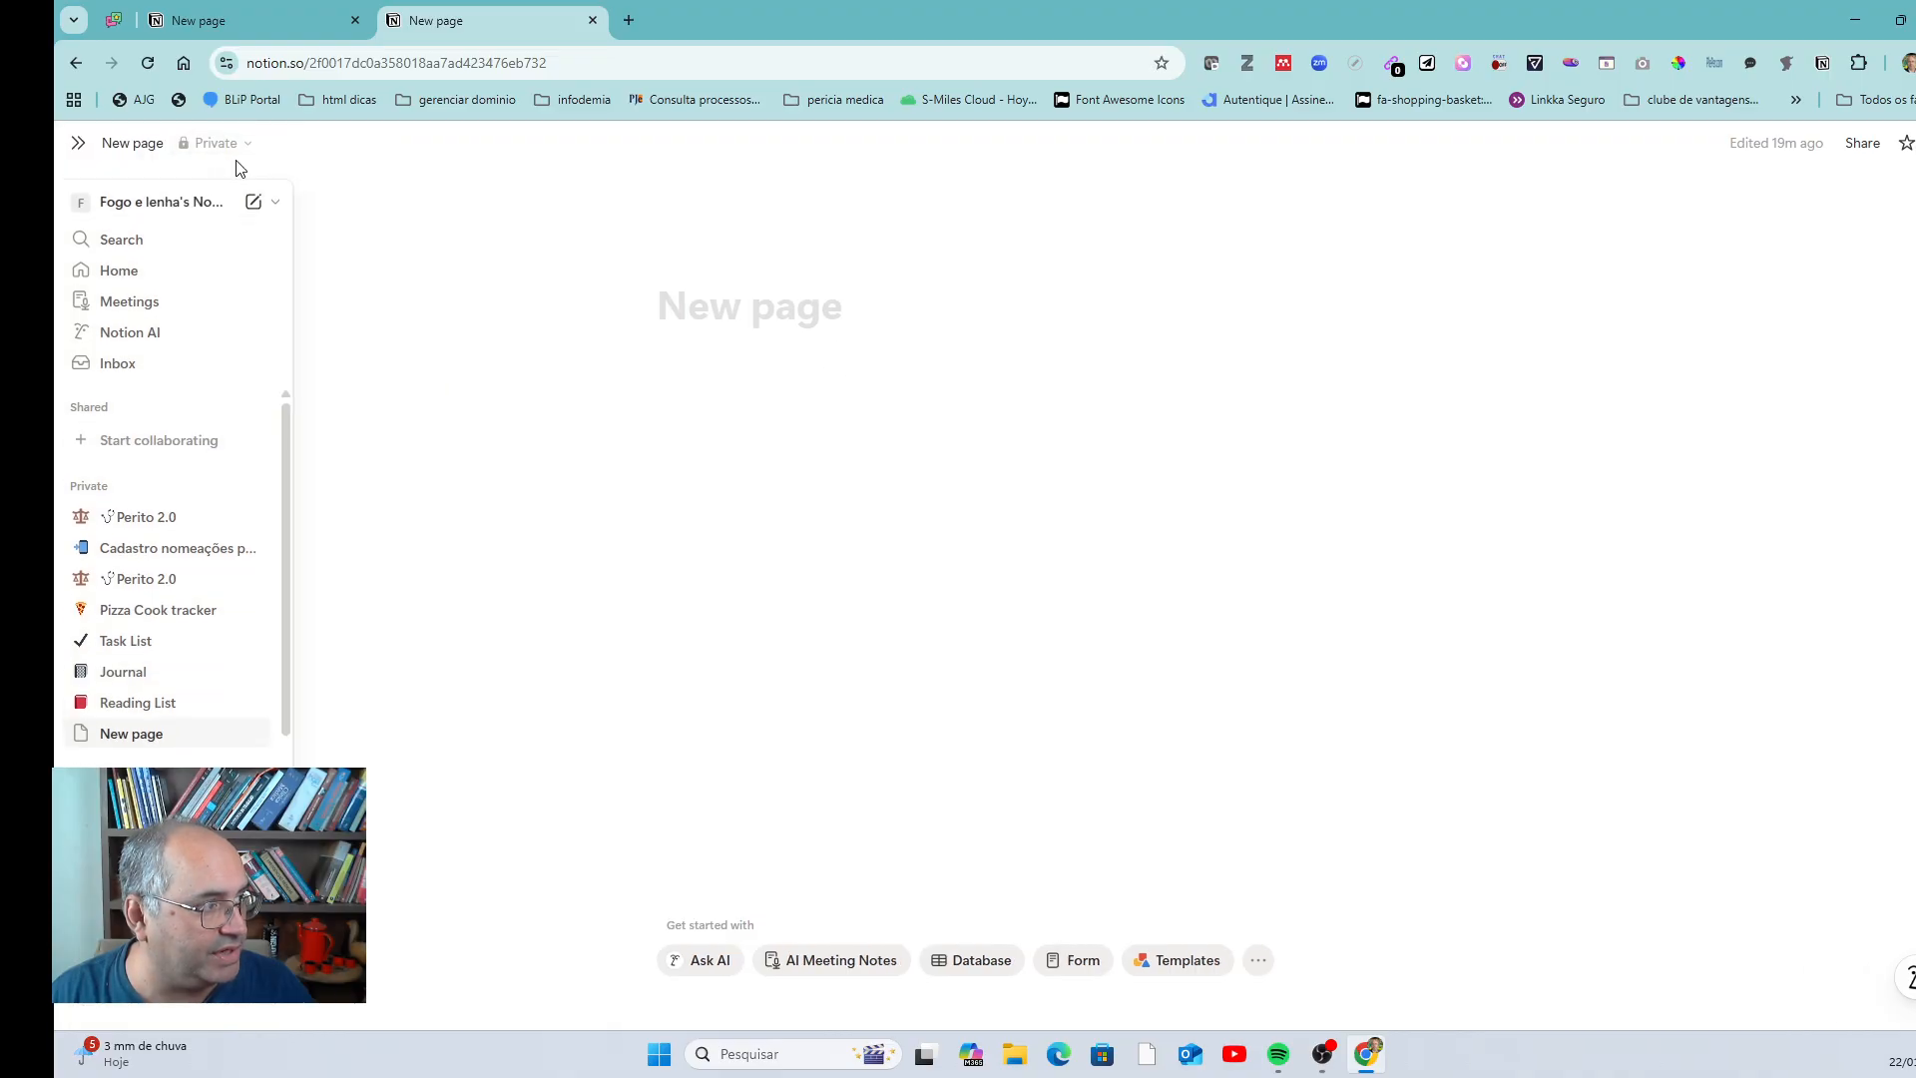
{"action": "left_click", "coordinate": [1190, 356]}
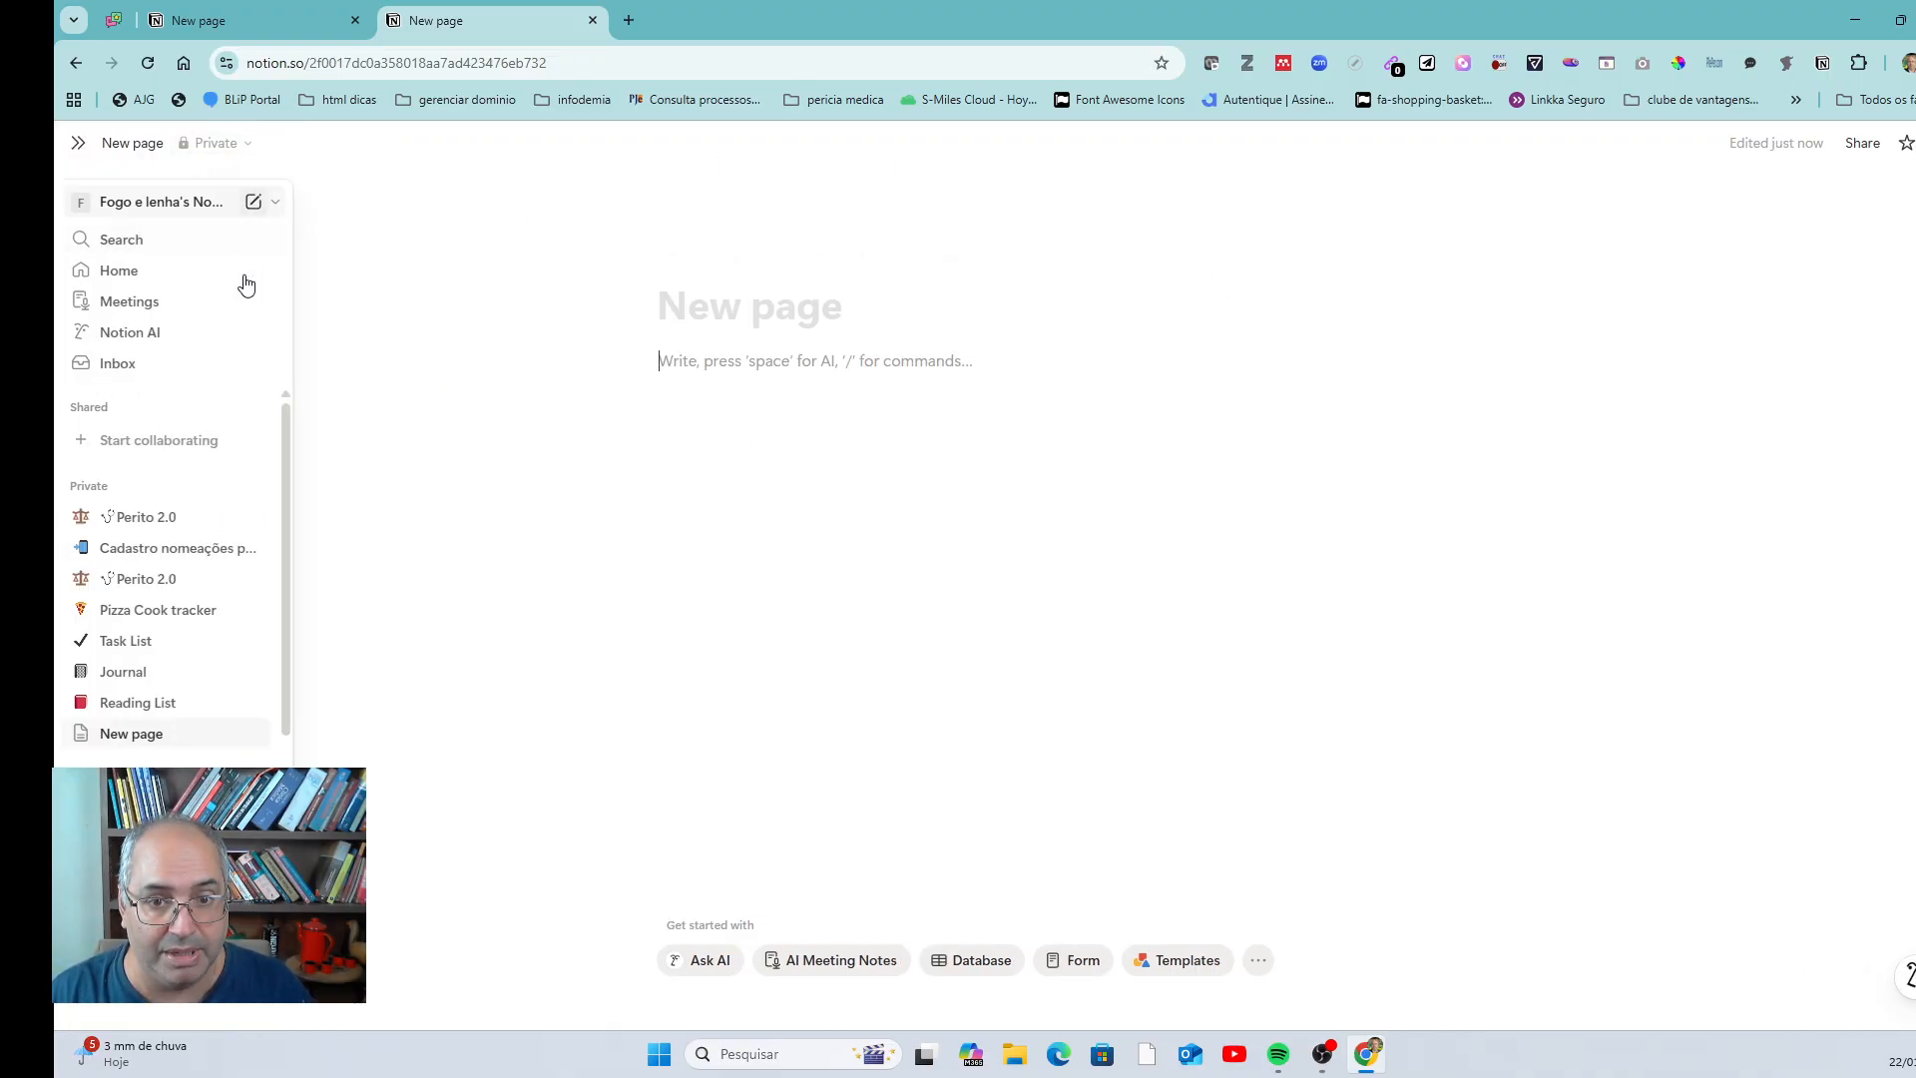
{"action": "mouse_move", "coordinate": [137, 257]}
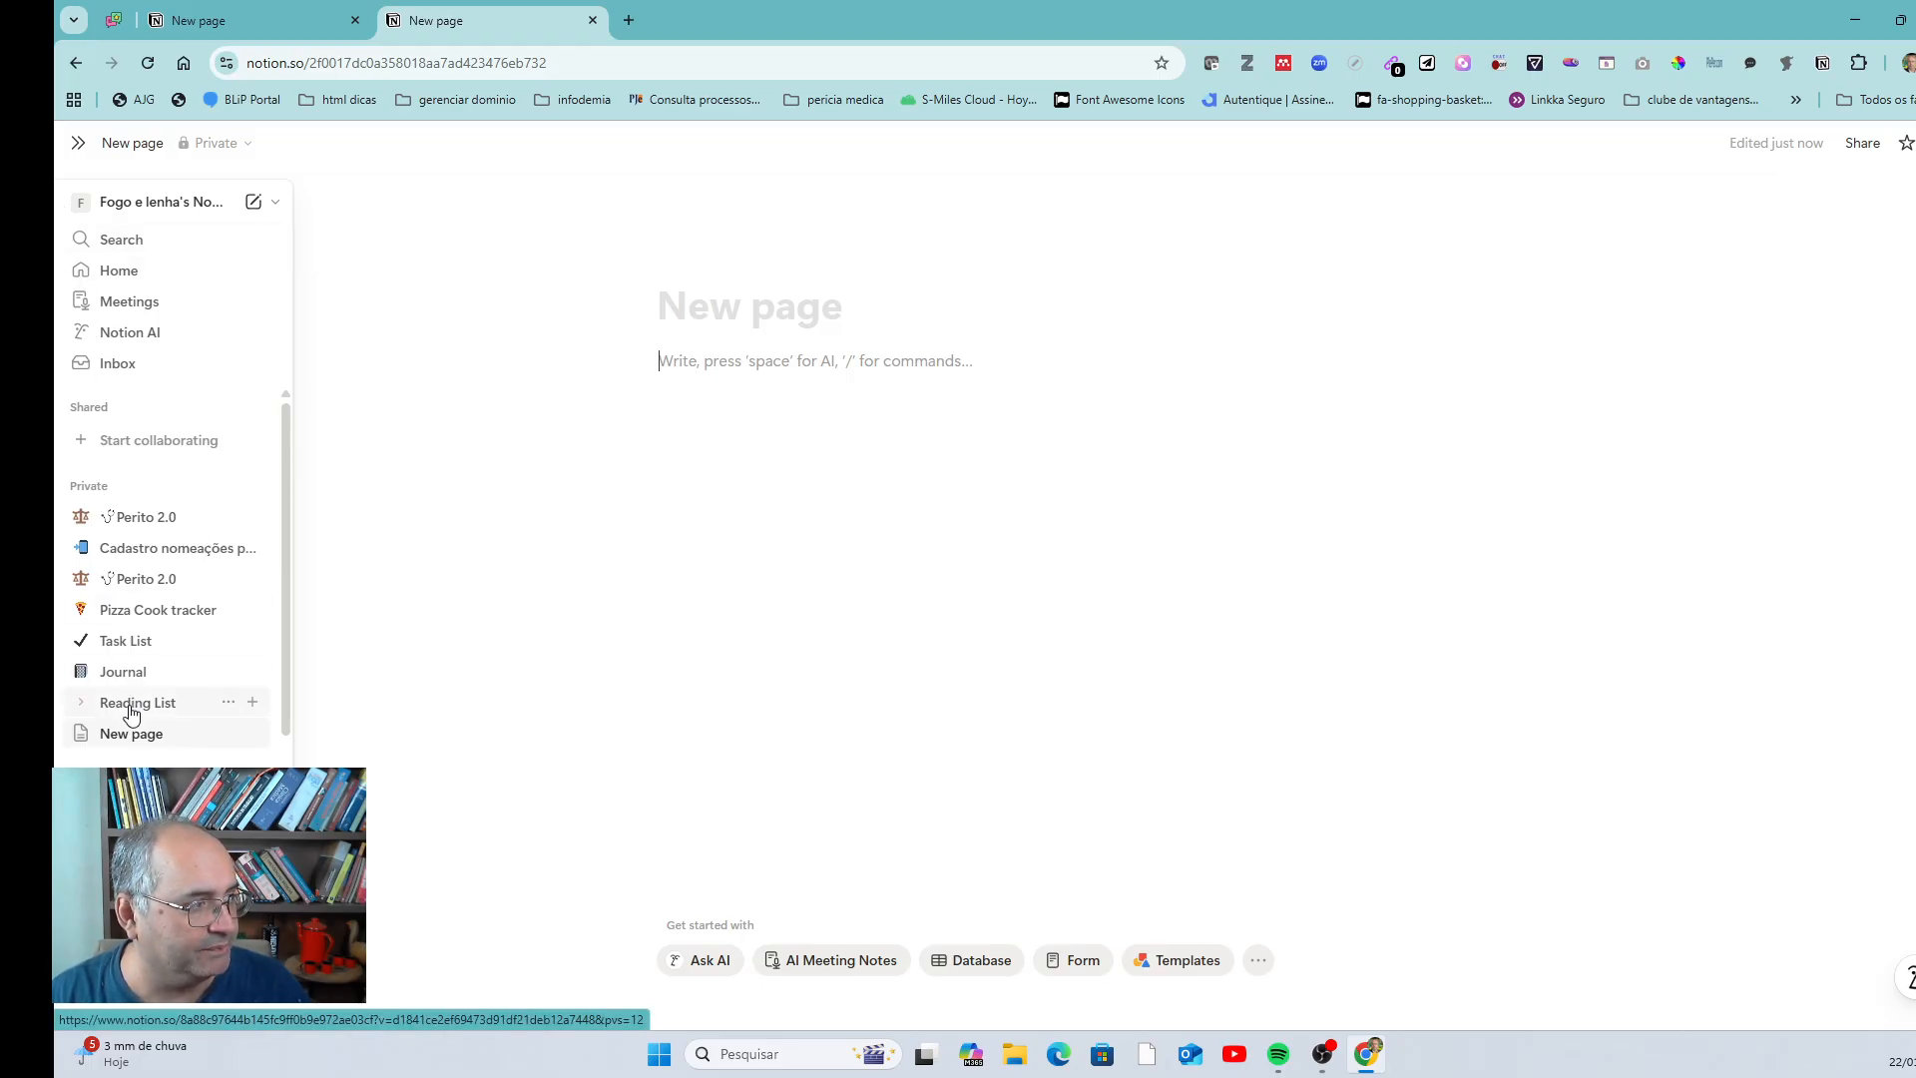
{"action": "left_click", "coordinate": [79, 148]}
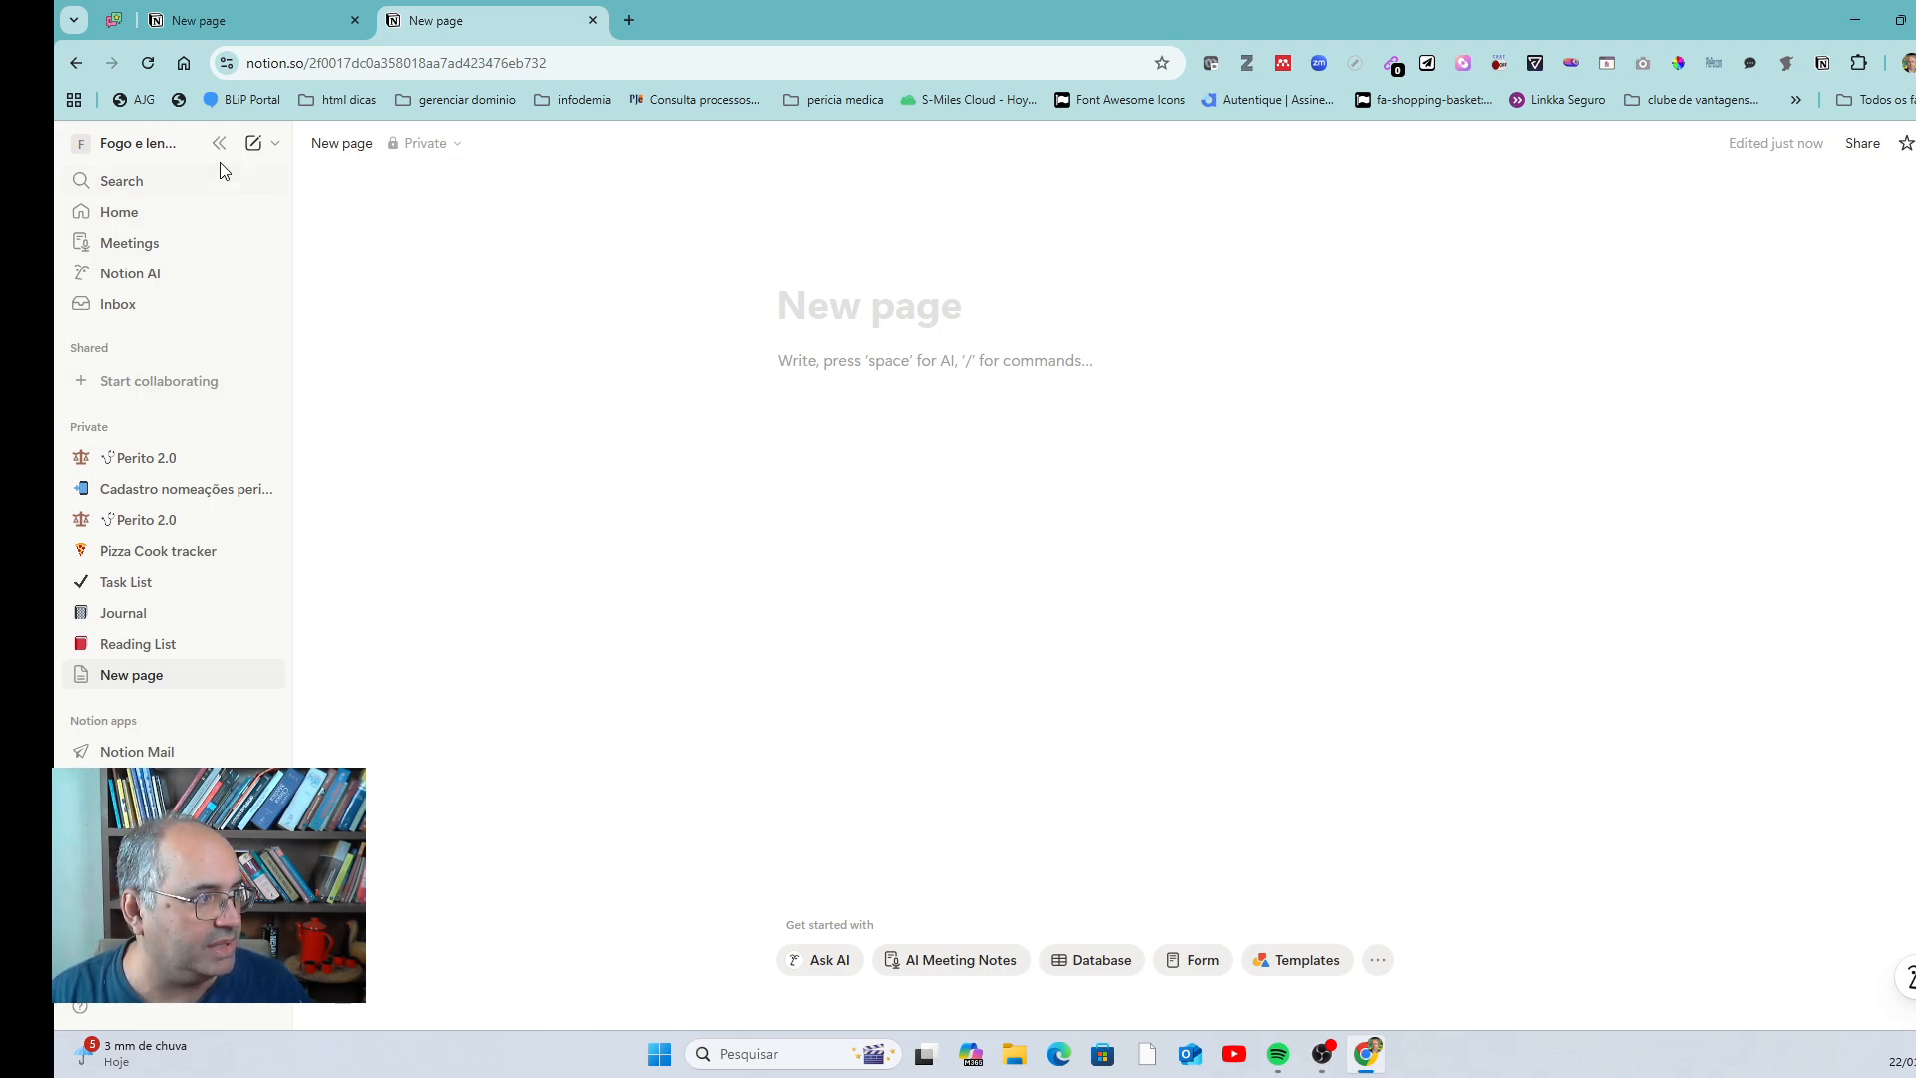
{"action": "left_click", "coordinate": [222, 150]}
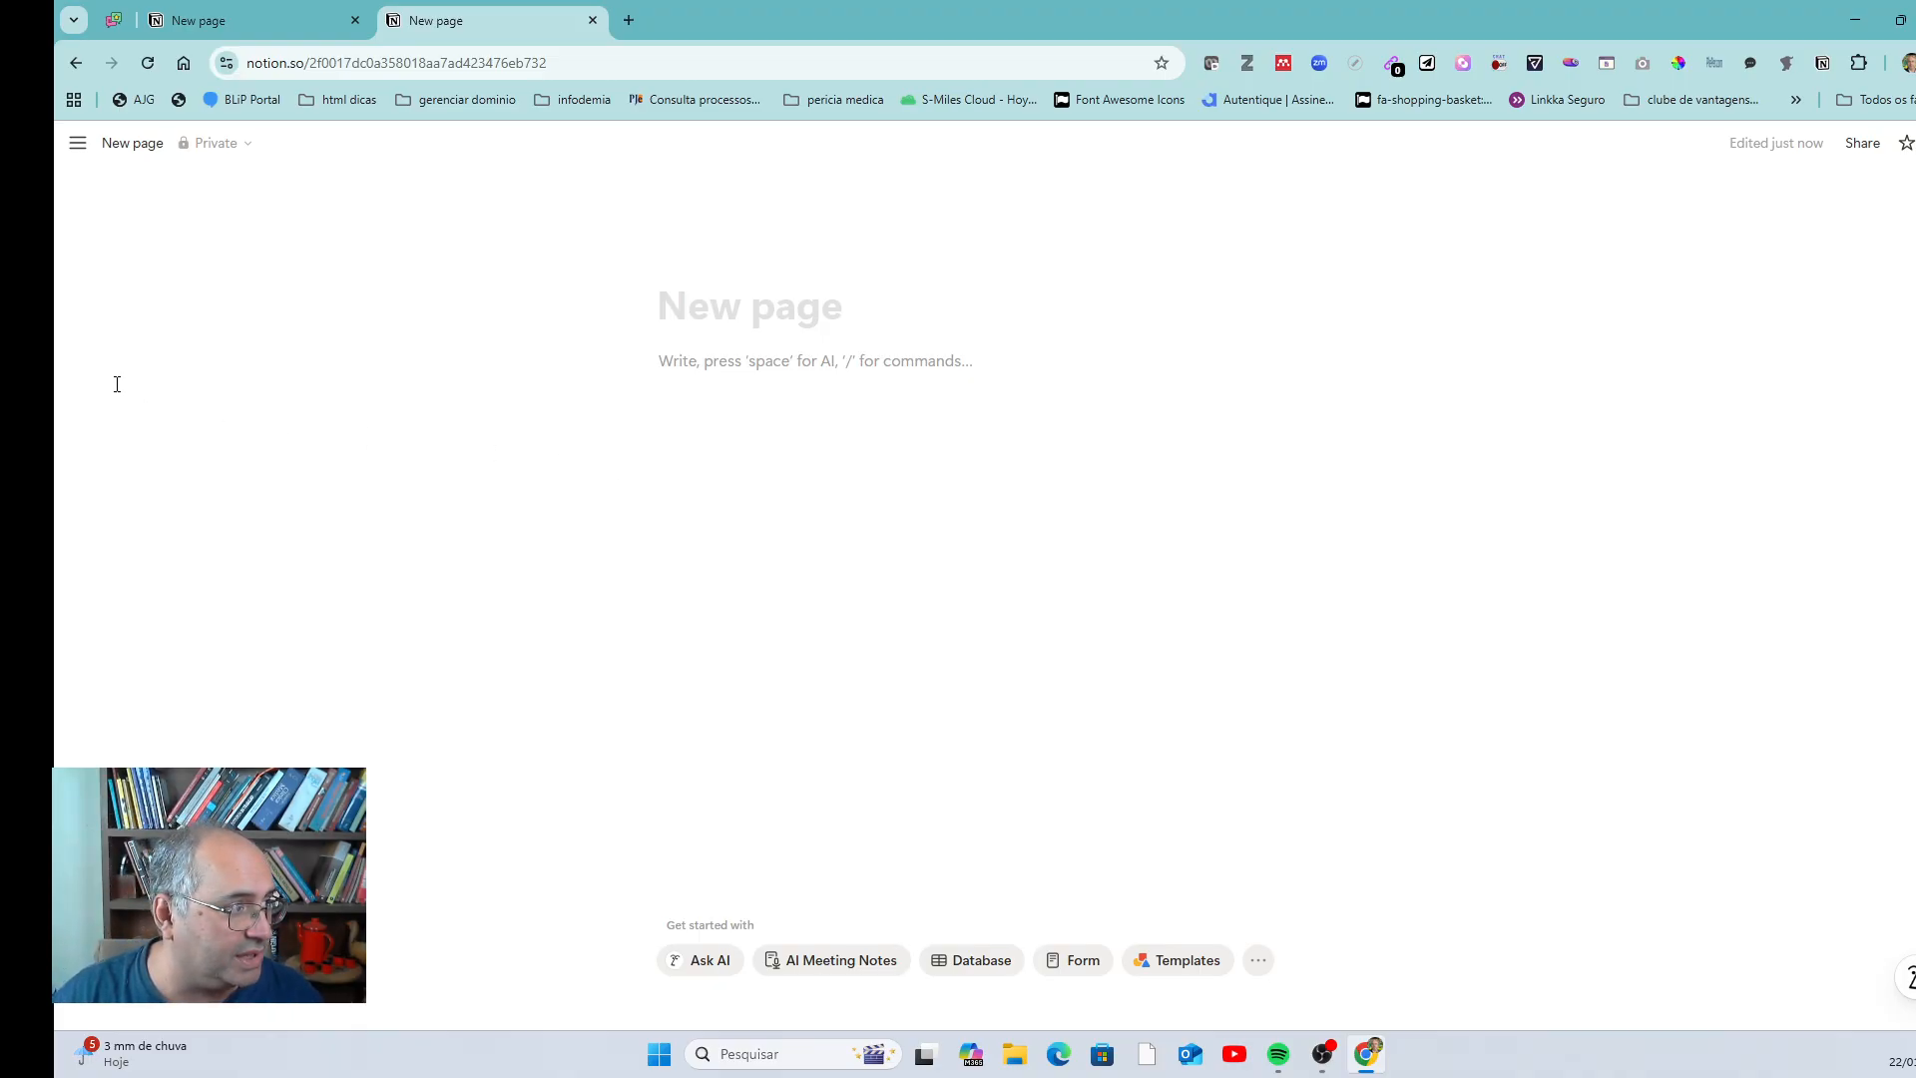
- Change the interface language to Português (Brasil) in the account preferences and confirm the update
{"action": "mouse_move", "coordinate": [82, 210]}
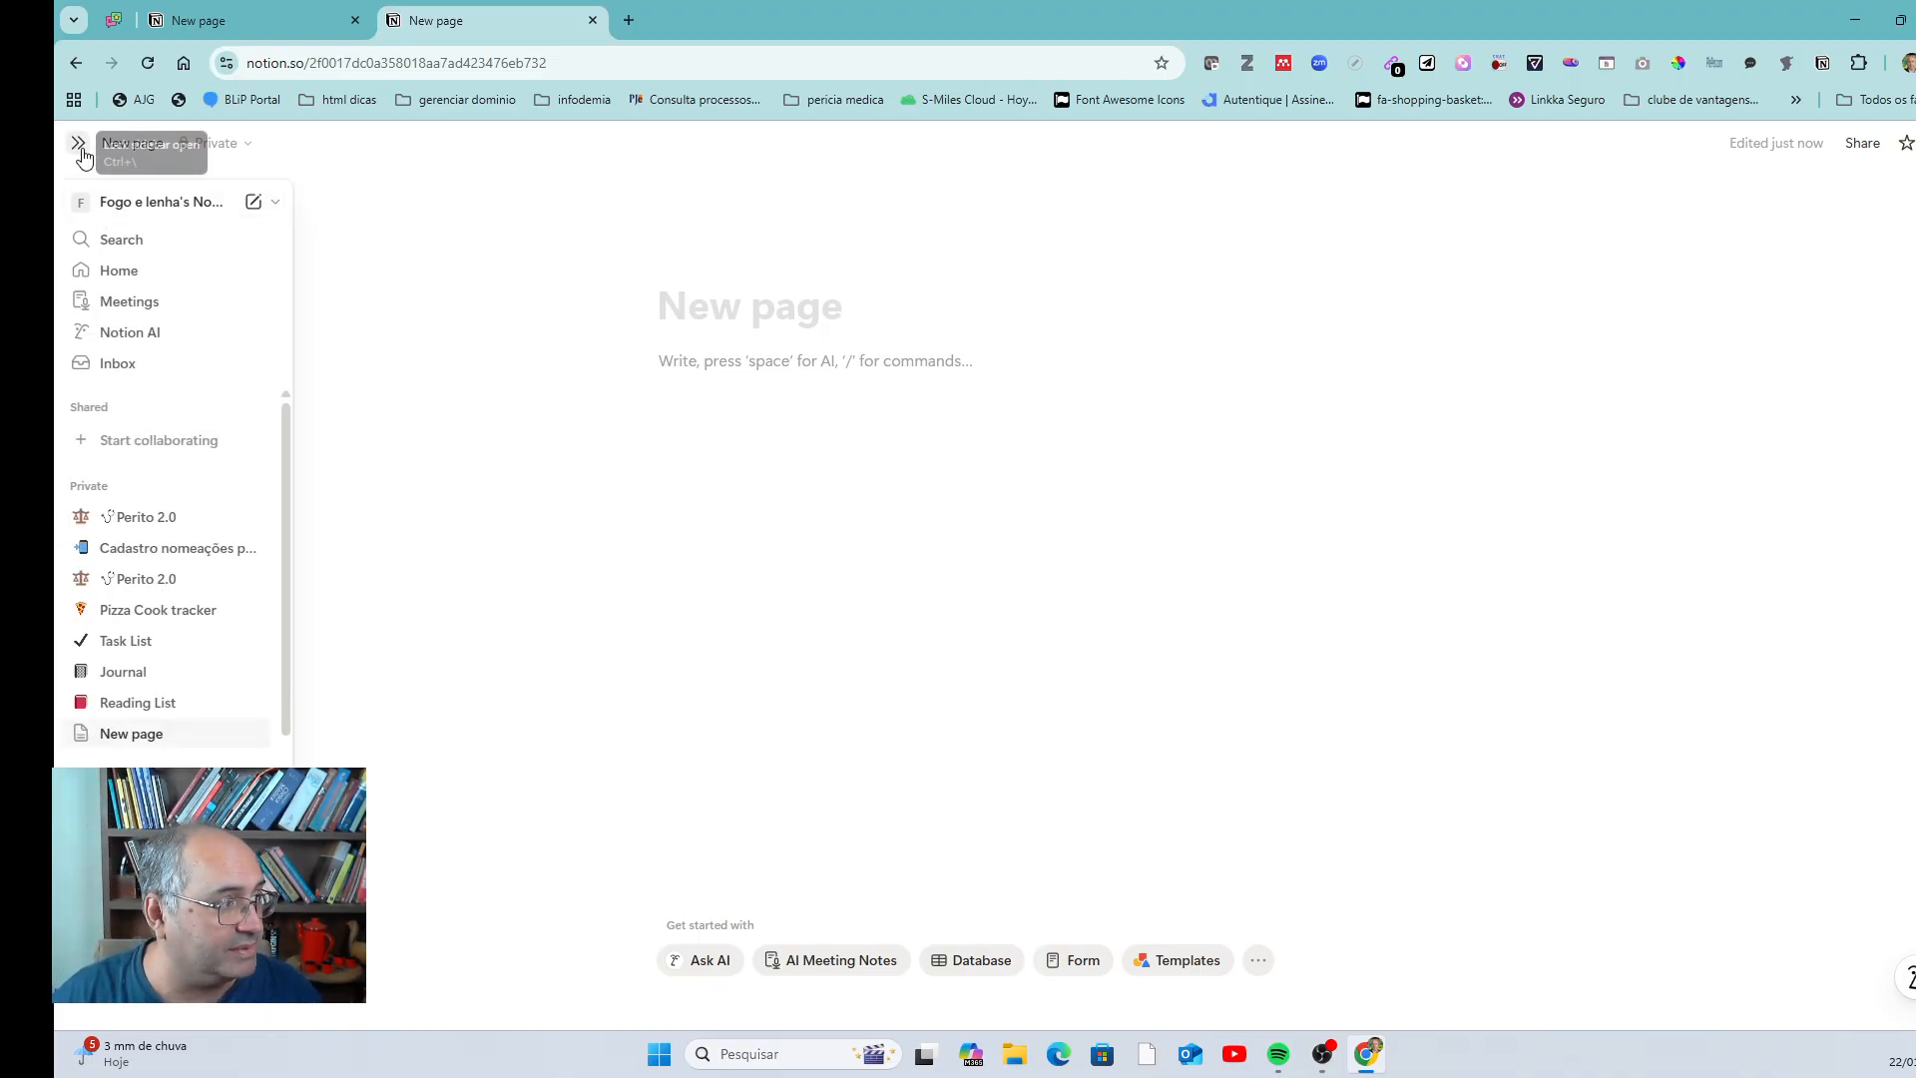
{"action": "scroll", "coordinate": [128, 719], "scroll_direction": "down", "scroll_amount": 2}
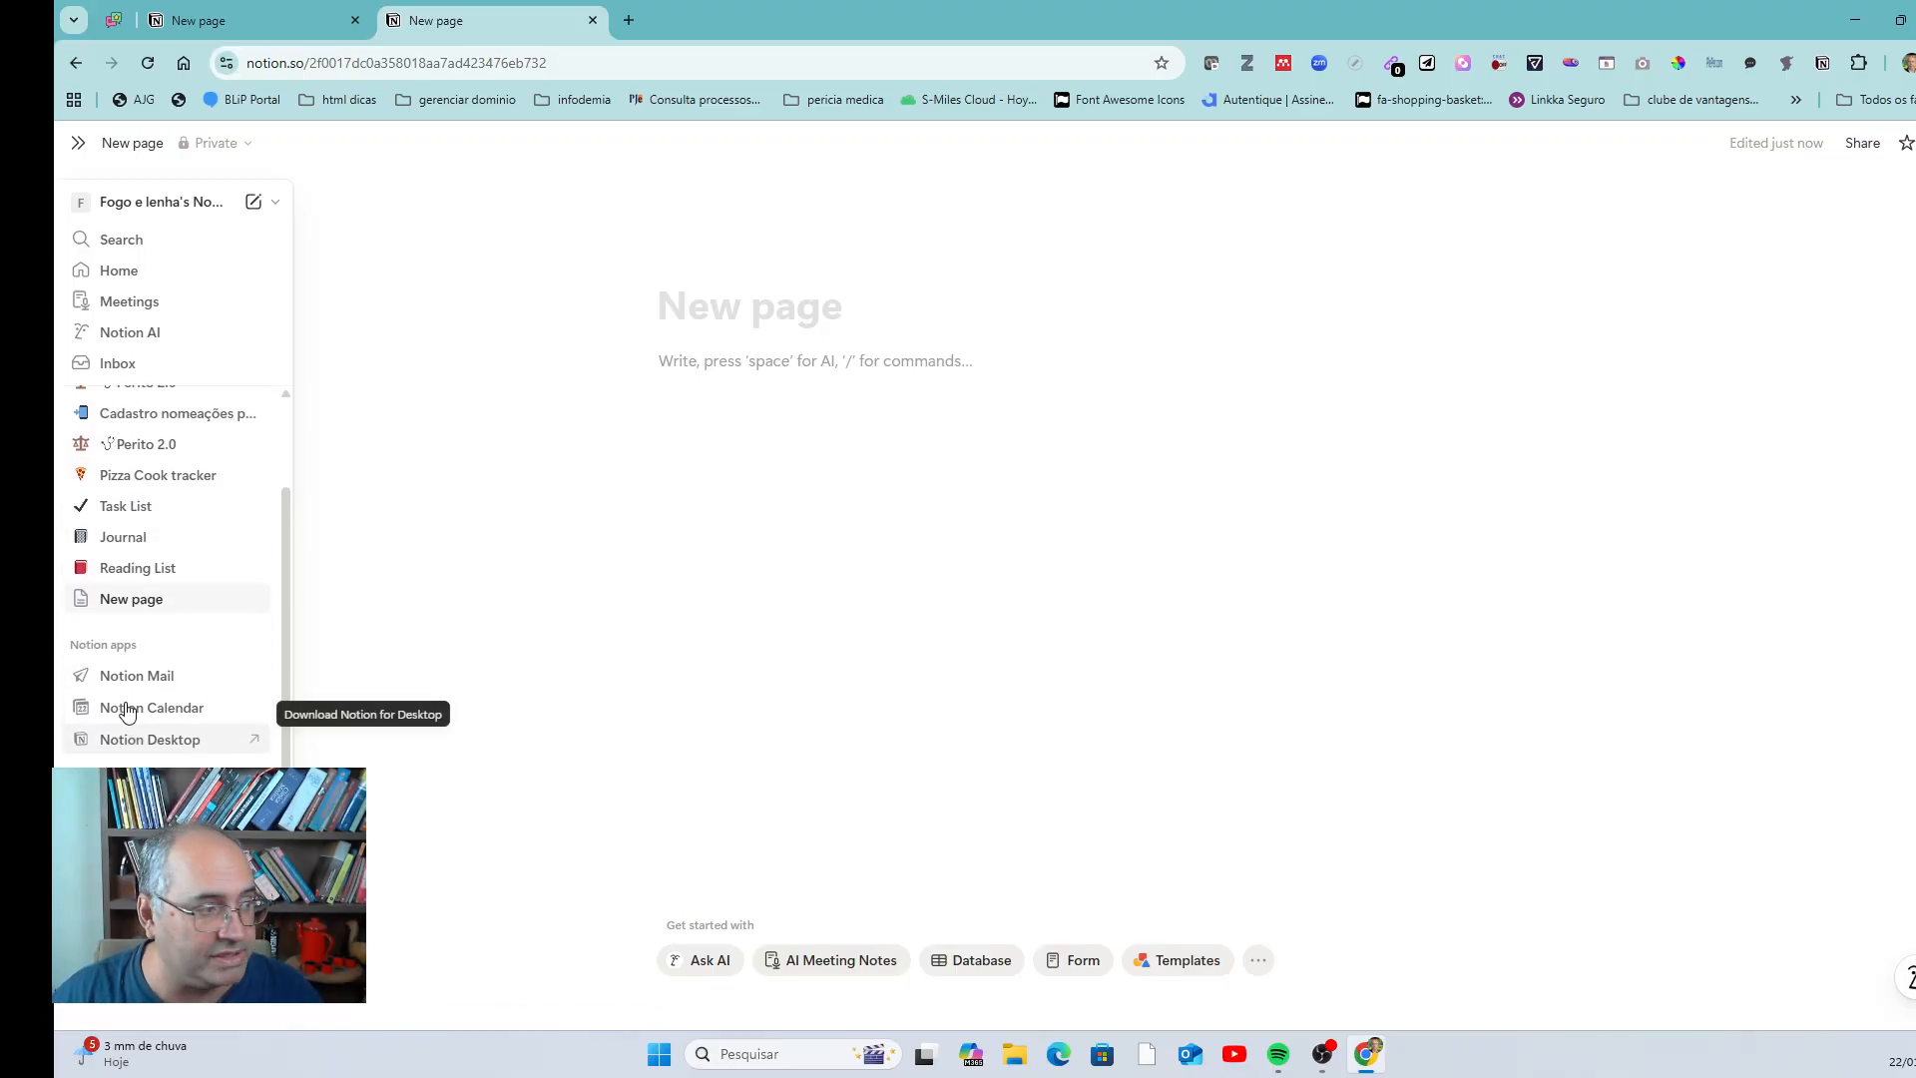
{"action": "scroll", "coordinate": [125, 704], "scroll_direction": "up", "scroll_amount": 2}
{"action": "scroll", "coordinate": [169, 657], "scroll_direction": "down", "scroll_amount": 2}
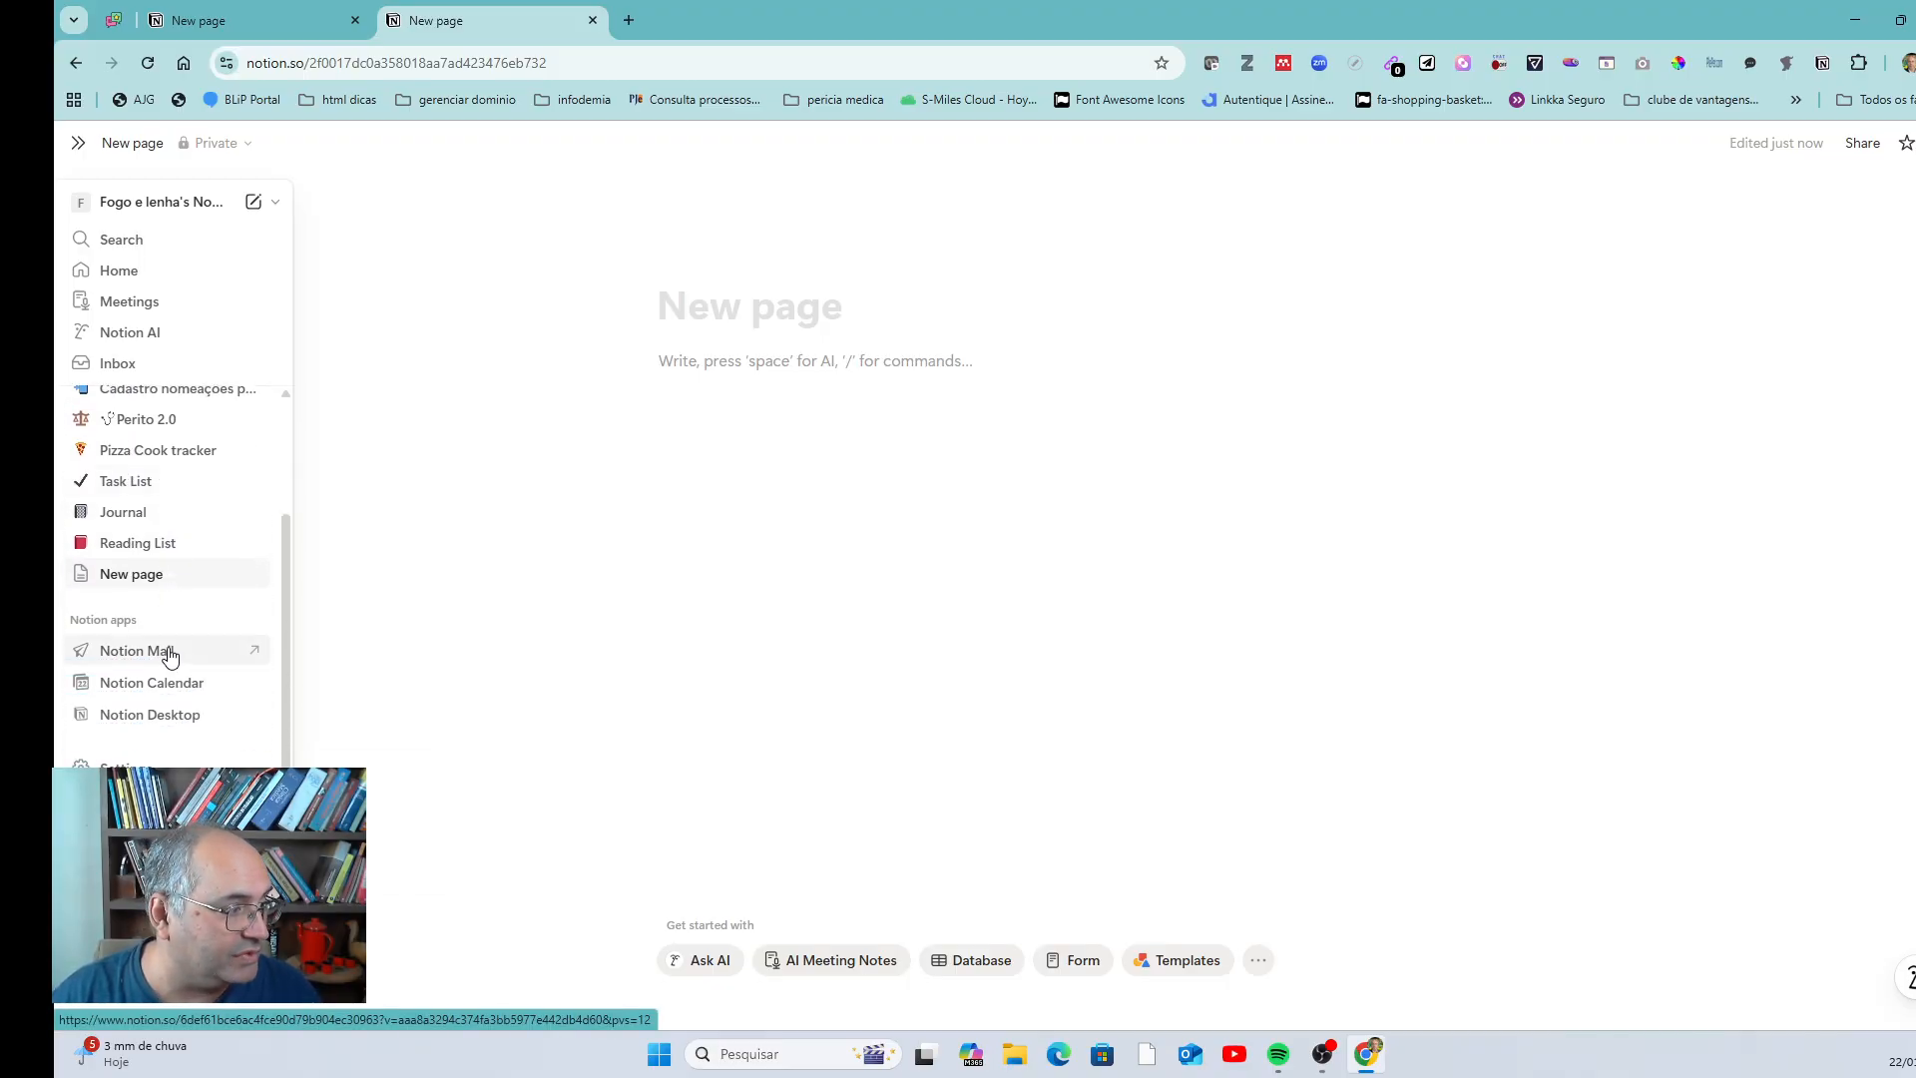
{"action": "left_click", "coordinate": [140, 766]}
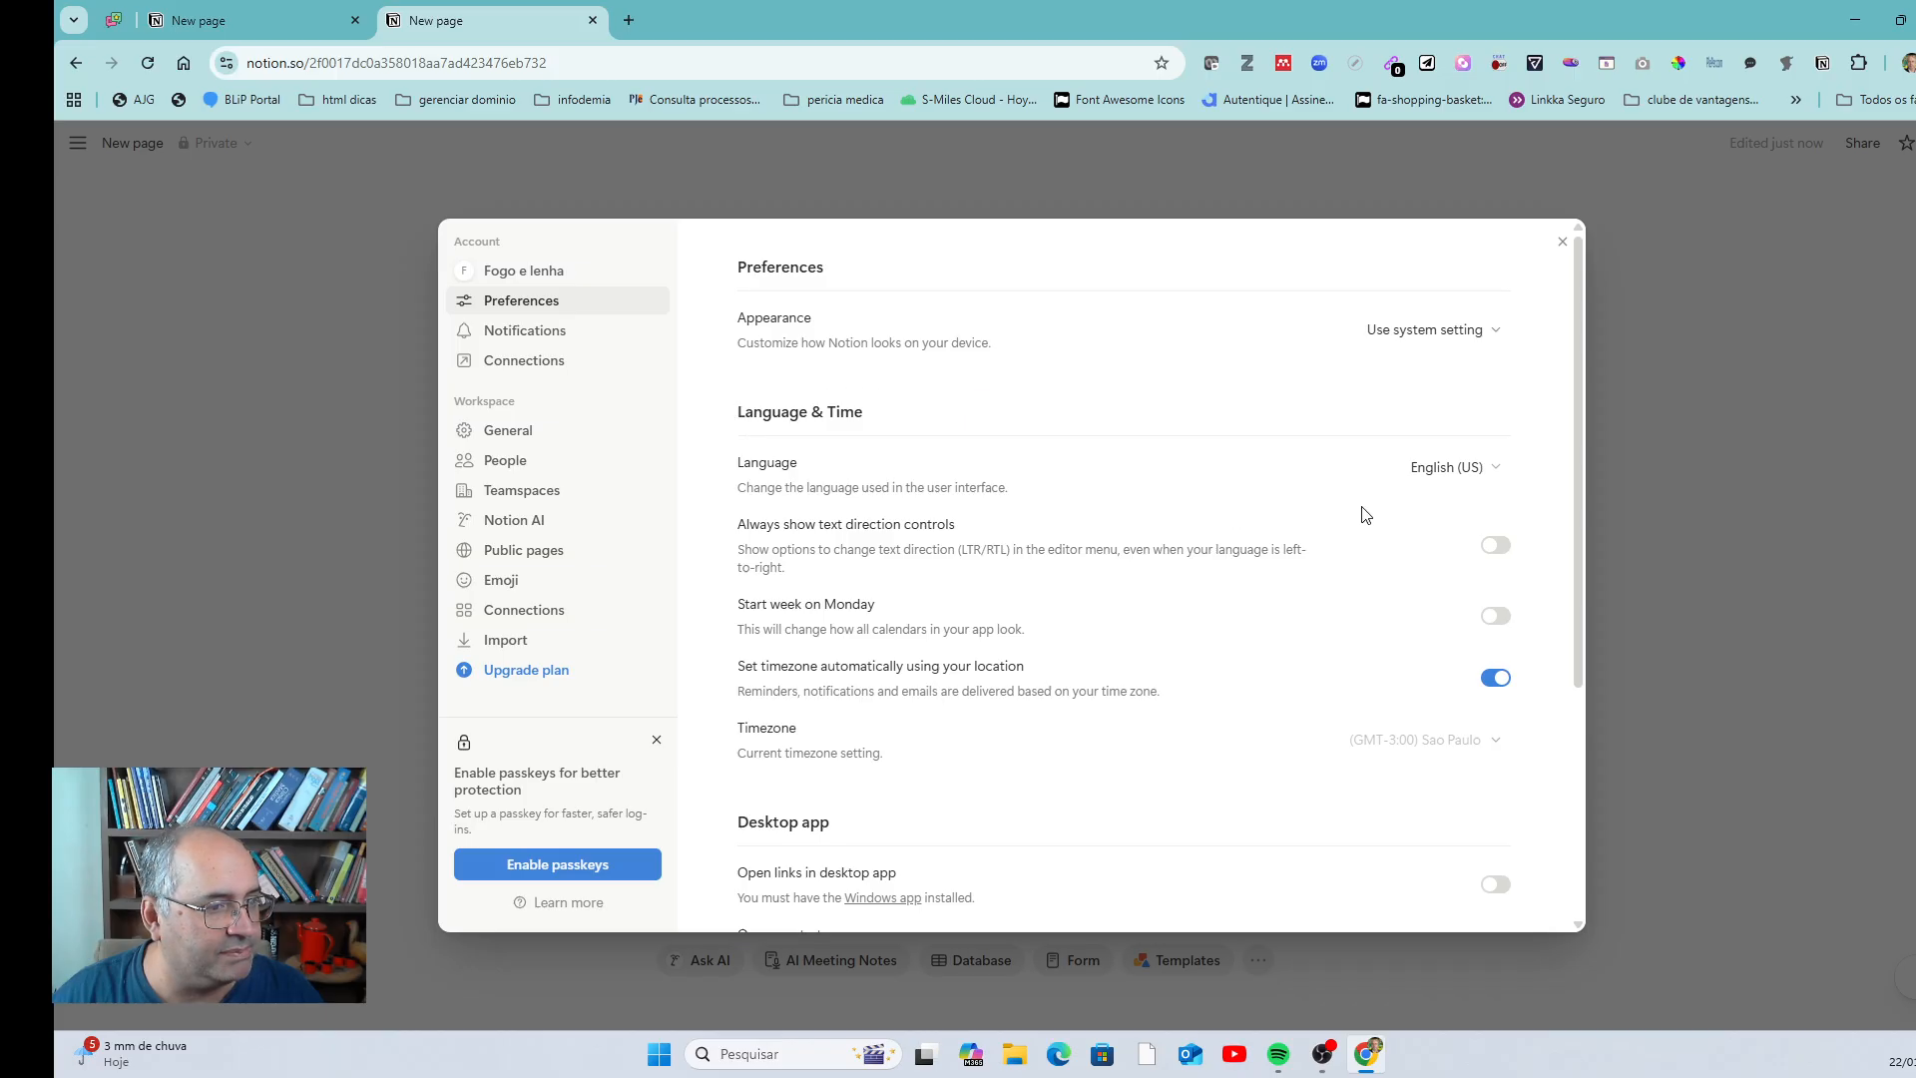
{"action": "left_click", "coordinate": [1492, 477]}
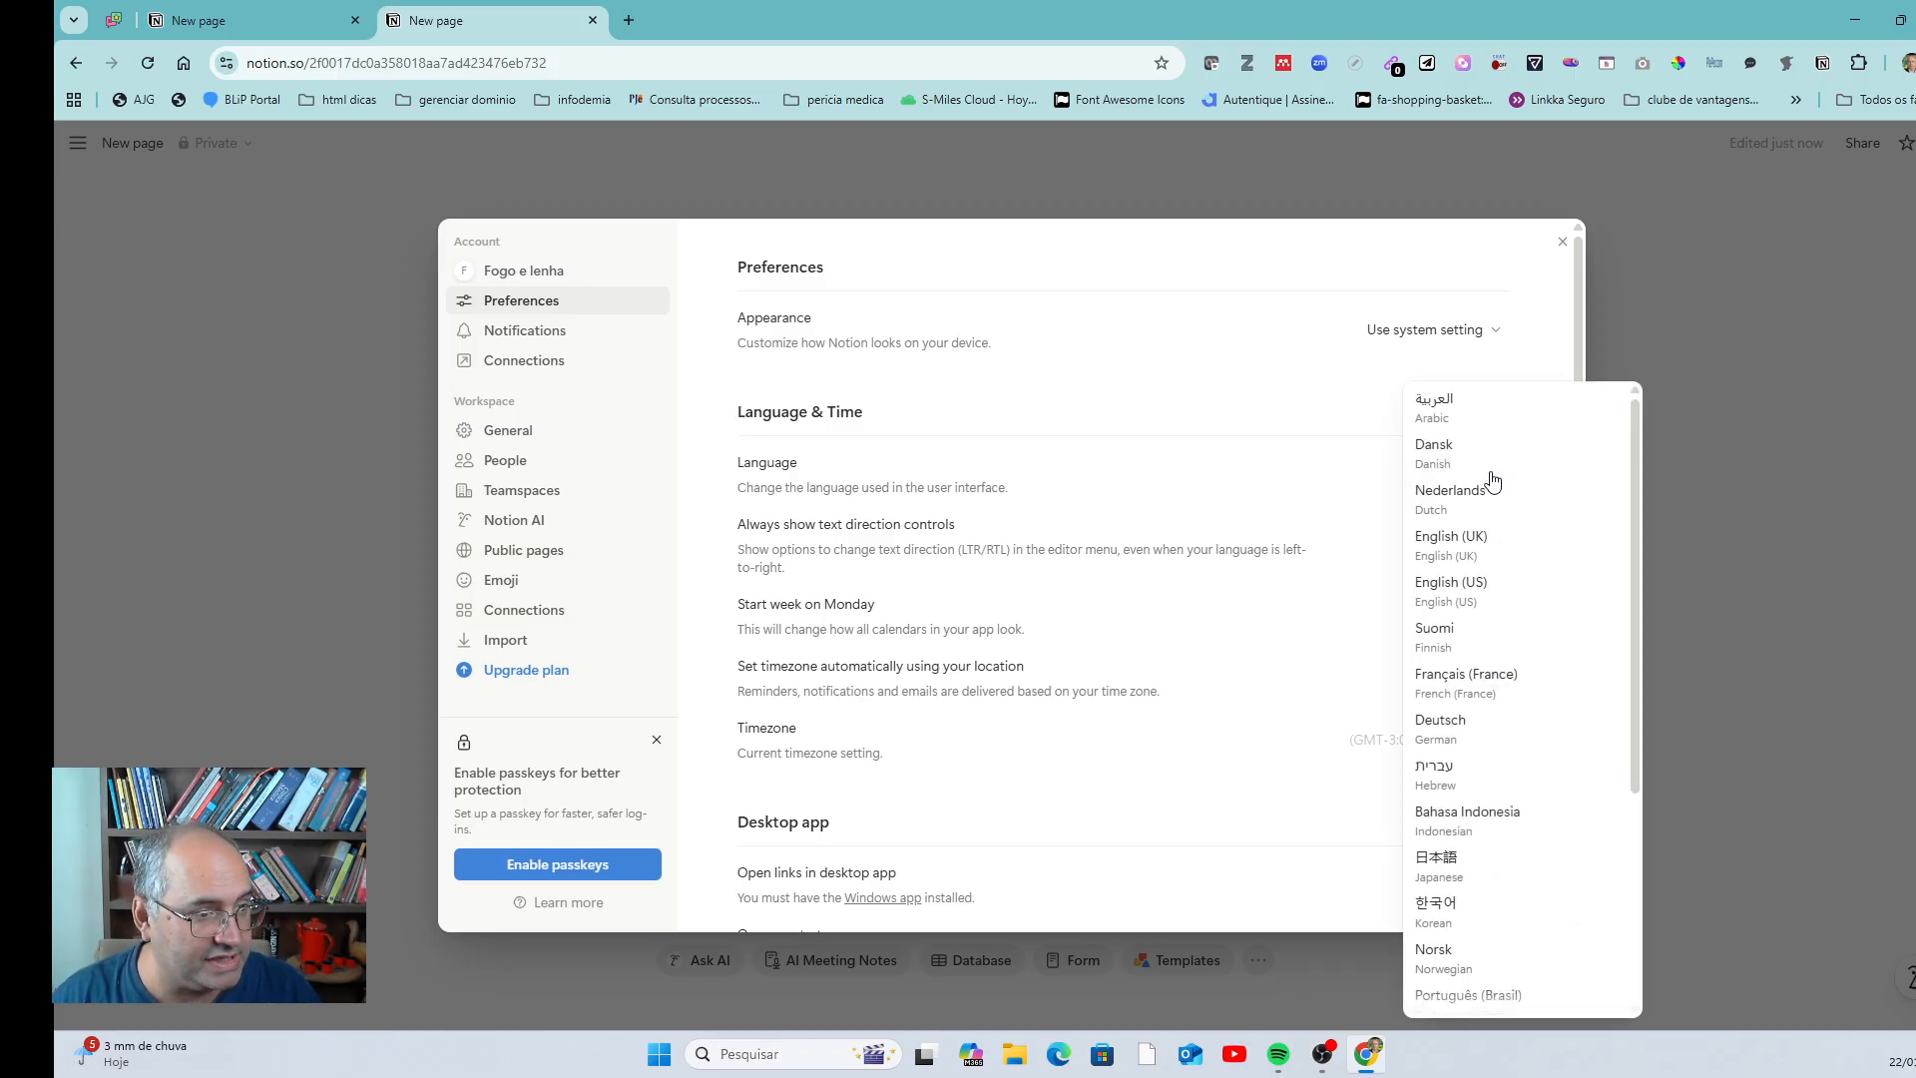
{"action": "scroll", "coordinate": [1524, 614], "scroll_direction": "down", "scroll_amount": 3}
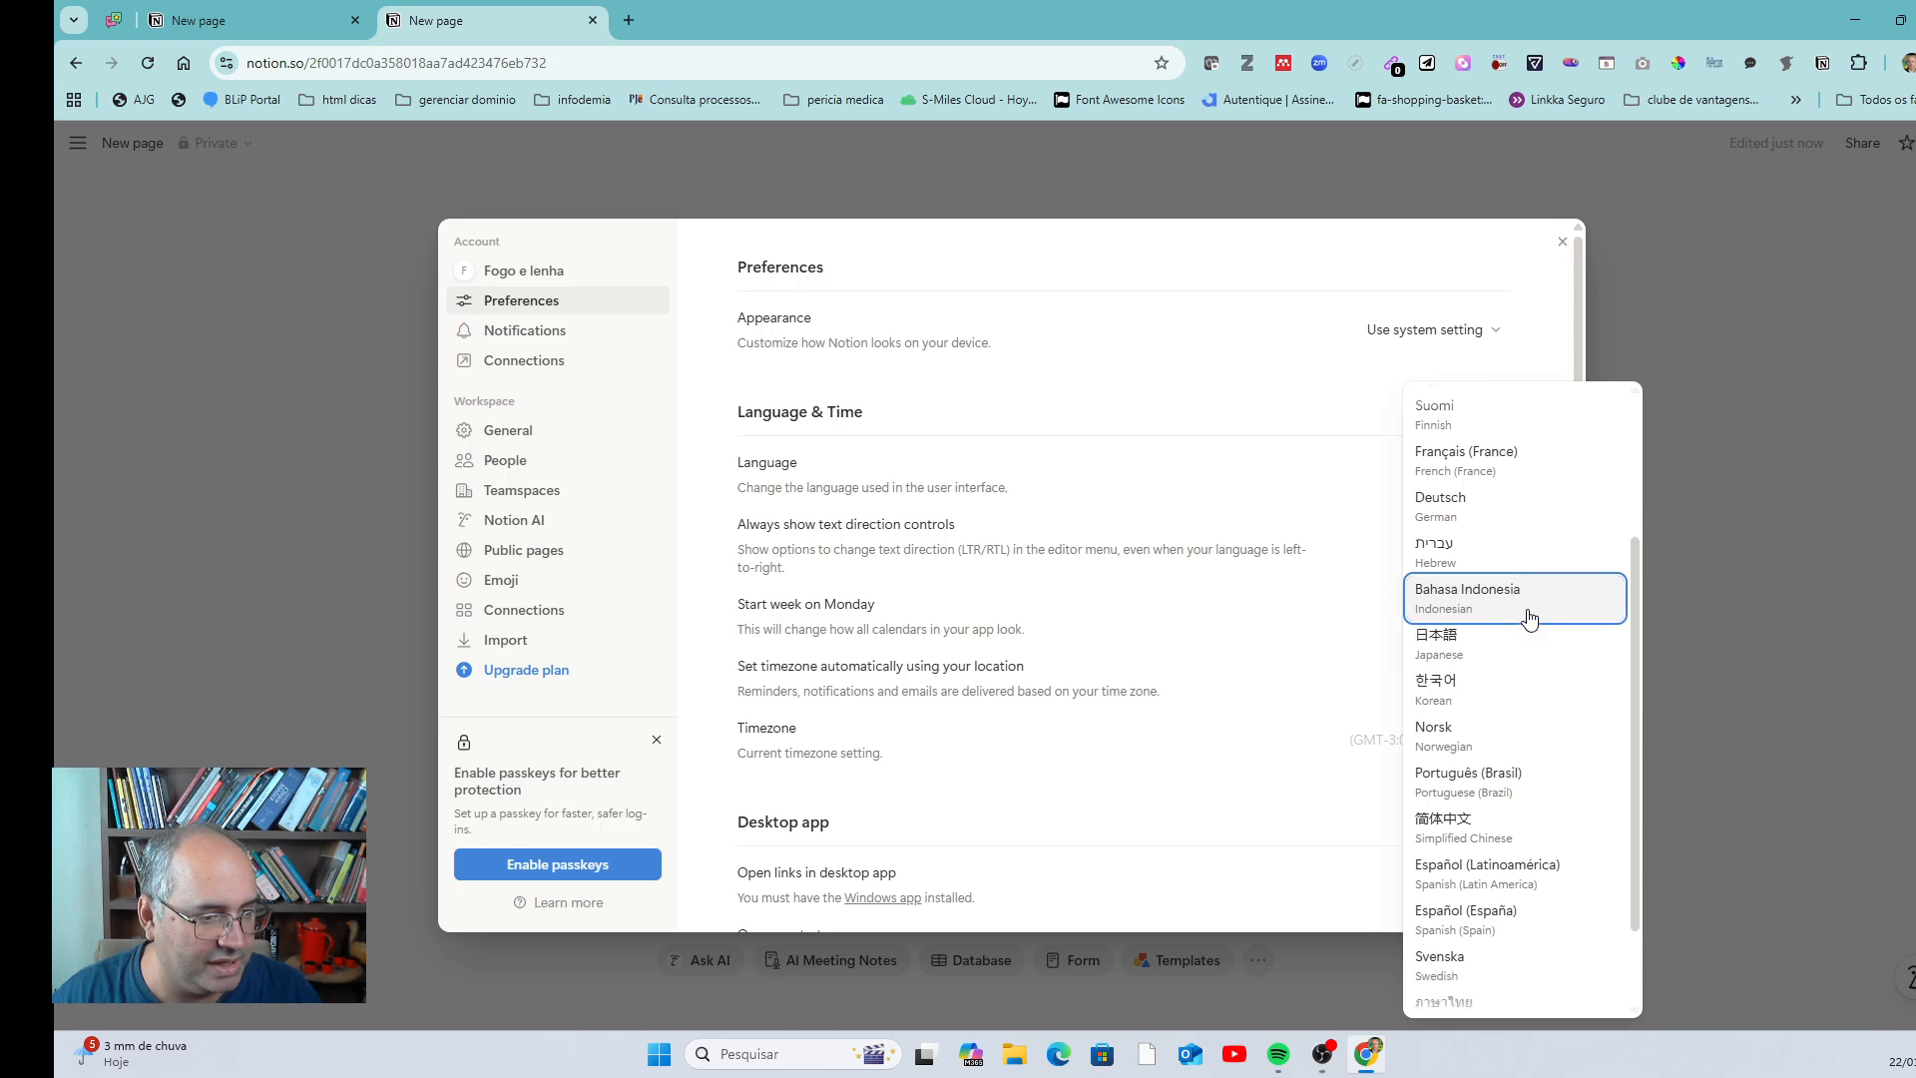
{"action": "scroll", "coordinate": [1527, 619], "scroll_direction": "down", "scroll_amount": 1}
{"action": "scroll", "coordinate": [1525, 639], "scroll_direction": "up", "scroll_amount": 4}
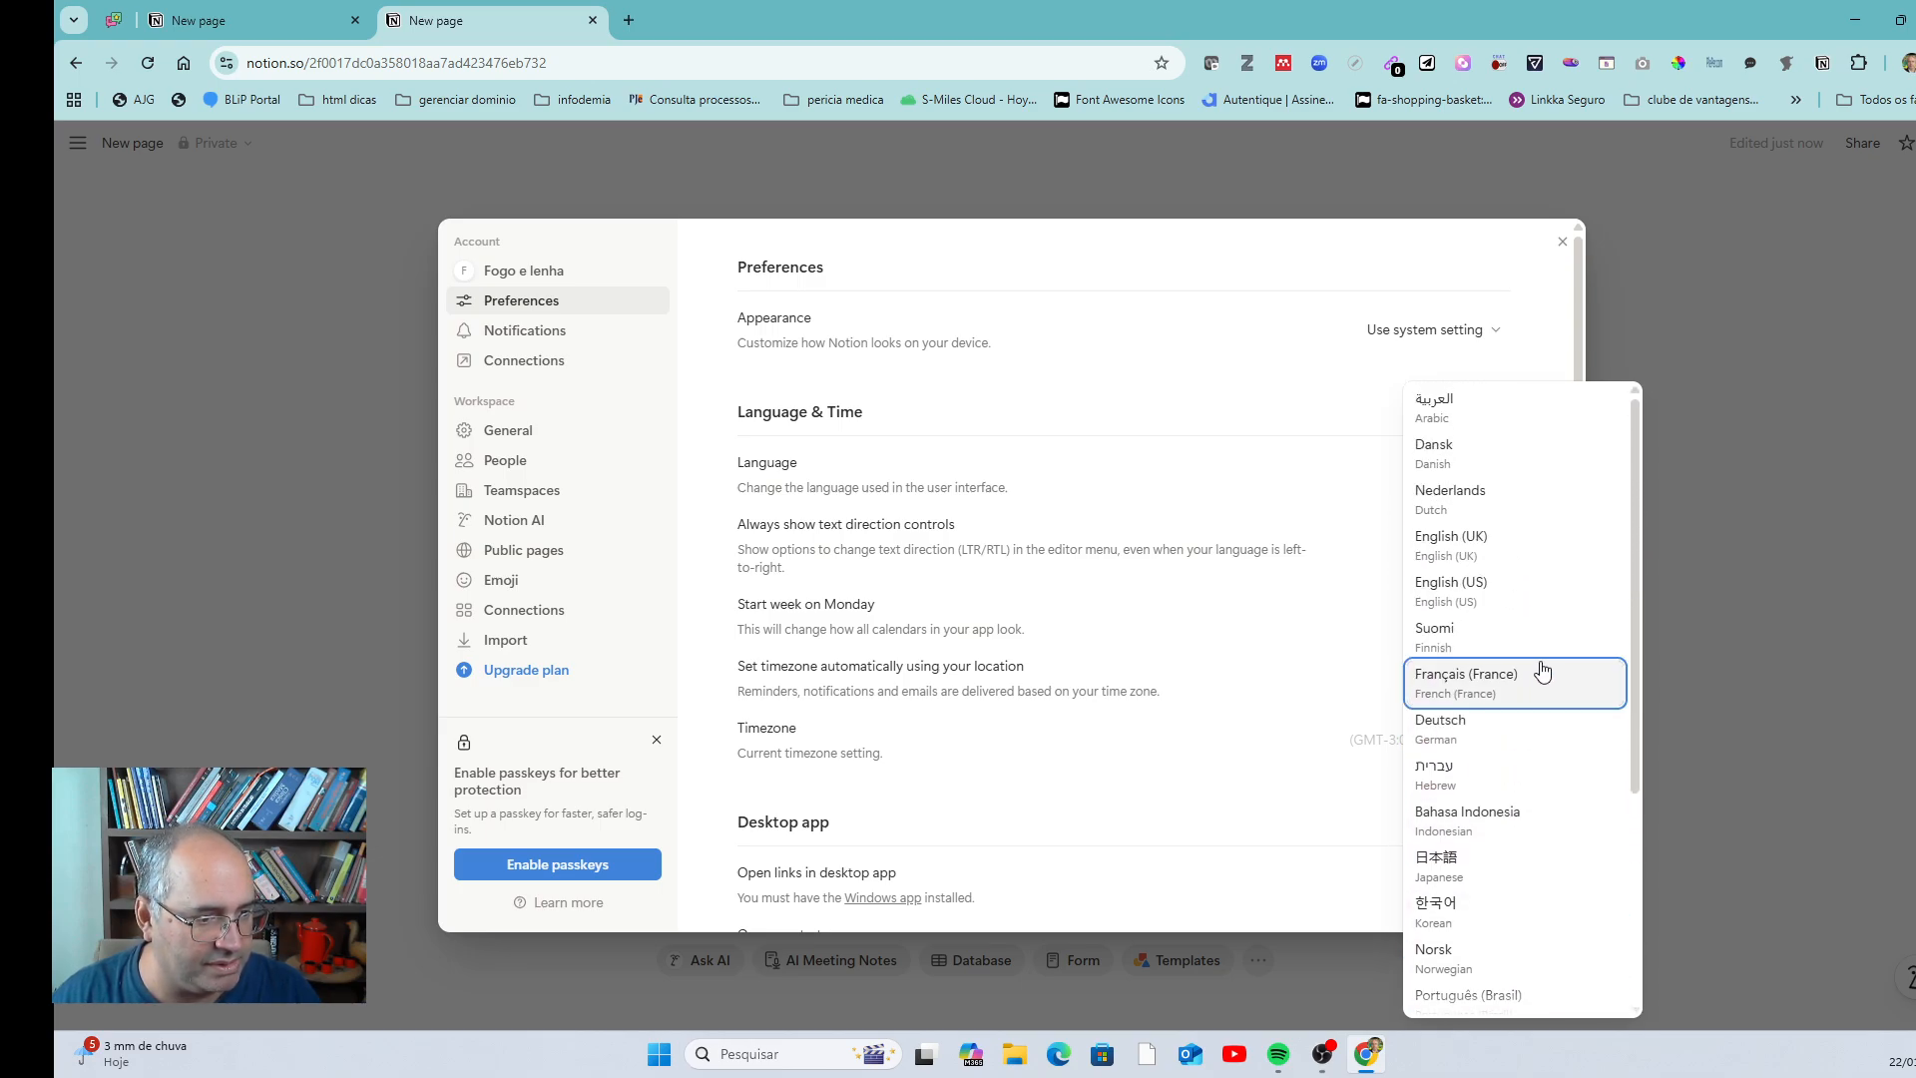
{"action": "scroll", "coordinate": [1539, 666], "scroll_direction": "down", "scroll_amount": 5}
{"action": "left_click", "coordinate": [1491, 804]}
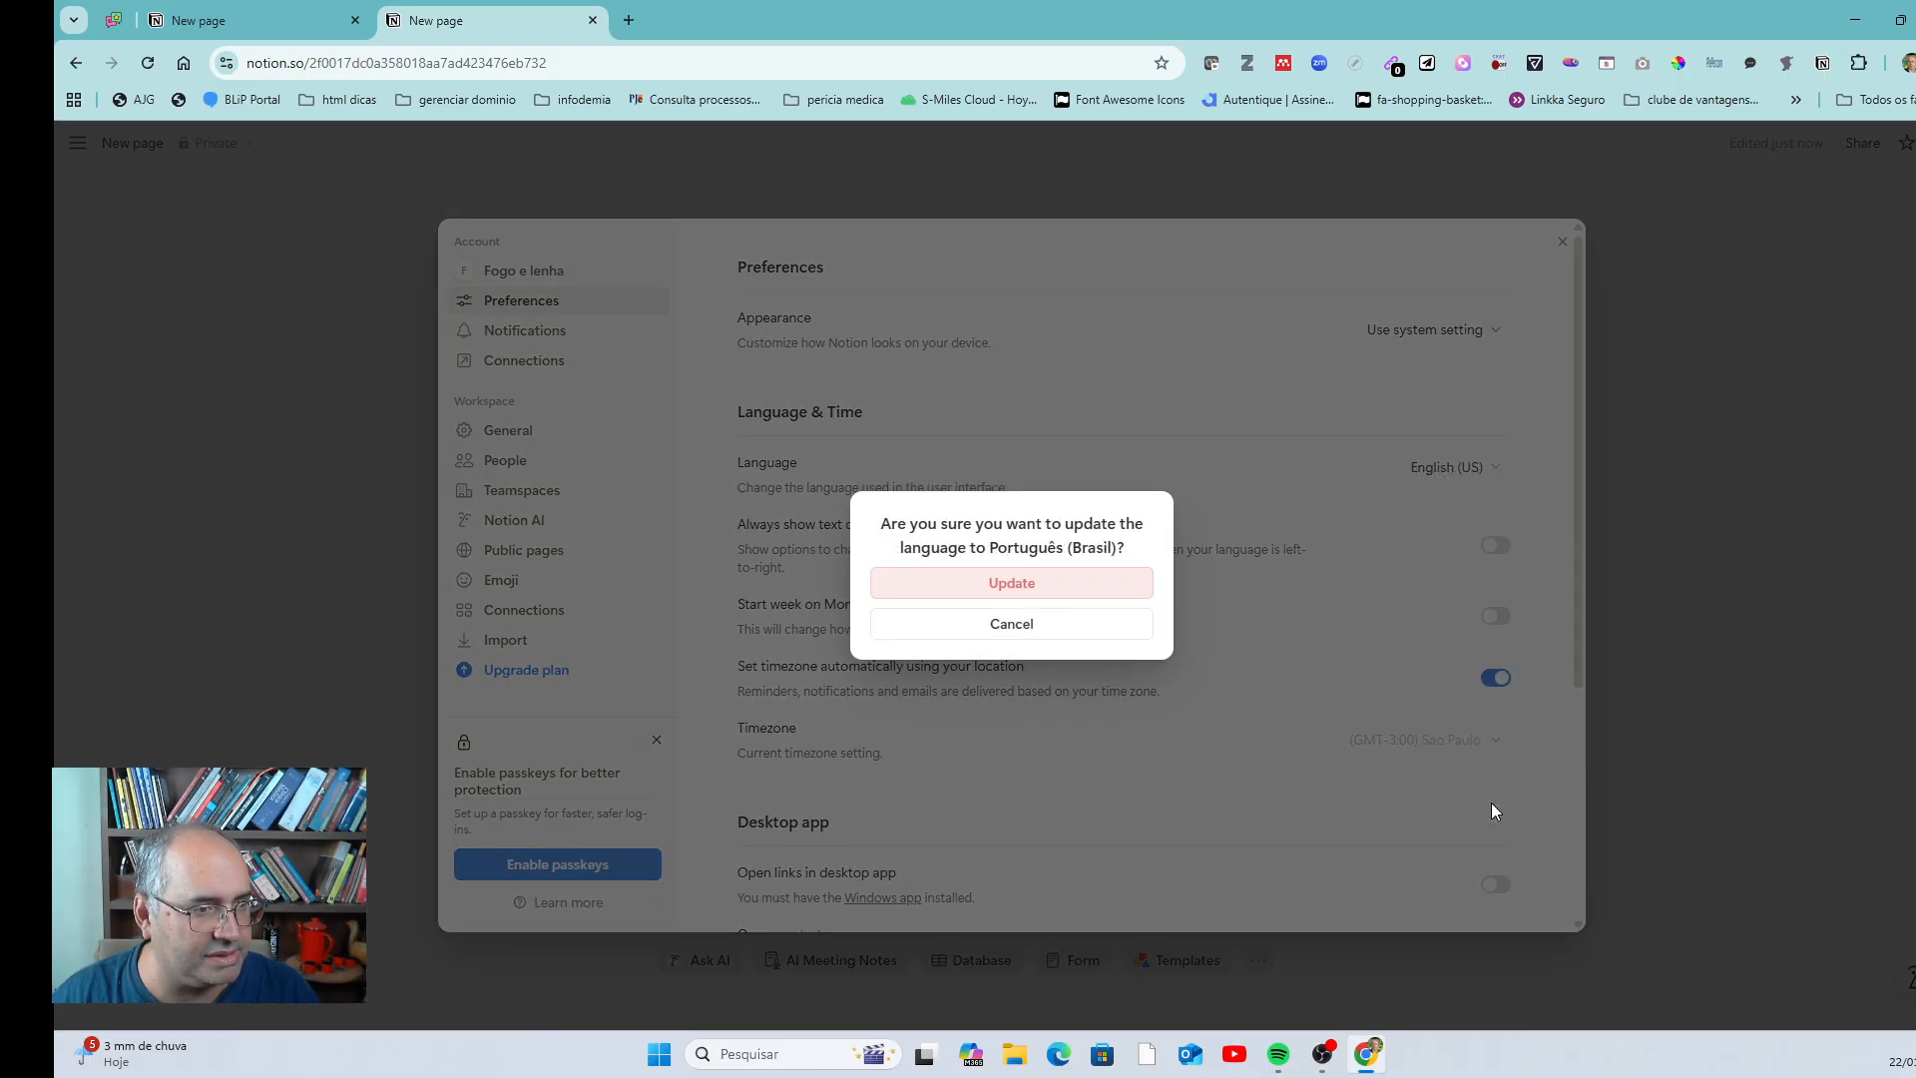
{"action": "left_click", "coordinate": [1031, 587]}
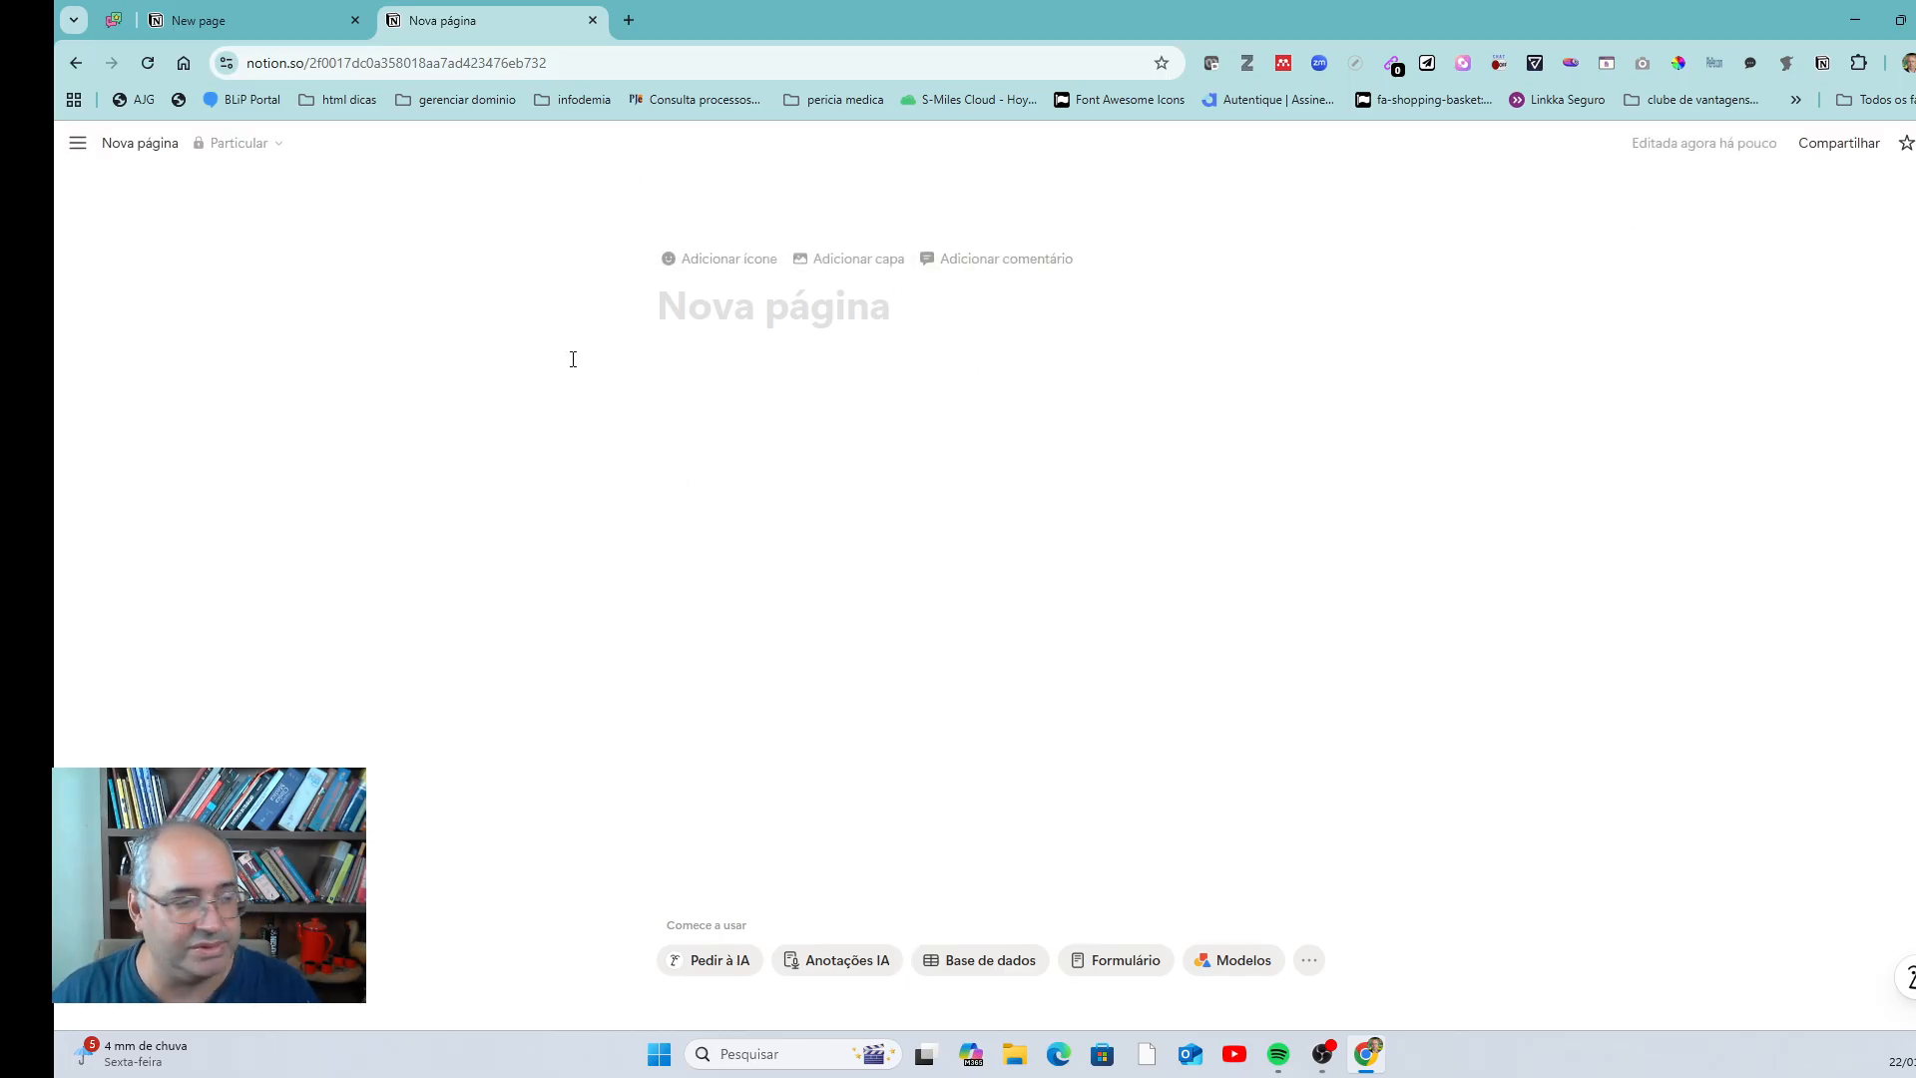
- Show and hide the sidebar to examine its Portuguese navigation entries, private pages and Notion apps
{"action": "left_click", "coordinate": [74, 144]}
{"action": "left_click", "coordinate": [73, 146]}
{"action": "left_click", "coordinate": [626, 304]}
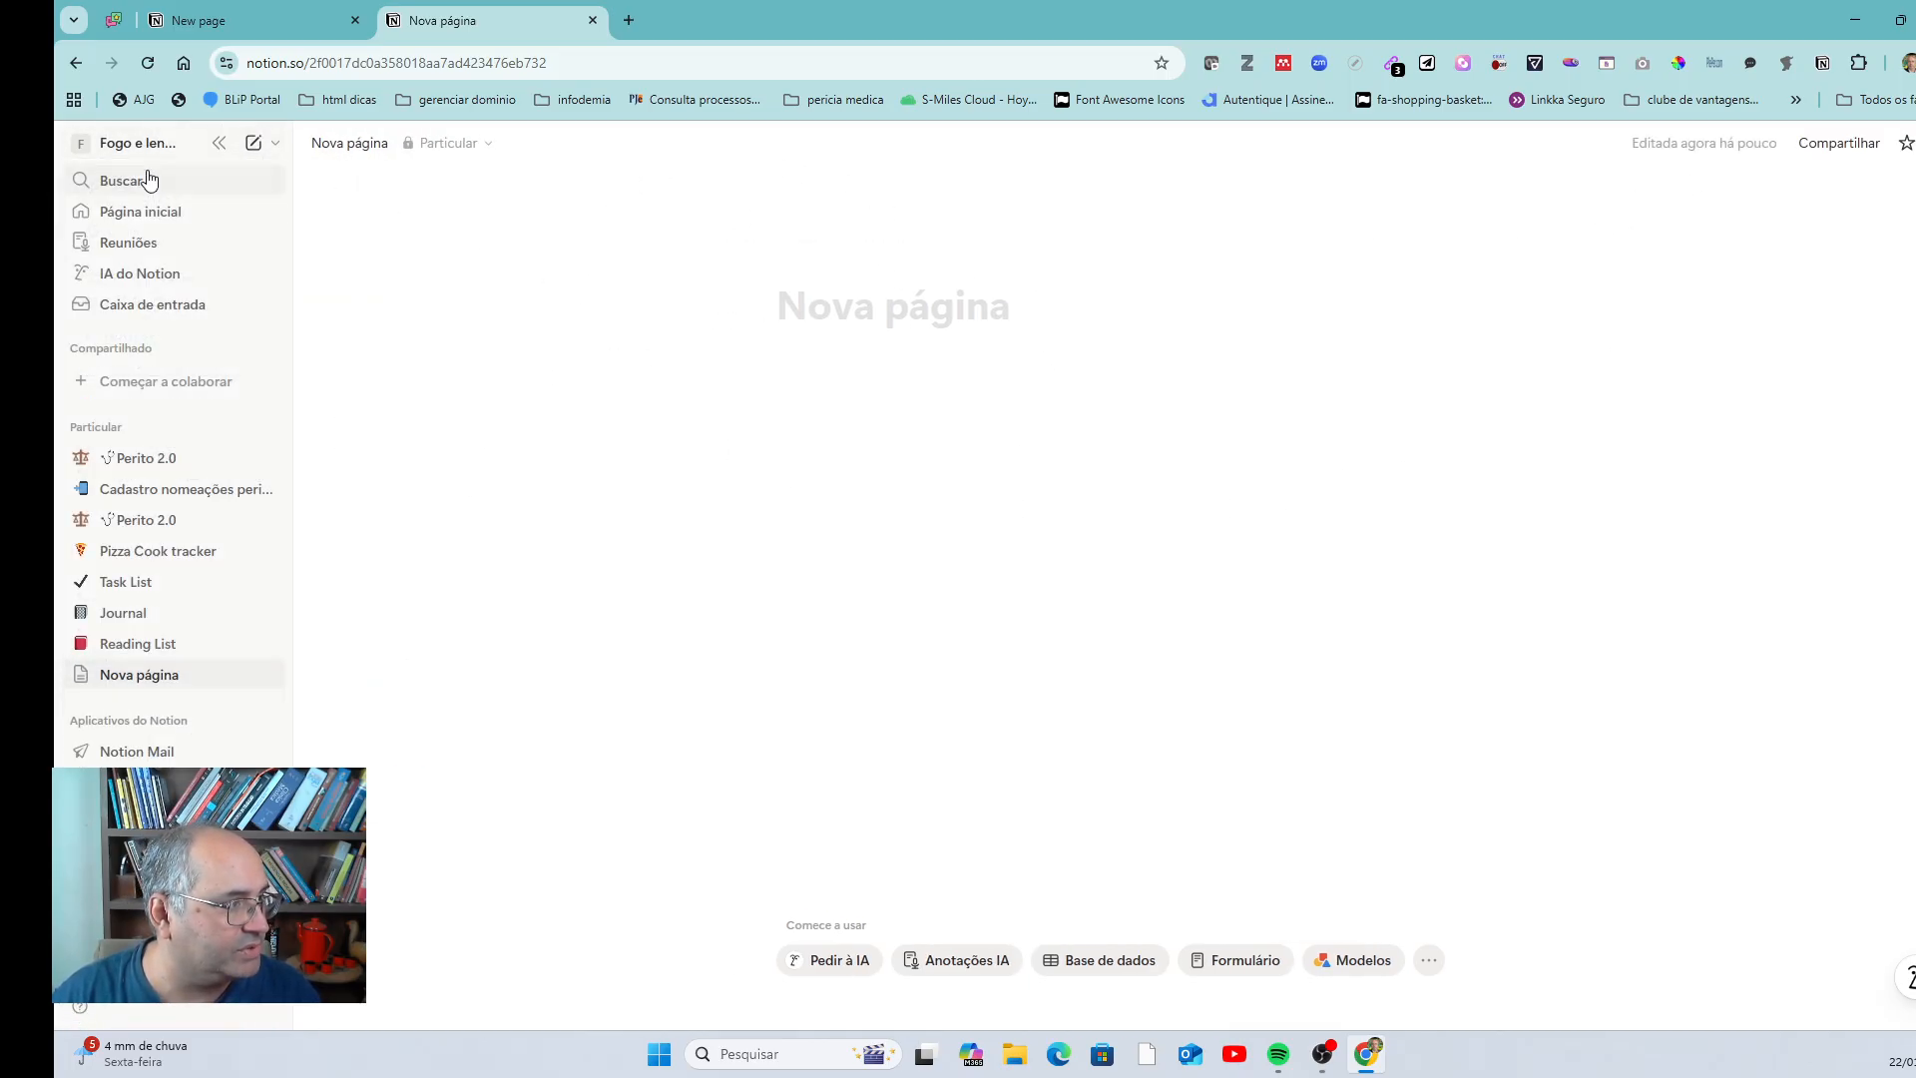
{"action": "left_click", "coordinate": [223, 144]}
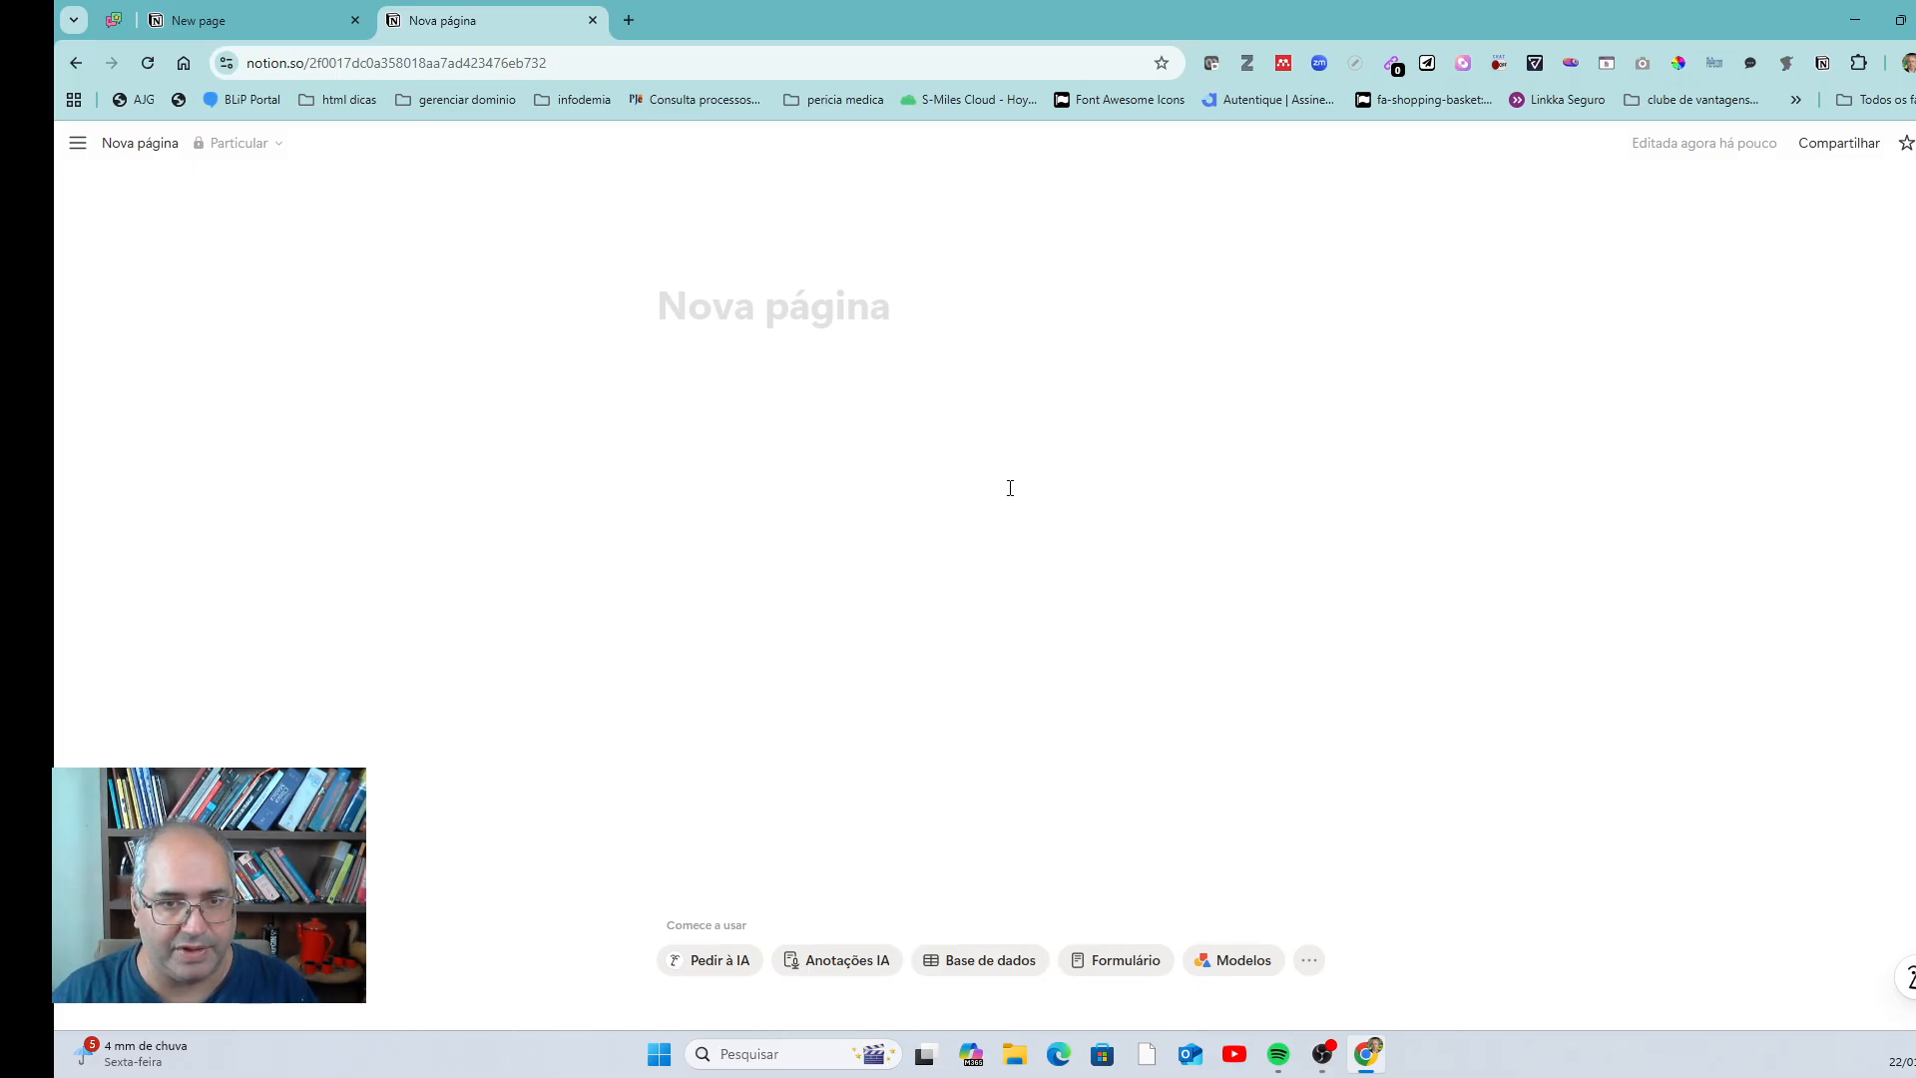
{"action": "mouse_move", "coordinate": [83, 165]}
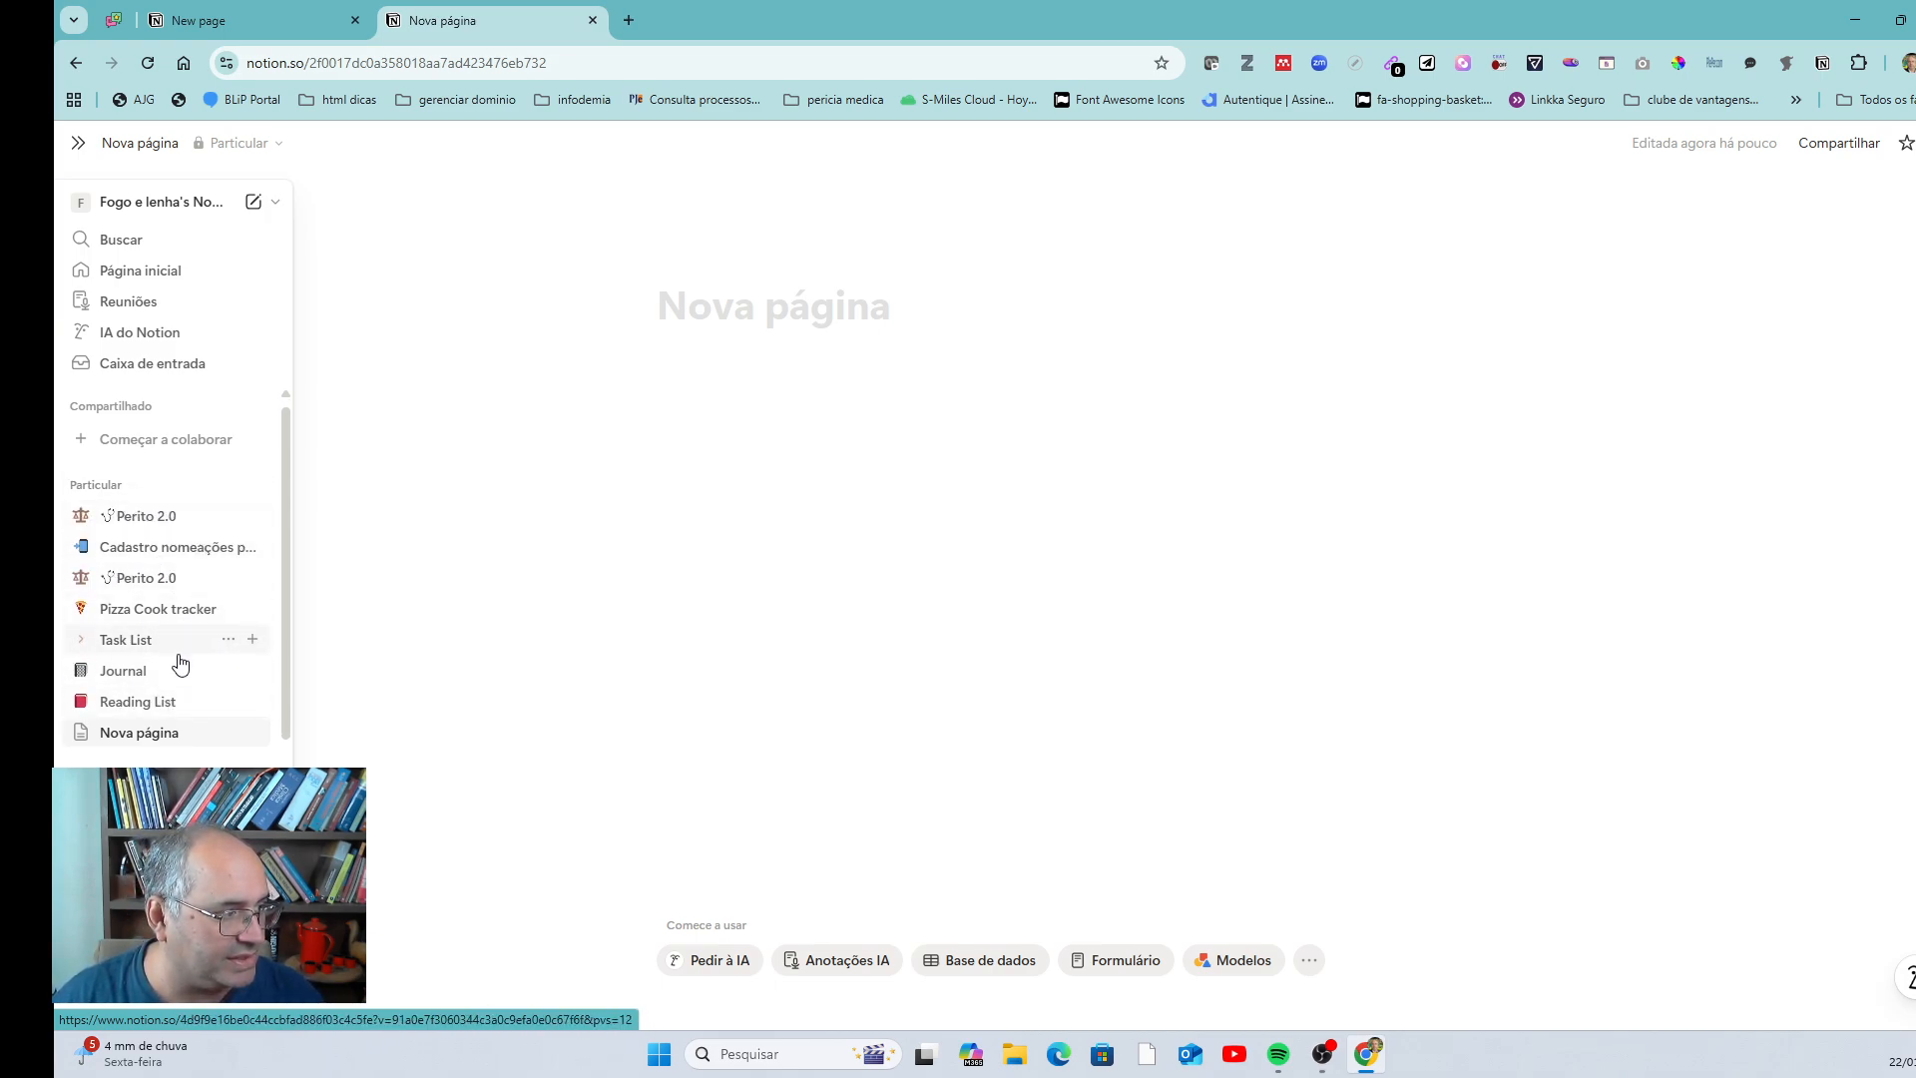
{"action": "scroll", "coordinate": [150, 648], "scroll_direction": "down", "scroll_amount": 2}
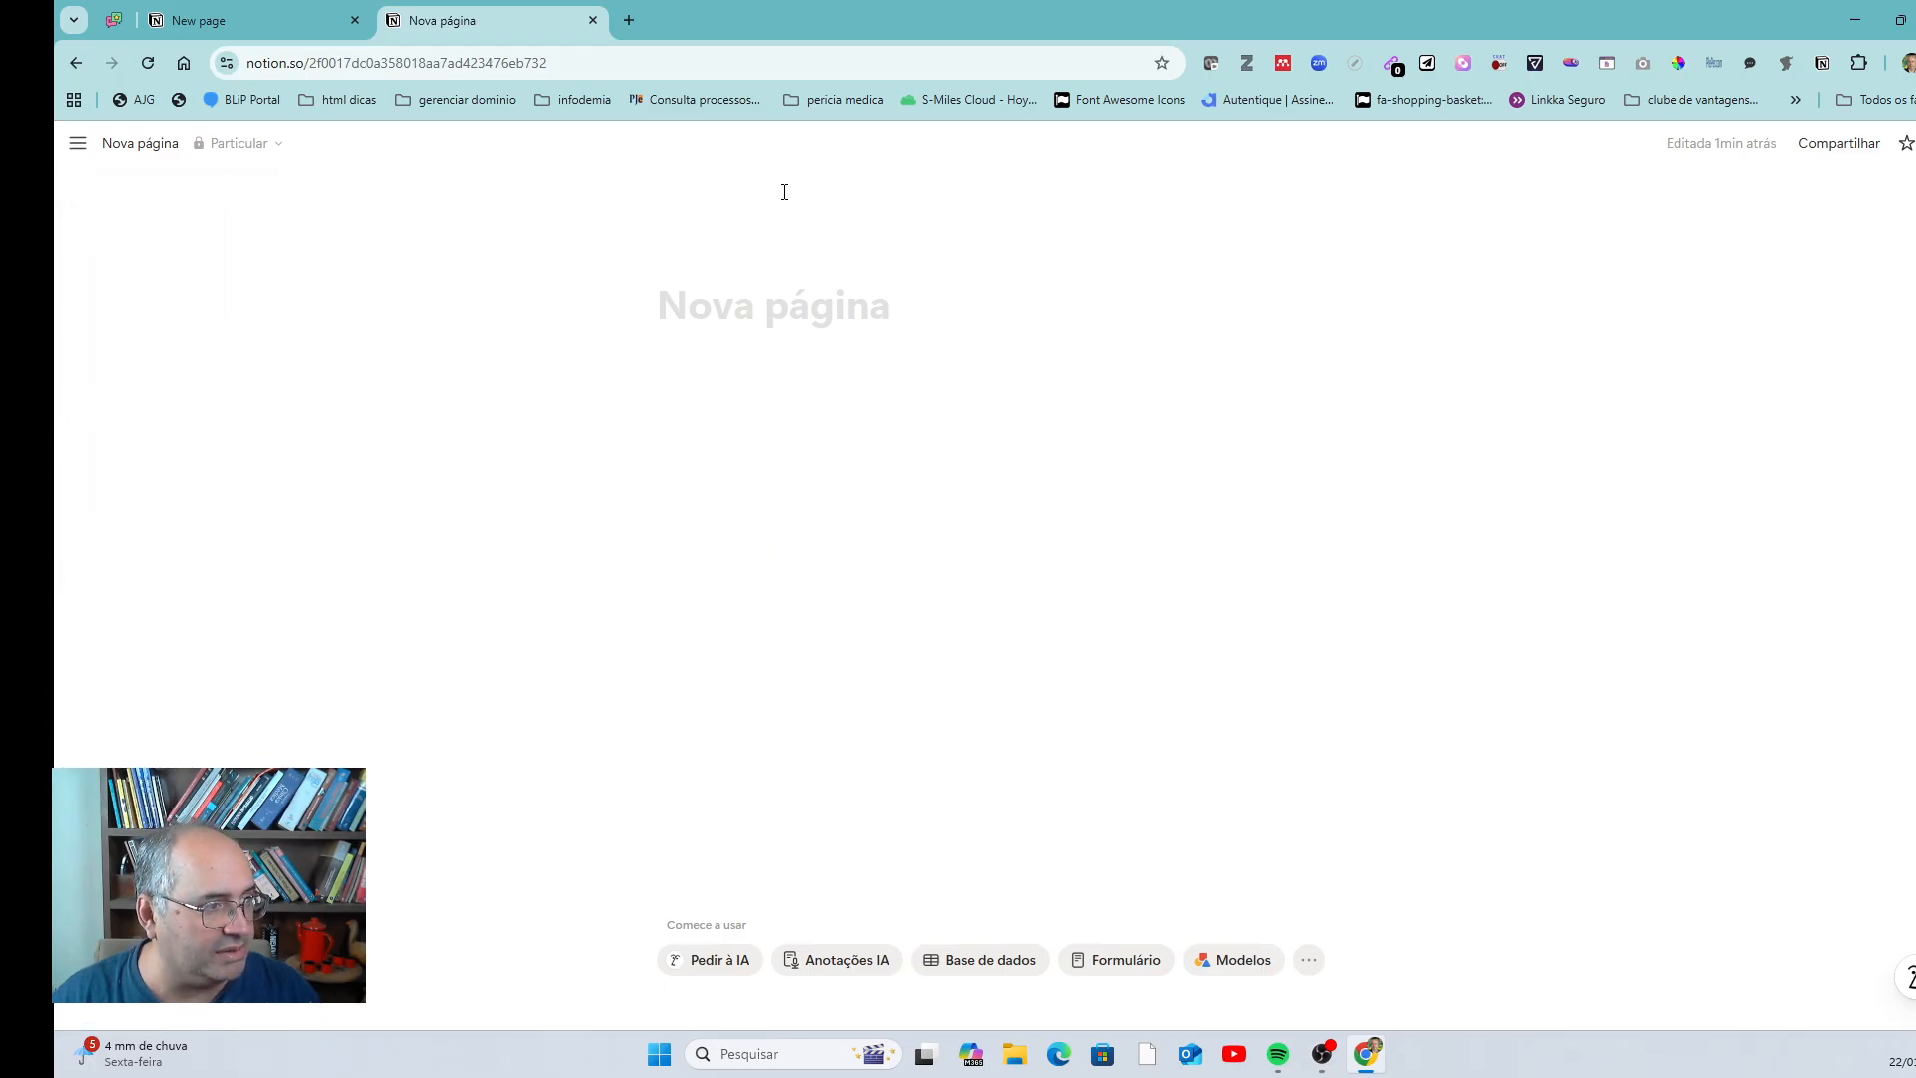
- Keep the sidebar open and title the empty new page "teste de página"
{"action": "left_click", "coordinate": [77, 143]}
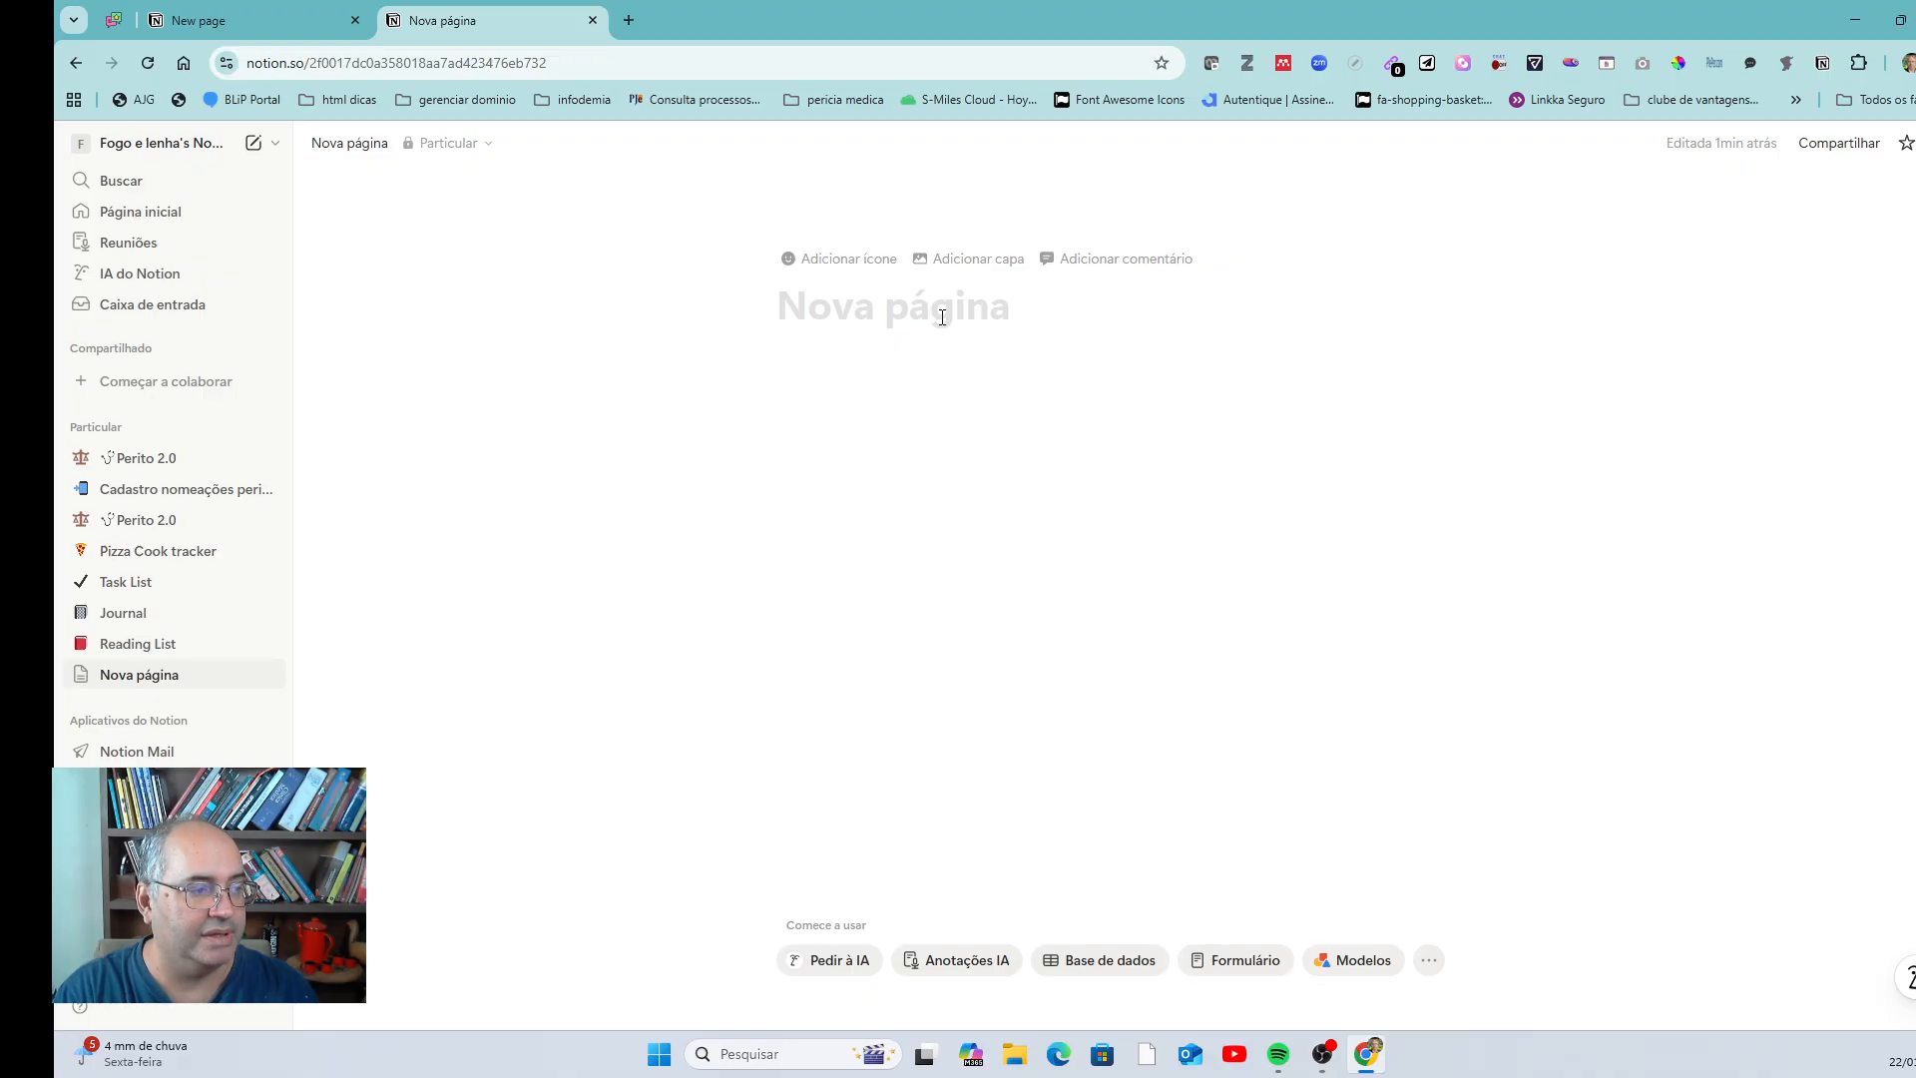
{"action": "type", "text": "teste de página"}
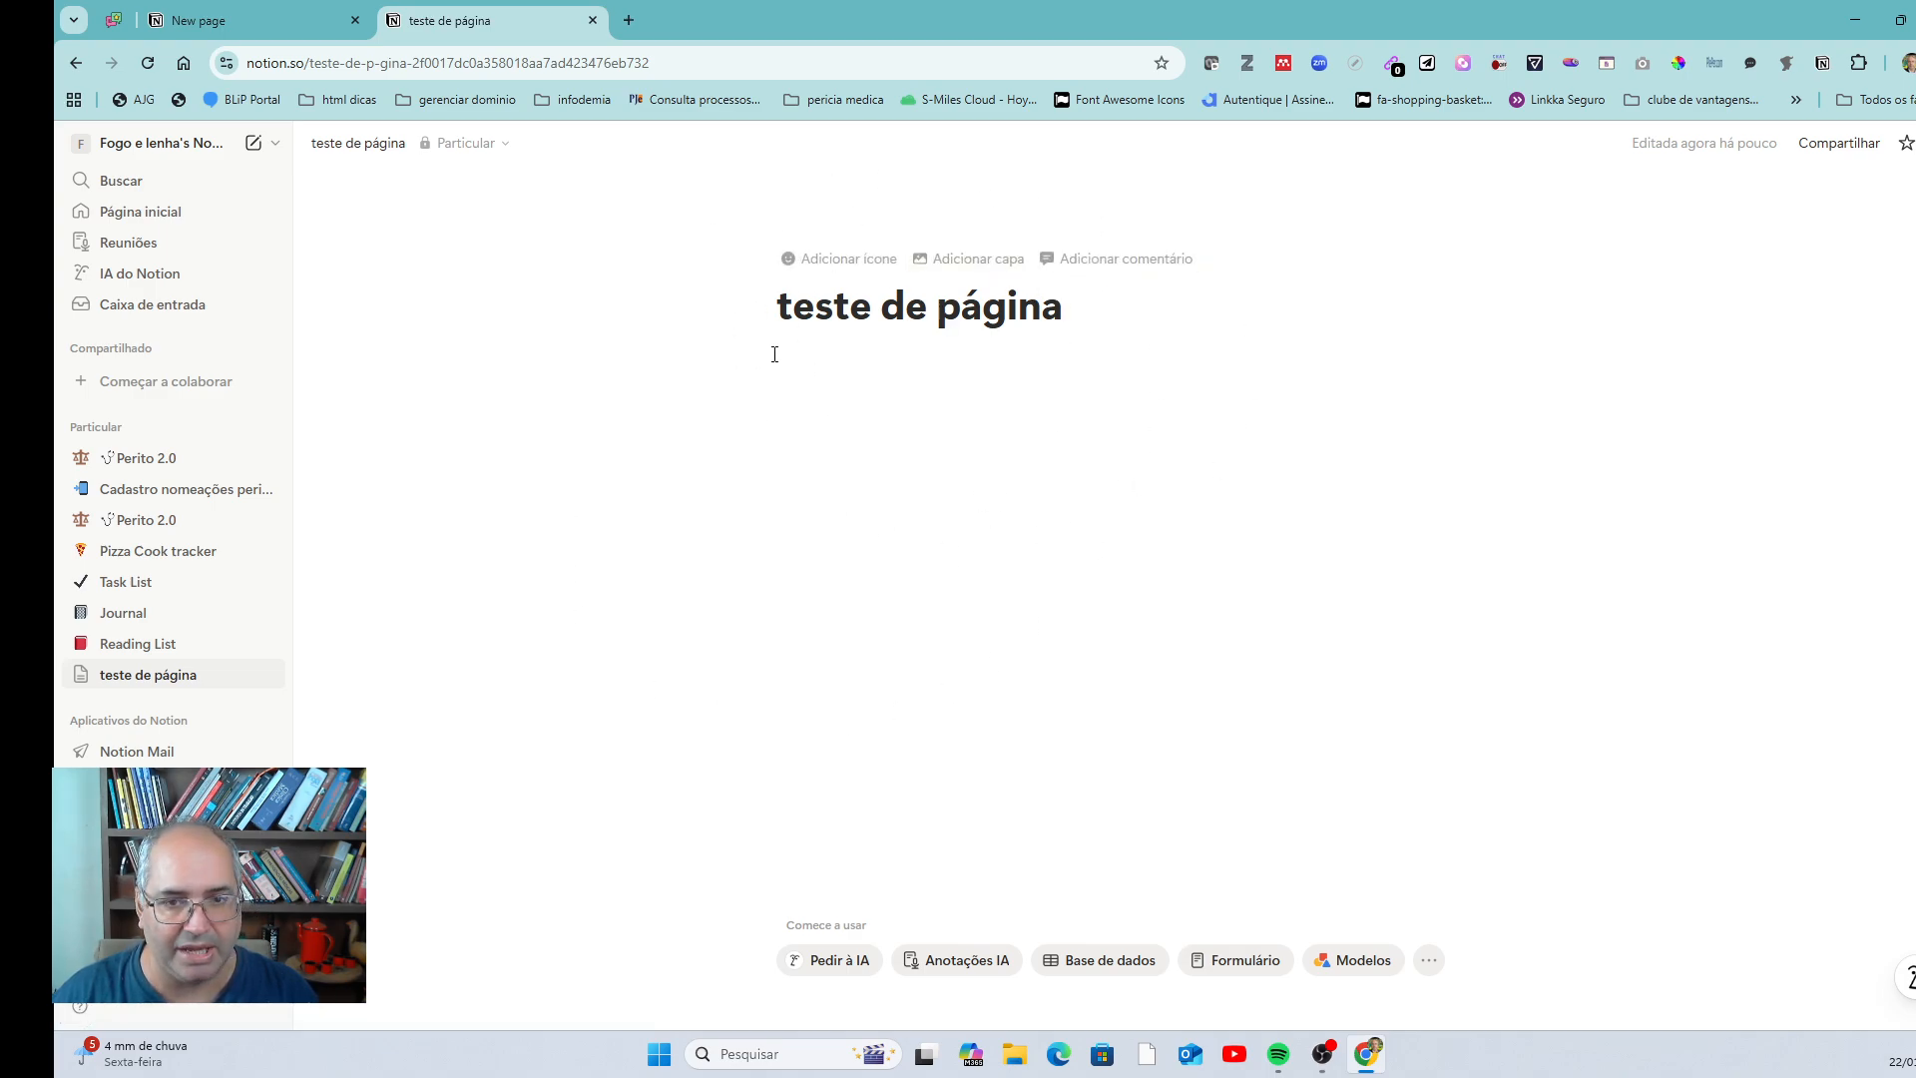
- Give the page the disguised face emoji with glasses and moustache as its icon and add a cover image
{"action": "left_click", "coordinate": [834, 267]}
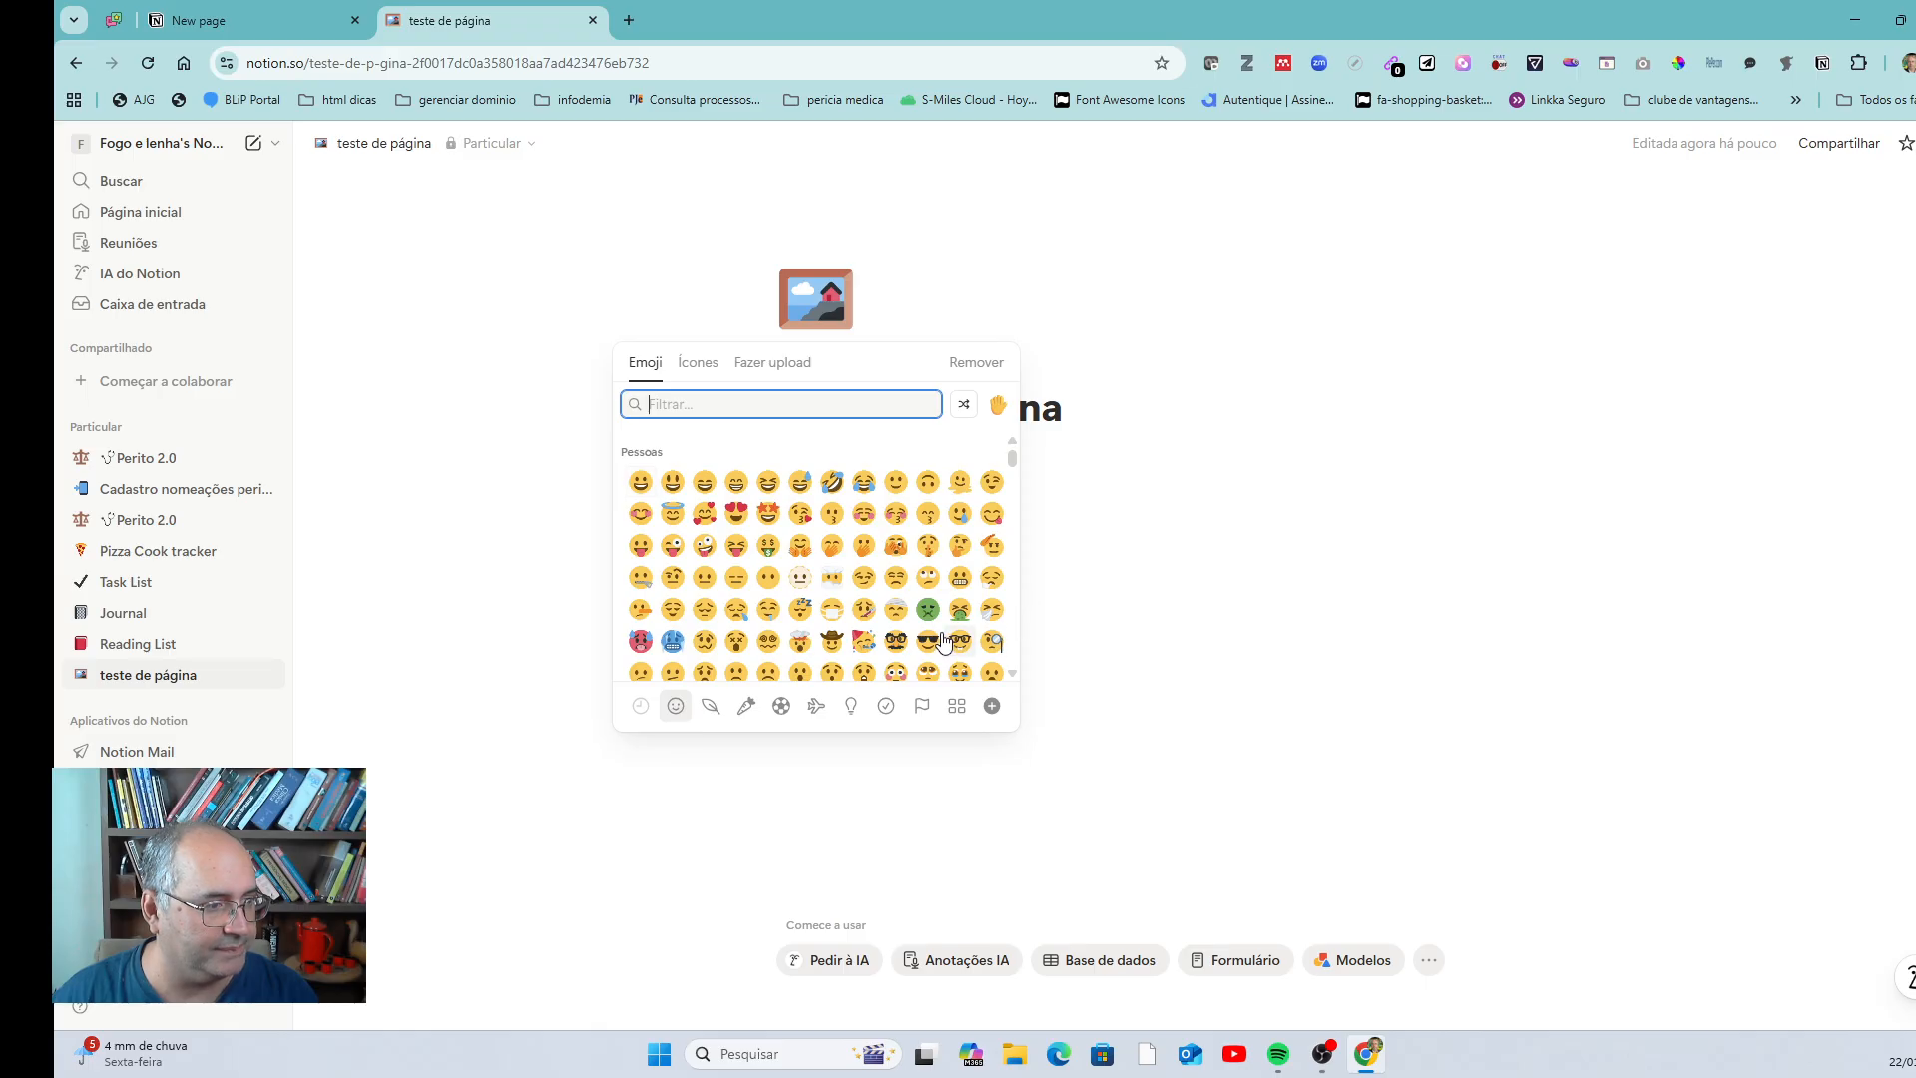
{"action": "left_click", "coordinate": [901, 640]}
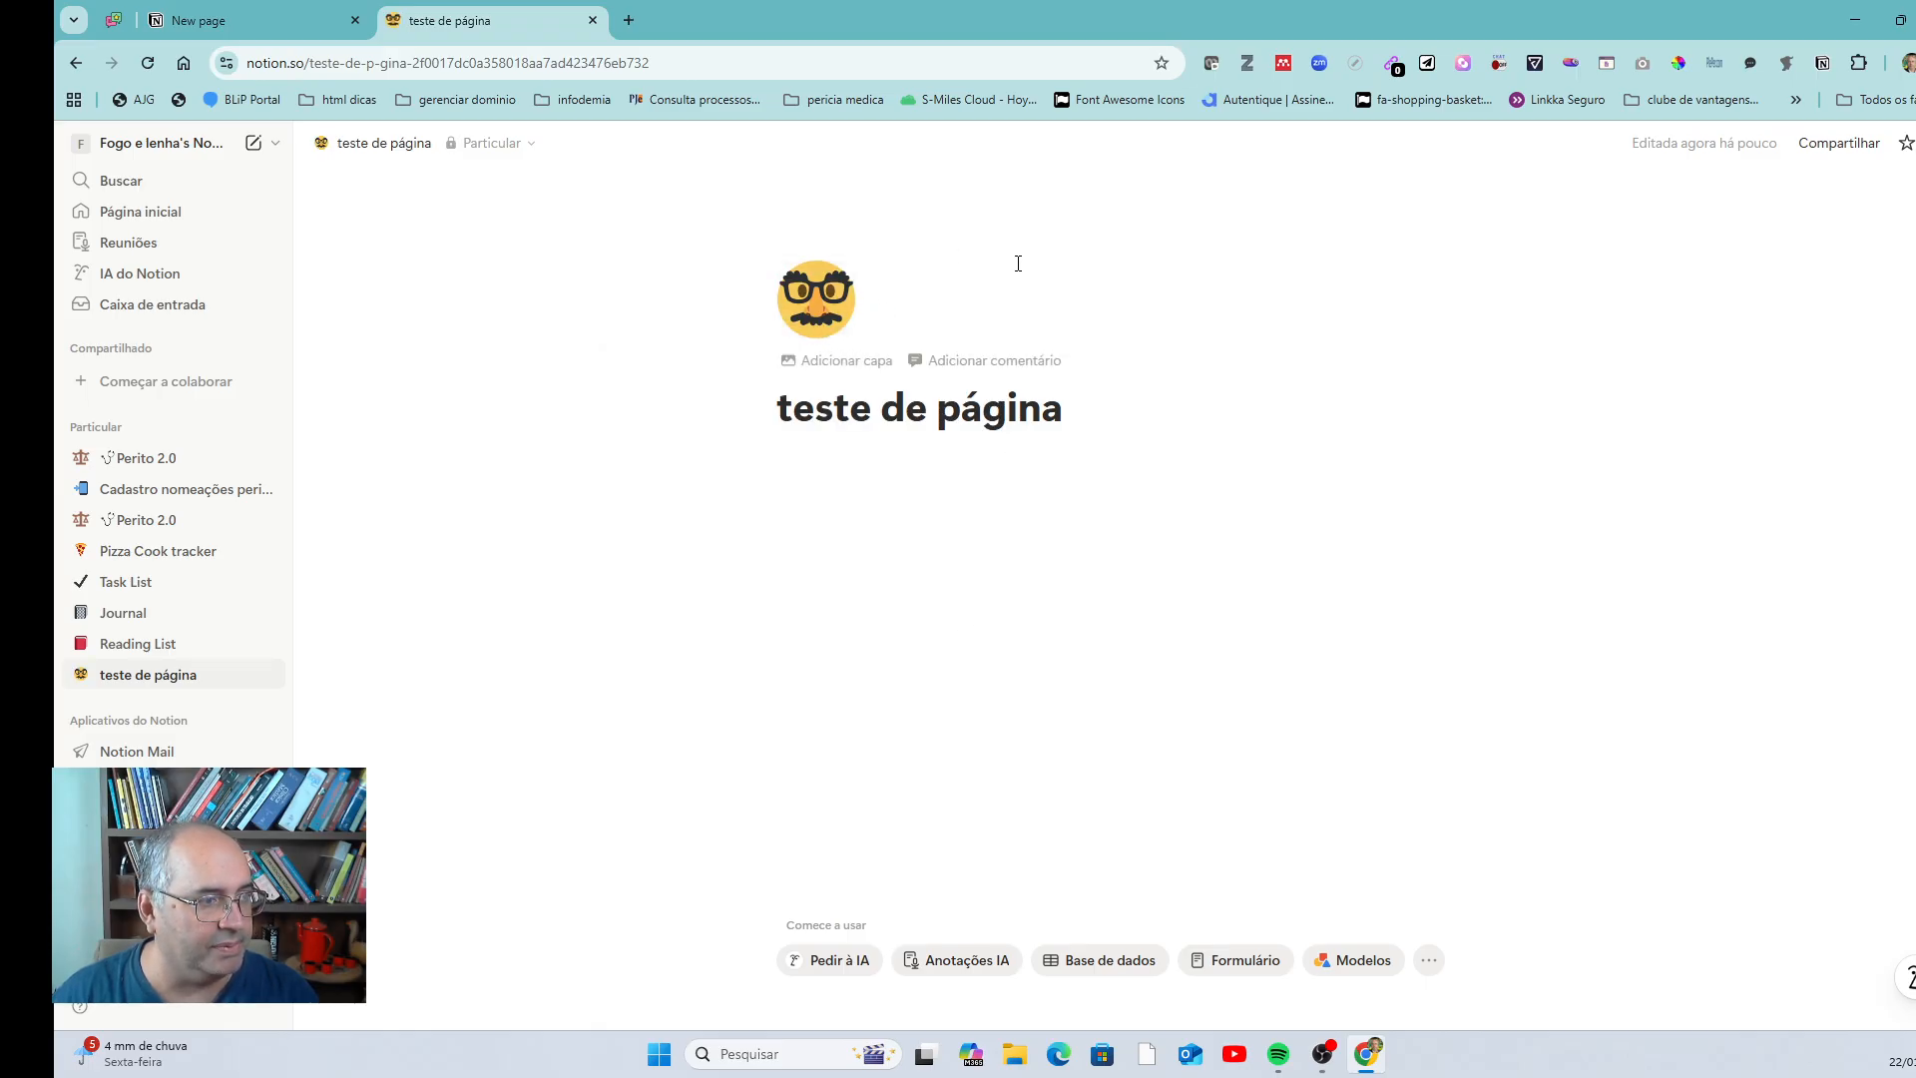
{"action": "left_click", "coordinate": [851, 360]}
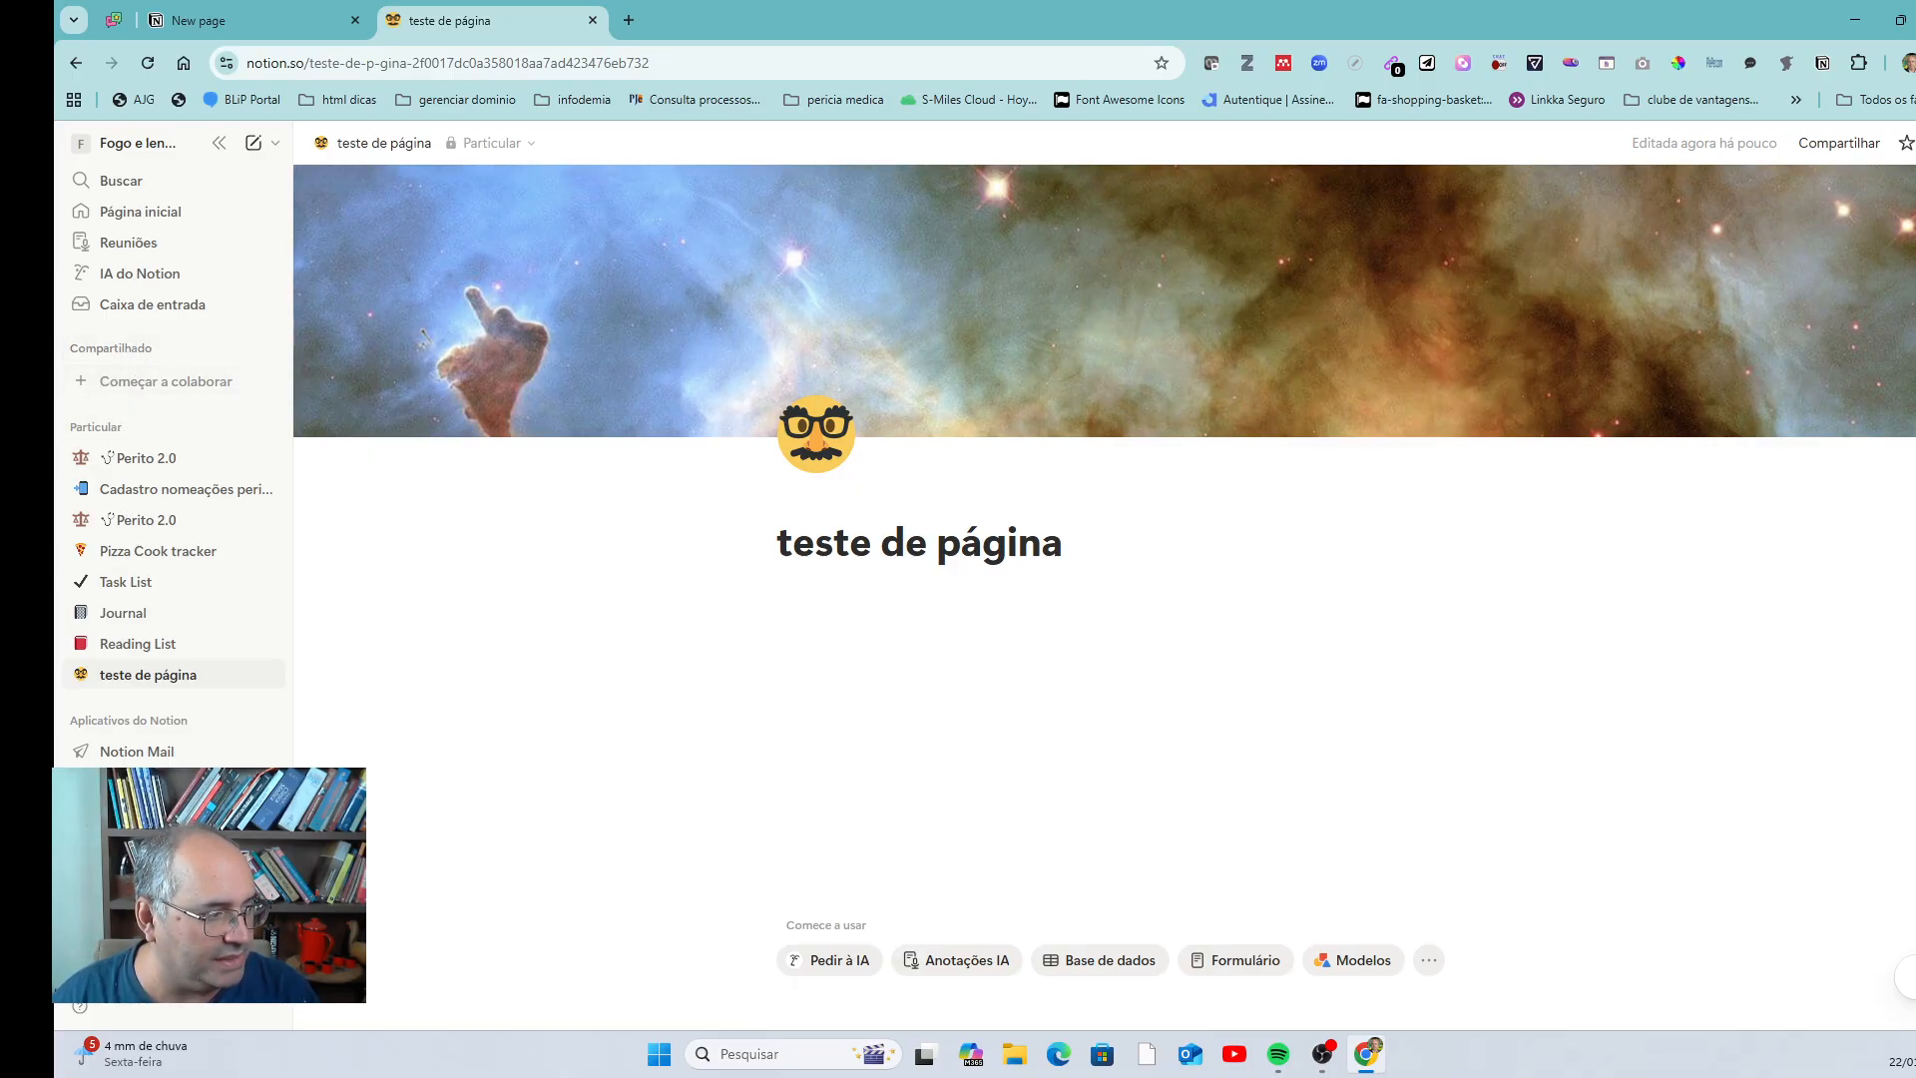
- View the preferences in the workspace settings, close them and collapse the sidebar
{"action": "left_click", "coordinate": [150, 869]}
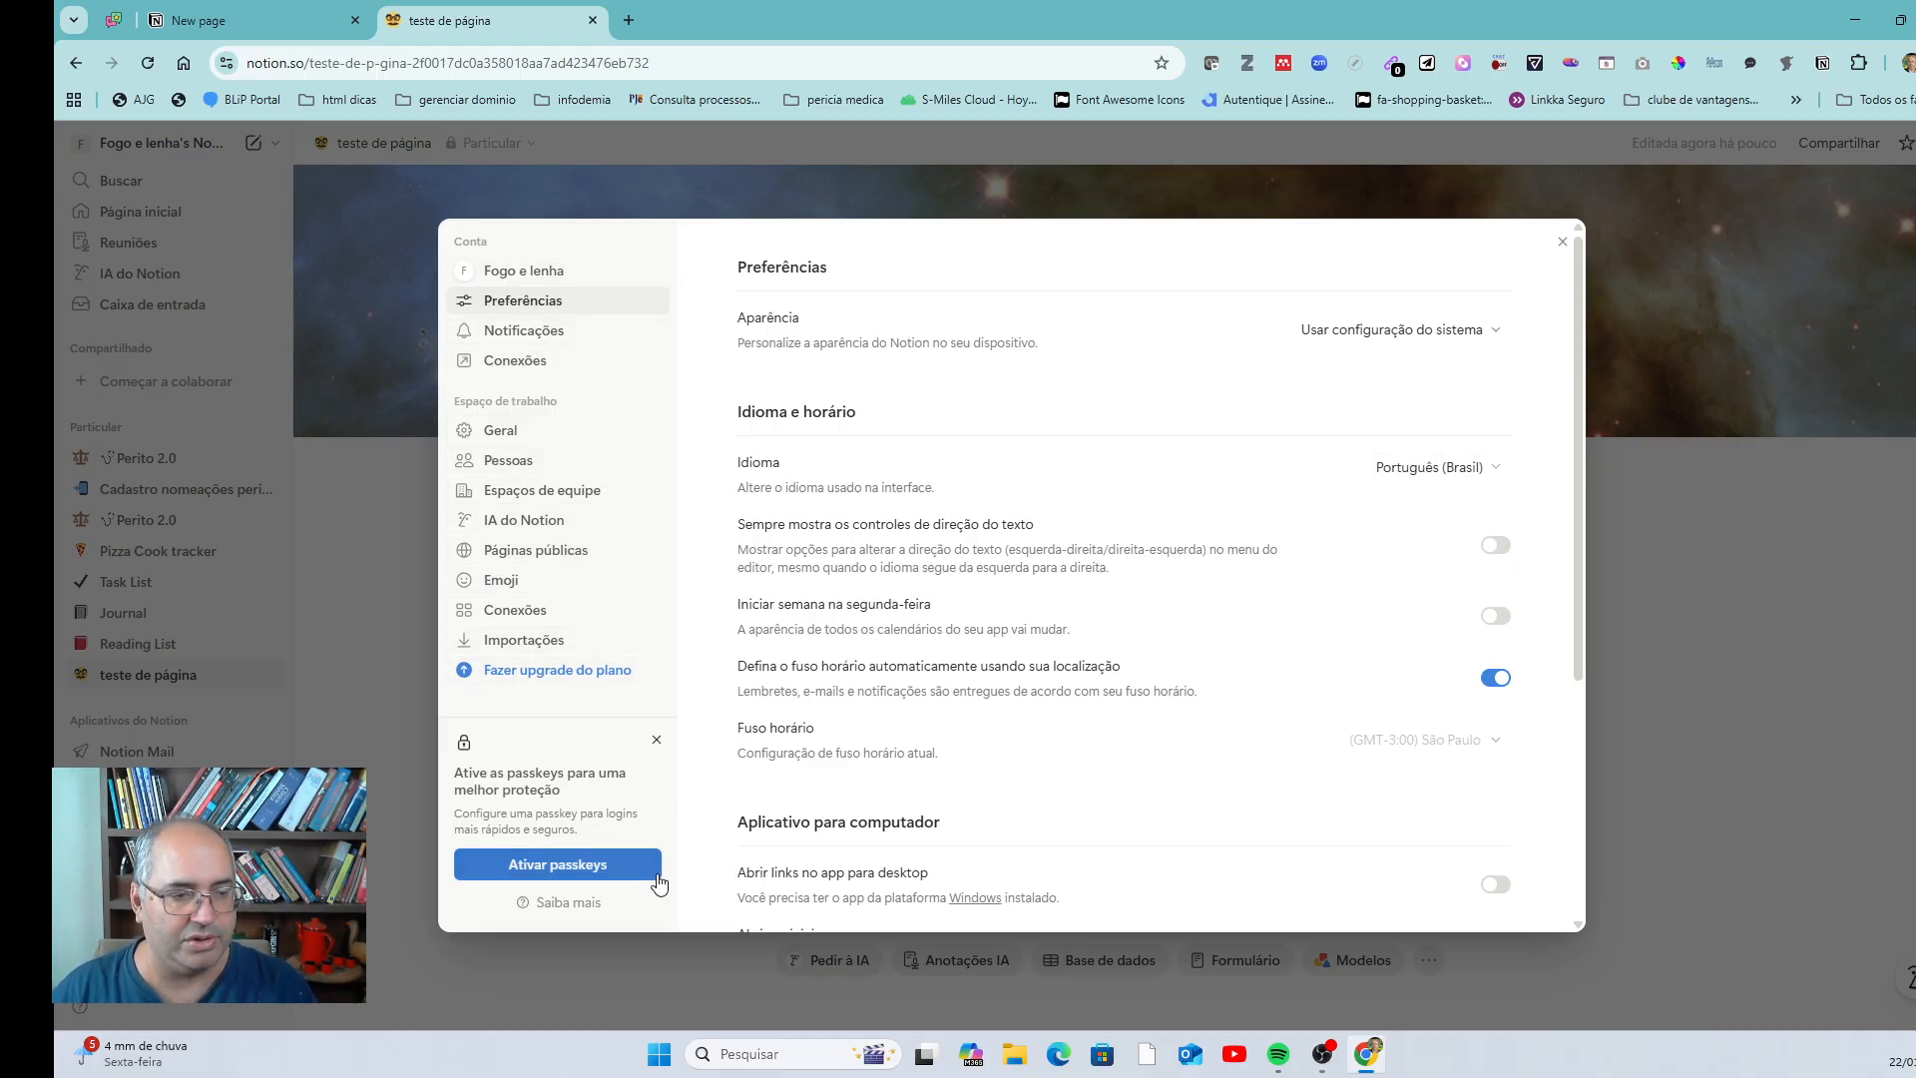
{"action": "left_click", "coordinate": [1771, 593]}
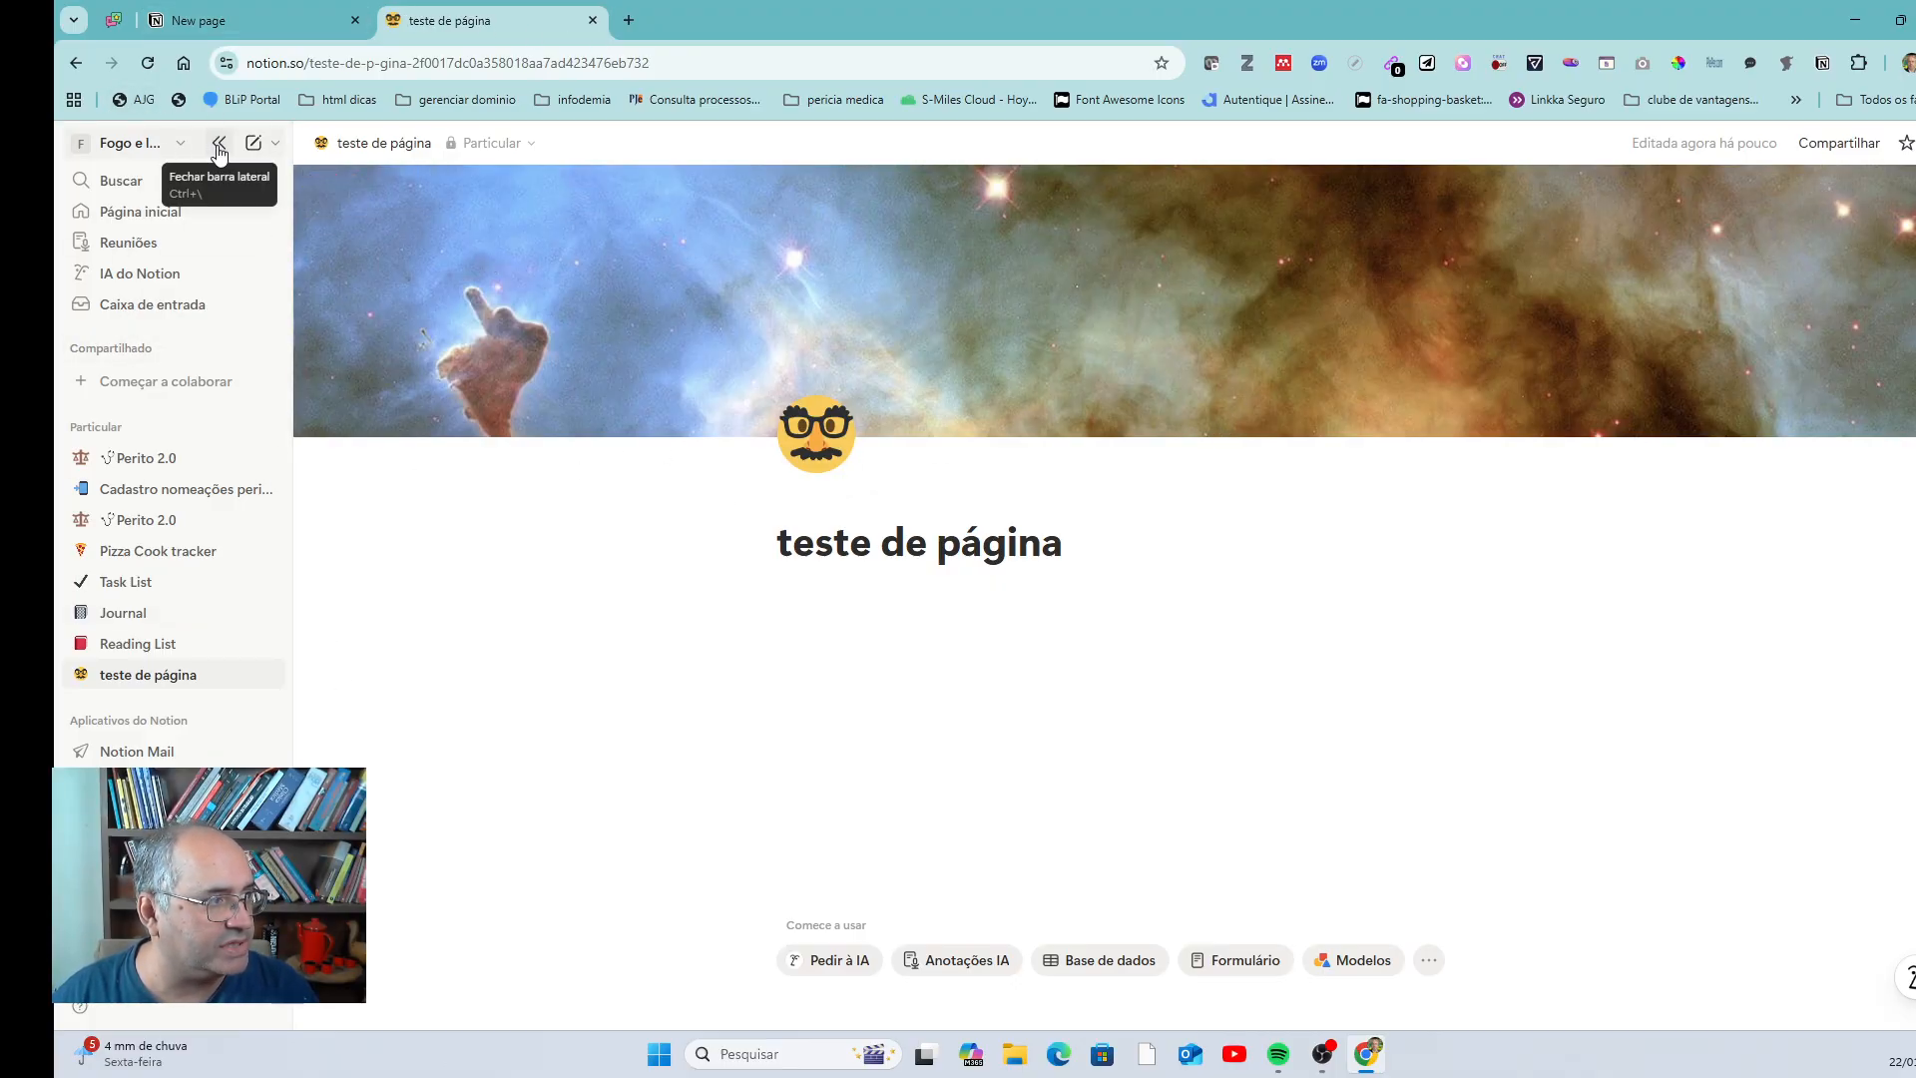
{"action": "left_click", "coordinate": [219, 145]}
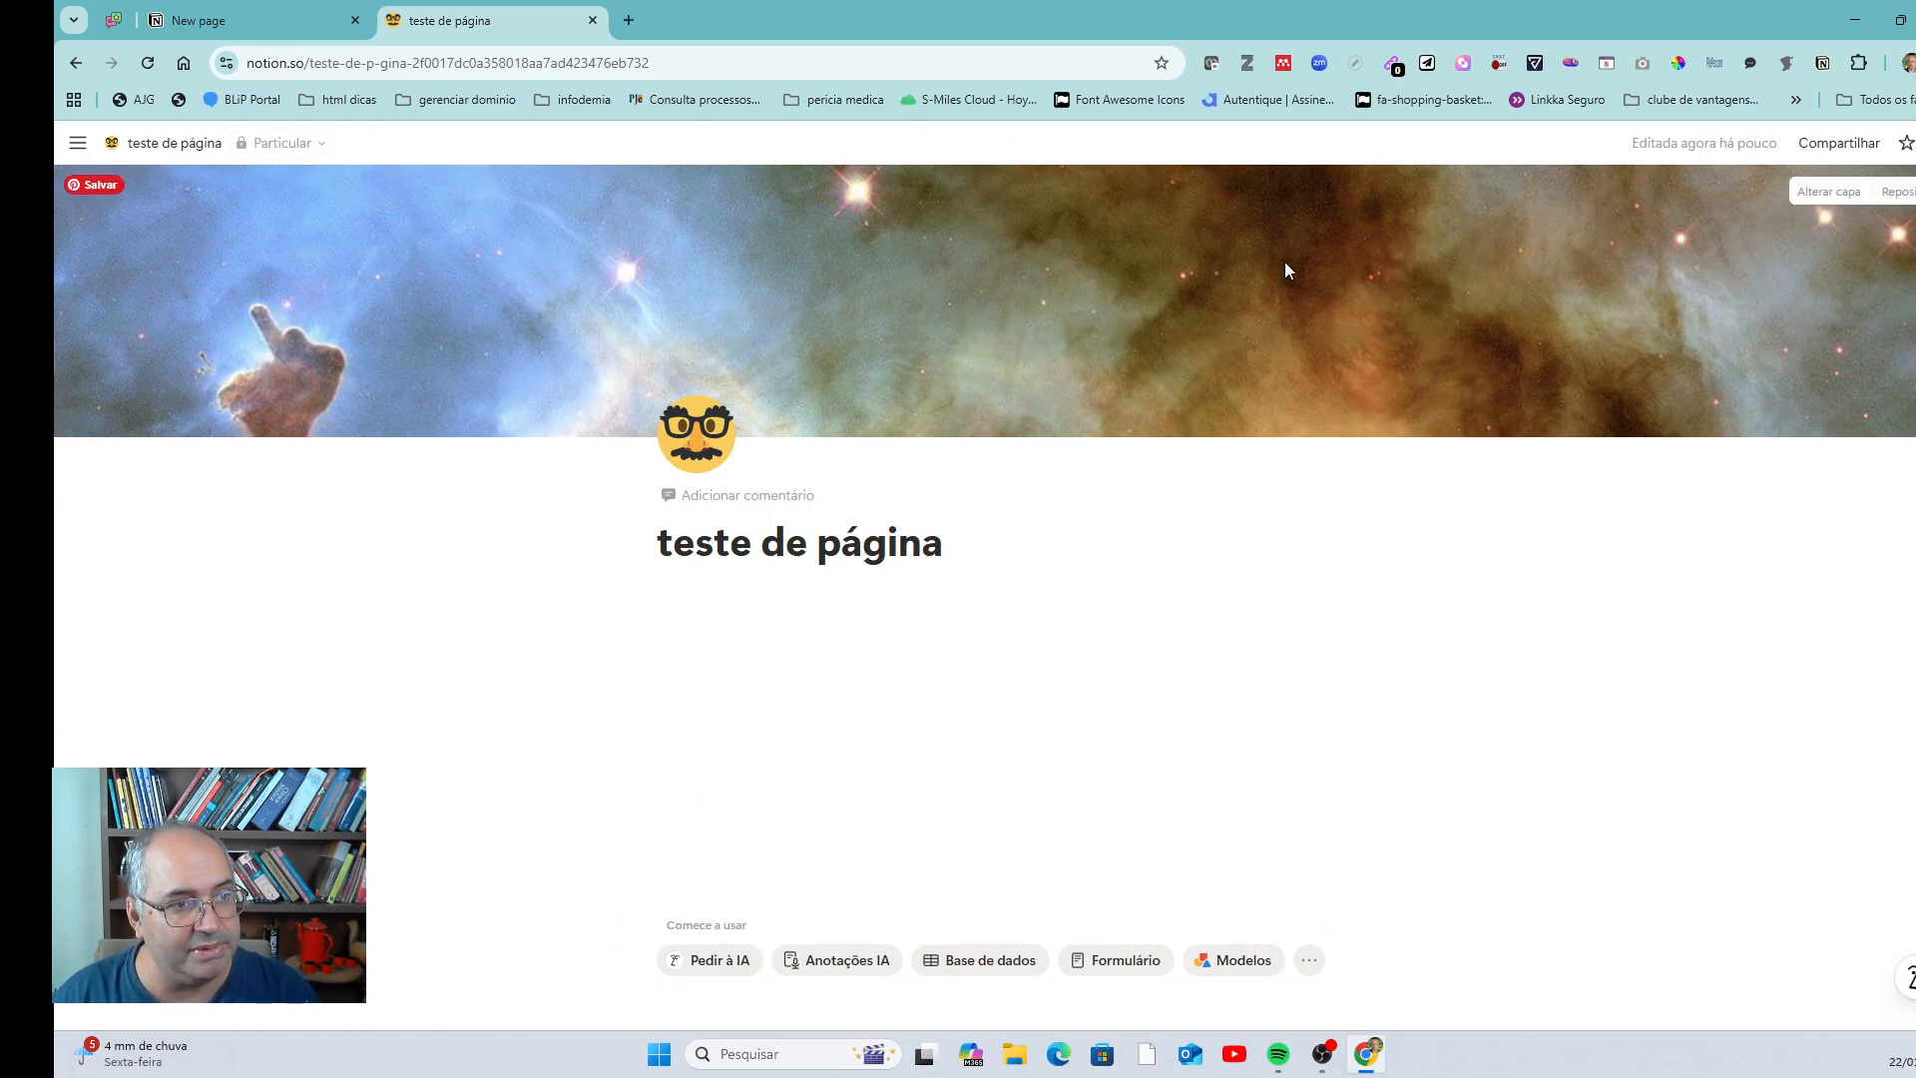
- Turn on small text and full width for the "teste de página" page and pin the sidebar open
{"action": "left_click", "coordinate": [1912, 145]}
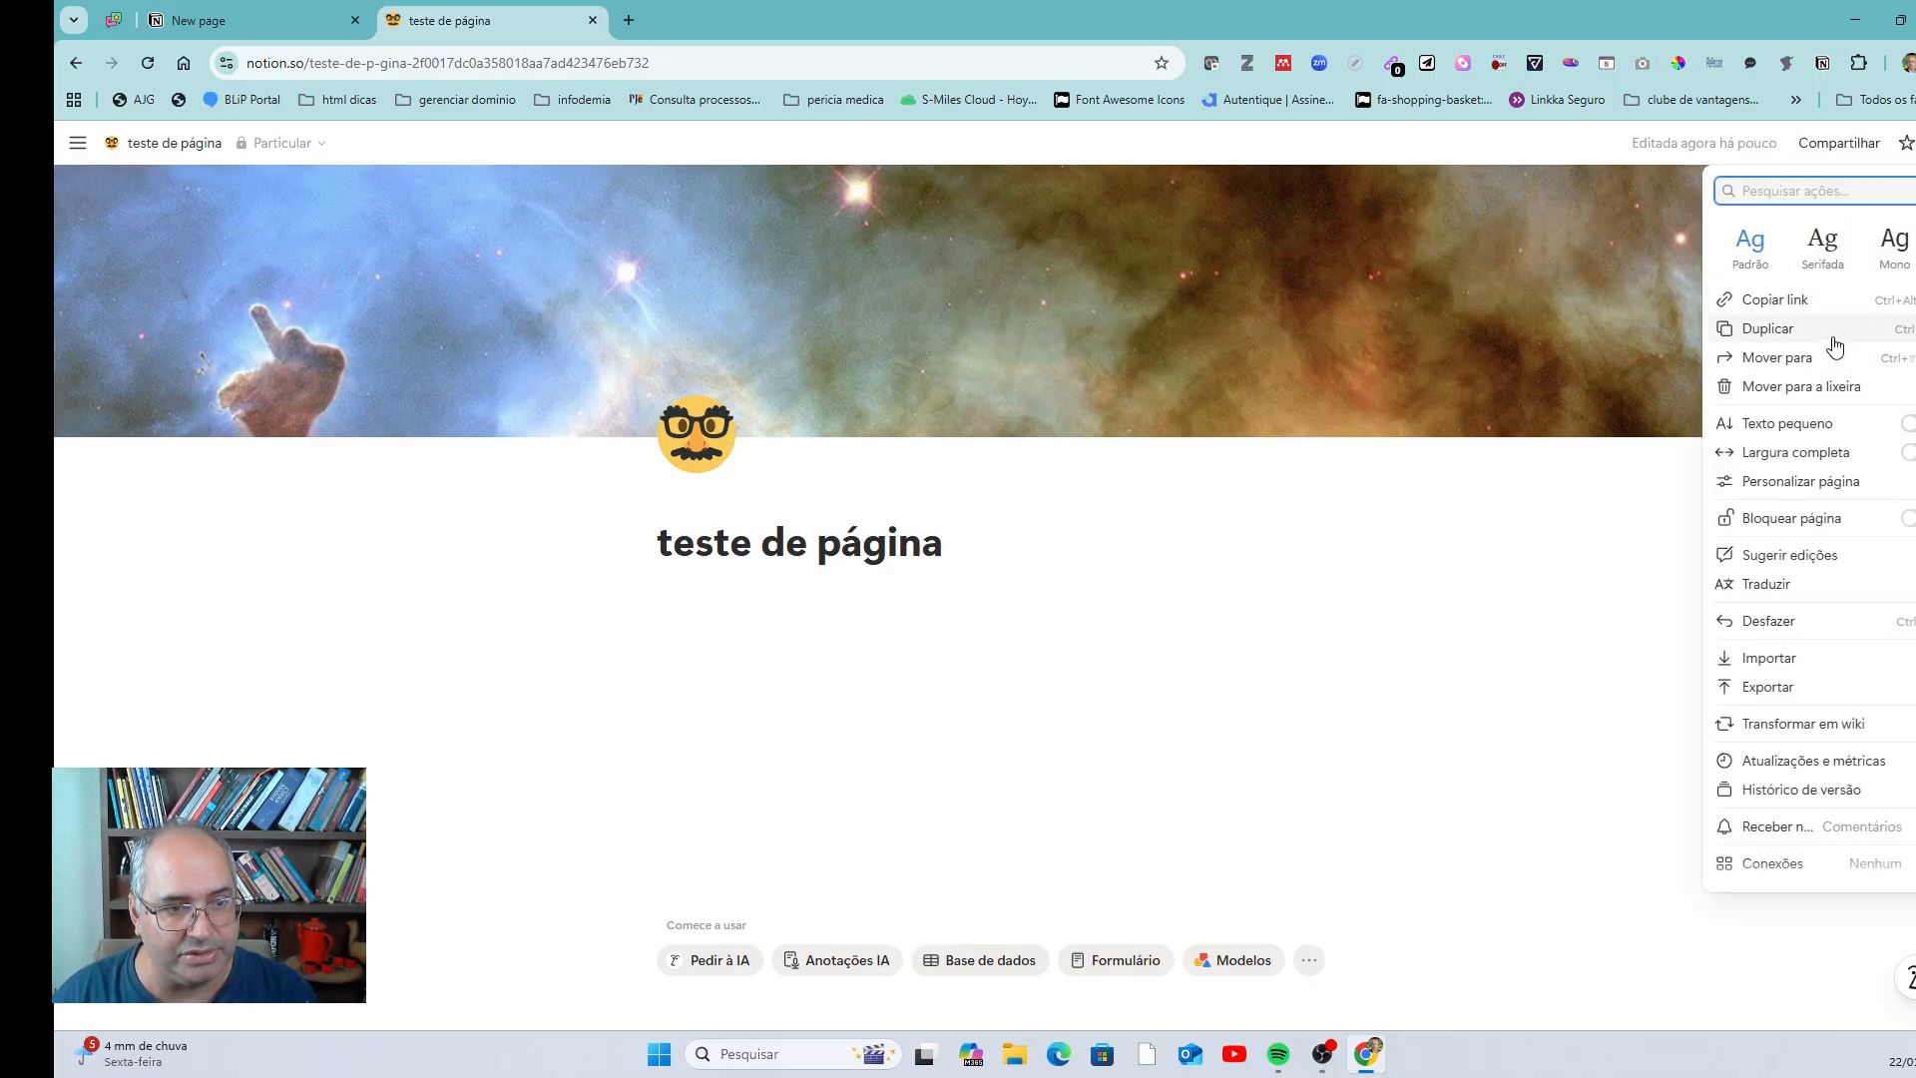
{"action": "left_click", "coordinate": [1908, 426]}
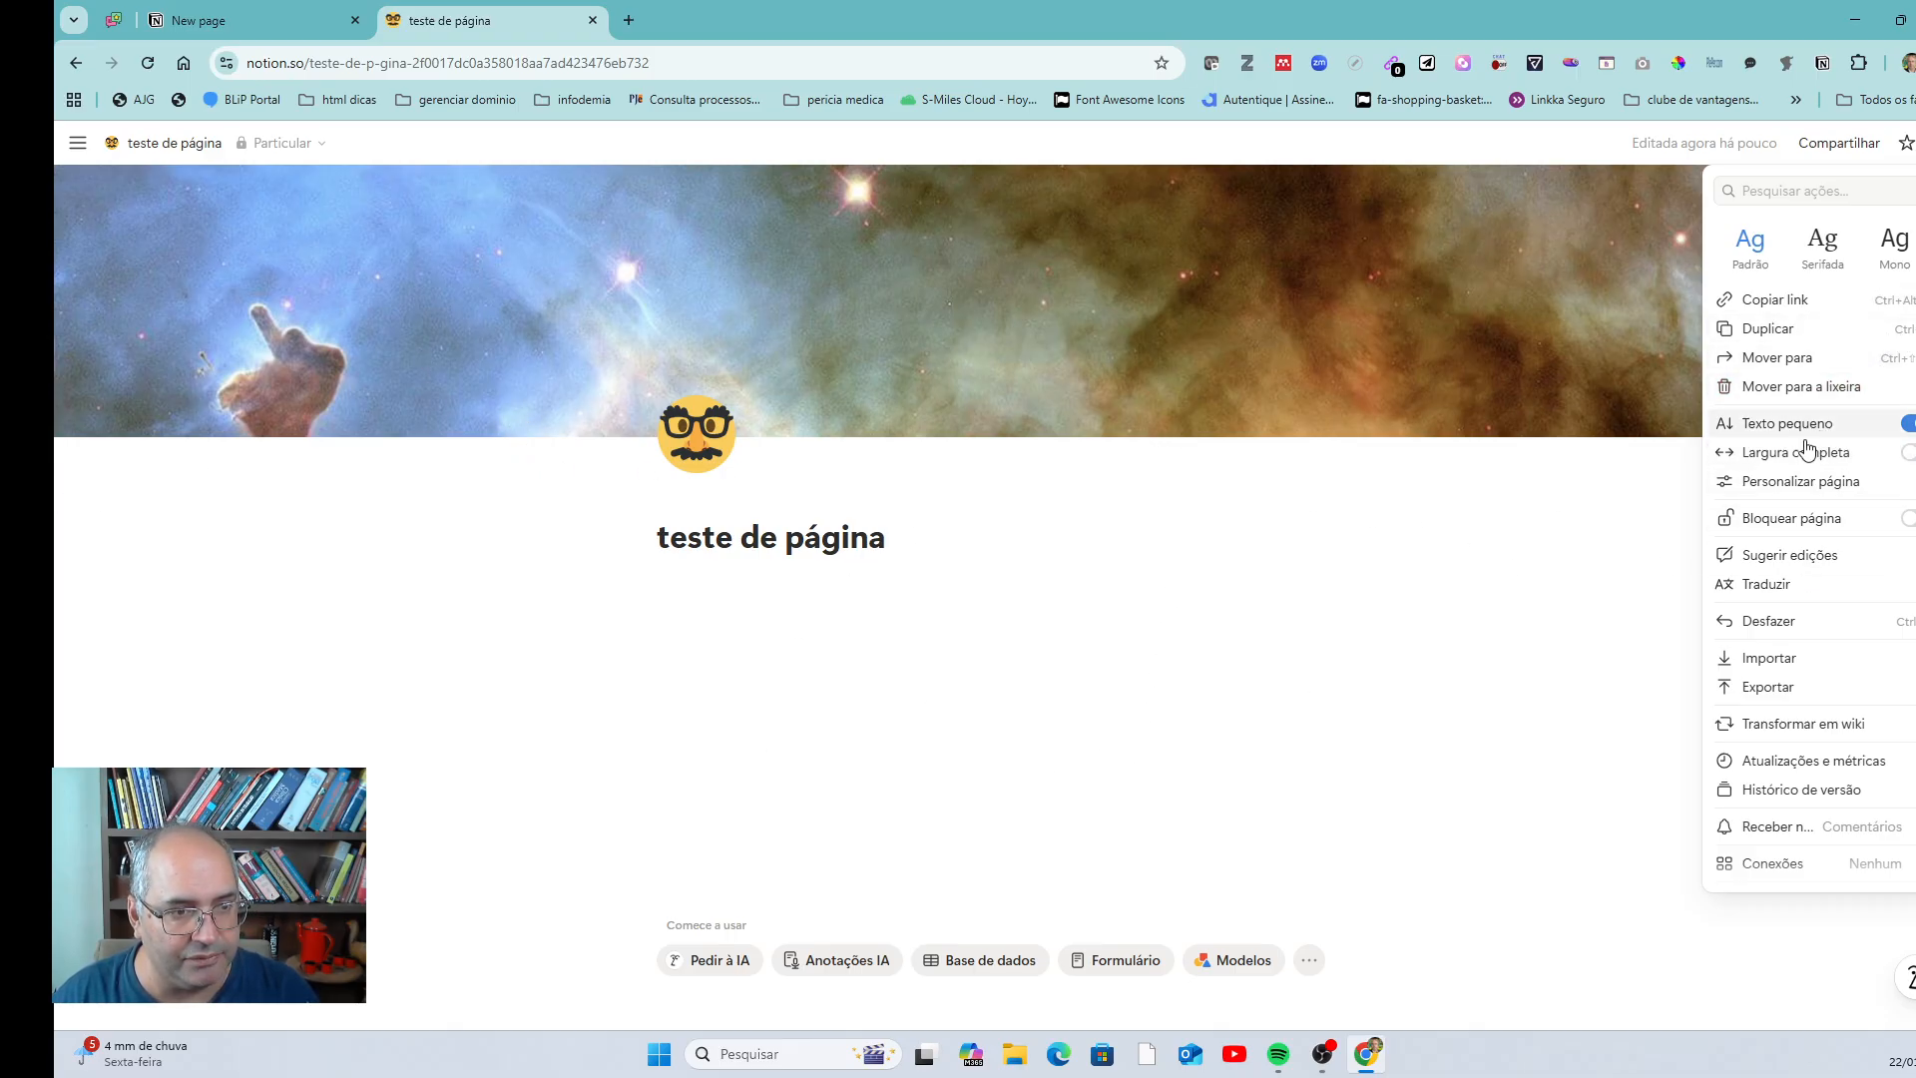
{"action": "left_click", "coordinate": [1908, 457]}
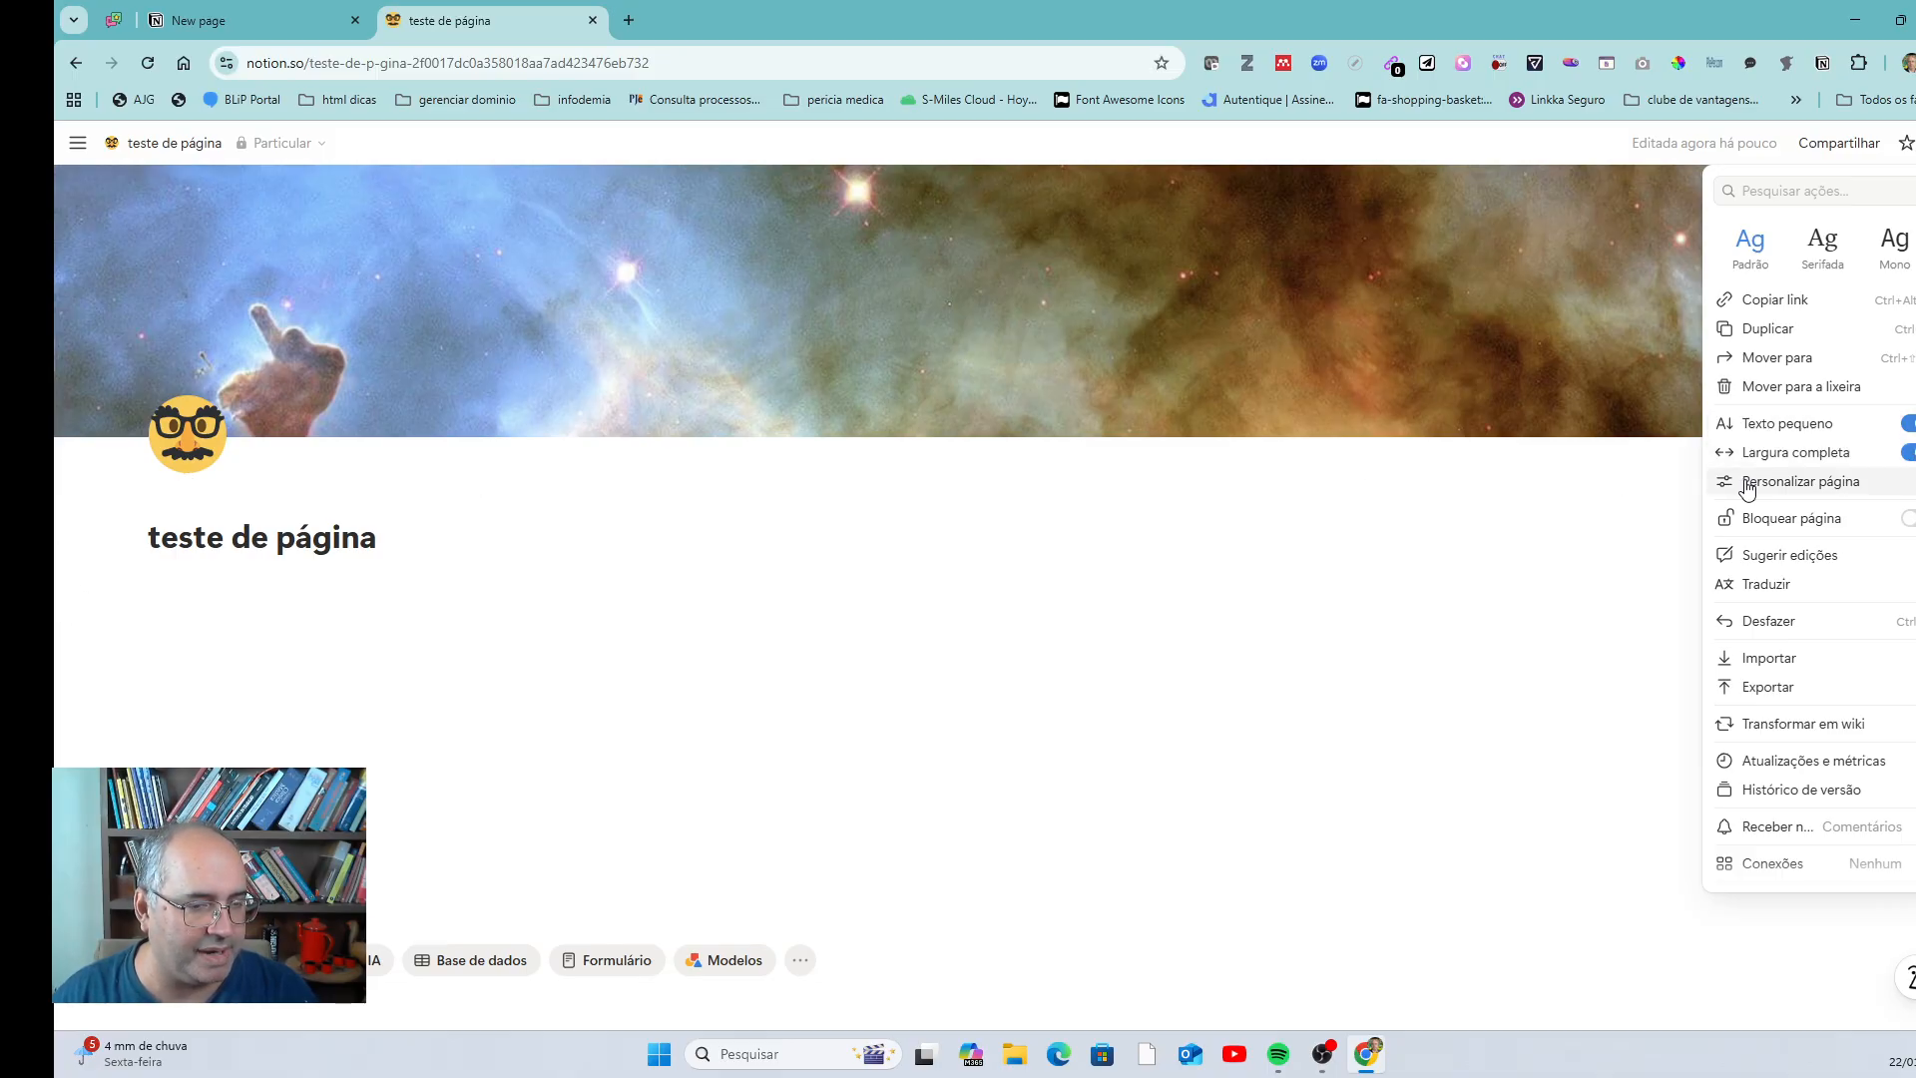
{"action": "left_click", "coordinate": [764, 459]}
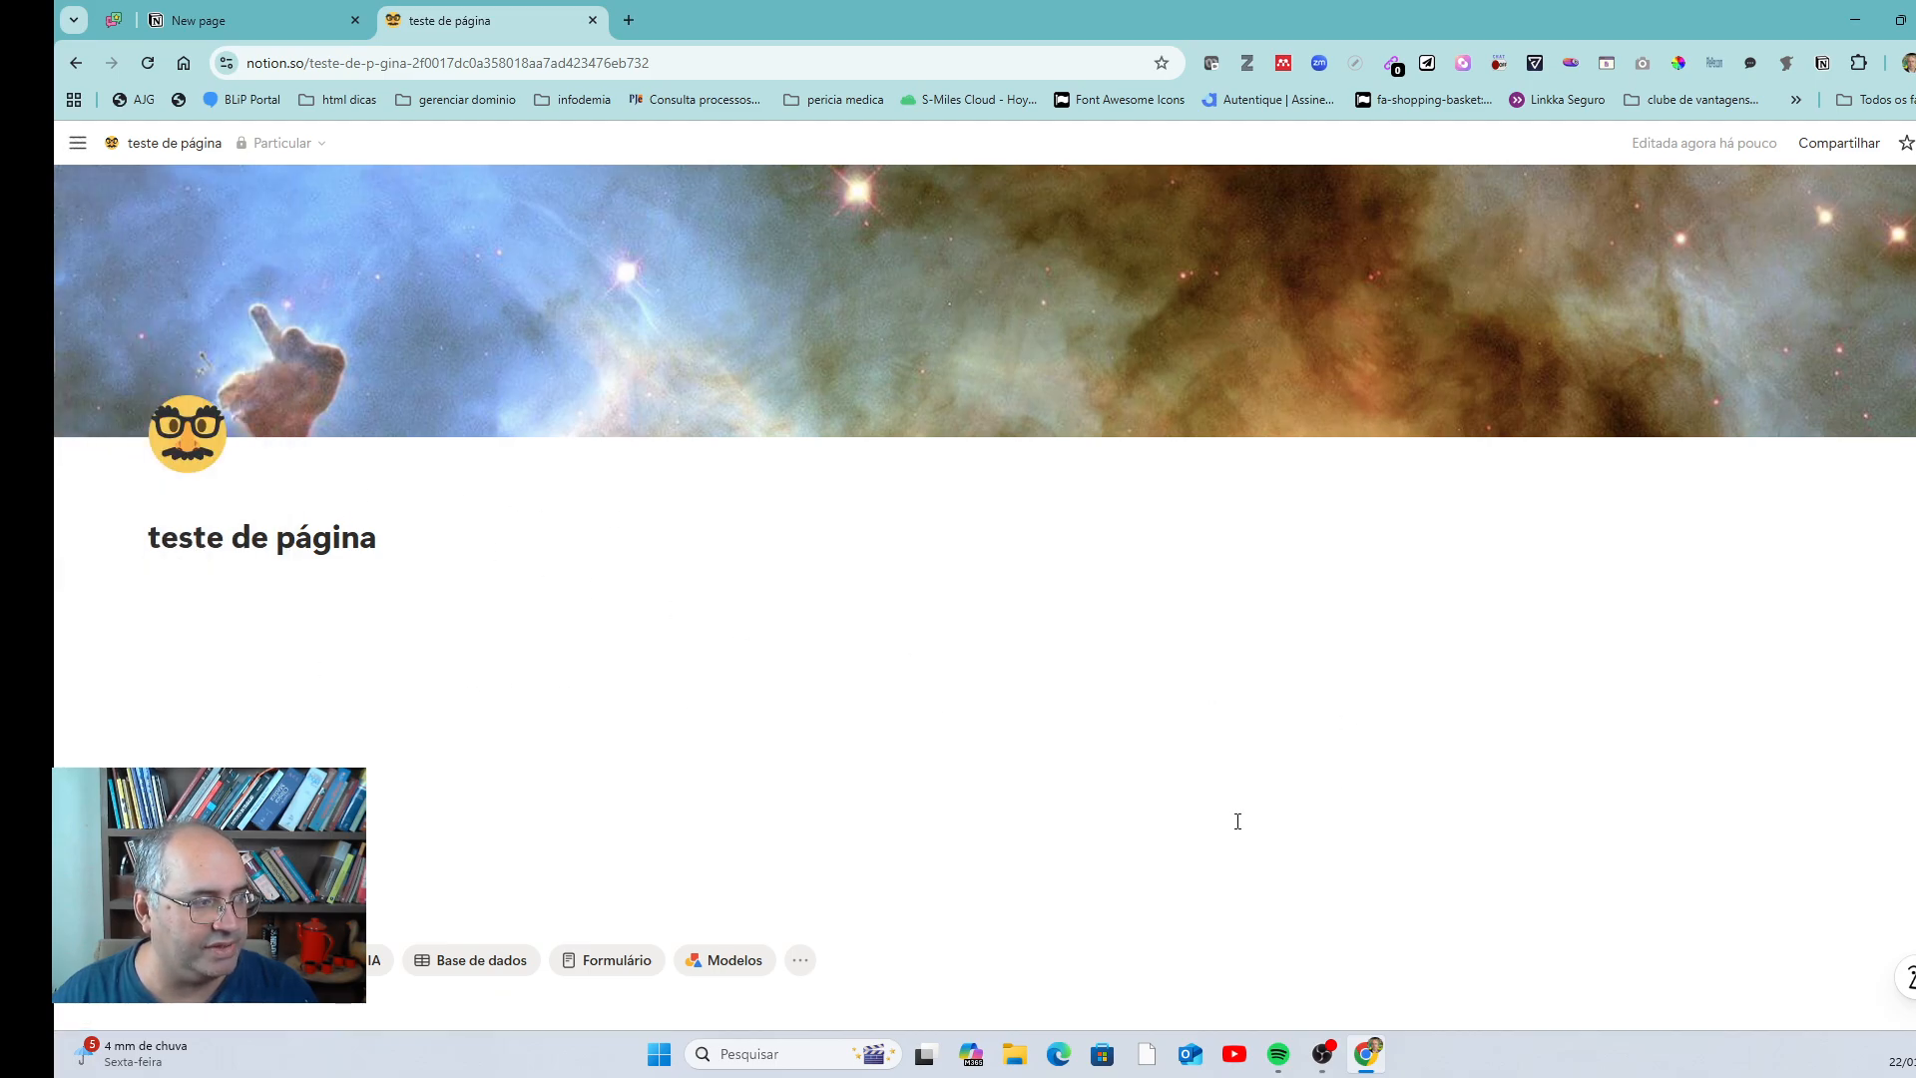
{"action": "mouse_move", "coordinate": [80, 155]}
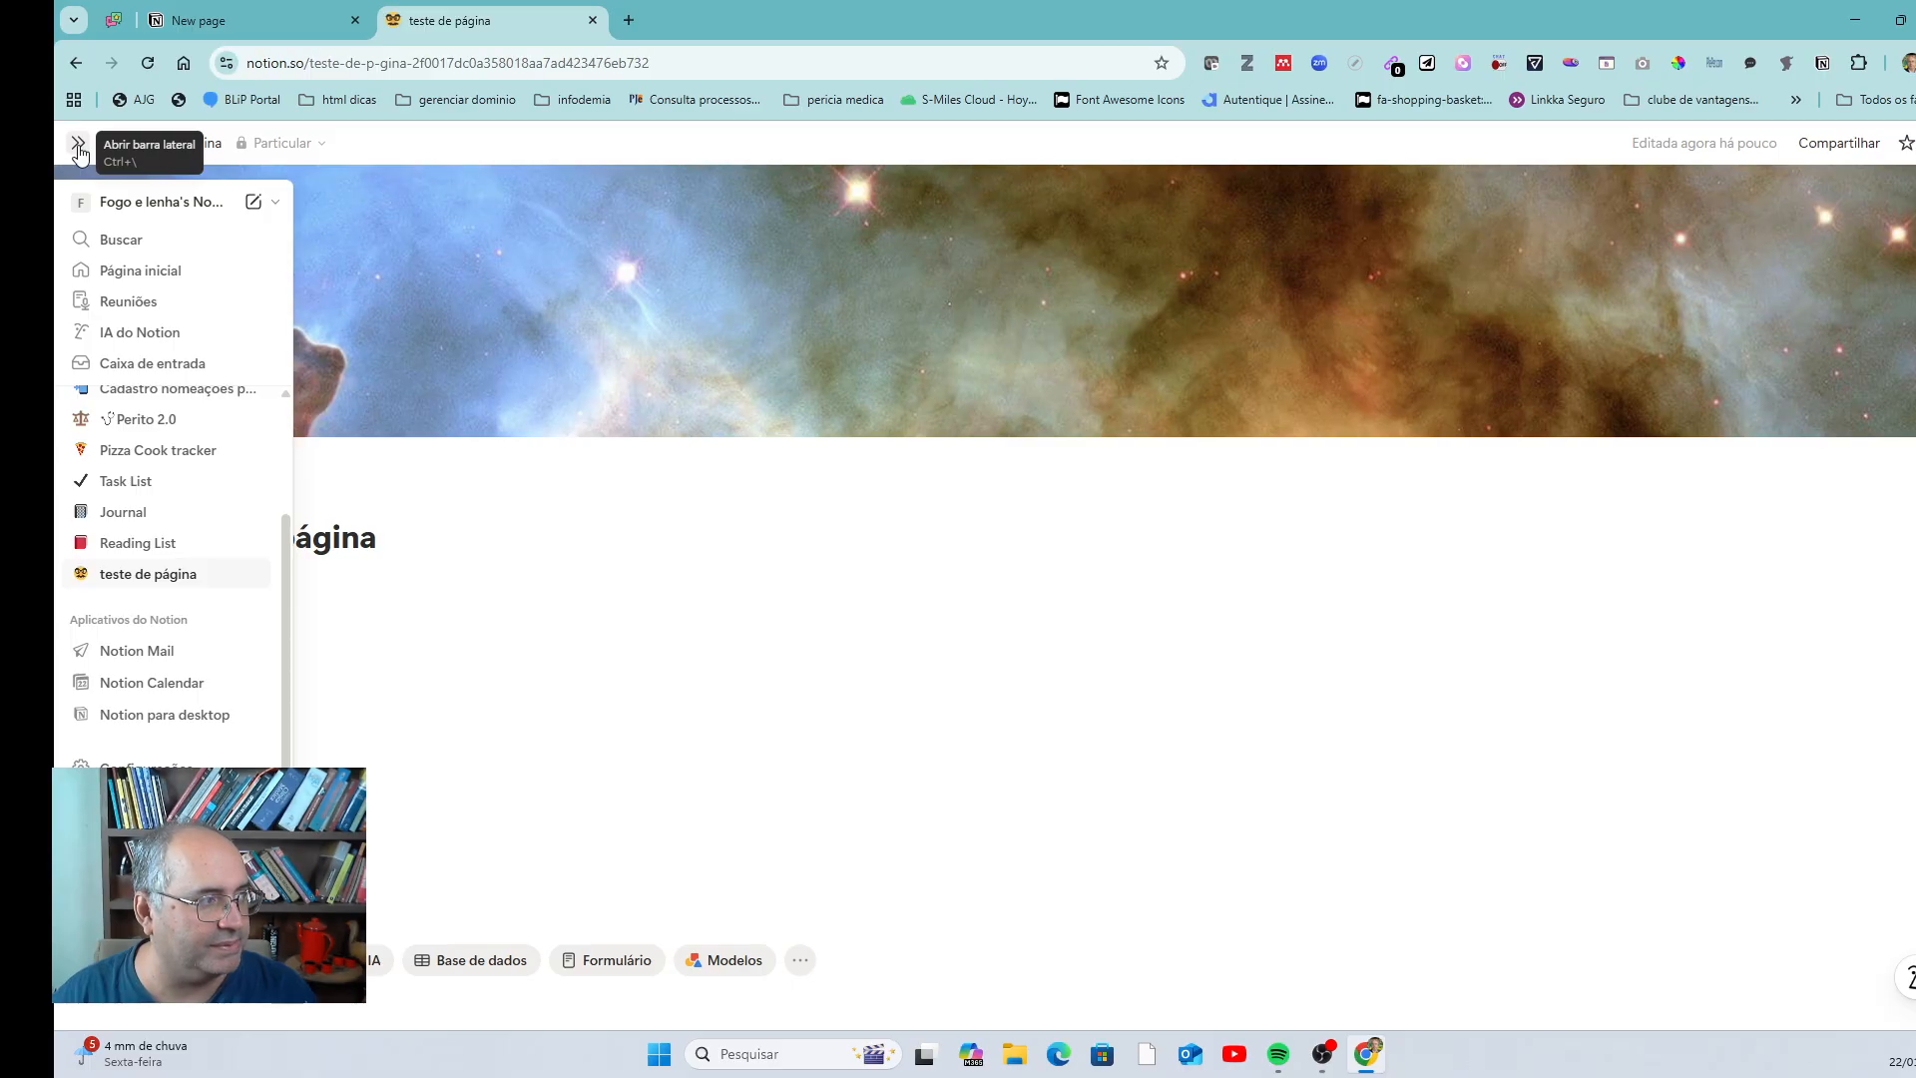
{"action": "left_click", "coordinate": [79, 150]}
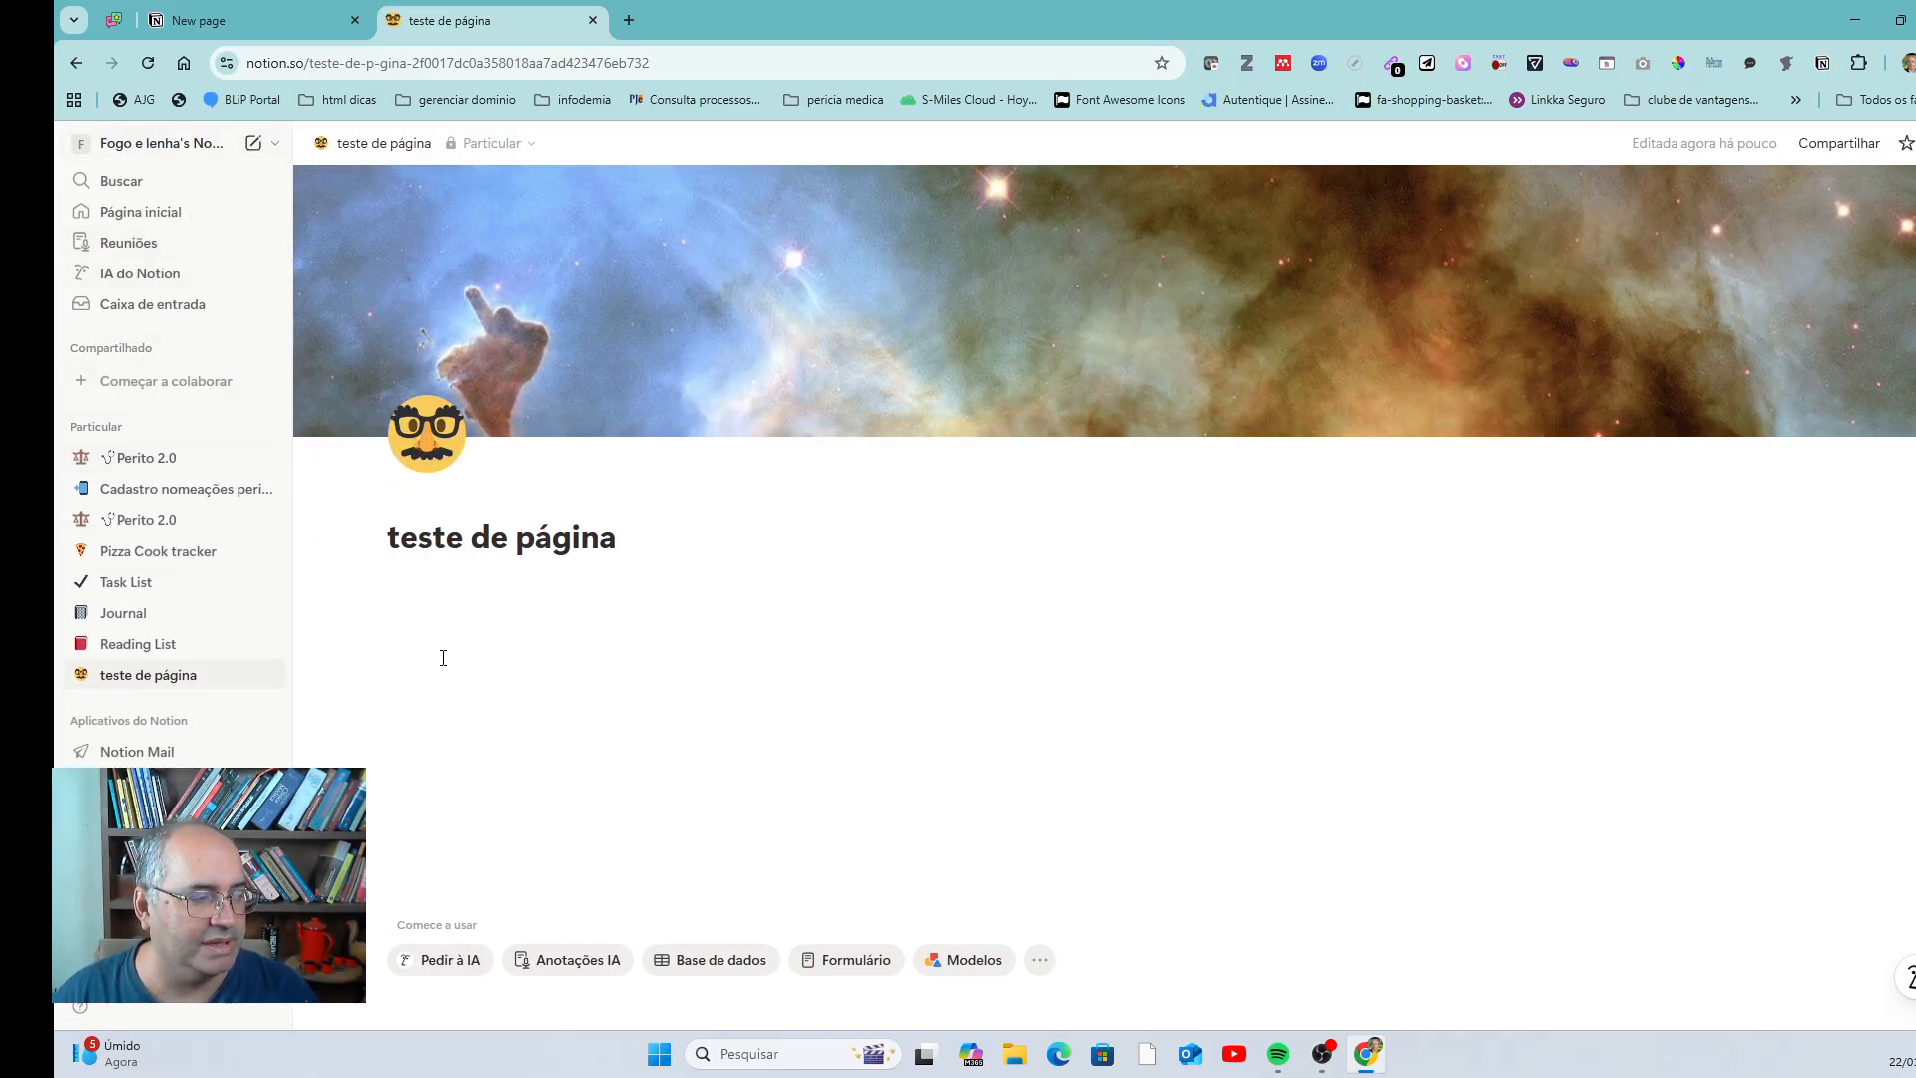
- View the page's action options and its sharing settings, and close them without changing anything
{"action": "left_click", "coordinate": [1915, 143]}
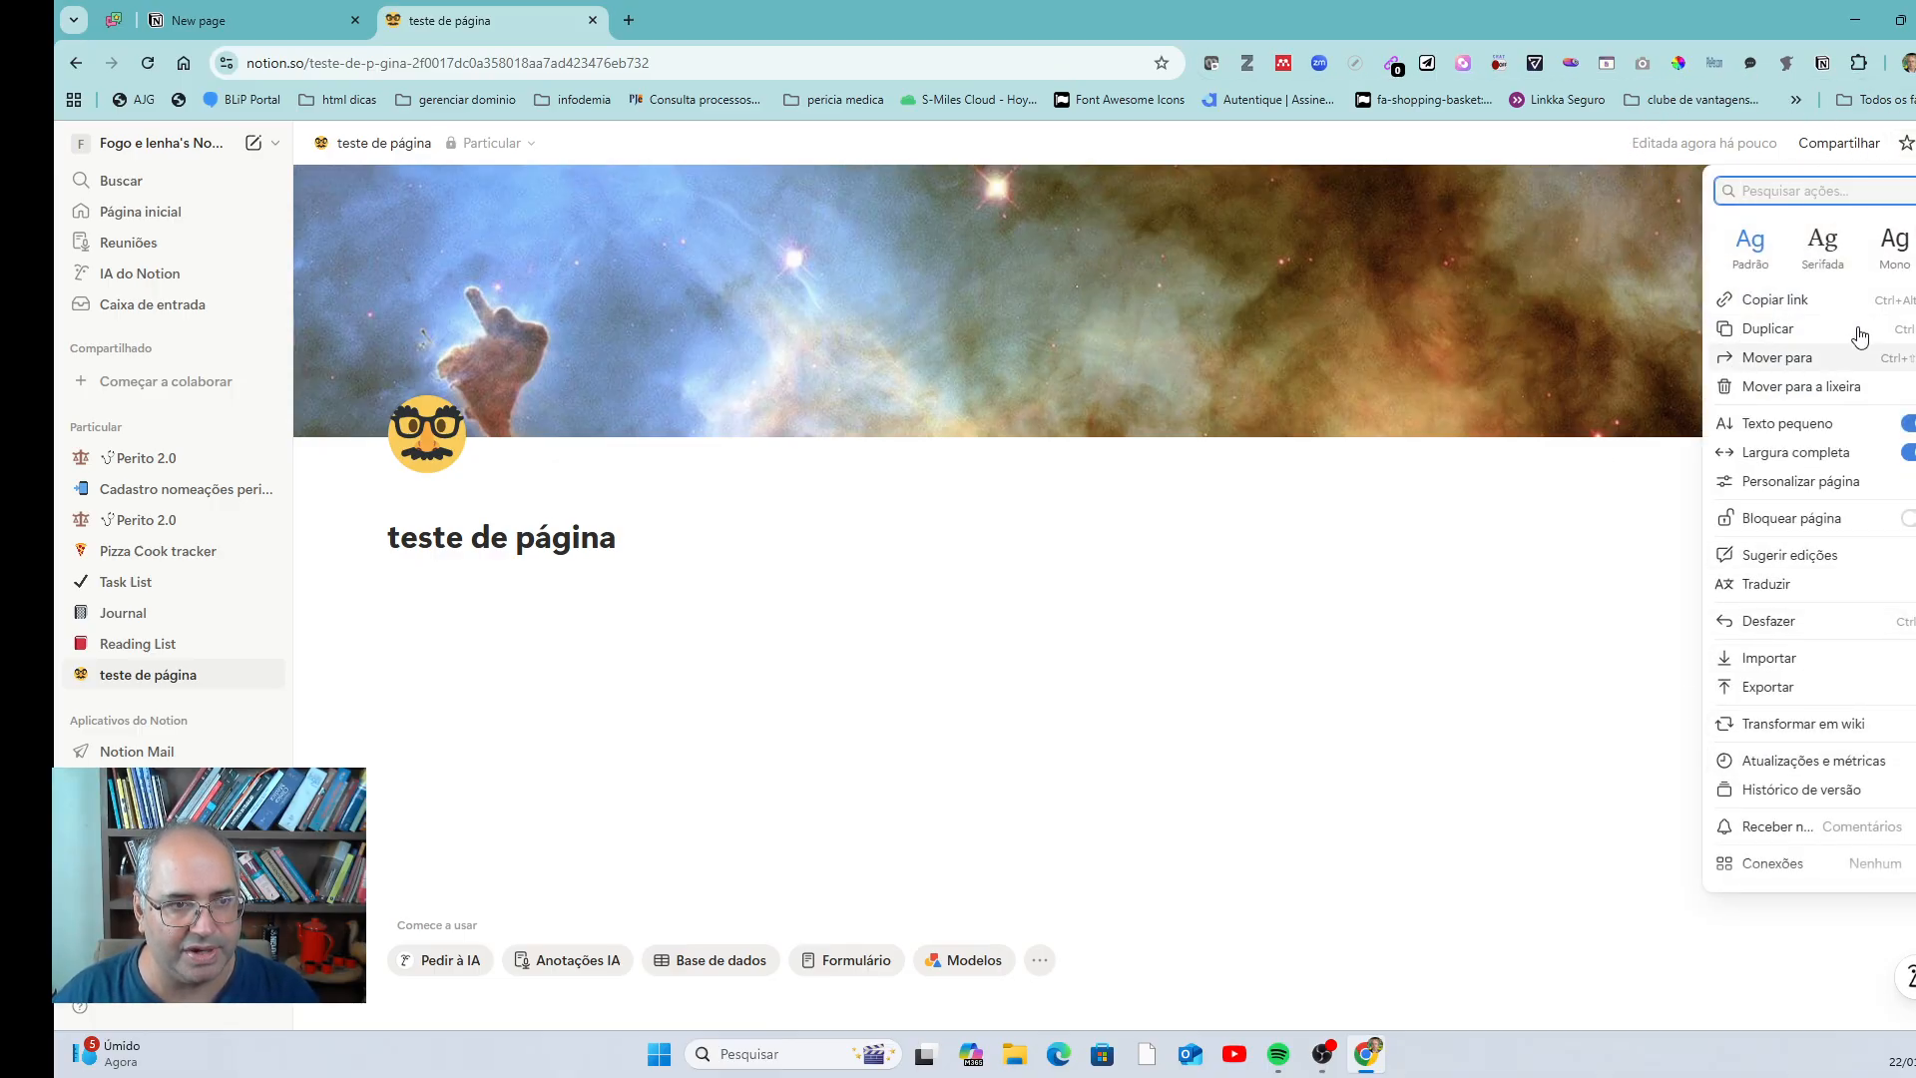
{"action": "left_click", "coordinate": [1853, 144]}
{"action": "left_click", "coordinate": [1853, 144]}
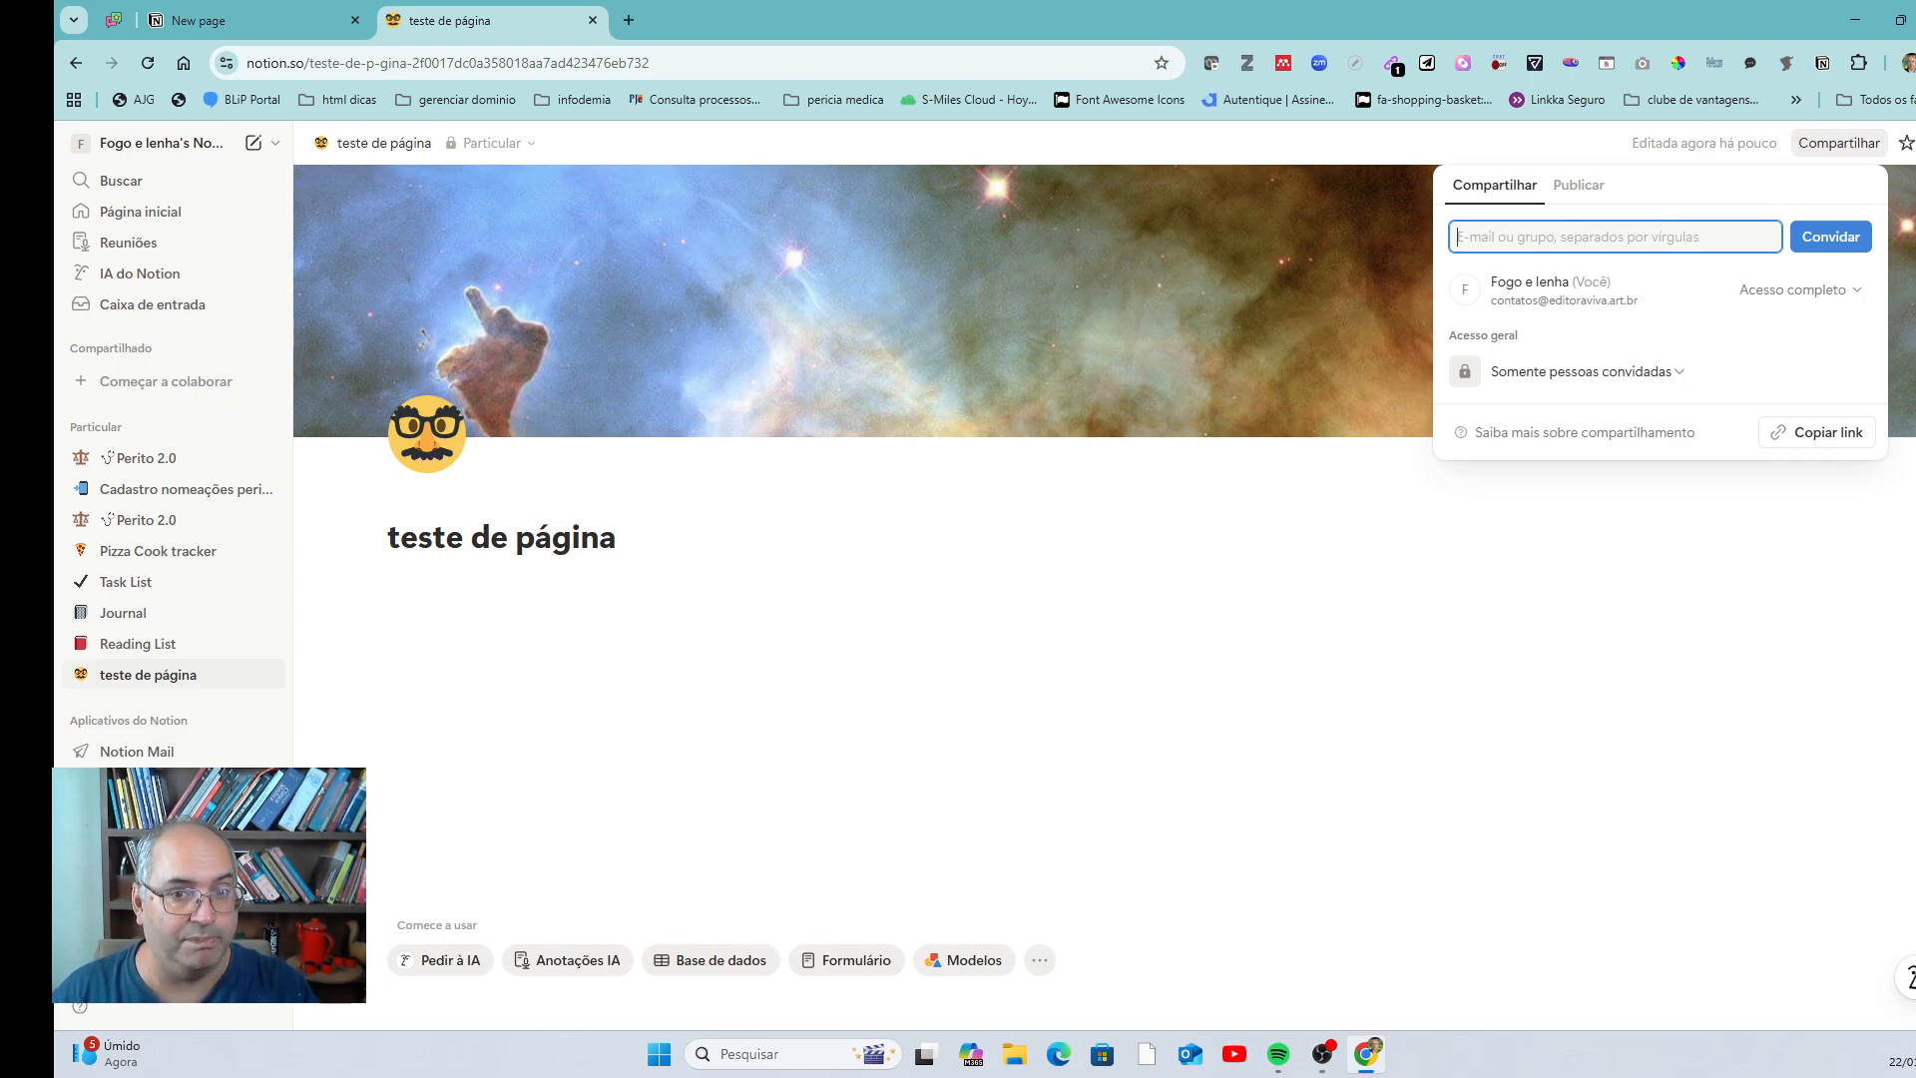
{"action": "left_click", "coordinate": [1914, 143]}
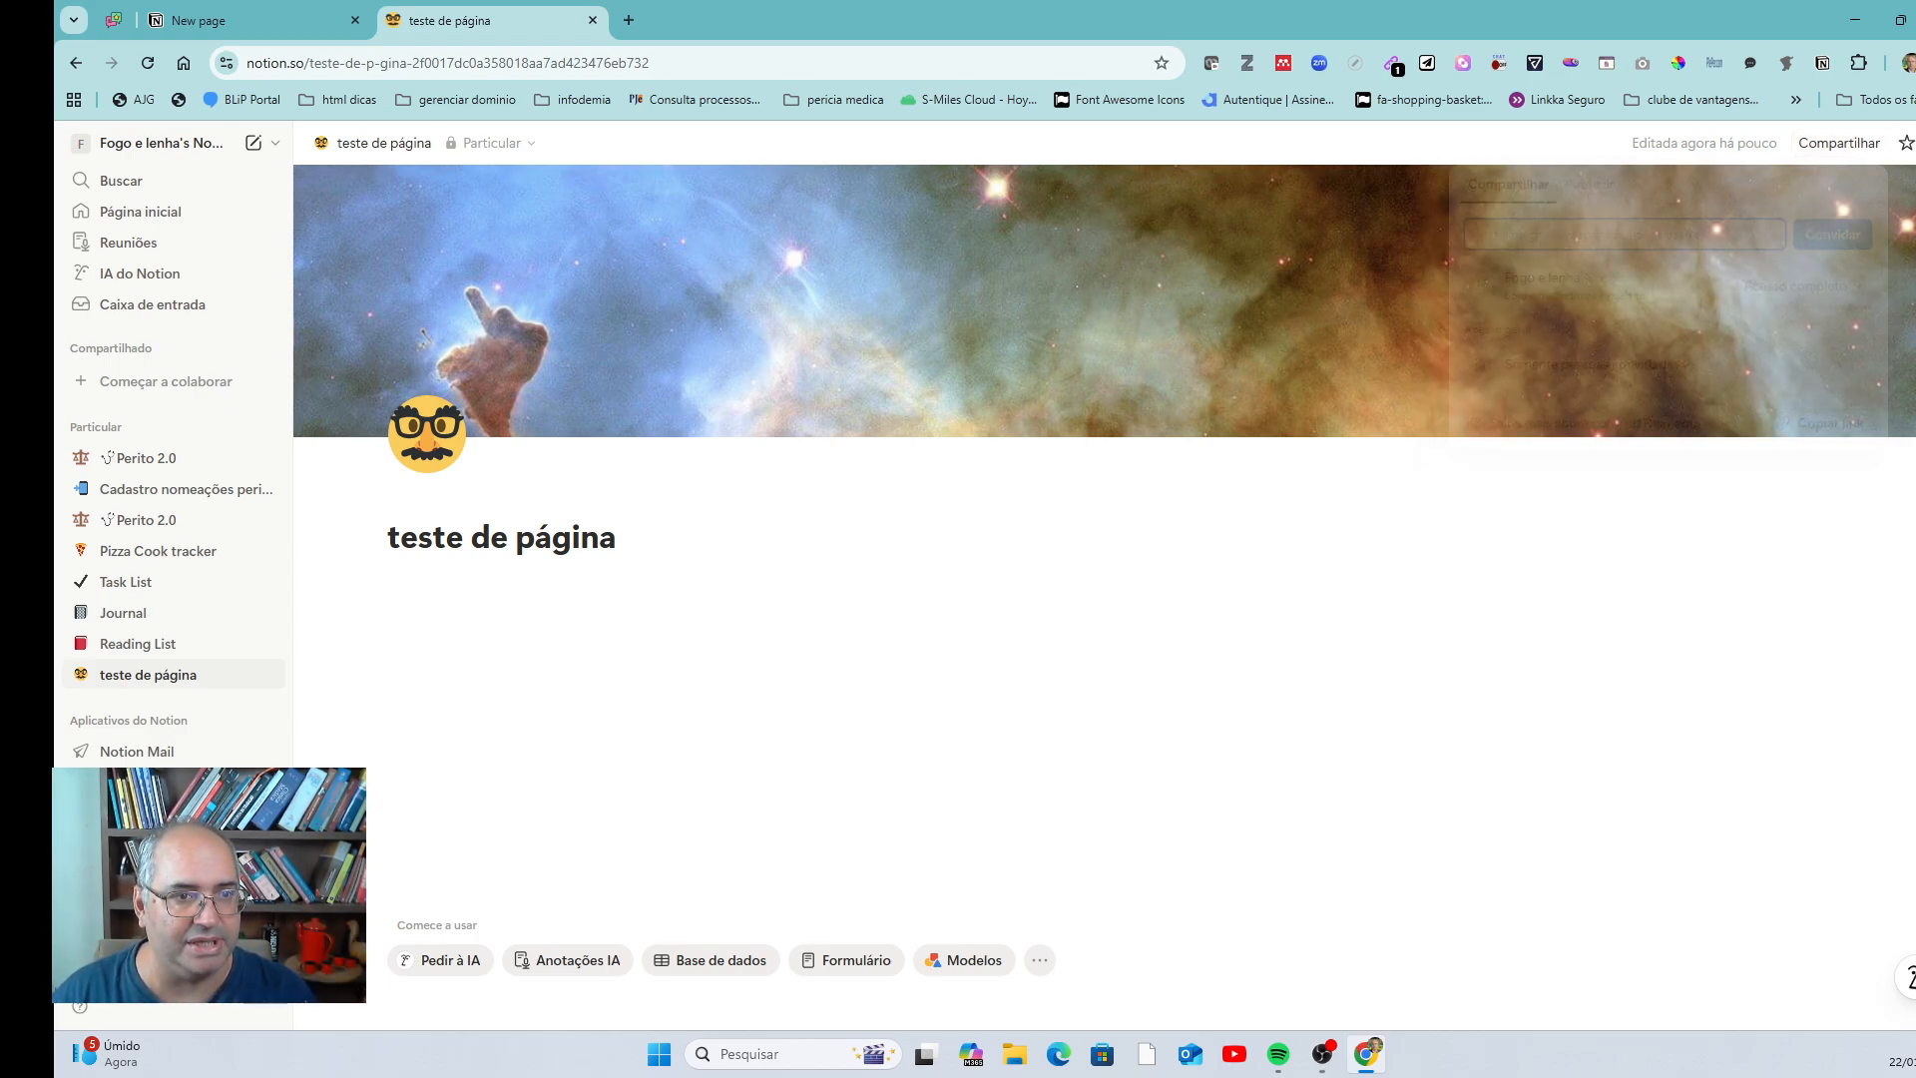
{"action": "left_click", "coordinate": [1913, 143]}
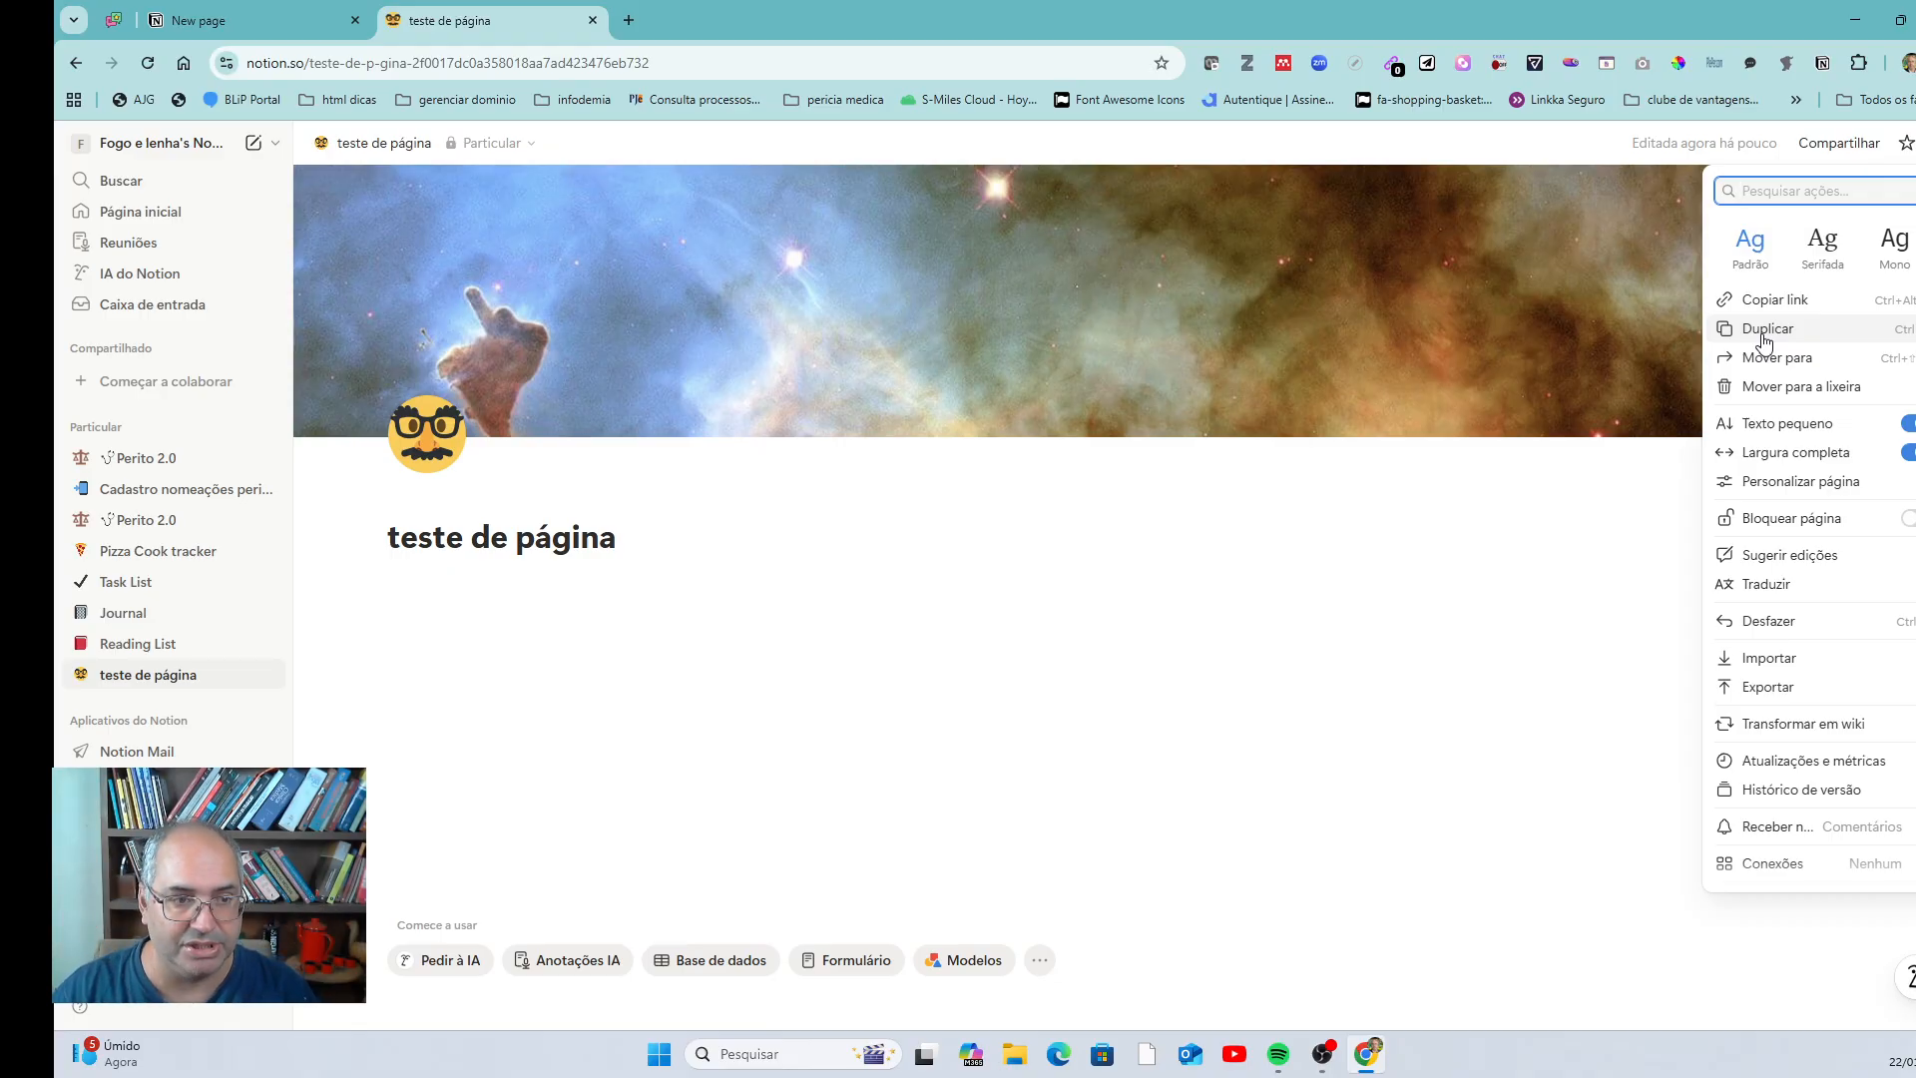
{"action": "left_click", "coordinate": [1001, 677]}
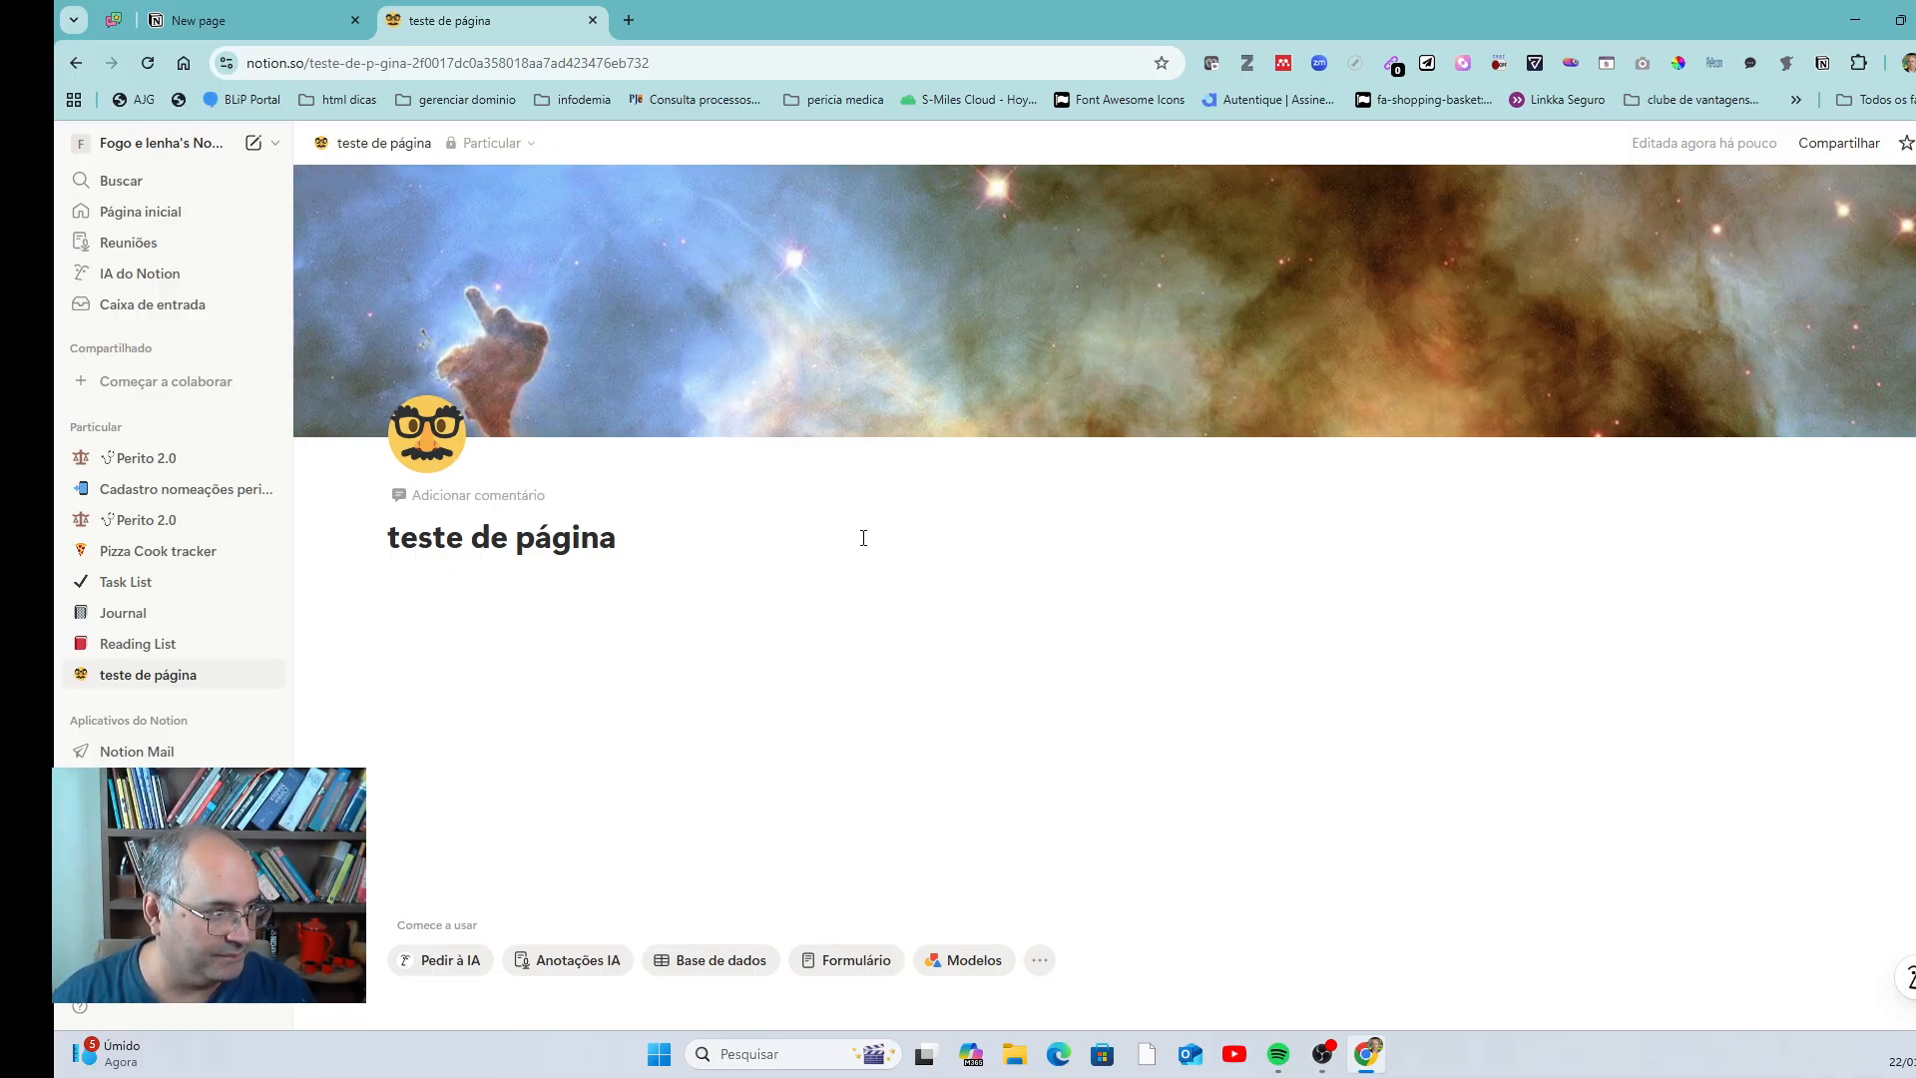
- Have Notion AI write the page's first paragraph from the prompt "crie um paragrafo em lorem ipsum" and accept the text
{"action": "key", "text": "Return"}
{"action": "type", "text": "\\"}
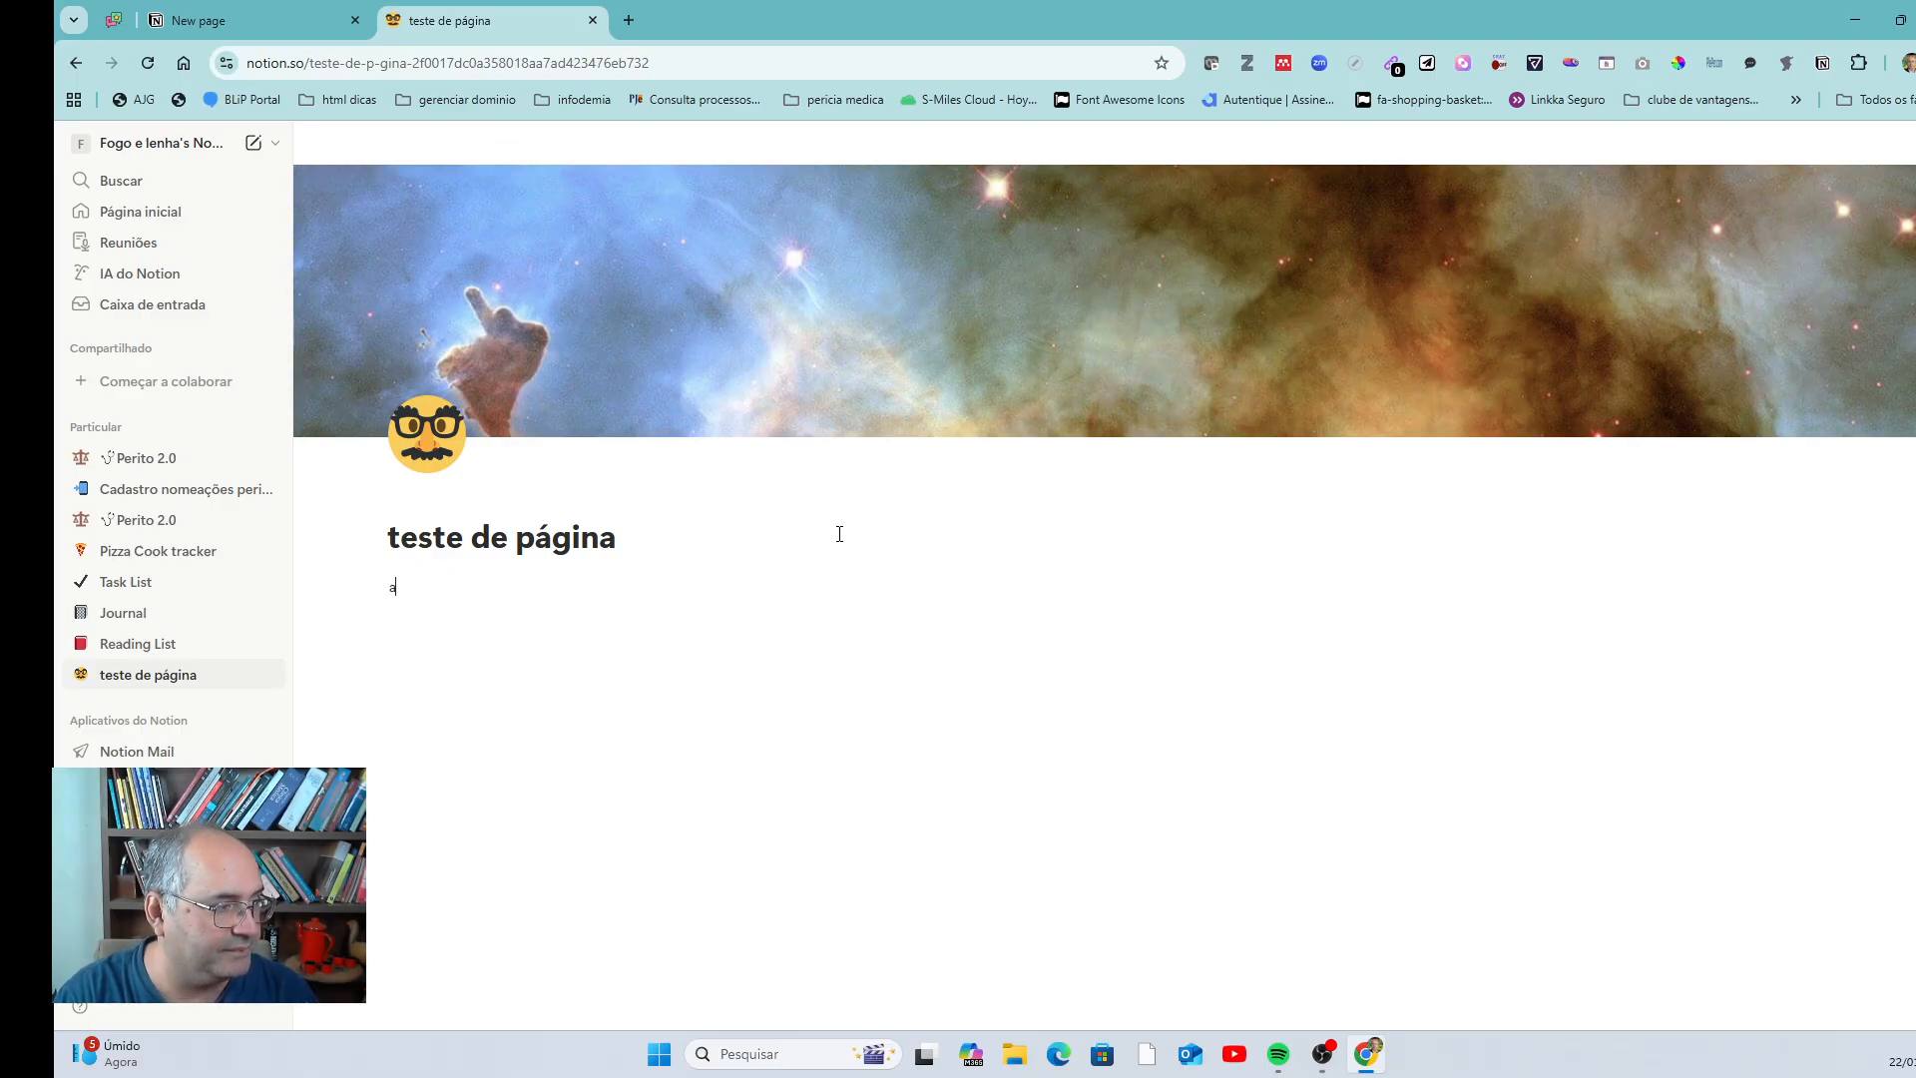
{"action": "key", "text": "BackSpace"}
{"action": "key", "text": "space"}
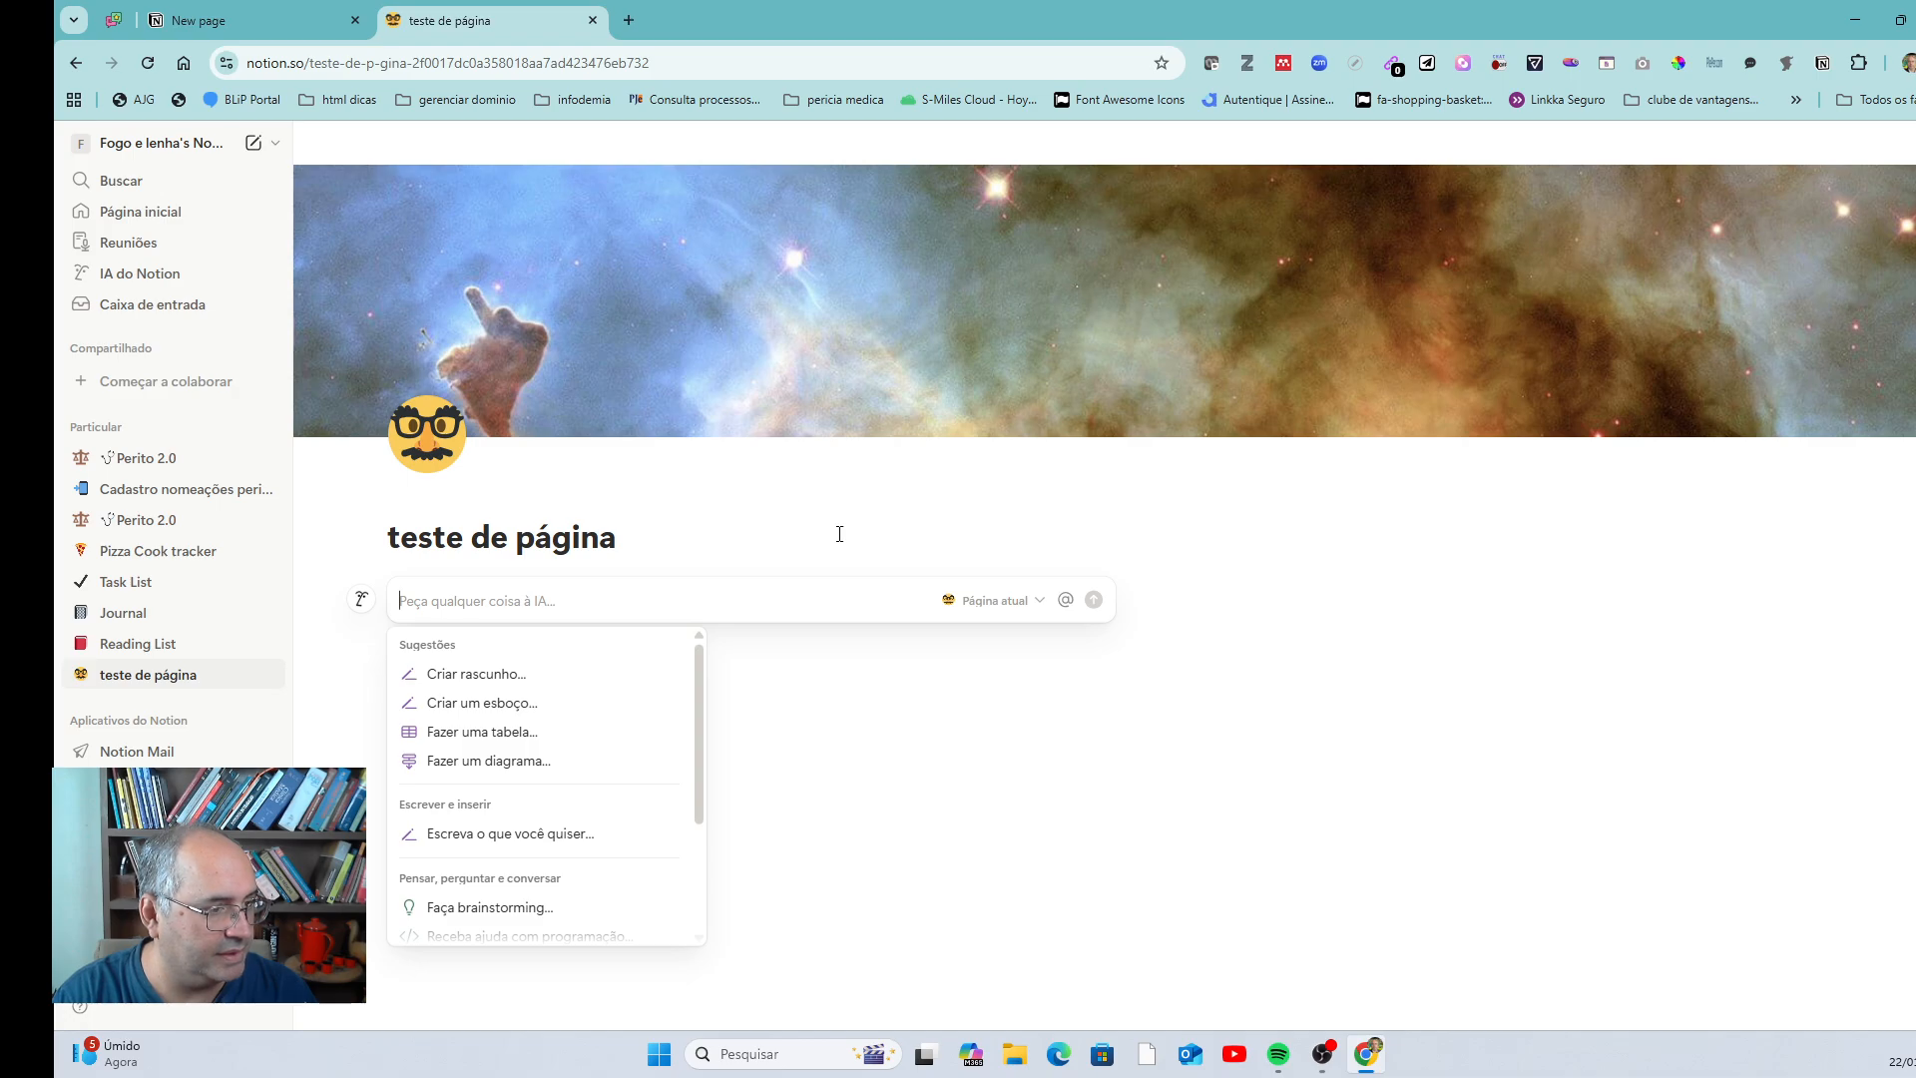
{"action": "type", "text": "crie um paragrafo em"}
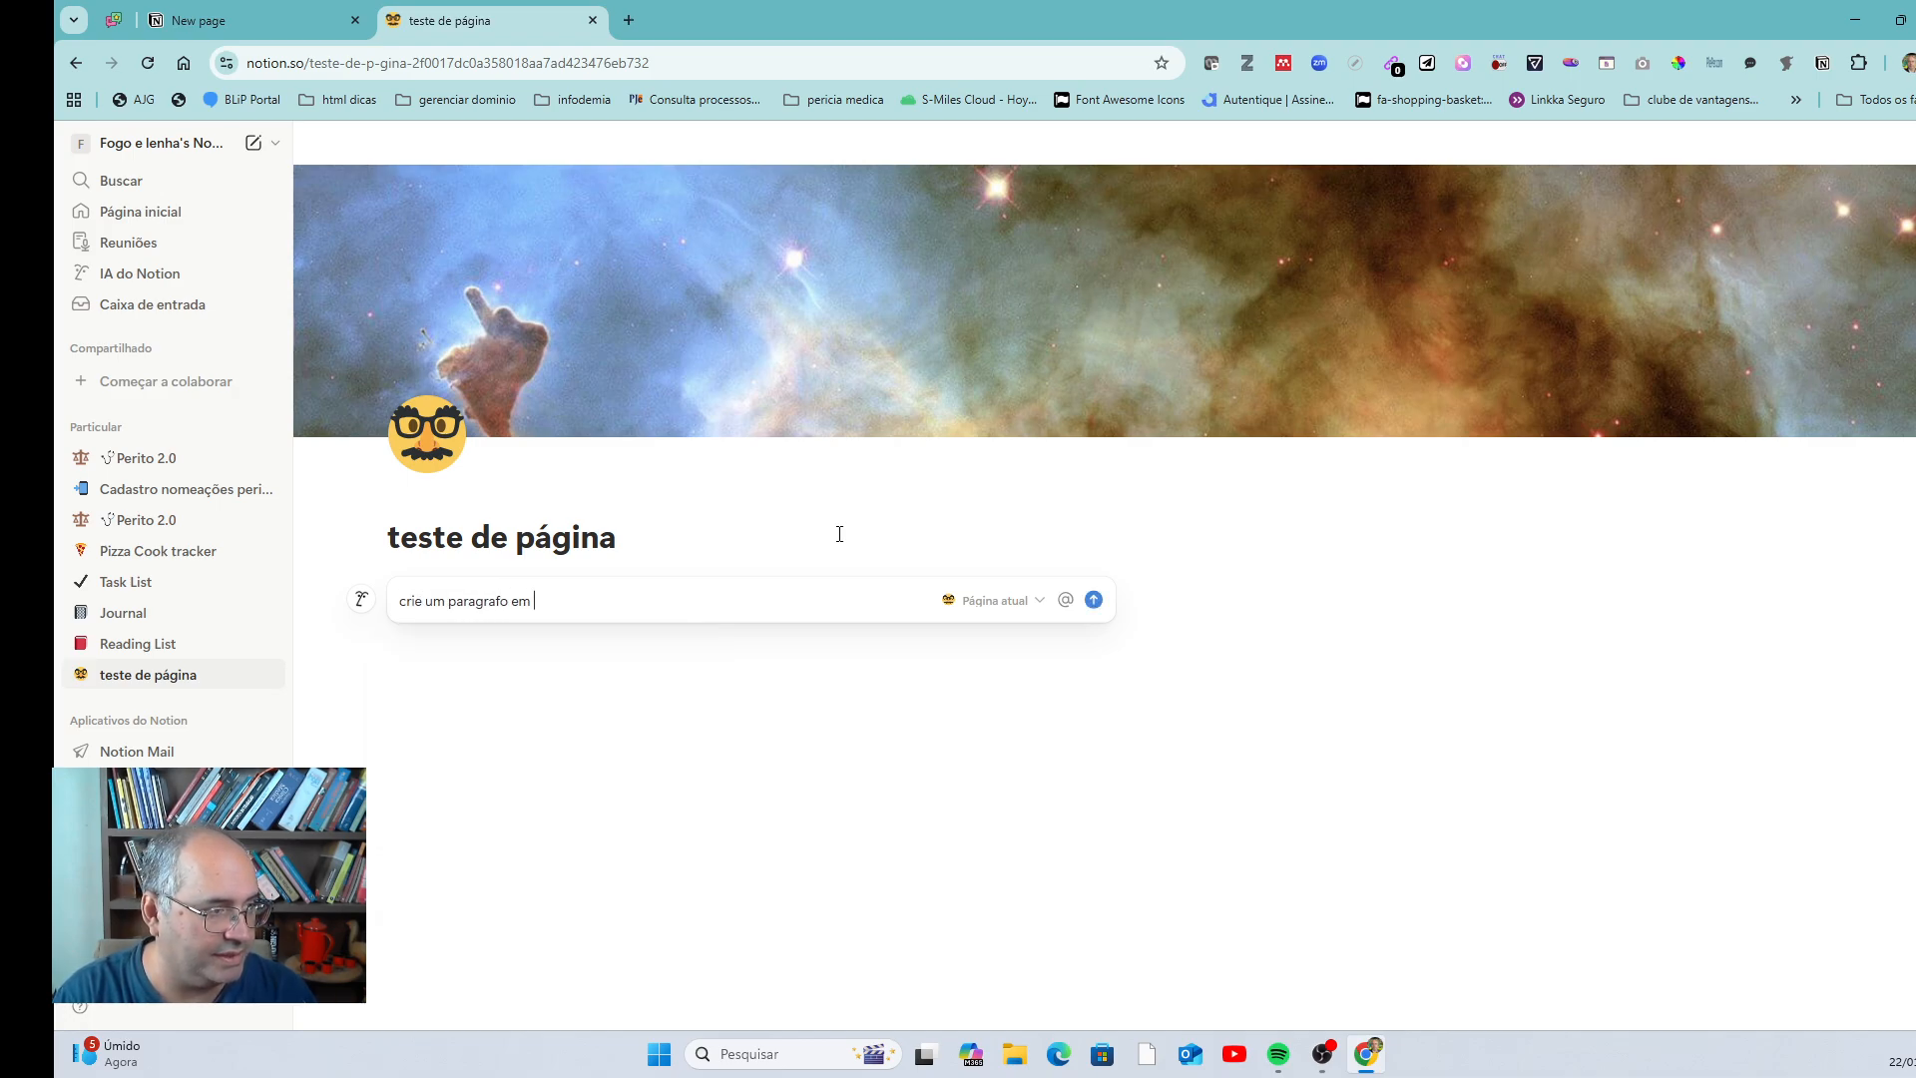
{"action": "type", "text": "lorem ipsum"}
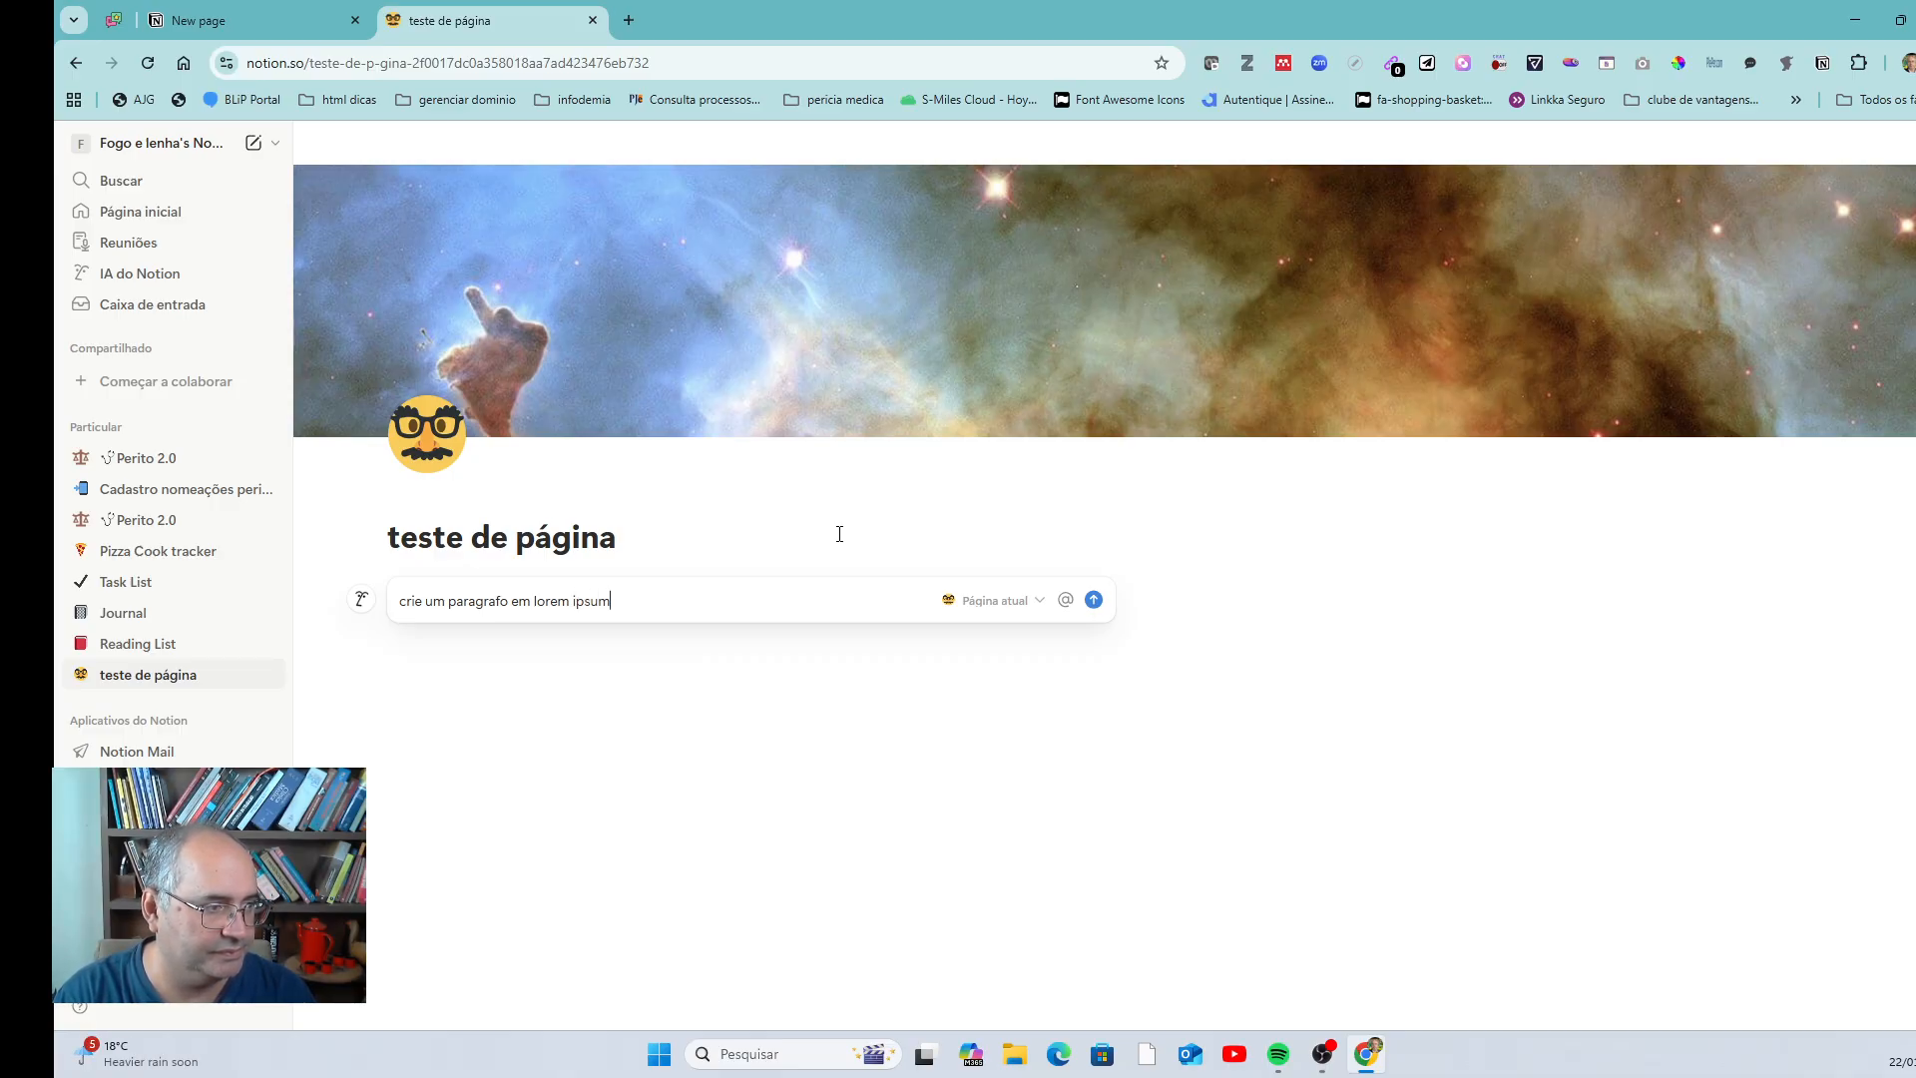
{"action": "key", "text": "Return"}
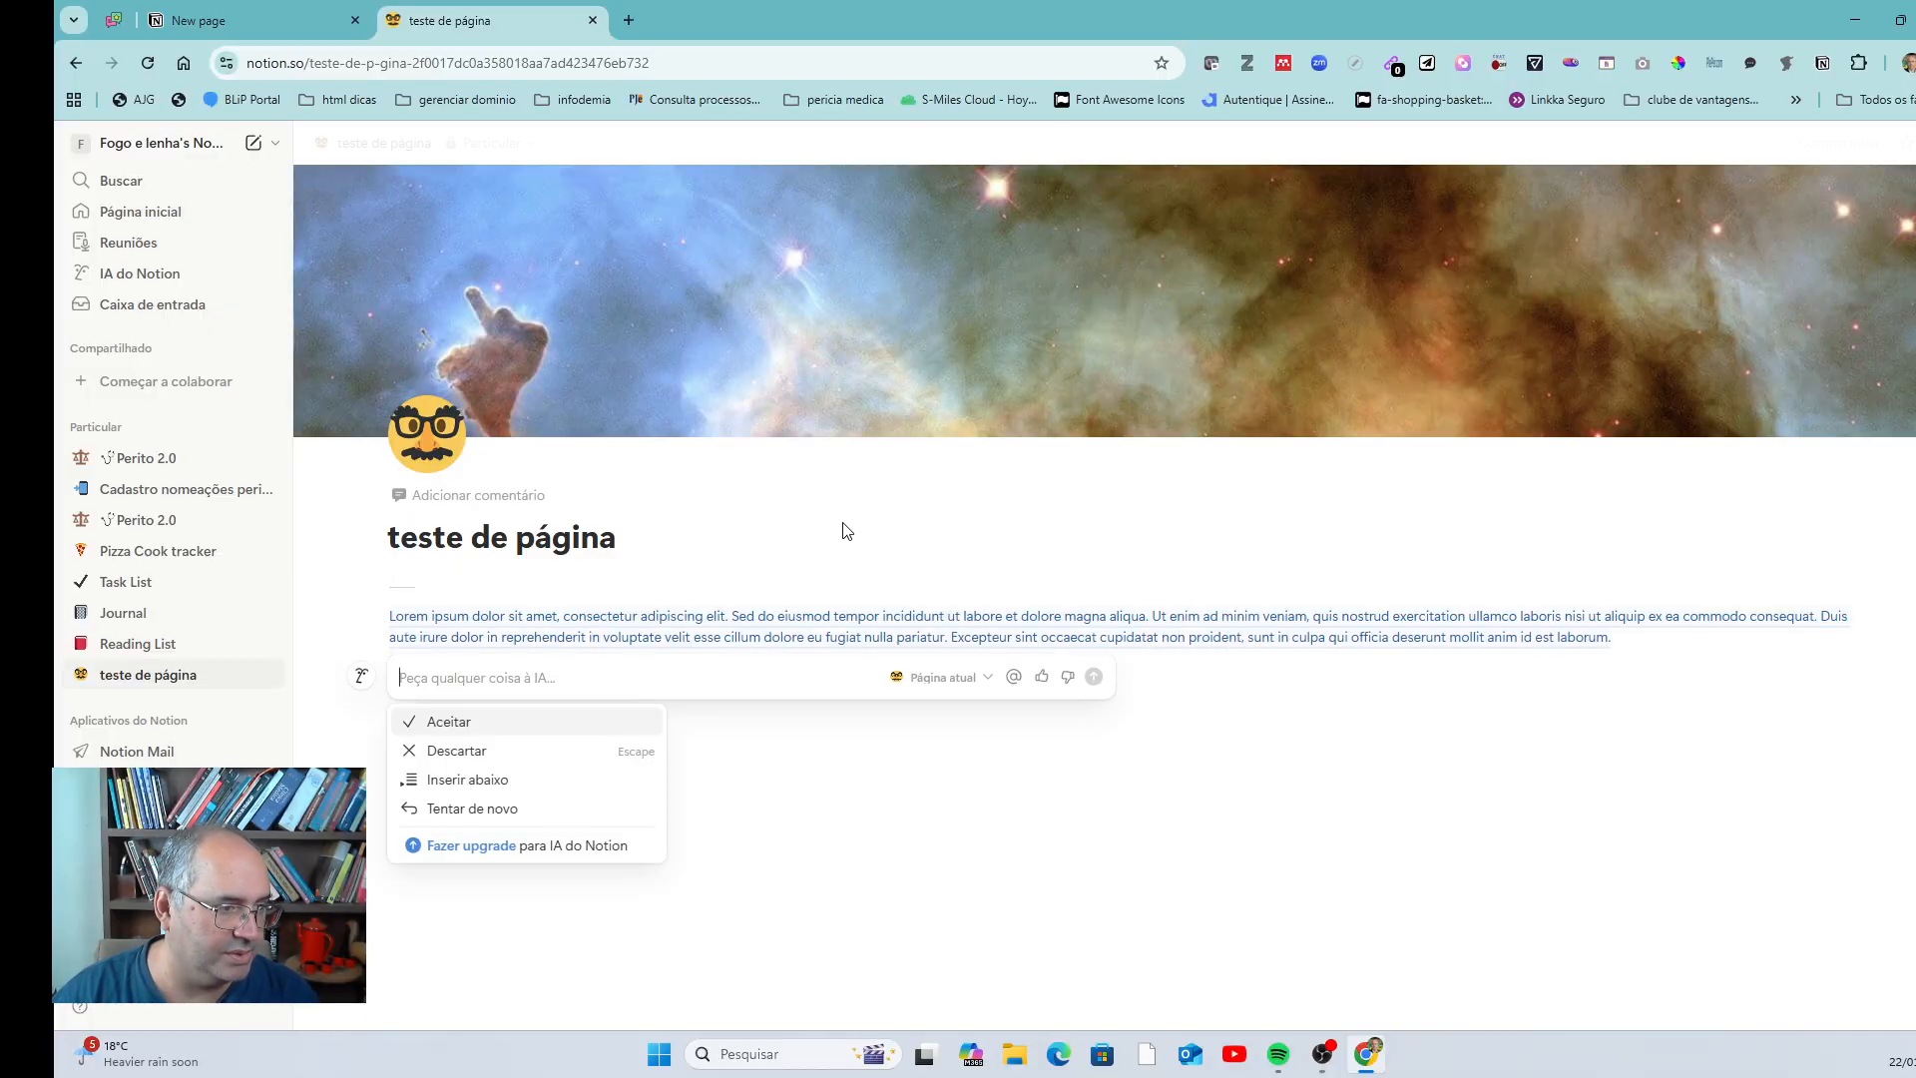
{"action": "left_click", "coordinate": [444, 721]}
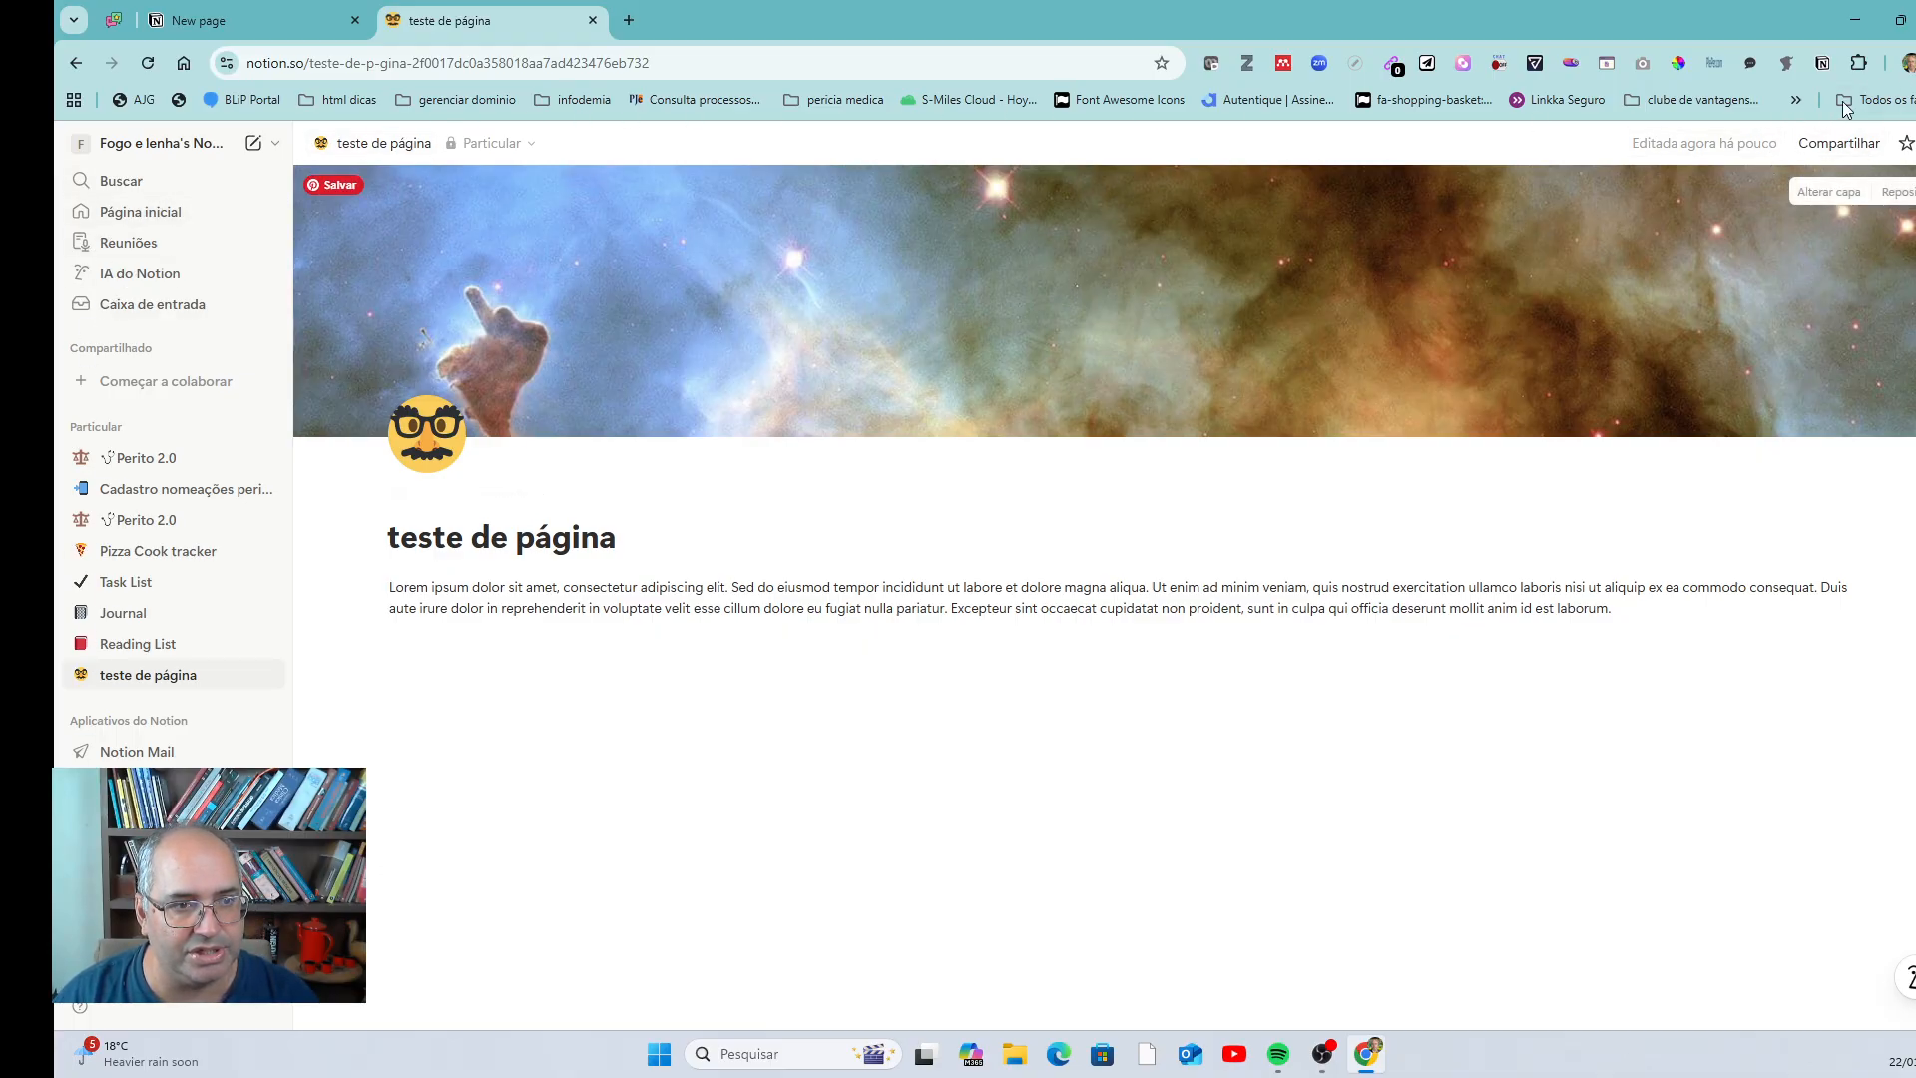
- View the page's action options again, then the Notion AI chat with its suggestions for this page
{"action": "left_click", "coordinate": [1911, 142]}
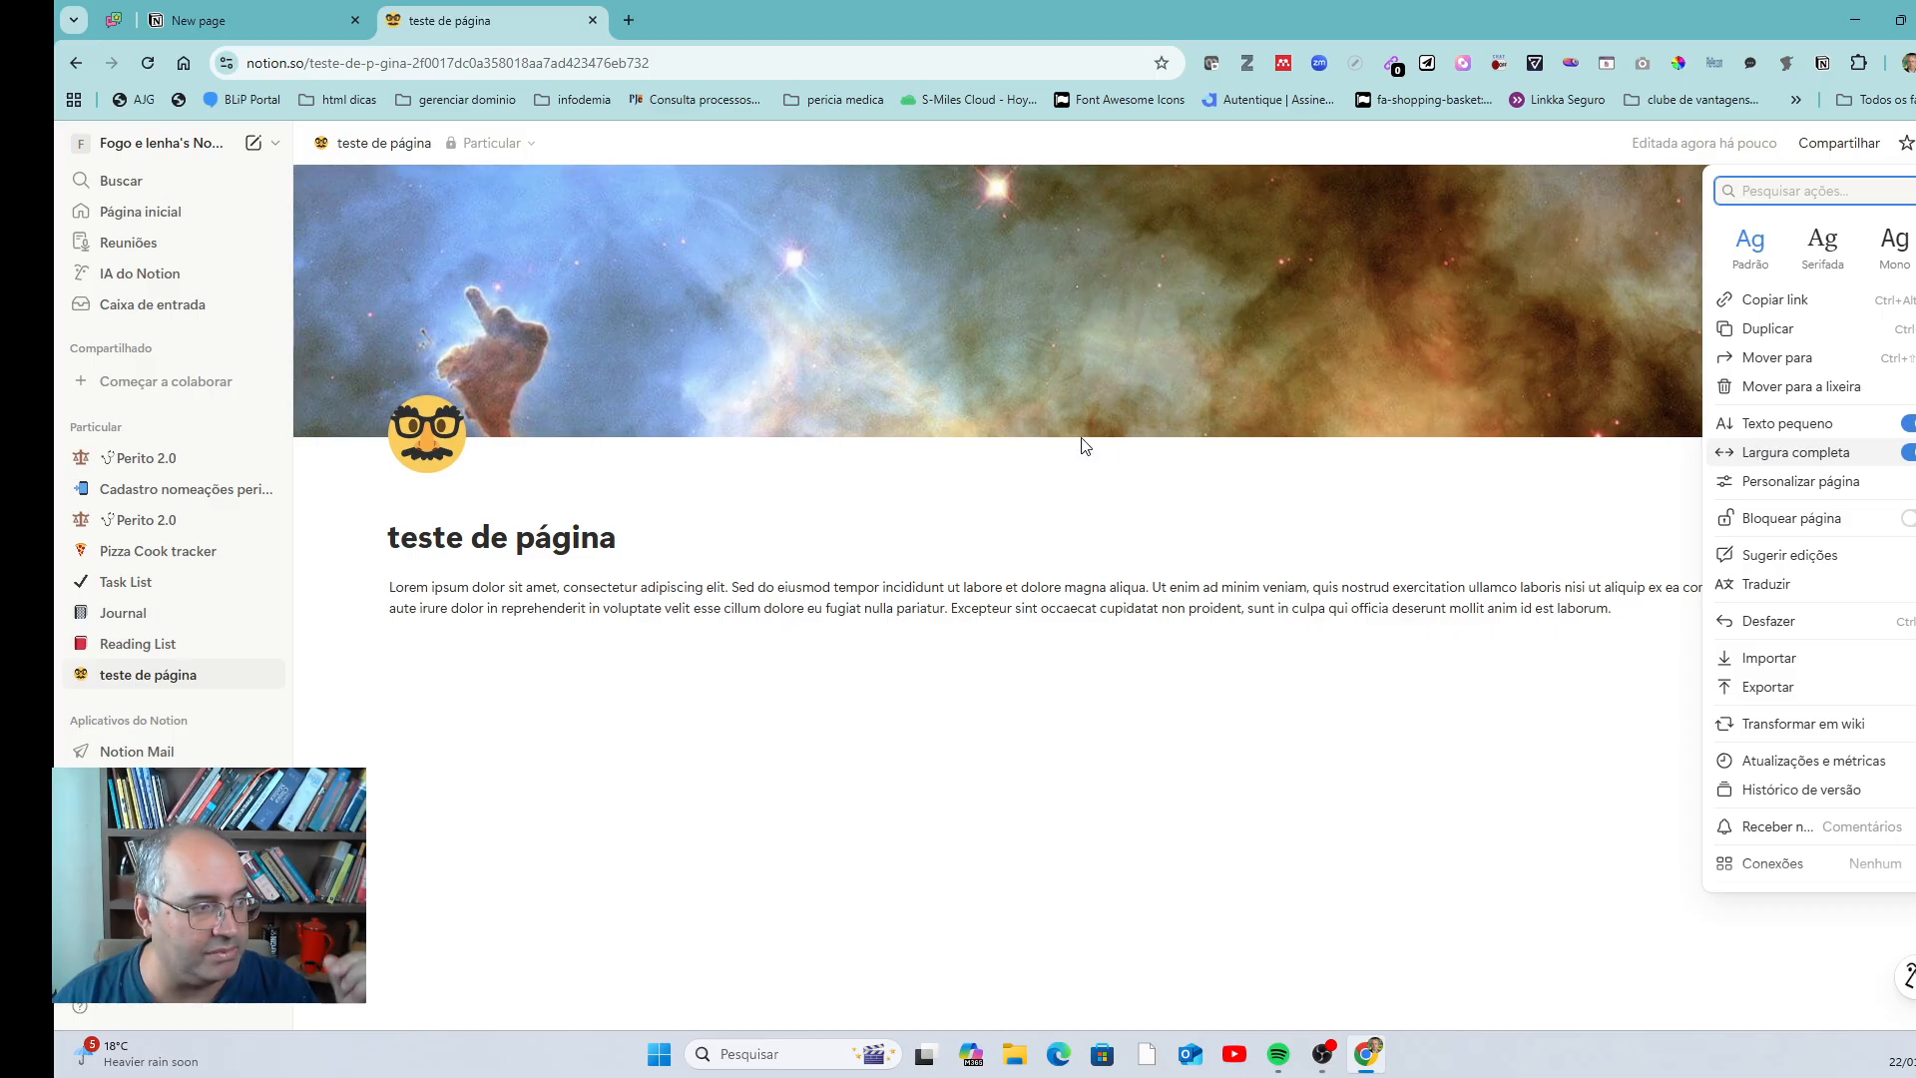
{"action": "left_click", "coordinate": [1399, 509]}
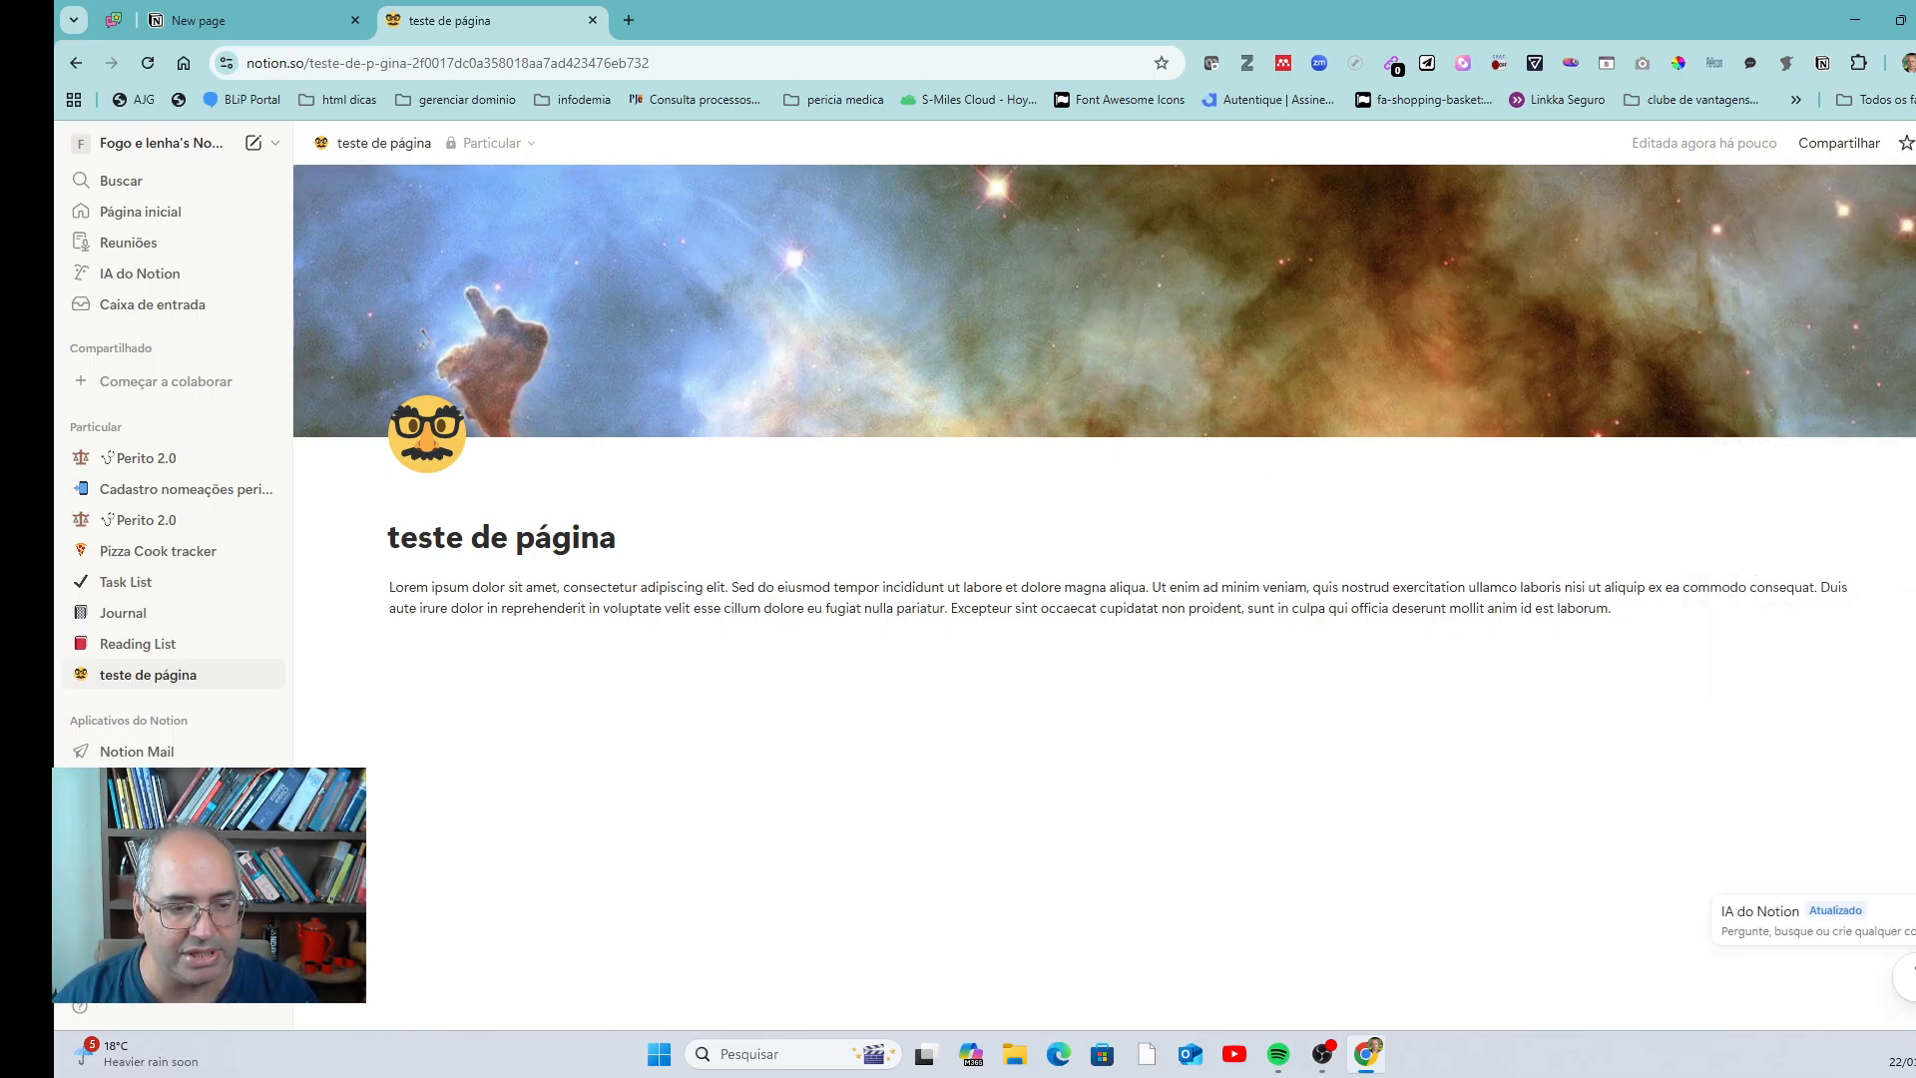
{"action": "left_click", "coordinate": [1908, 976]}
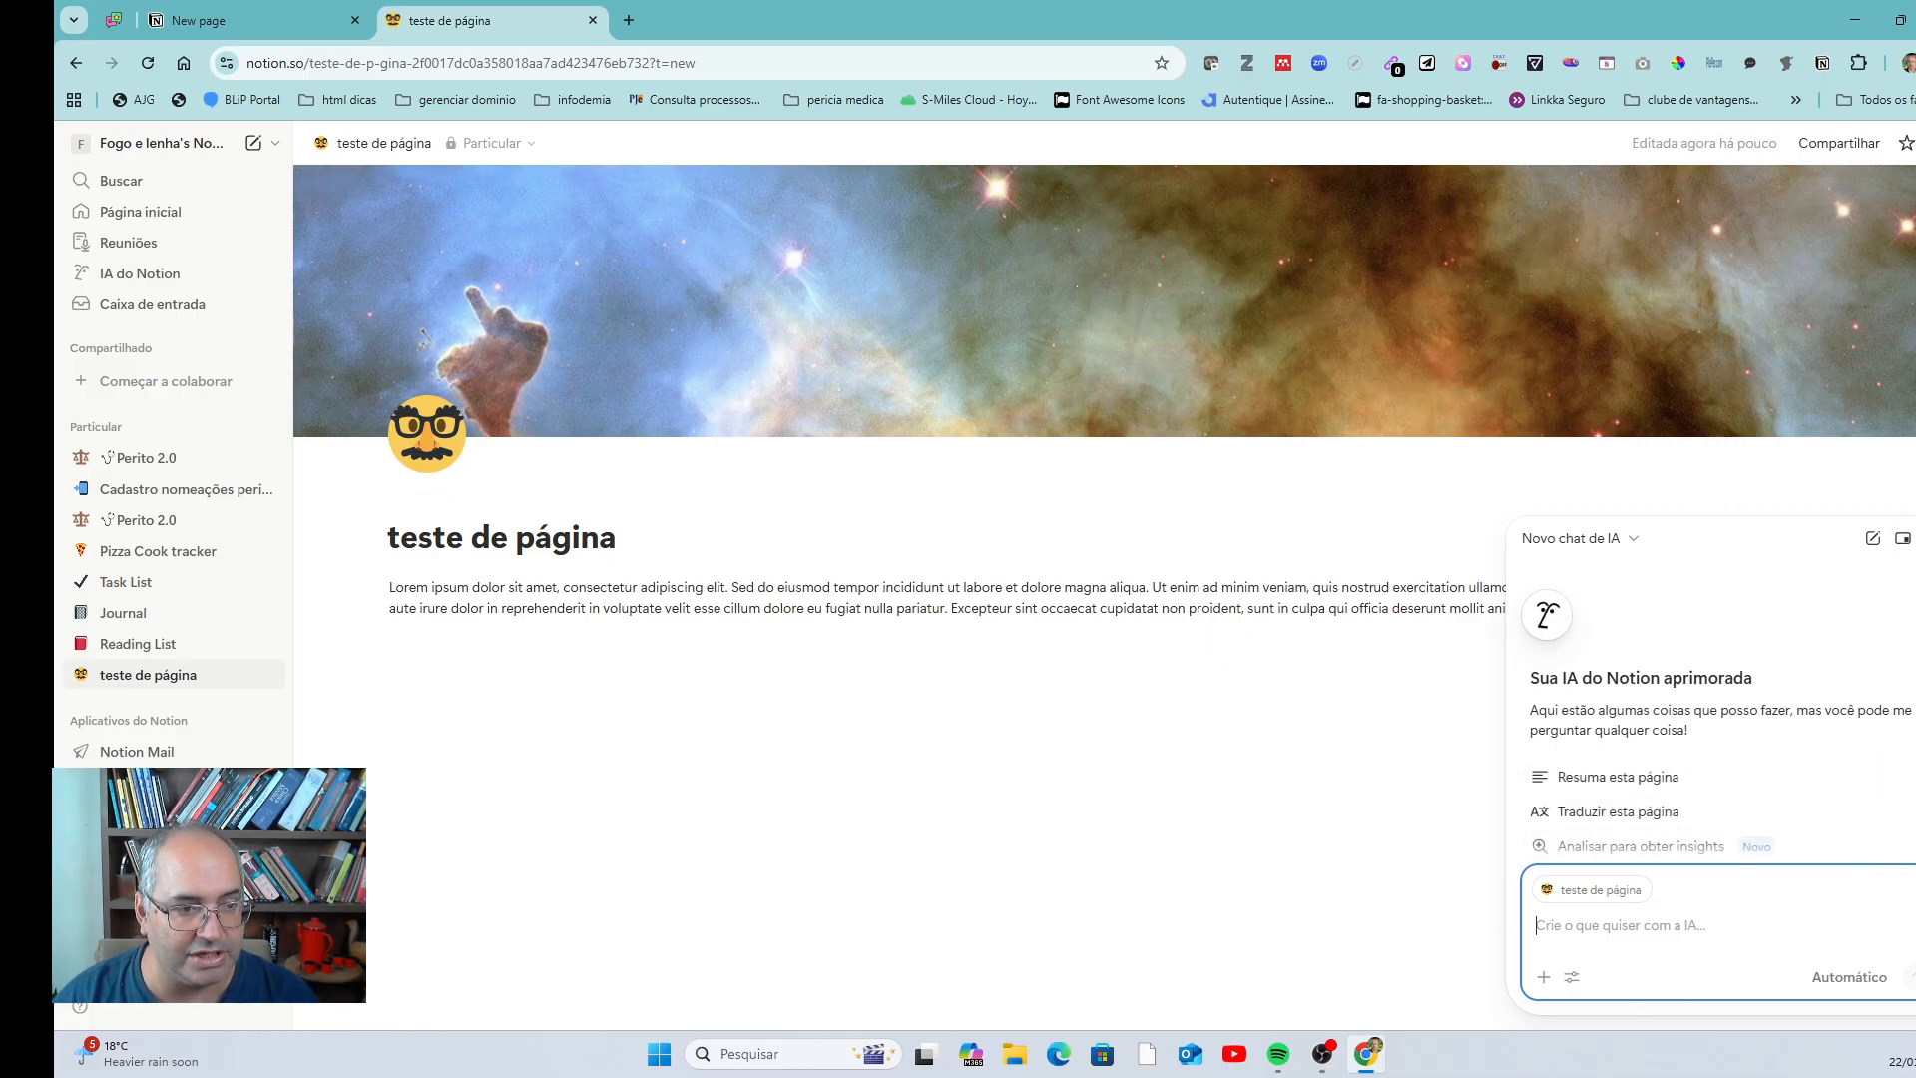
{"action": "left_click", "coordinate": [1903, 538]}
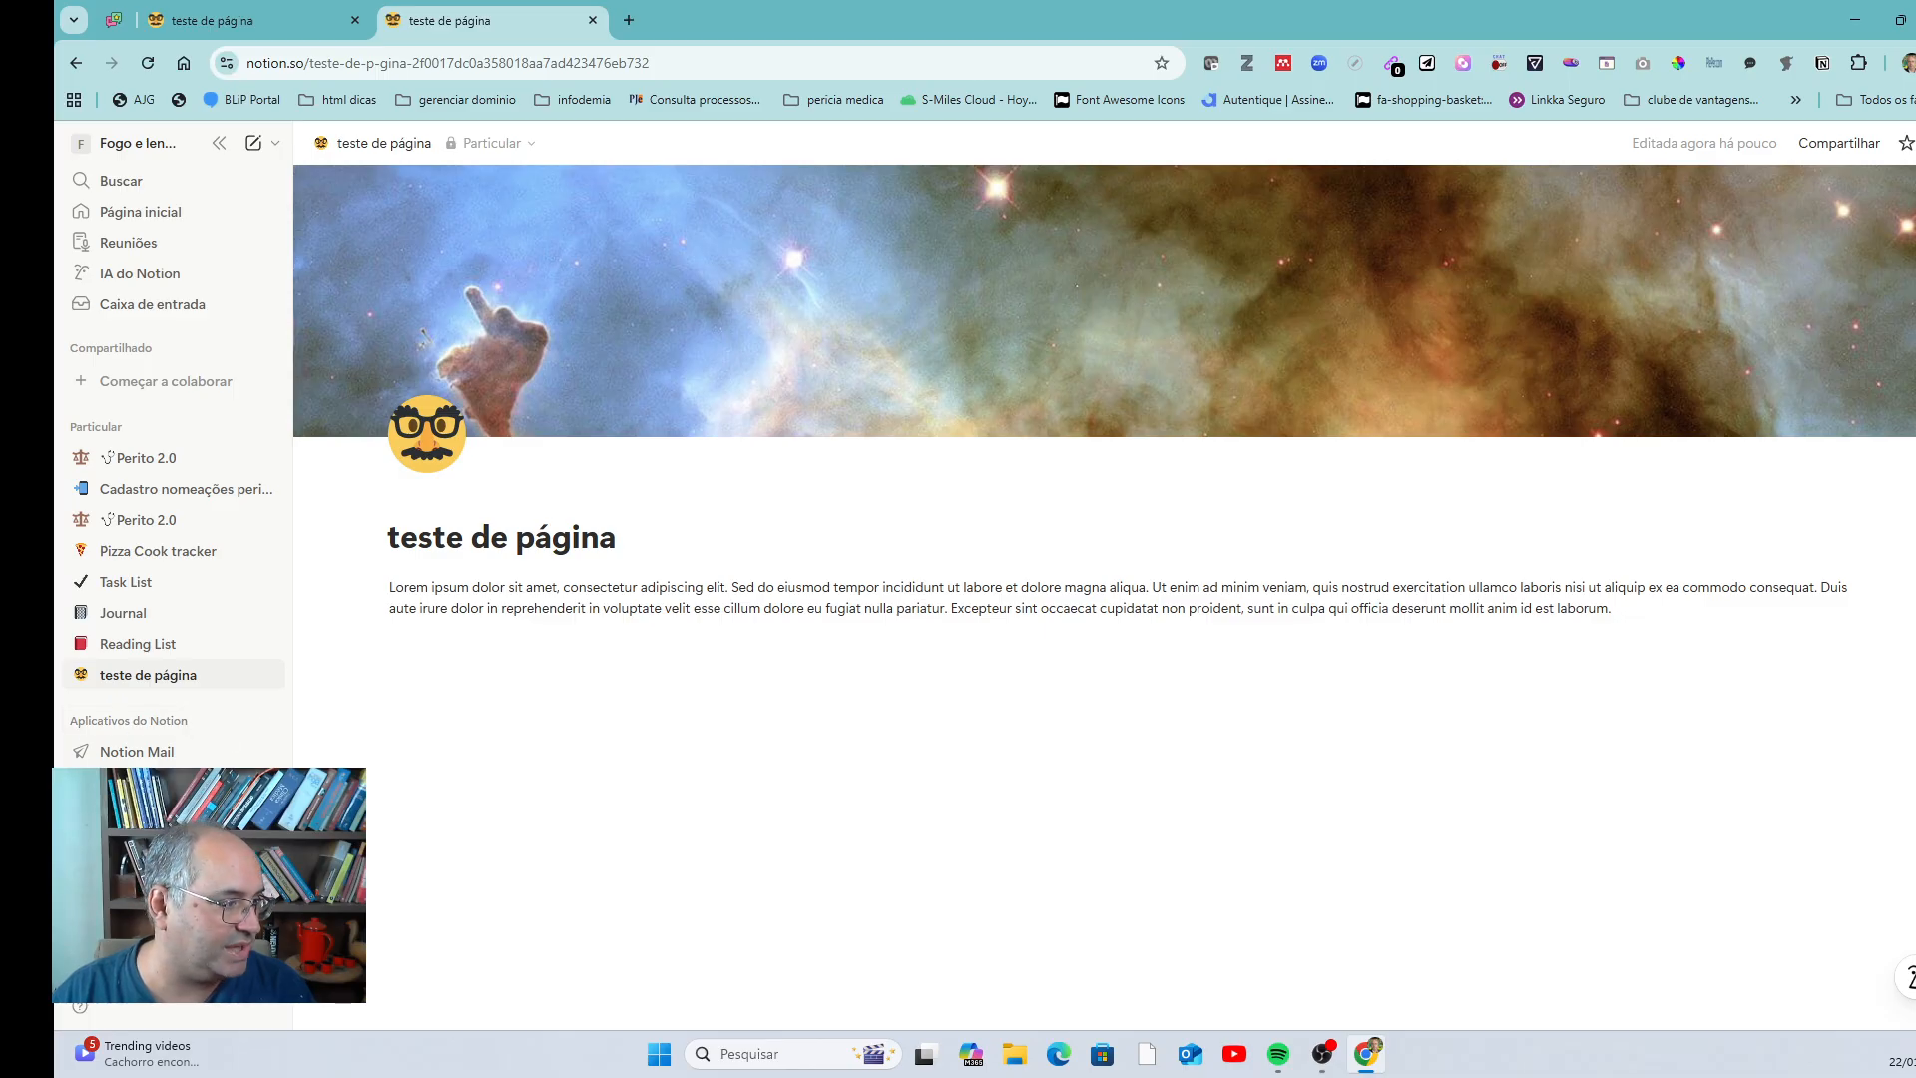
- Open the template Marketplace and browse its featured collections and free templates for planning, tasks, finances and studies
{"action": "left_click", "coordinate": [140, 901]}
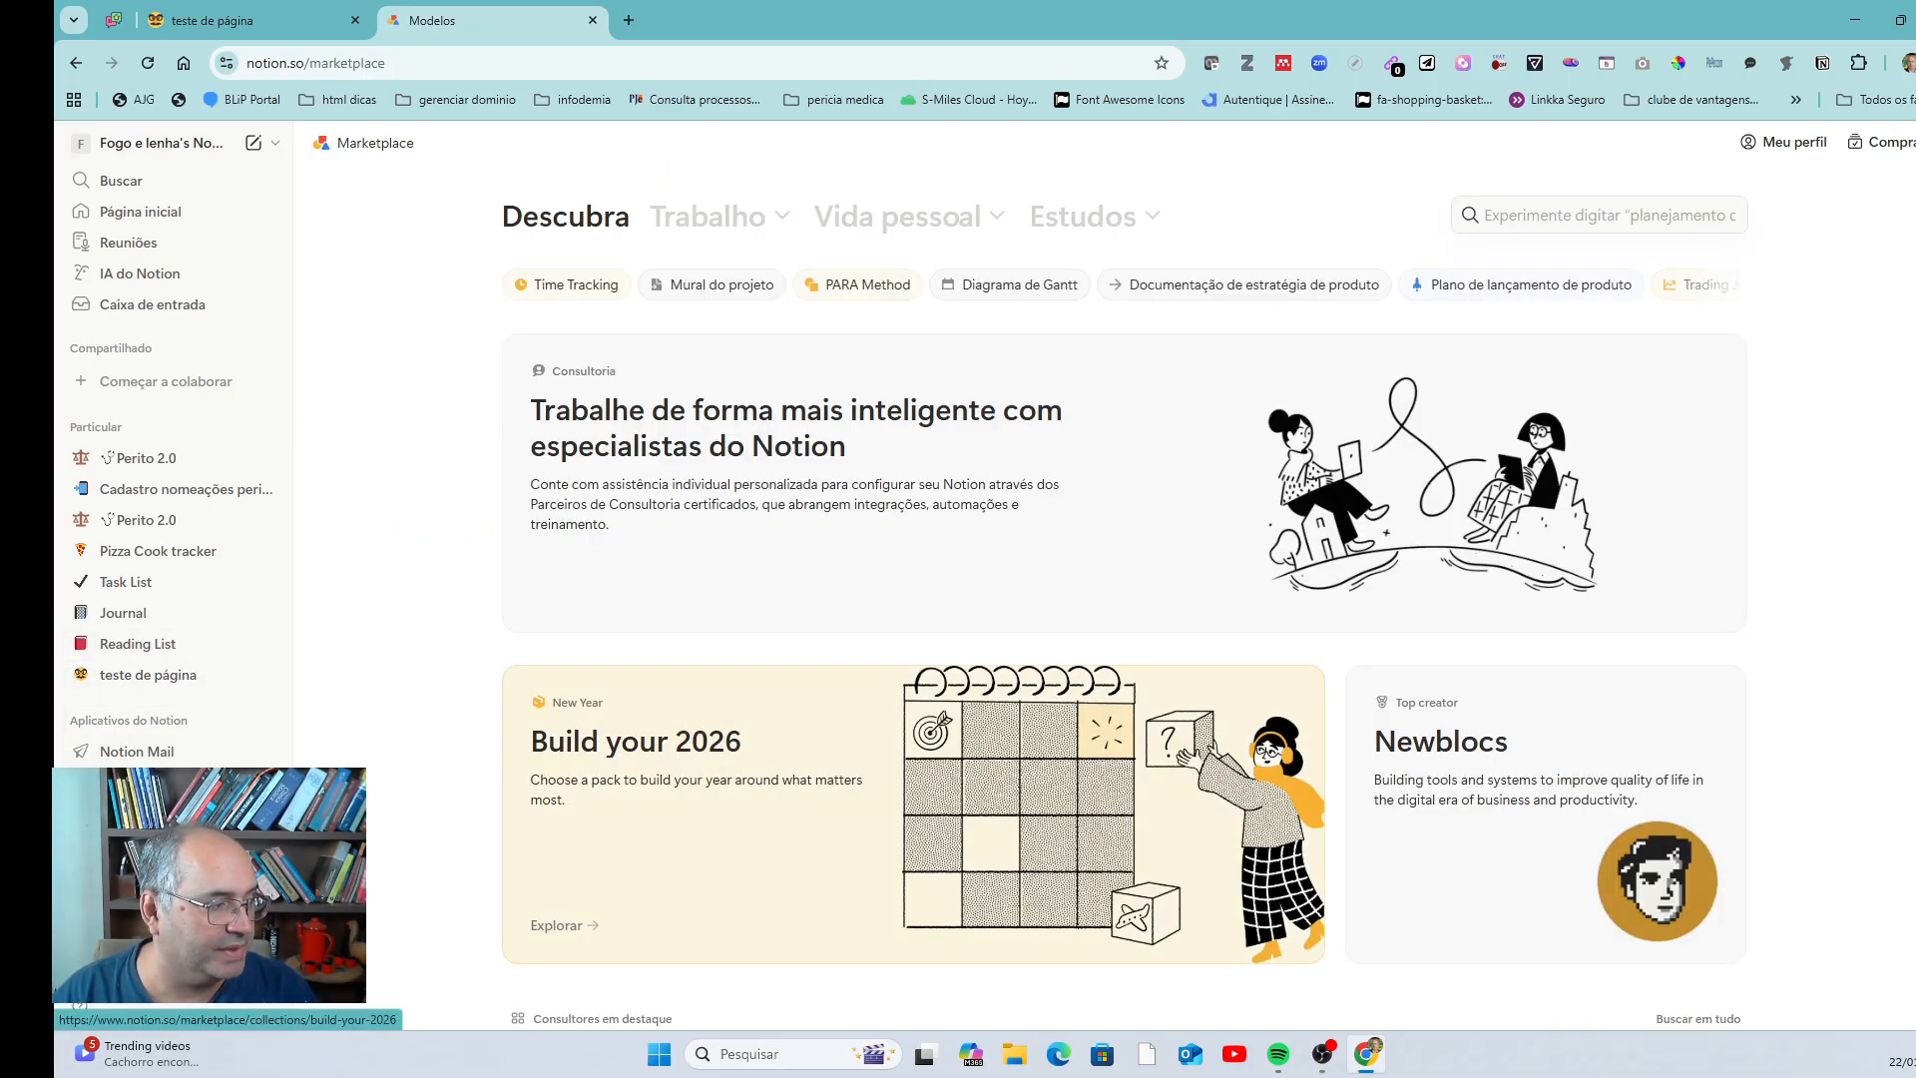
{"action": "scroll", "coordinate": [748, 788], "scroll_direction": "down", "scroll_amount": 10}
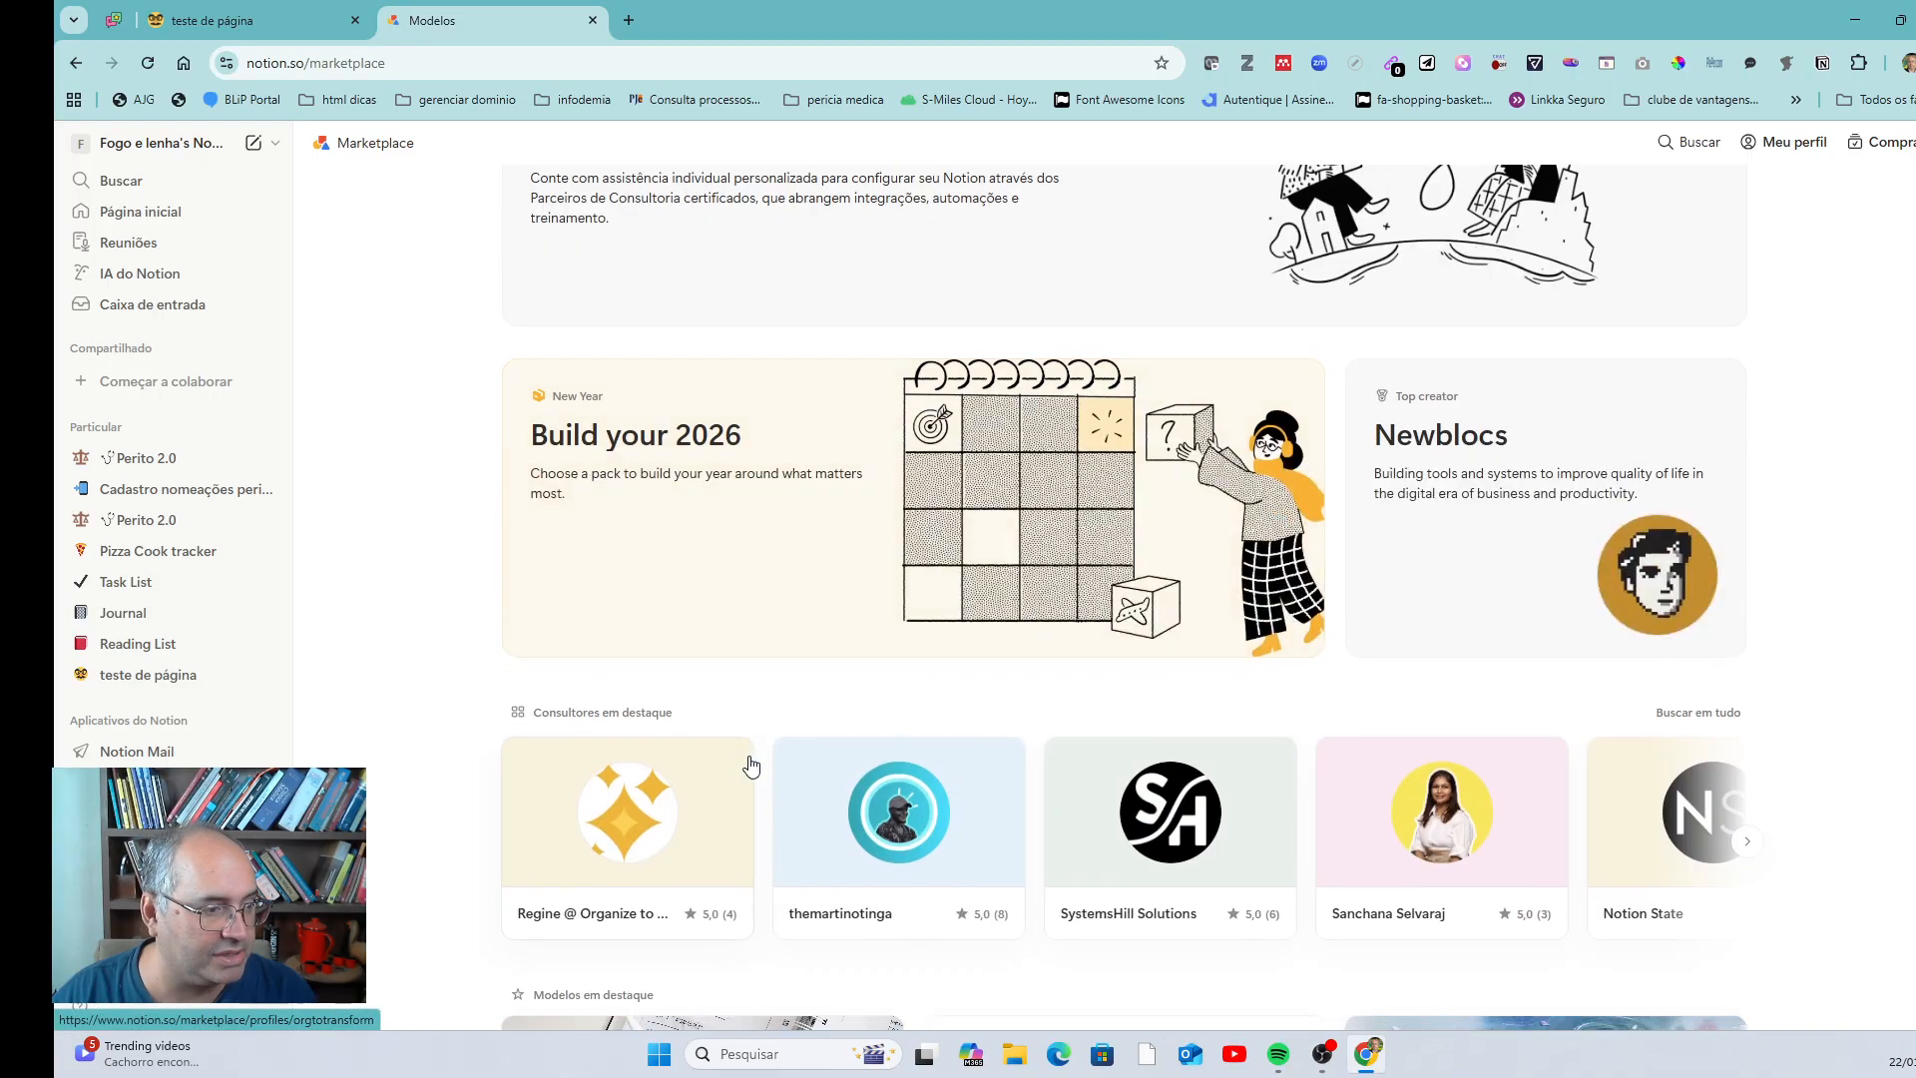
{"action": "scroll", "coordinate": [751, 764], "scroll_direction": "down", "scroll_amount": 6}
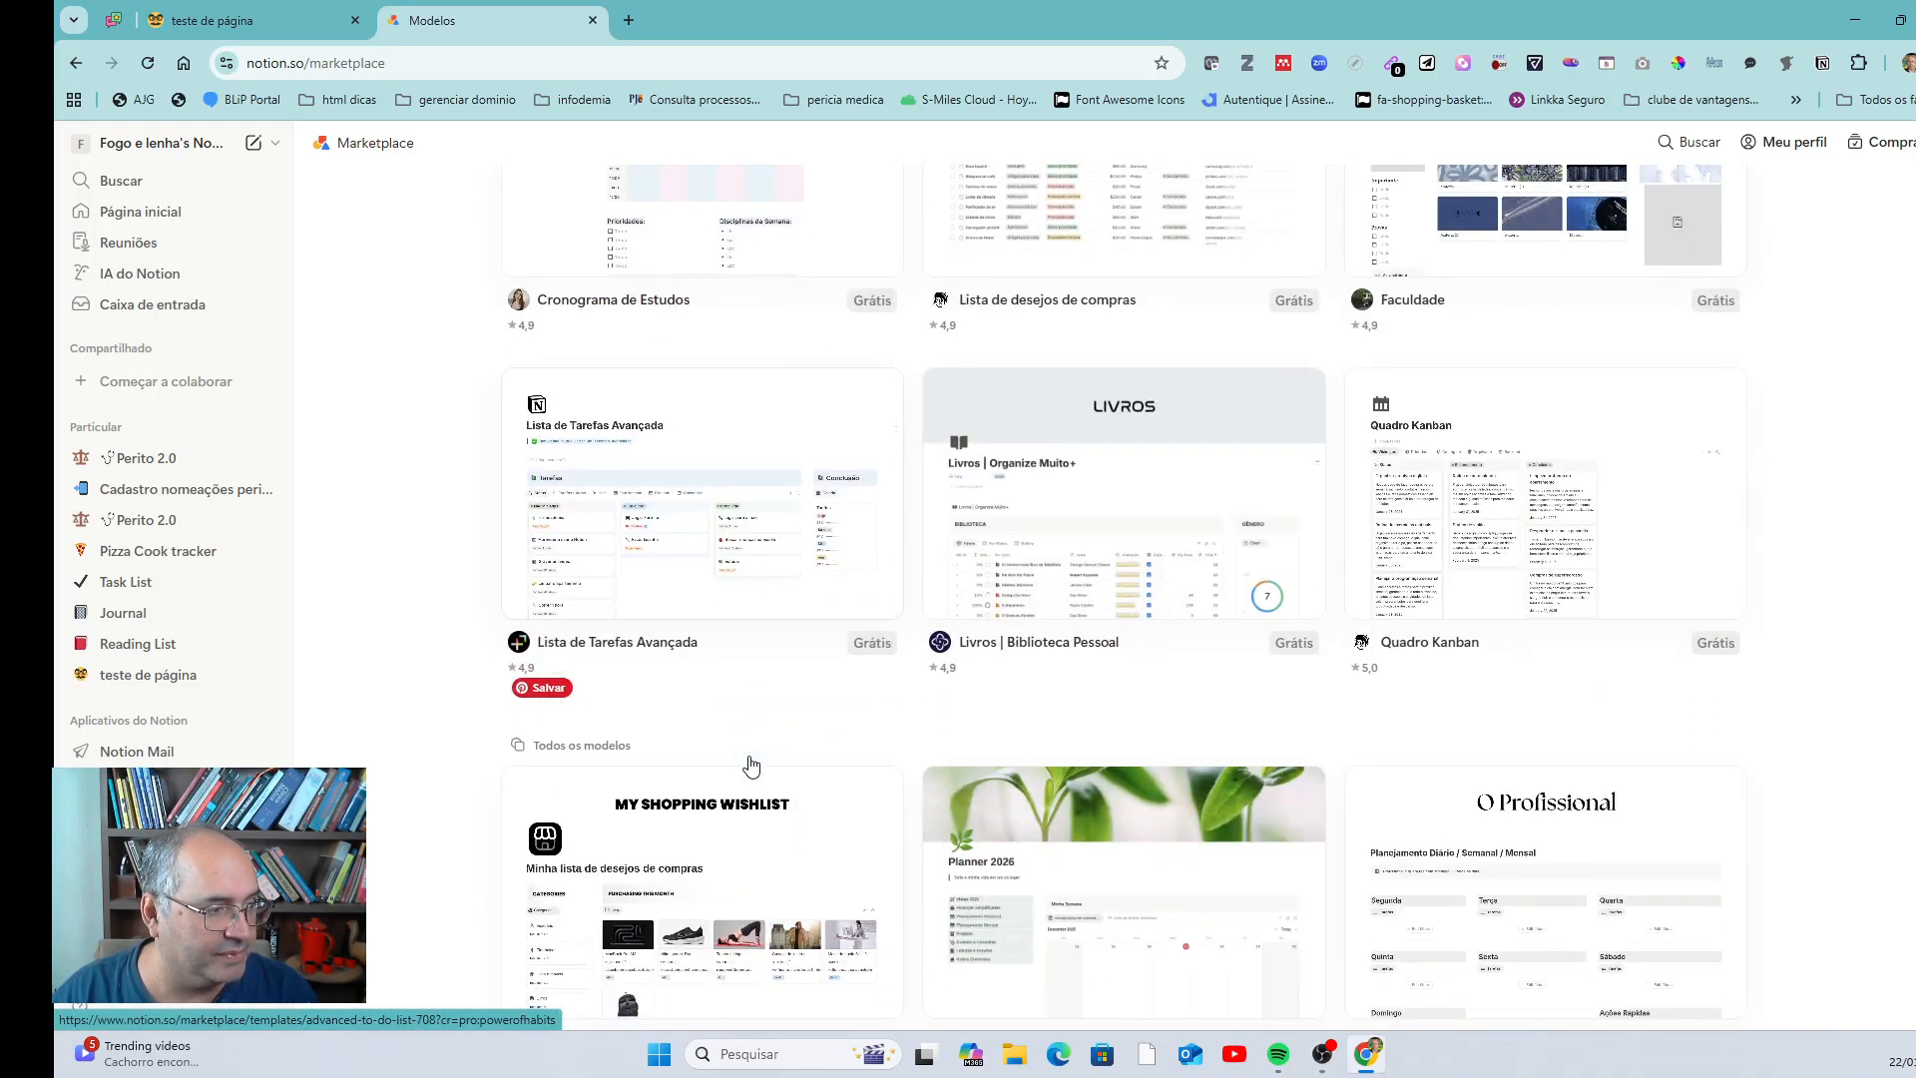
{"action": "scroll", "coordinate": [751, 764], "scroll_direction": "down", "scroll_amount": 2}
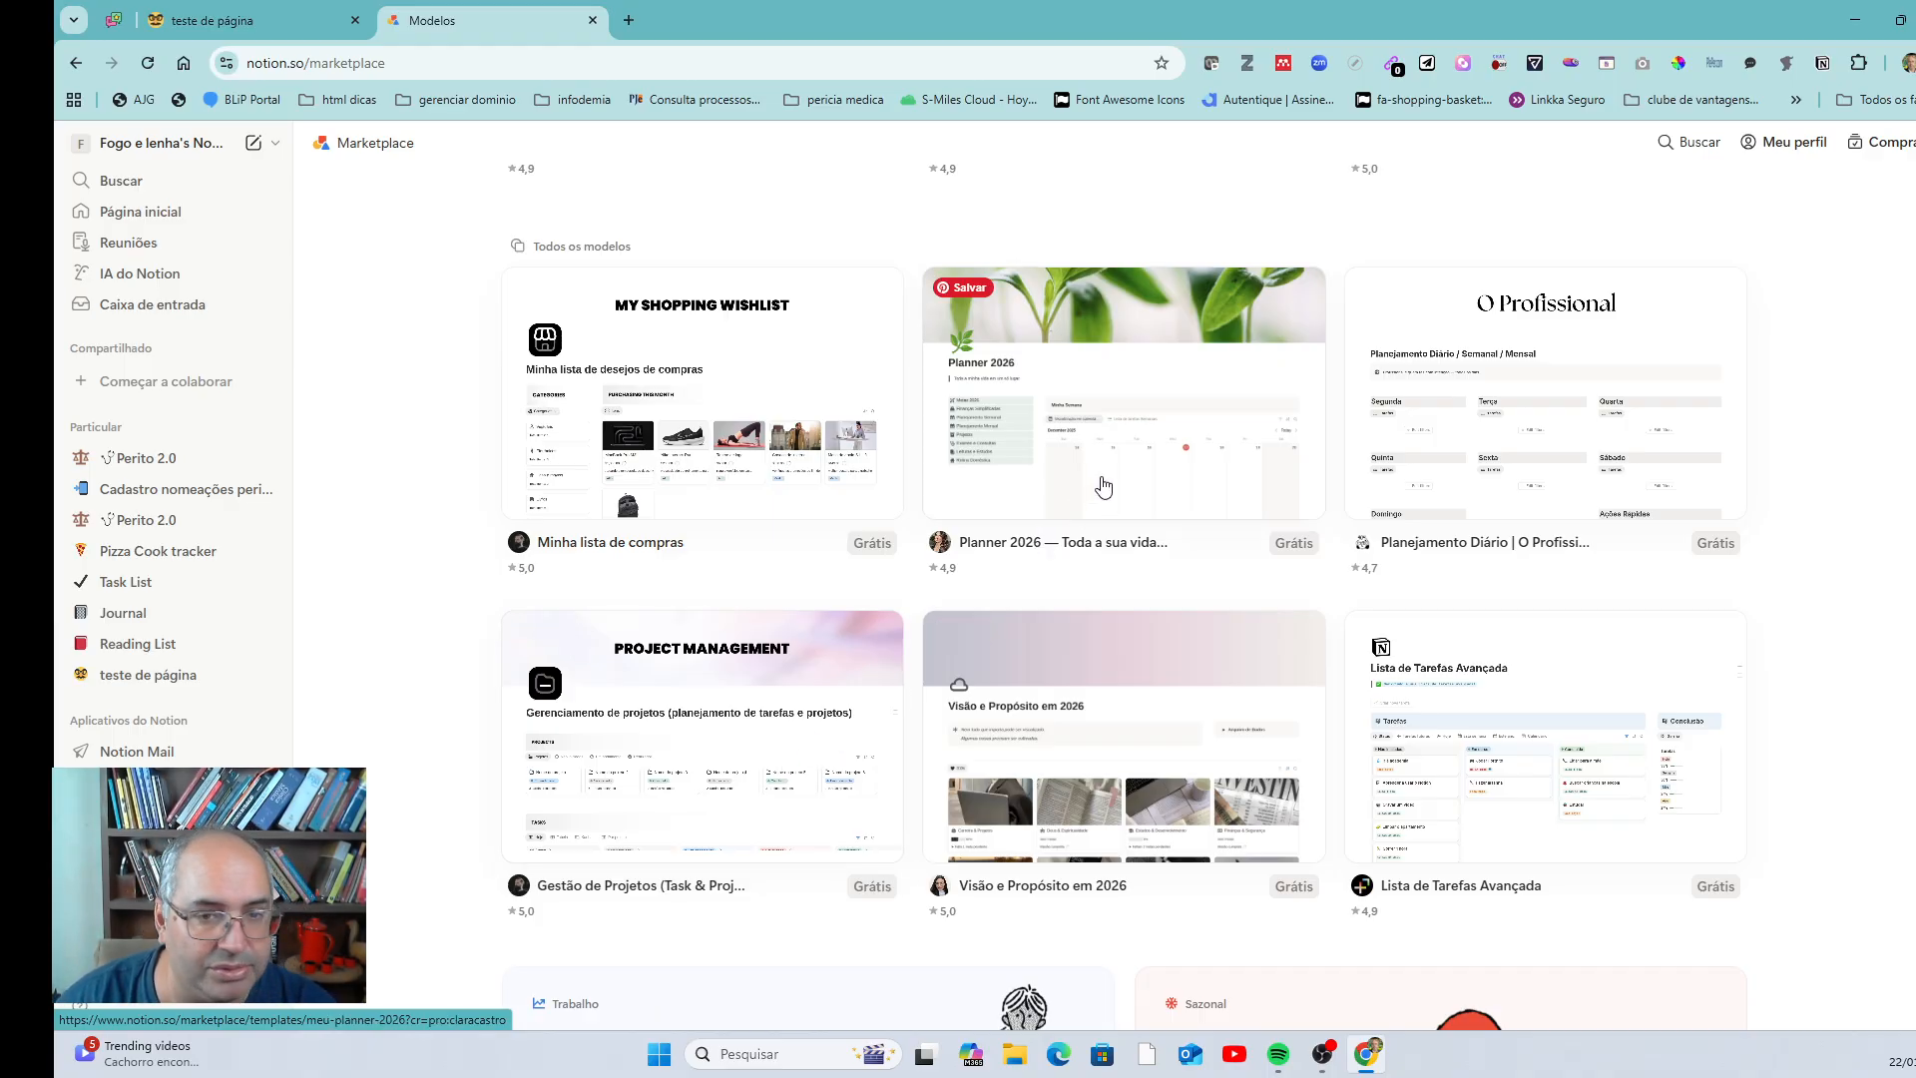
{"action": "scroll", "coordinate": [785, 510], "scroll_direction": "down", "scroll_amount": 1}
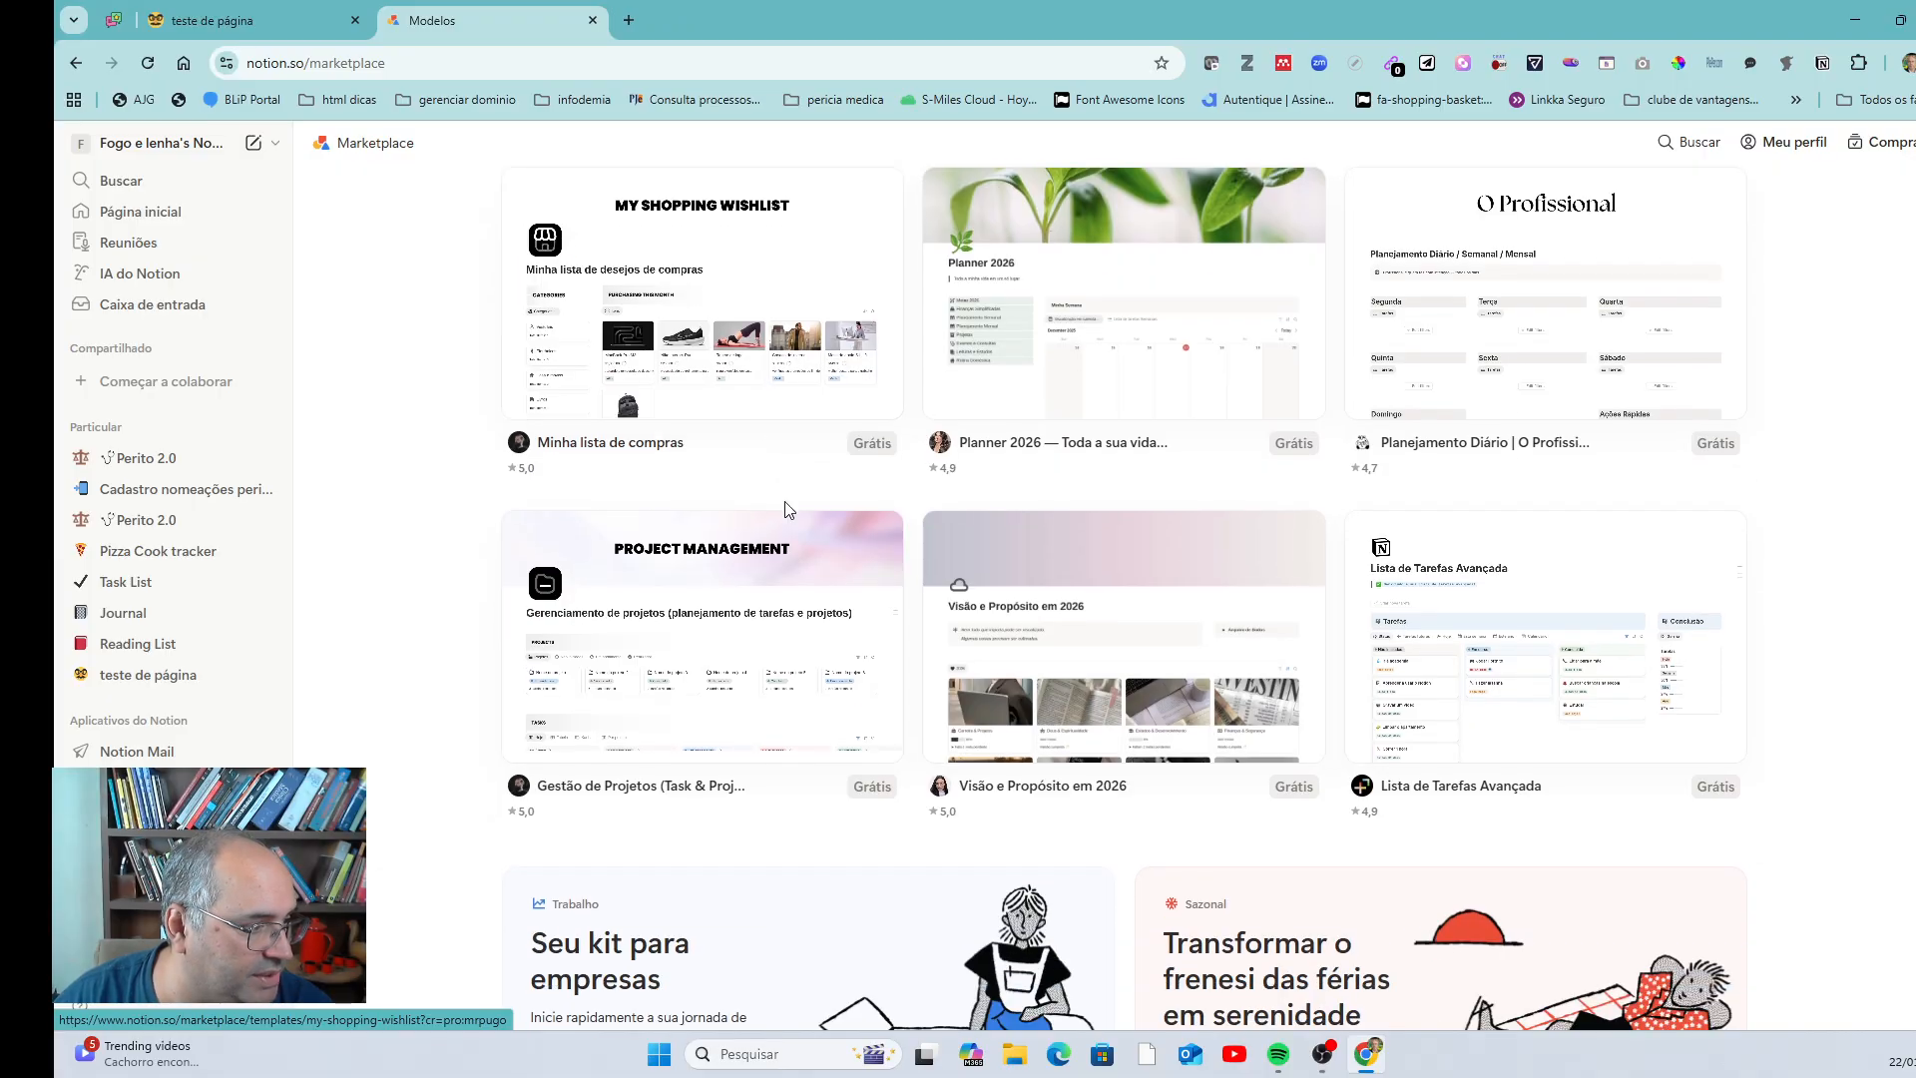
{"action": "scroll", "coordinate": [785, 510], "scroll_direction": "down", "scroll_amount": 2}
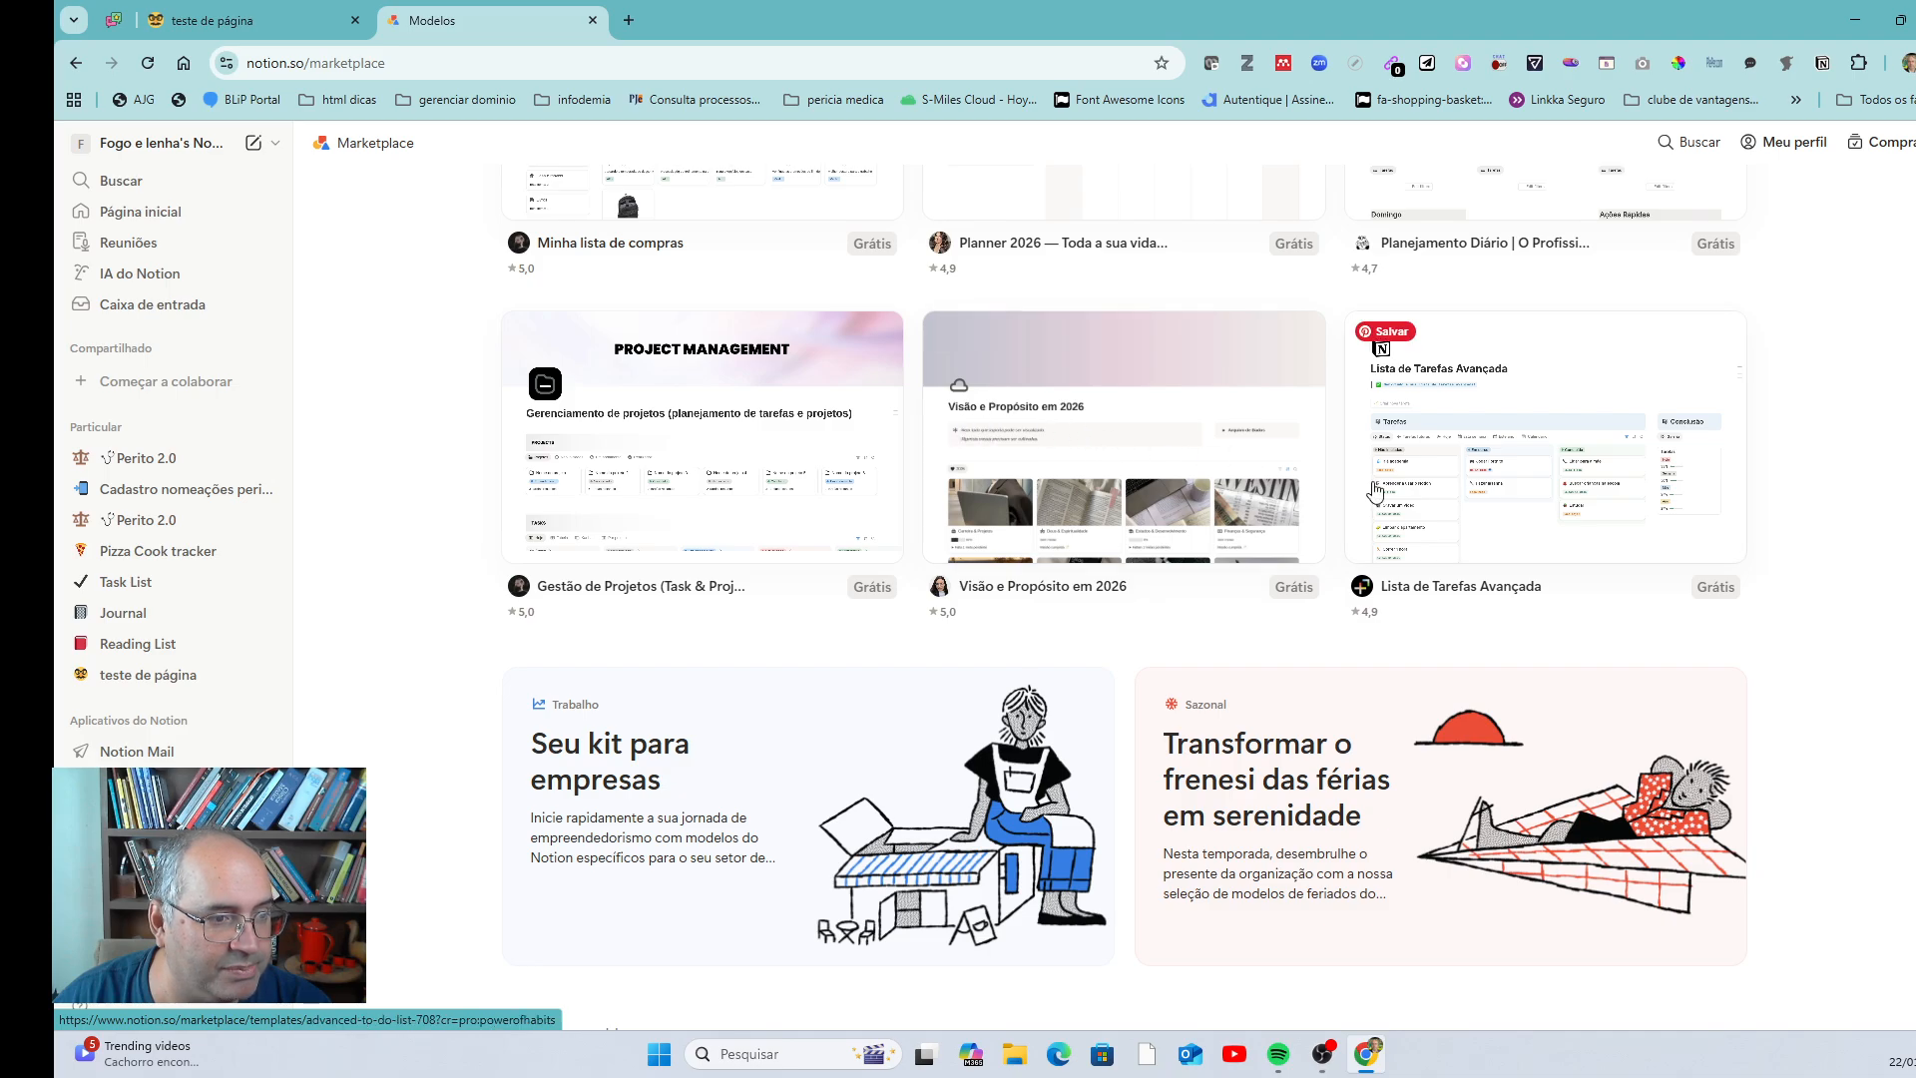
{"action": "scroll", "coordinate": [1496, 539], "scroll_direction": "down", "scroll_amount": 5}
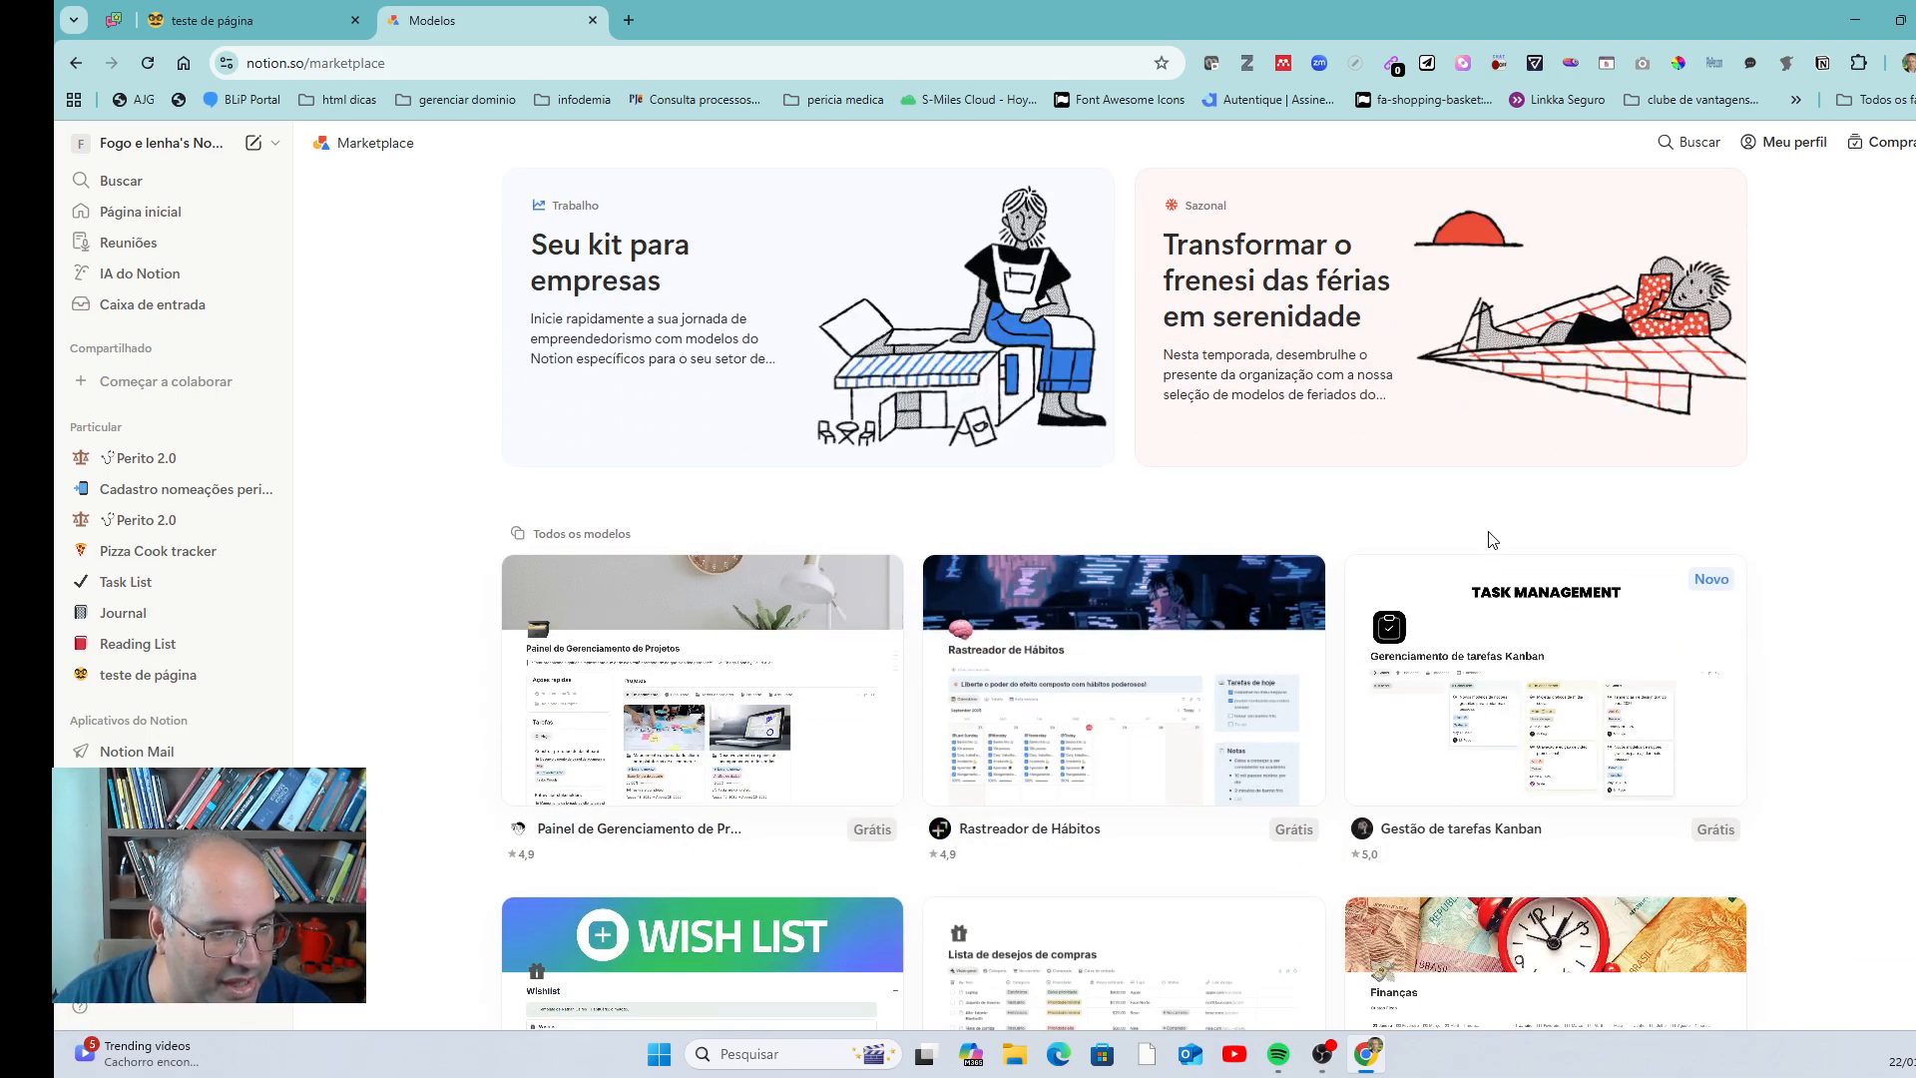
{"action": "scroll", "coordinate": [1492, 539], "scroll_direction": "down", "scroll_amount": 2}
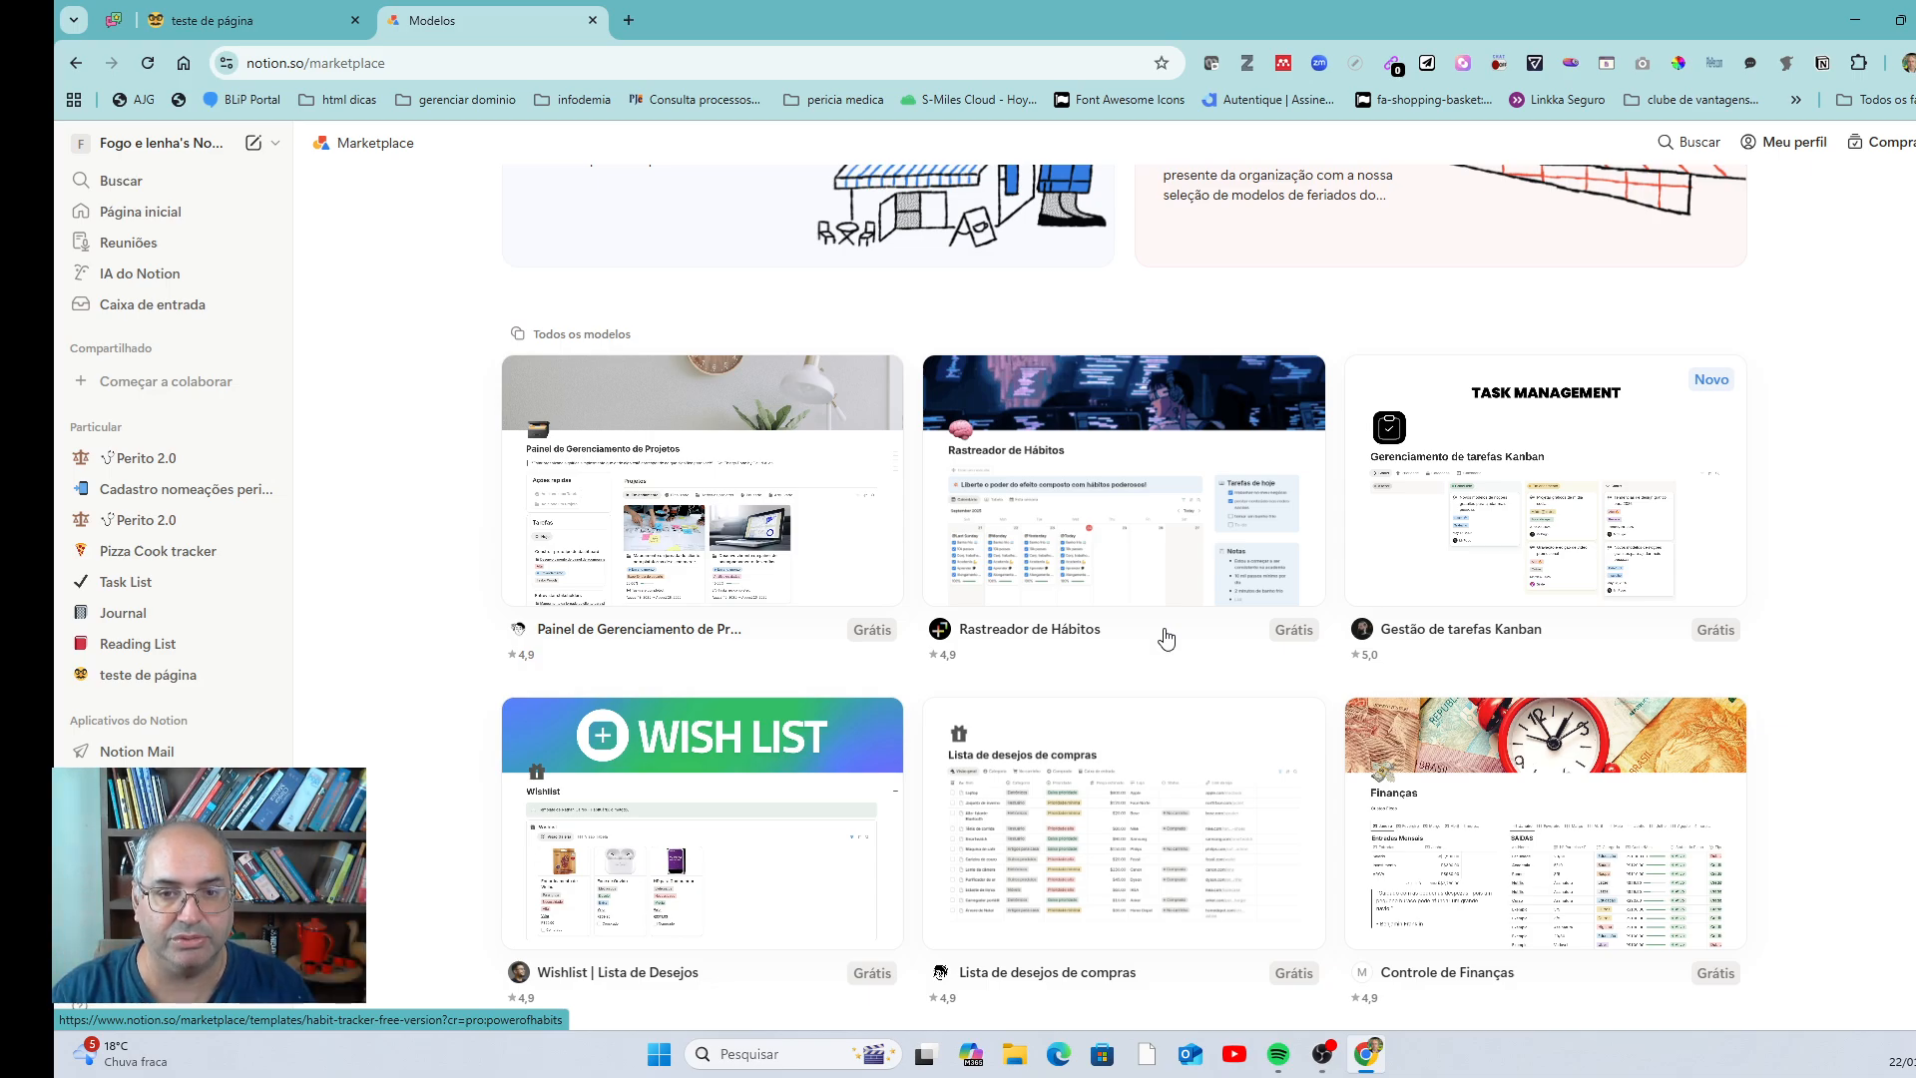
{"action": "scroll", "coordinate": [1094, 659], "scroll_direction": "down", "scroll_amount": 1}
{"action": "scroll", "coordinate": [1094, 658], "scroll_direction": "down", "scroll_amount": 1}
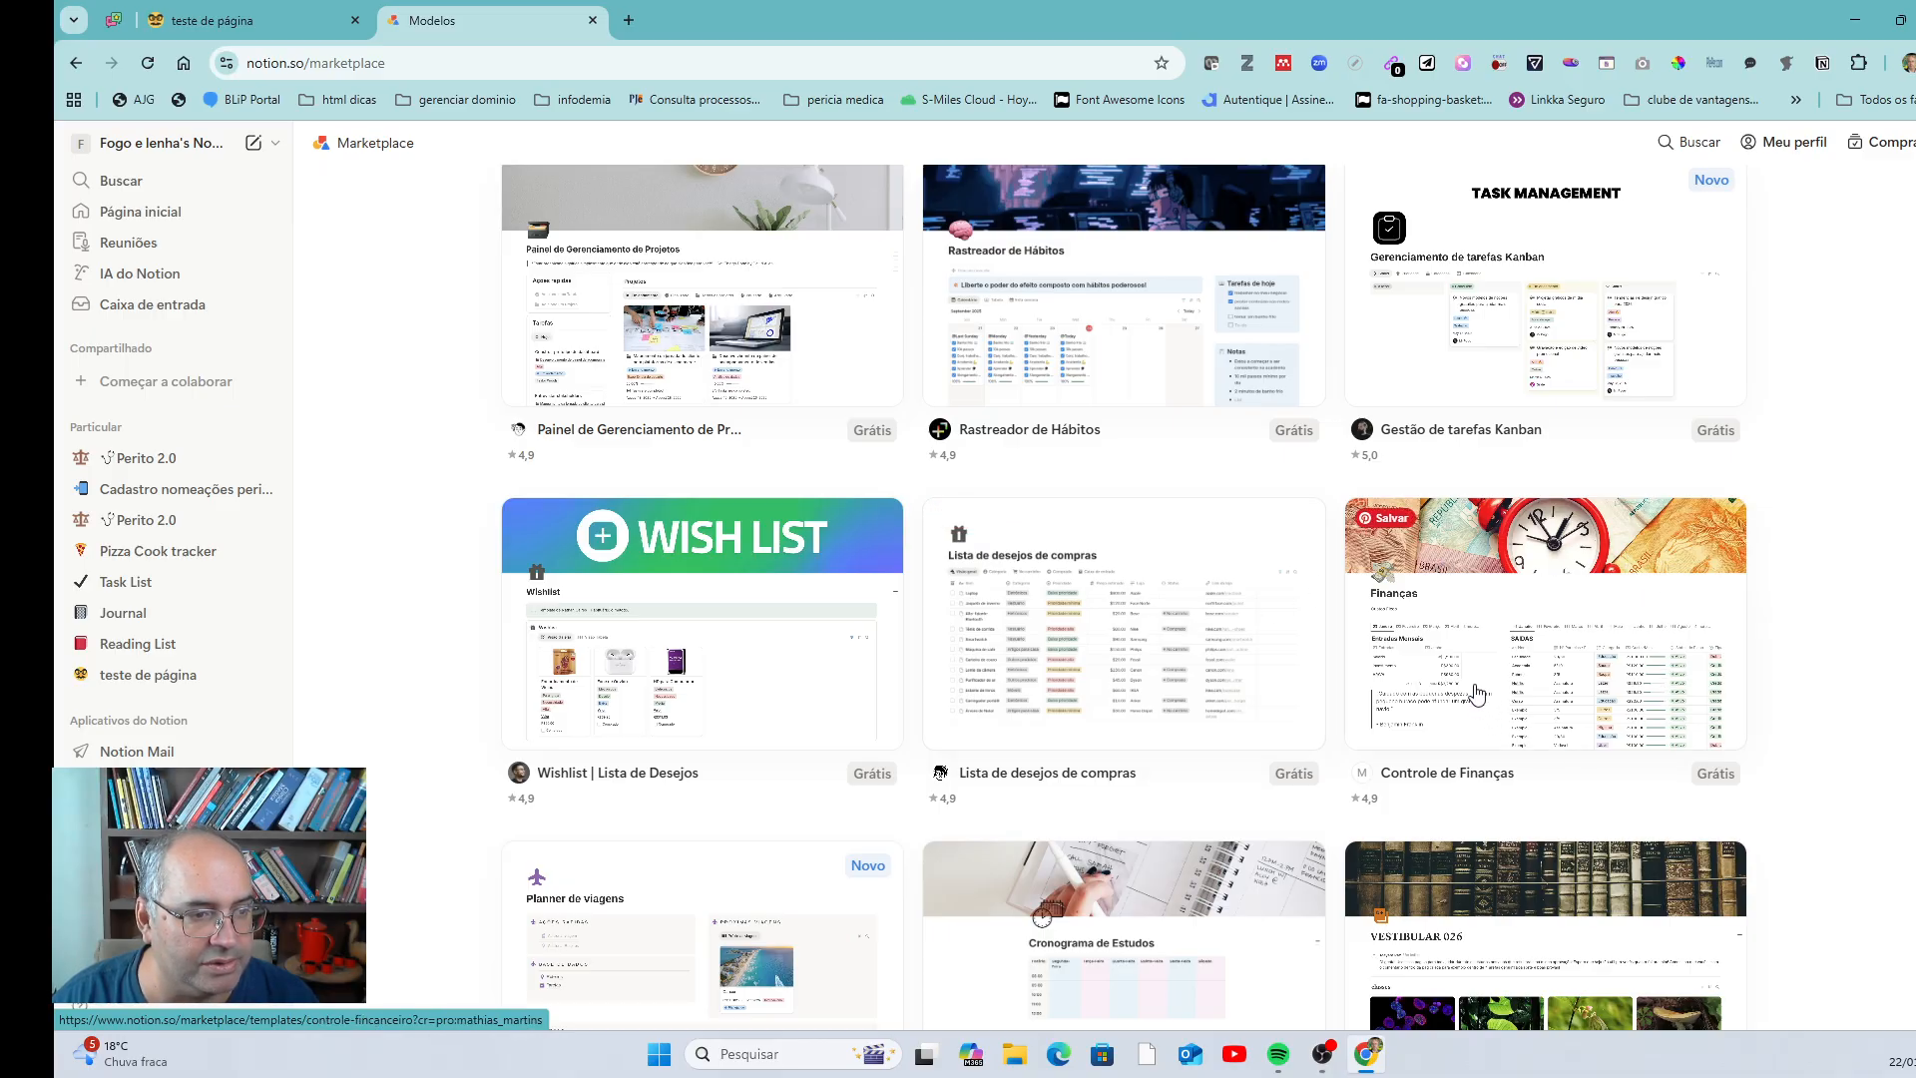
{"action": "scroll", "coordinate": [1613, 648], "scroll_direction": "down", "scroll_amount": 3}
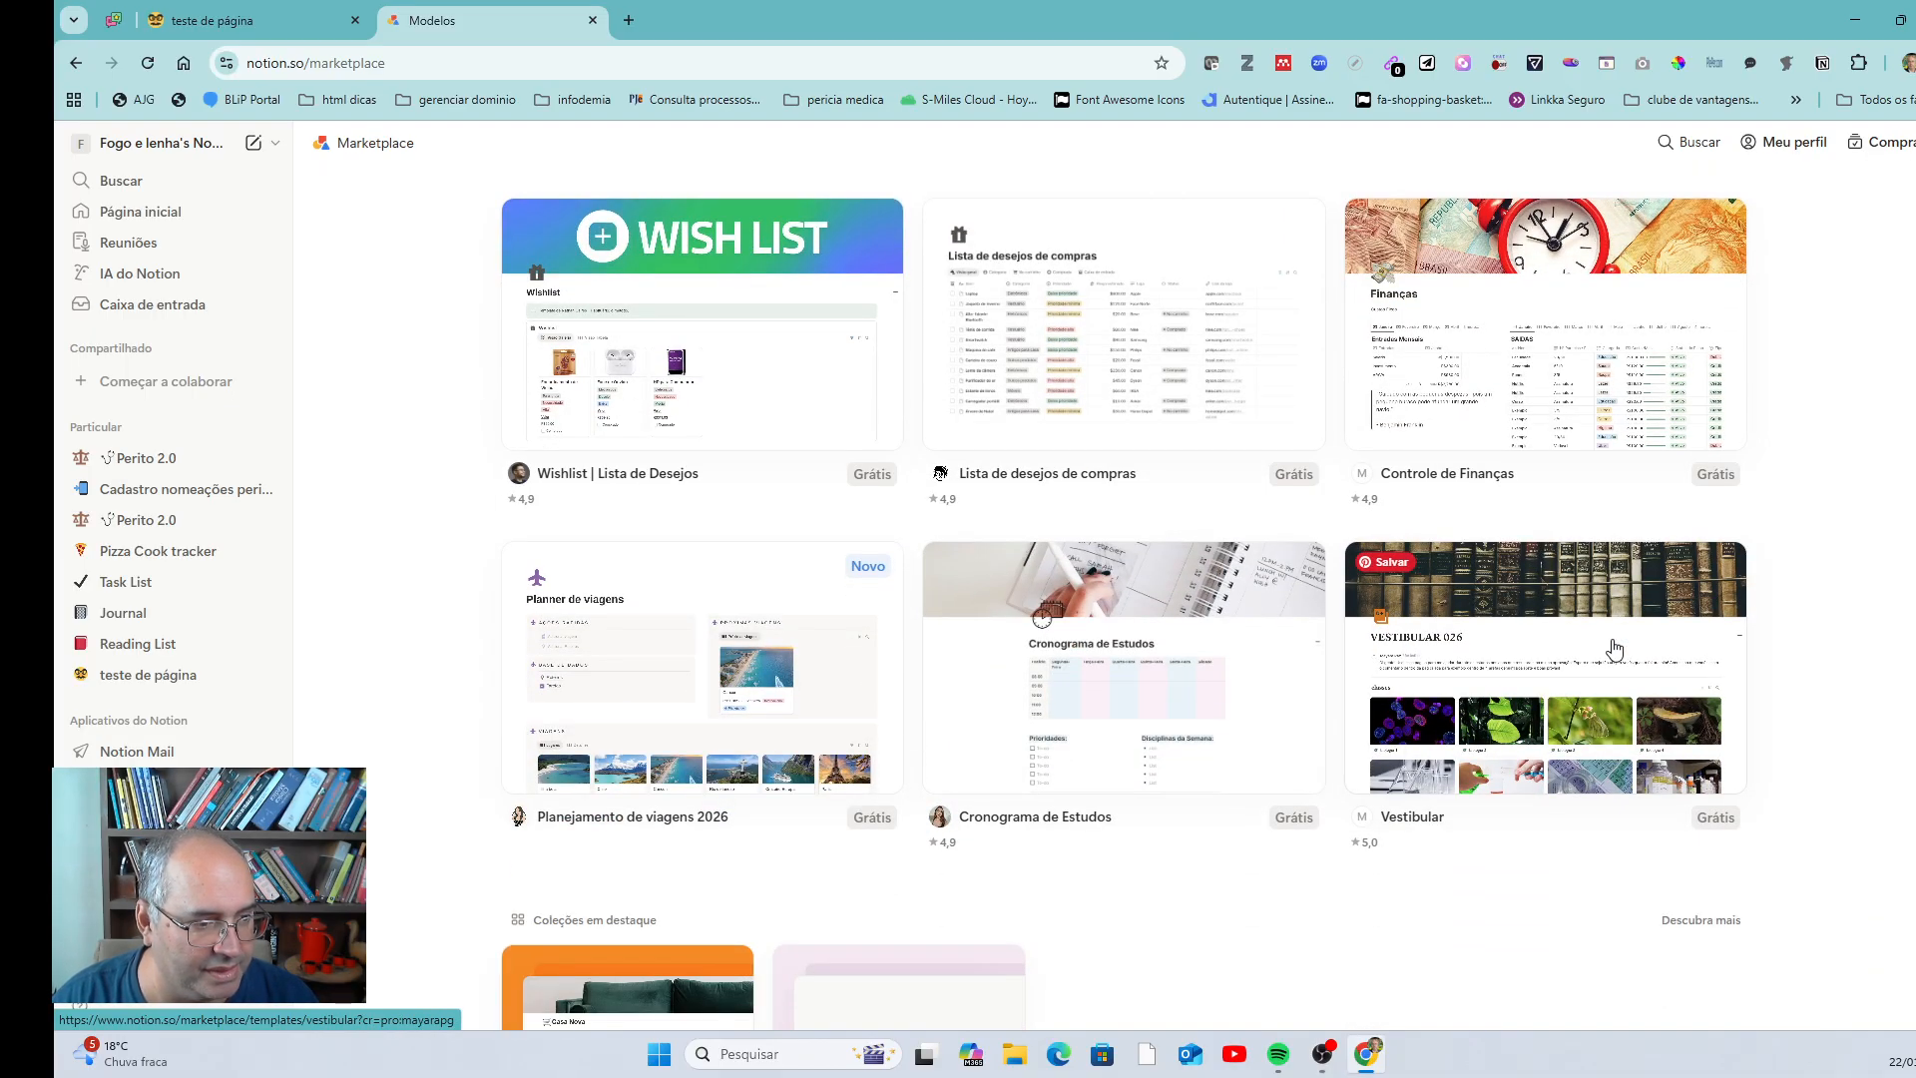
{"action": "scroll", "coordinate": [1613, 649], "scroll_direction": "down", "scroll_amount": 1}
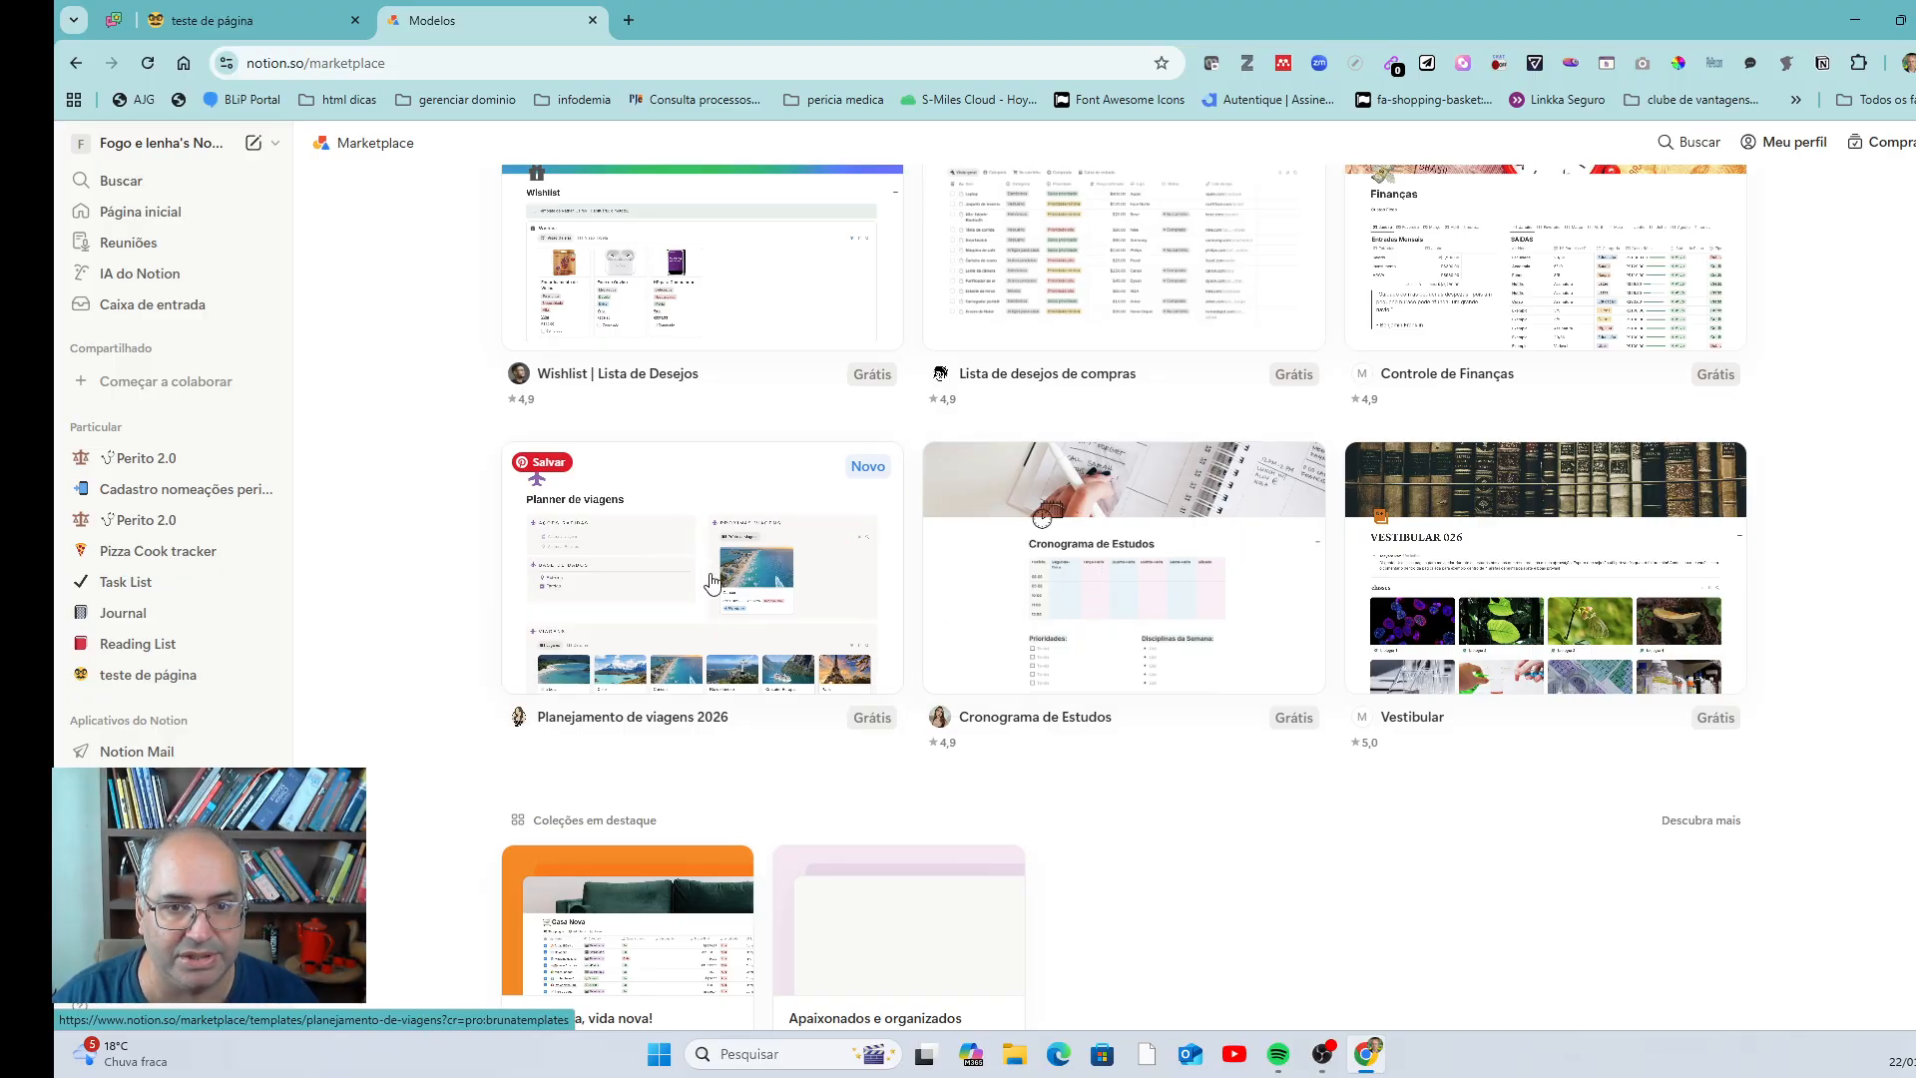
{"action": "scroll", "coordinate": [712, 582], "scroll_direction": "down", "scroll_amount": 4}
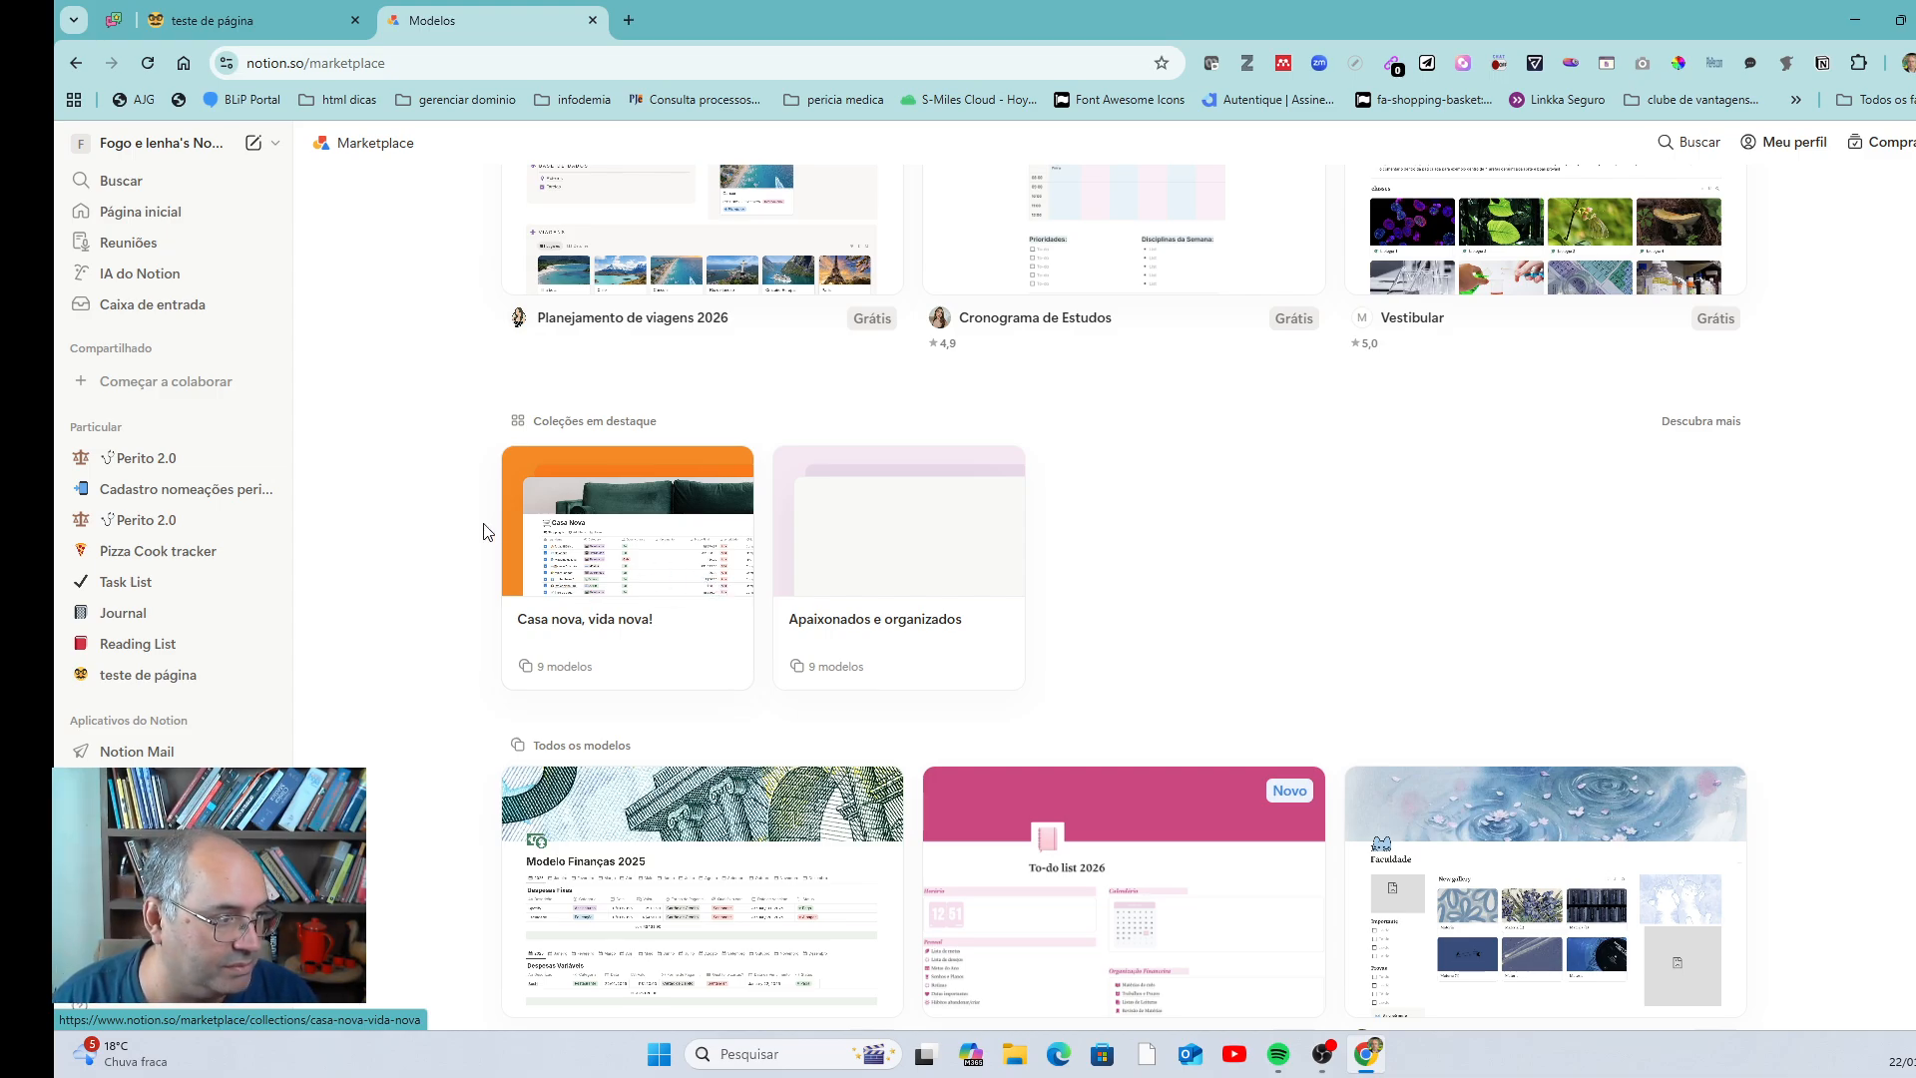
{"action": "scroll", "coordinate": [926, 550], "scroll_direction": "down", "scroll_amount": 3}
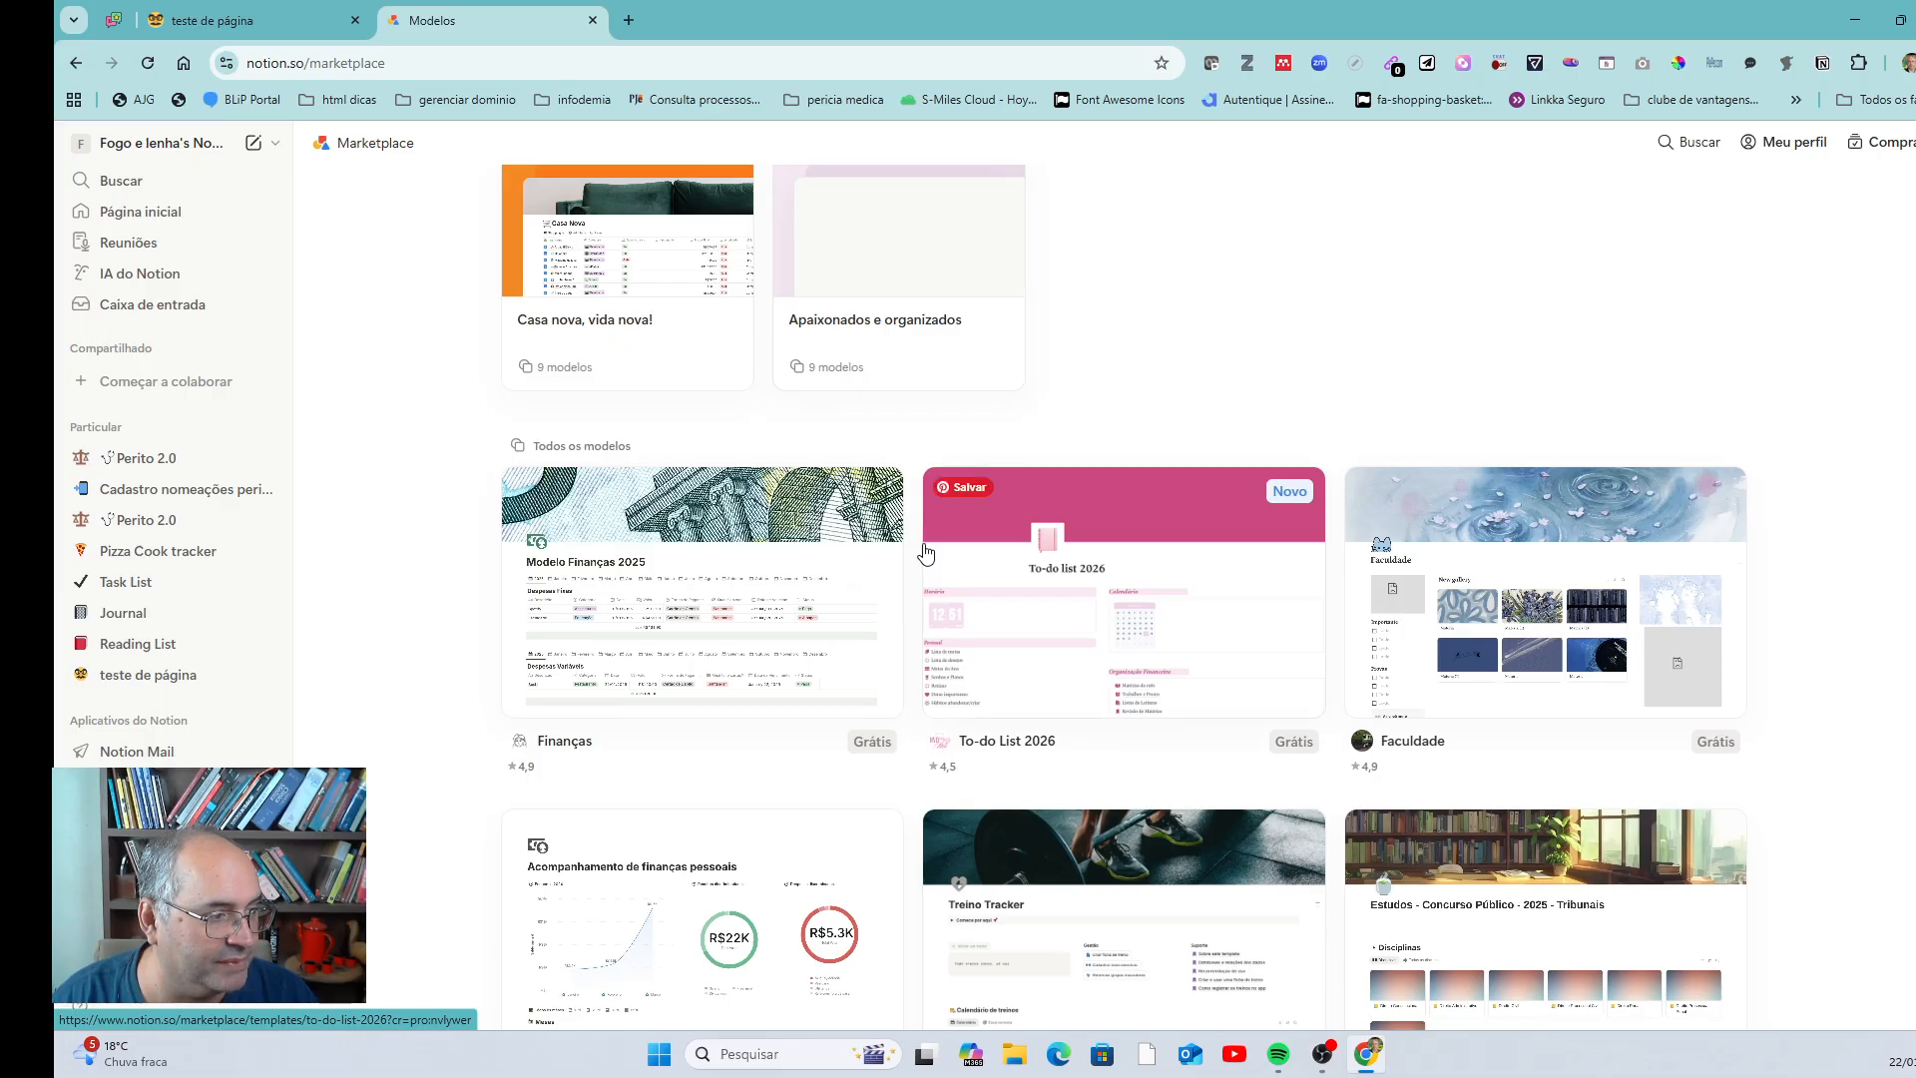
{"action": "scroll", "coordinate": [908, 544], "scroll_direction": "down", "scroll_amount": 2}
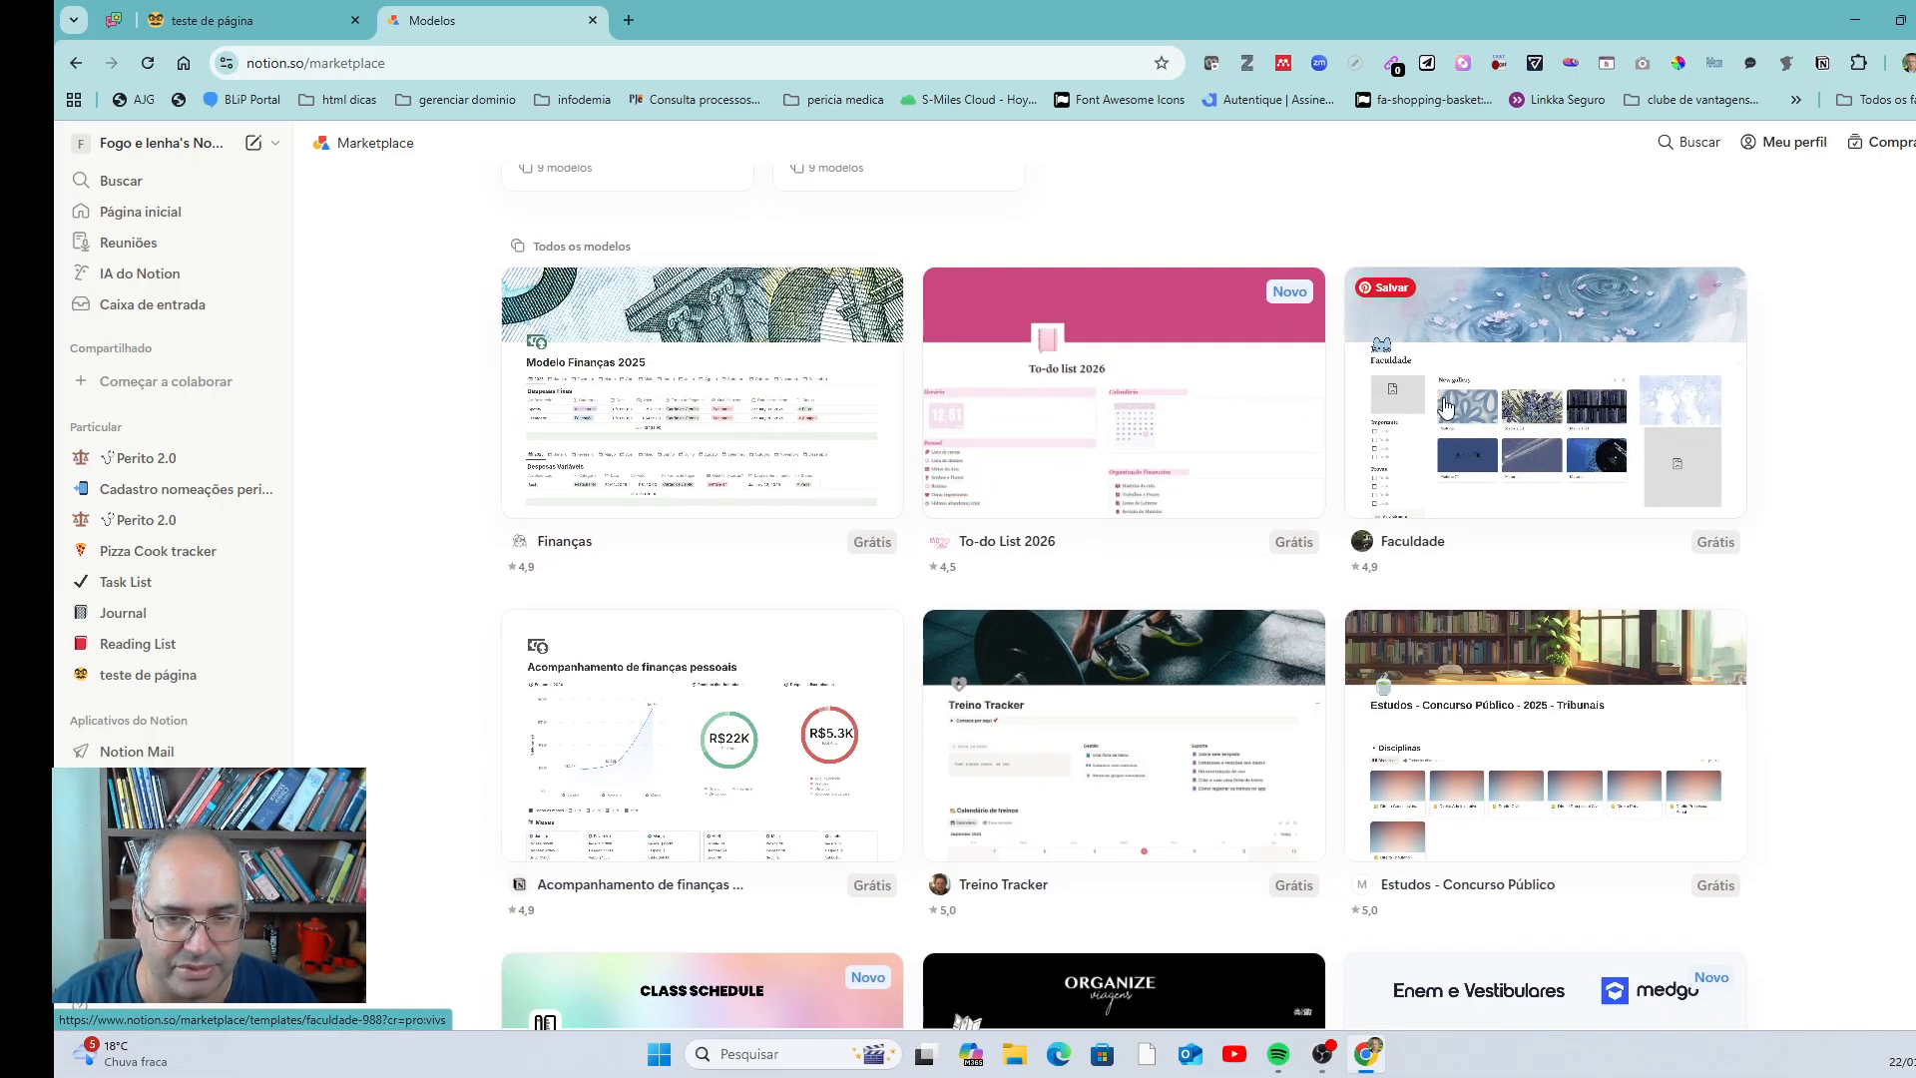
- Browse the Marketplace's free template listings, including the finance, study, travel, pet, recipe, book and habit templates
{"action": "scroll", "coordinate": [1451, 352], "scroll_direction": "down", "scroll_amount": 2}
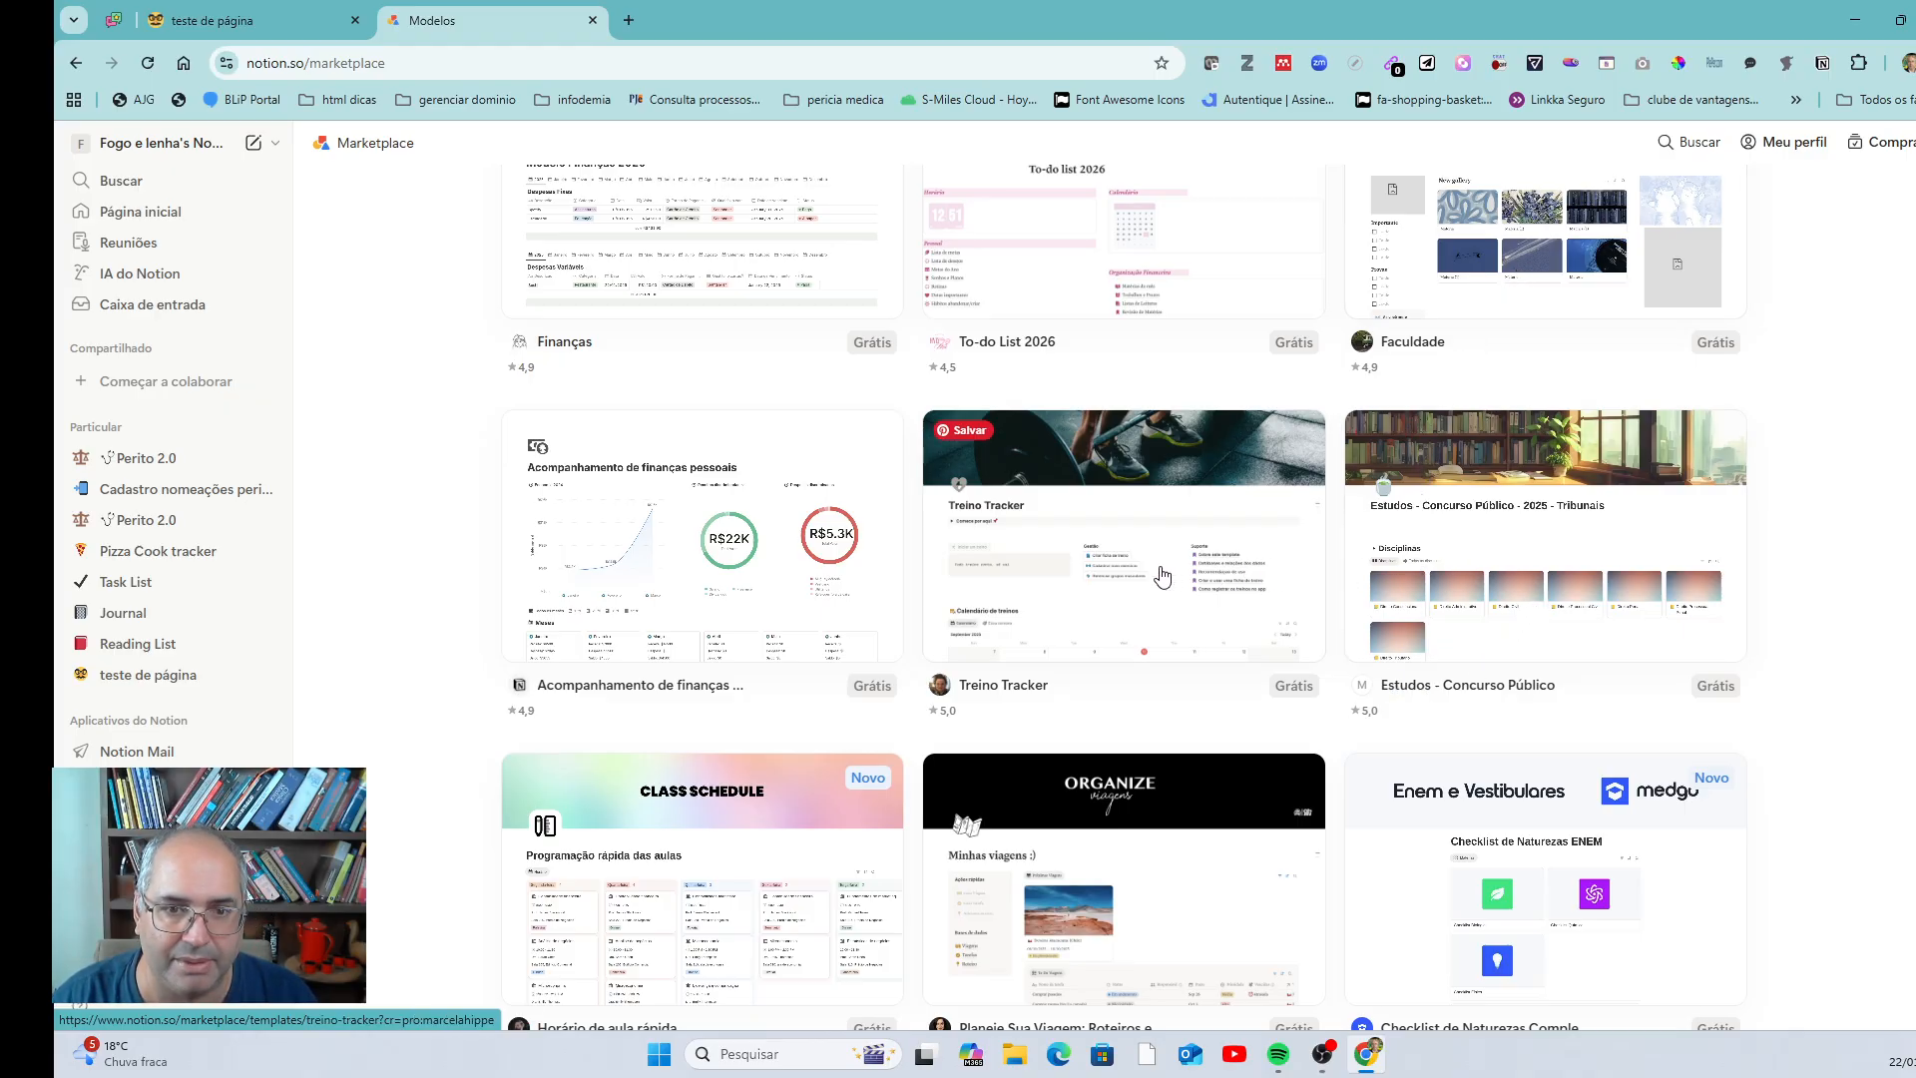
{"action": "scroll", "coordinate": [1163, 577], "scroll_direction": "down", "scroll_amount": 2}
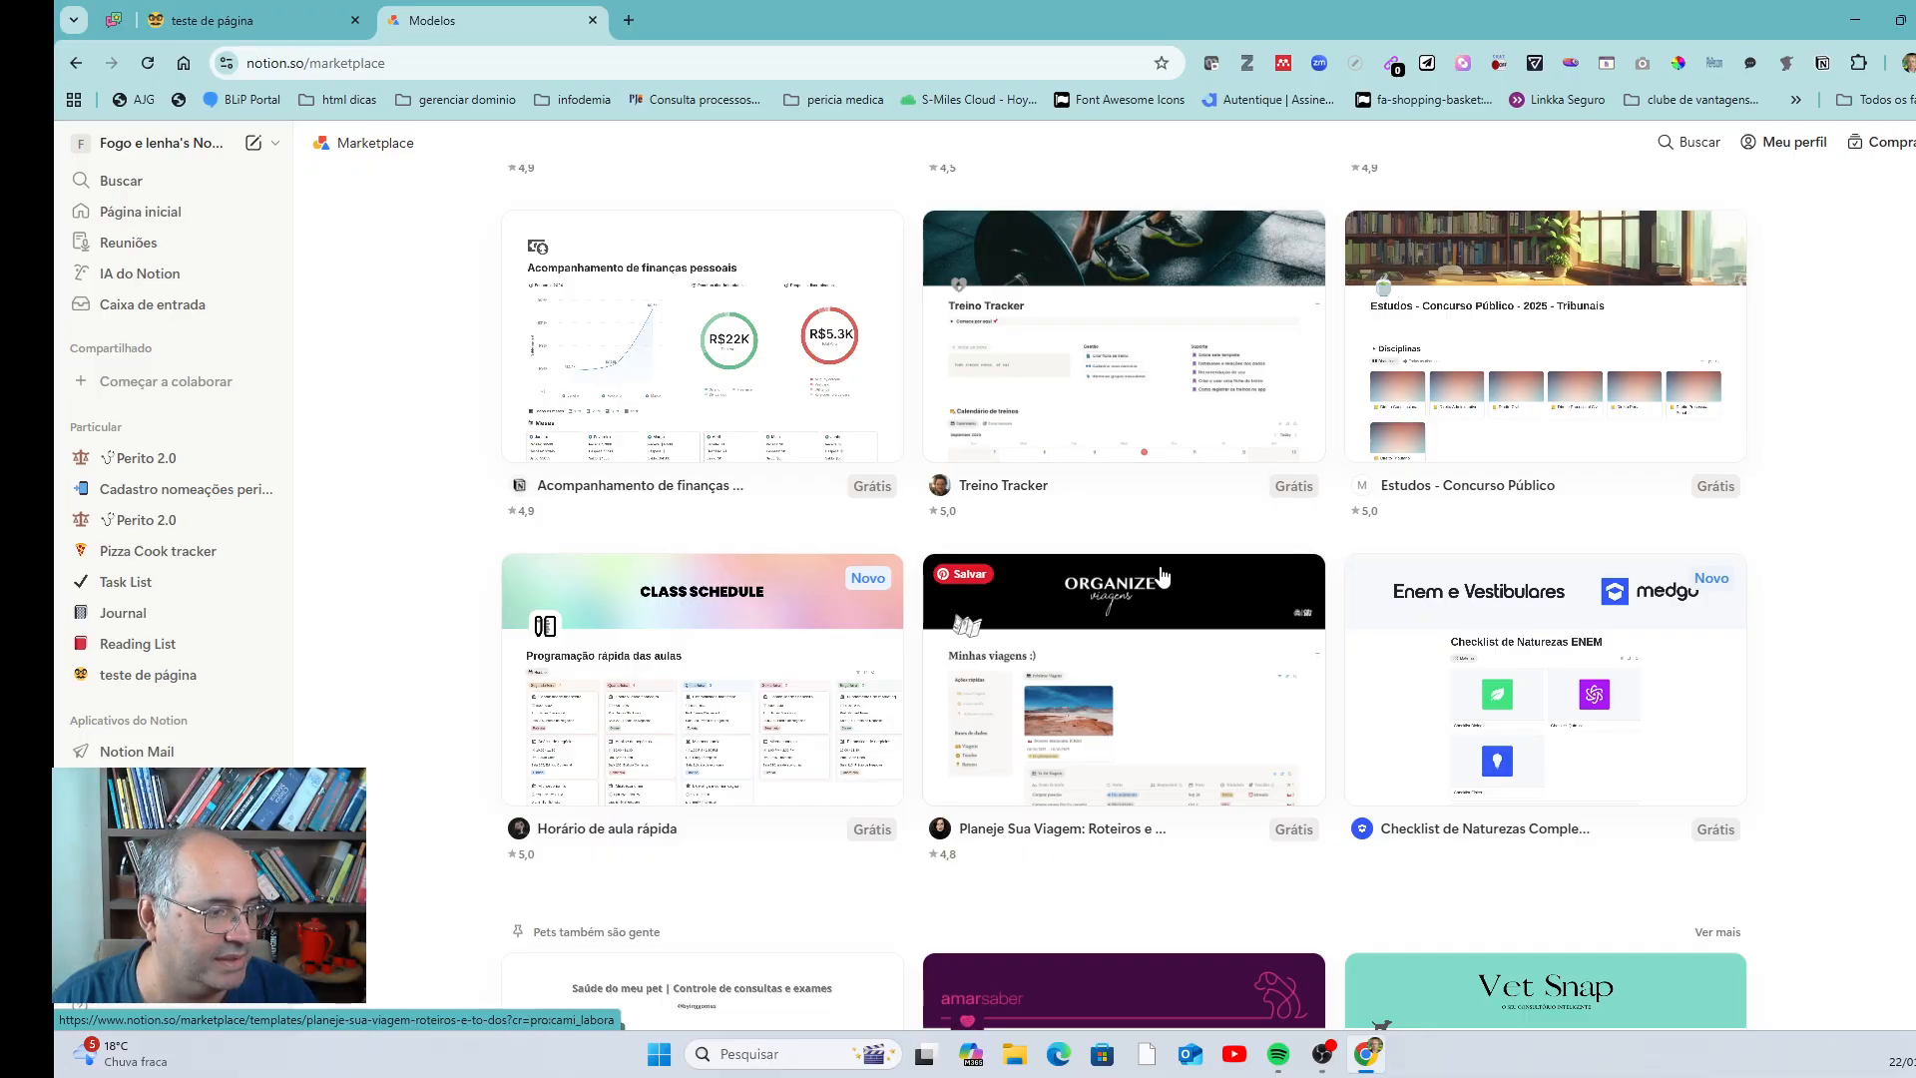
{"action": "scroll", "coordinate": [1151, 480], "scroll_direction": "down", "scroll_amount": 2}
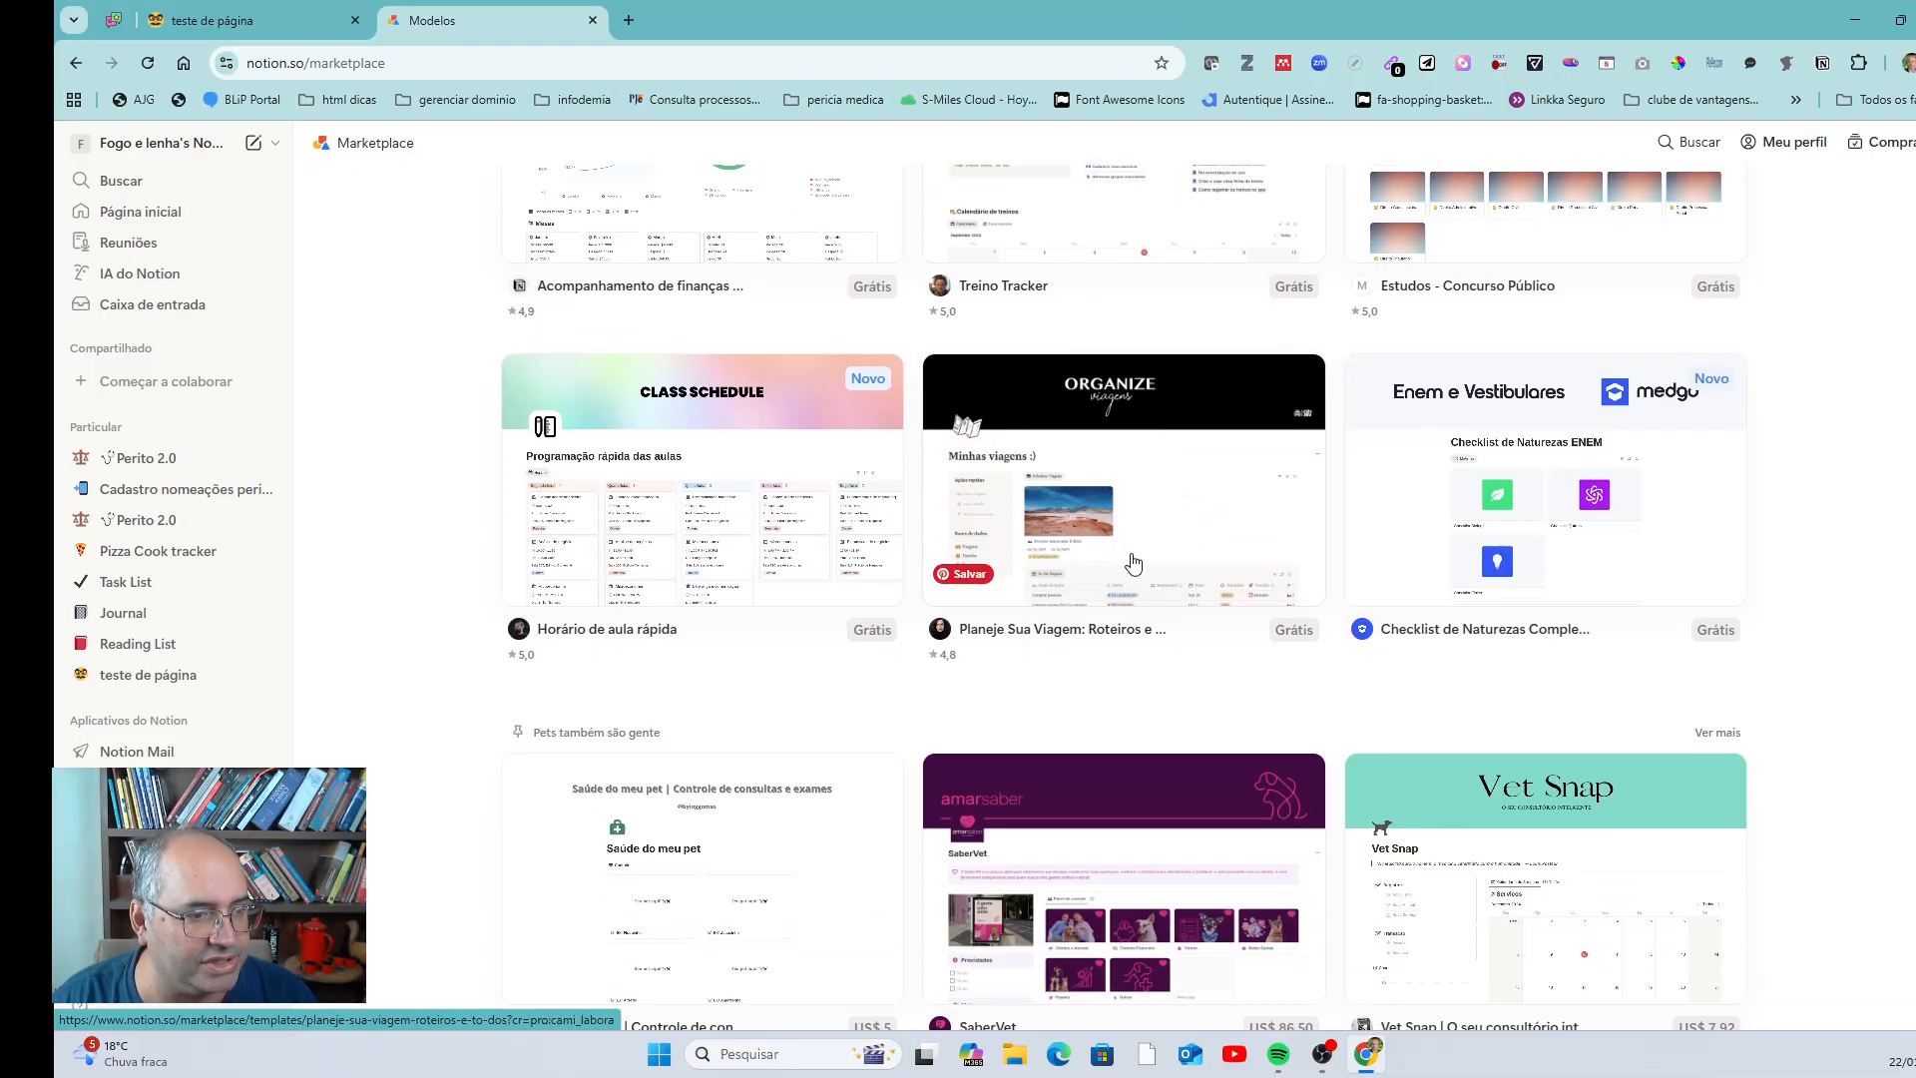
{"action": "scroll", "coordinate": [1134, 564], "scroll_direction": "down", "scroll_amount": 3}
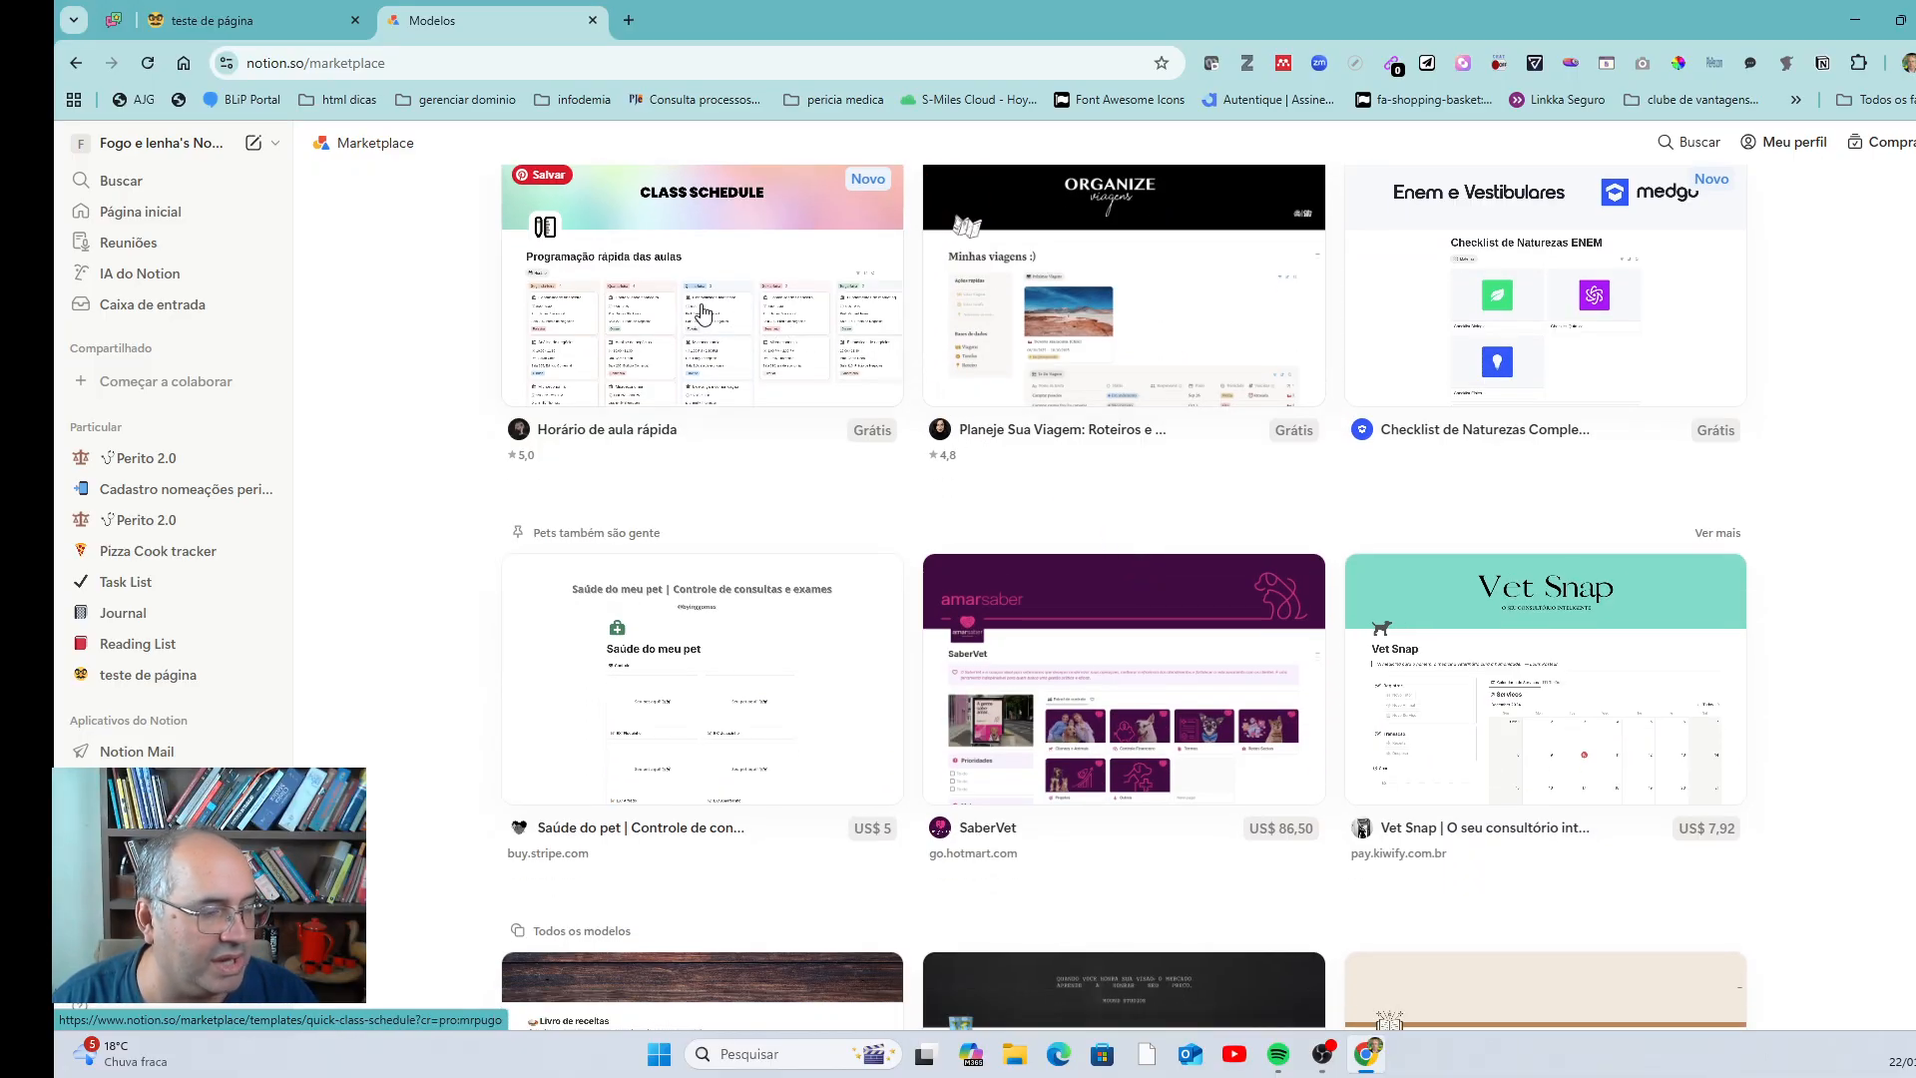
{"action": "scroll", "coordinate": [699, 315], "scroll_direction": "down", "scroll_amount": 1}
{"action": "scroll", "coordinate": [697, 320], "scroll_direction": "down", "scroll_amount": 1}
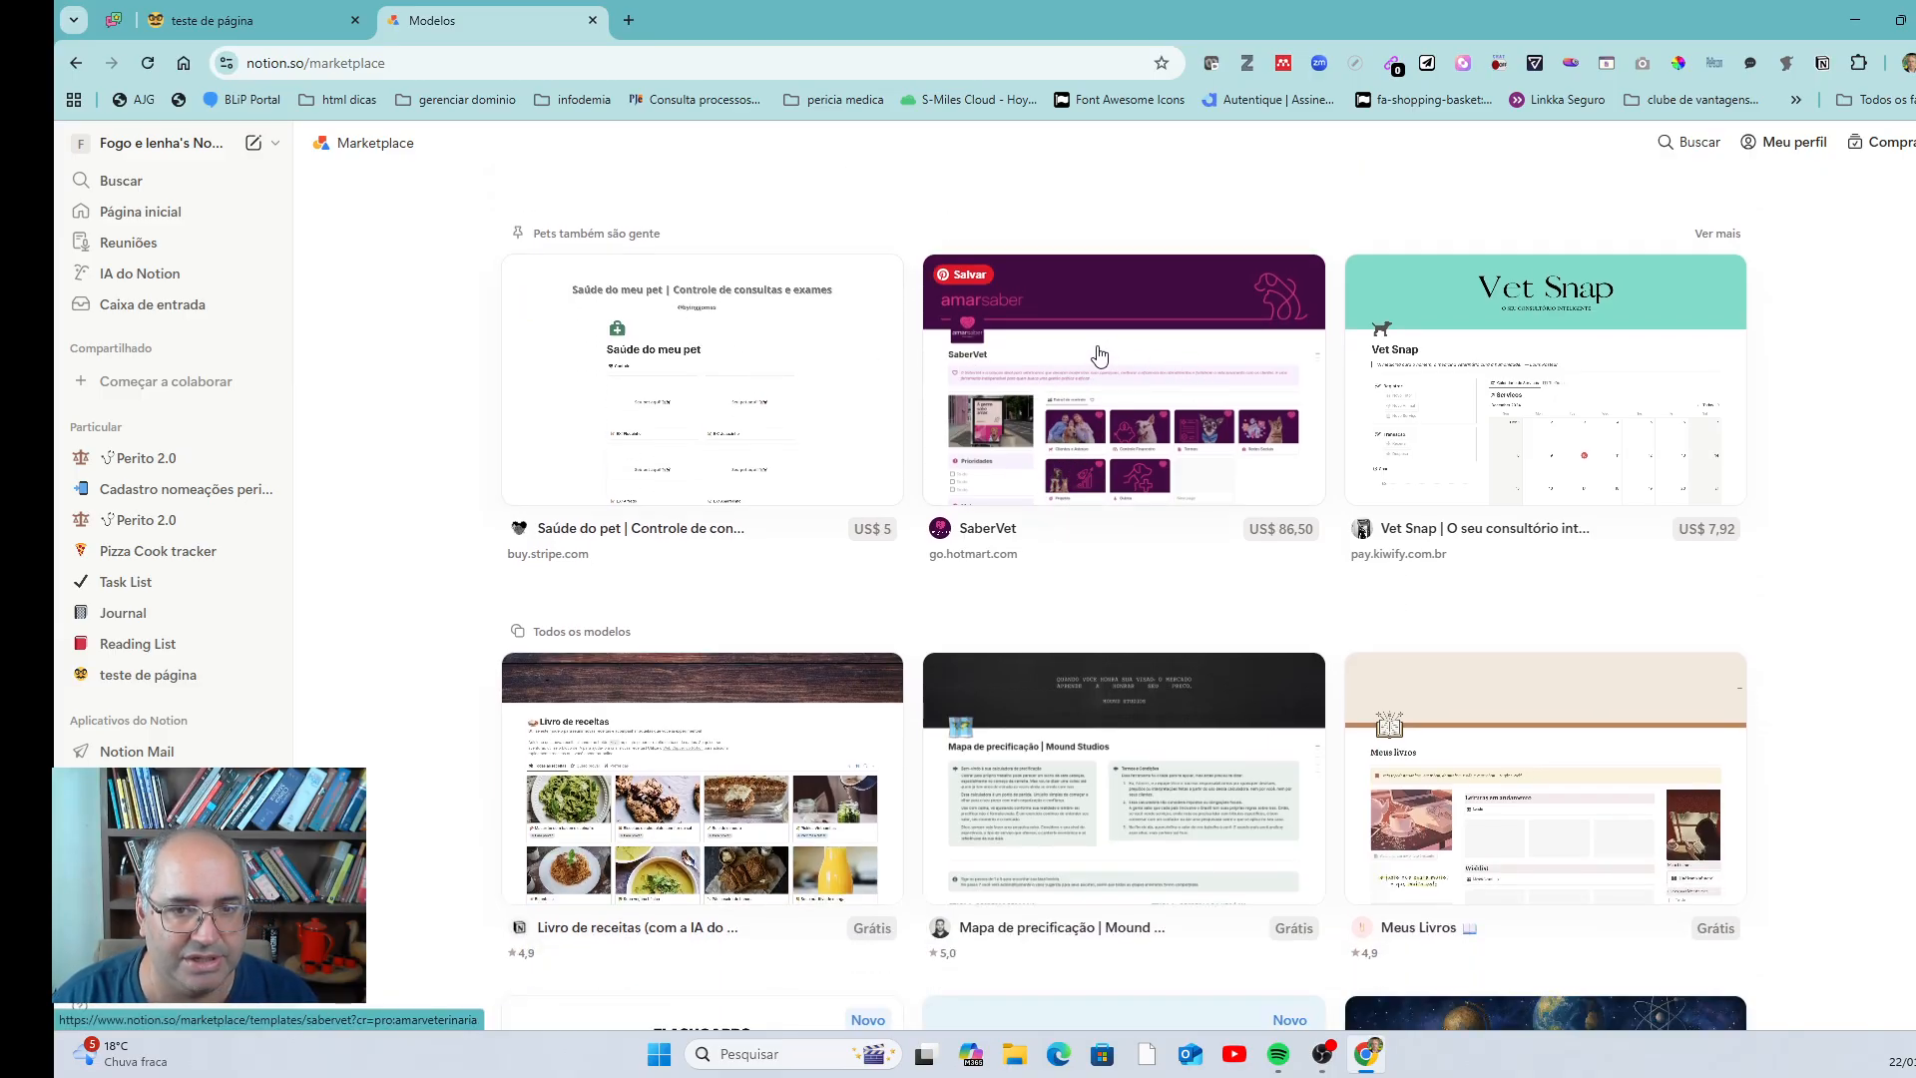
{"action": "scroll", "coordinate": [1095, 355], "scroll_direction": "down", "scroll_amount": 2}
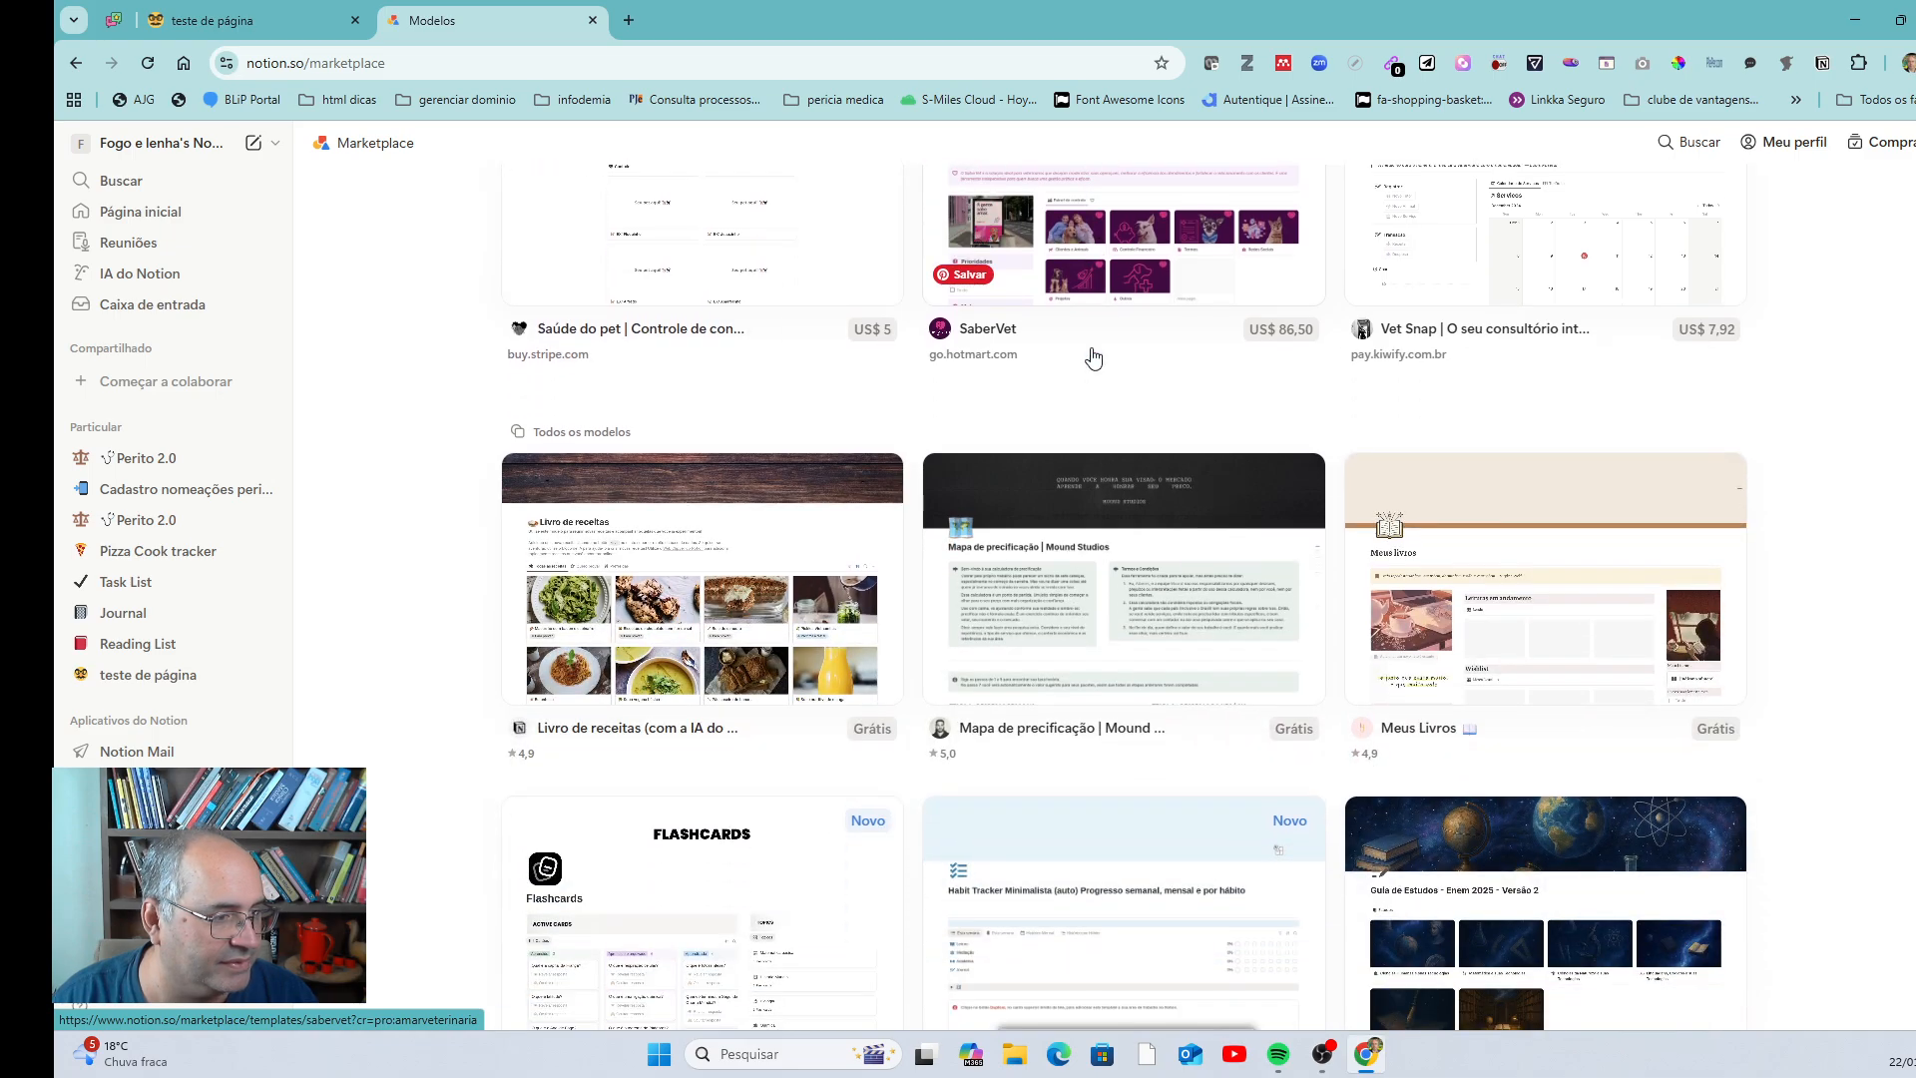
{"action": "scroll", "coordinate": [1095, 355], "scroll_direction": "down", "scroll_amount": 3}
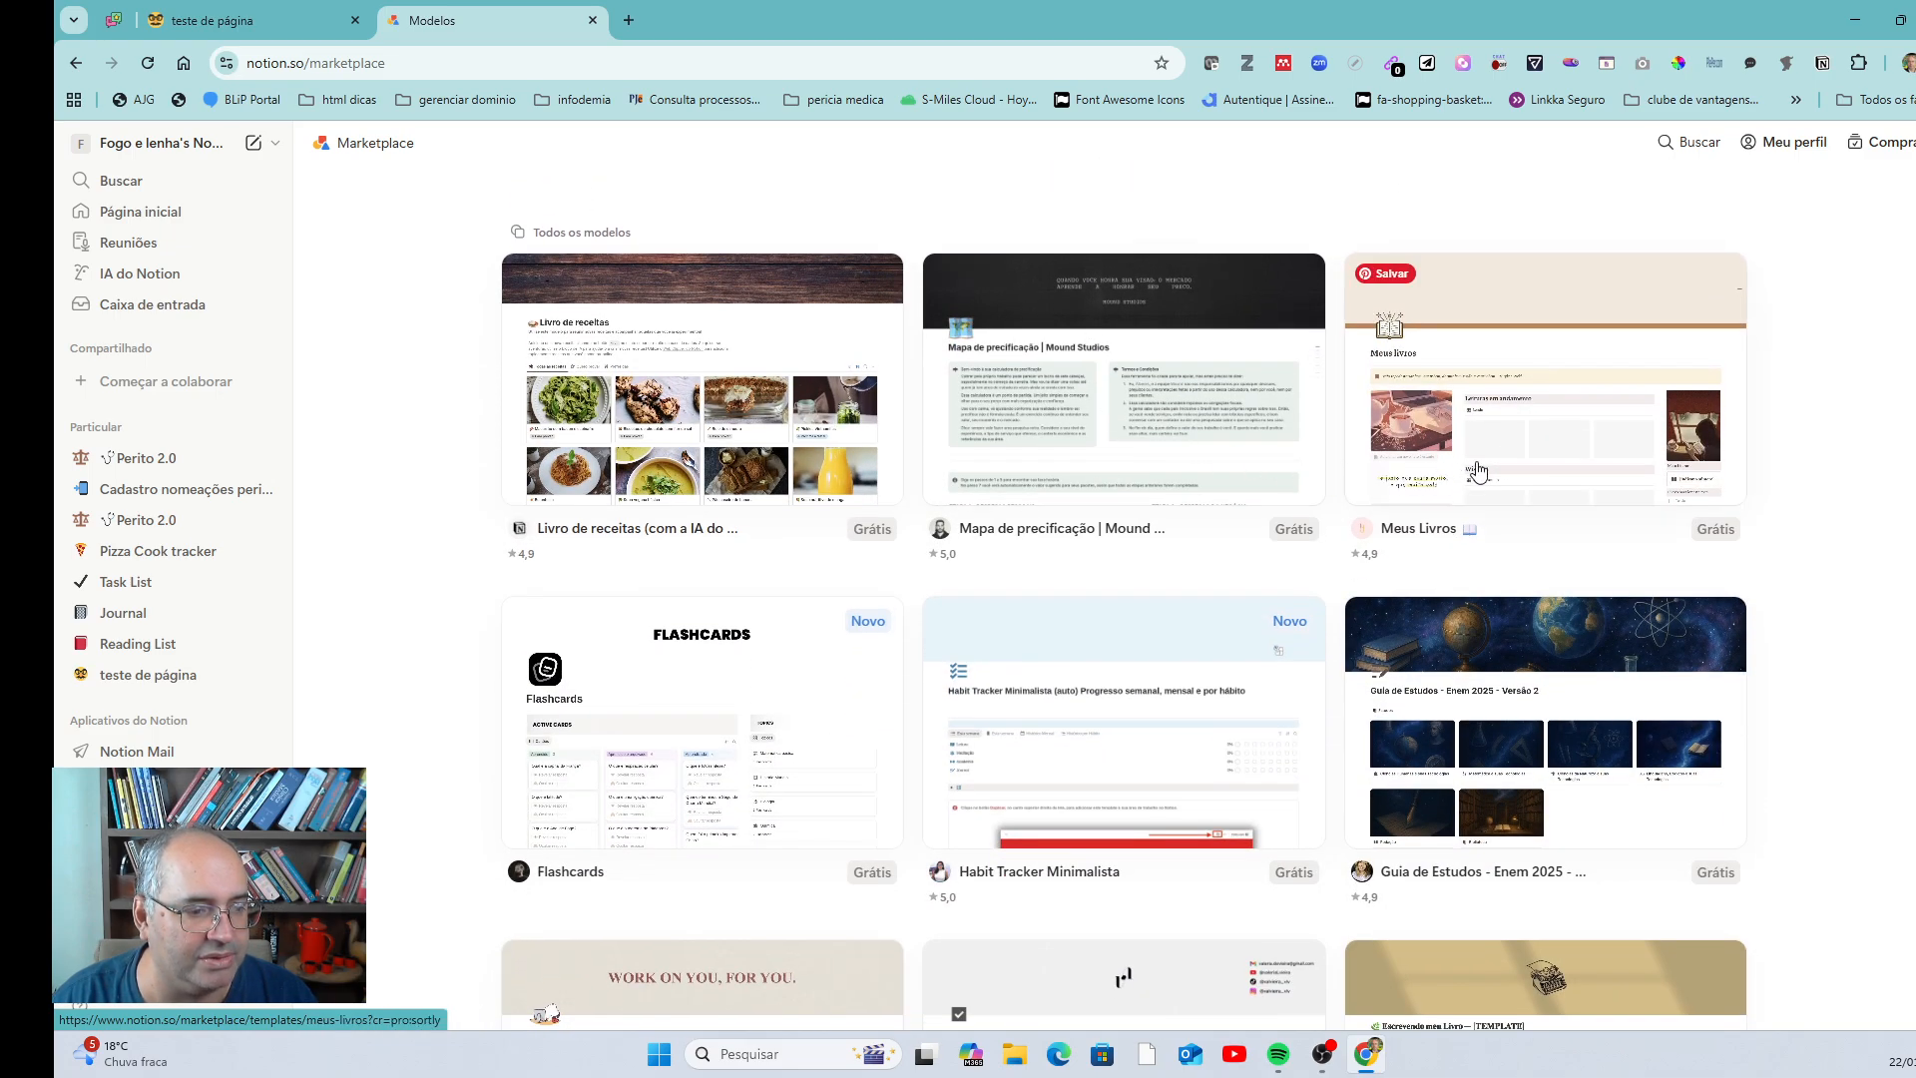
{"action": "scroll", "coordinate": [1502, 464], "scroll_direction": "down", "scroll_amount": 1}
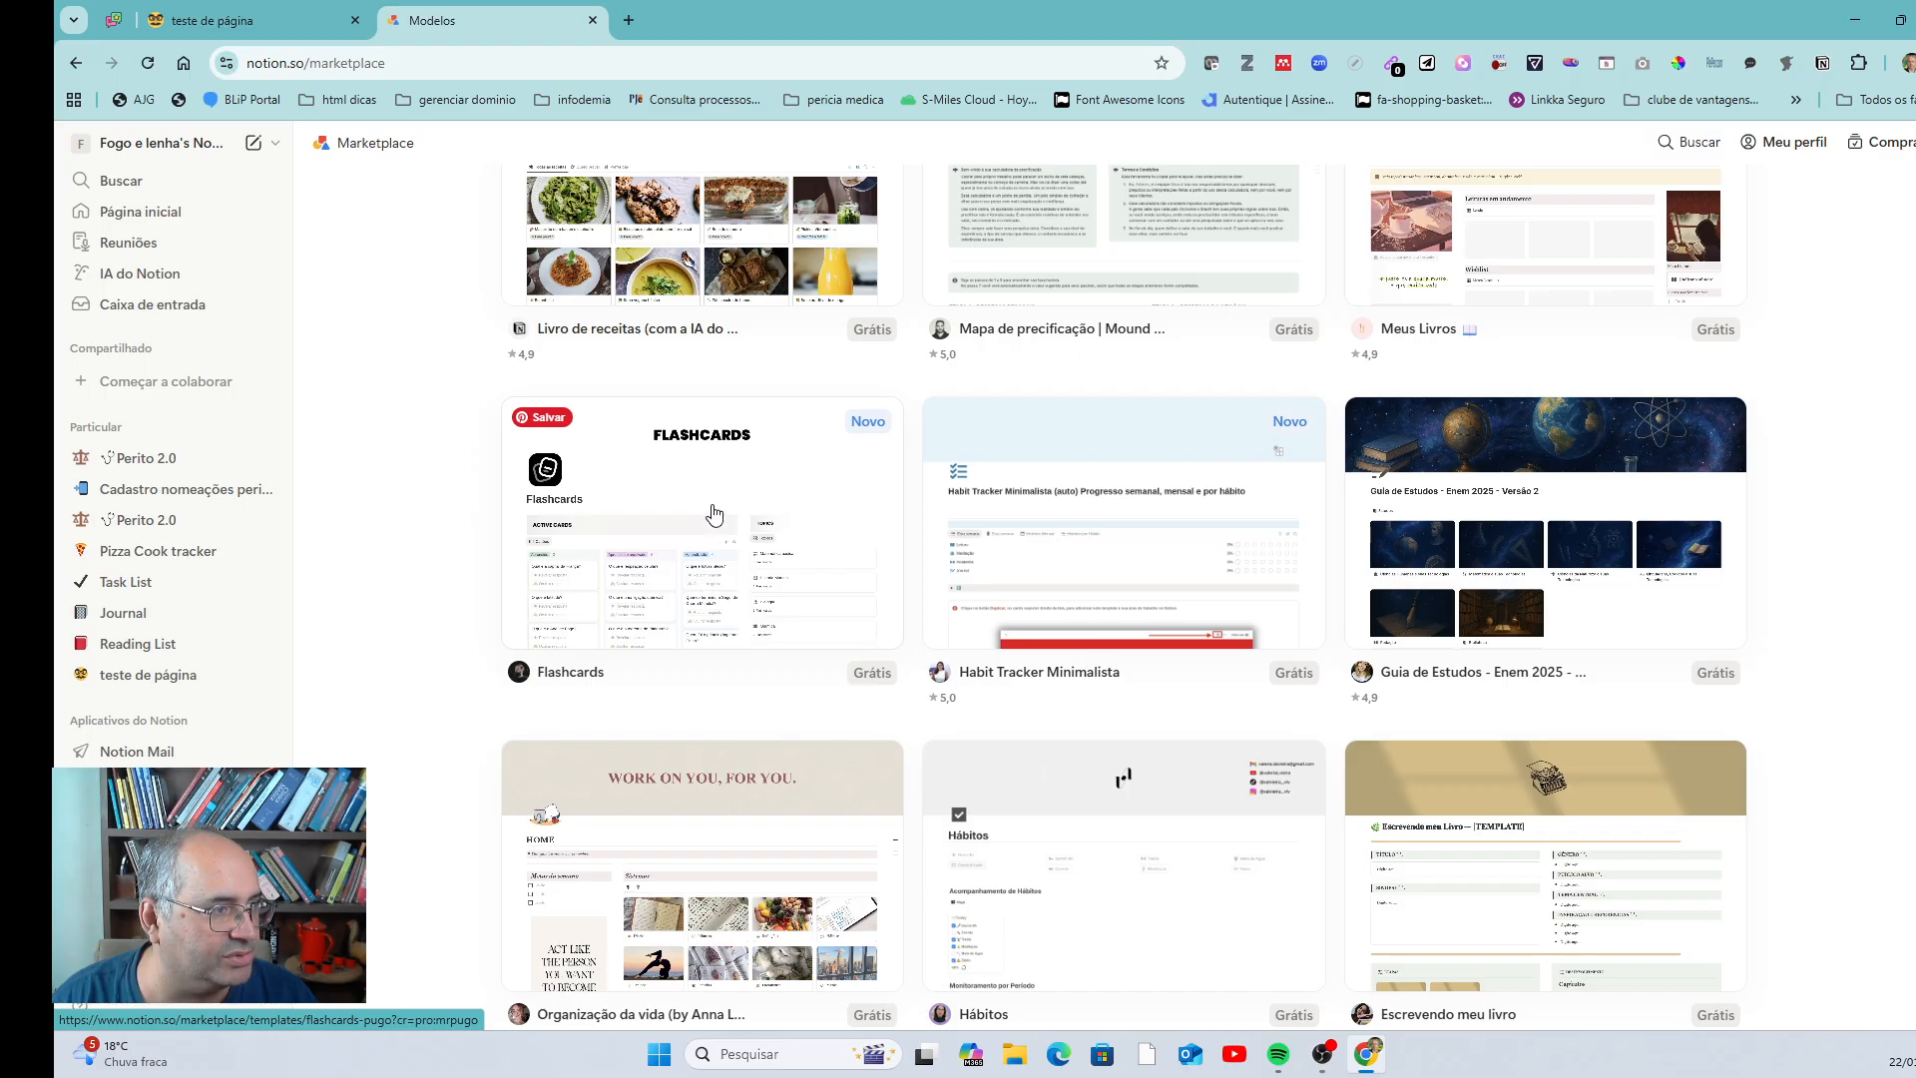
{"action": "scroll", "coordinate": [705, 579], "scroll_direction": "up", "scroll_amount": 2}
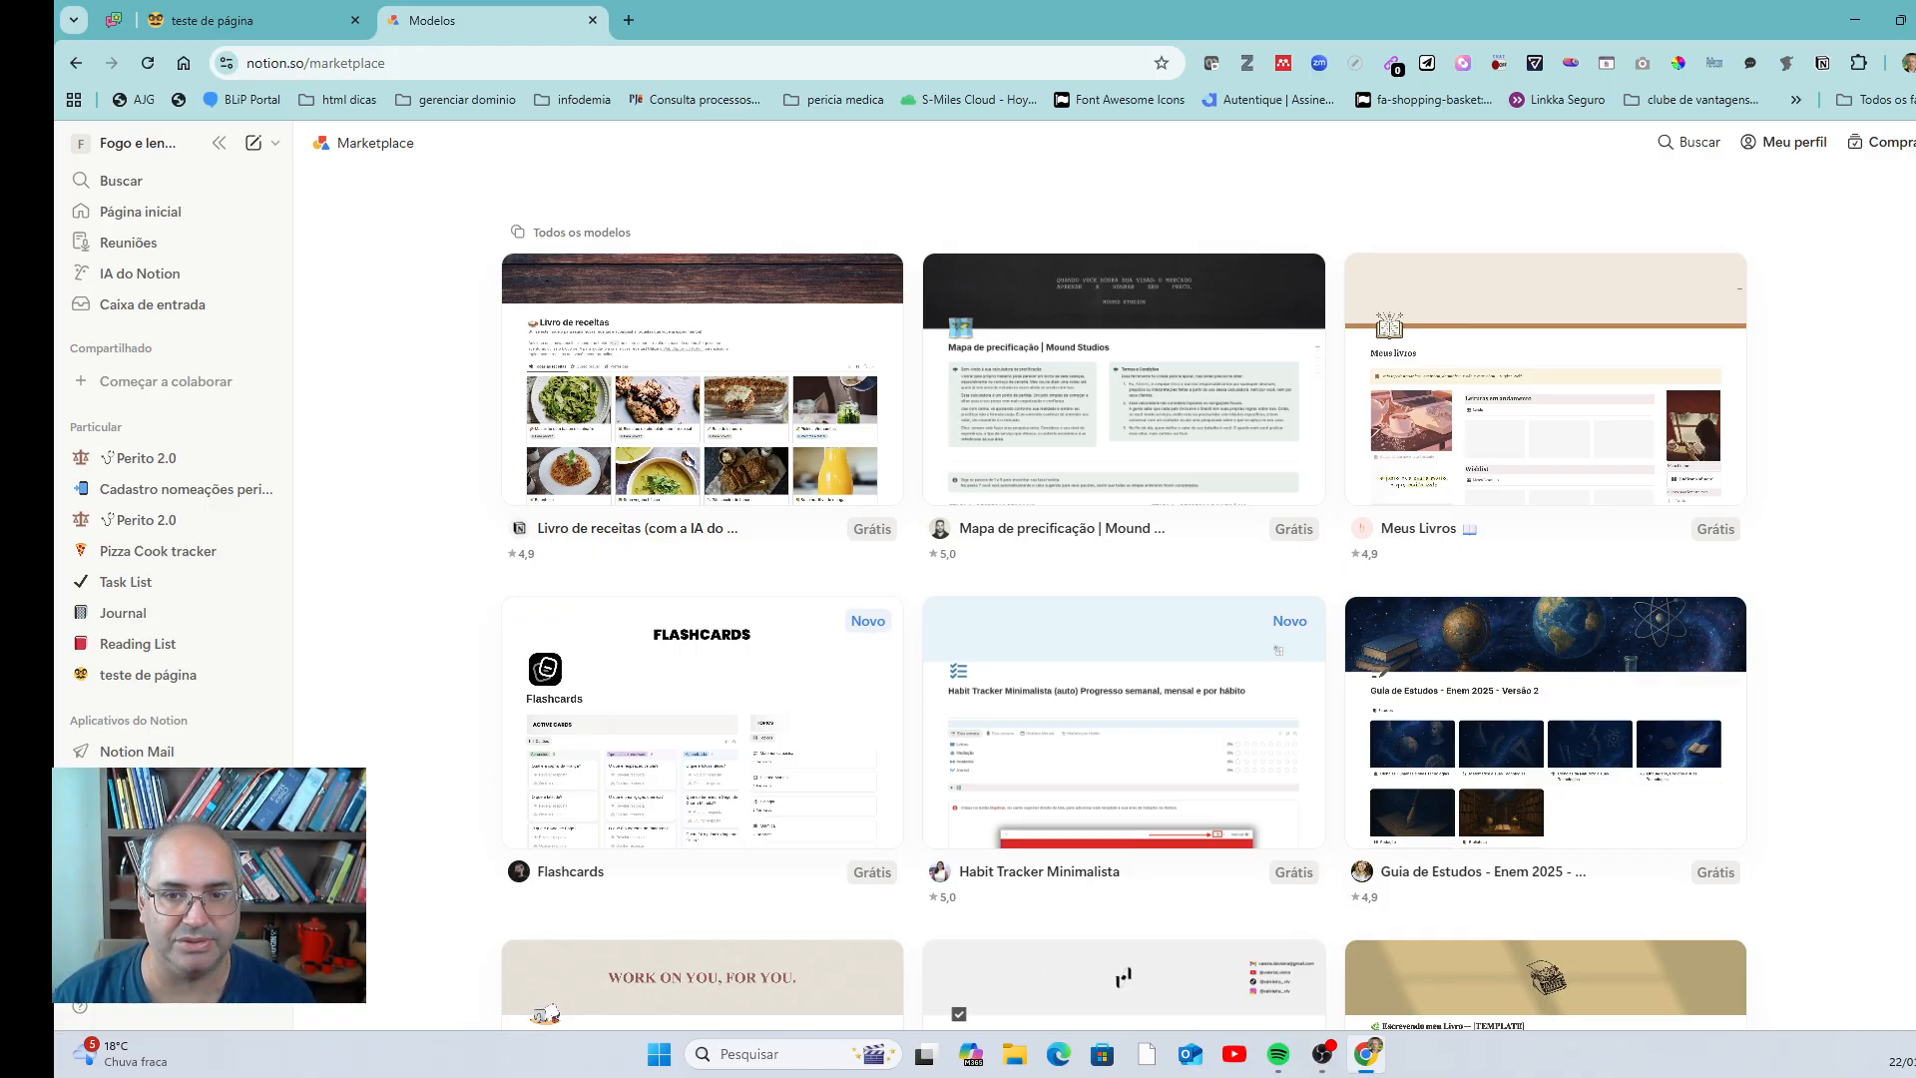
{"action": "scroll", "coordinate": [486, 804], "scroll_direction": "up", "scroll_amount": 6}
{"action": "scroll", "coordinate": [748, 726], "scroll_direction": "down", "scroll_amount": 6}
{"action": "scroll", "coordinate": [768, 678], "scroll_direction": "up", "scroll_amount": 20}
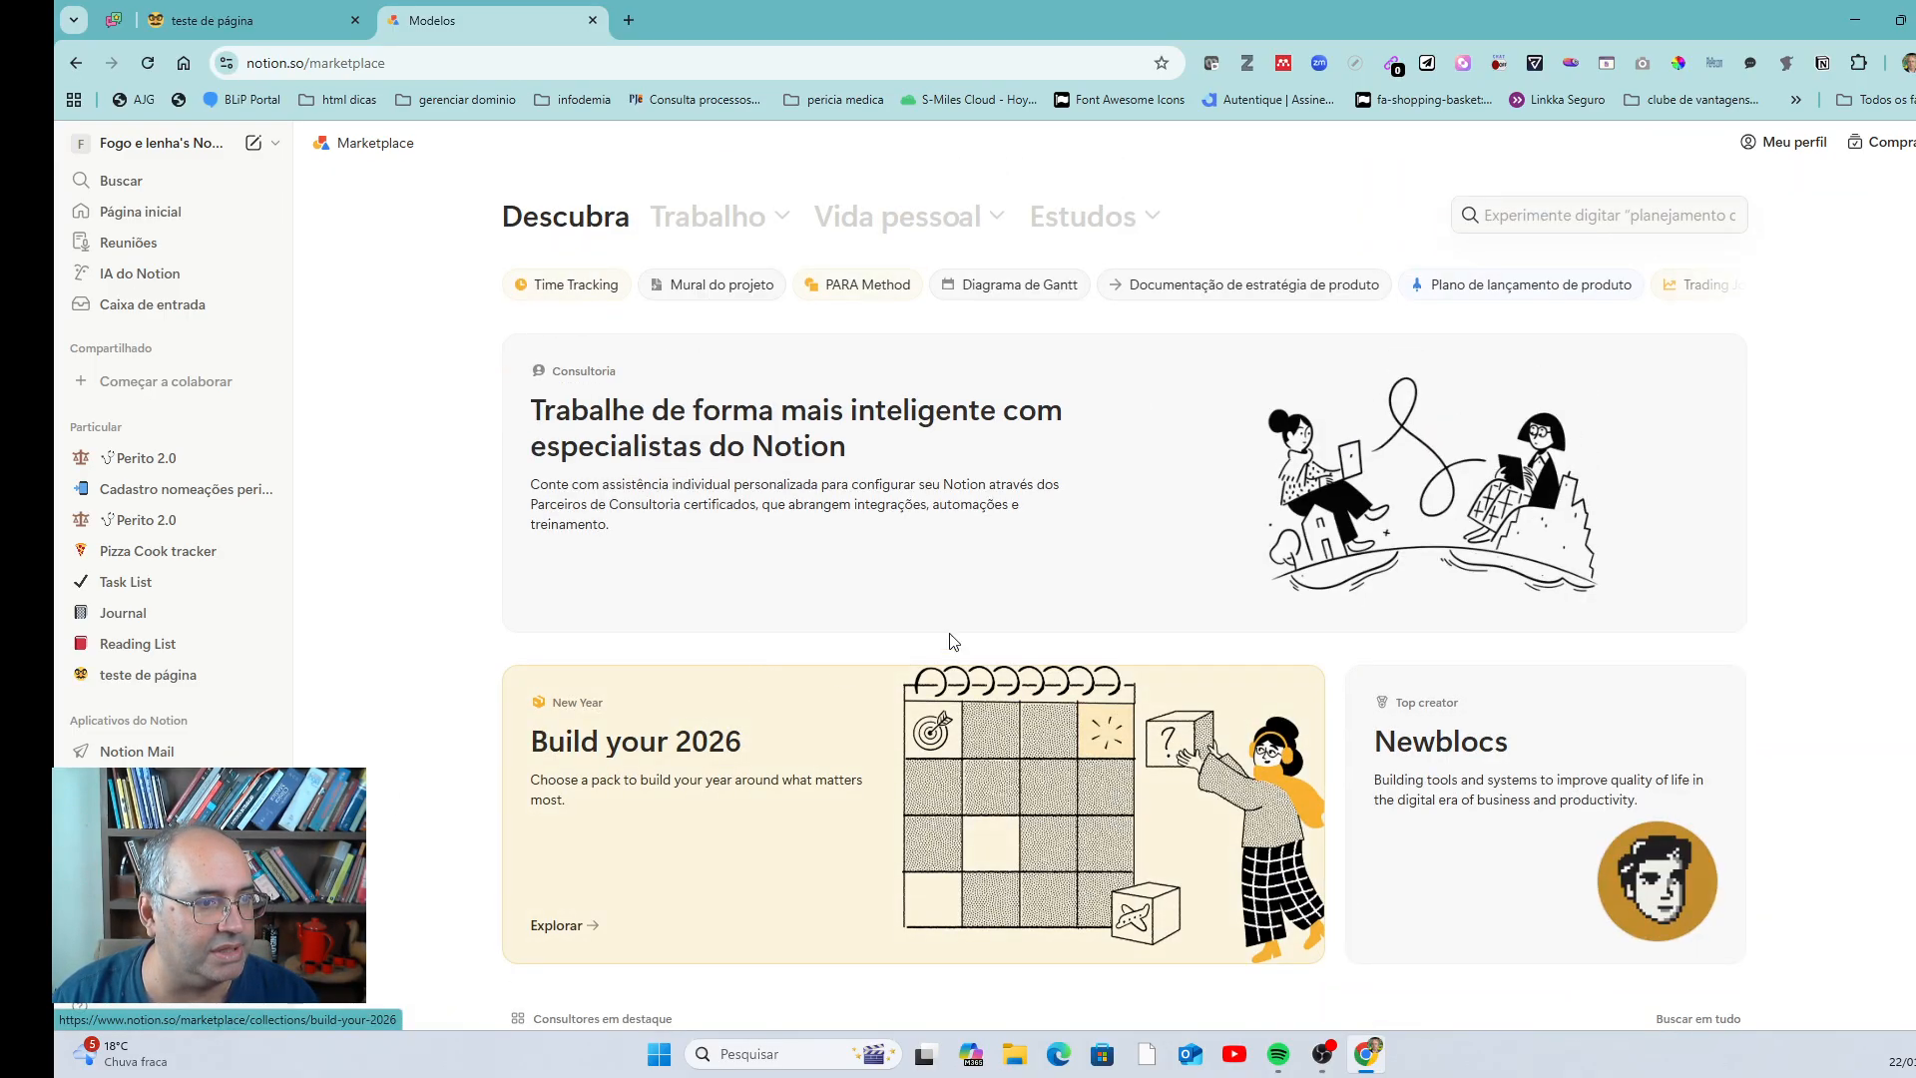
- Search the Marketplace for "veridicu" and open the Veridicus I.A. template's detail page
{"action": "left_click", "coordinate": [1546, 221]}
{"action": "type", "text": "veridicu"}
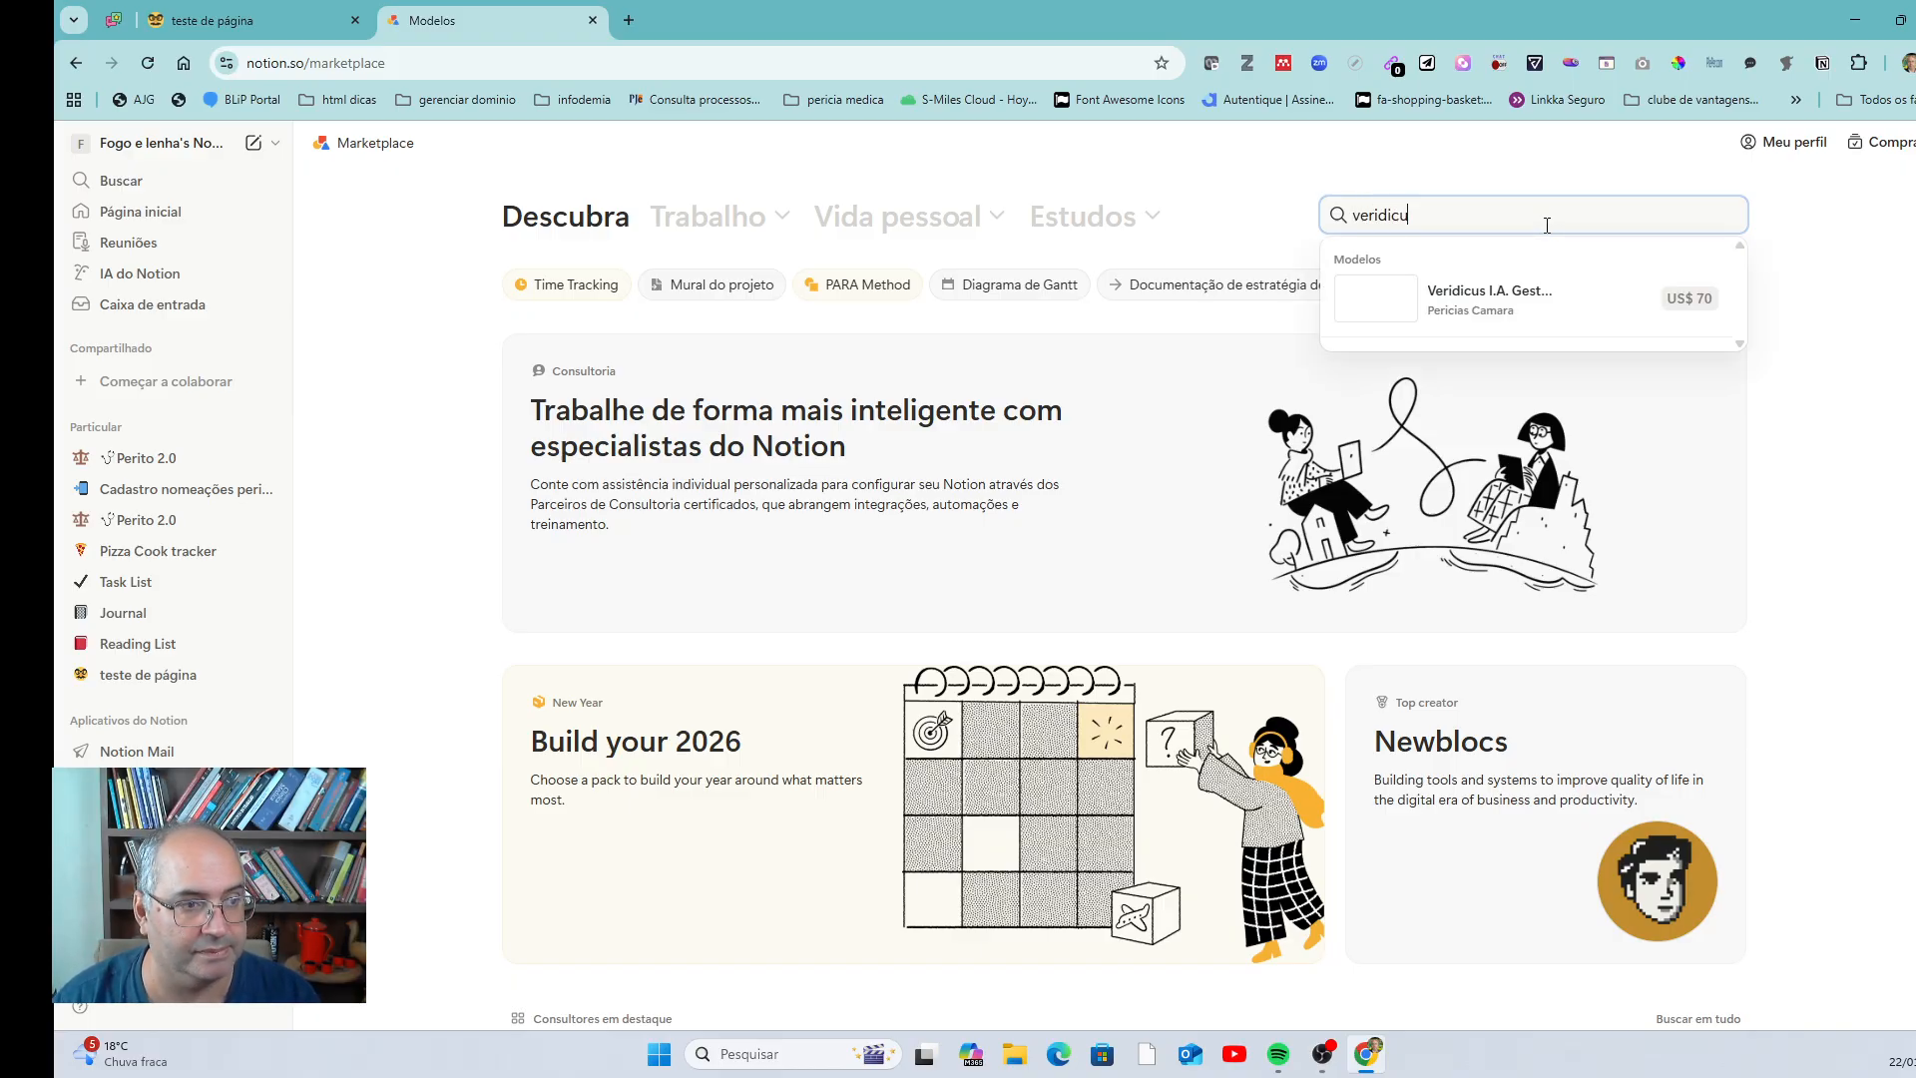
{"action": "left_click", "coordinate": [1529, 304]}
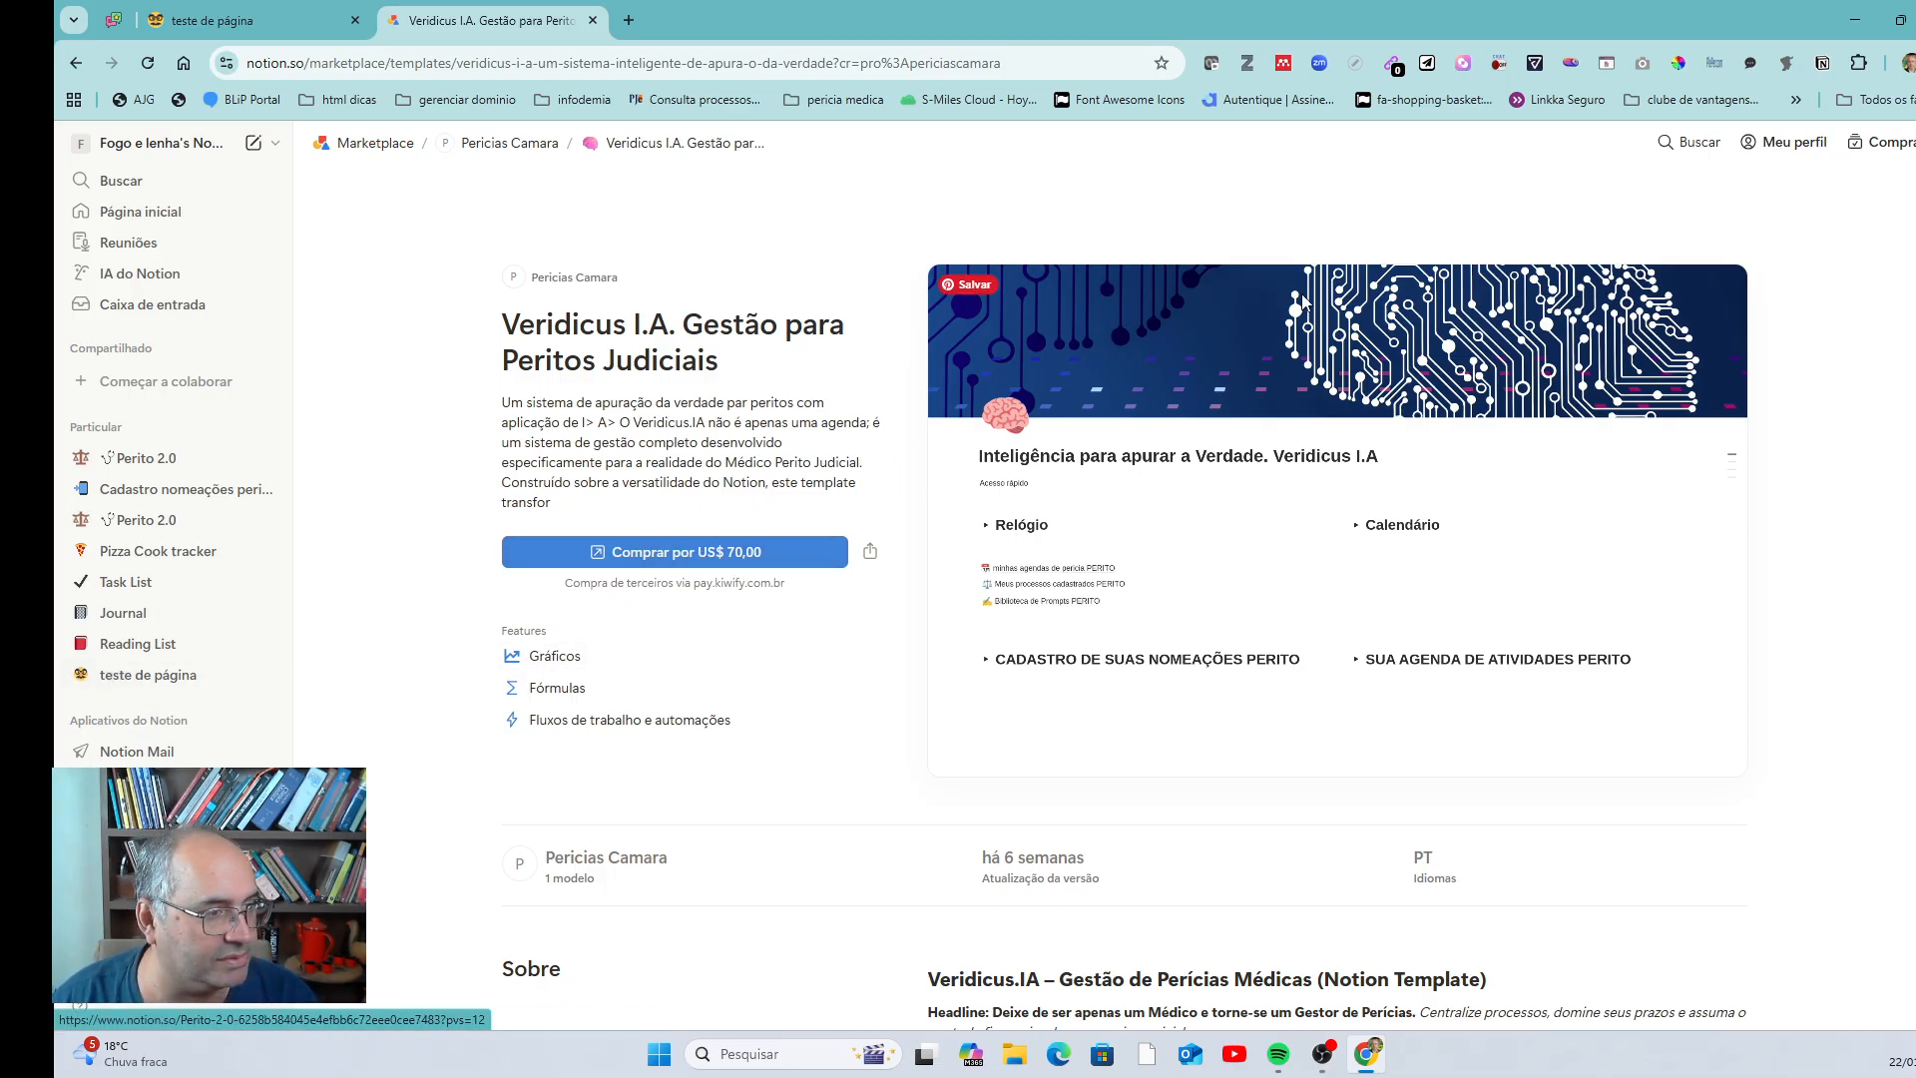
- Return to the page "teste de página" and turn off its full-width layout (Largura completa)
{"action": "left_click", "coordinate": [165, 676]}
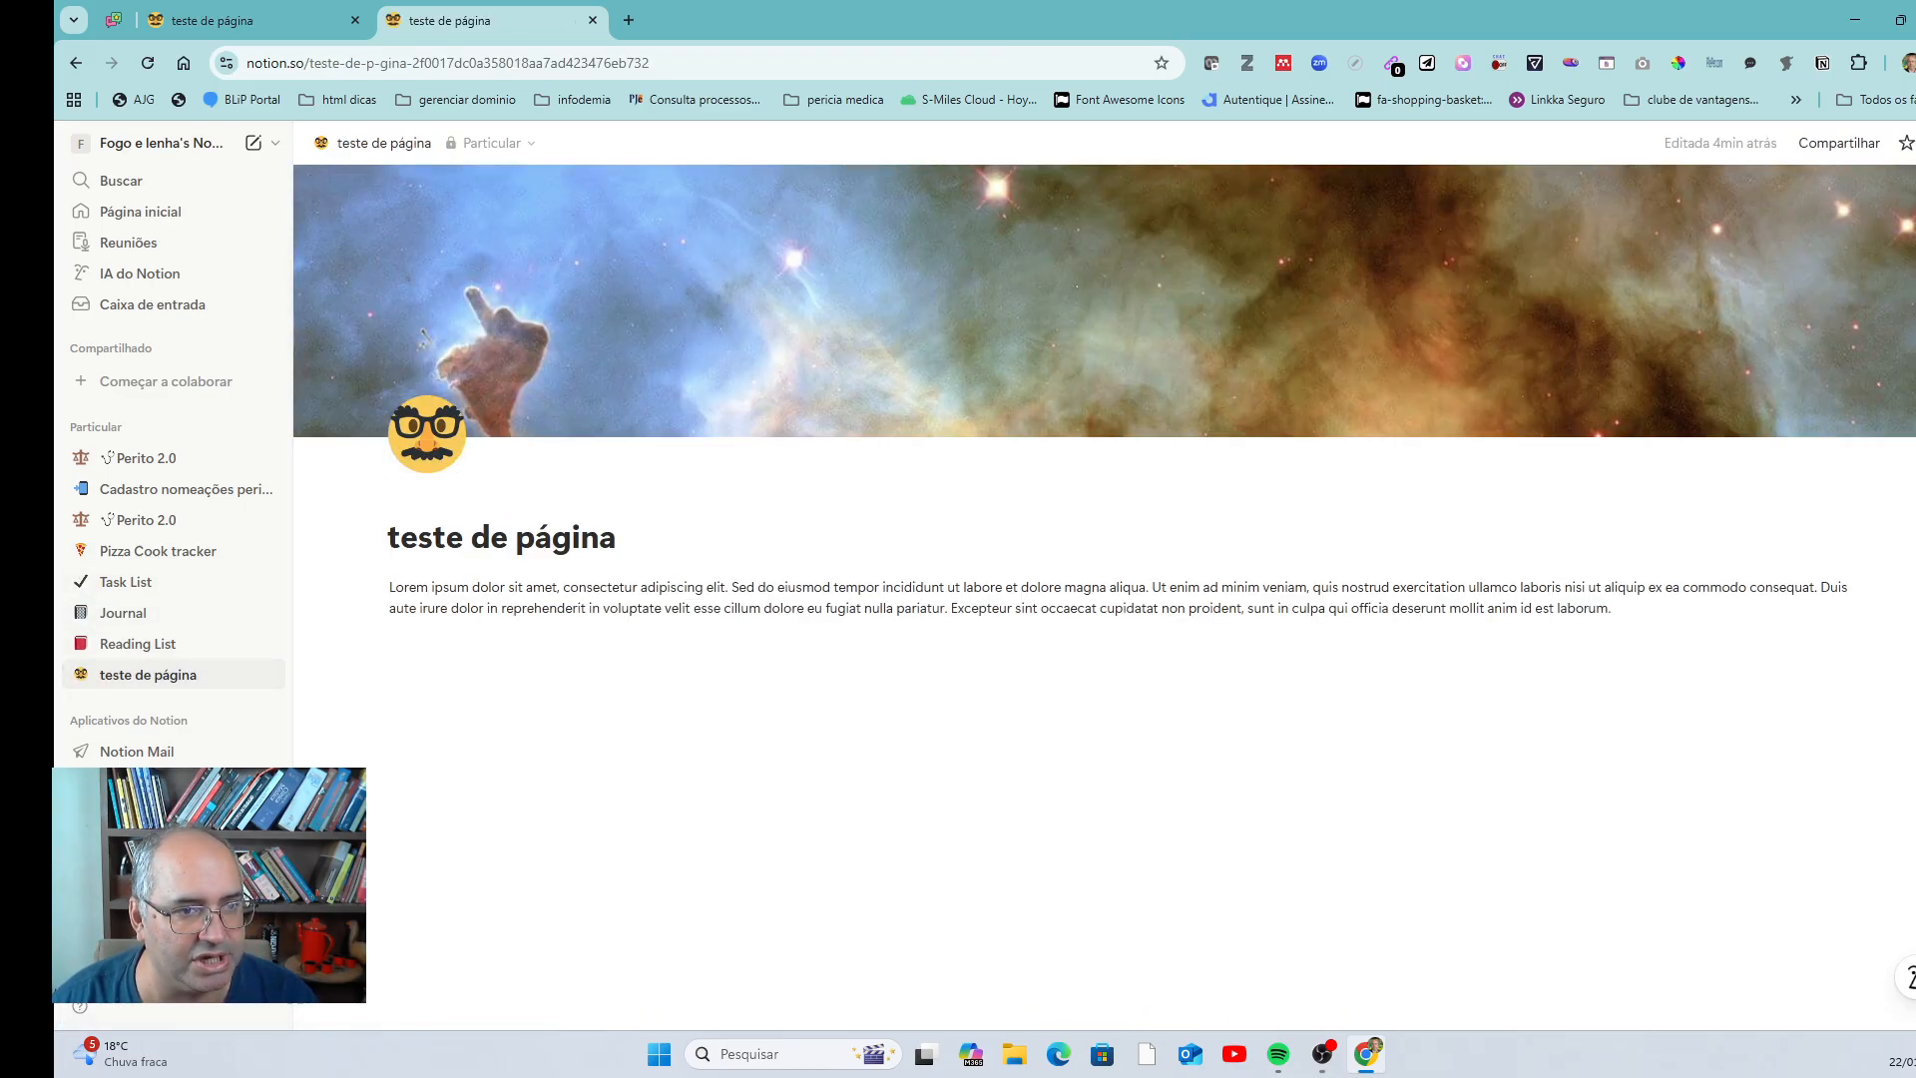
{"action": "left_click", "coordinate": [1912, 142]}
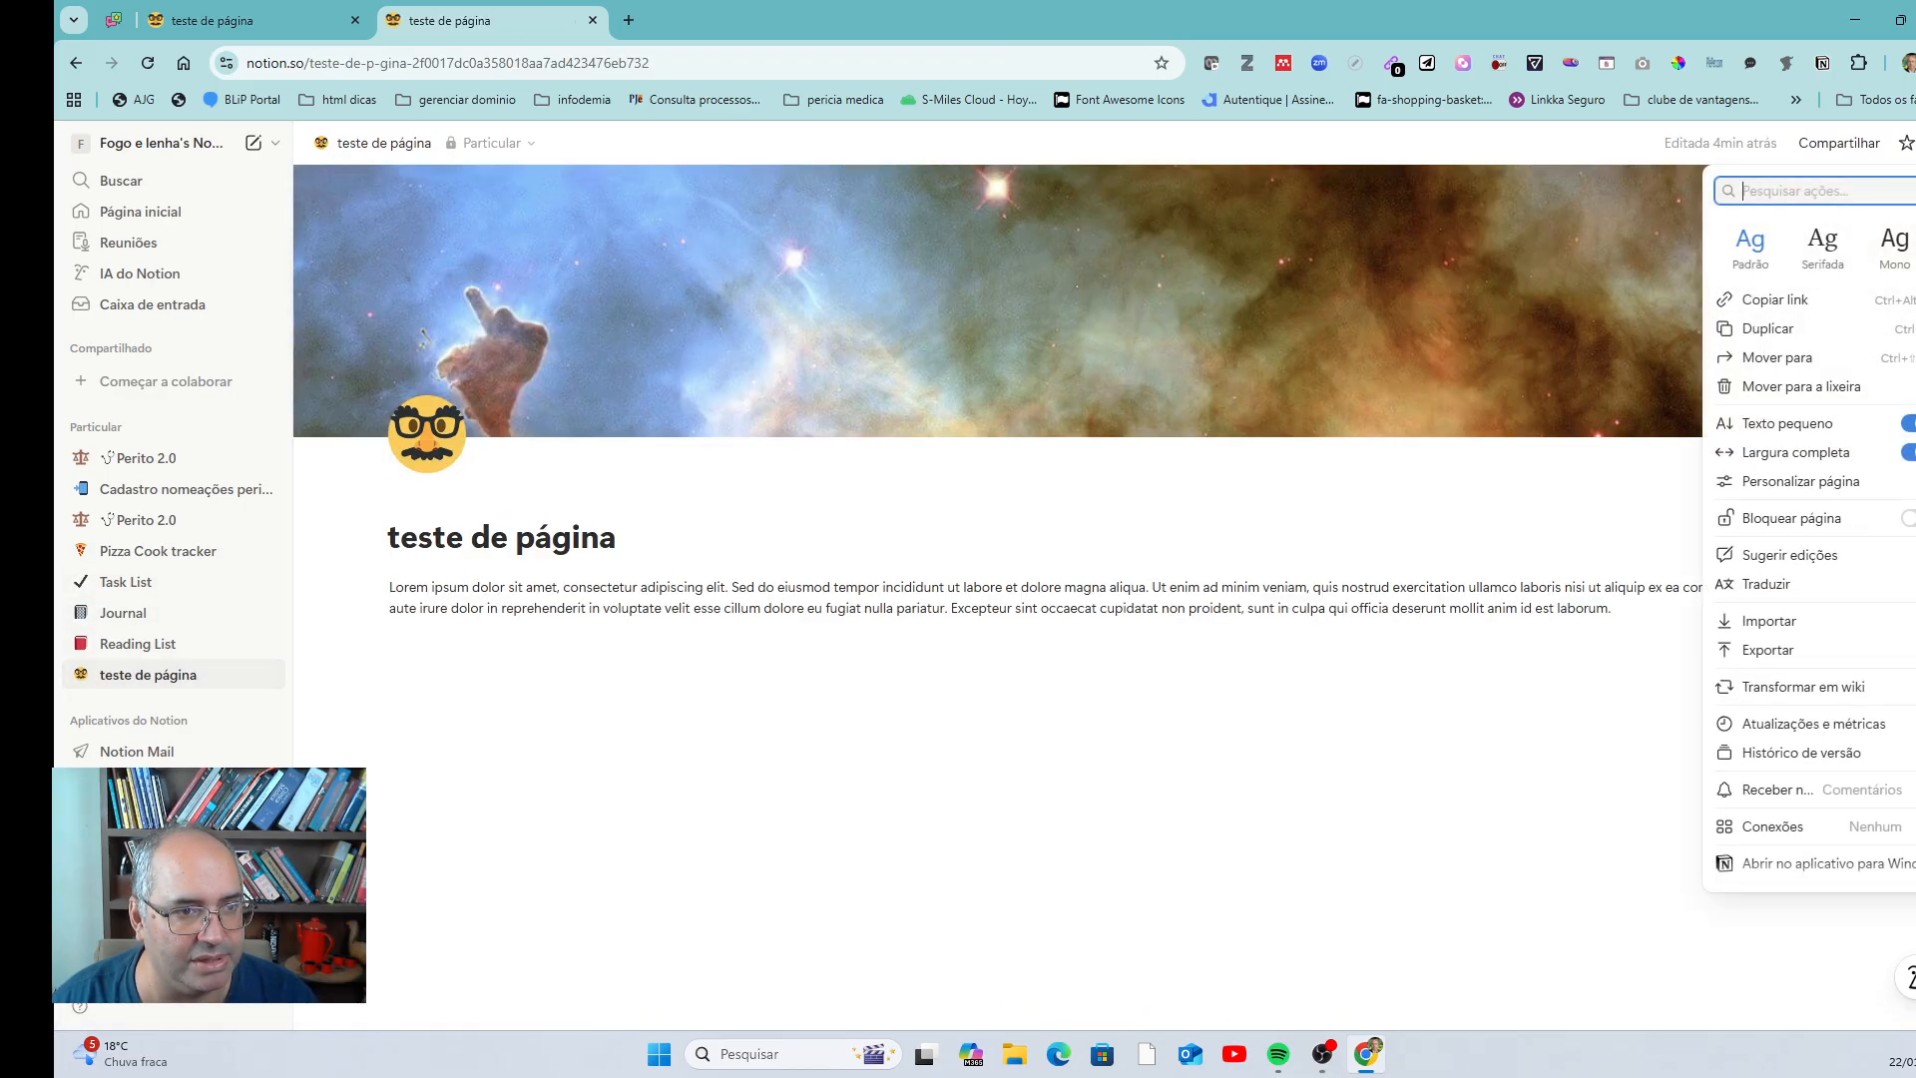
{"action": "left_click", "coordinate": [1906, 452]}
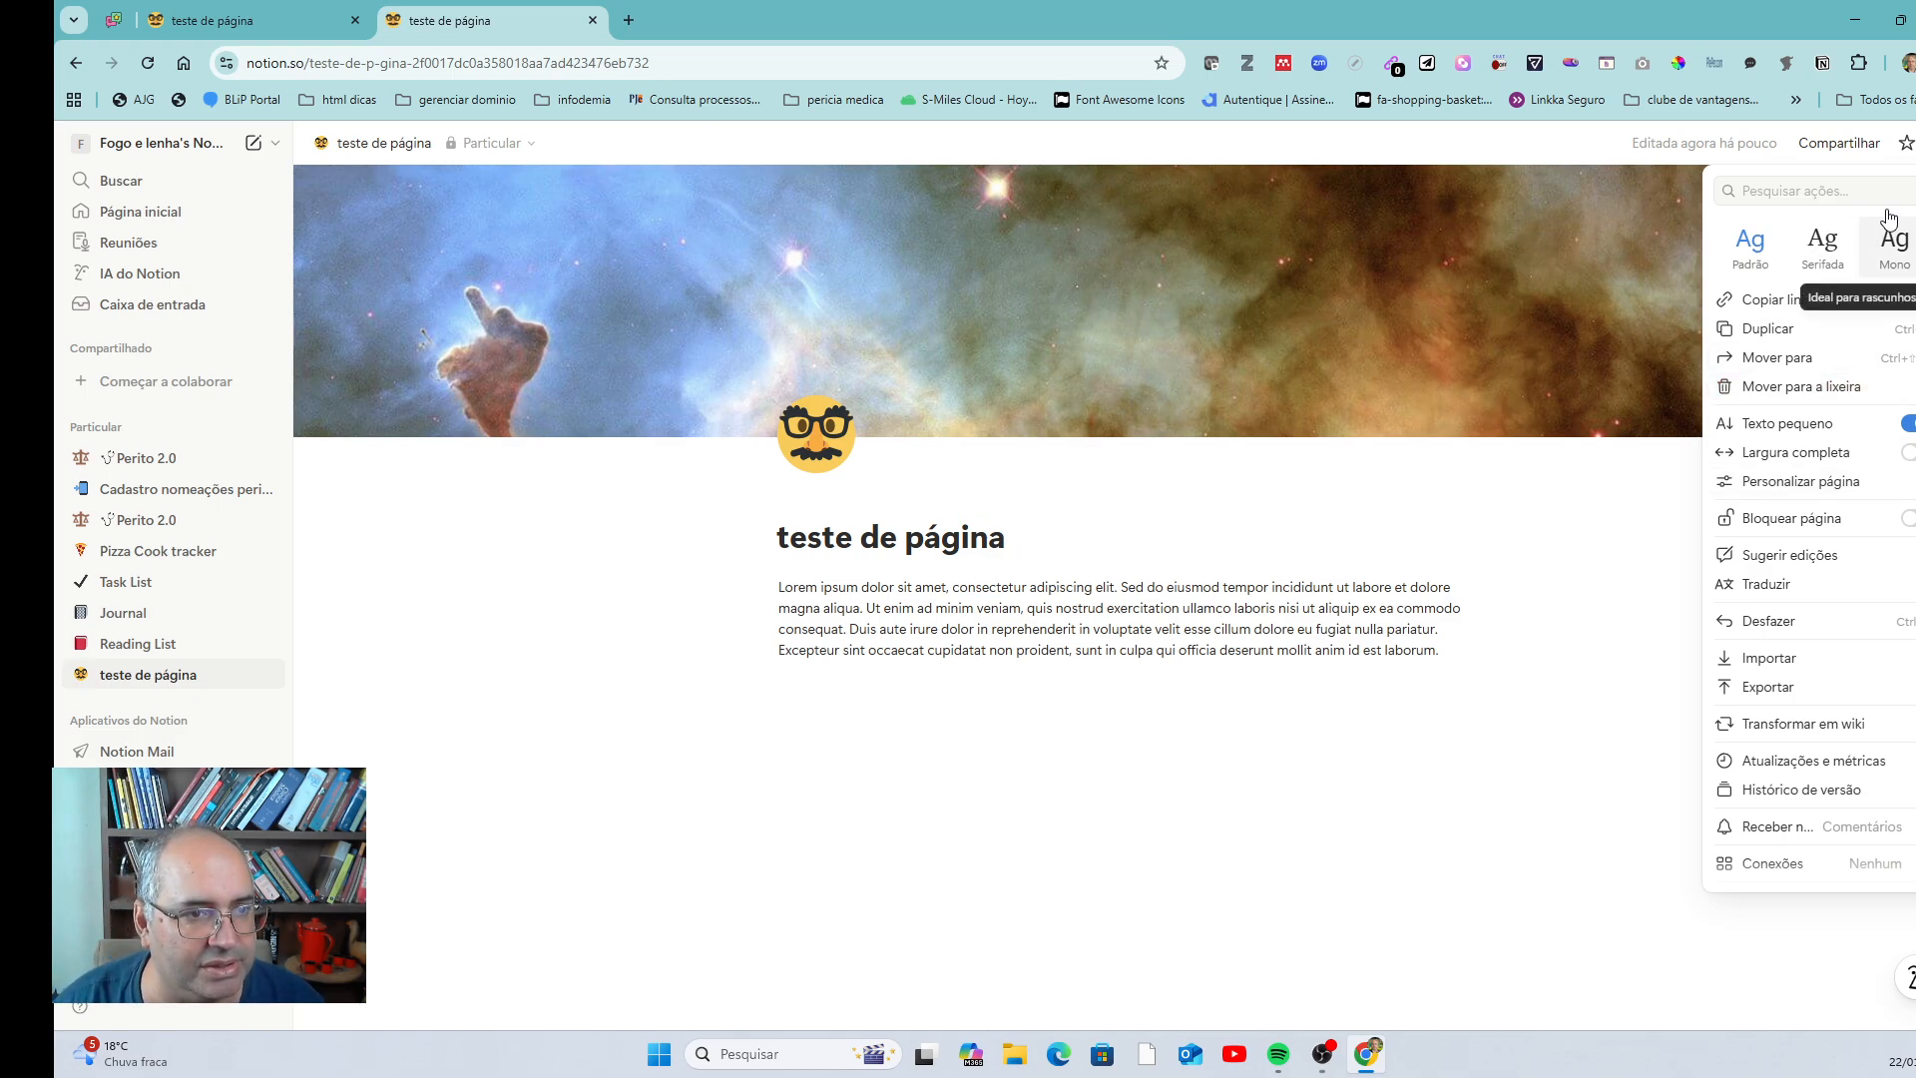
{"action": "left_click", "coordinate": [1595, 469]}
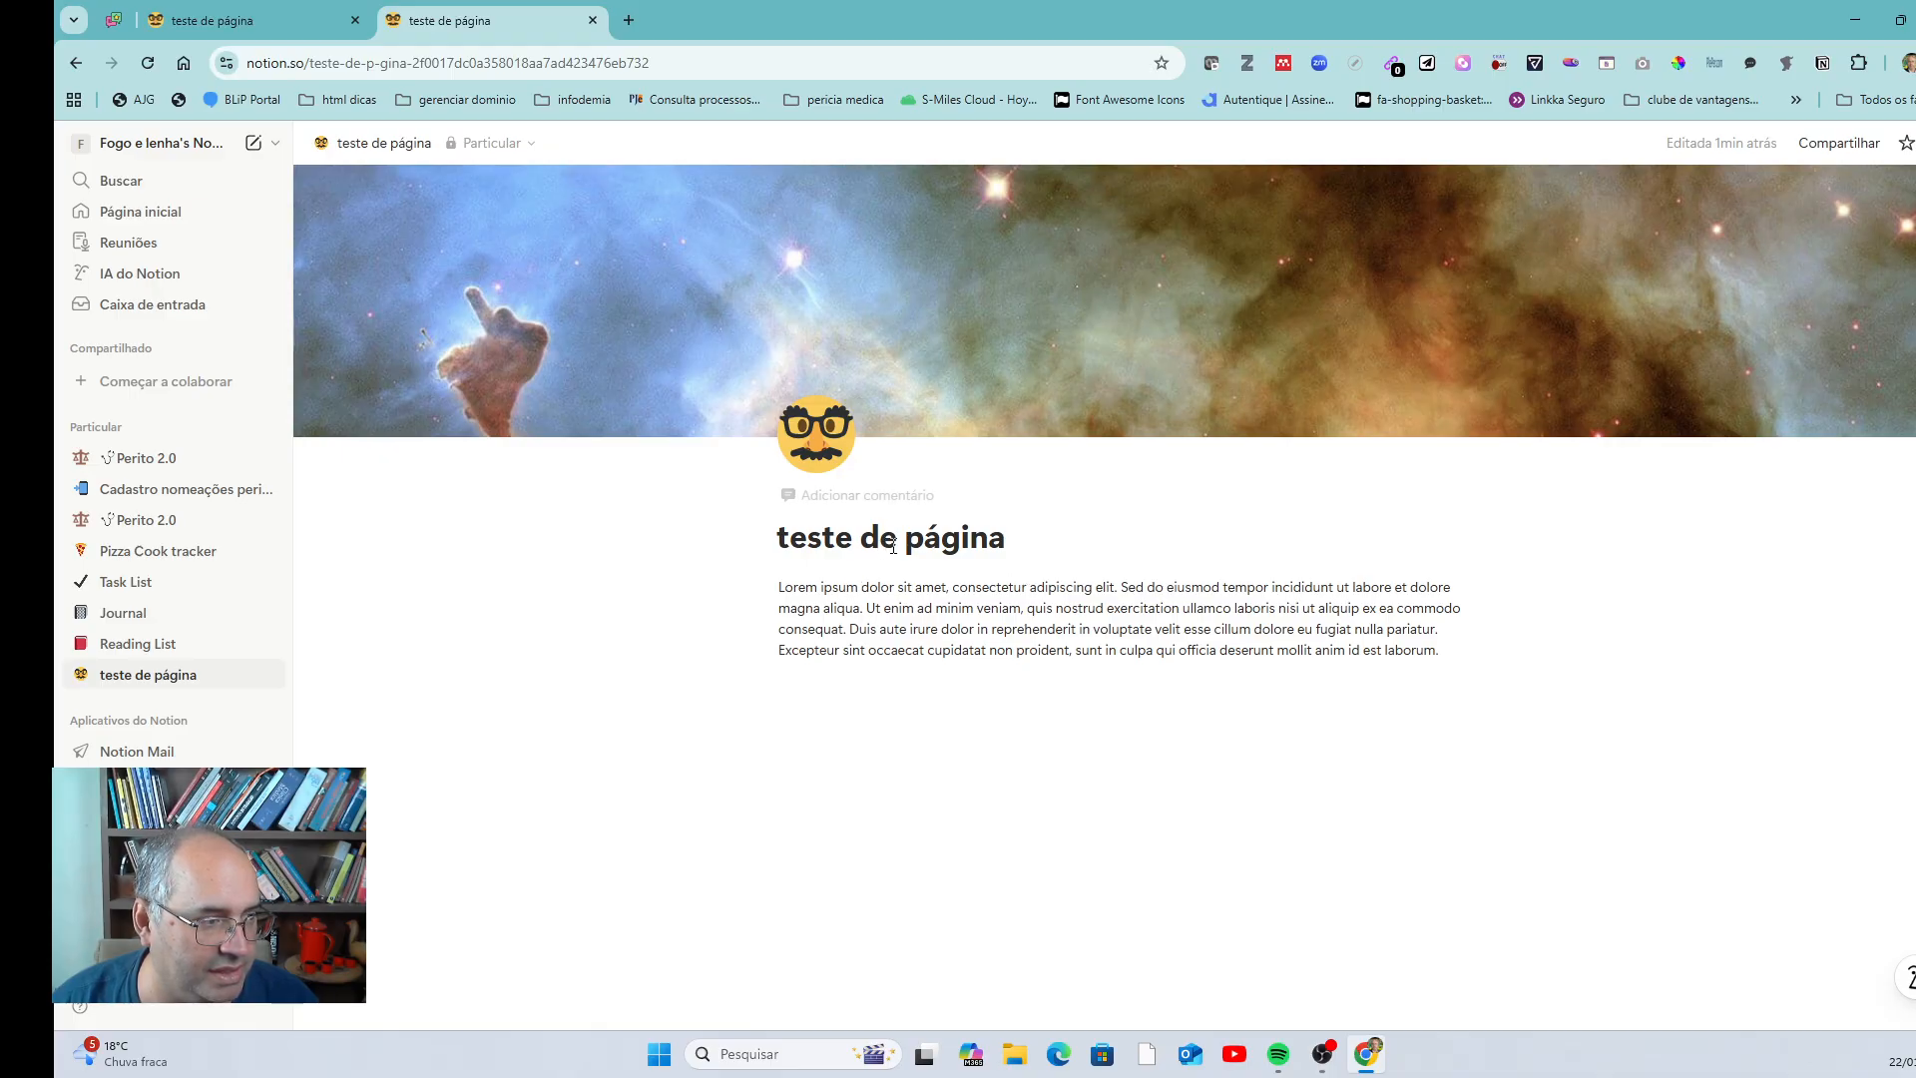
- Insert a divider (Divisor) block directly below the lorem ipsum paragraph
{"action": "left_click", "coordinate": [915, 685]}
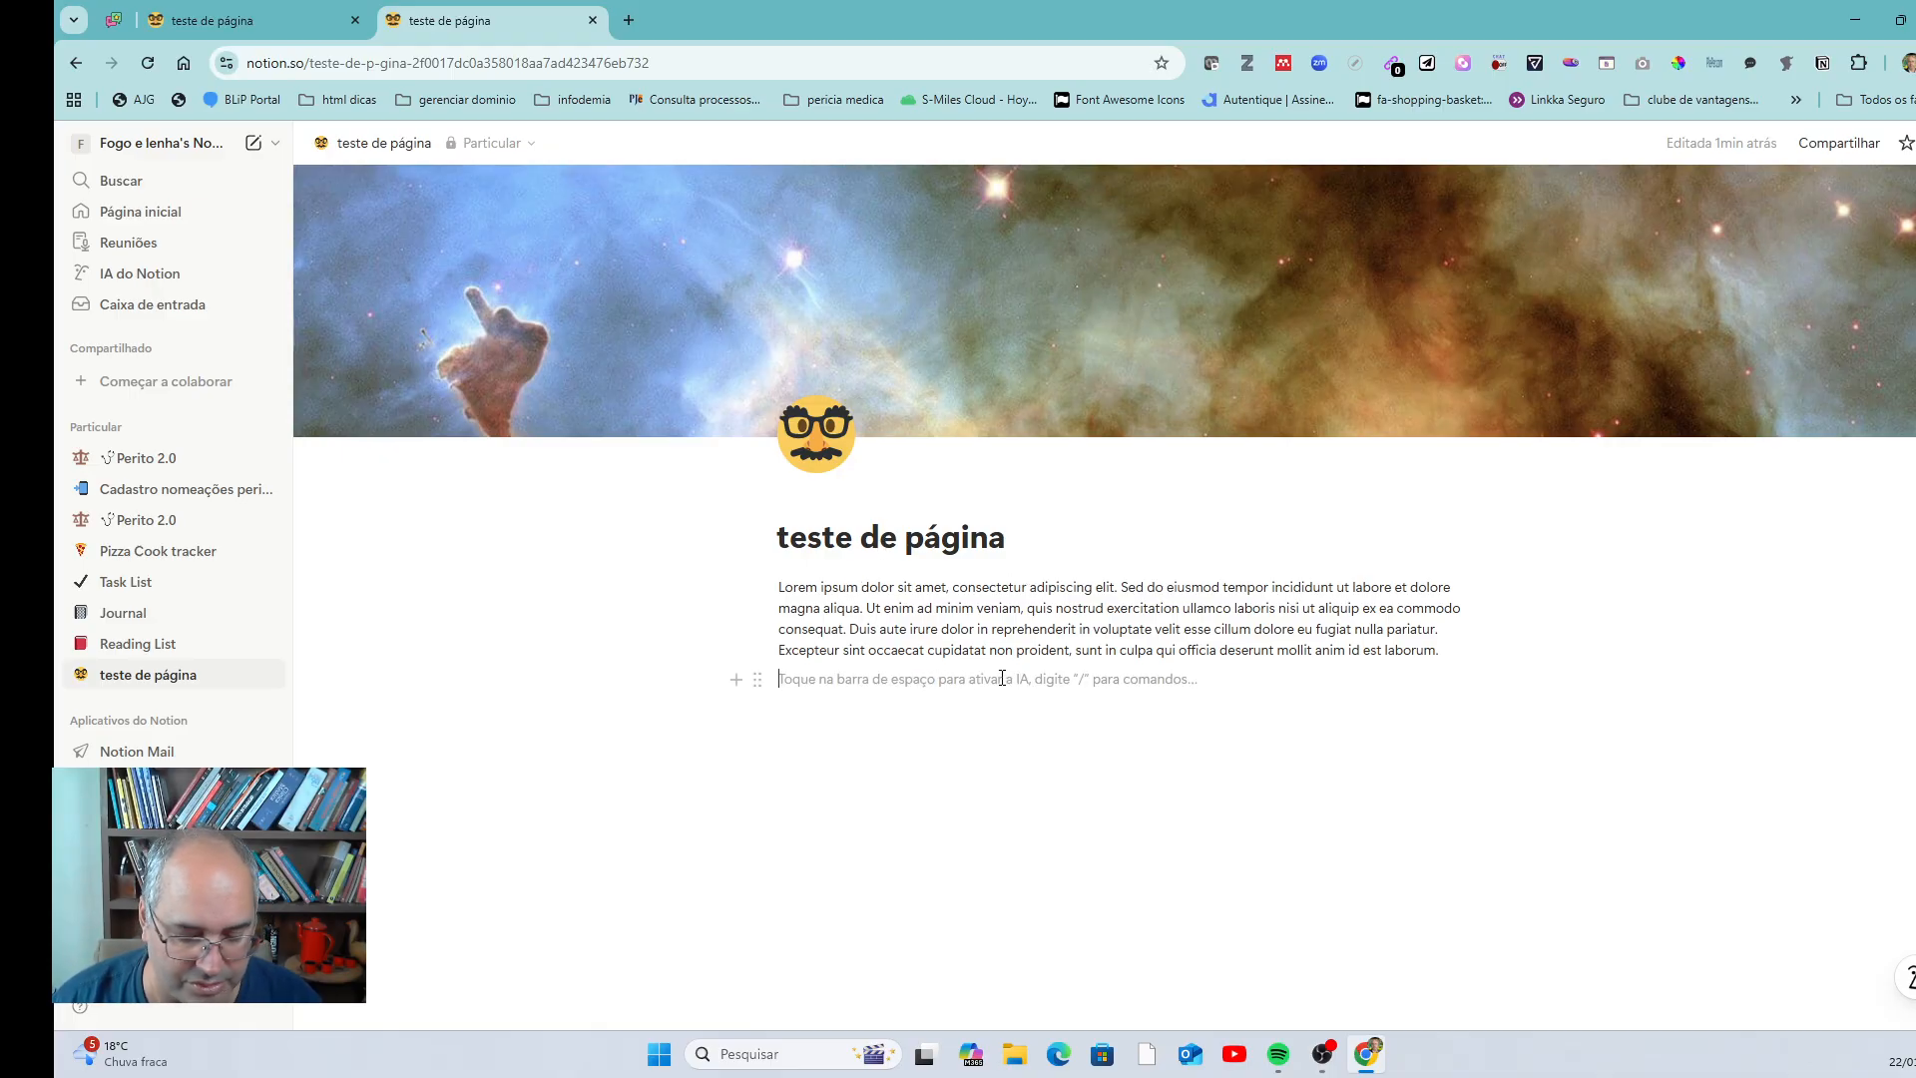
{"action": "type", "text": "/"}
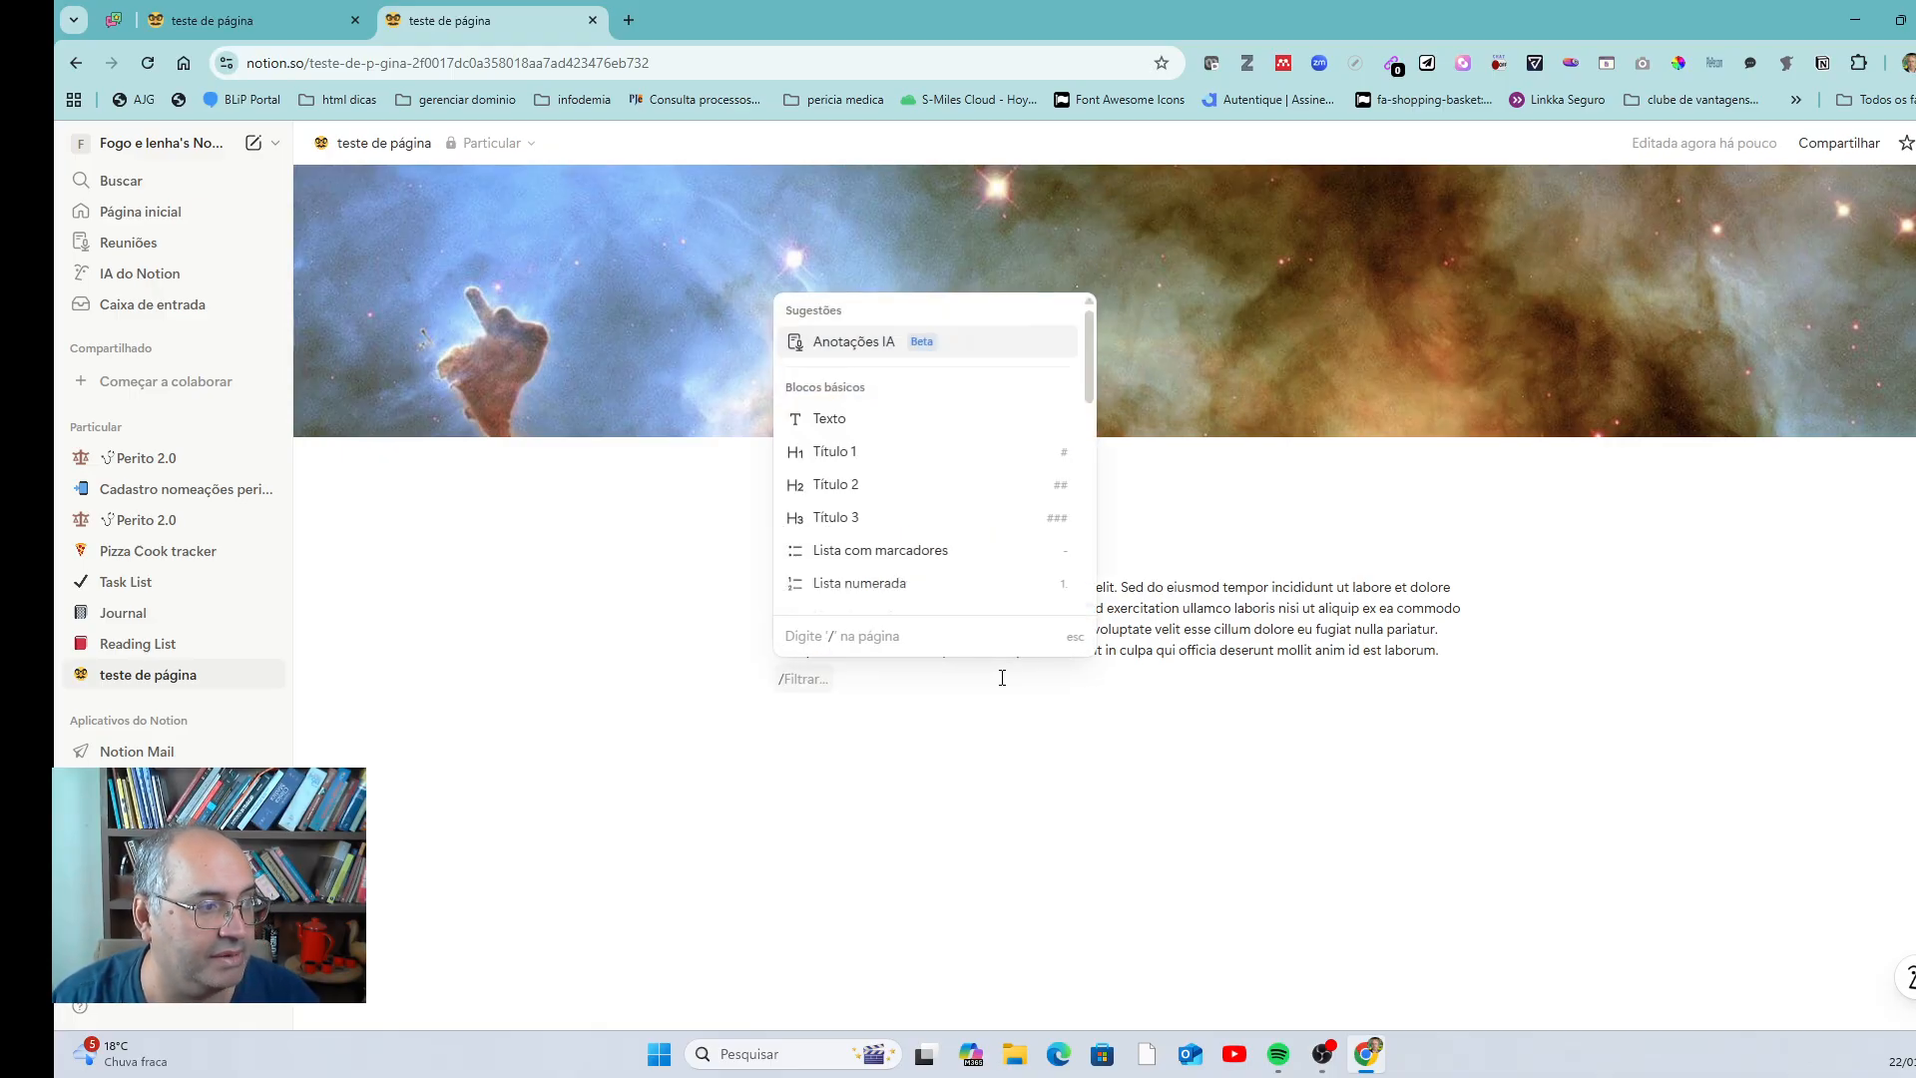
{"action": "scroll", "coordinate": [902, 396], "scroll_direction": "down", "scroll_amount": 3}
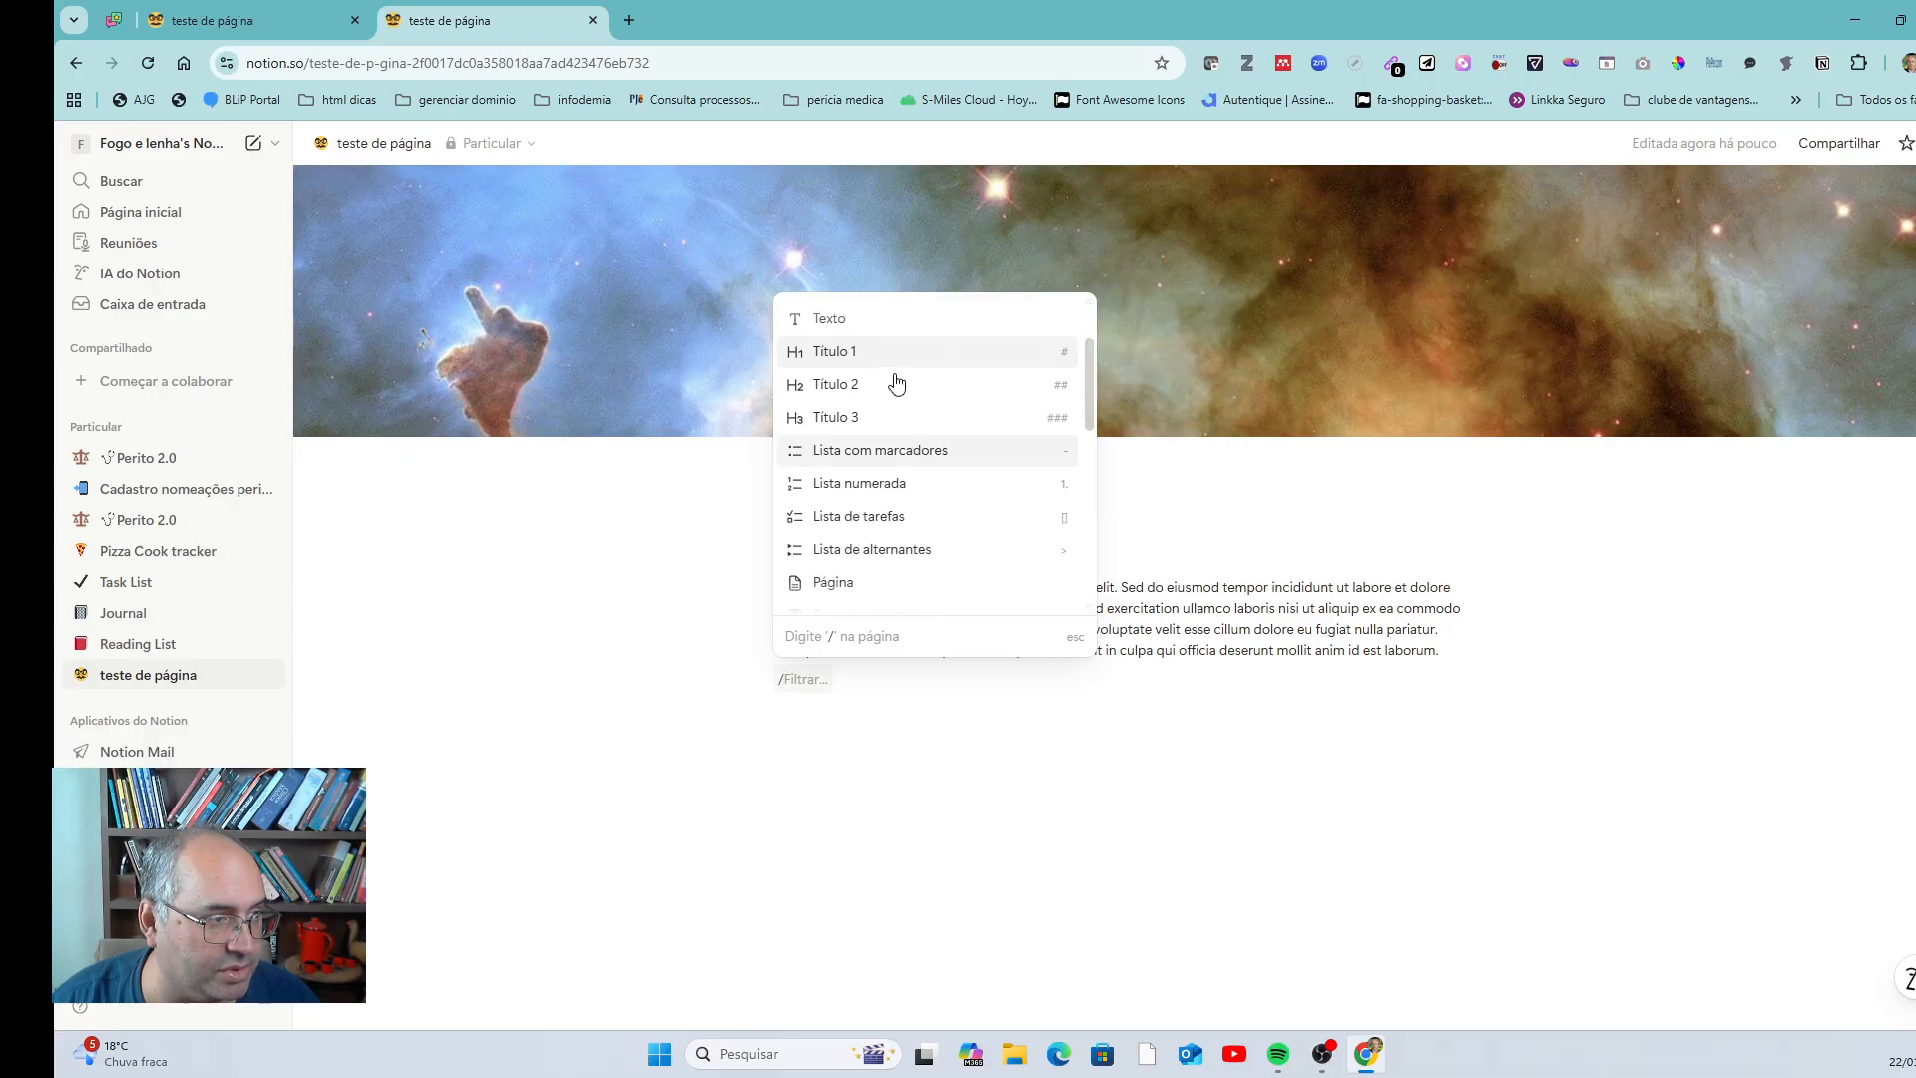
{"action": "scroll", "coordinate": [858, 409], "scroll_direction": "down", "scroll_amount": 2}
{"action": "scroll", "coordinate": [851, 429], "scroll_direction": "up", "scroll_amount": 3}
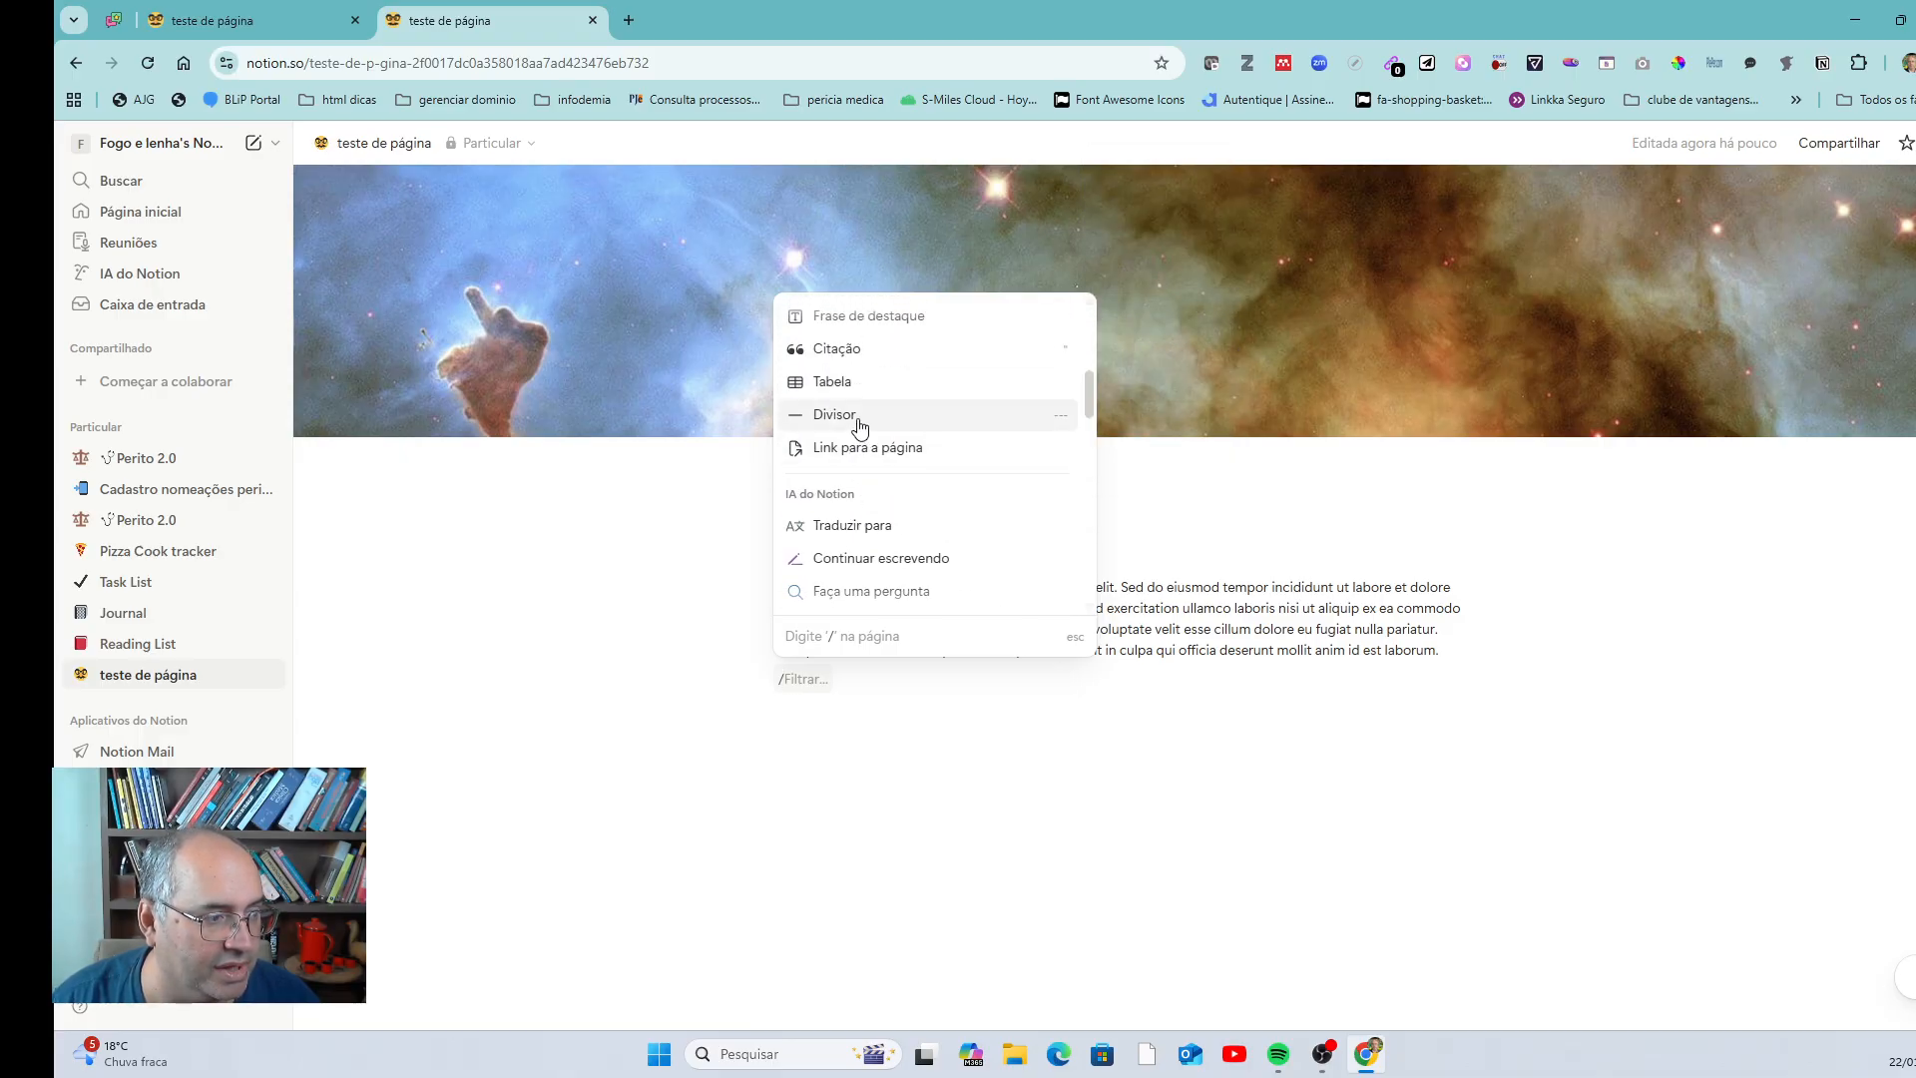
{"action": "key", "text": "BackSpace"}
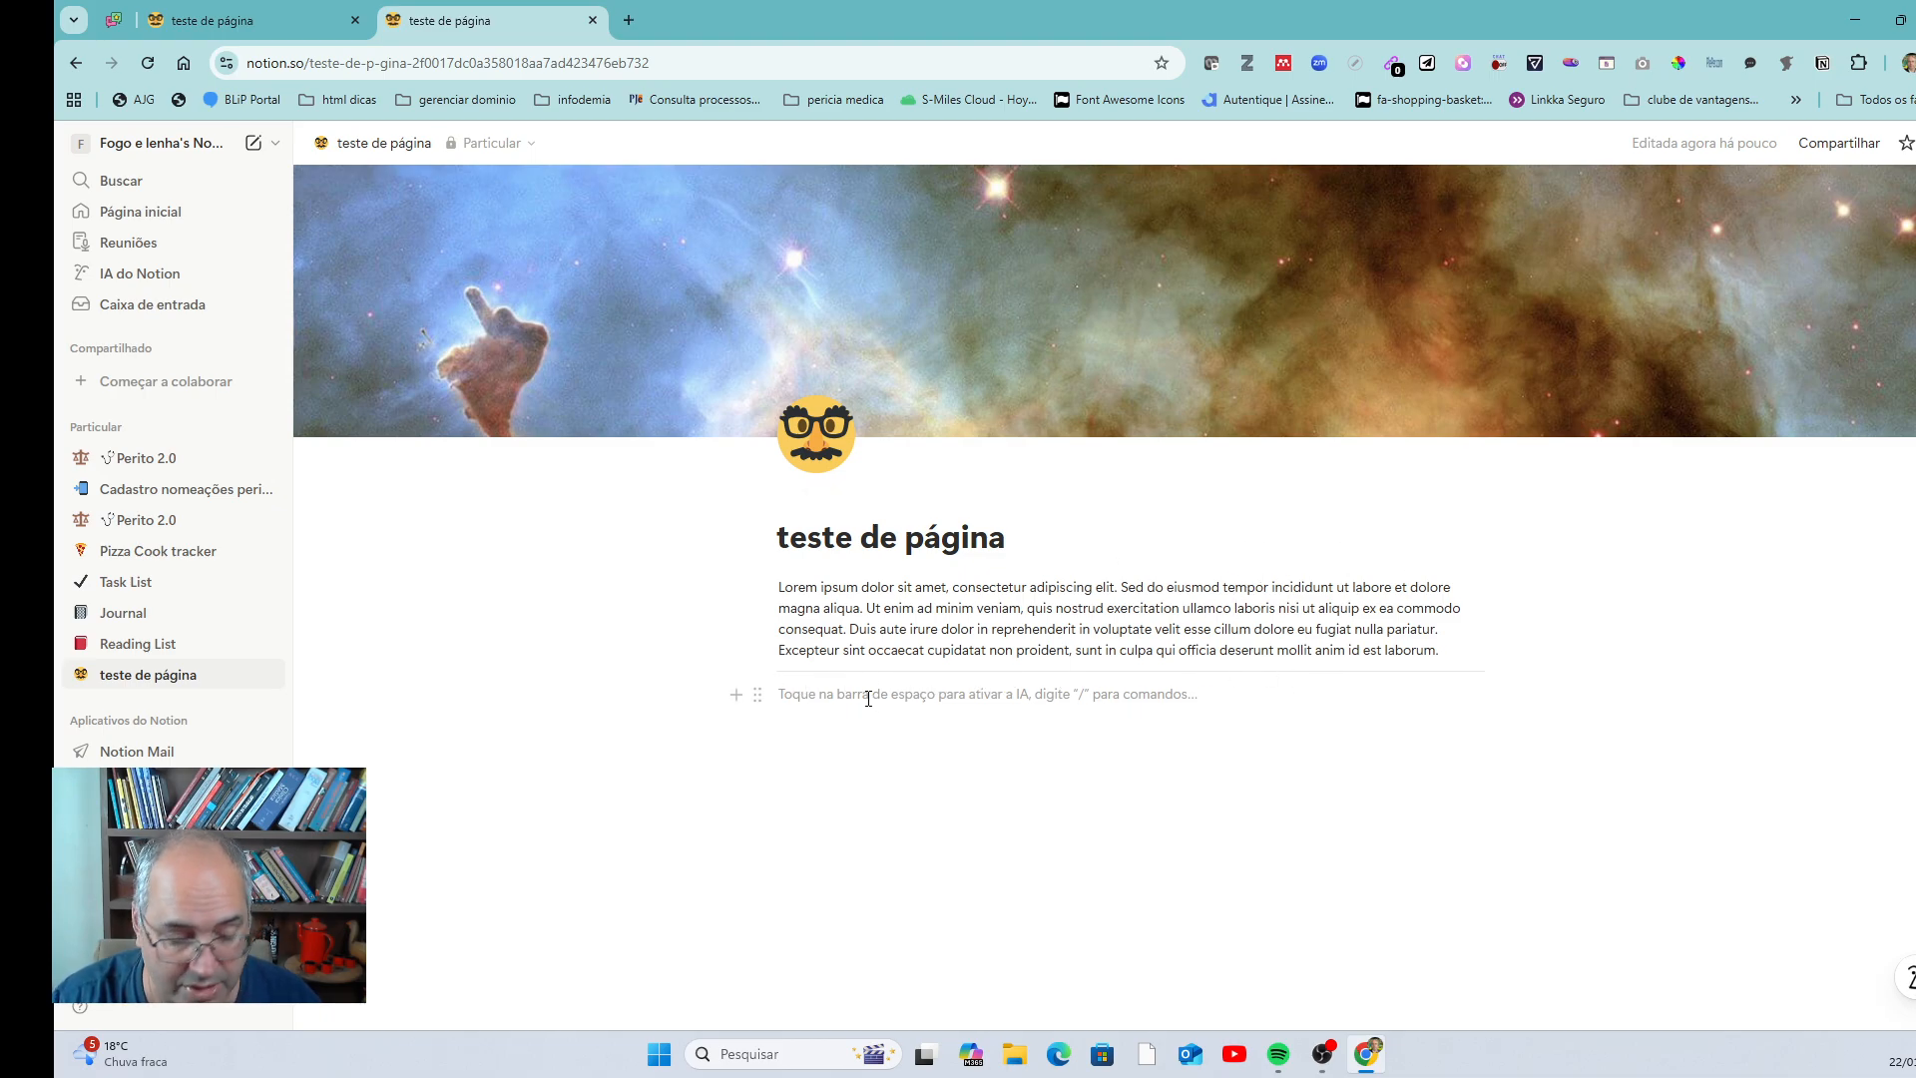
- Insert a simple table (Tabela) below the divider and enter the column headings "número do processo" and "dia da nomeação"
{"action": "type", "text": "/"}
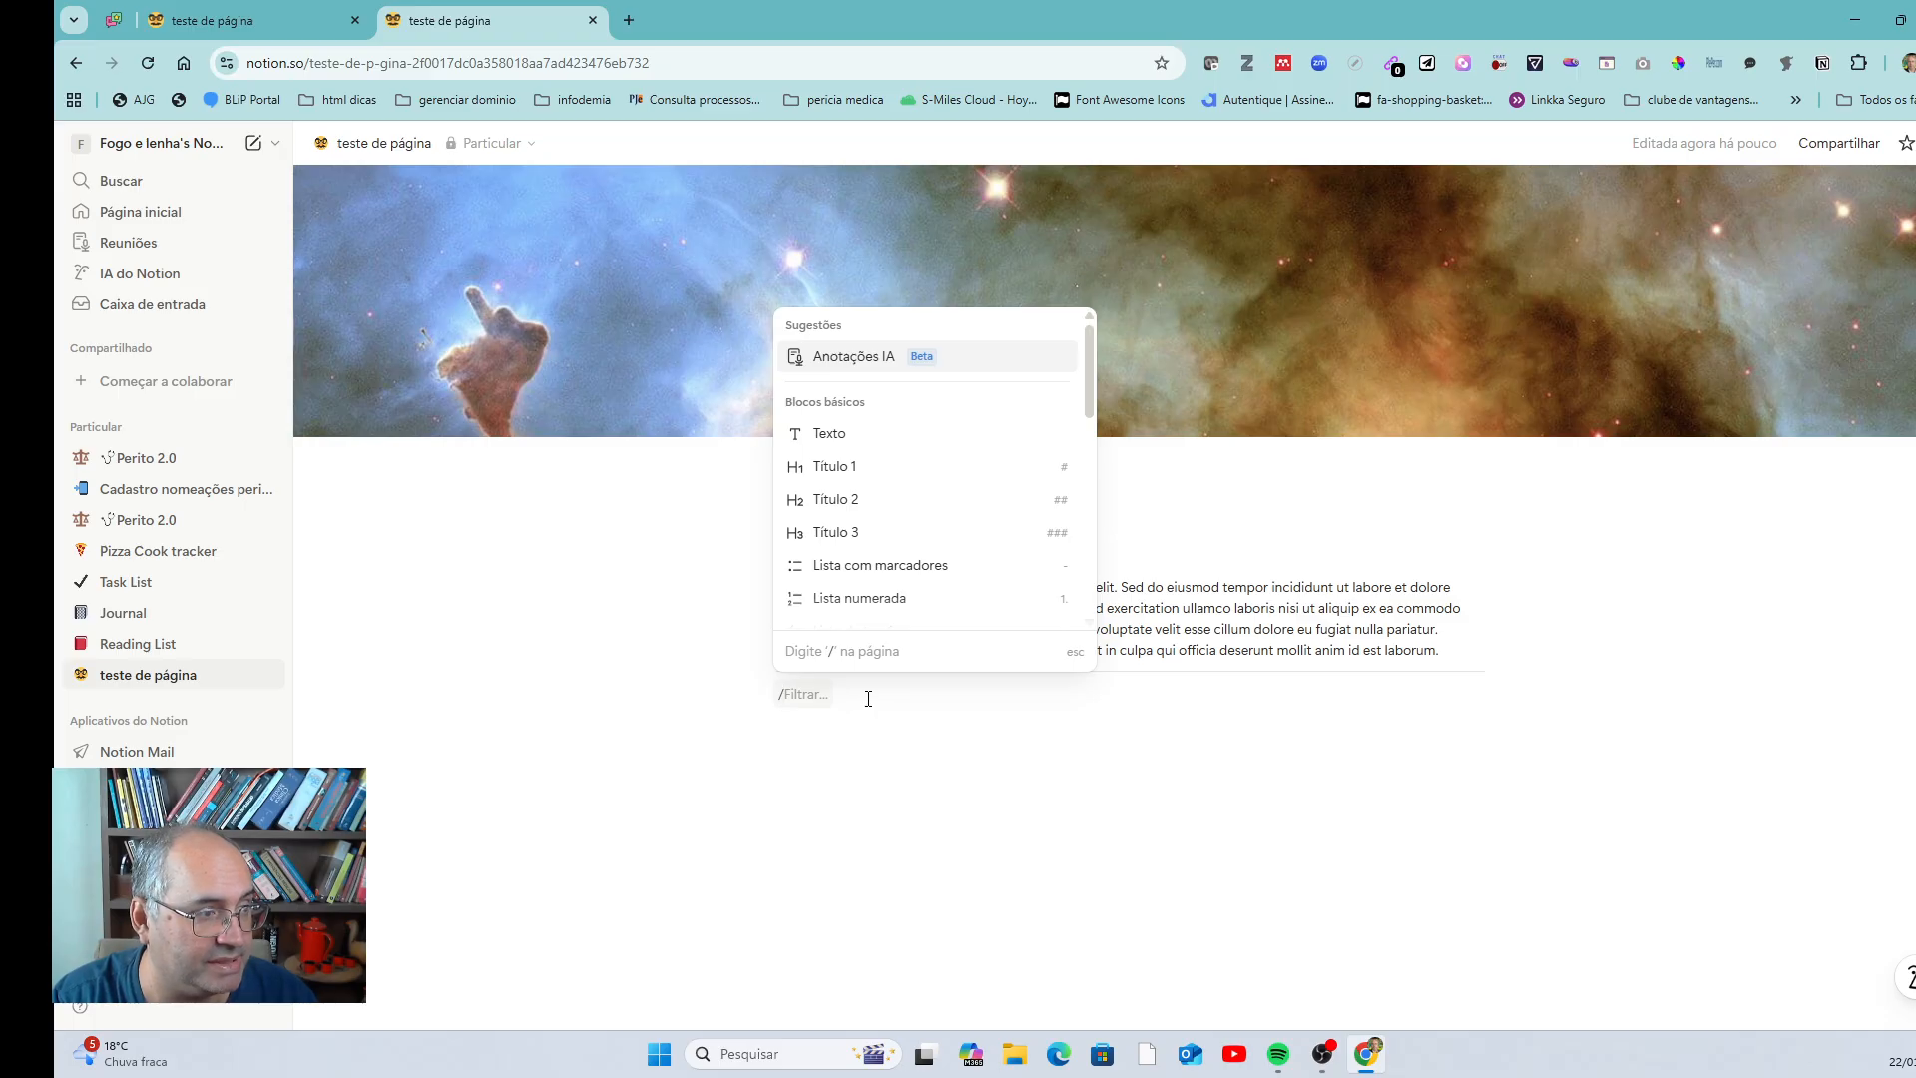
{"action": "type", "text": "tab"}
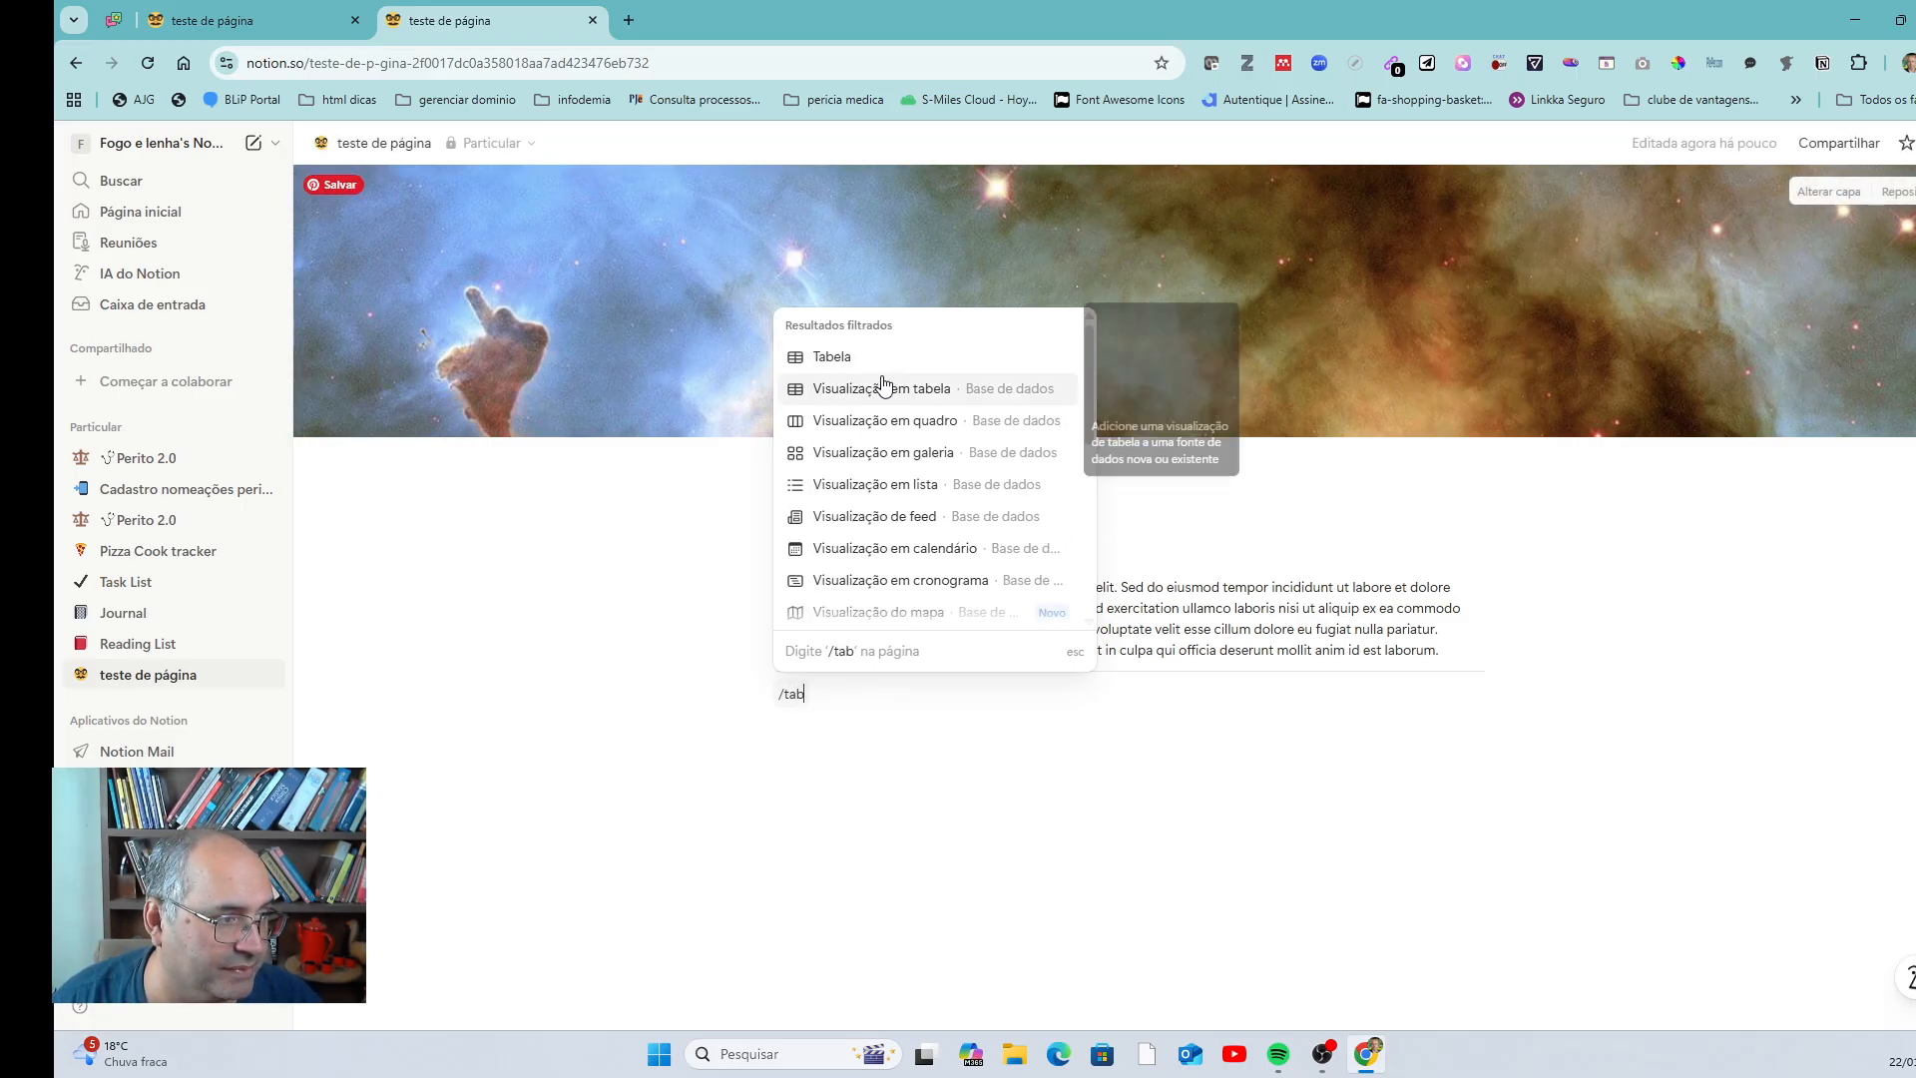
{"action": "left_click", "coordinate": [848, 357]}
{"action": "left_click", "coordinate": [856, 710]}
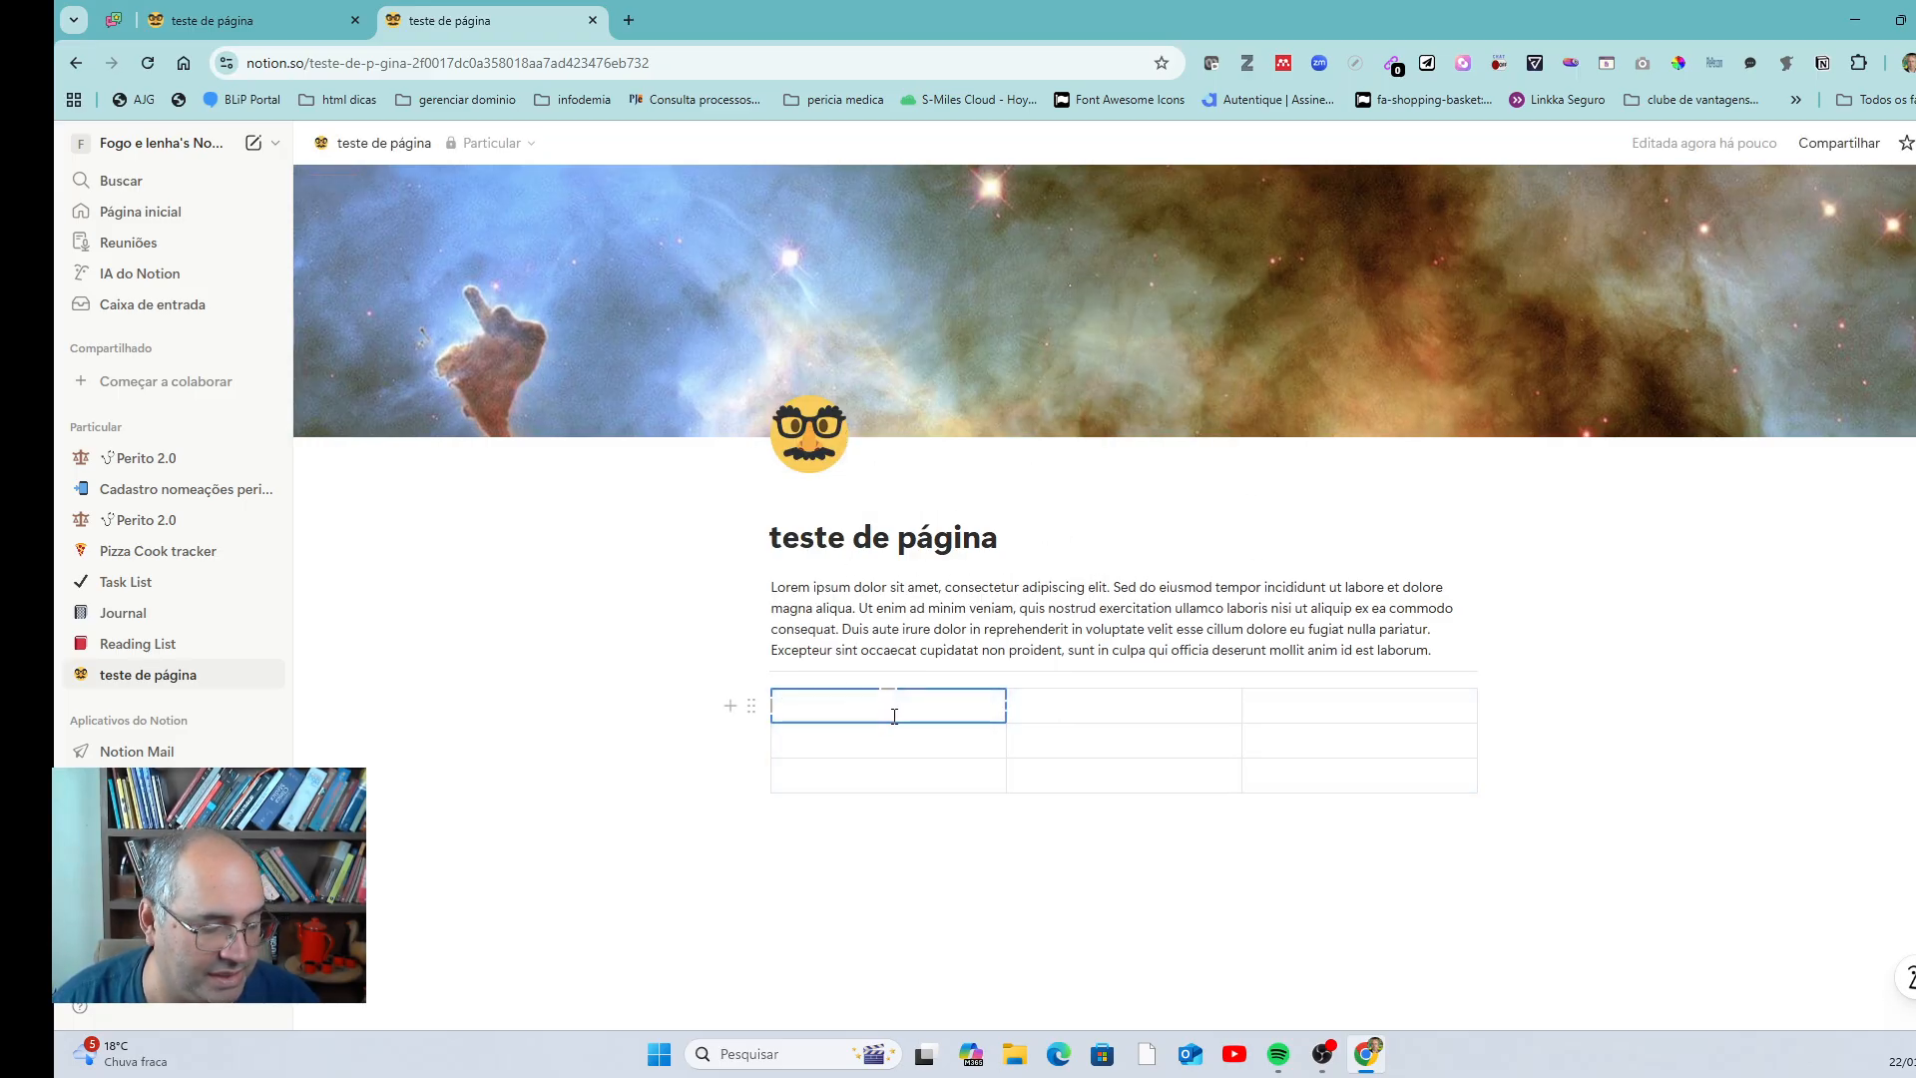
{"action": "type", "text": "número do processo"}
{"action": "key", "text": "Tab"}
{"action": "type", "text": "dia da nomeação"}
- Fill the first two columns of the table's remaining rows with the placeholder texts "dffdasfdasf", "dfasdfa", "dfadsfdas" and "dfdas"
{"action": "left_click", "coordinate": [838, 738]}
{"action": "type", "text": "dffdasfdasf"}
{"action": "left_click", "coordinate": [1083, 739]}
{"action": "type", "text": "dfasdfa"}
{"action": "left_click", "coordinate": [1023, 784]}
{"action": "type", "text": "dfadsfdas"}
{"action": "left_click", "coordinate": [996, 775]}
{"action": "type", "text": "dfdas"}
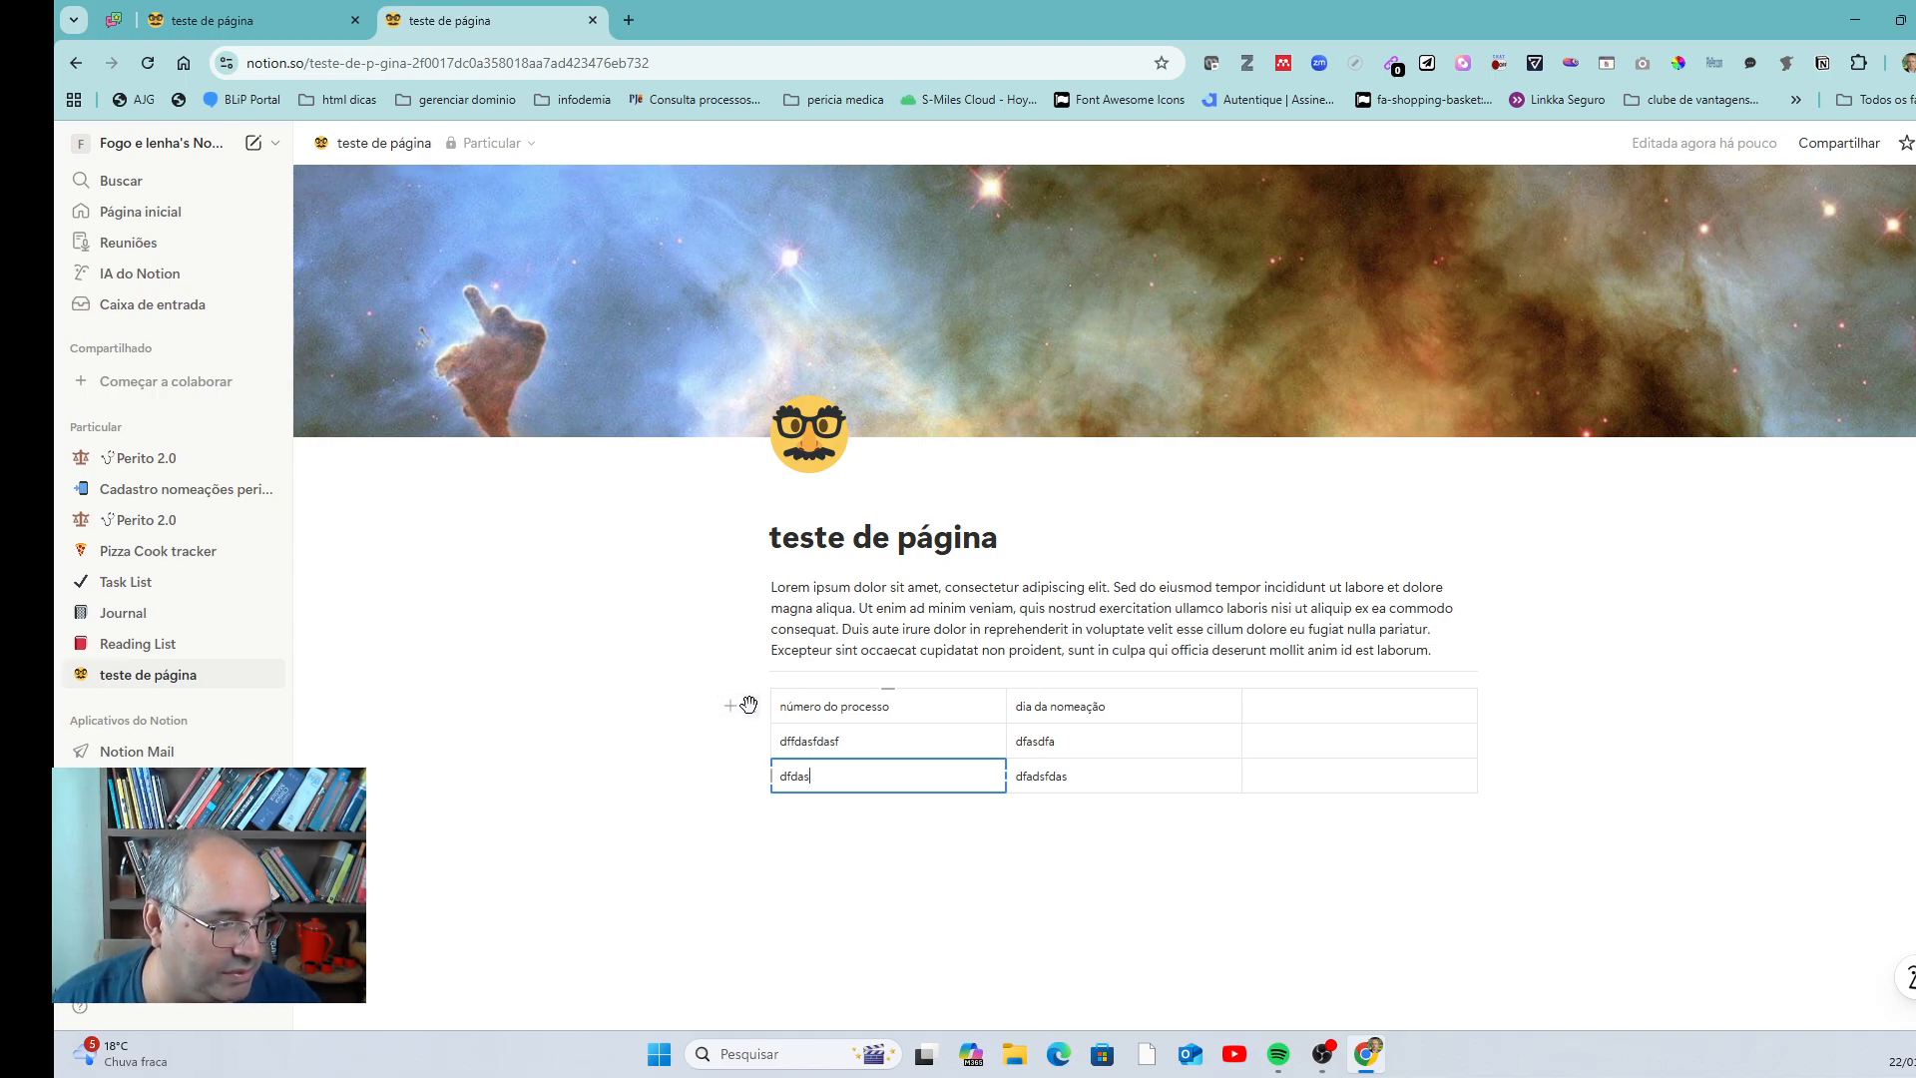
- Delete the whole table block below the divider
{"action": "left_click", "coordinate": [846, 517]}
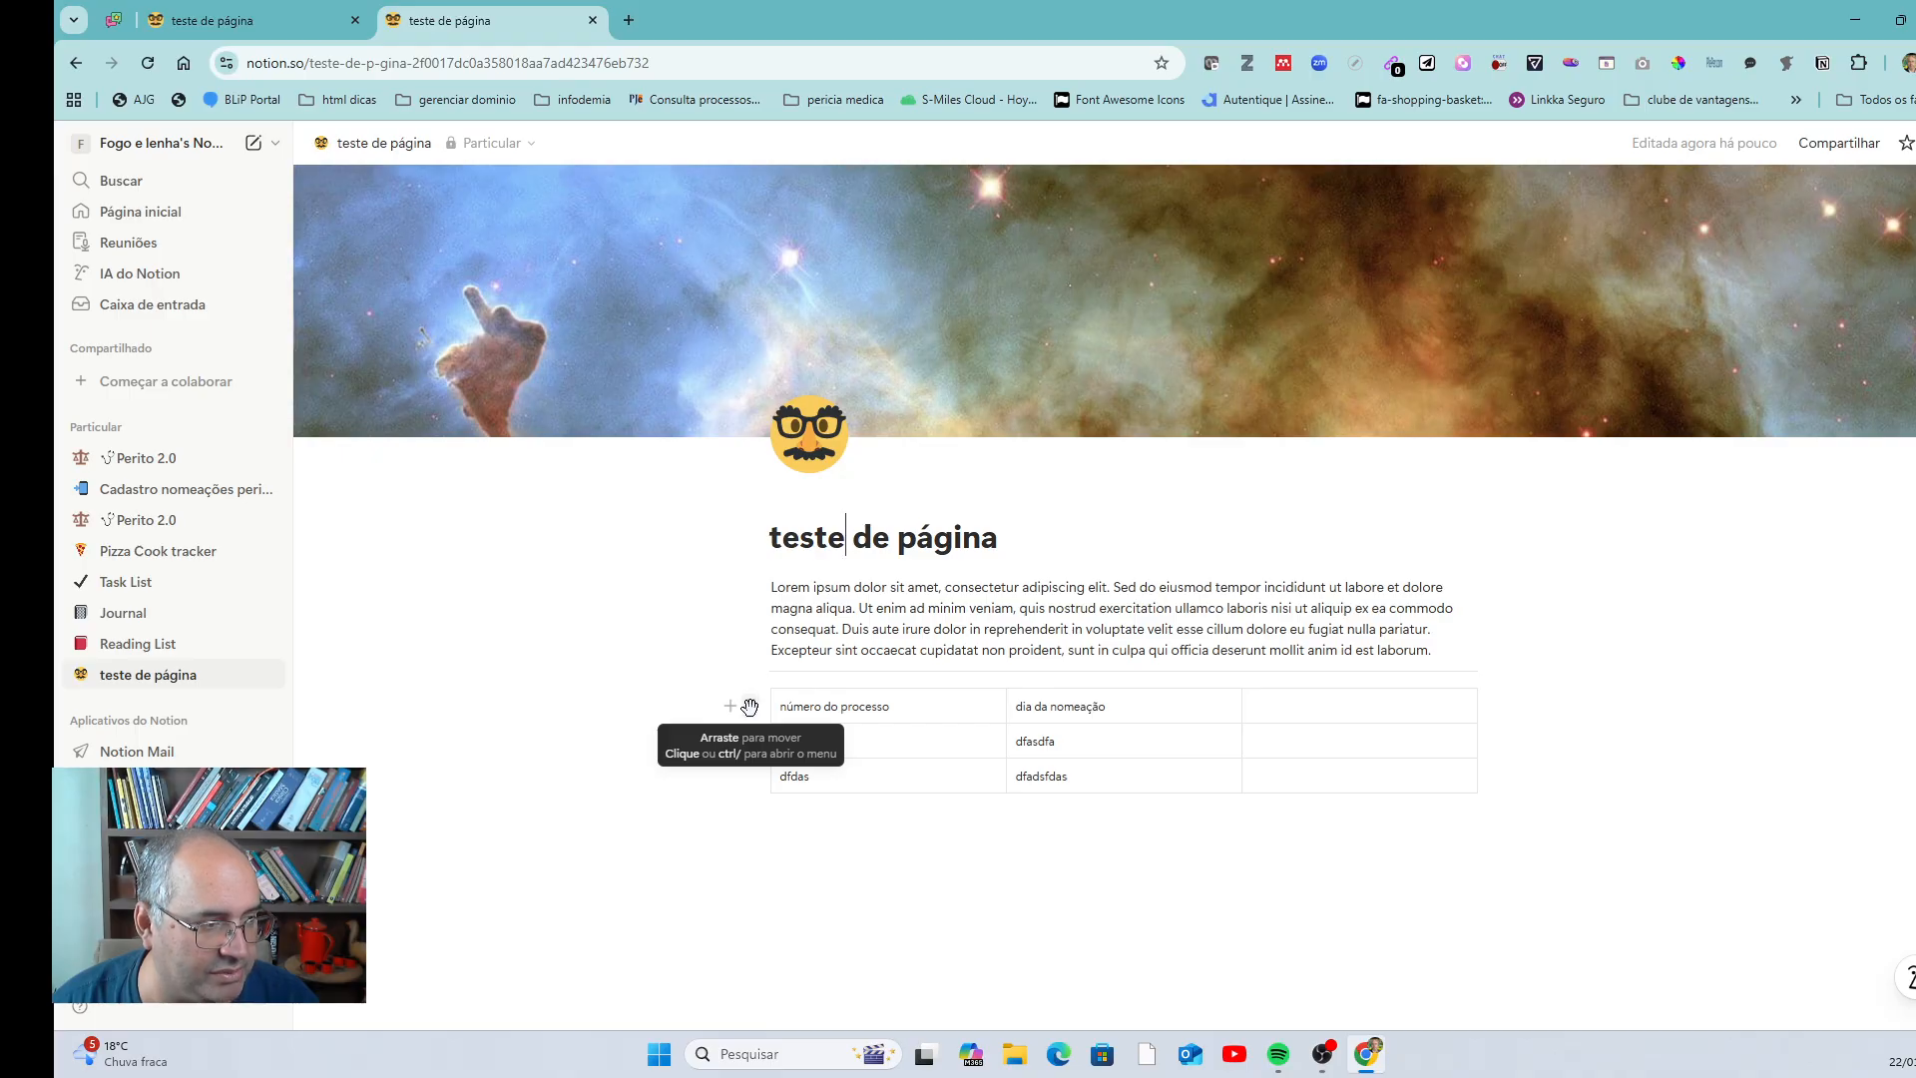
{"action": "left_click", "coordinate": [751, 707]}
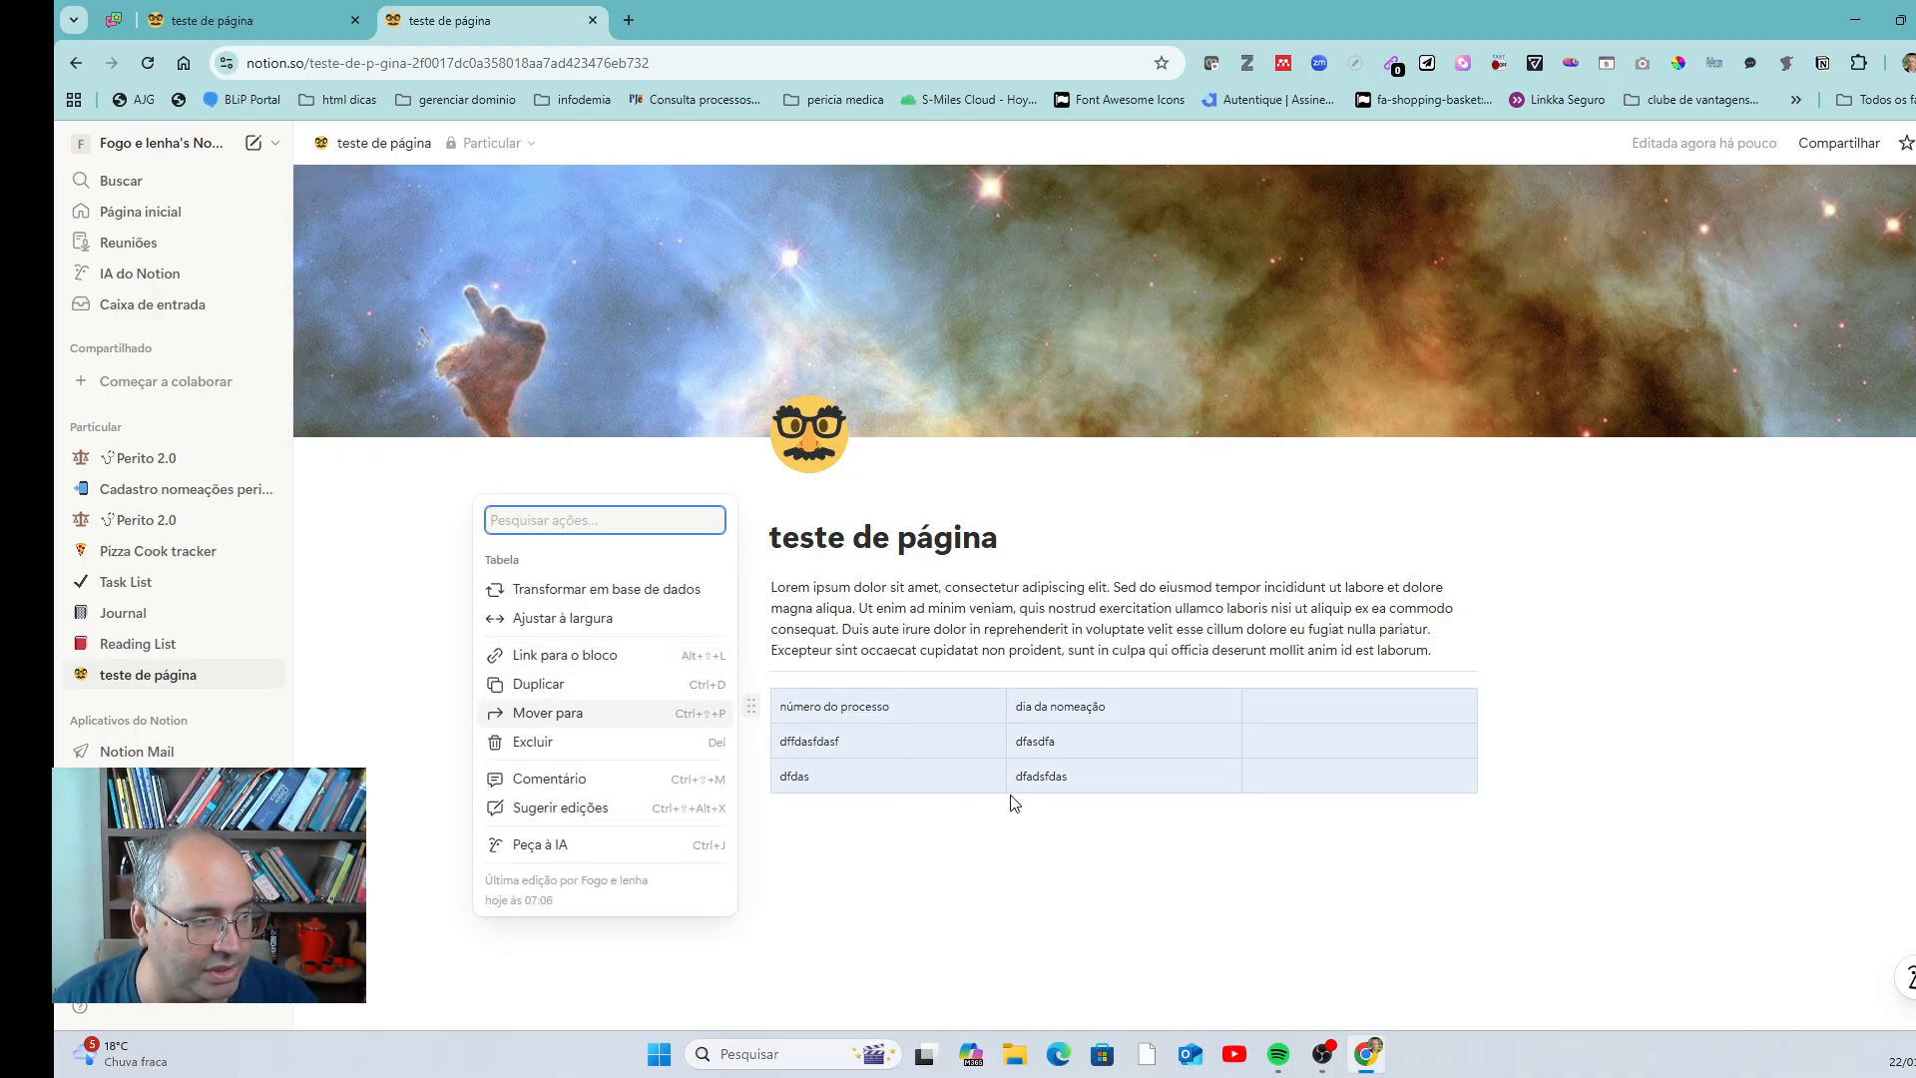
{"action": "left_click", "coordinate": [586, 739]}
- Search the insertable blocks for "lista" on the empty line below the divider, and clear the search word
{"action": "left_click", "coordinate": [818, 736]}
{"action": "type", "text": "/"}
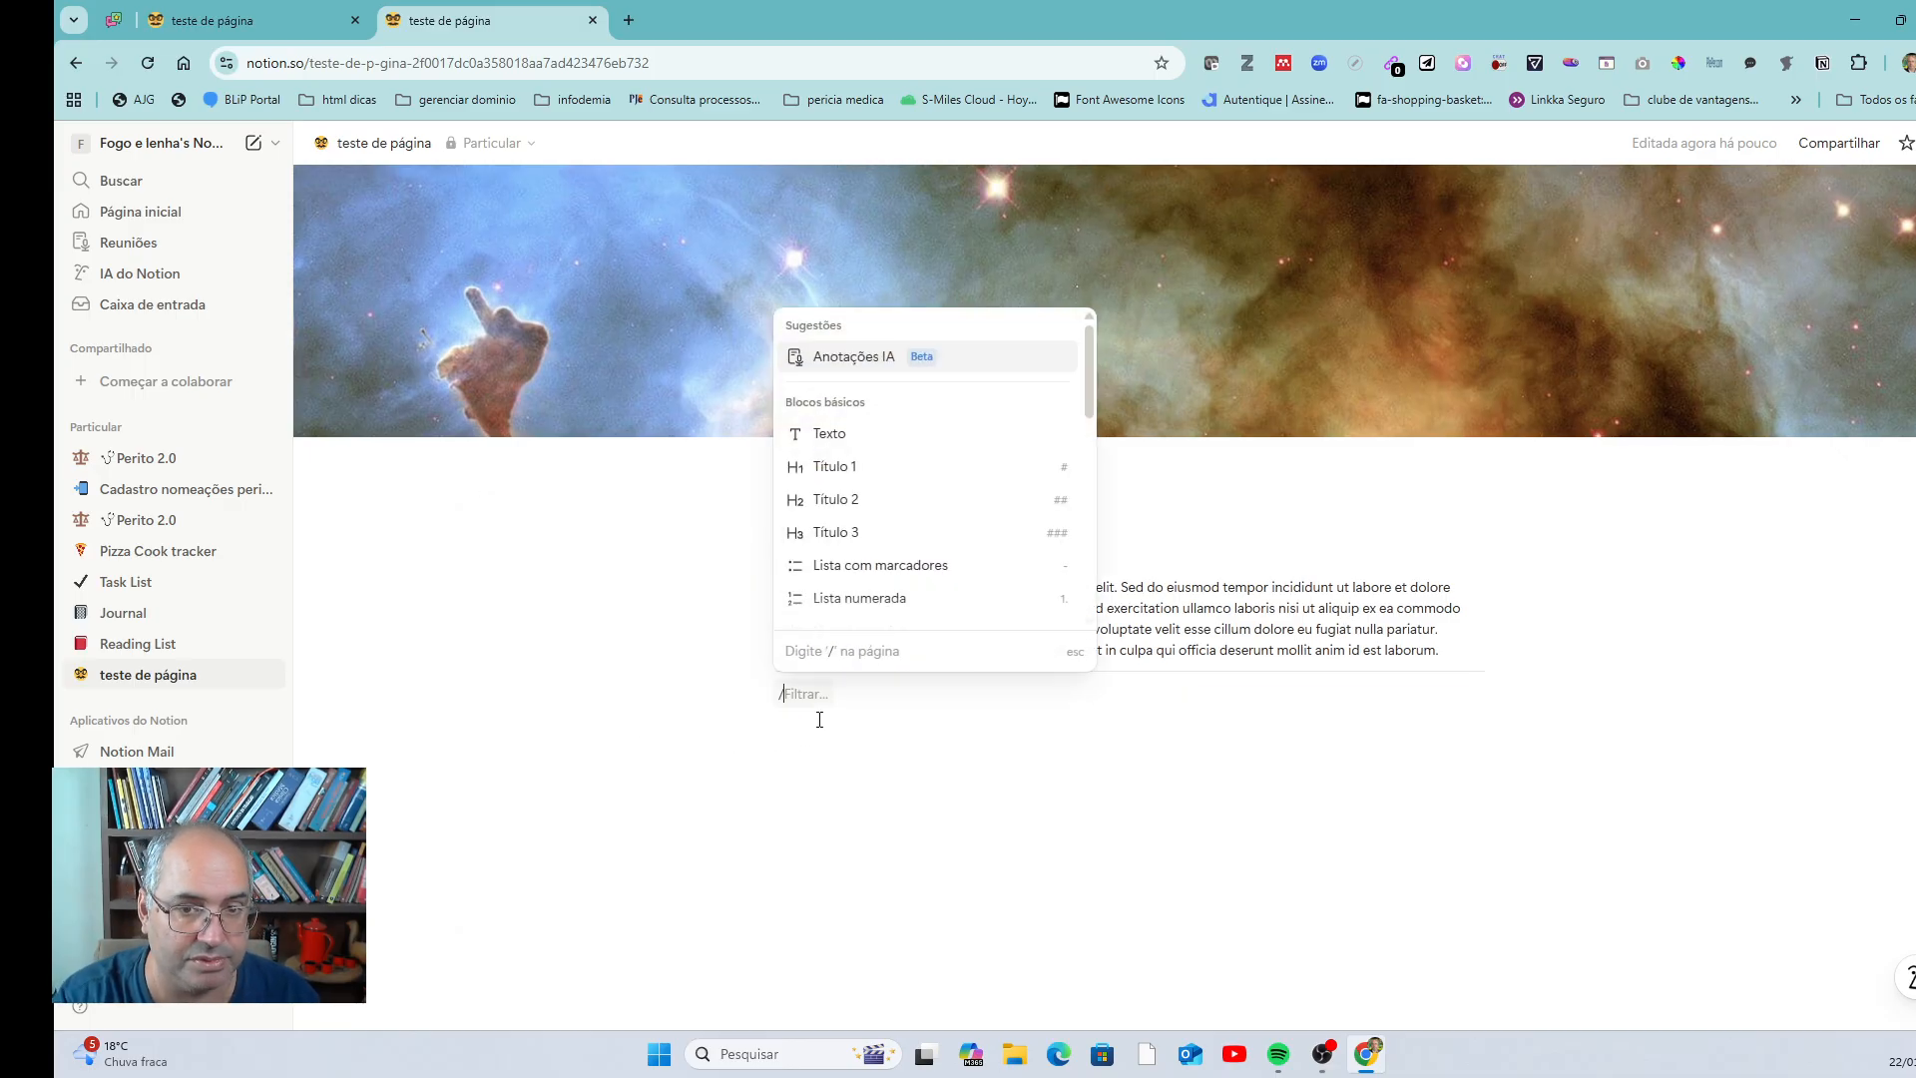
{"action": "type", "text": "lista"}
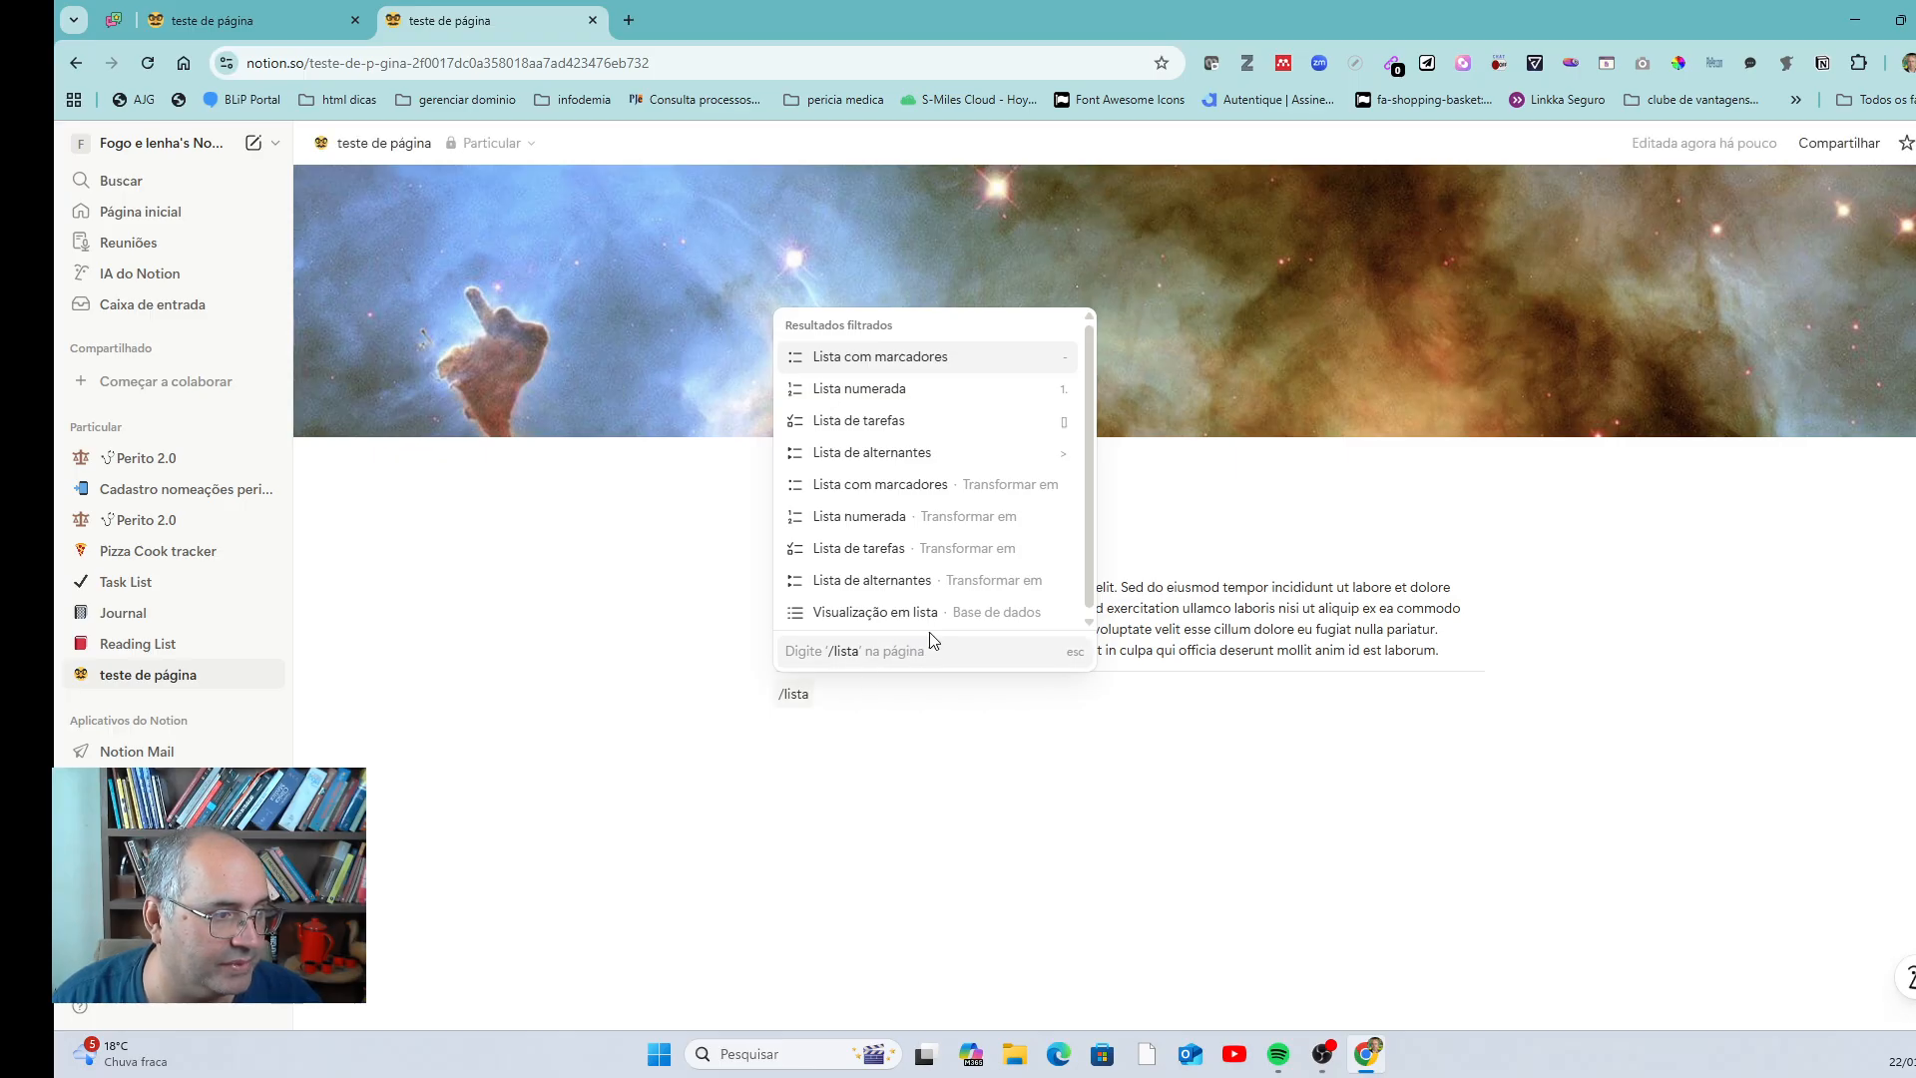
{"action": "key", "text": "BackSpace"}
{"action": "key", "text": "BackSpace"}
{"action": "key", "text": "BackSpace"}
{"action": "key", "text": "BackSpace"}
{"action": "key", "text": "BackSpace"}
- Add a level-1 toggle heading (Título 1 alternante) titled "meu conteúdo" below the divider, and expand it for entering content
{"action": "type", "text": "to"}
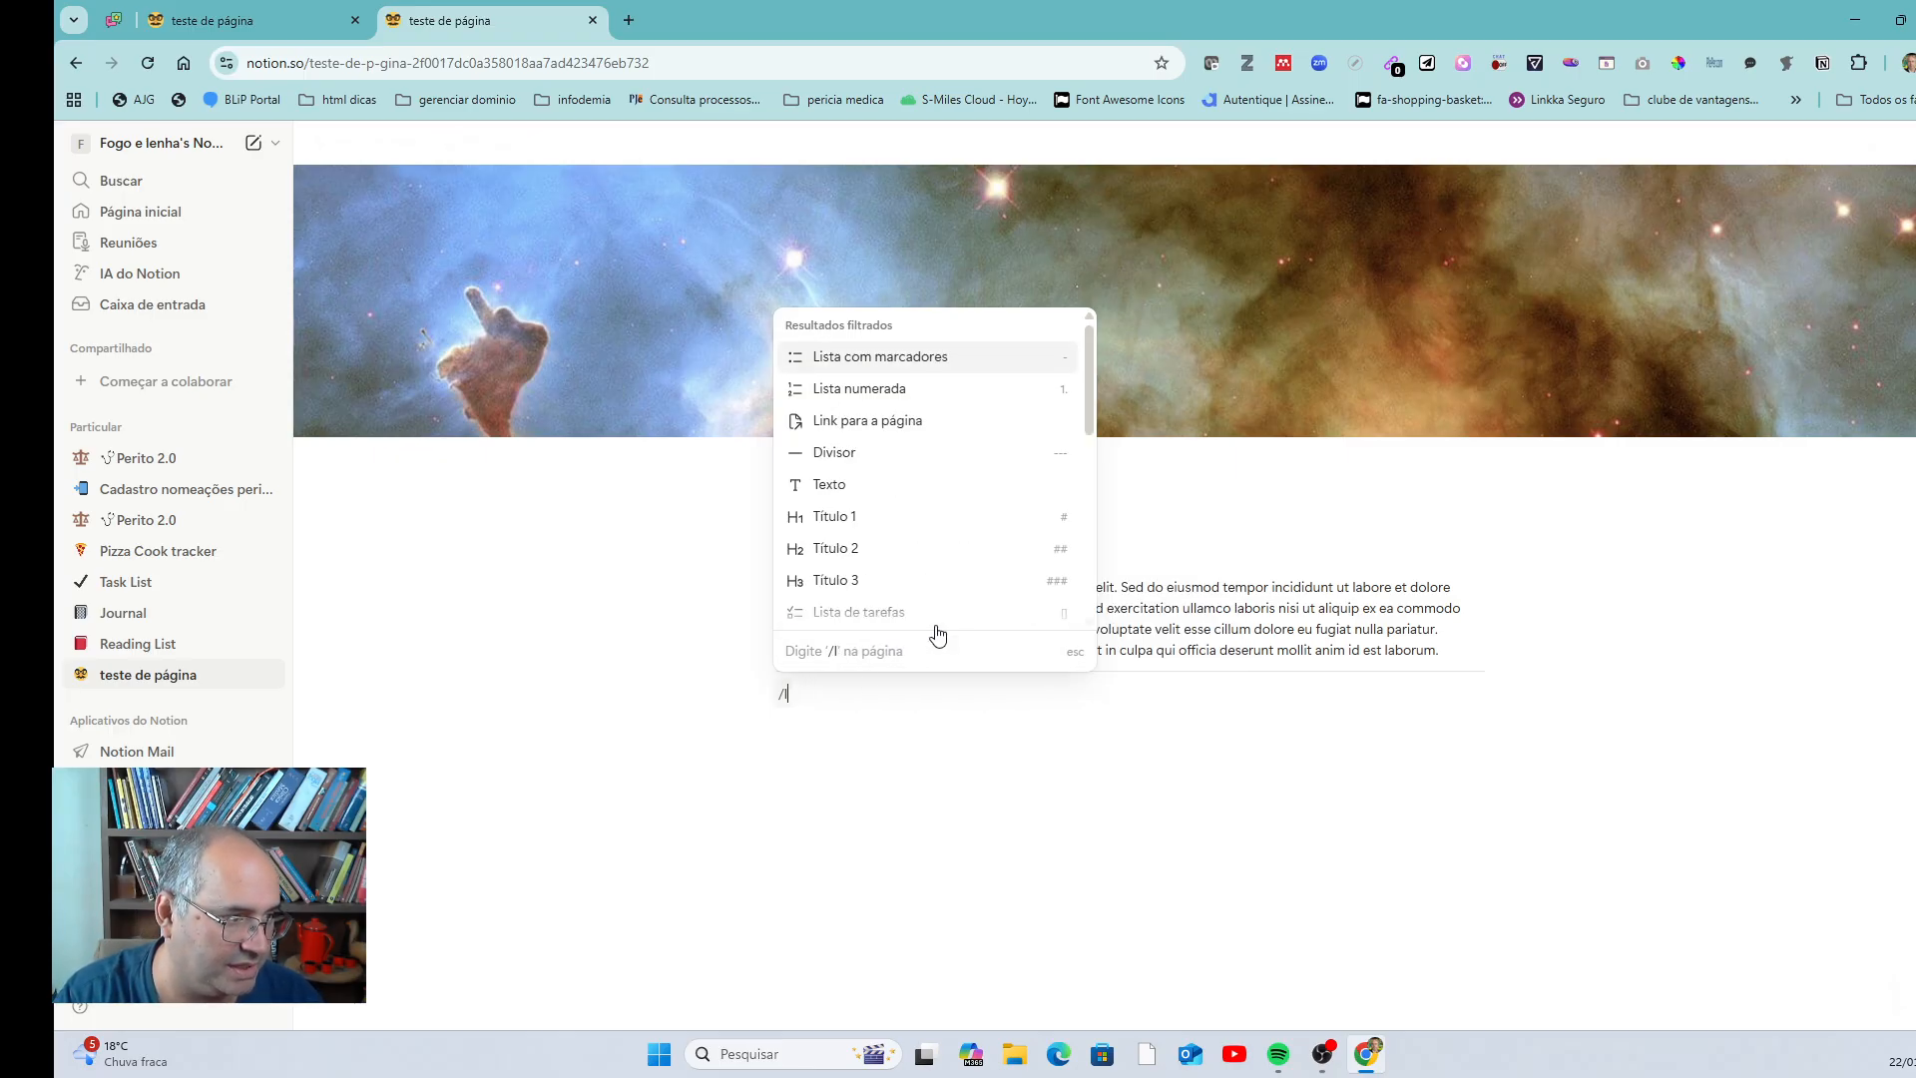
{"action": "type", "text": "gl"}
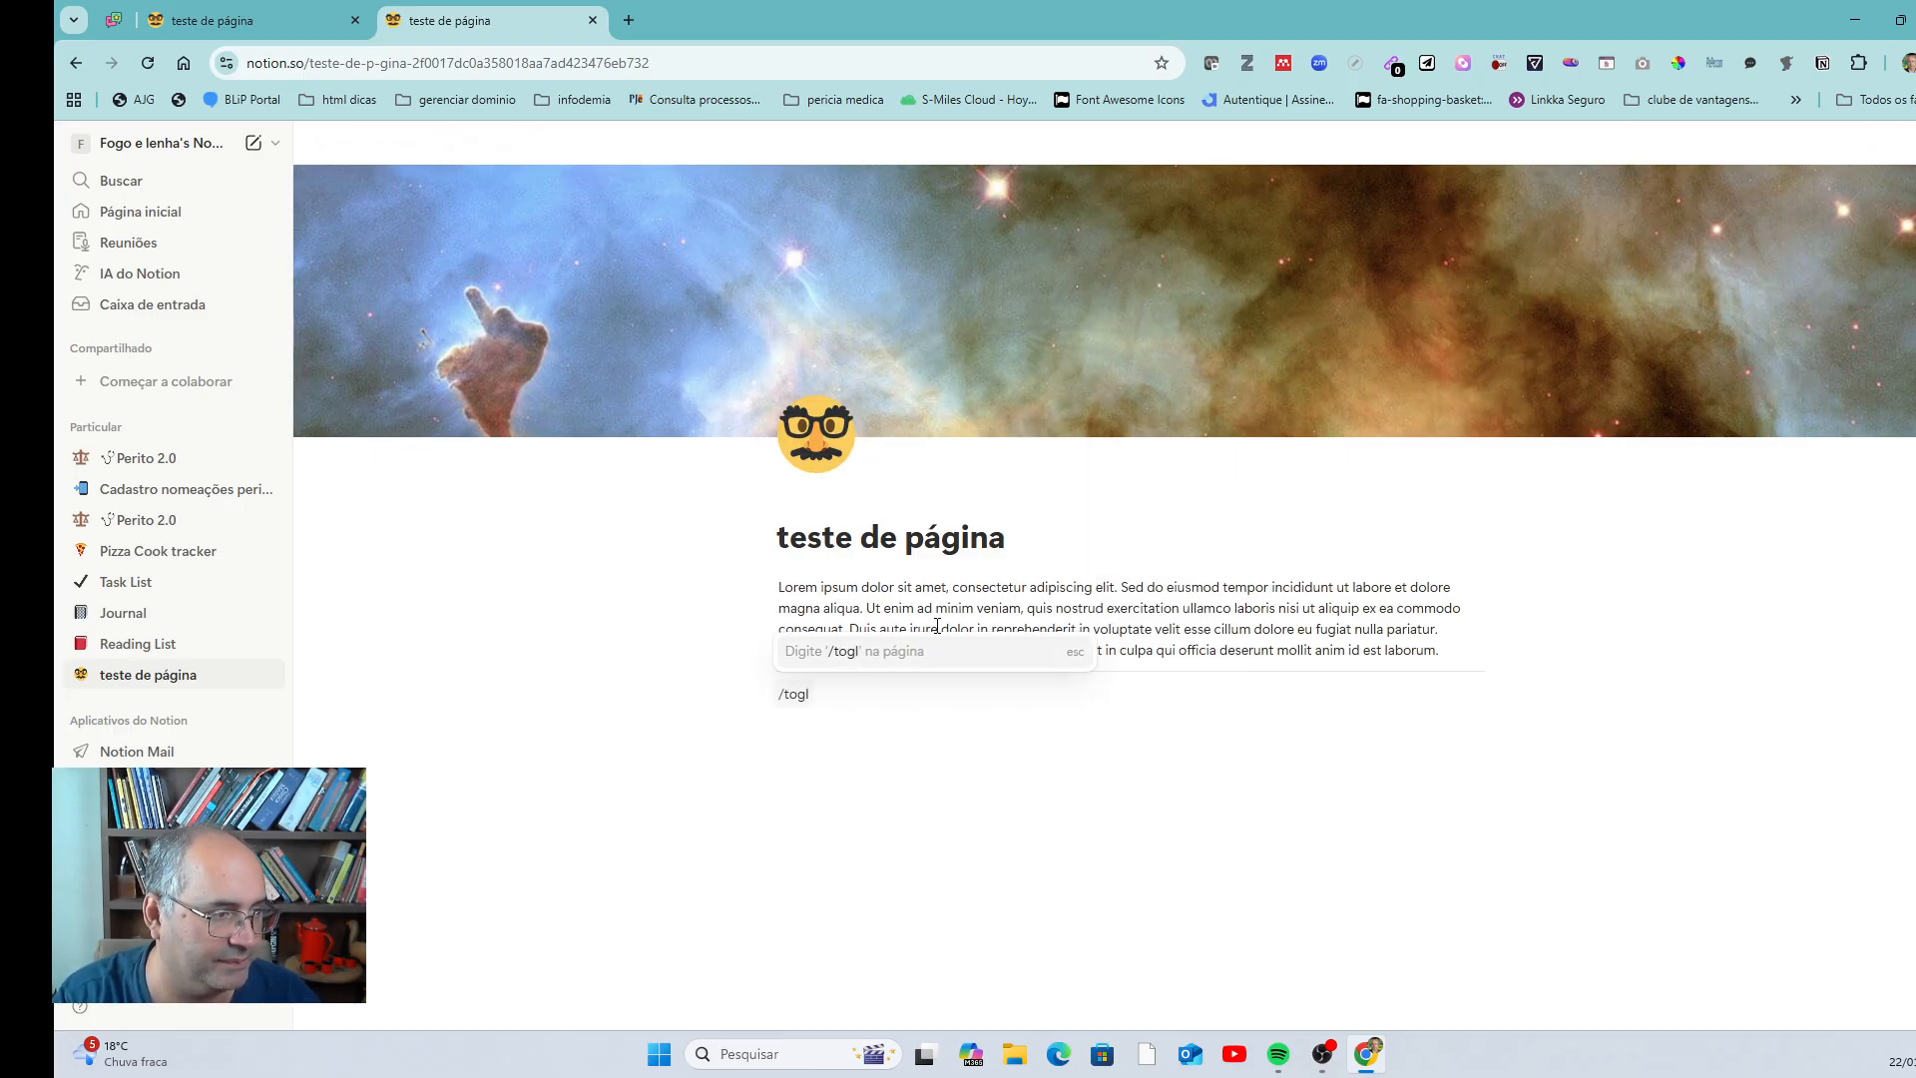
{"action": "key", "text": "BackSpace"}
{"action": "key", "text": "BackSpace"}
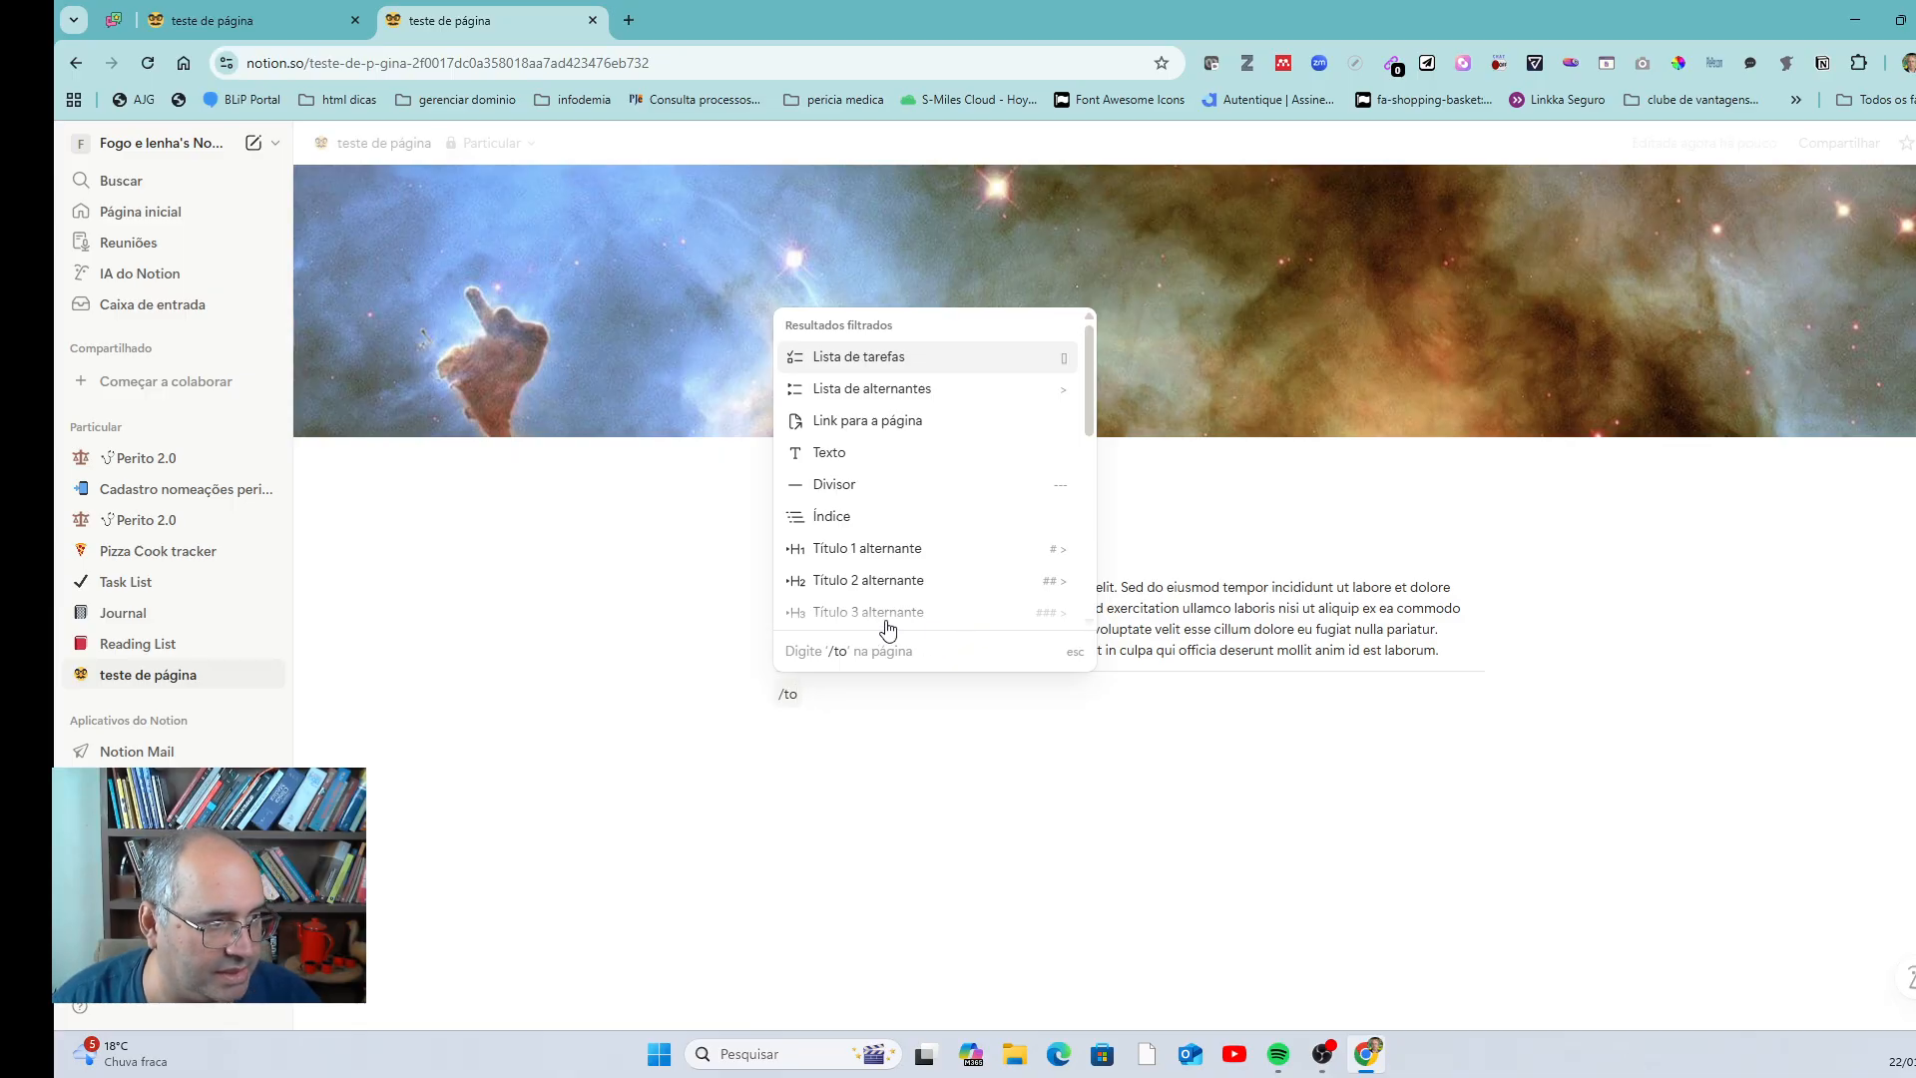
{"action": "left_click", "coordinate": [901, 550]}
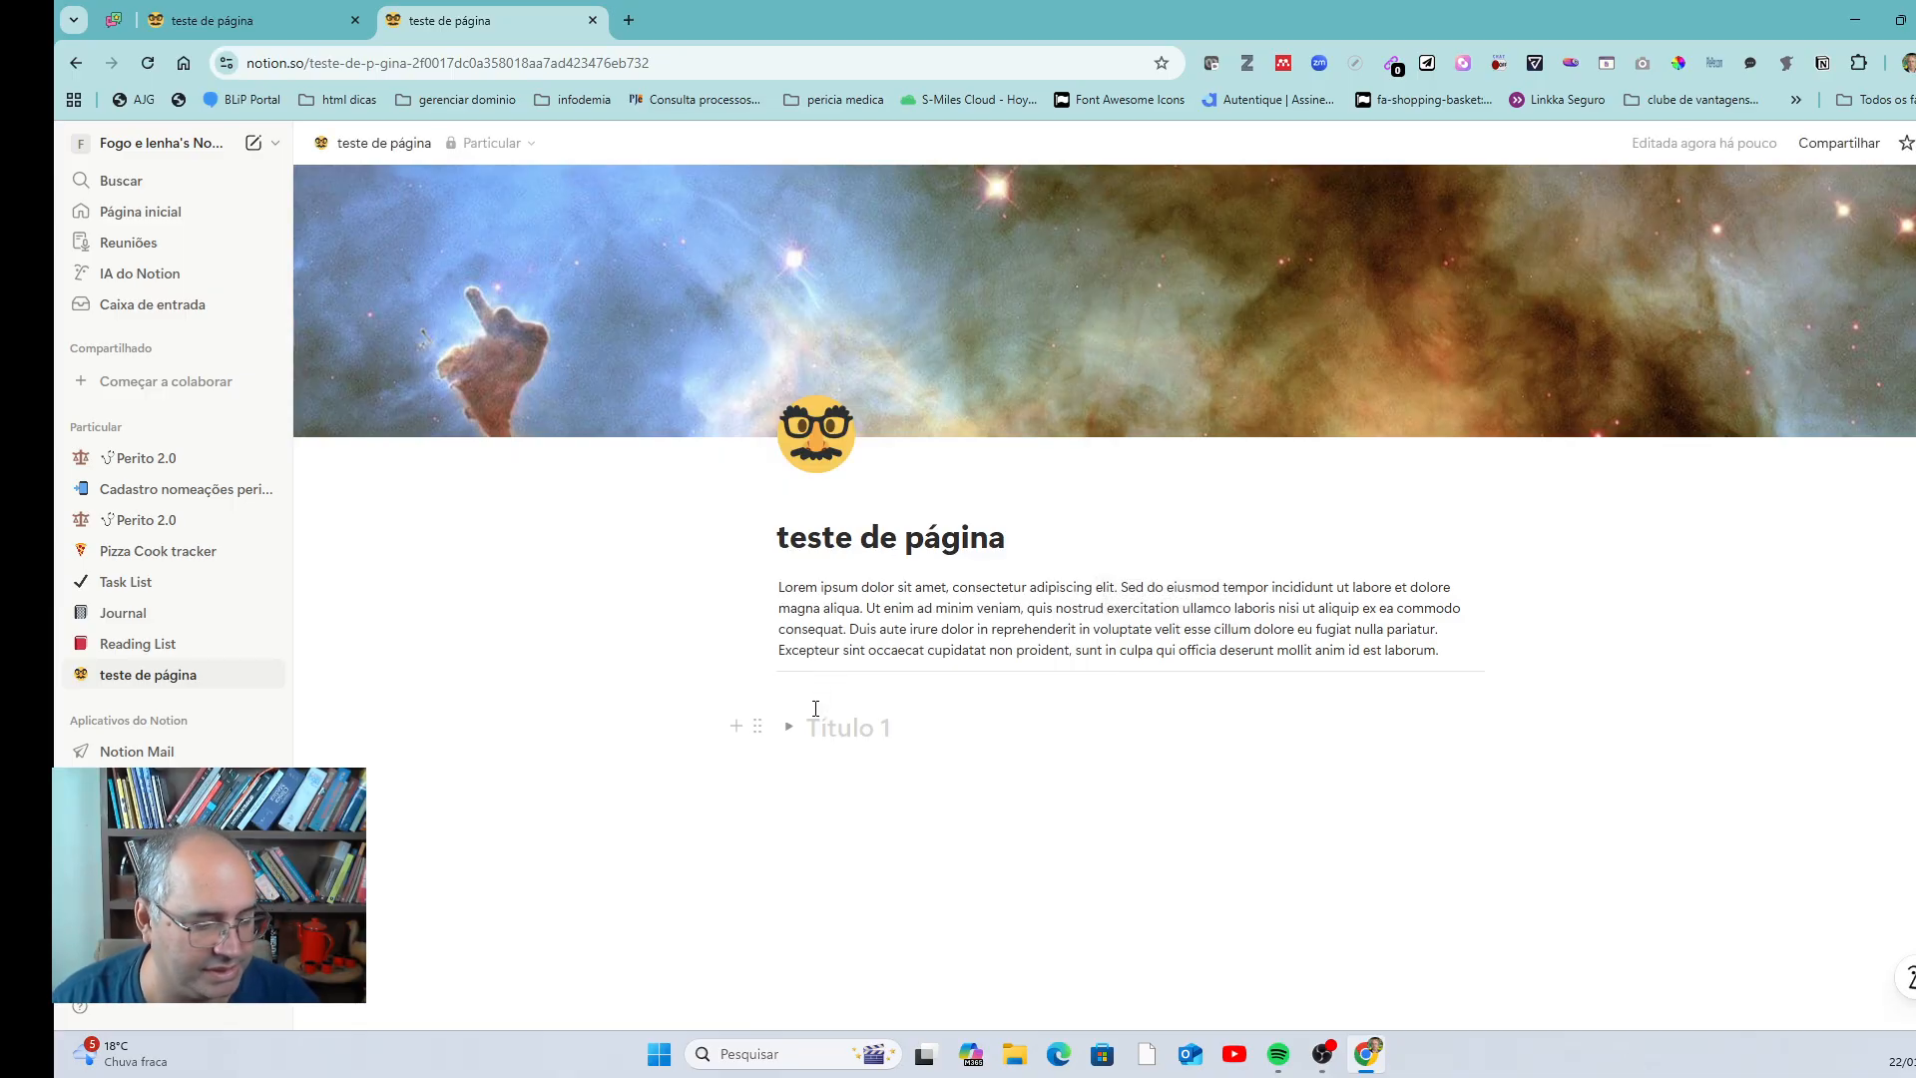
{"action": "type", "text": "meu conteúdo"}
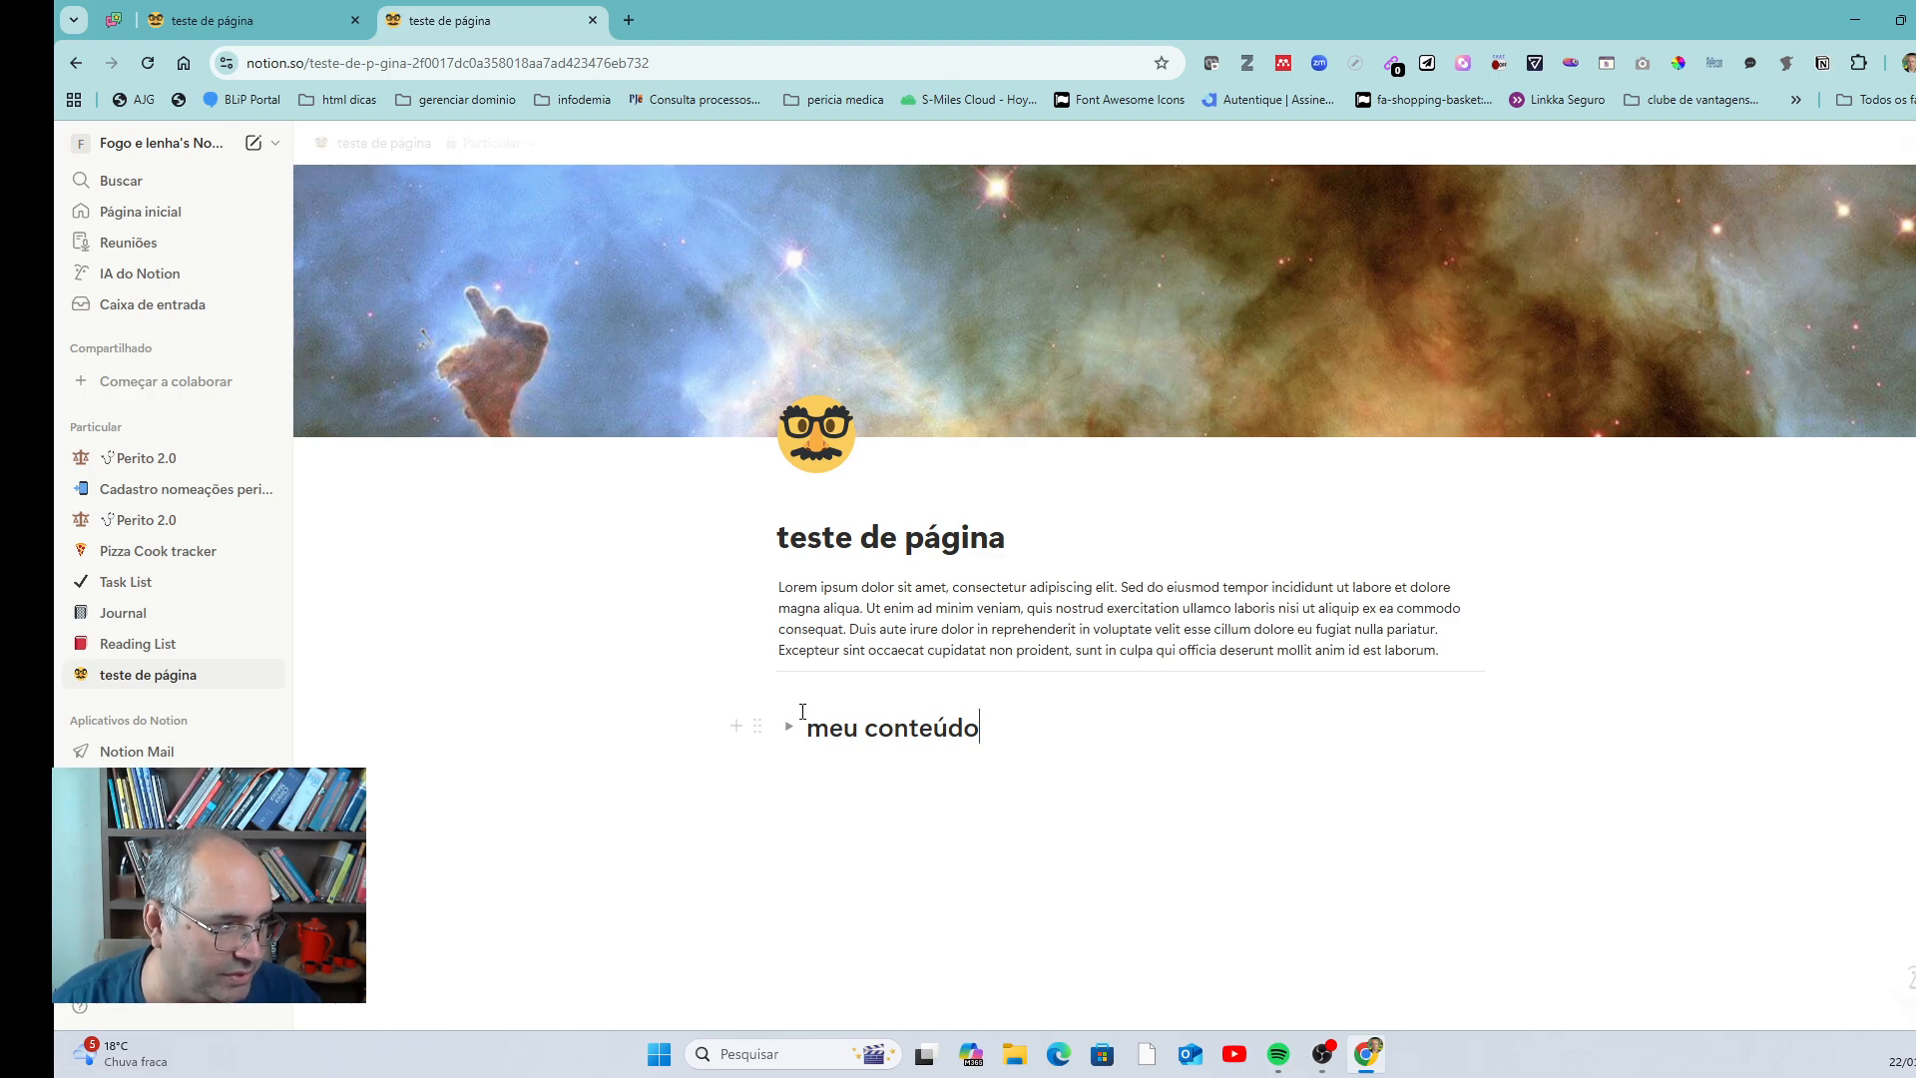
{"action": "left_click", "coordinate": [789, 727]}
{"action": "left_click", "coordinate": [826, 751]}
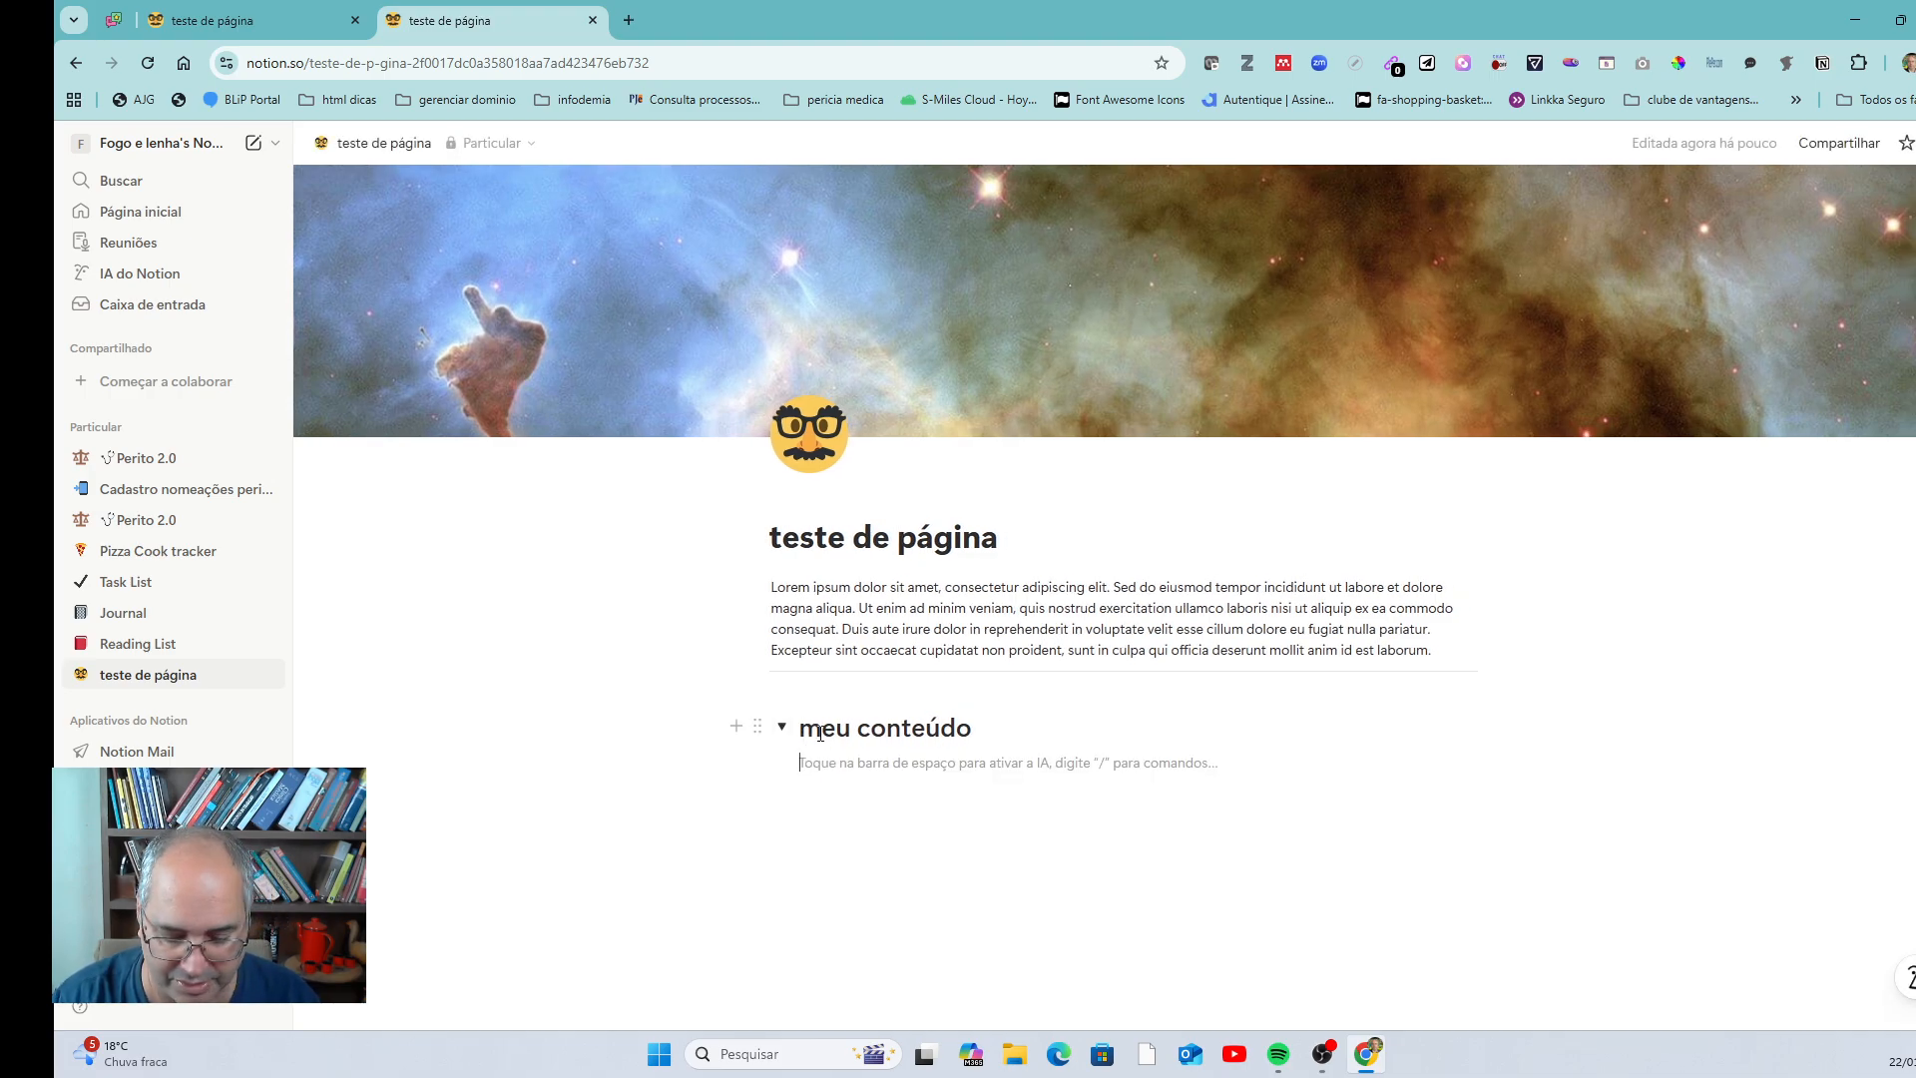
- Insert an AI notes block (Anotações IA) inside the "meu conteúdo" toggle heading, and delete that block
{"action": "type", "text": "/"}
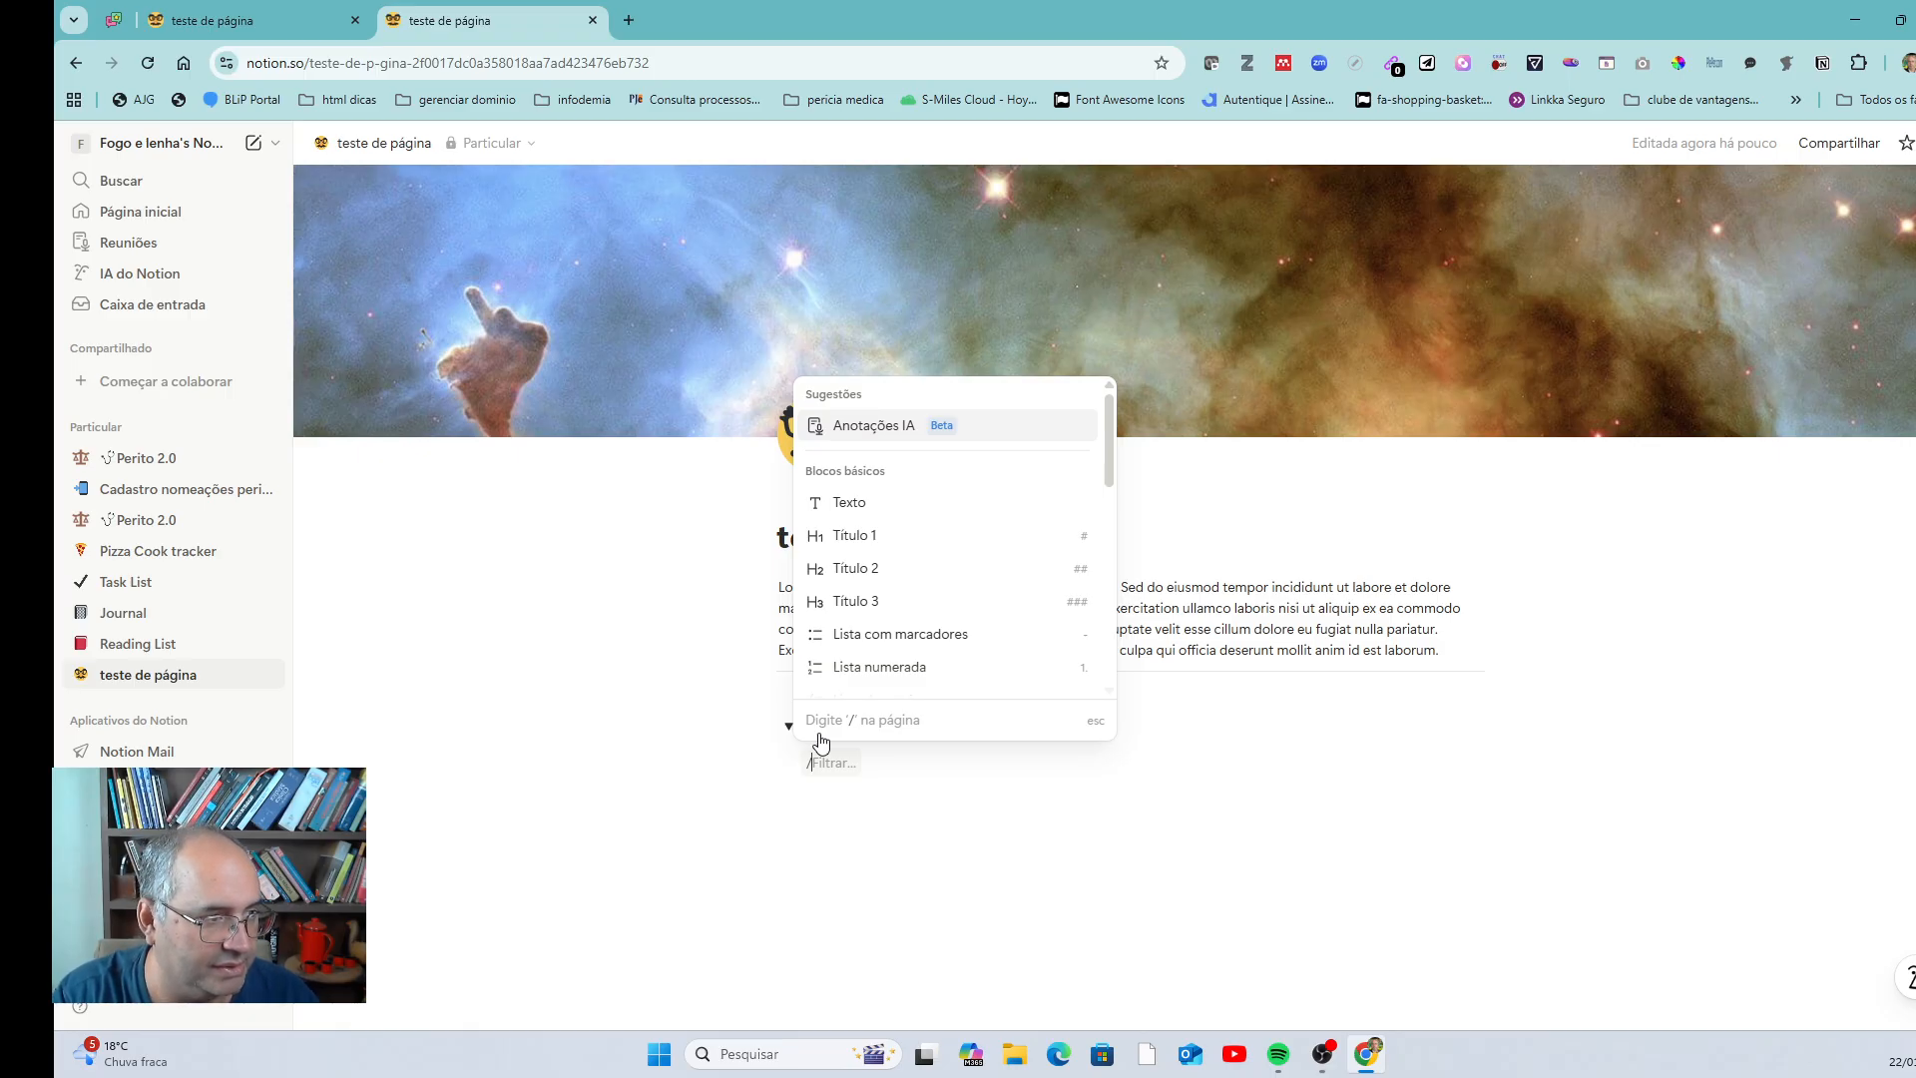
{"action": "left_click", "coordinate": [882, 425]}
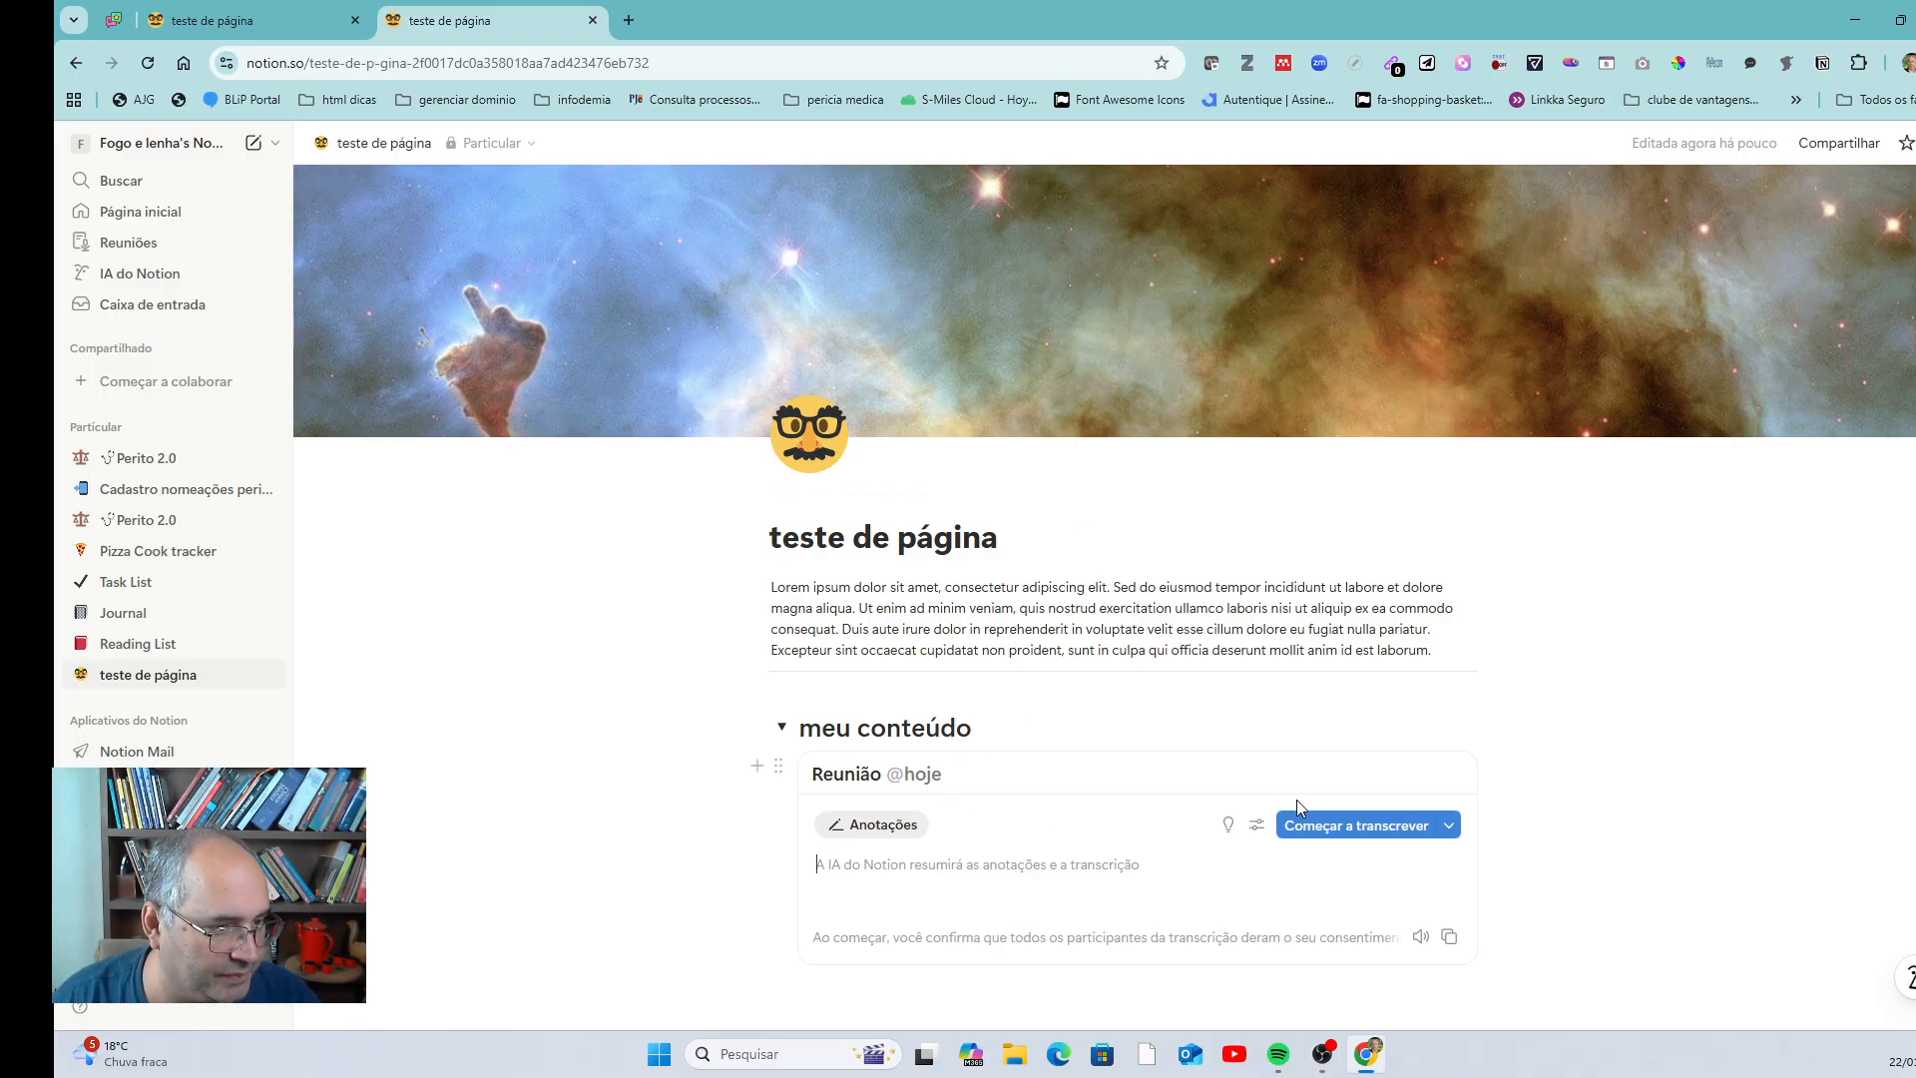
{"action": "left_click", "coordinate": [773, 768]}
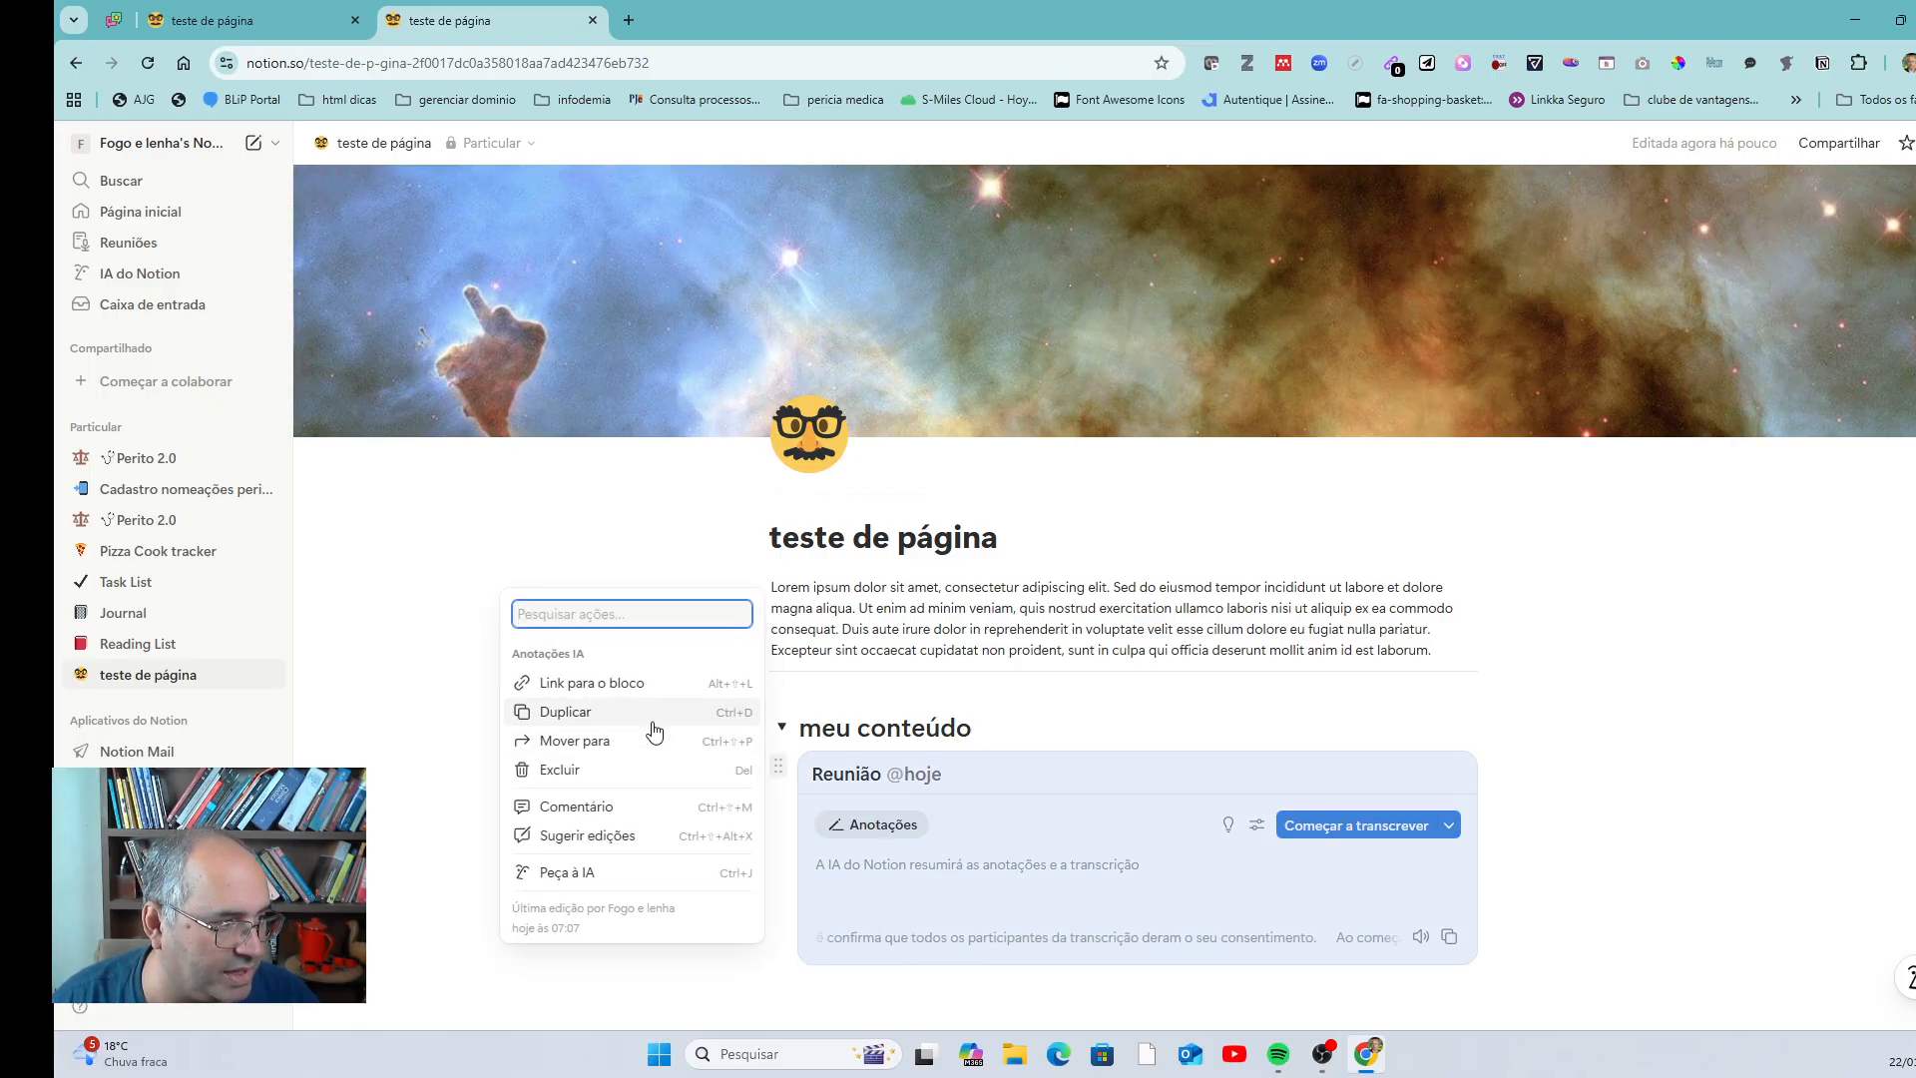
{"action": "left_click", "coordinate": [554, 770]}
- Ask the AI for a lorem ipsum paragraph on the empty line inside the "meu conteúdo" toggle, and accept the generated text
{"action": "left_click", "coordinate": [865, 764]}
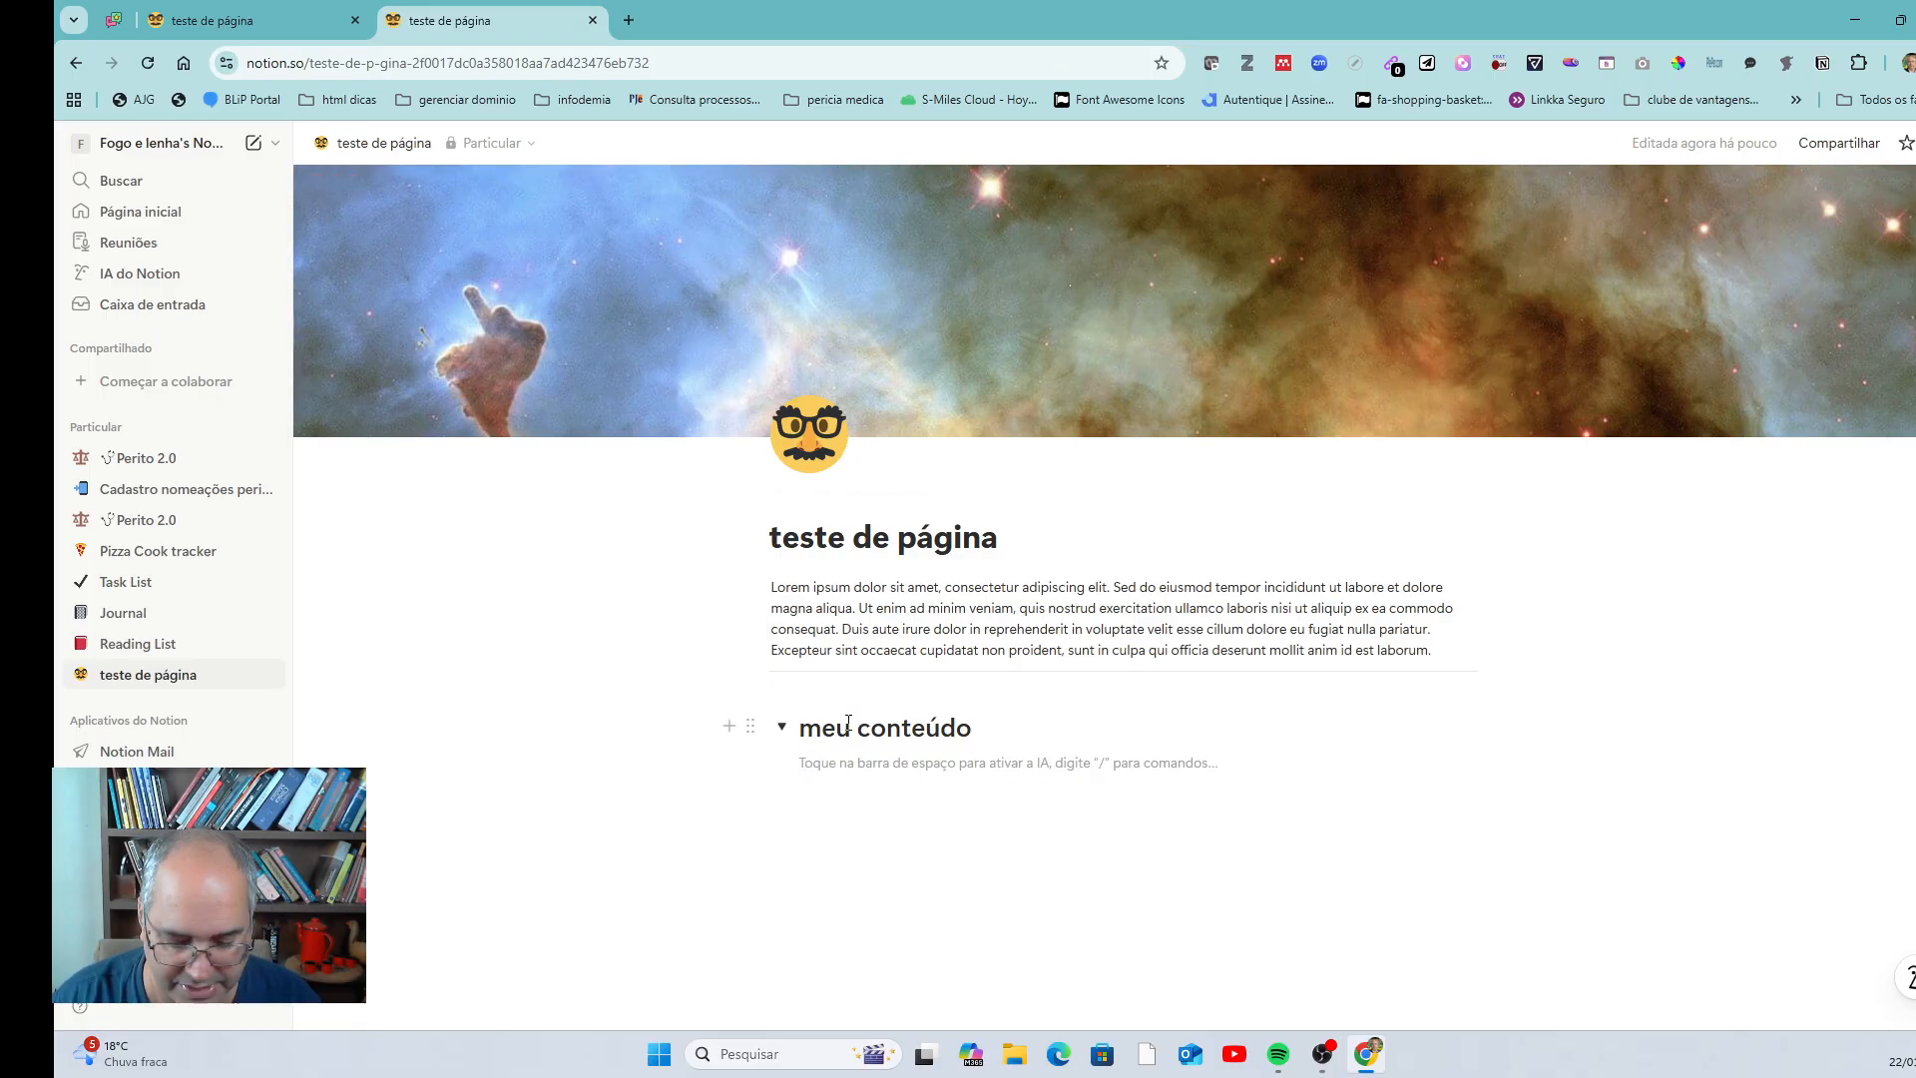
{"action": "key", "text": "space"}
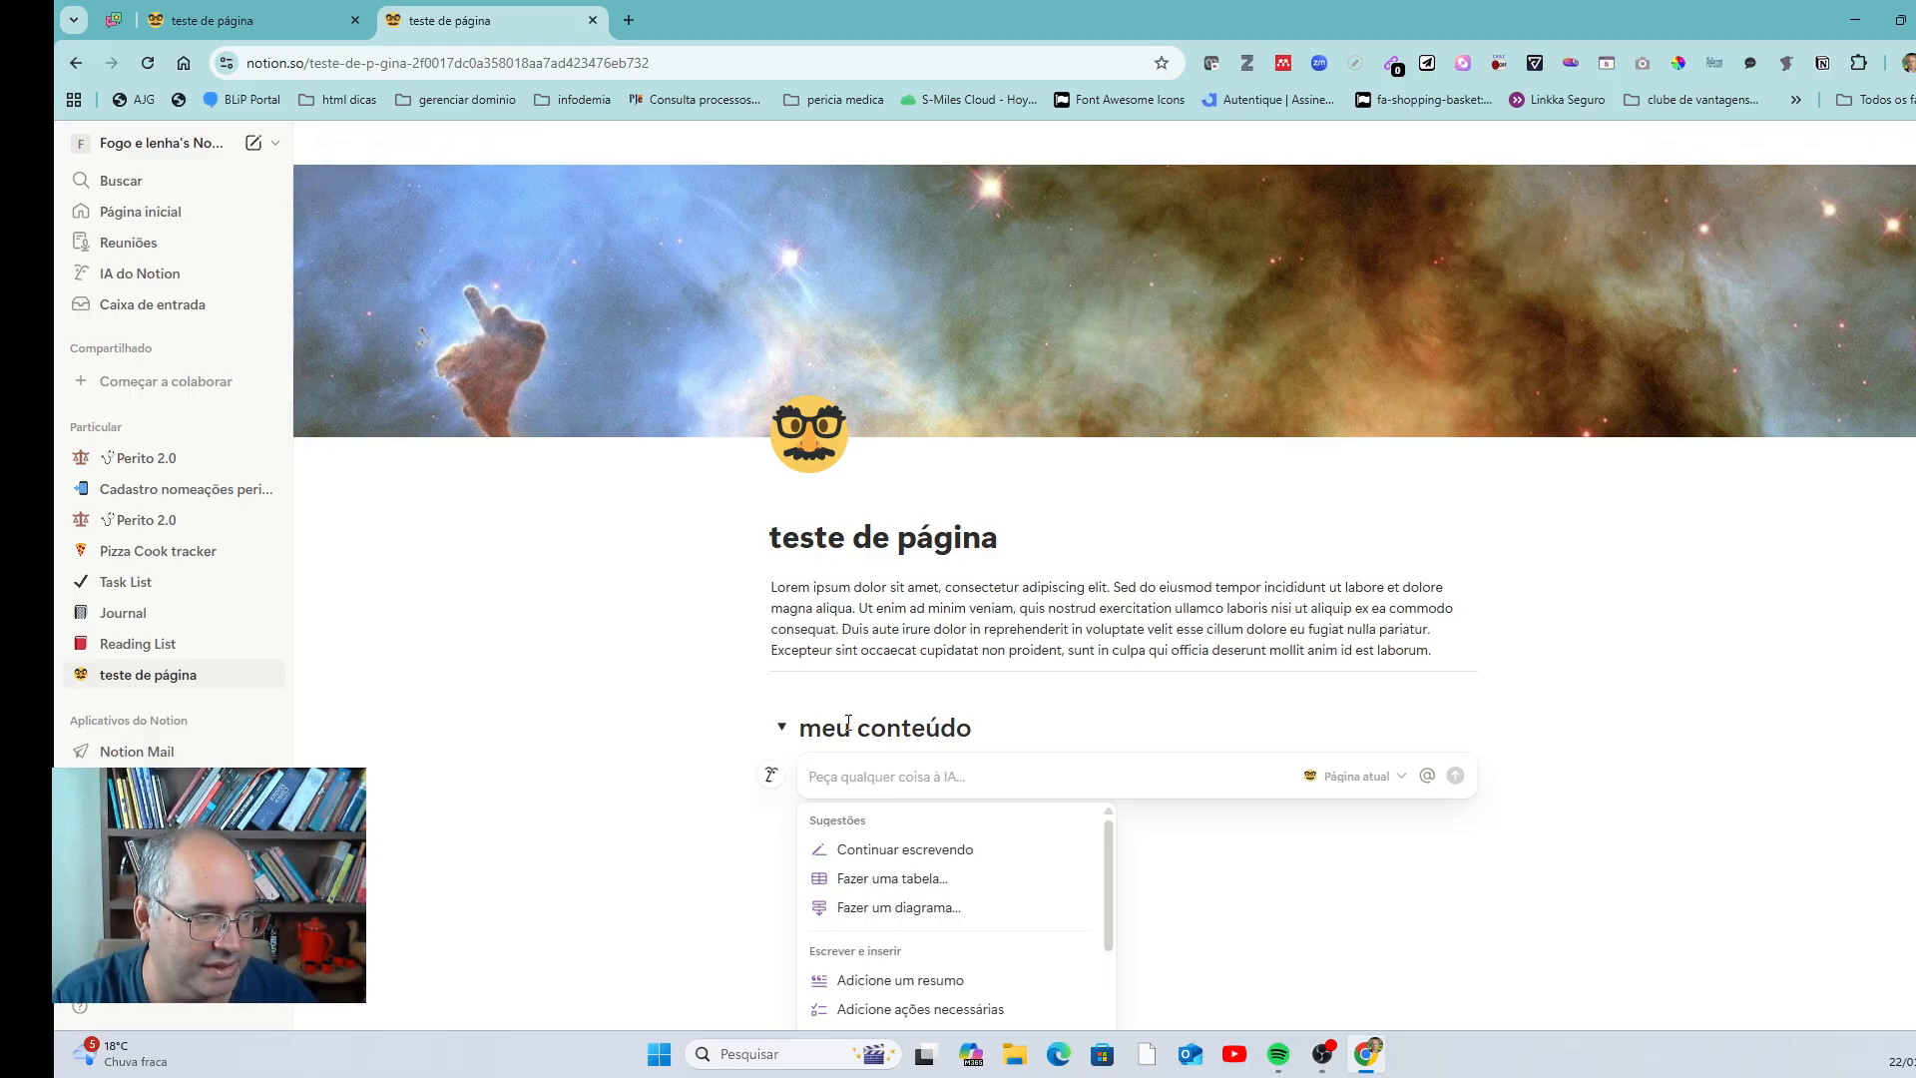
{"action": "type", "text": "crie um paragrafo loremip"}
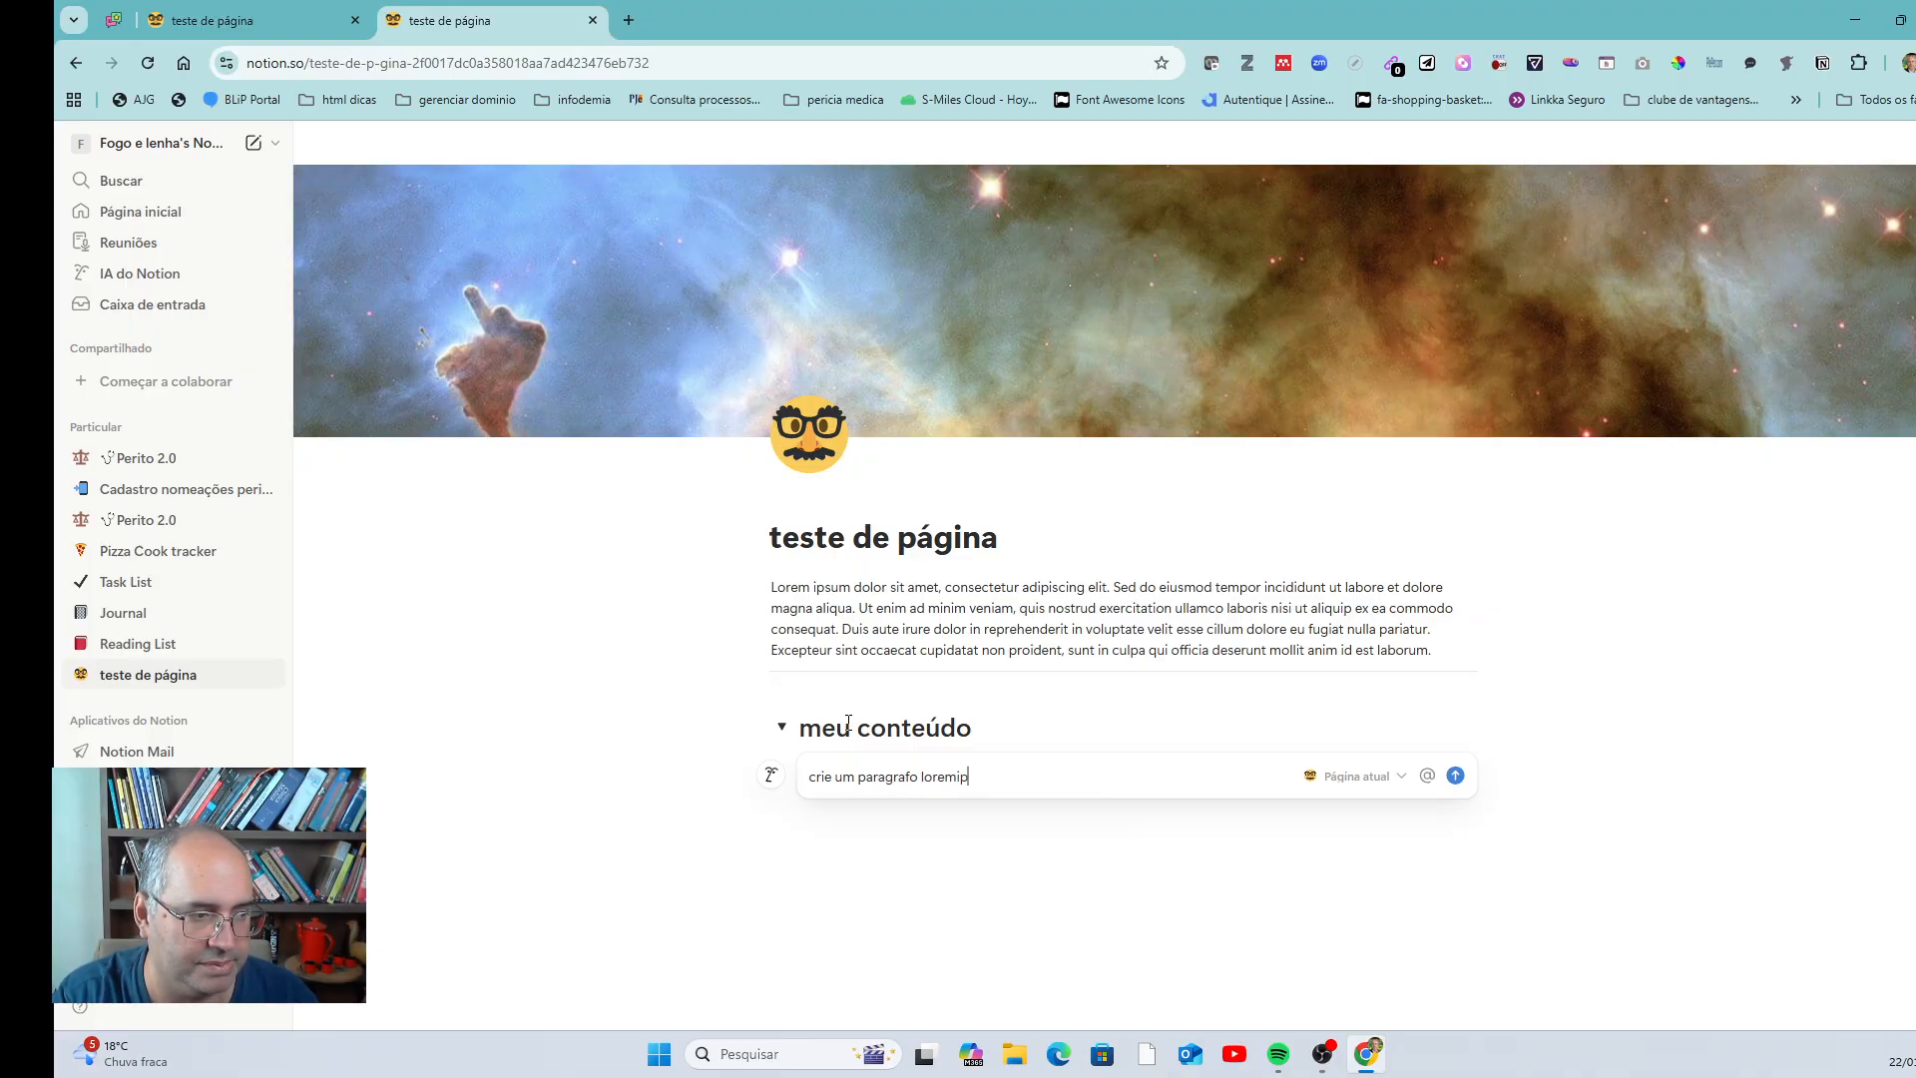
{"action": "key", "text": "BackSpace"}
{"action": "key", "text": "BackSpace"}
{"action": "type", "text": "ipsum"}
{"action": "key", "text": "Return"}
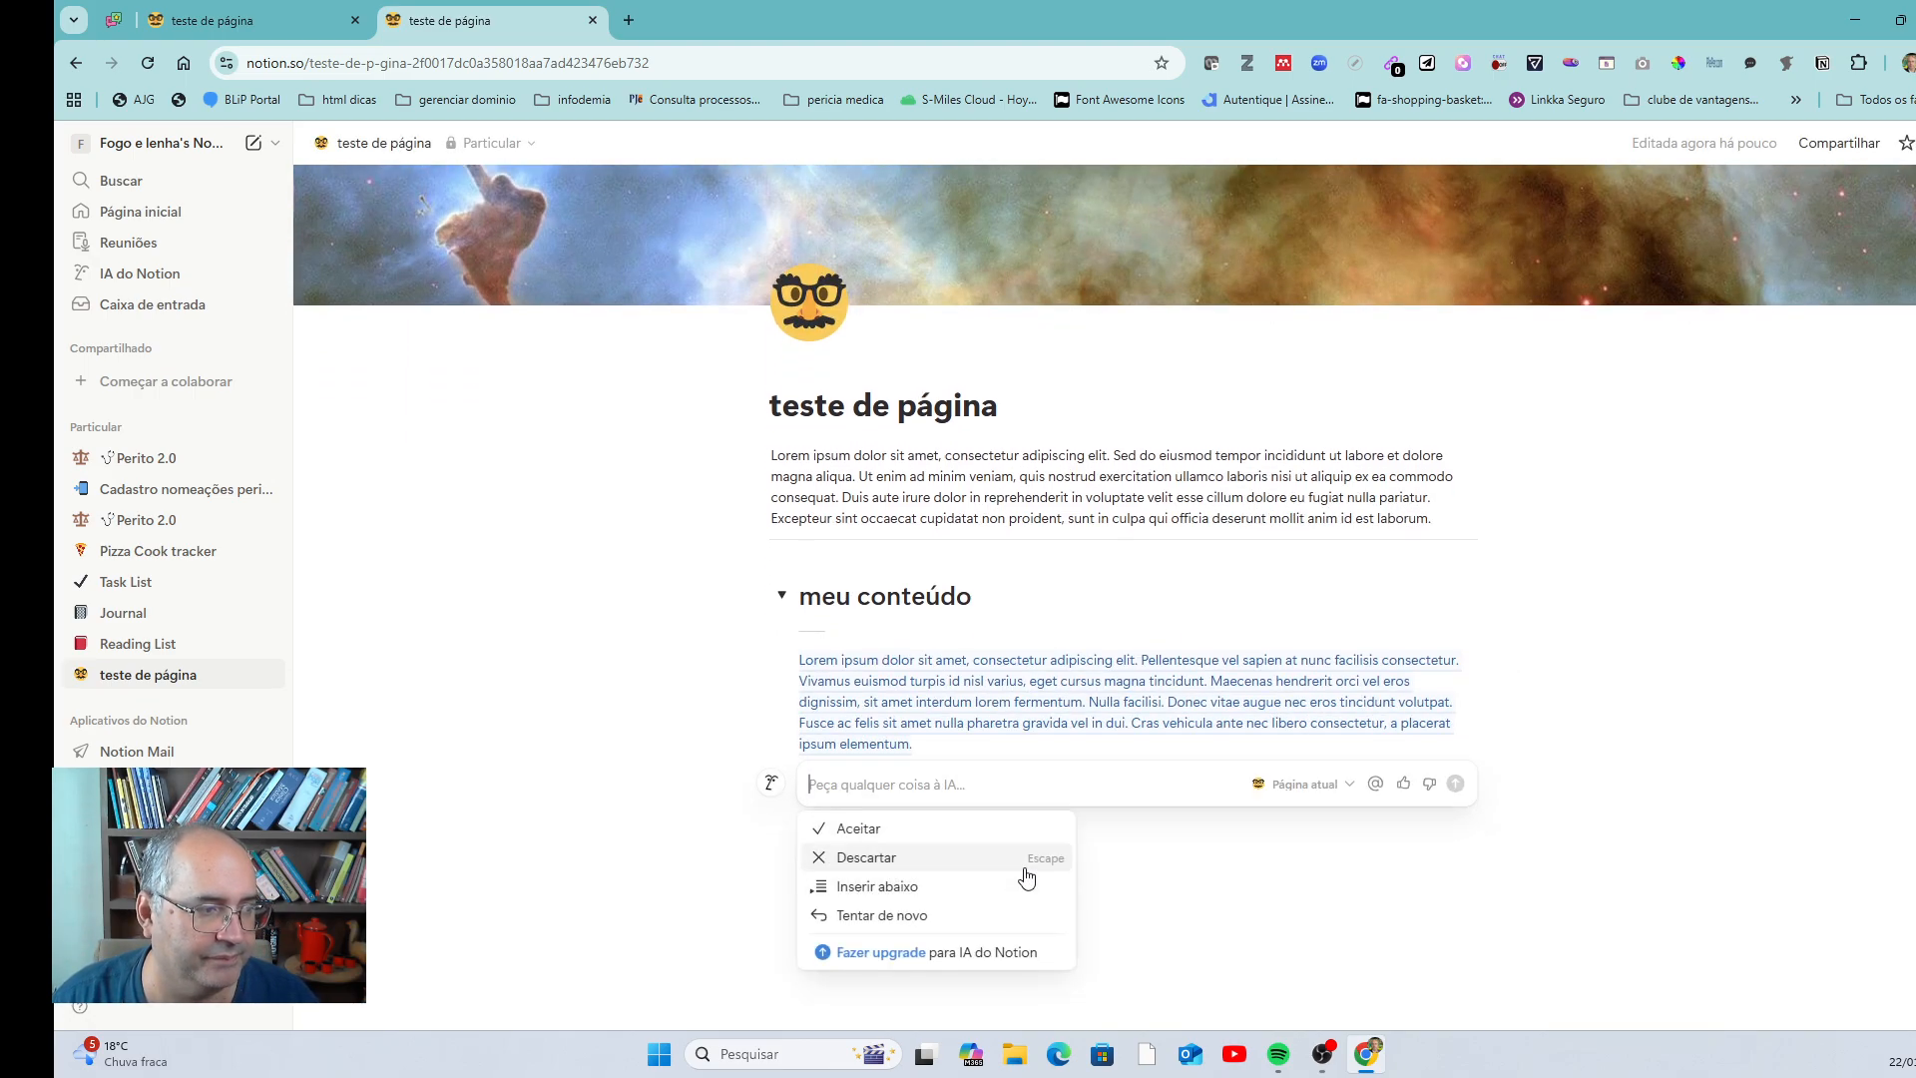
{"action": "left_click", "coordinate": [856, 828]}
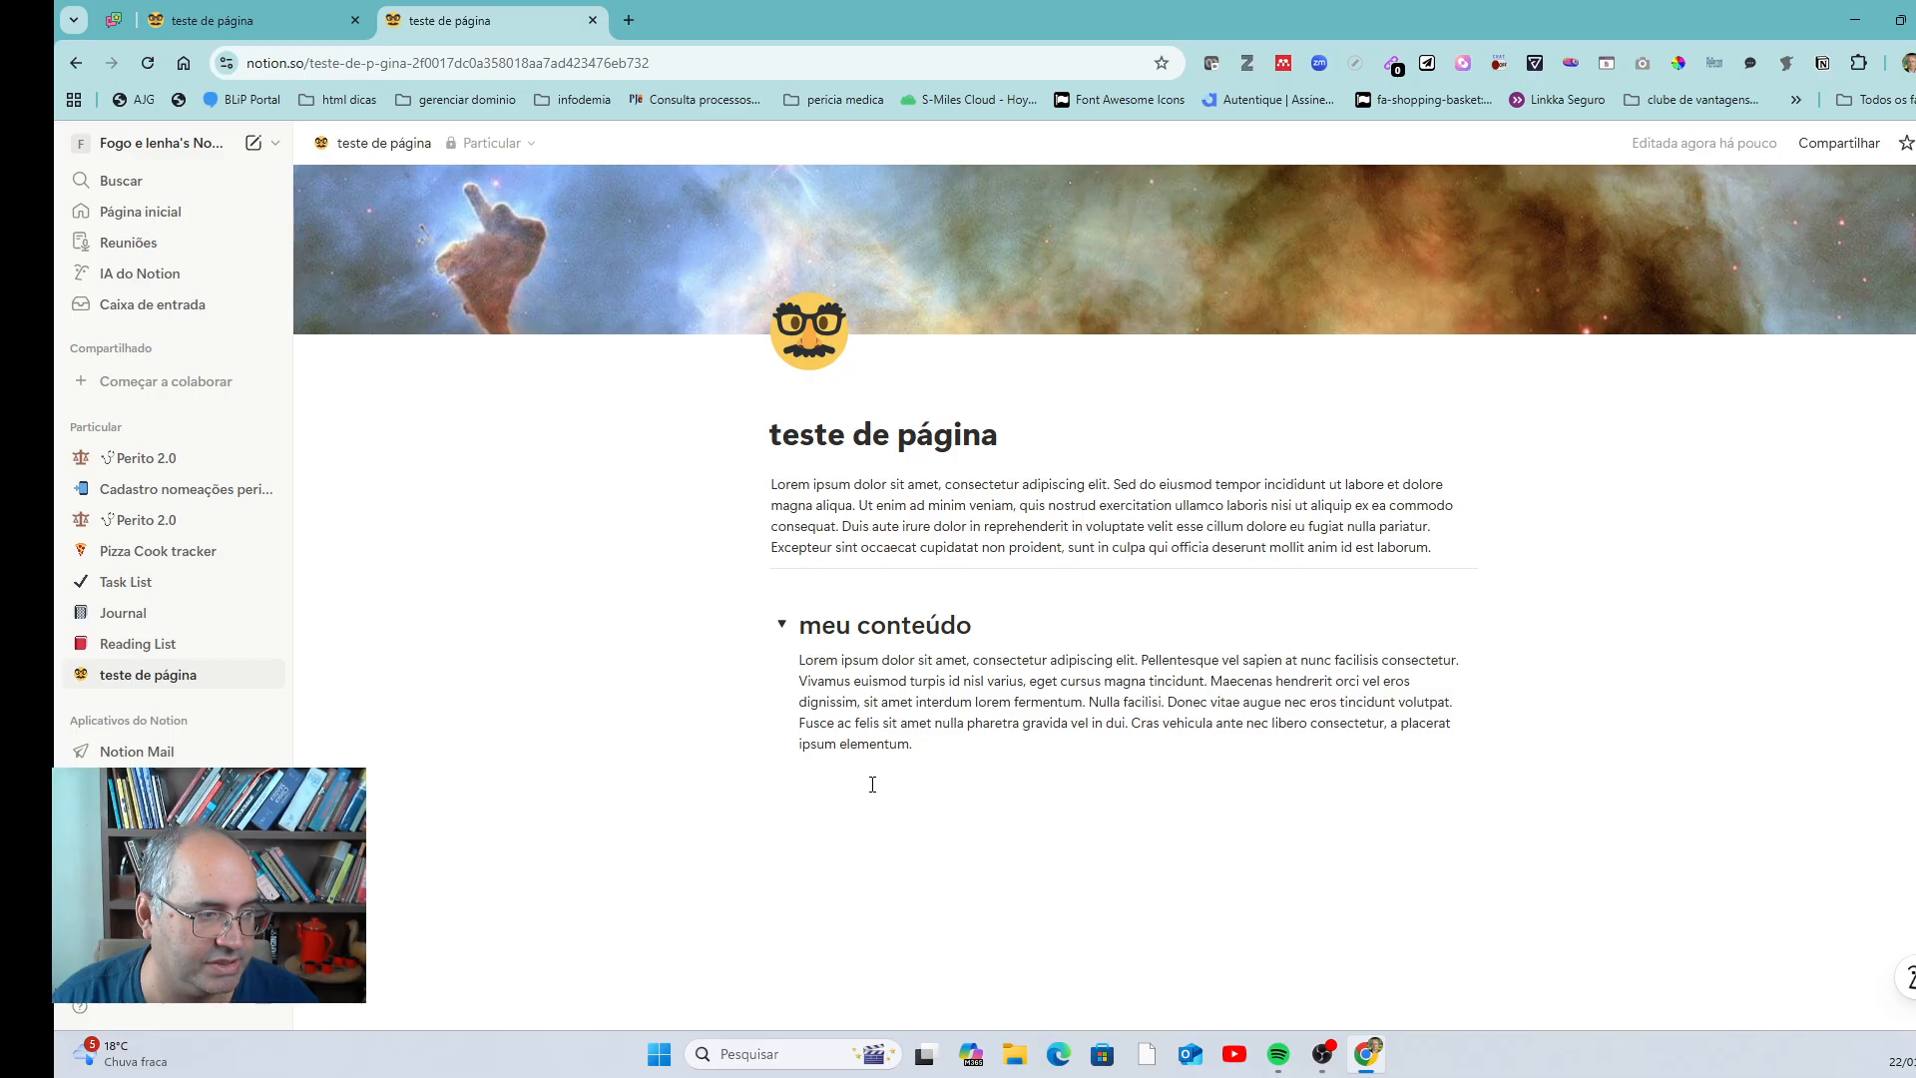
- Collapse and expand the "meu conteúdo" toggle heading several times to check how it hides its paragraph
{"action": "left_click", "coordinate": [782, 626]}
{"action": "left_click", "coordinate": [783, 728]}
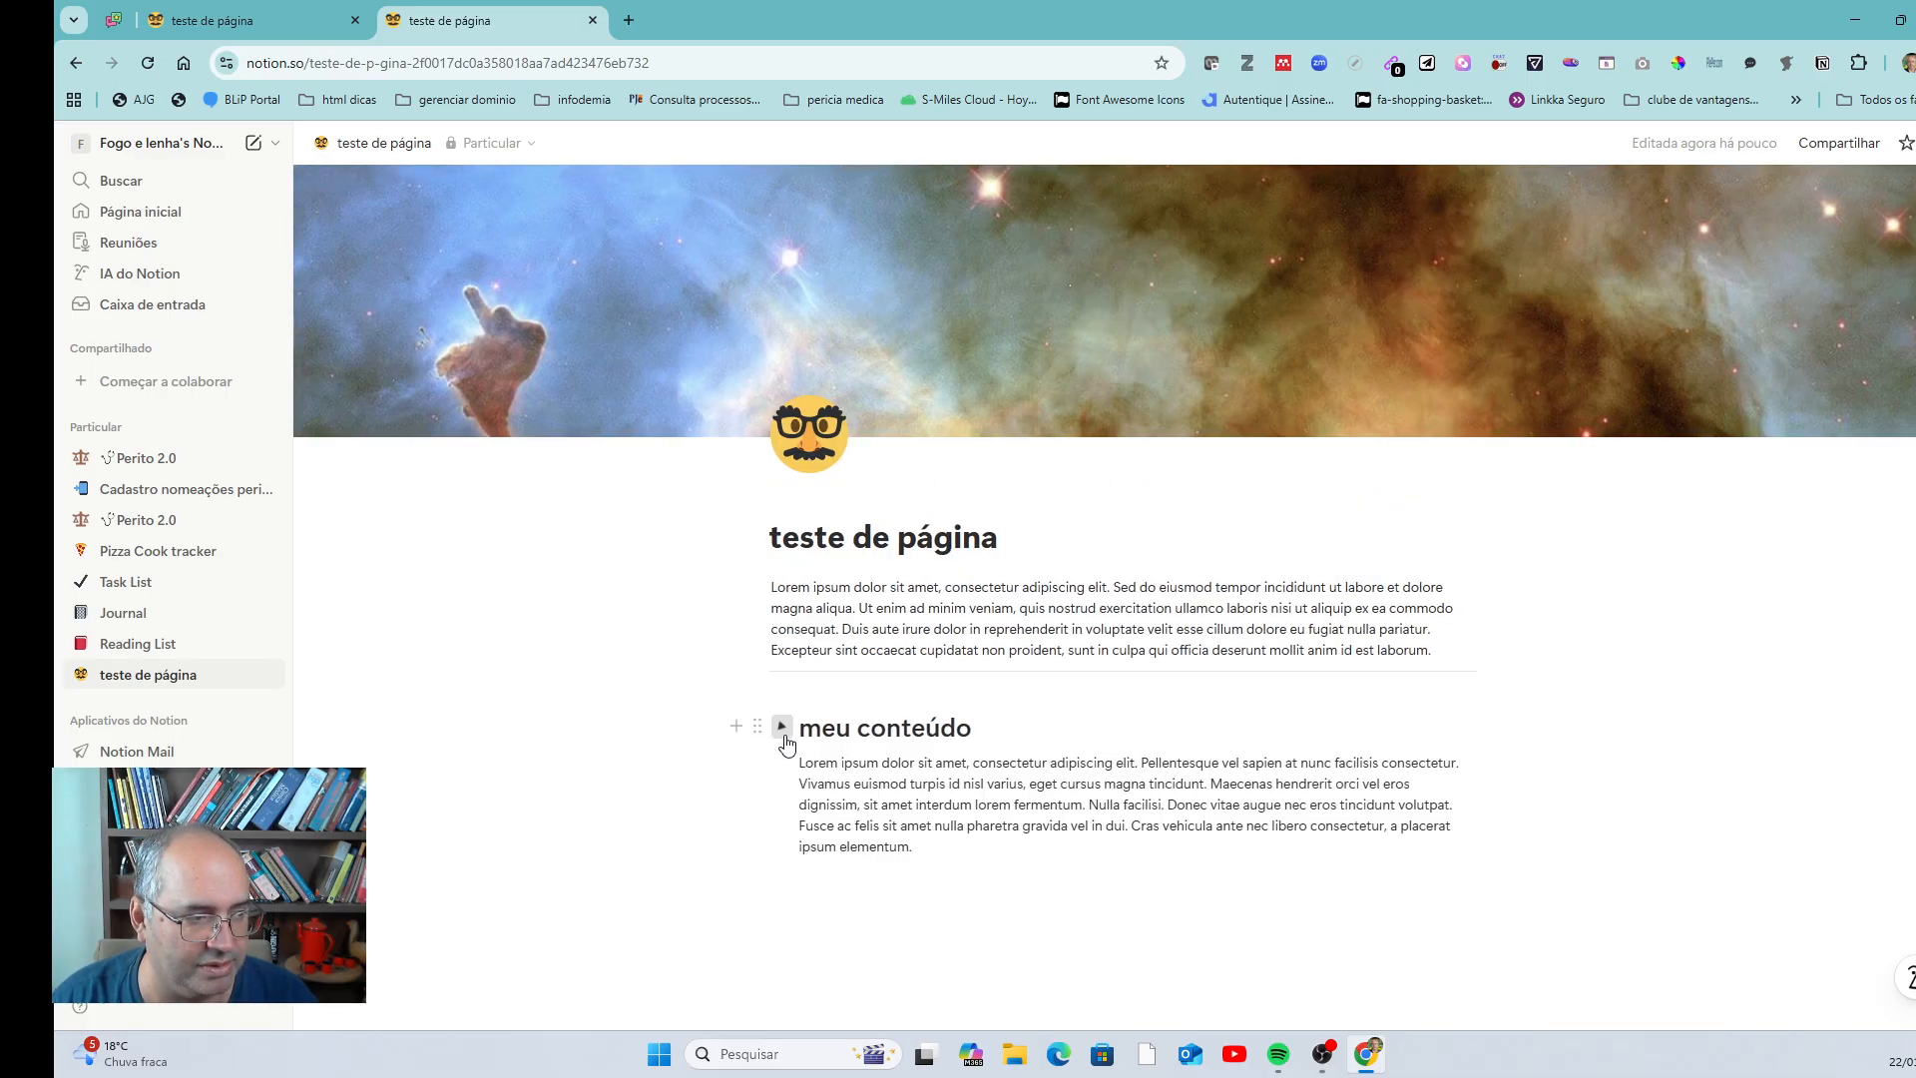
{"action": "left_click", "coordinate": [783, 728]}
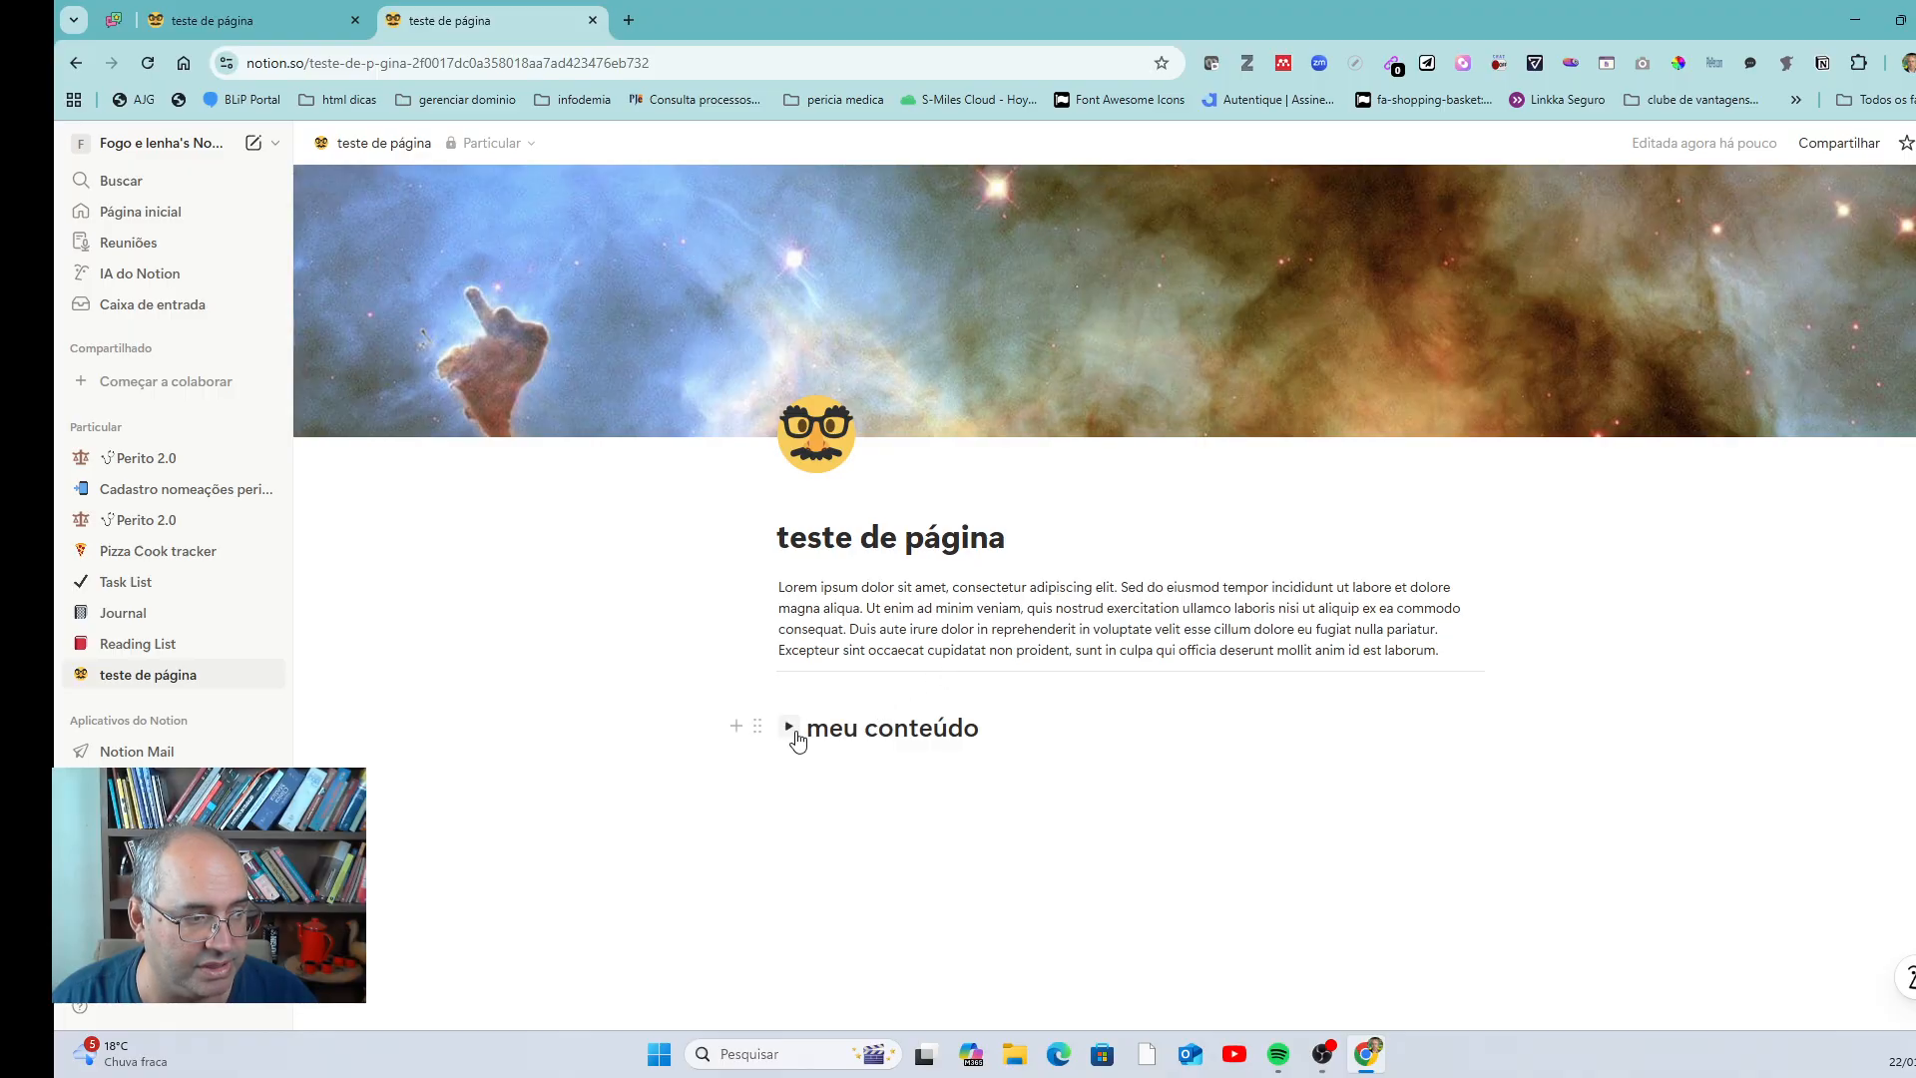
{"action": "left_click", "coordinate": [789, 727]}
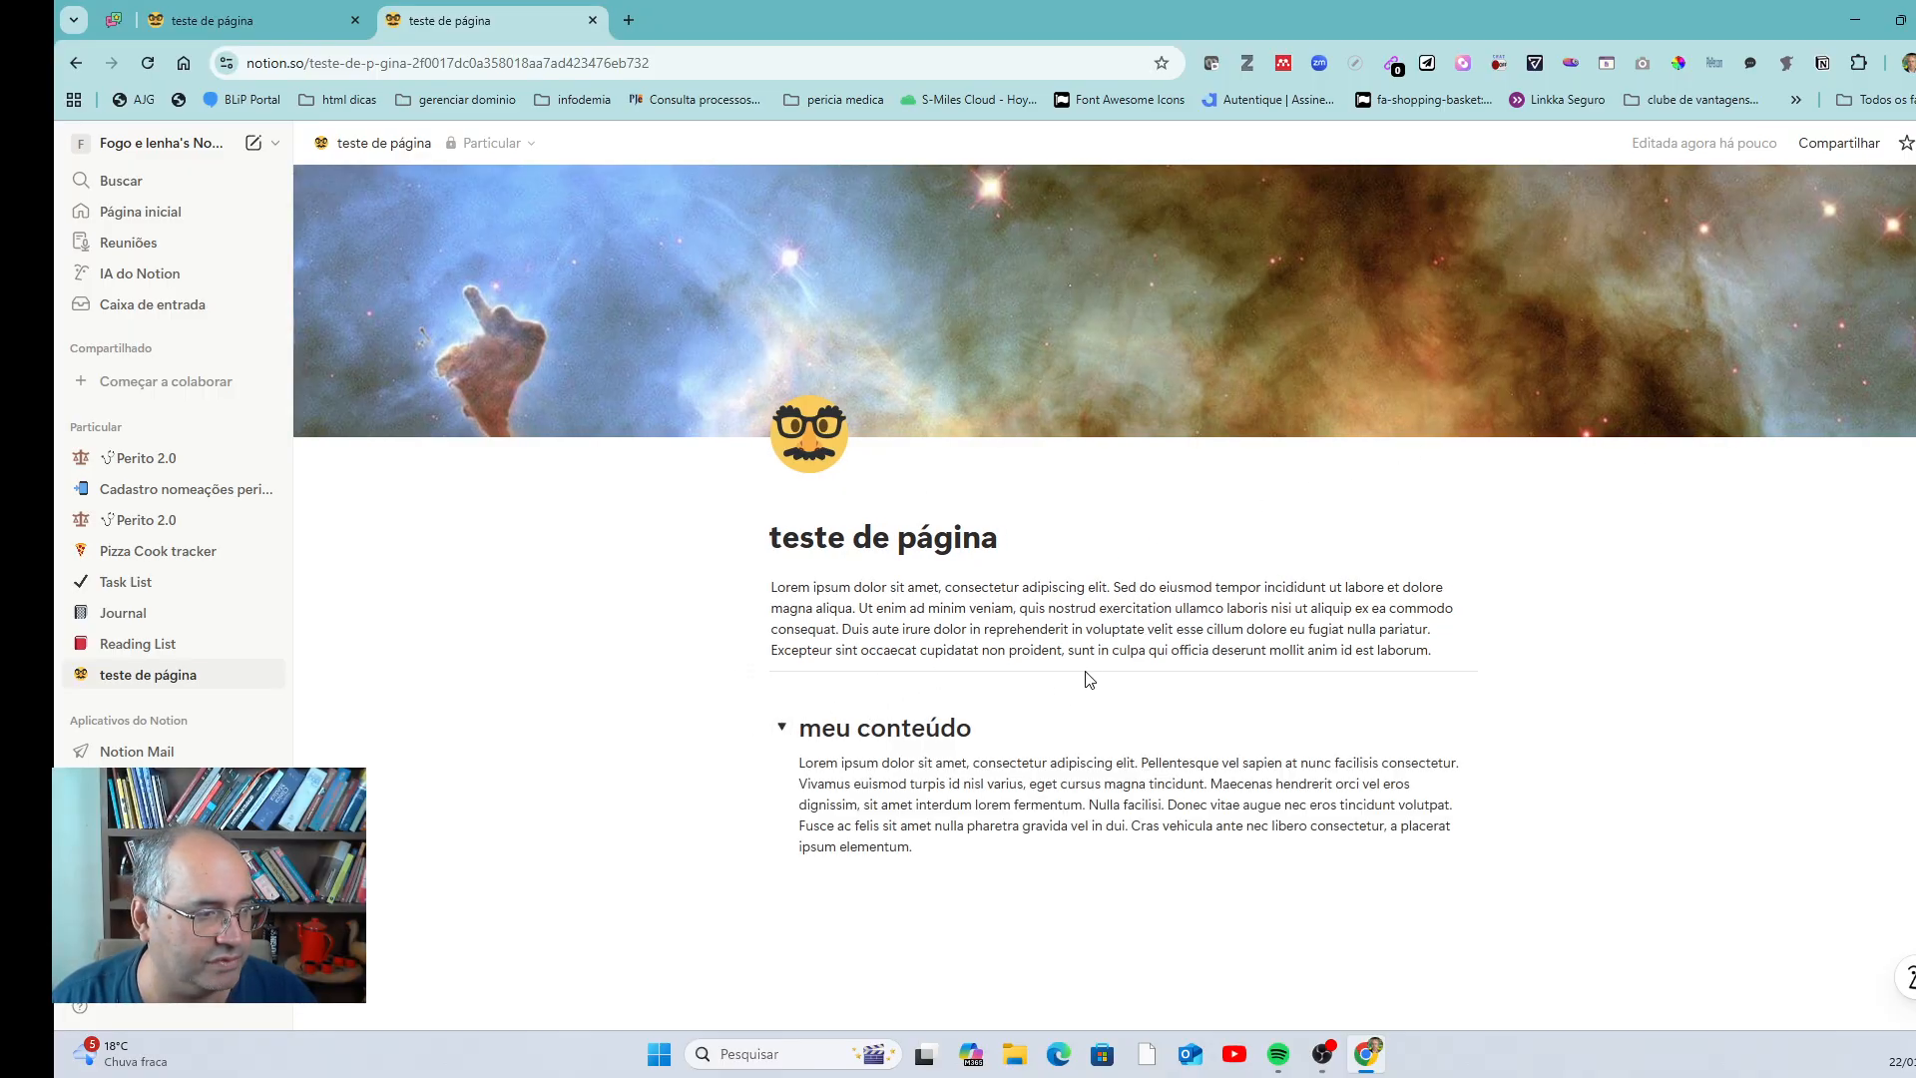
{"action": "left_click", "coordinate": [783, 729]}
{"action": "left_click", "coordinate": [786, 728]}
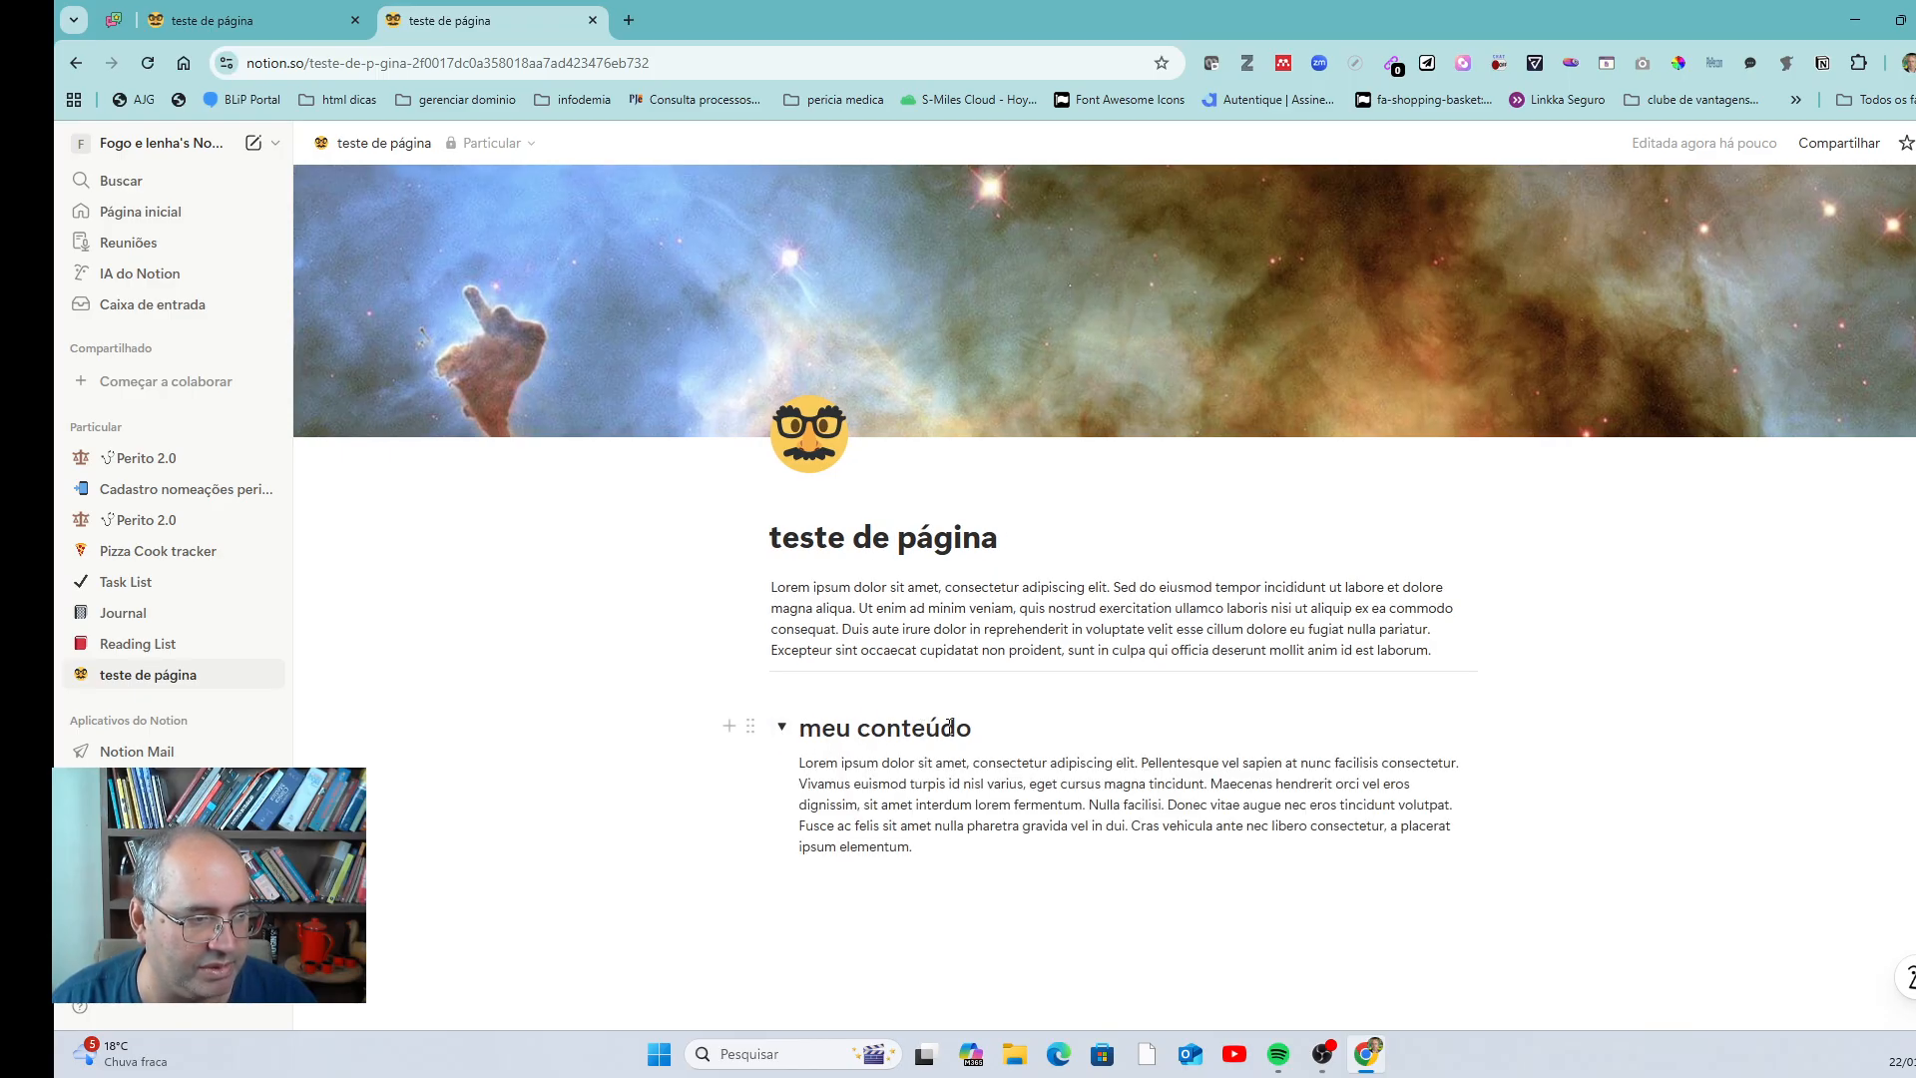
- Add a line below the toggle's paragraph mentioning your own user, followed by "lembrar de enviar o processo hoje"
{"action": "scroll", "coordinate": [926, 726], "scroll_direction": "down", "scroll_amount": 1}
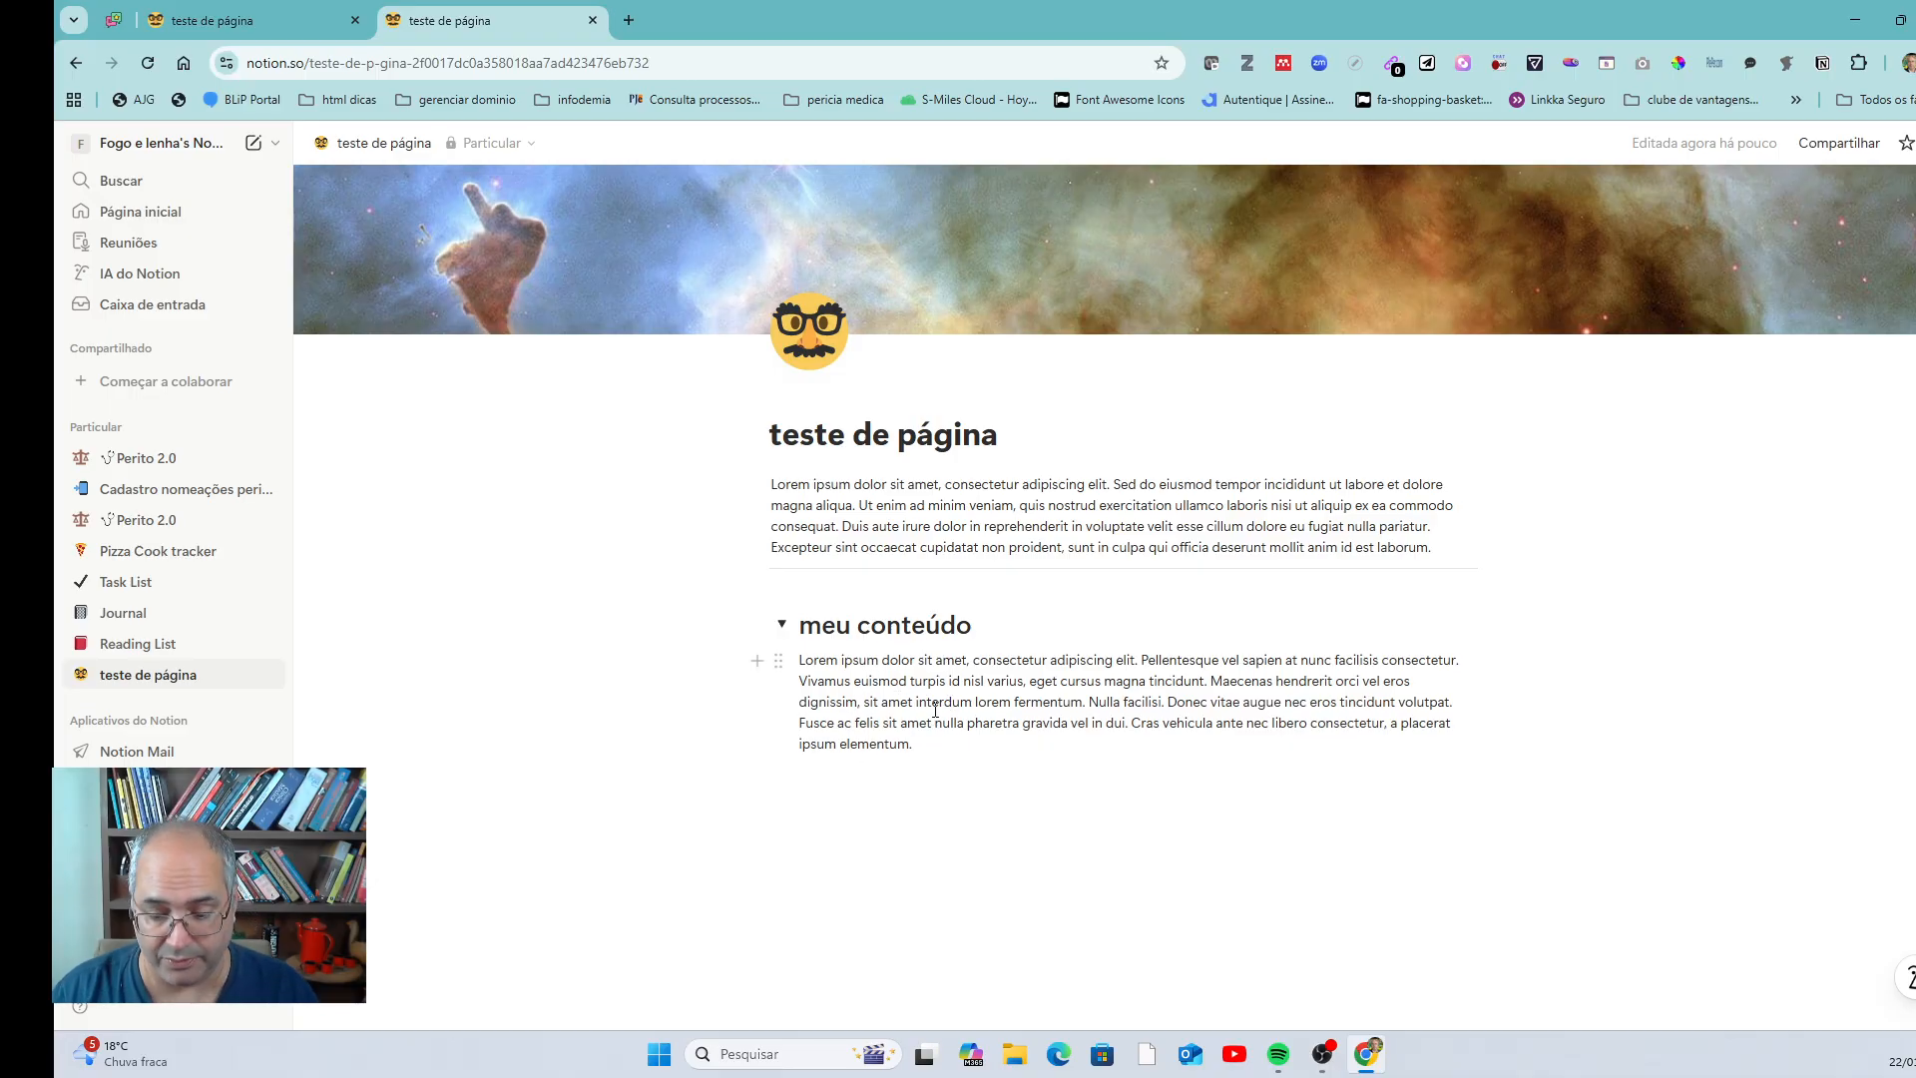
{"action": "key", "text": "Return"}
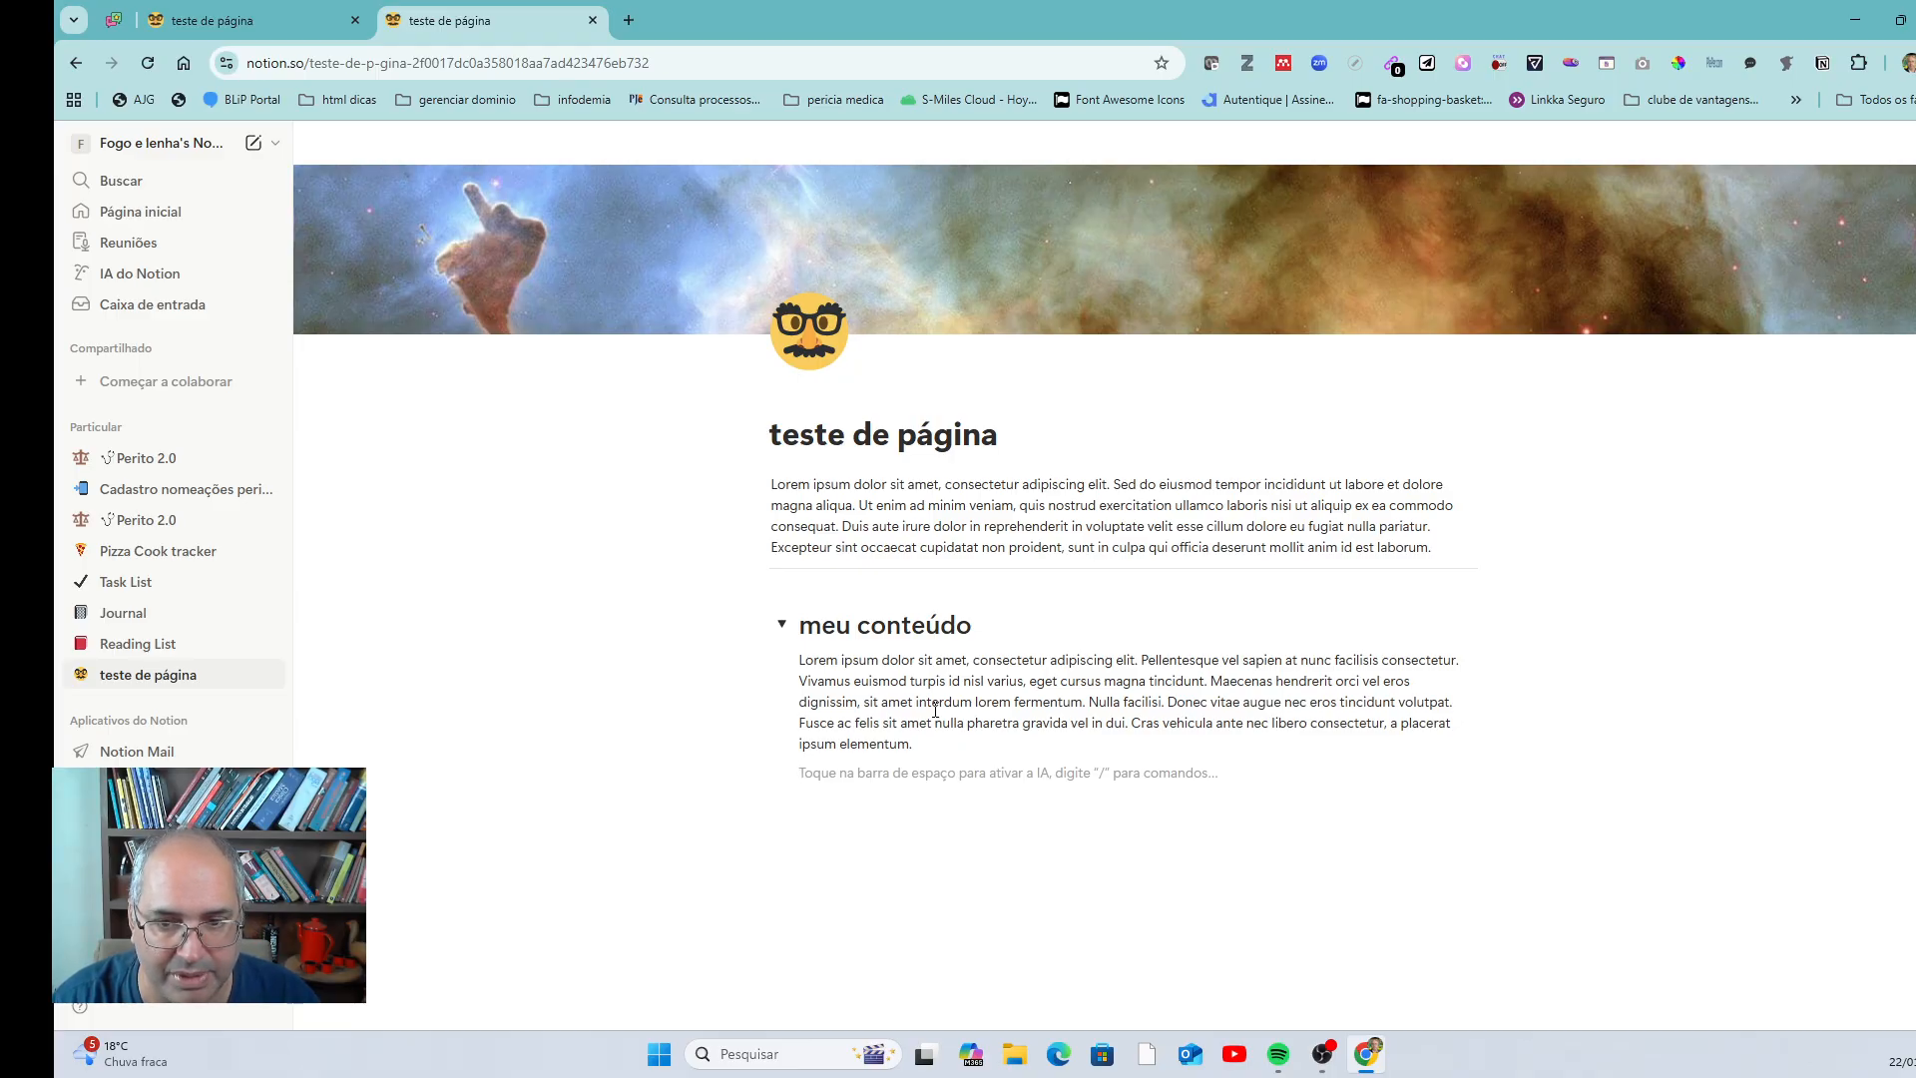
{"action": "type", "text": "@"}
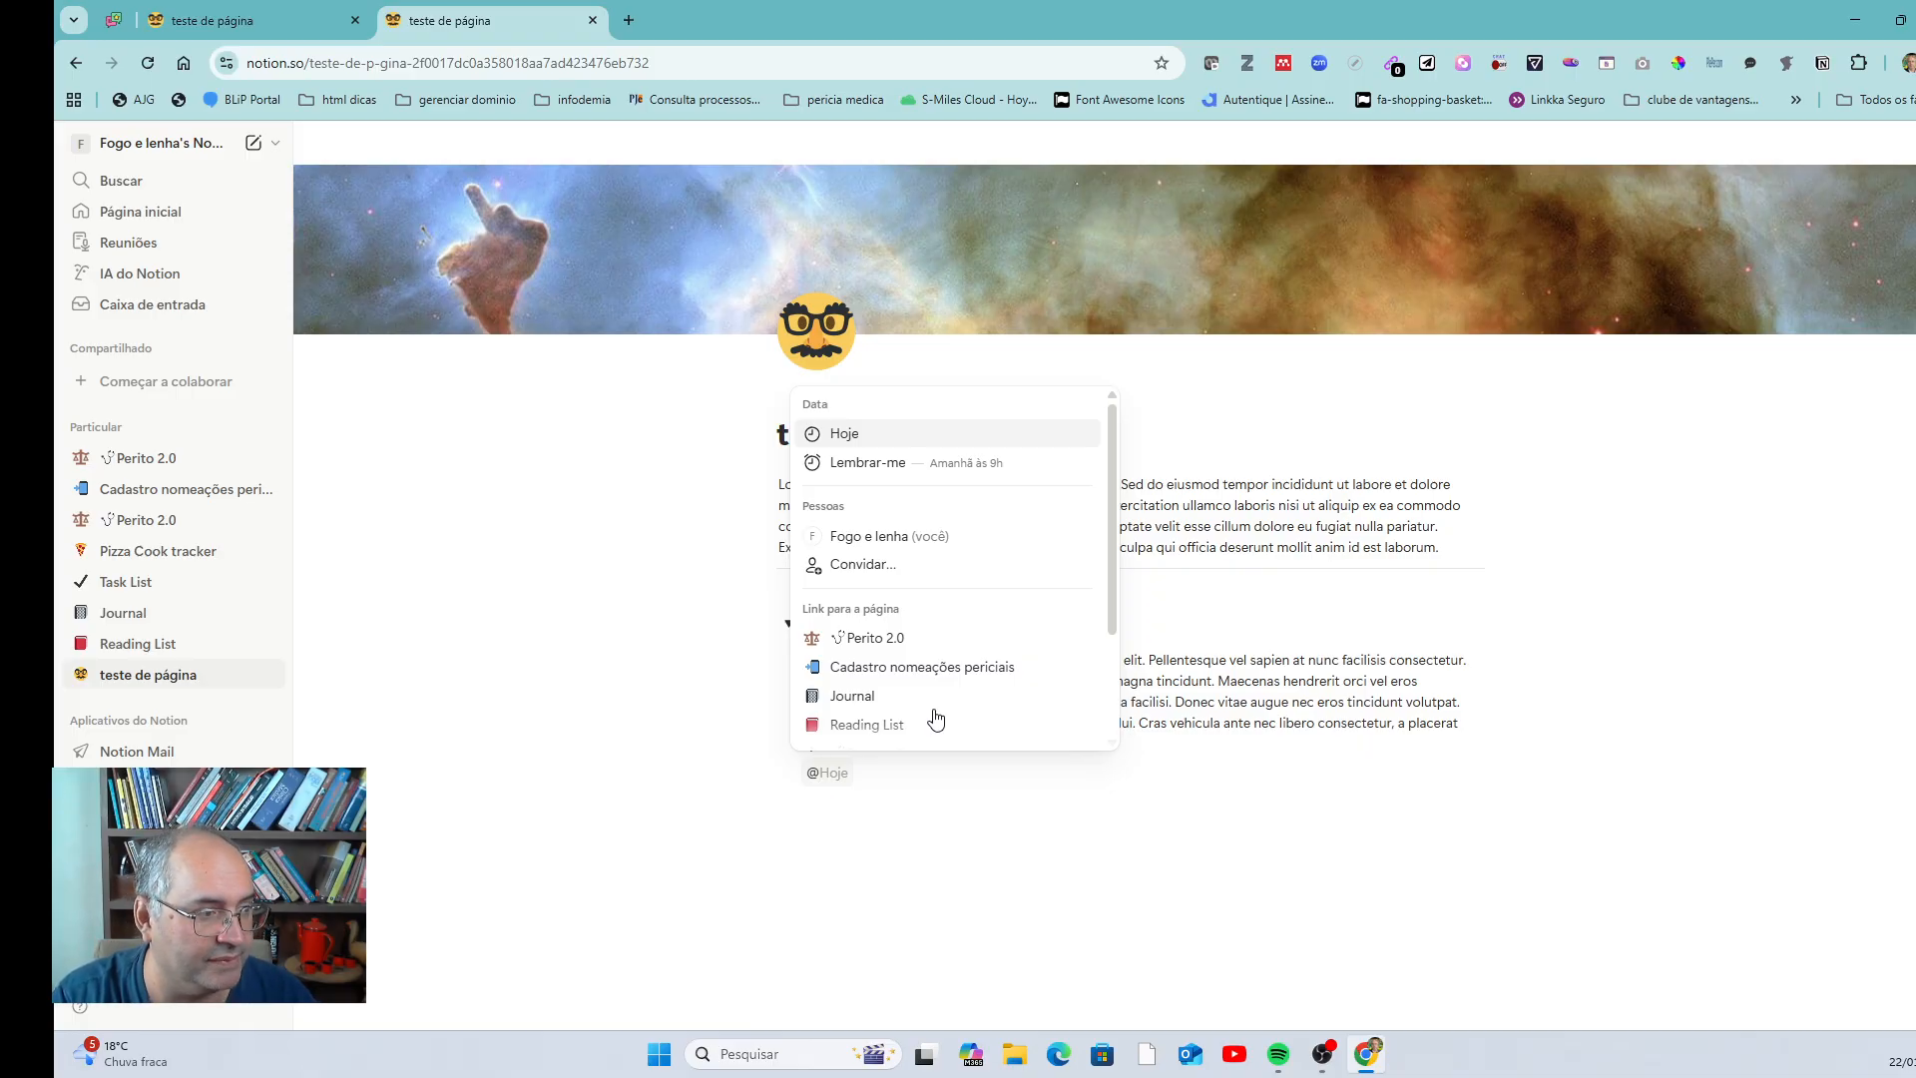
{"action": "left_click", "coordinate": [866, 536]}
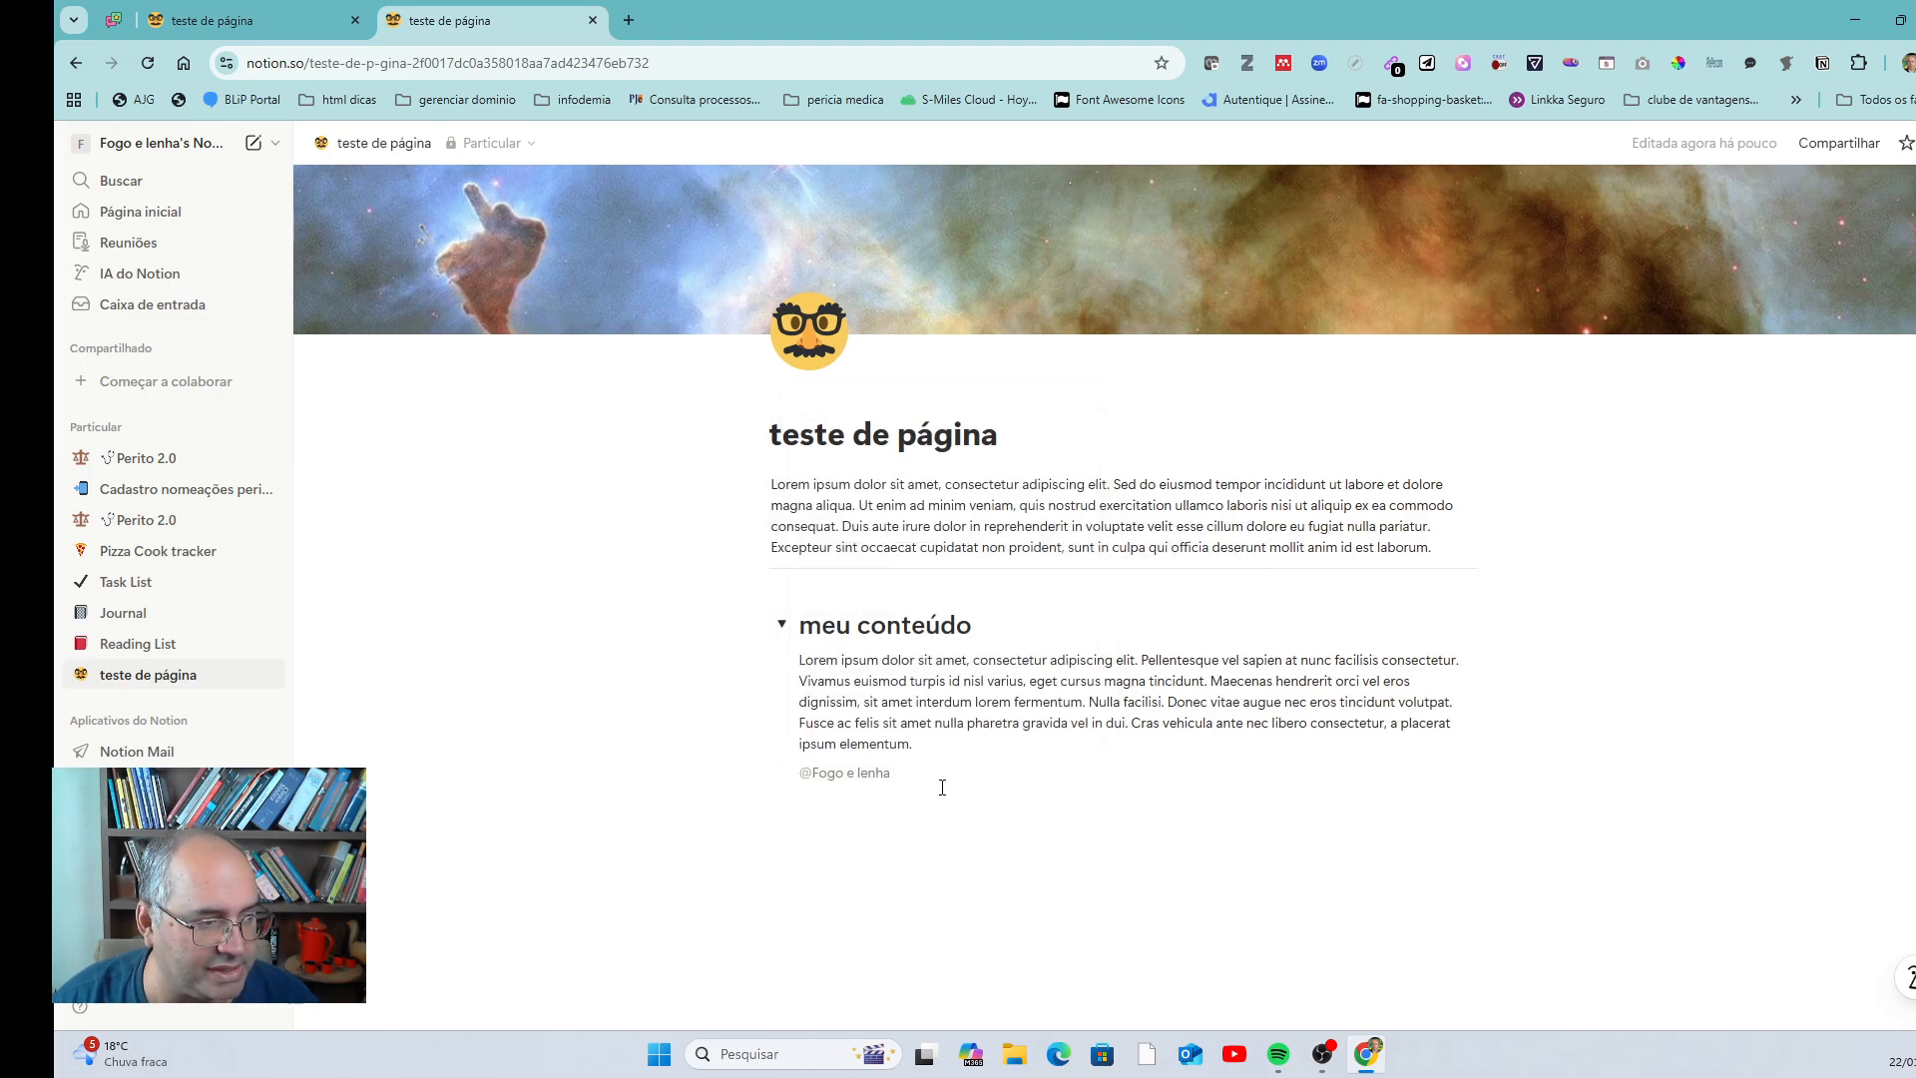
{"action": "type", "text": "lembrar"}
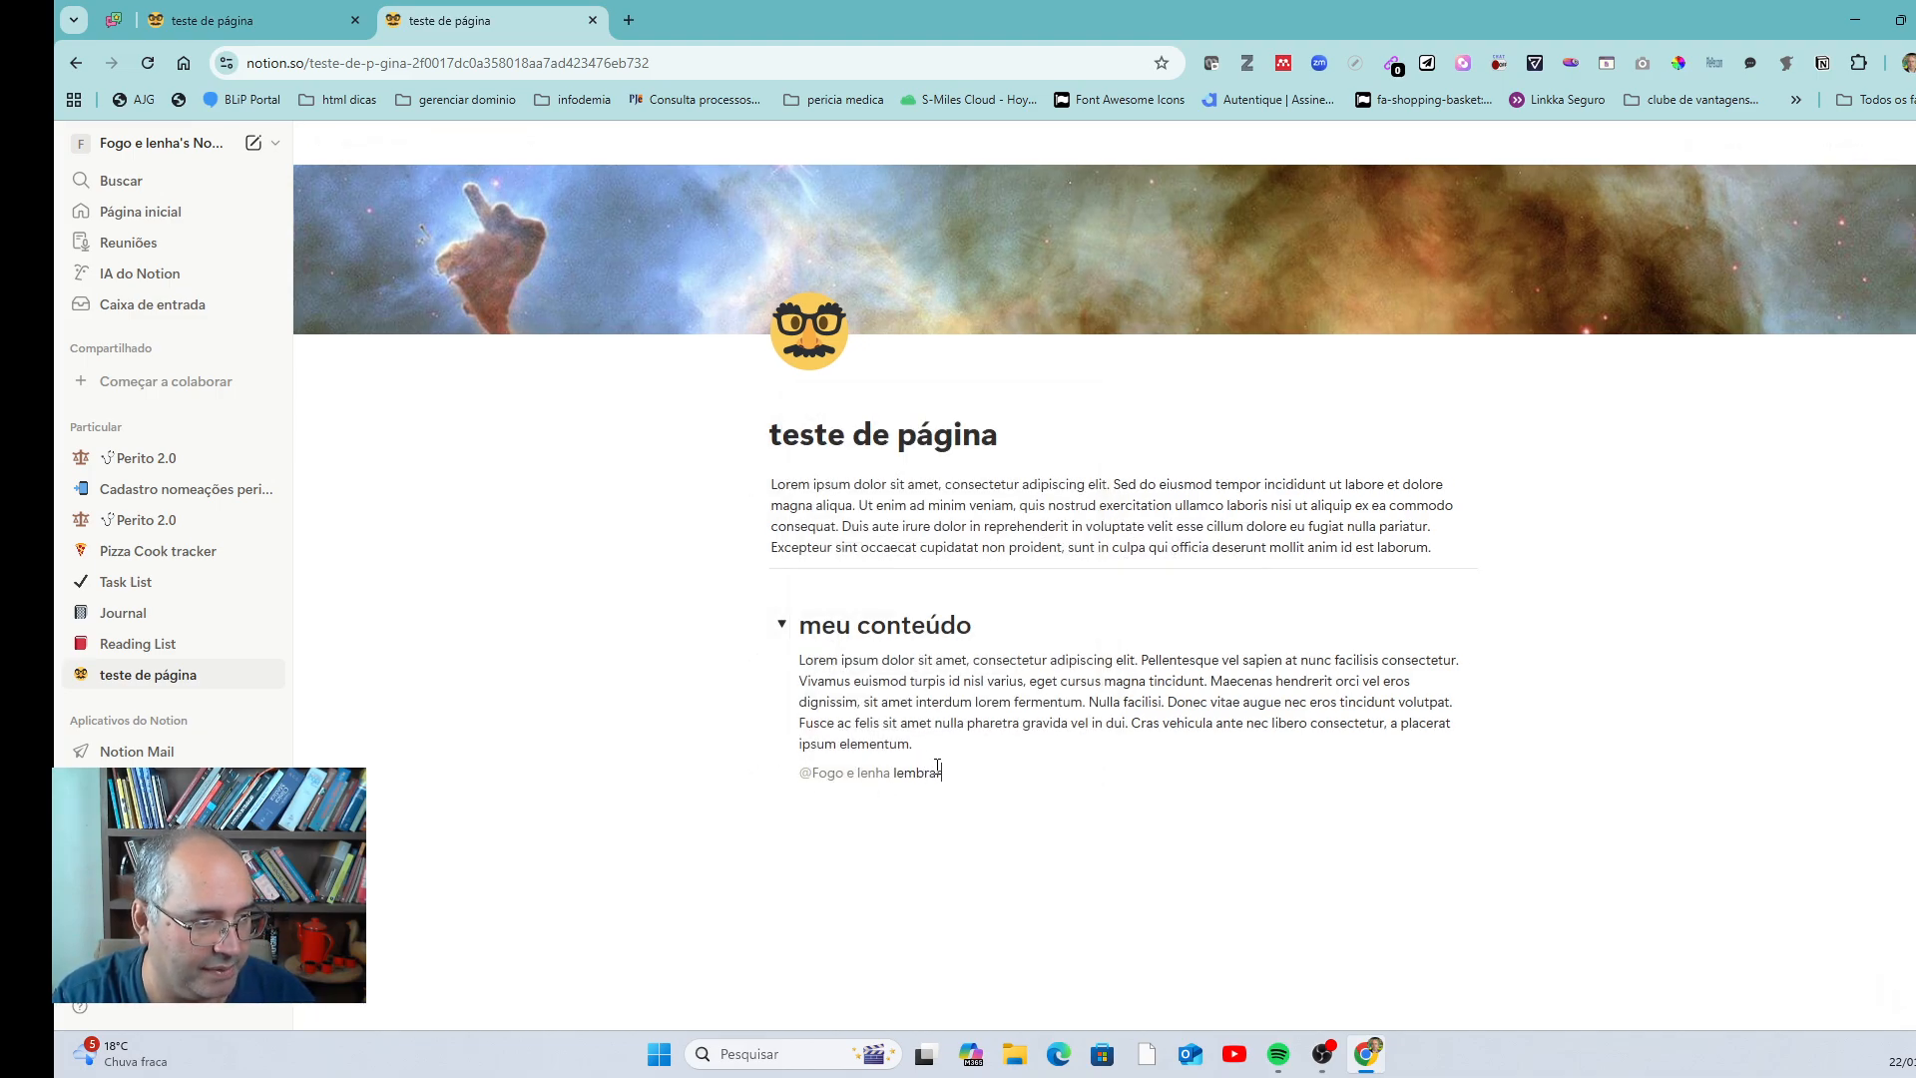
{"action": "type", "text": " de enviar o processo hoje"}
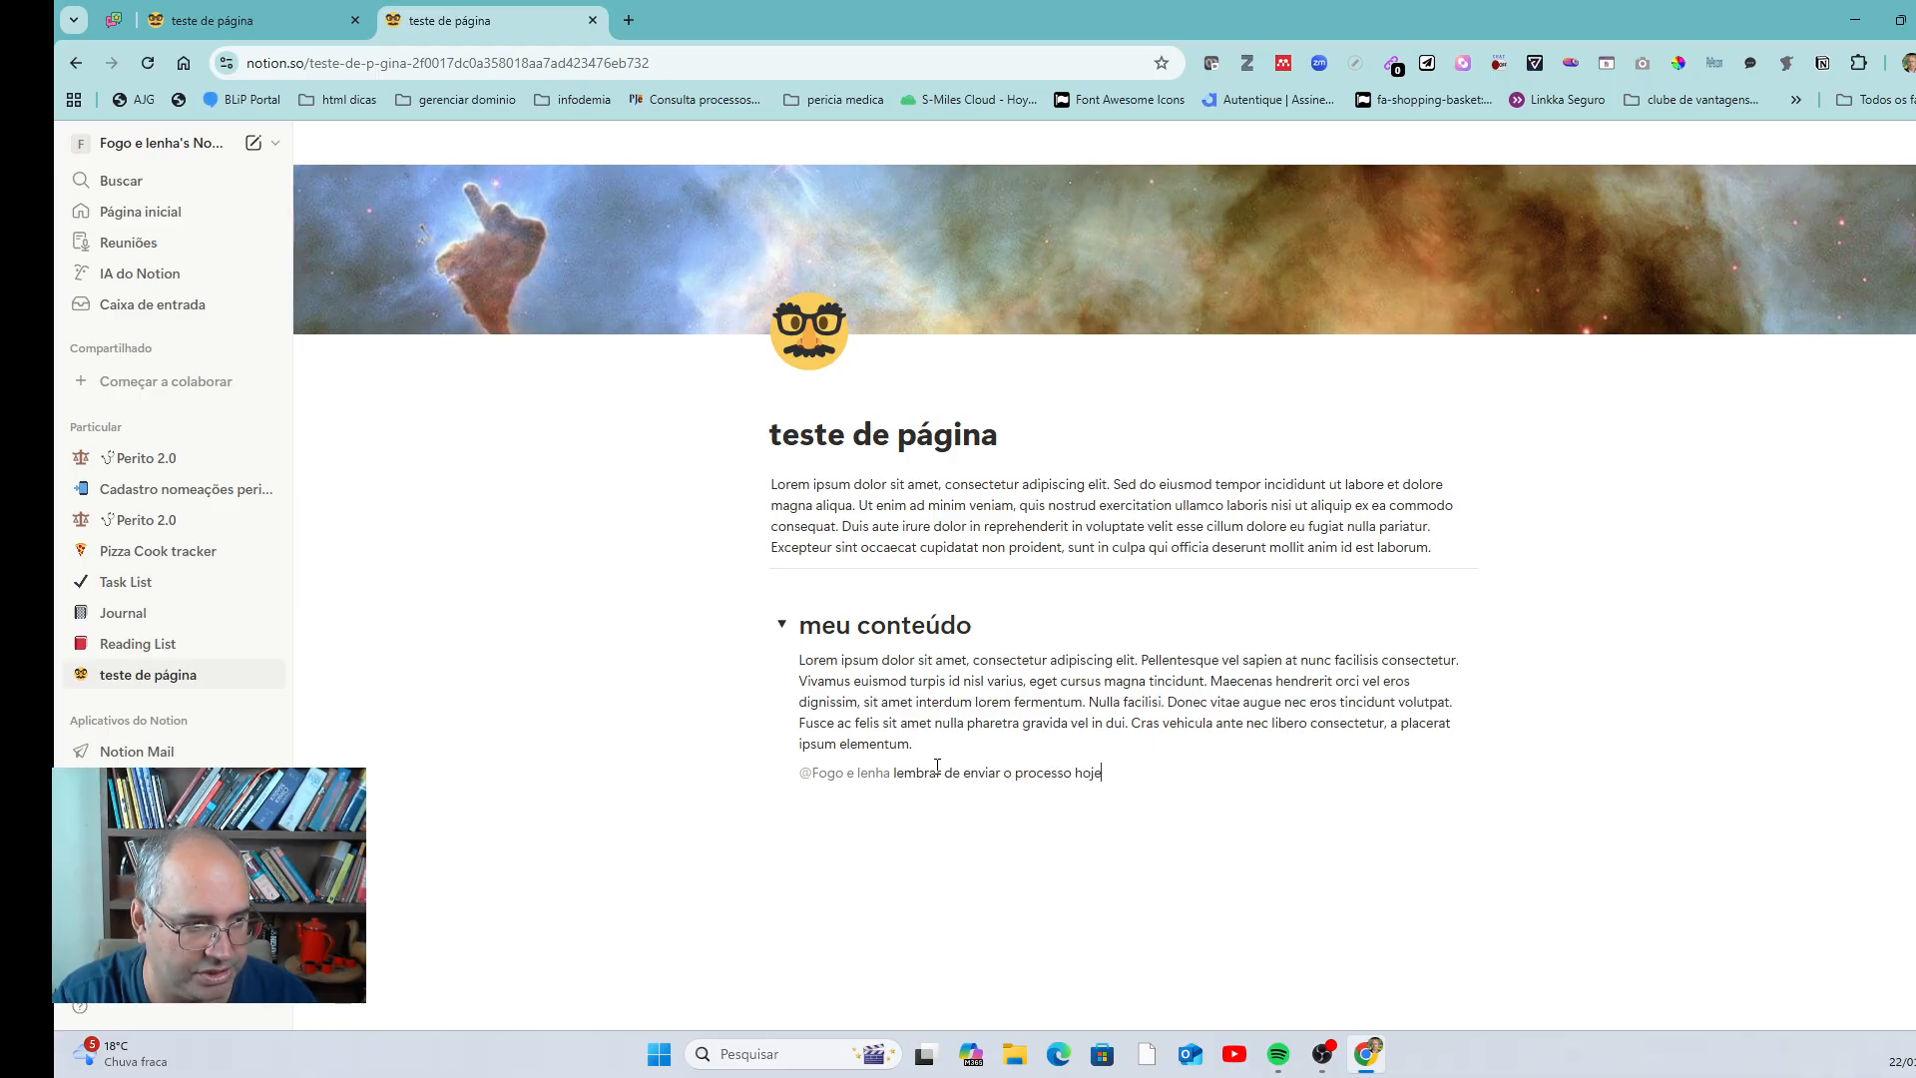
{"action": "key", "text": "Return"}
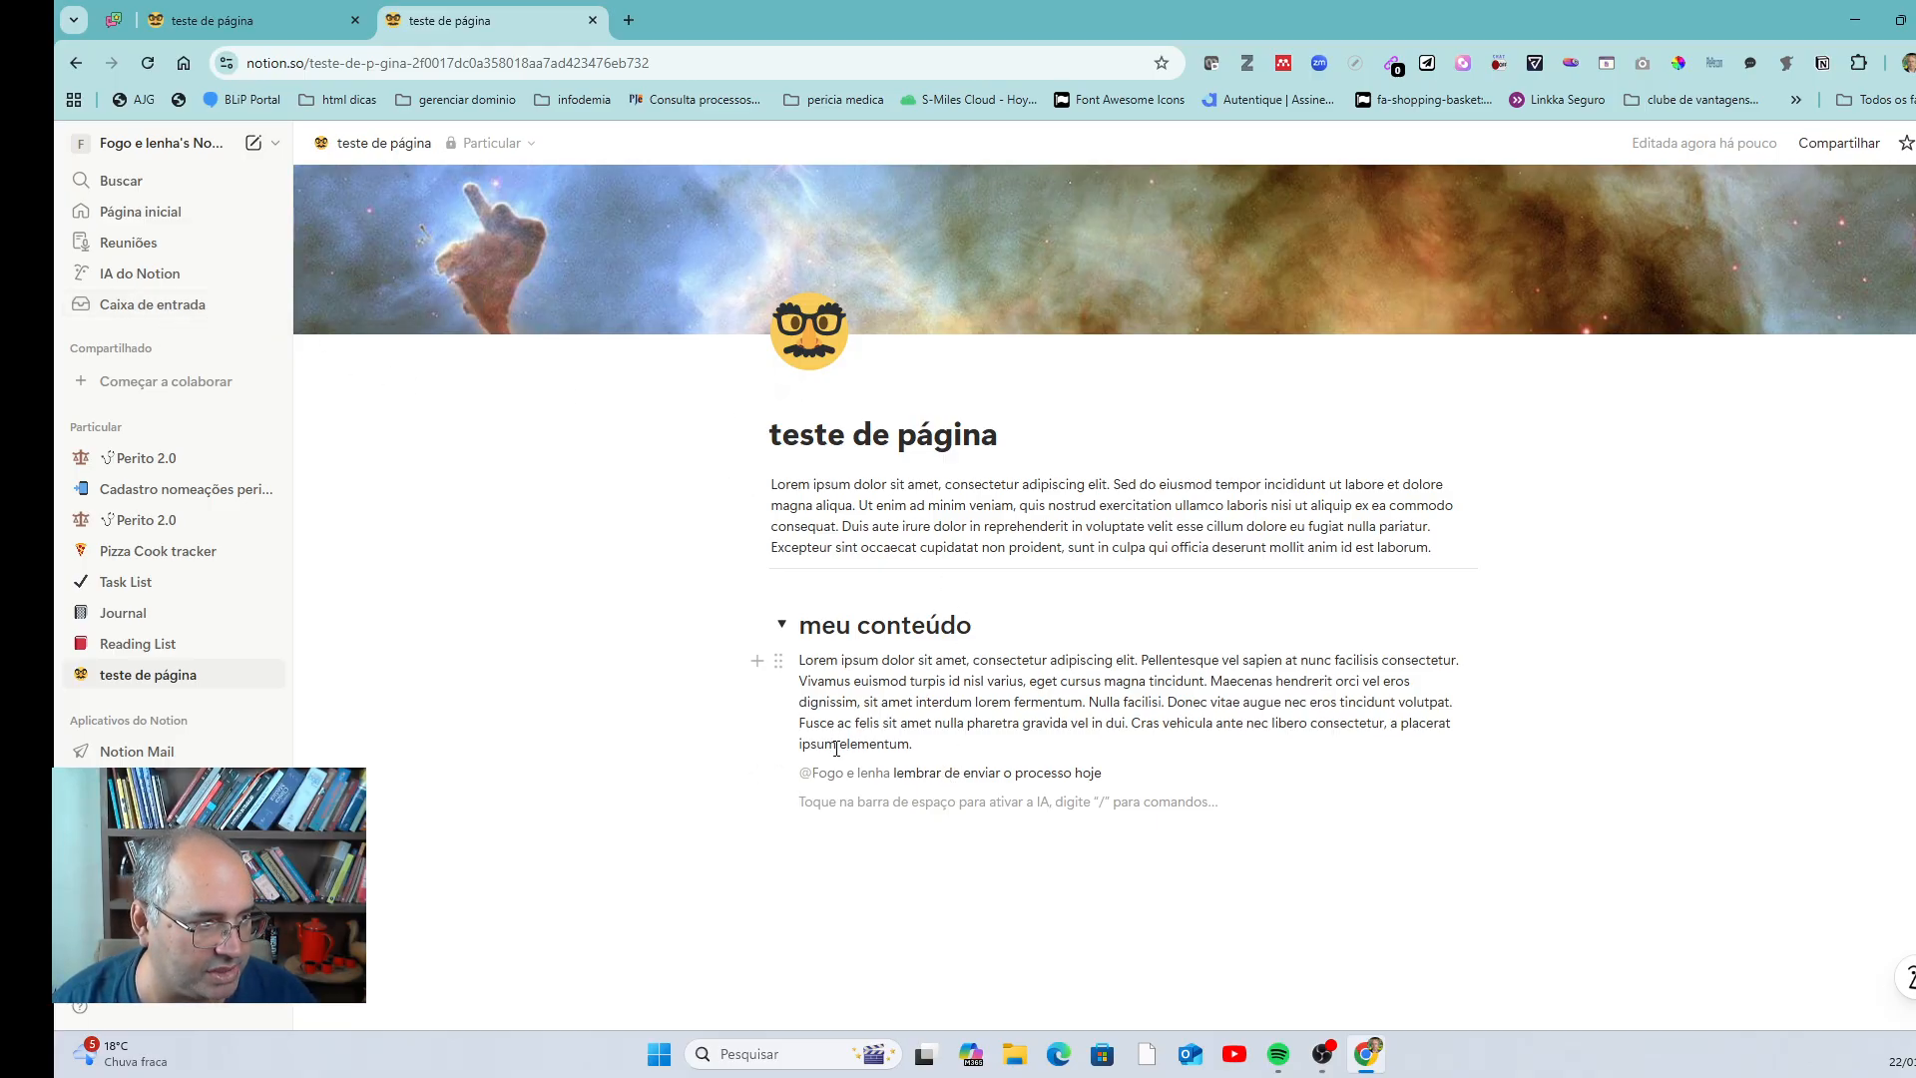
{"action": "mouse_move", "coordinate": [811, 785]}
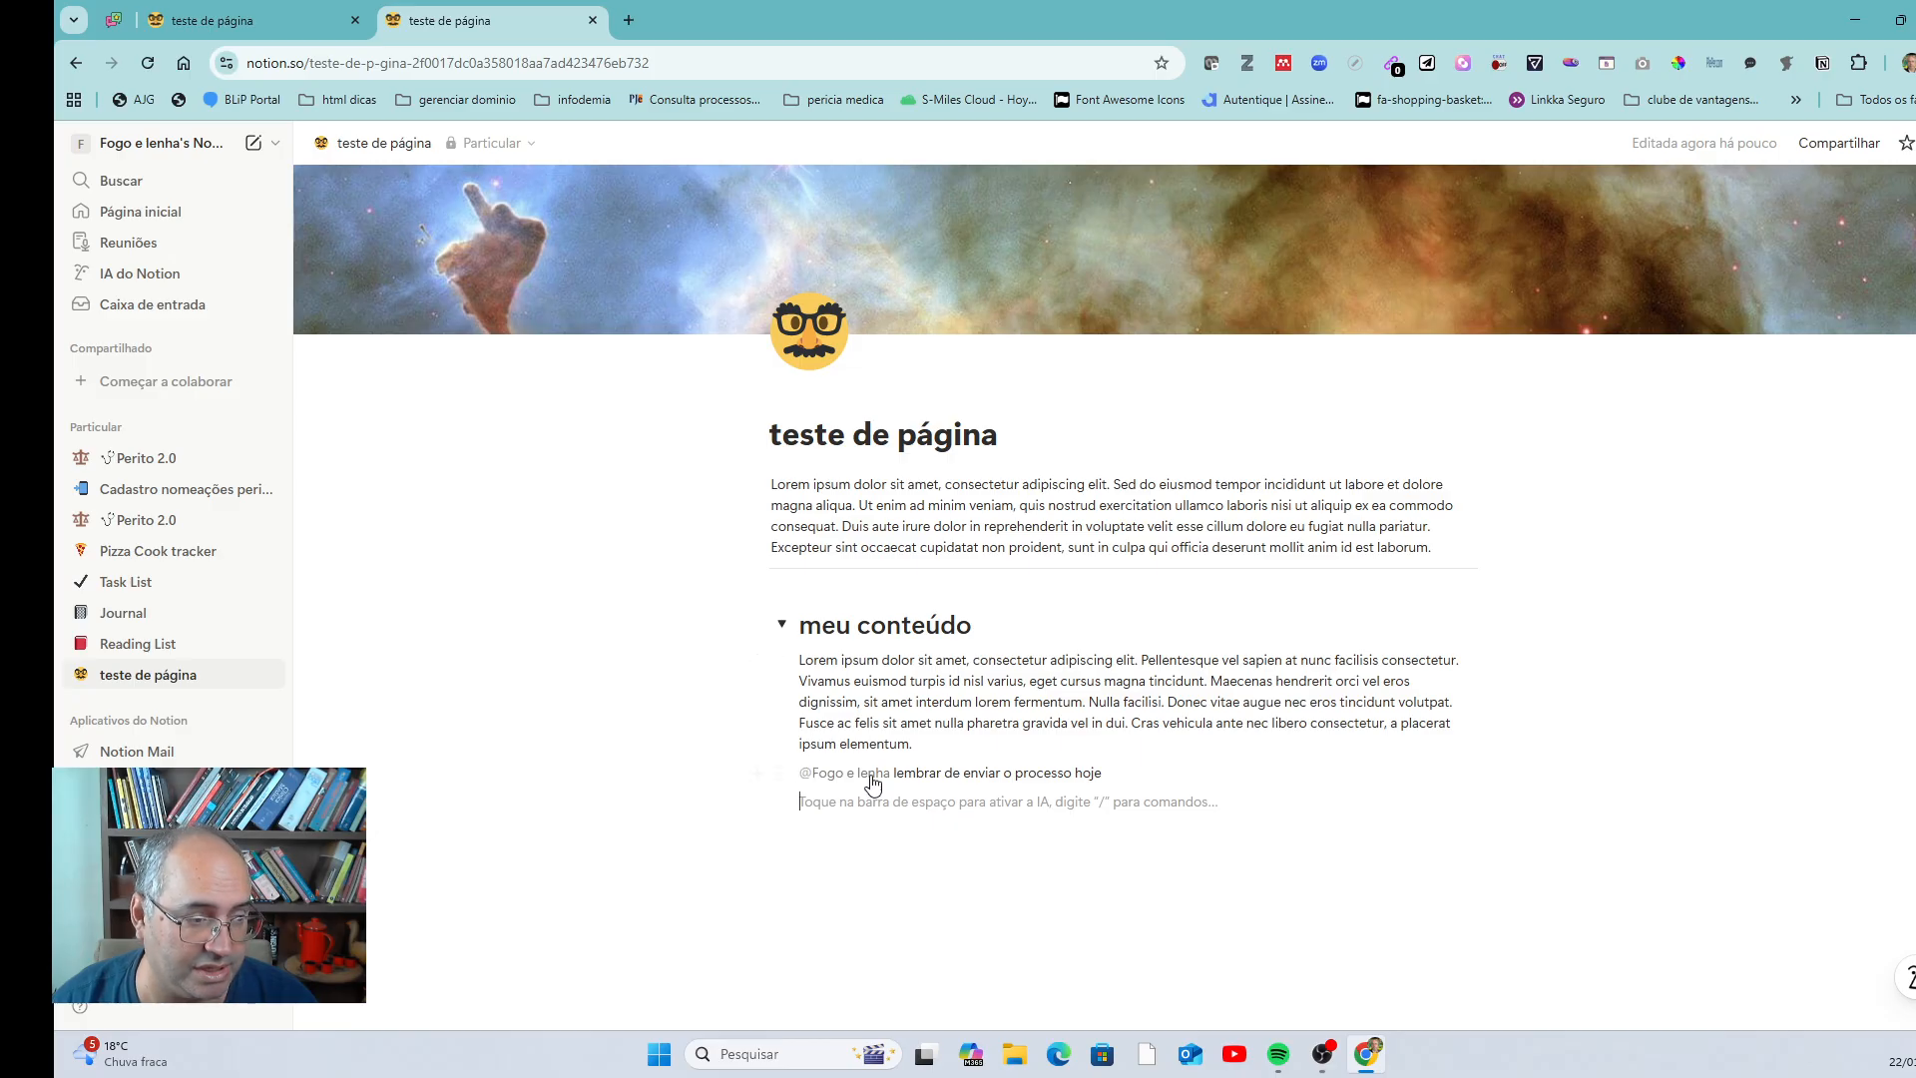
{"action": "mouse_move", "coordinate": [871, 785]}
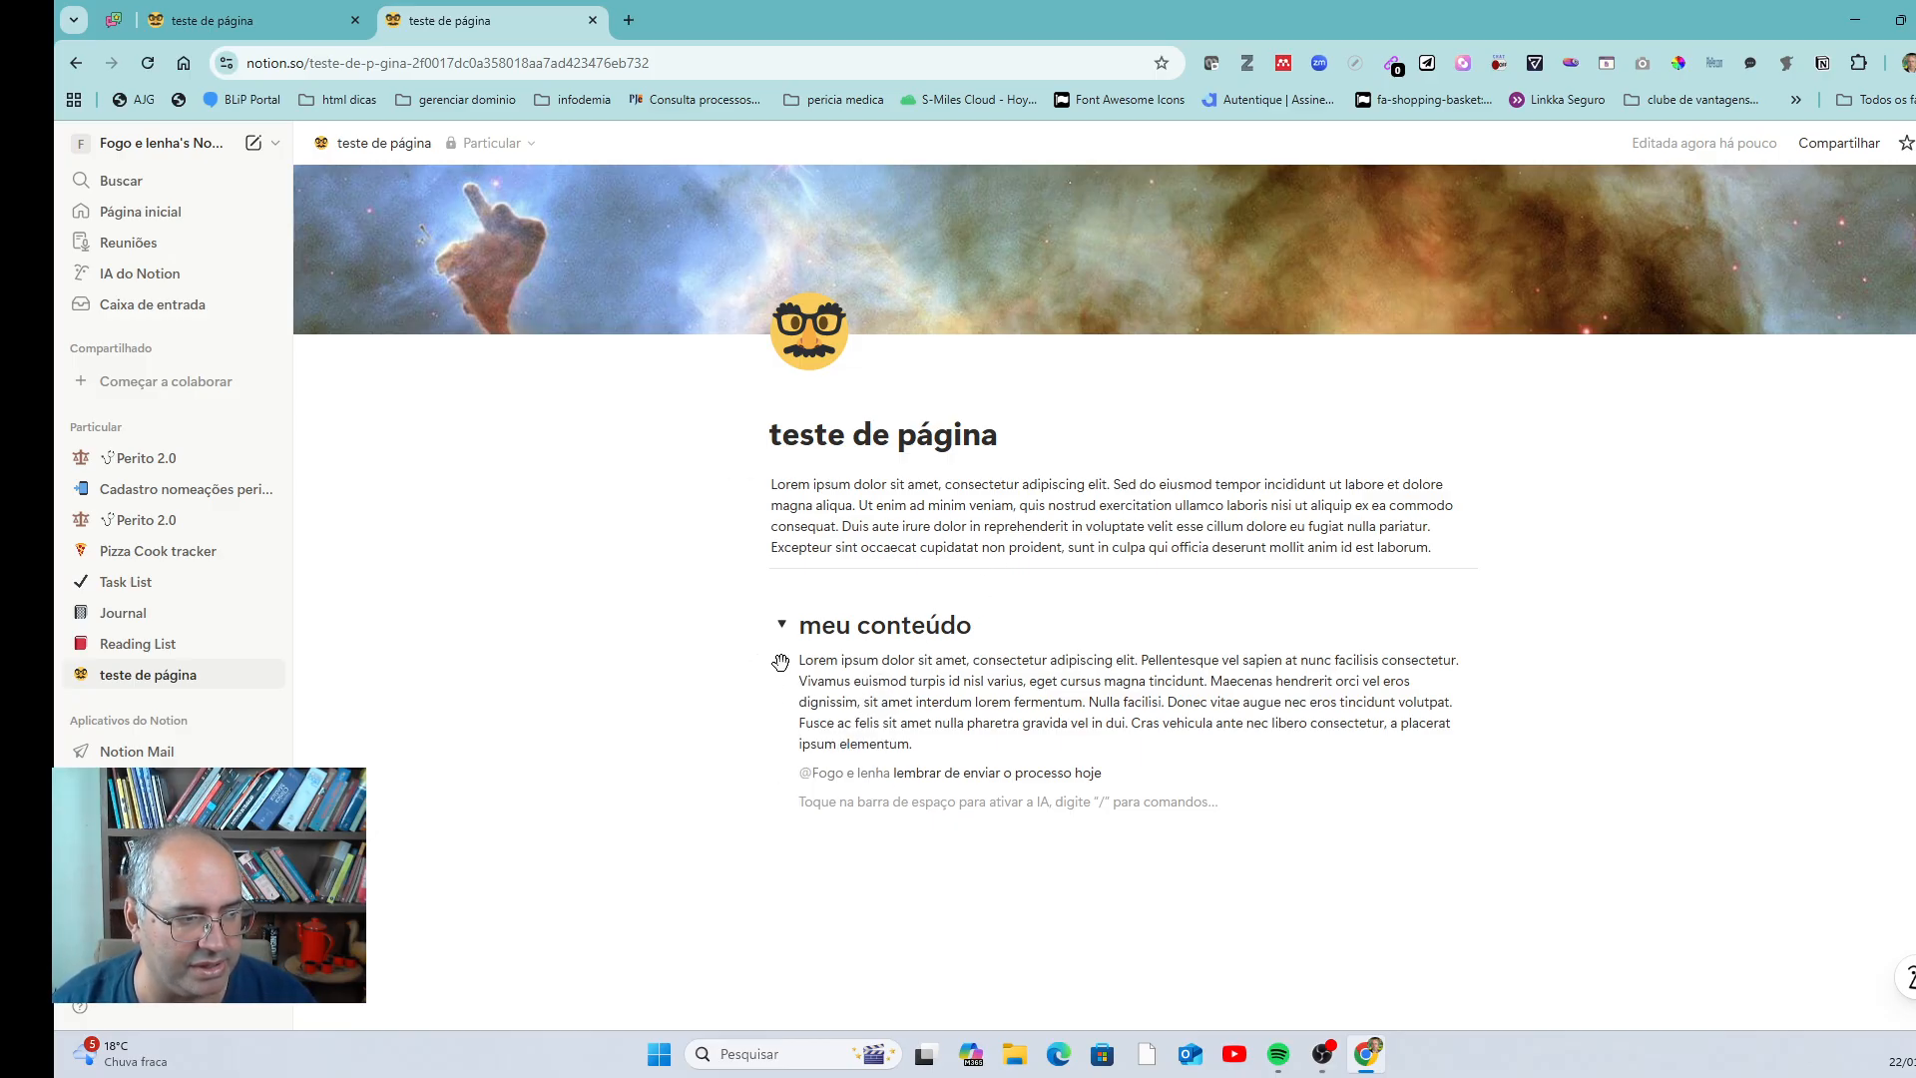
- Insert a calendar database below the mention line inside the toggle, and delete the whole database
{"action": "type", "text": "/com"}
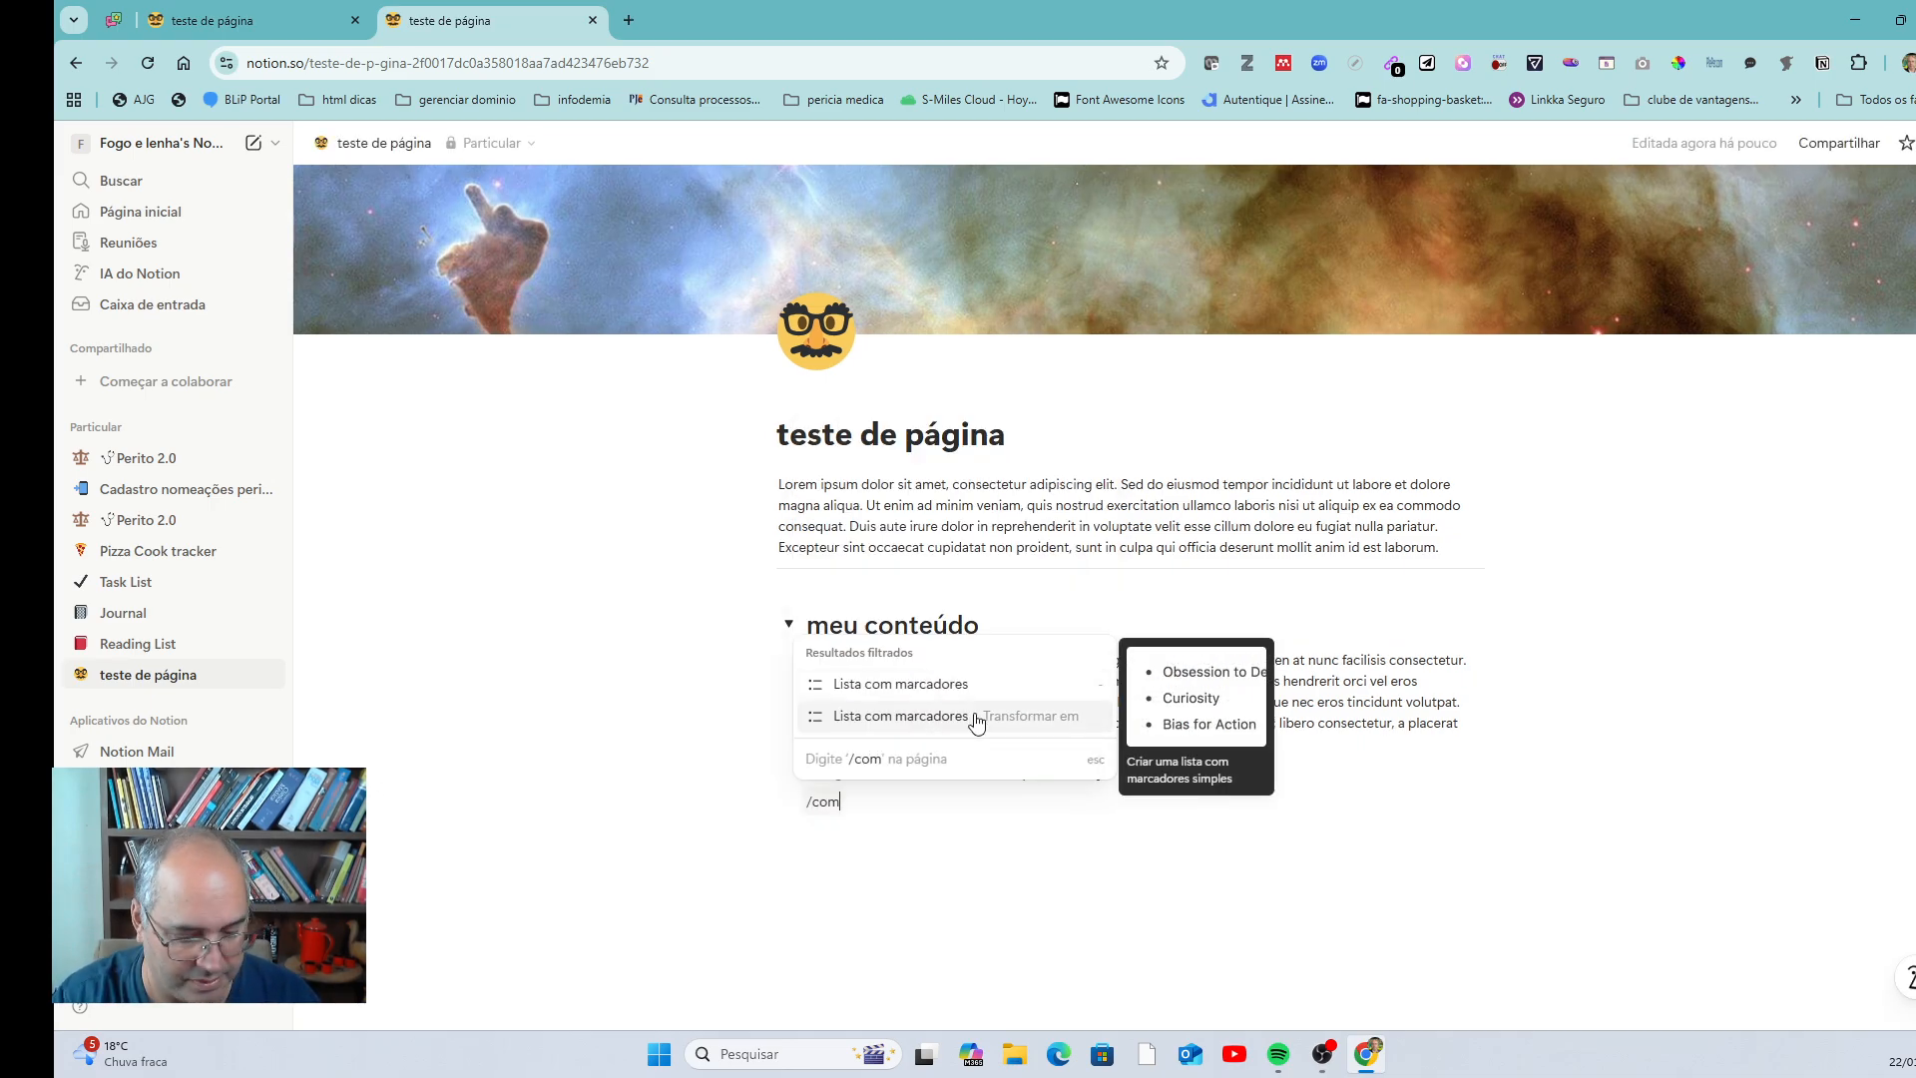
{"action": "type", "text": "entário"}
{"action": "left_click", "coordinate": [976, 718]}
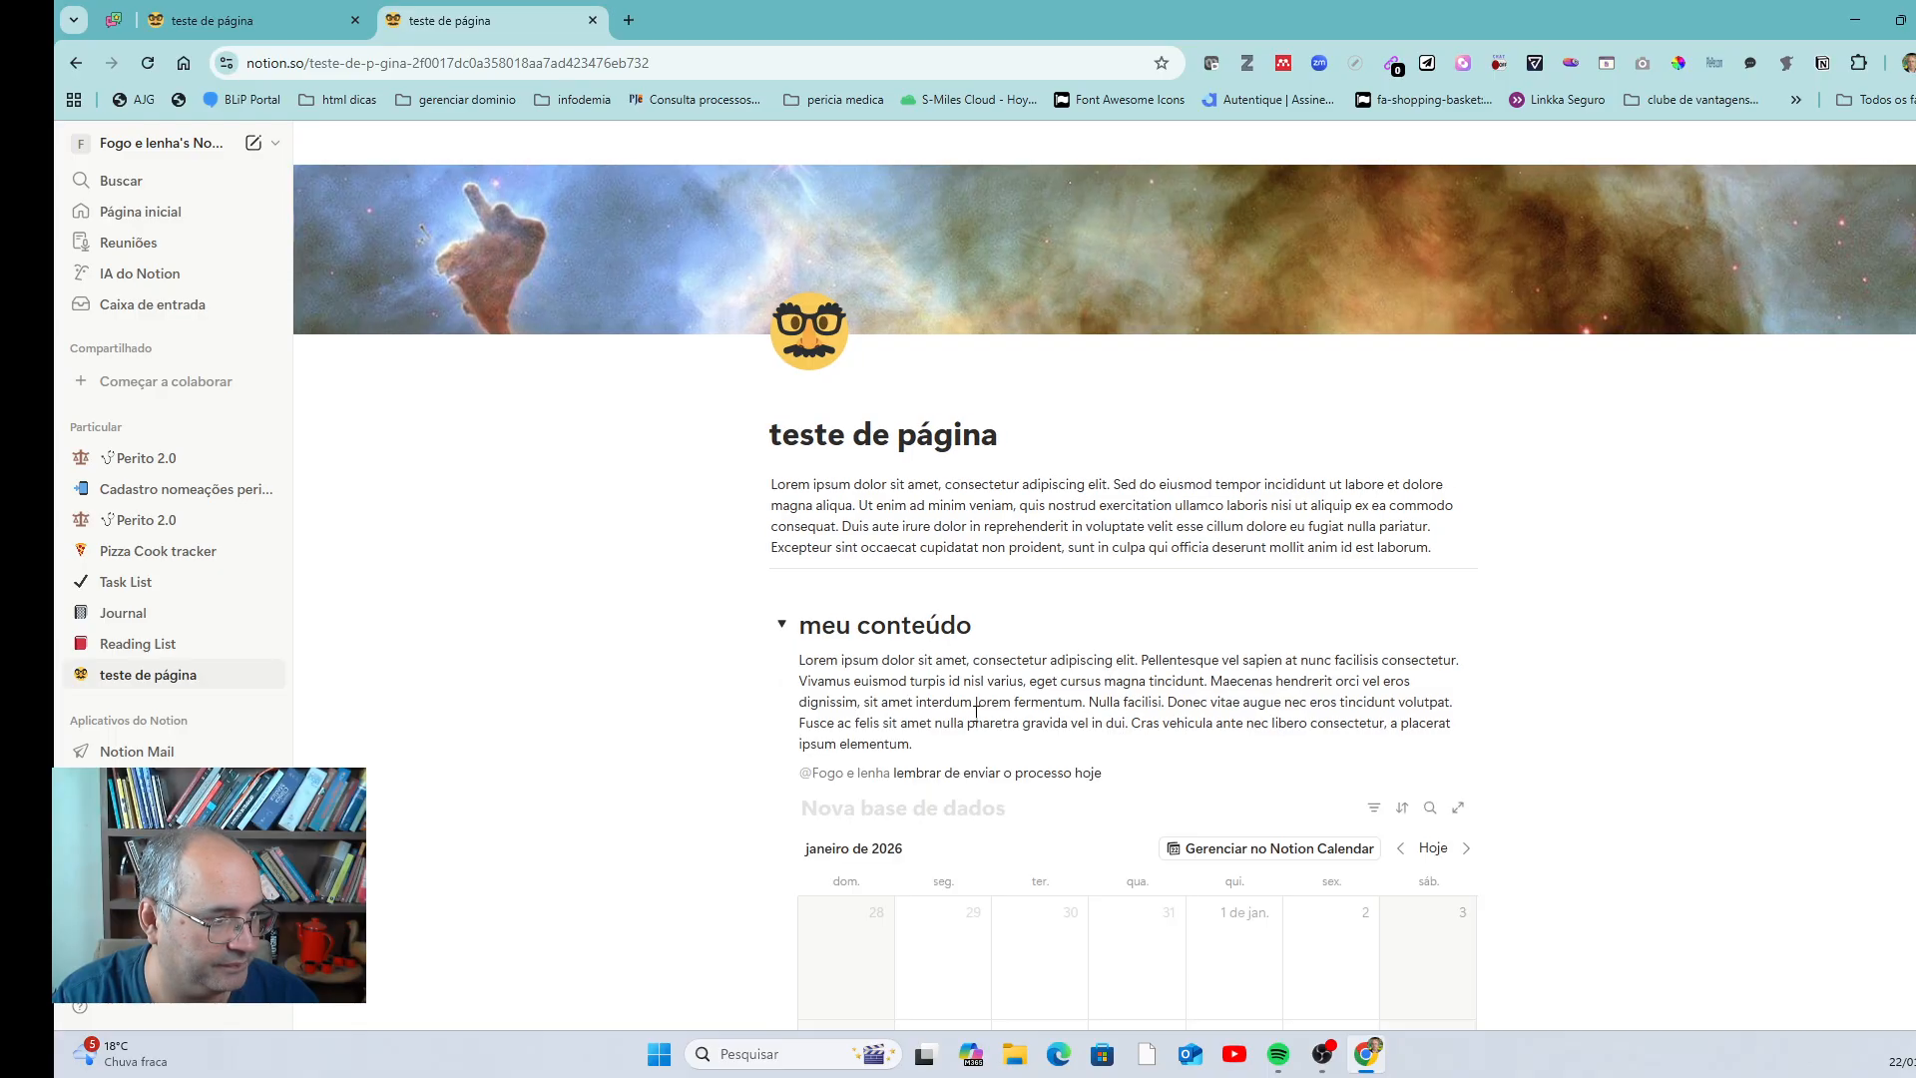
{"action": "scroll", "coordinate": [947, 783], "scroll_direction": "down", "scroll_amount": 2}
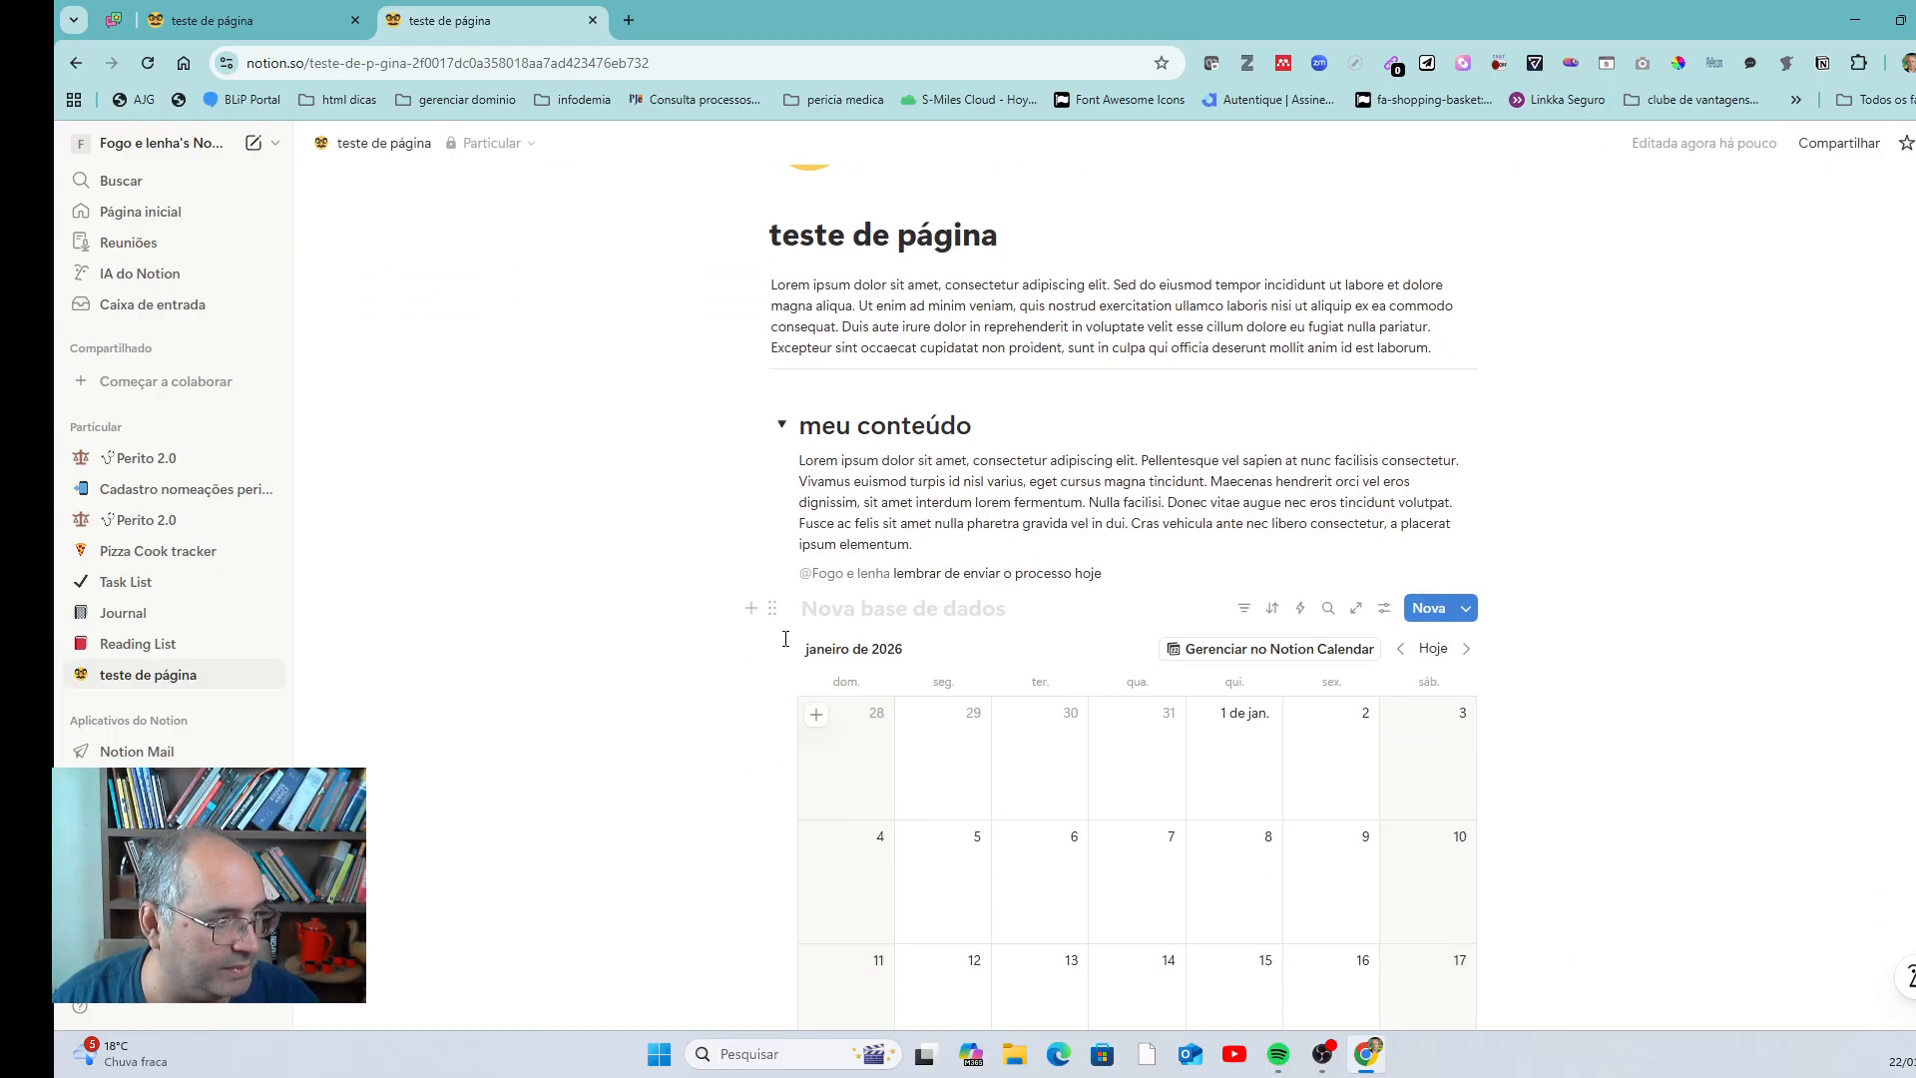
{"action": "left_click", "coordinate": [771, 609]}
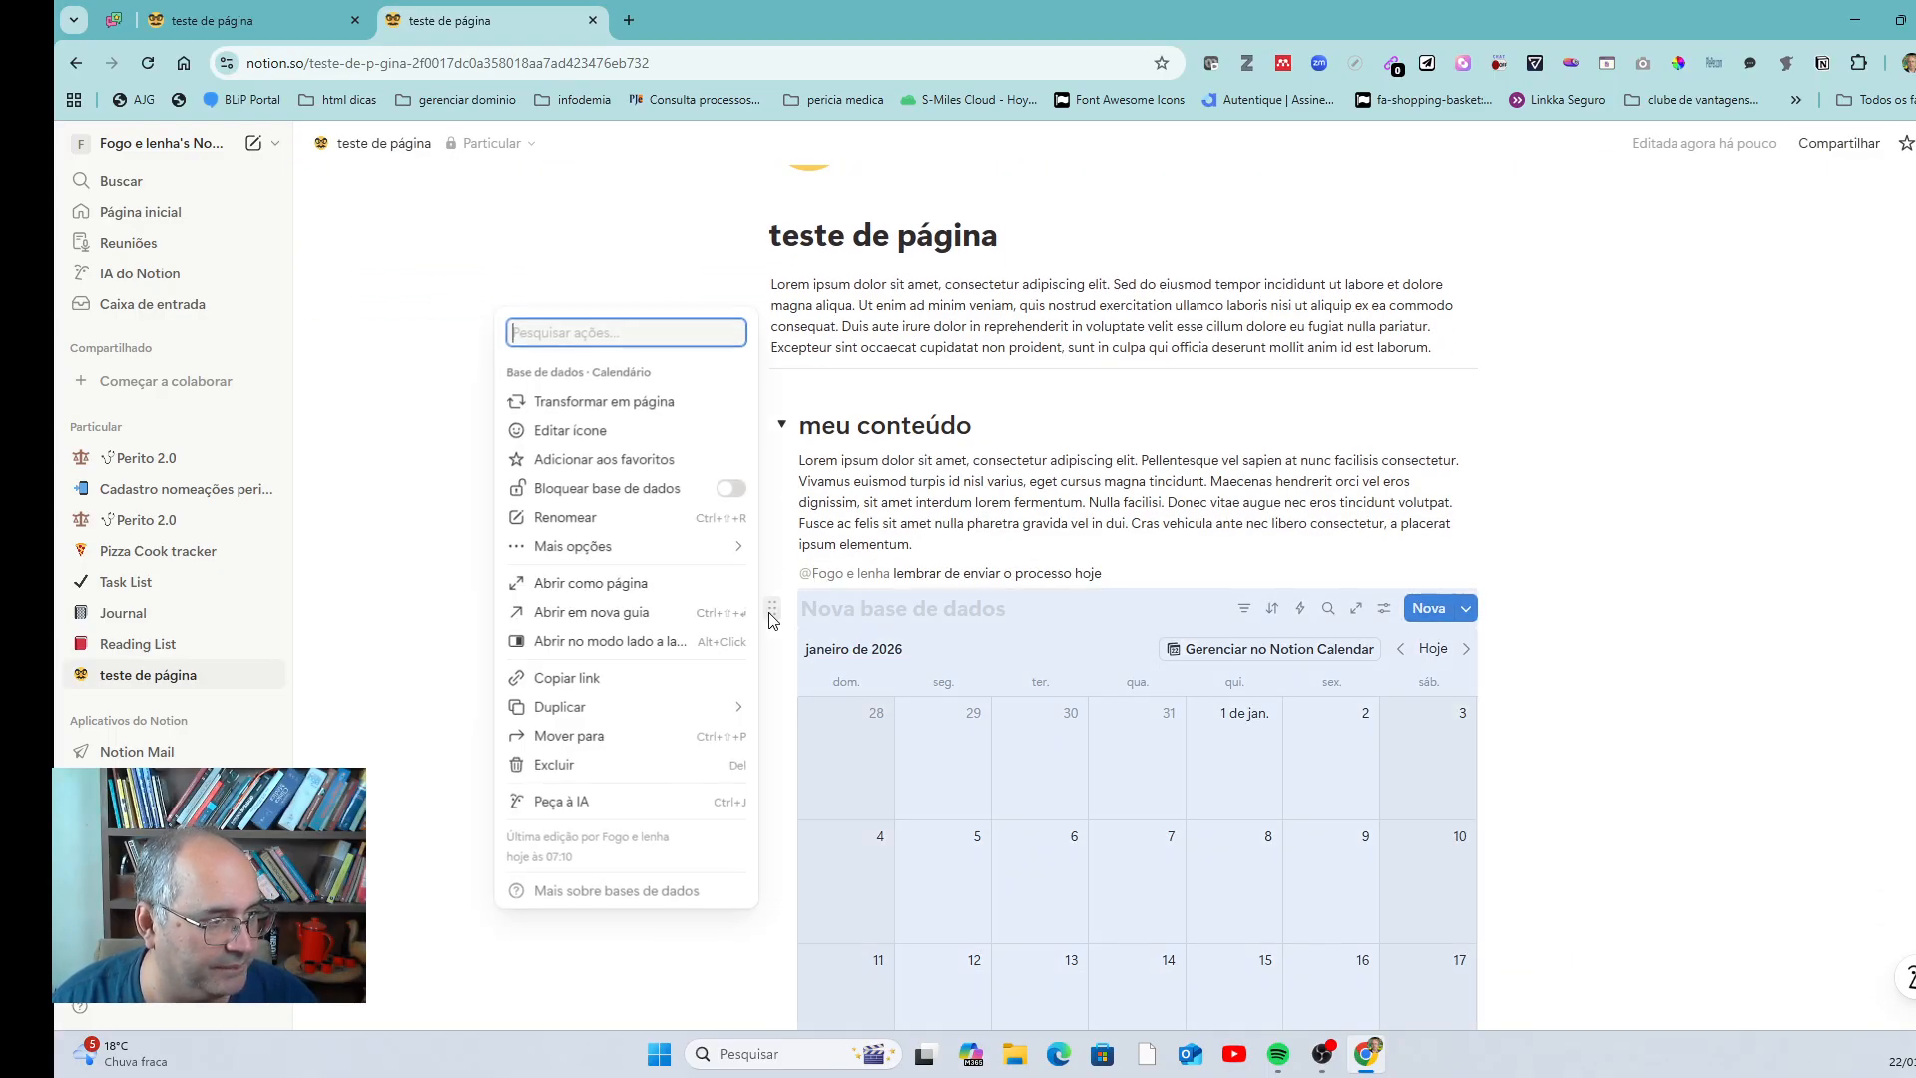
{"action": "left_click", "coordinate": [597, 774]}
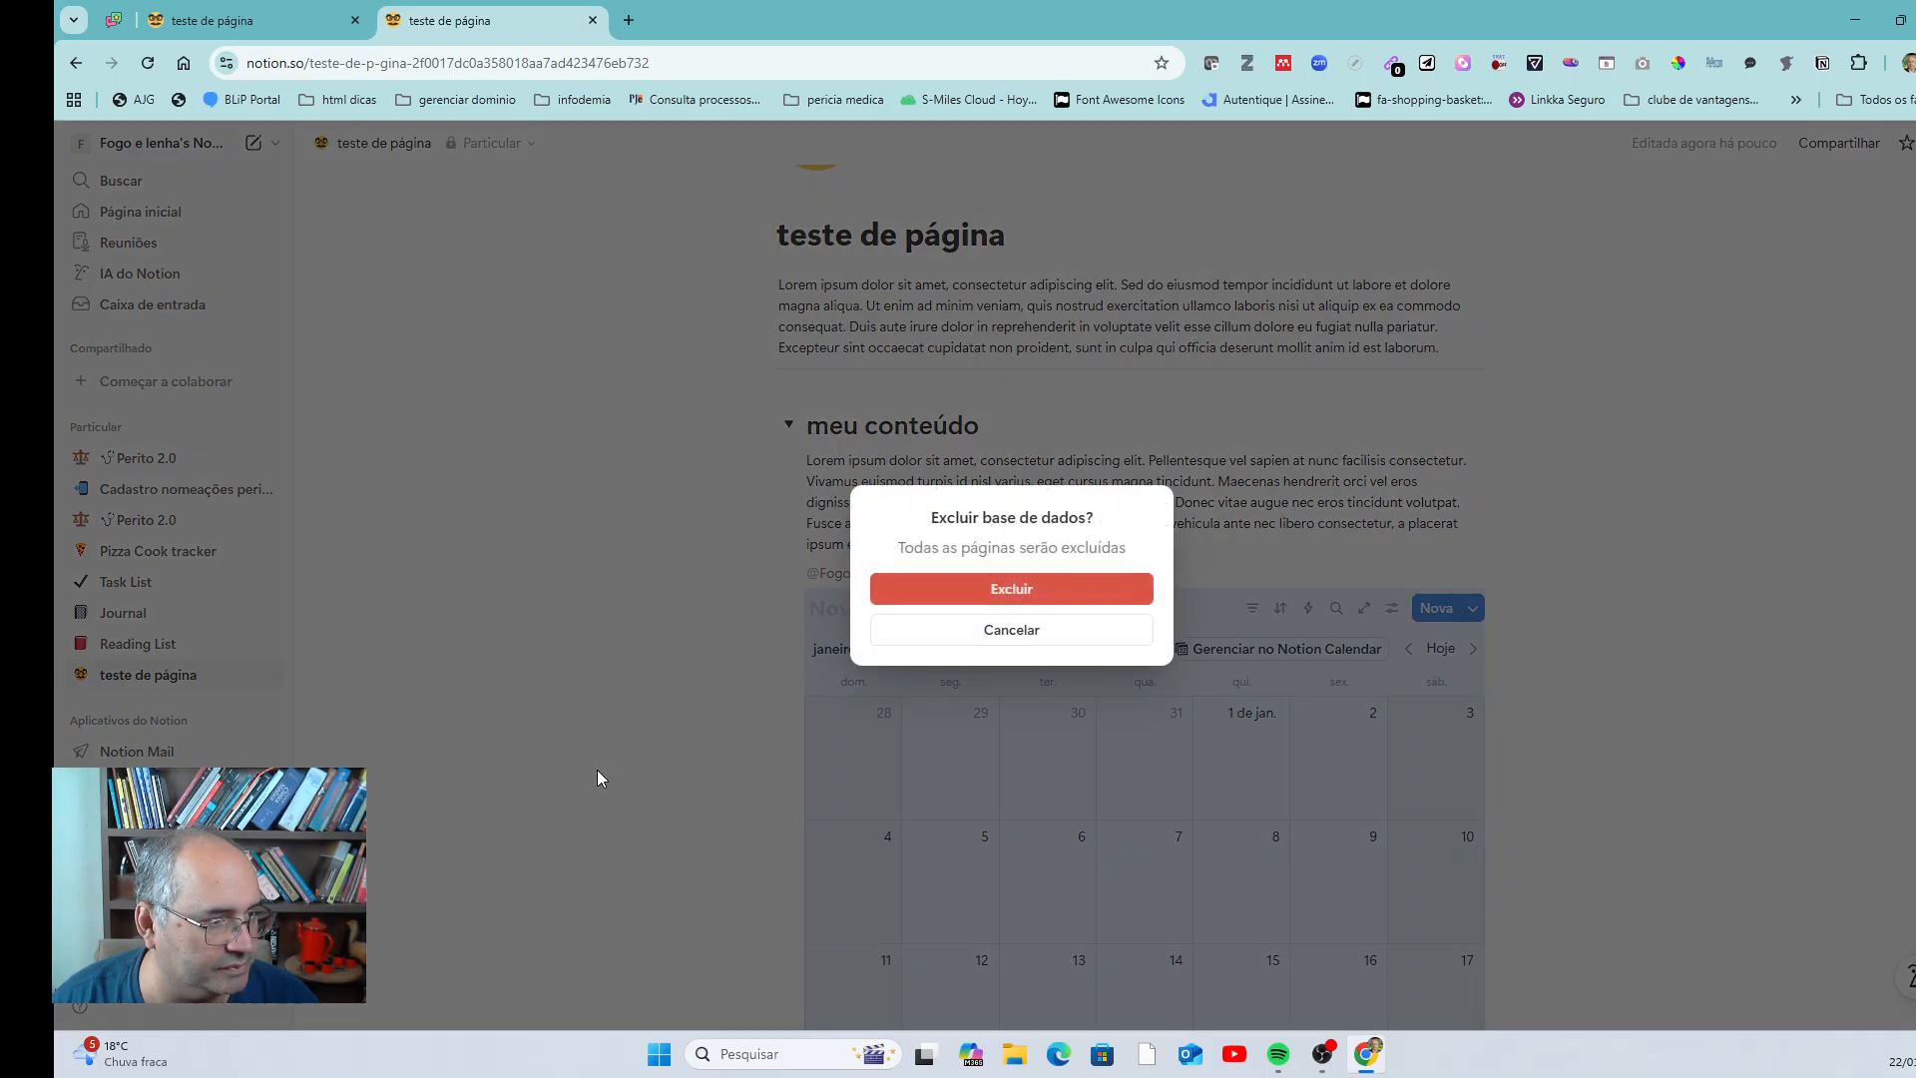
{"action": "left_click", "coordinate": [1009, 587]}
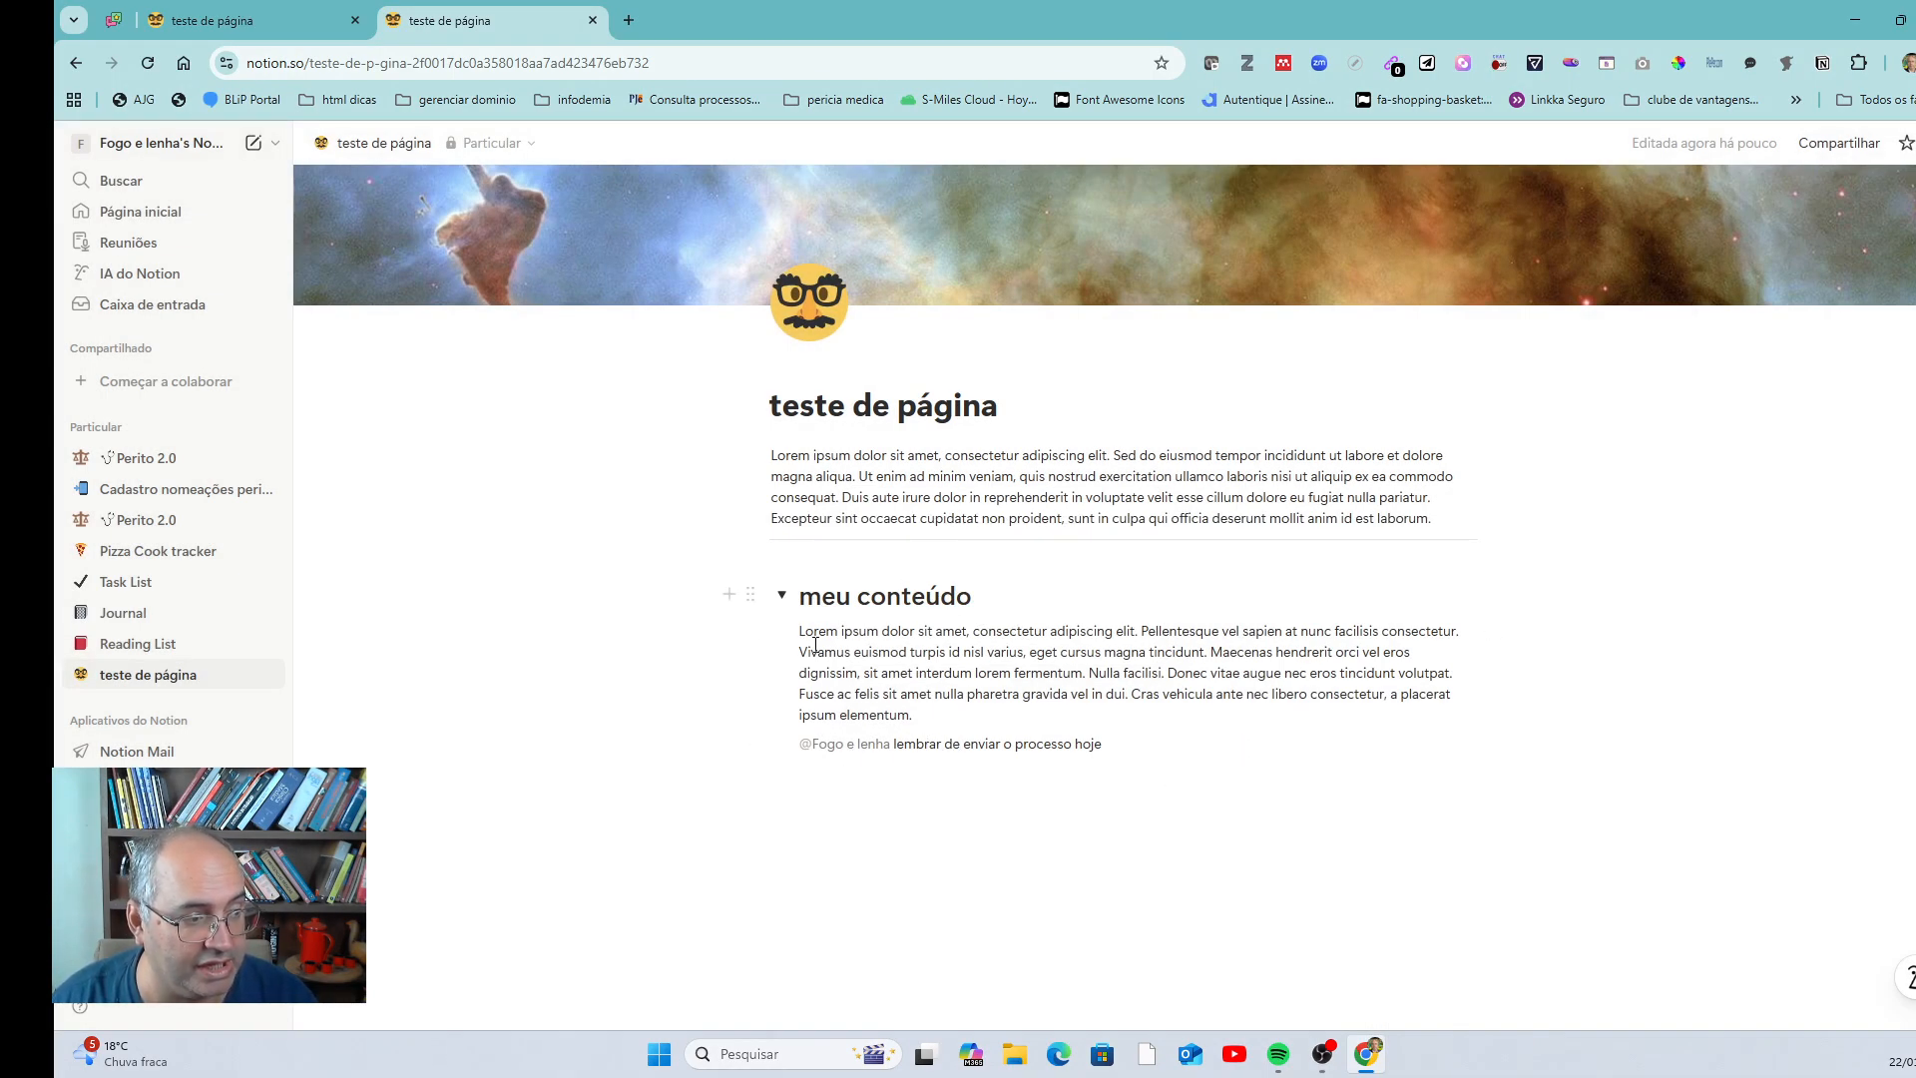
- Add a reminder for tomorrow at 9:00 below the mention line, with the text "entrar em contato com assistente técnico"
{"action": "key", "text": "Return"}
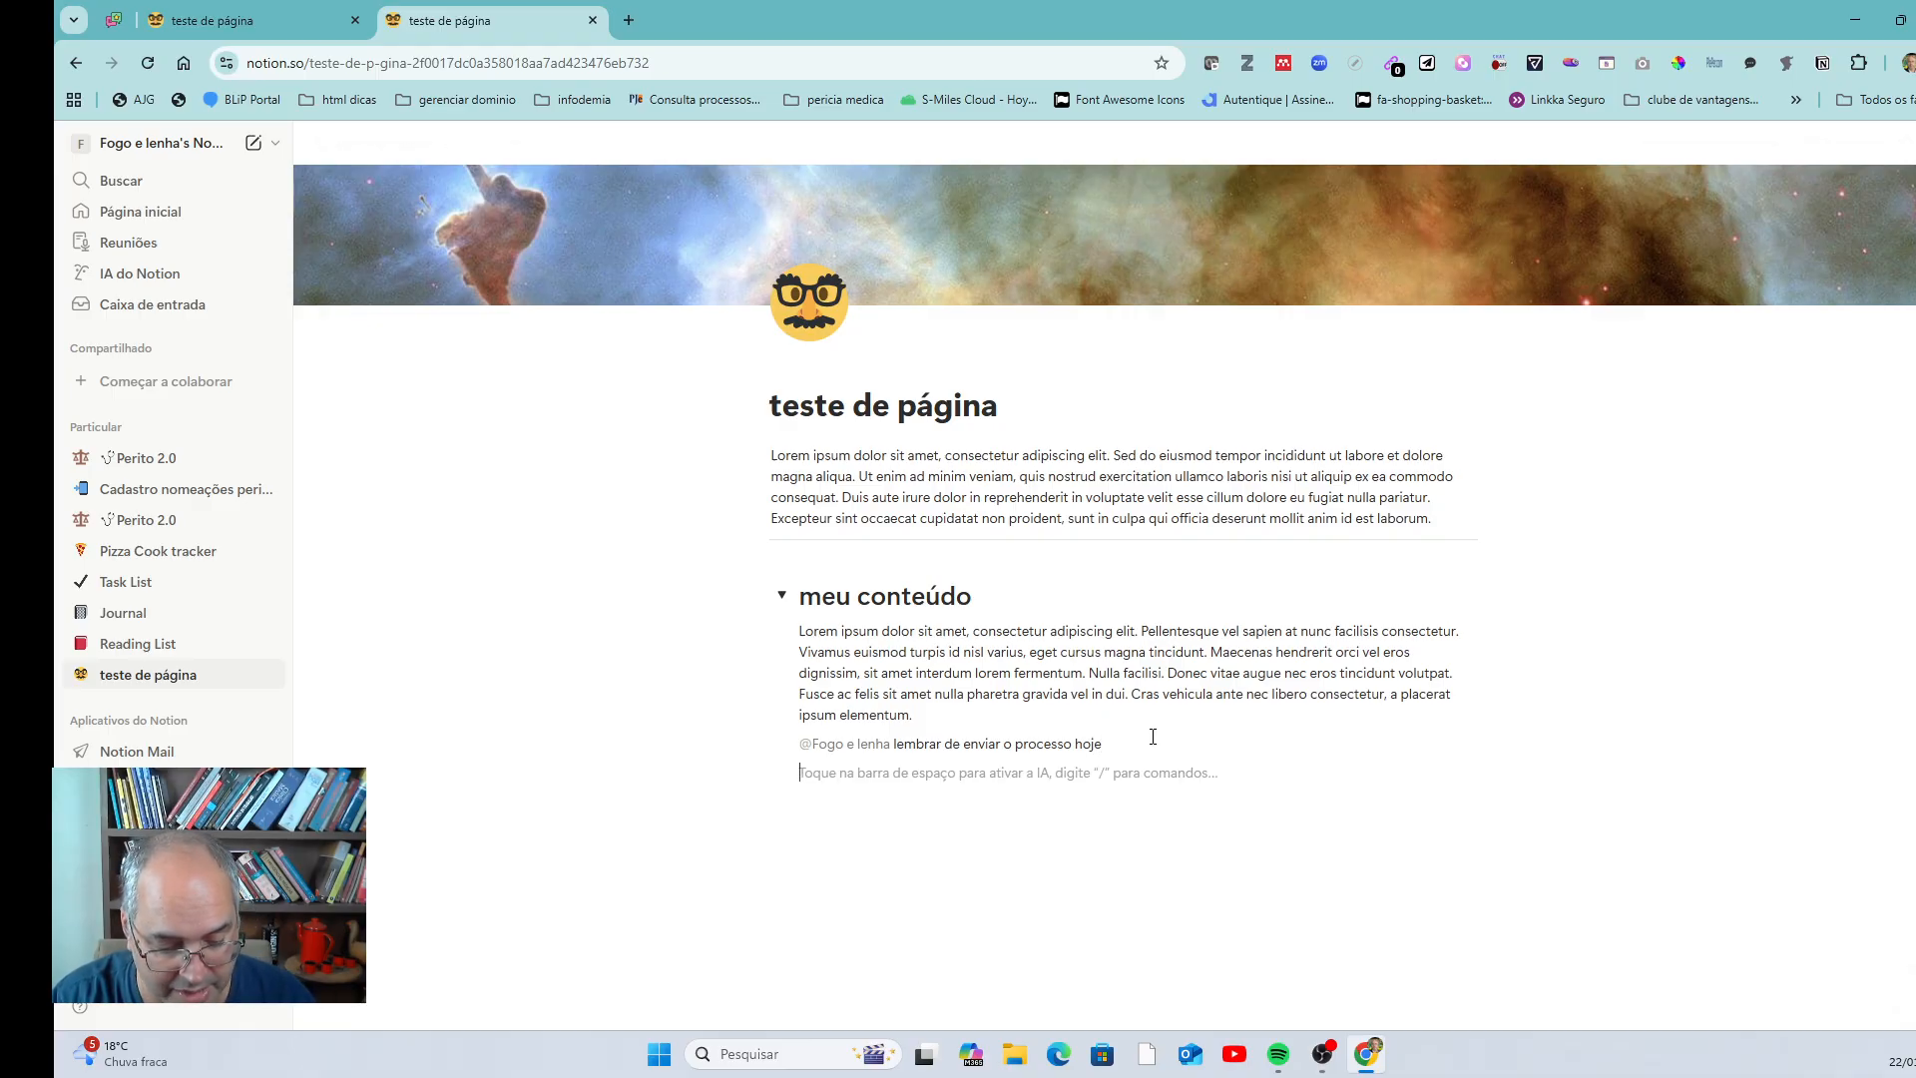
{"action": "type", "text": "@"}
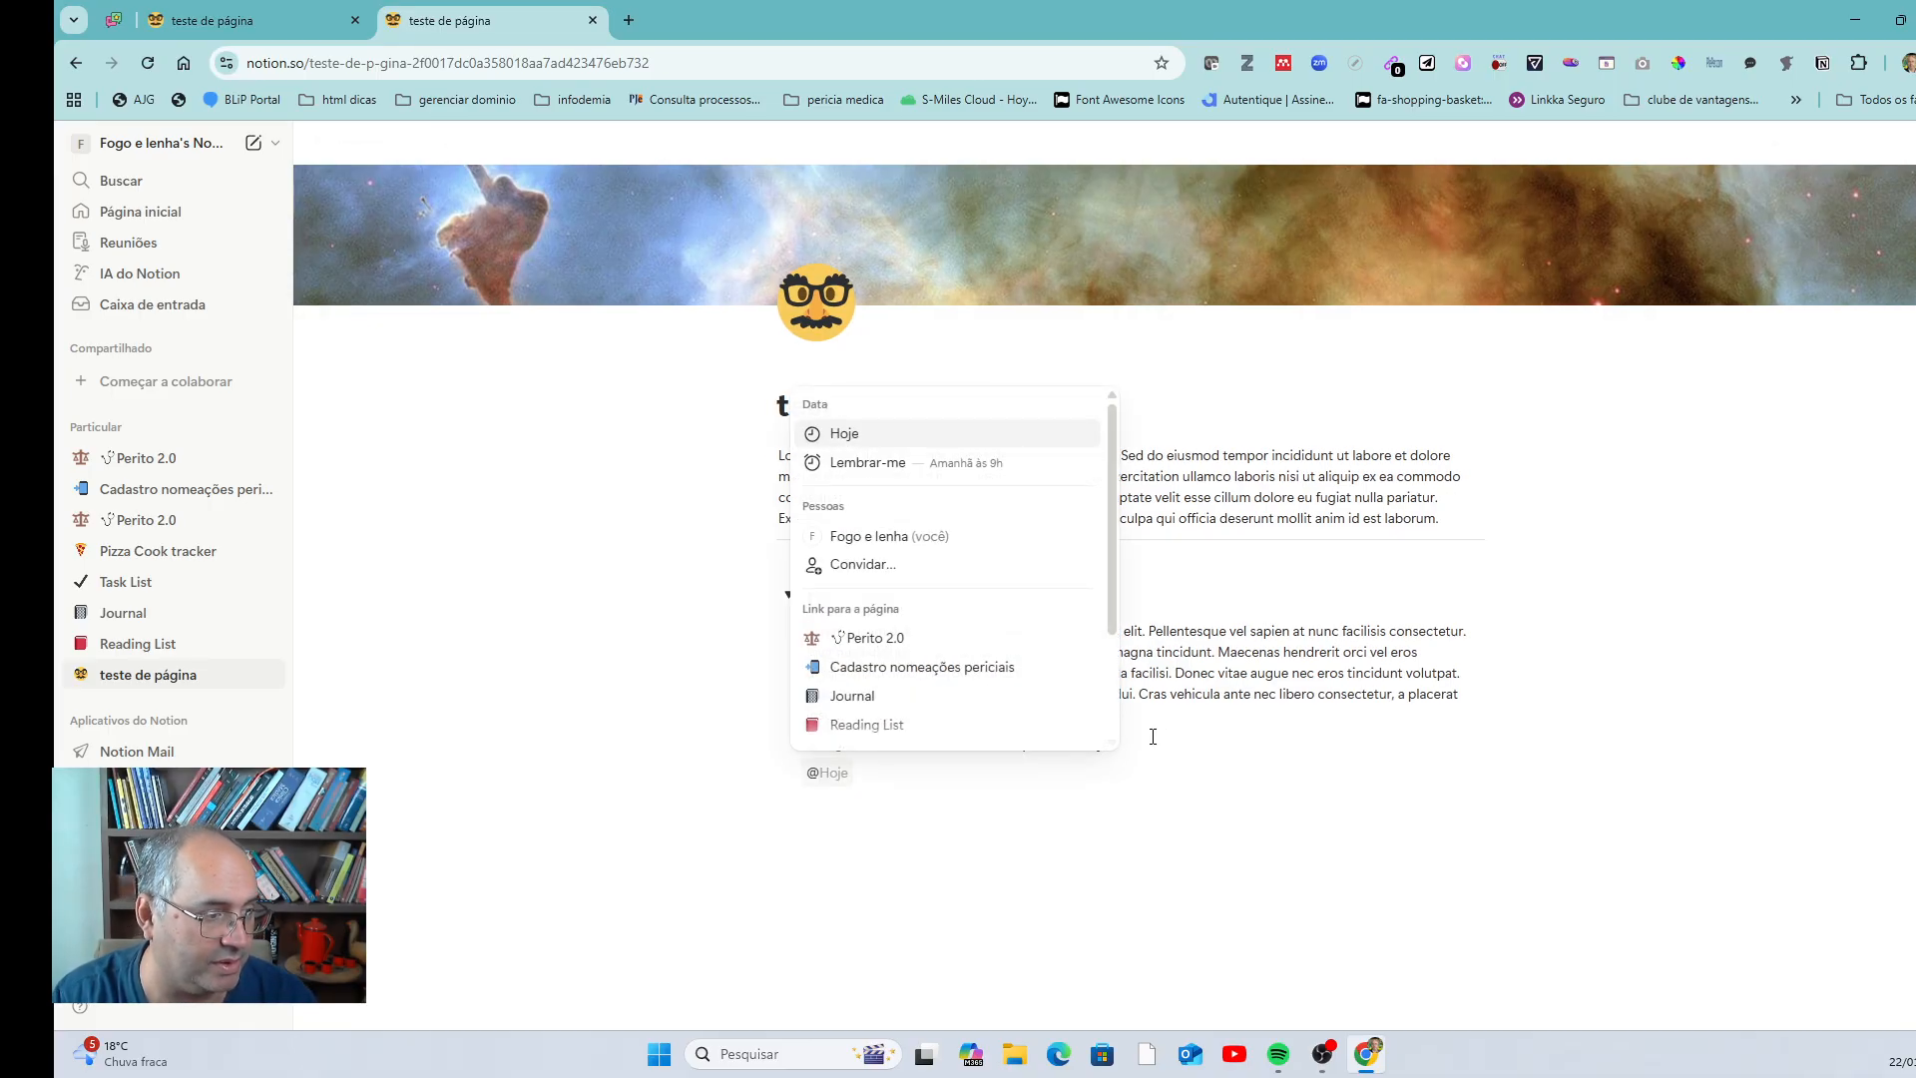
{"action": "left_click", "coordinate": [1013, 462]}
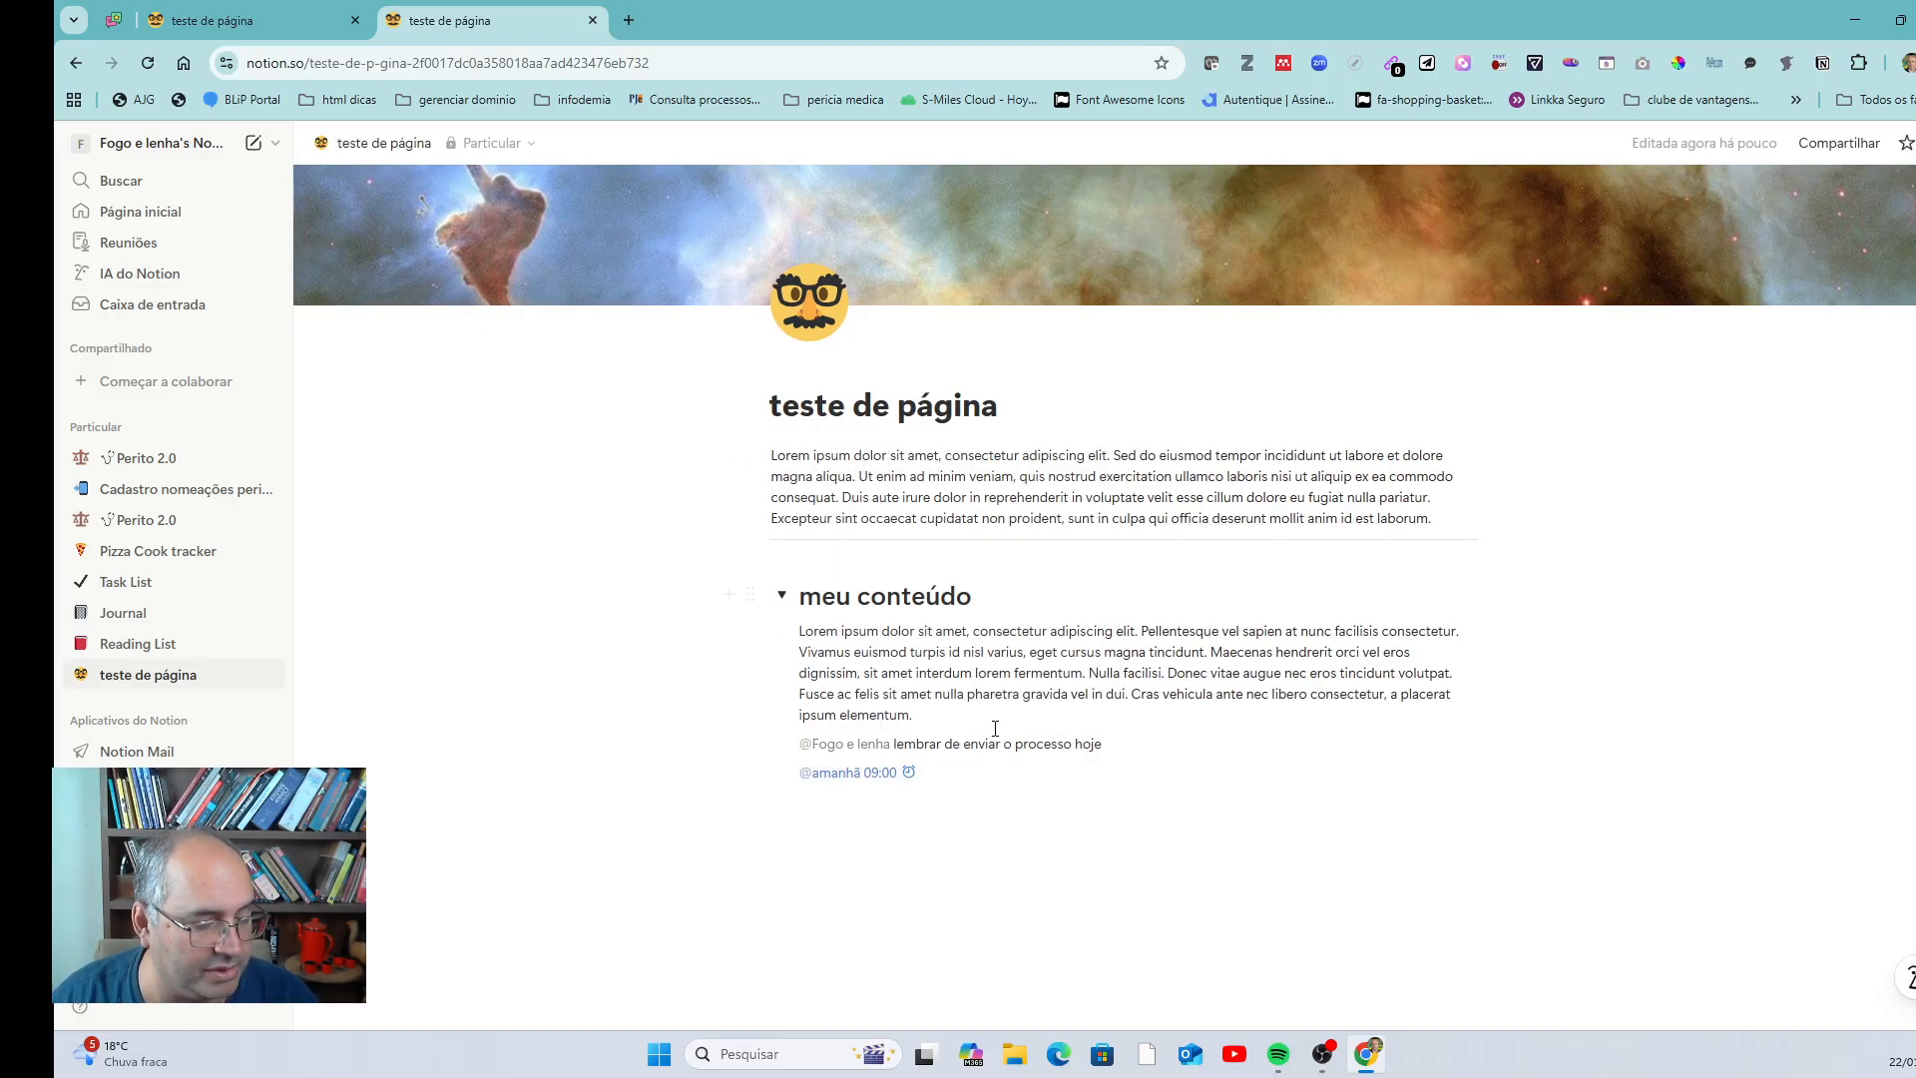
{"action": "type", "text": "entrar em contato com assistente técnico"}
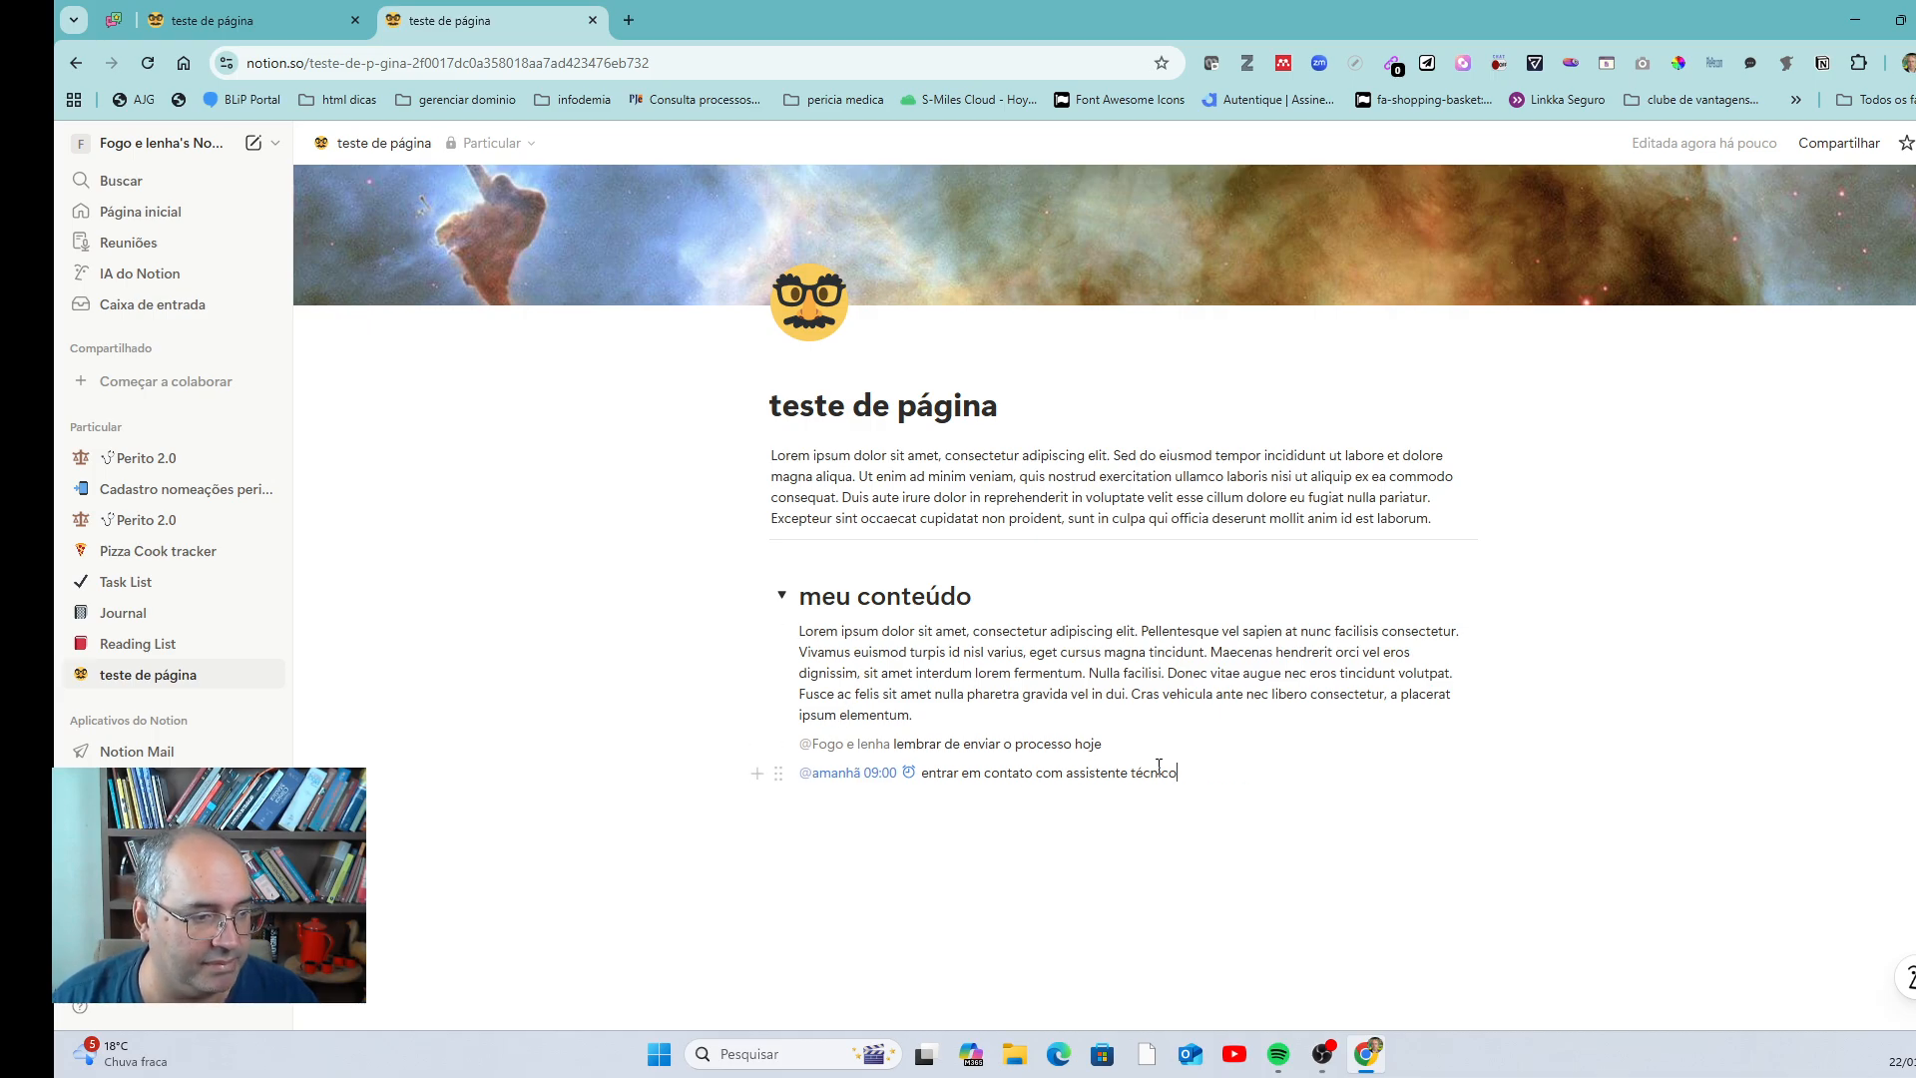
{"action": "key", "text": "Return"}
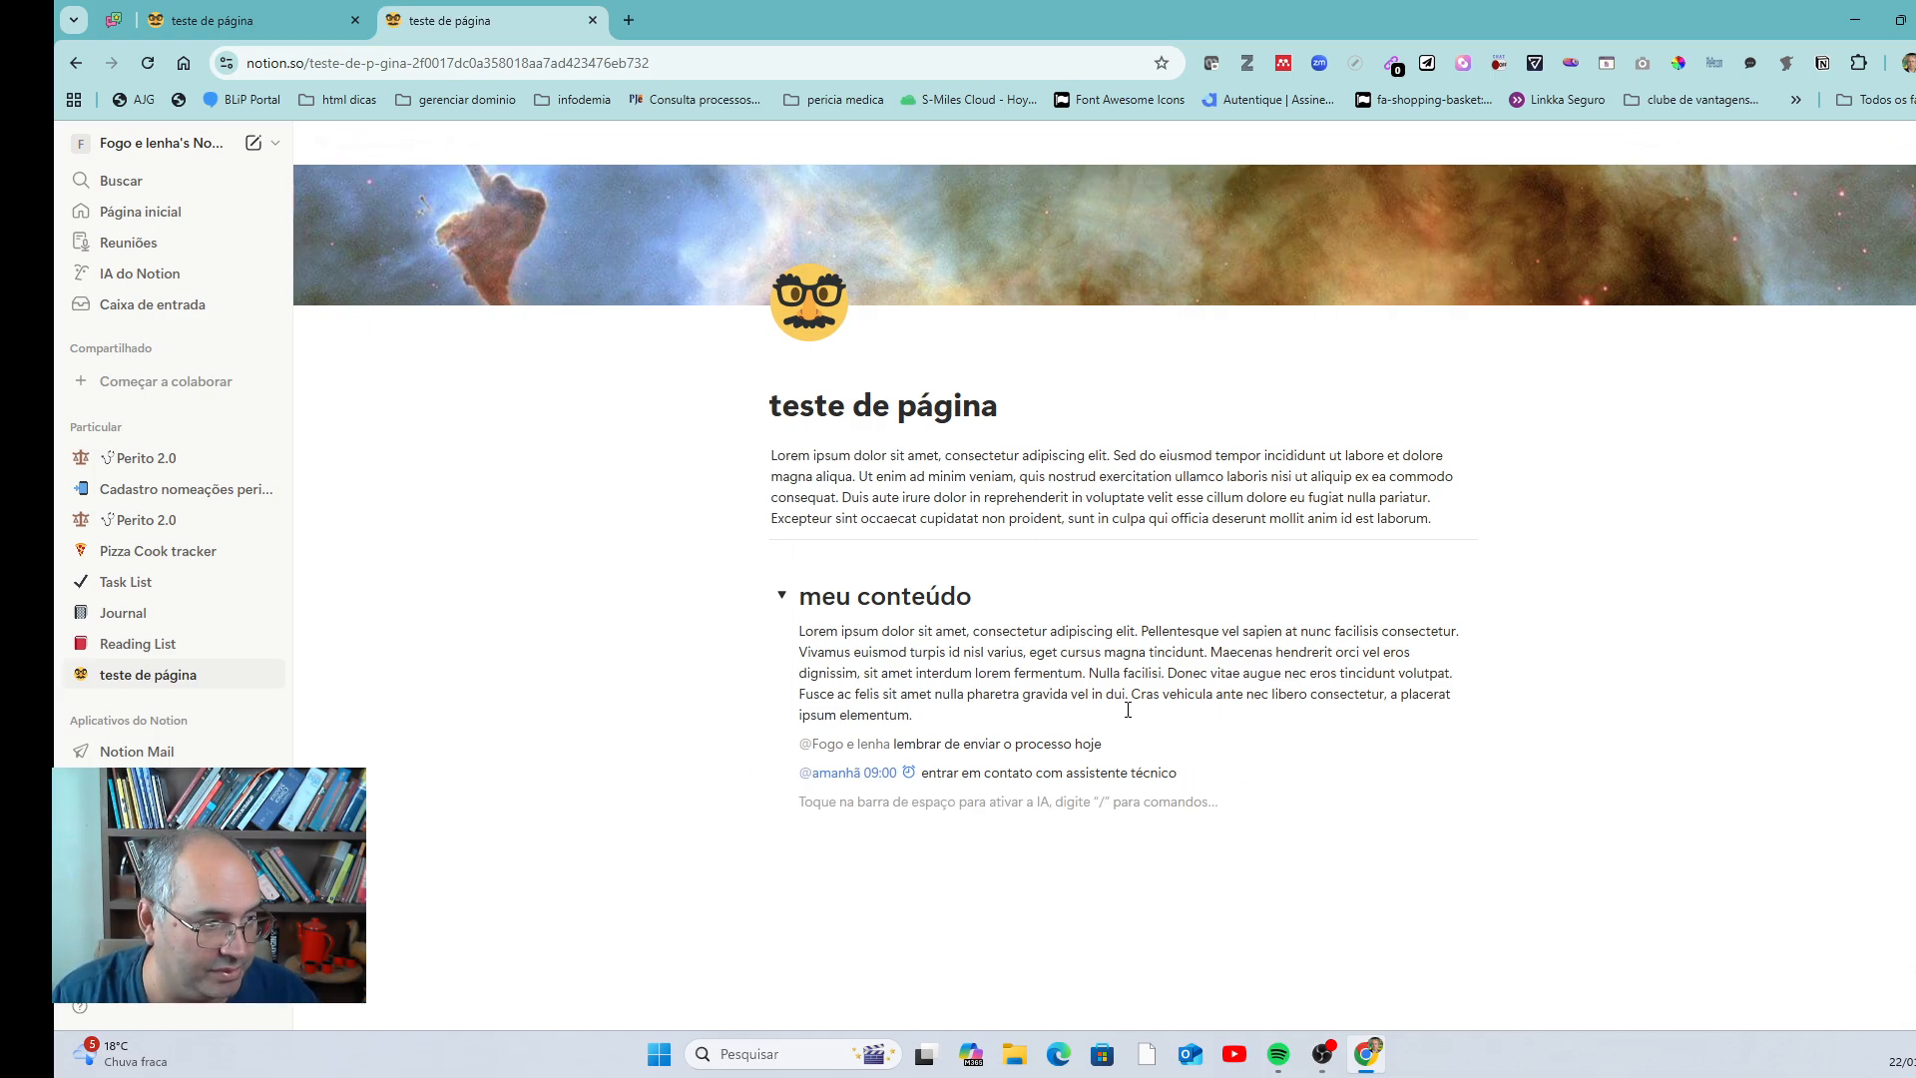
{"action": "type", "text": "/"}
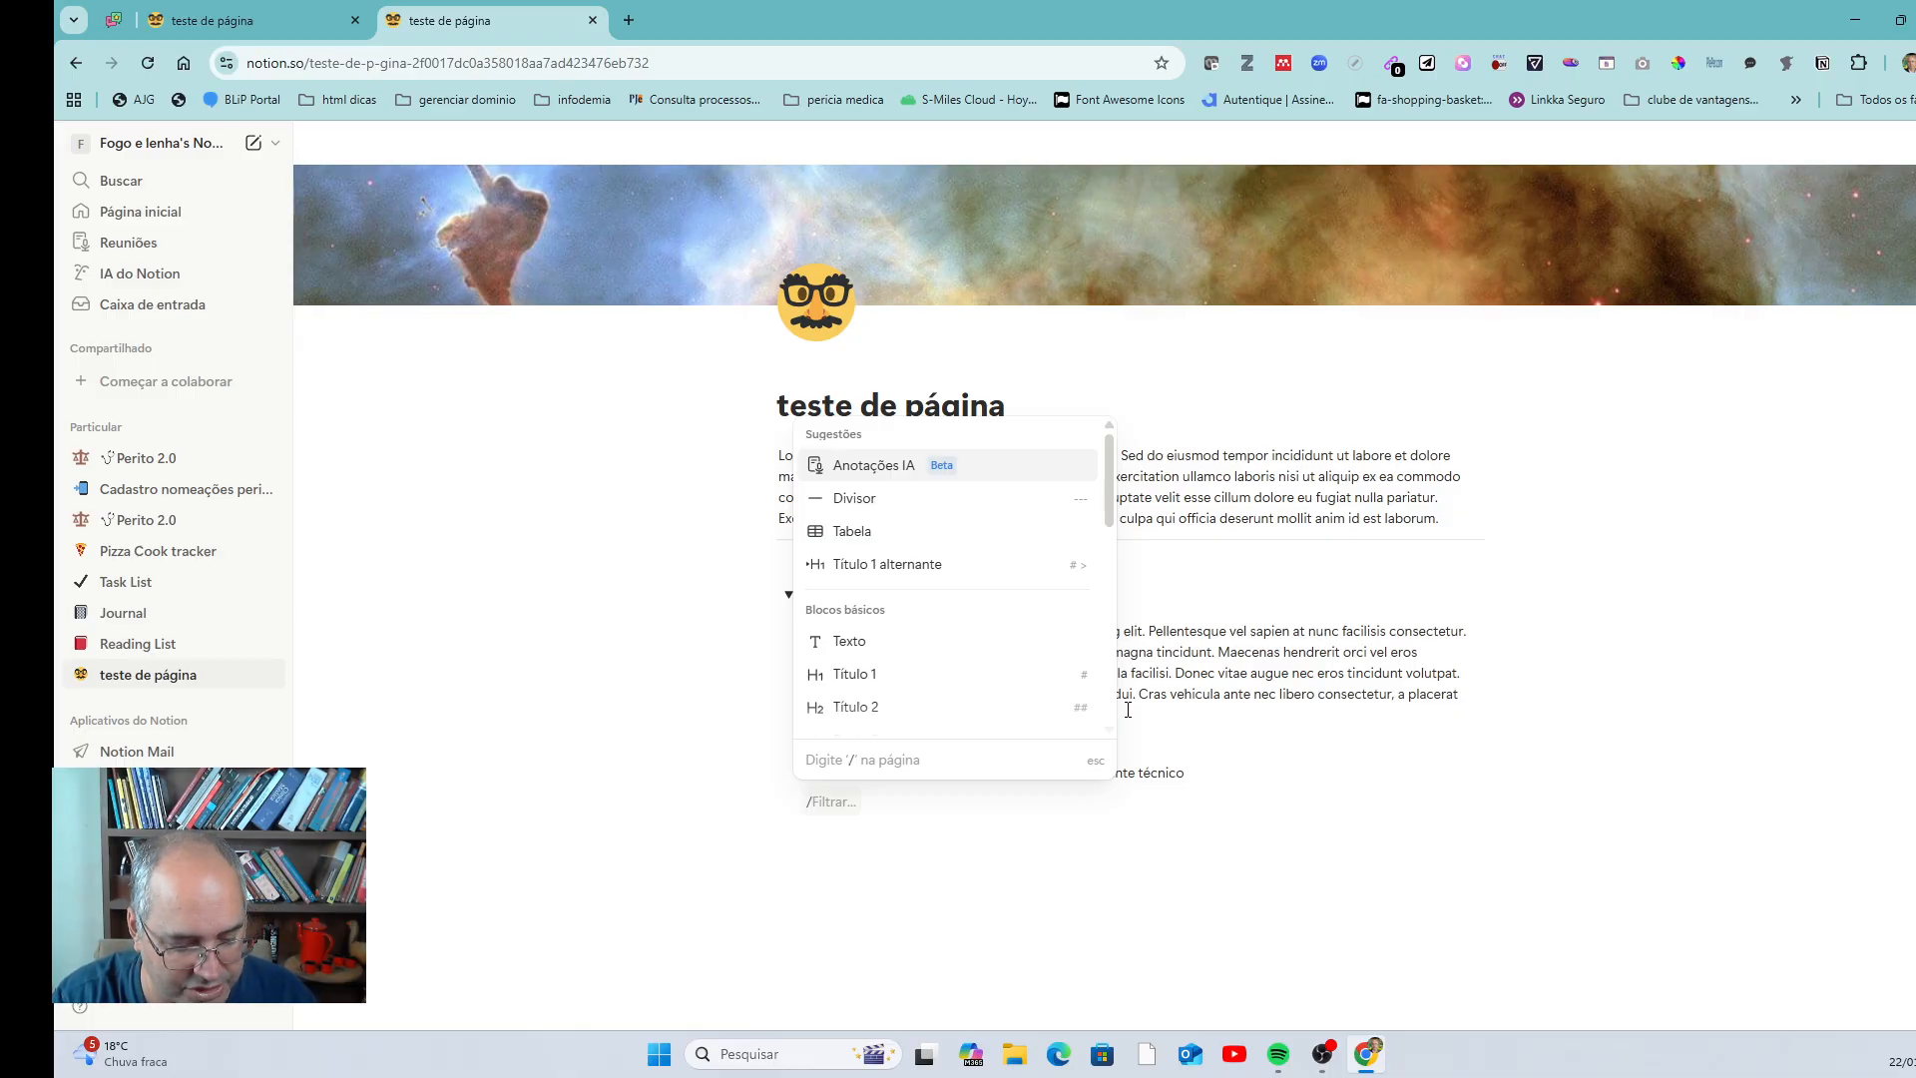
{"action": "key", "text": "BackSpace"}
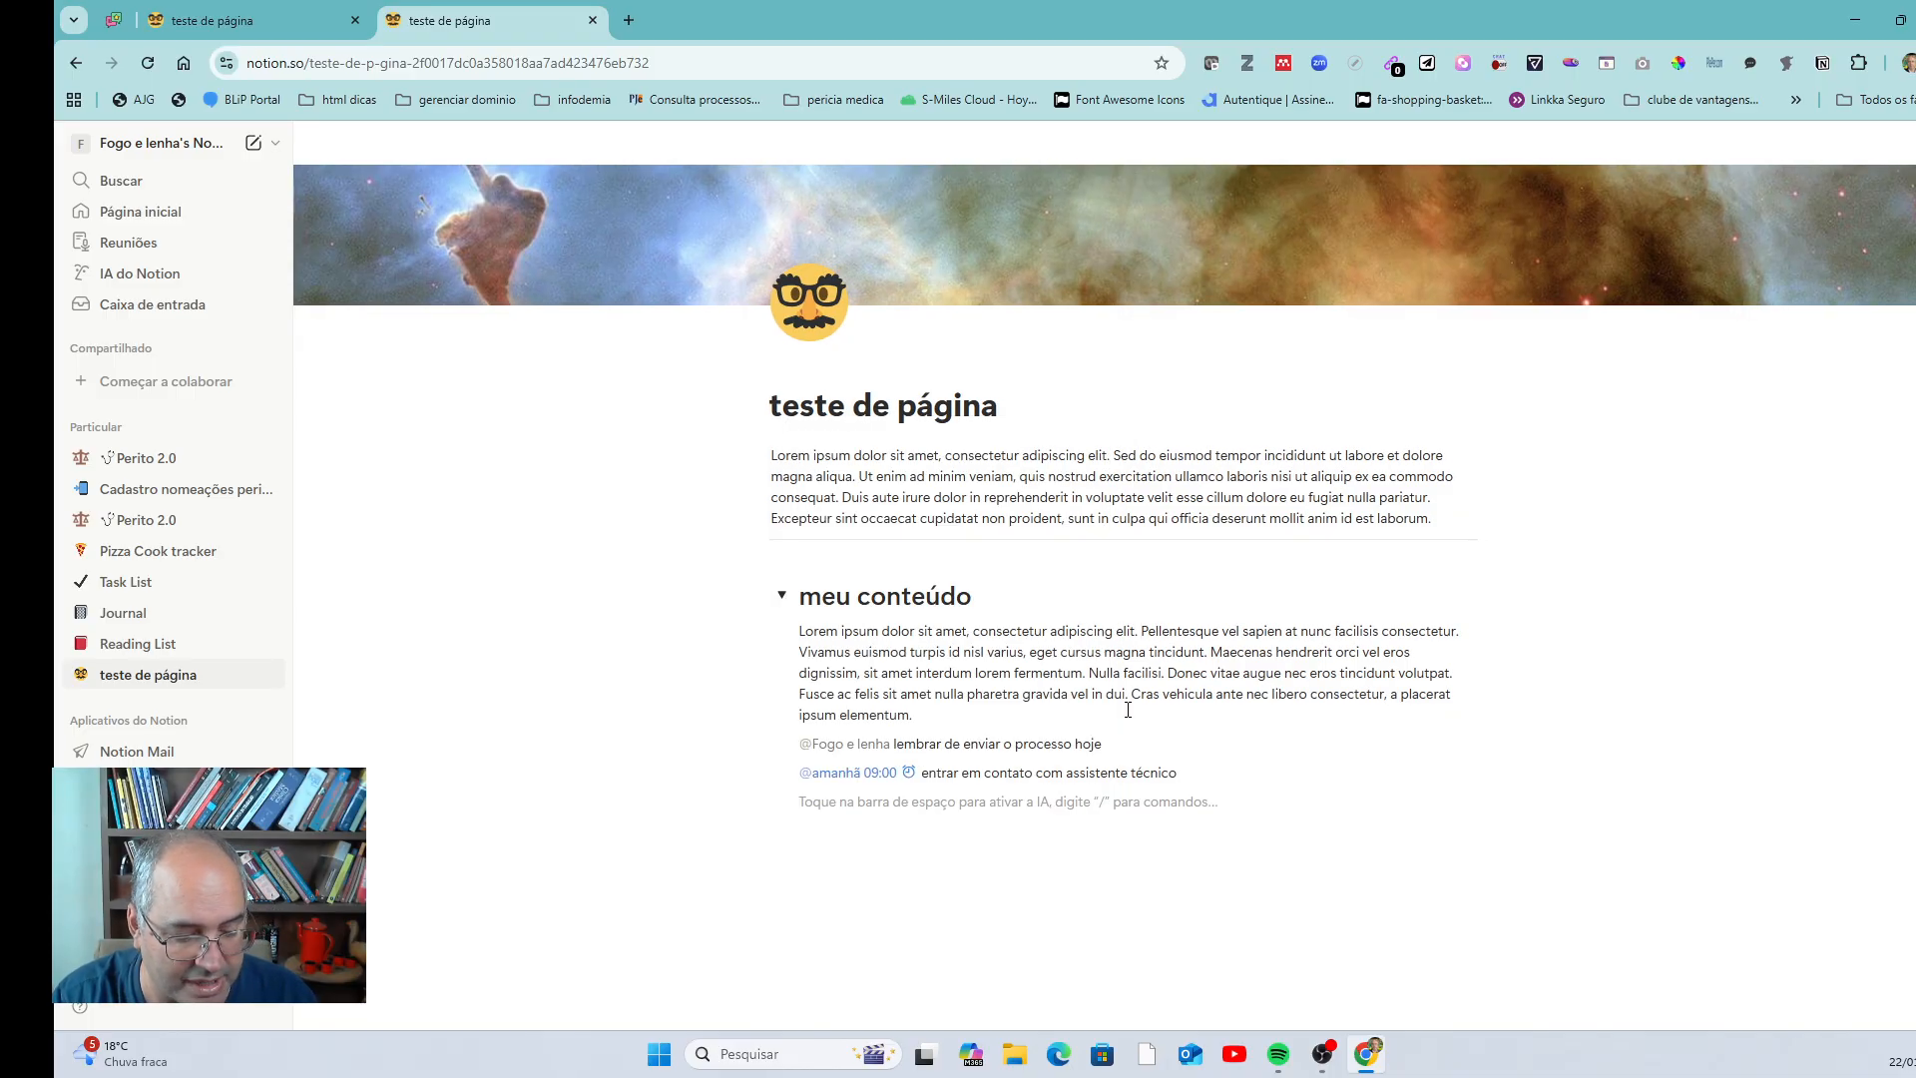
{"action": "type", "text": "@"}
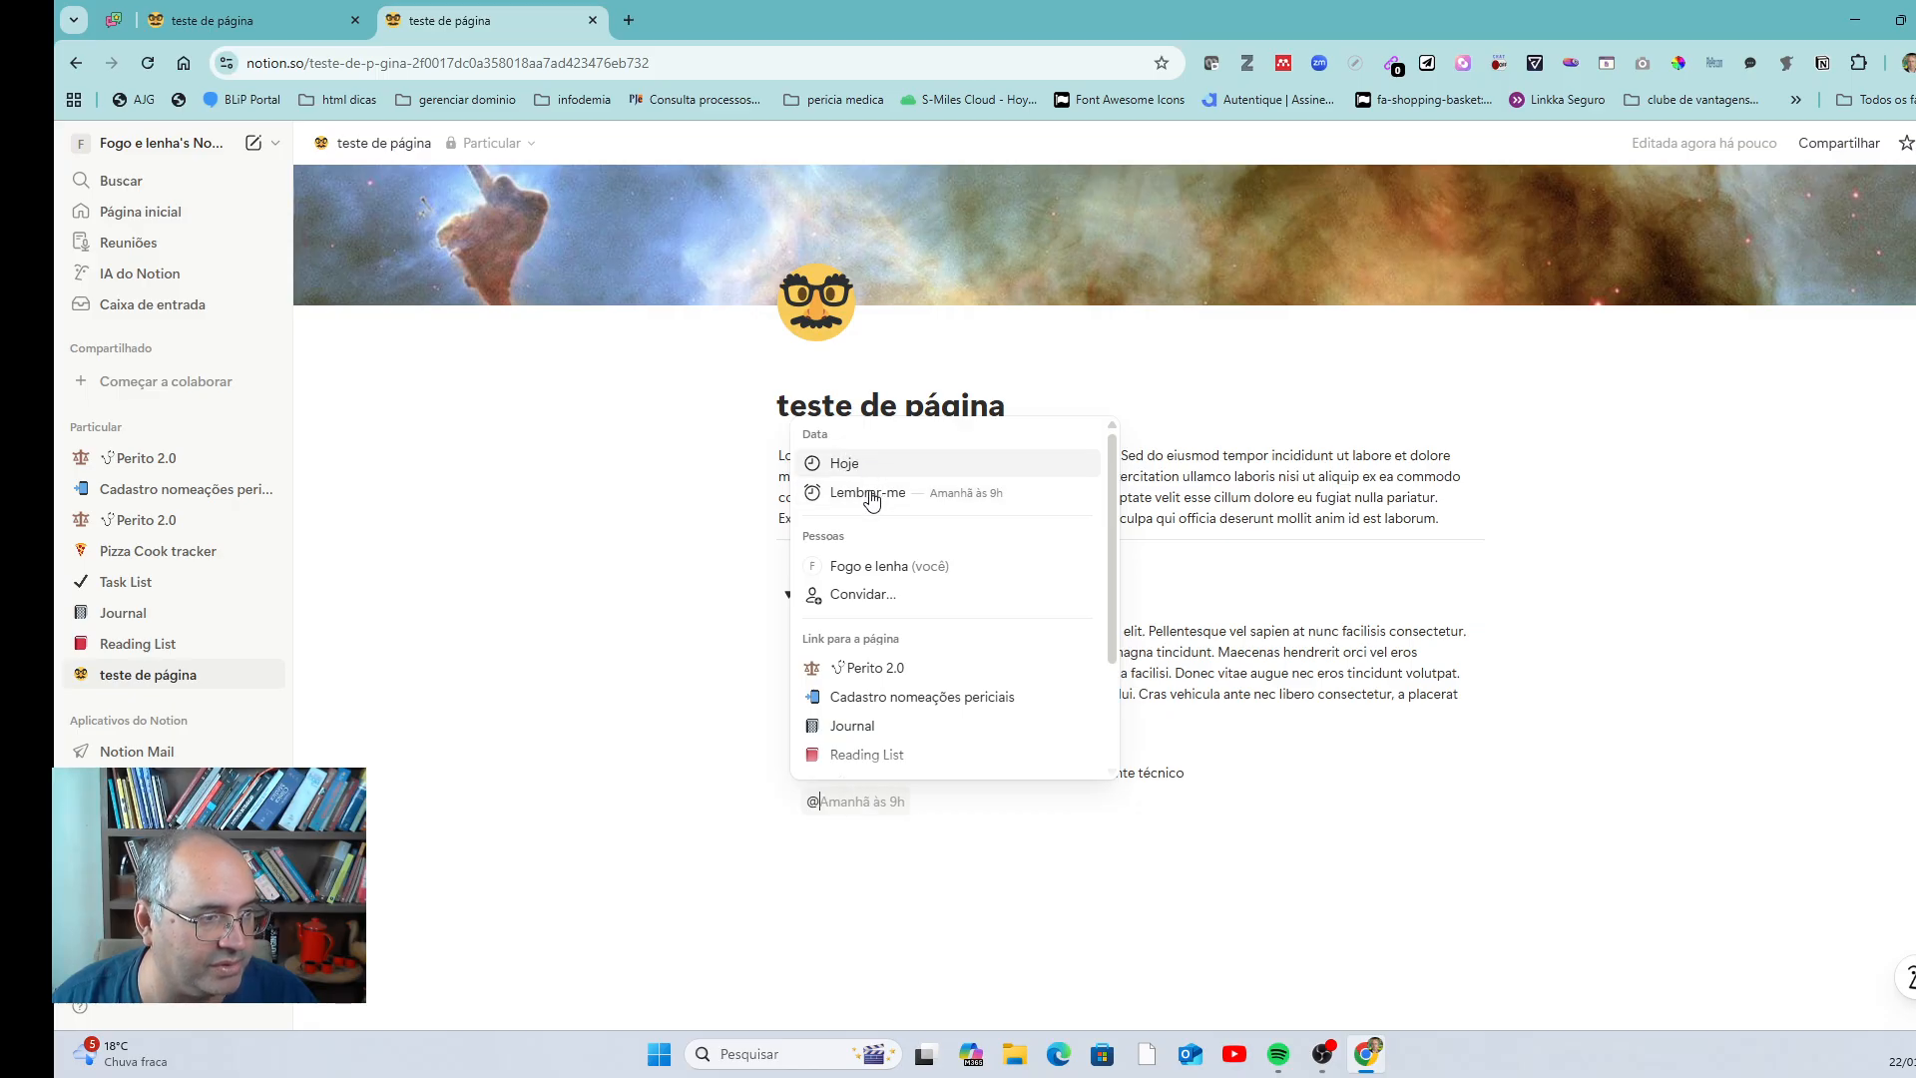
{"action": "left_click", "coordinate": [932, 885]}
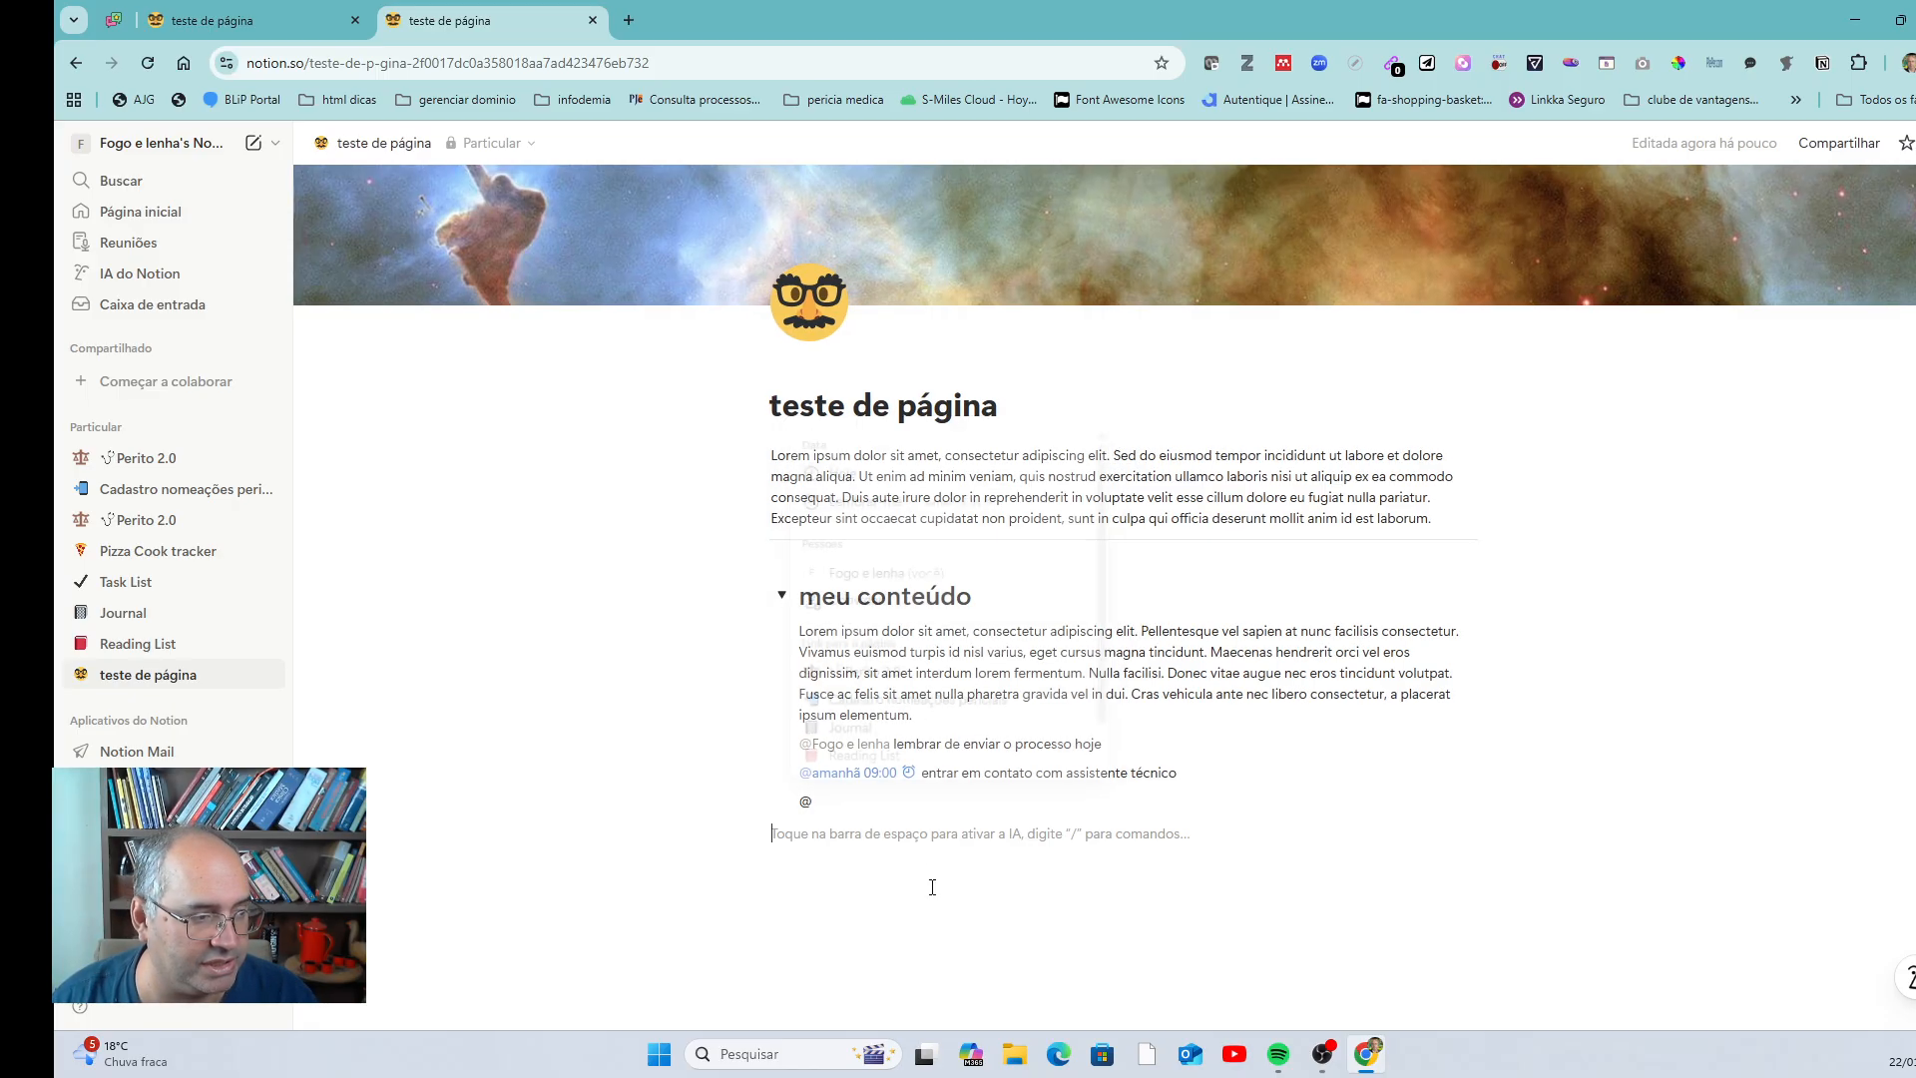
{"action": "left_click", "coordinate": [831, 796]}
{"action": "key", "text": "BackSpace"}
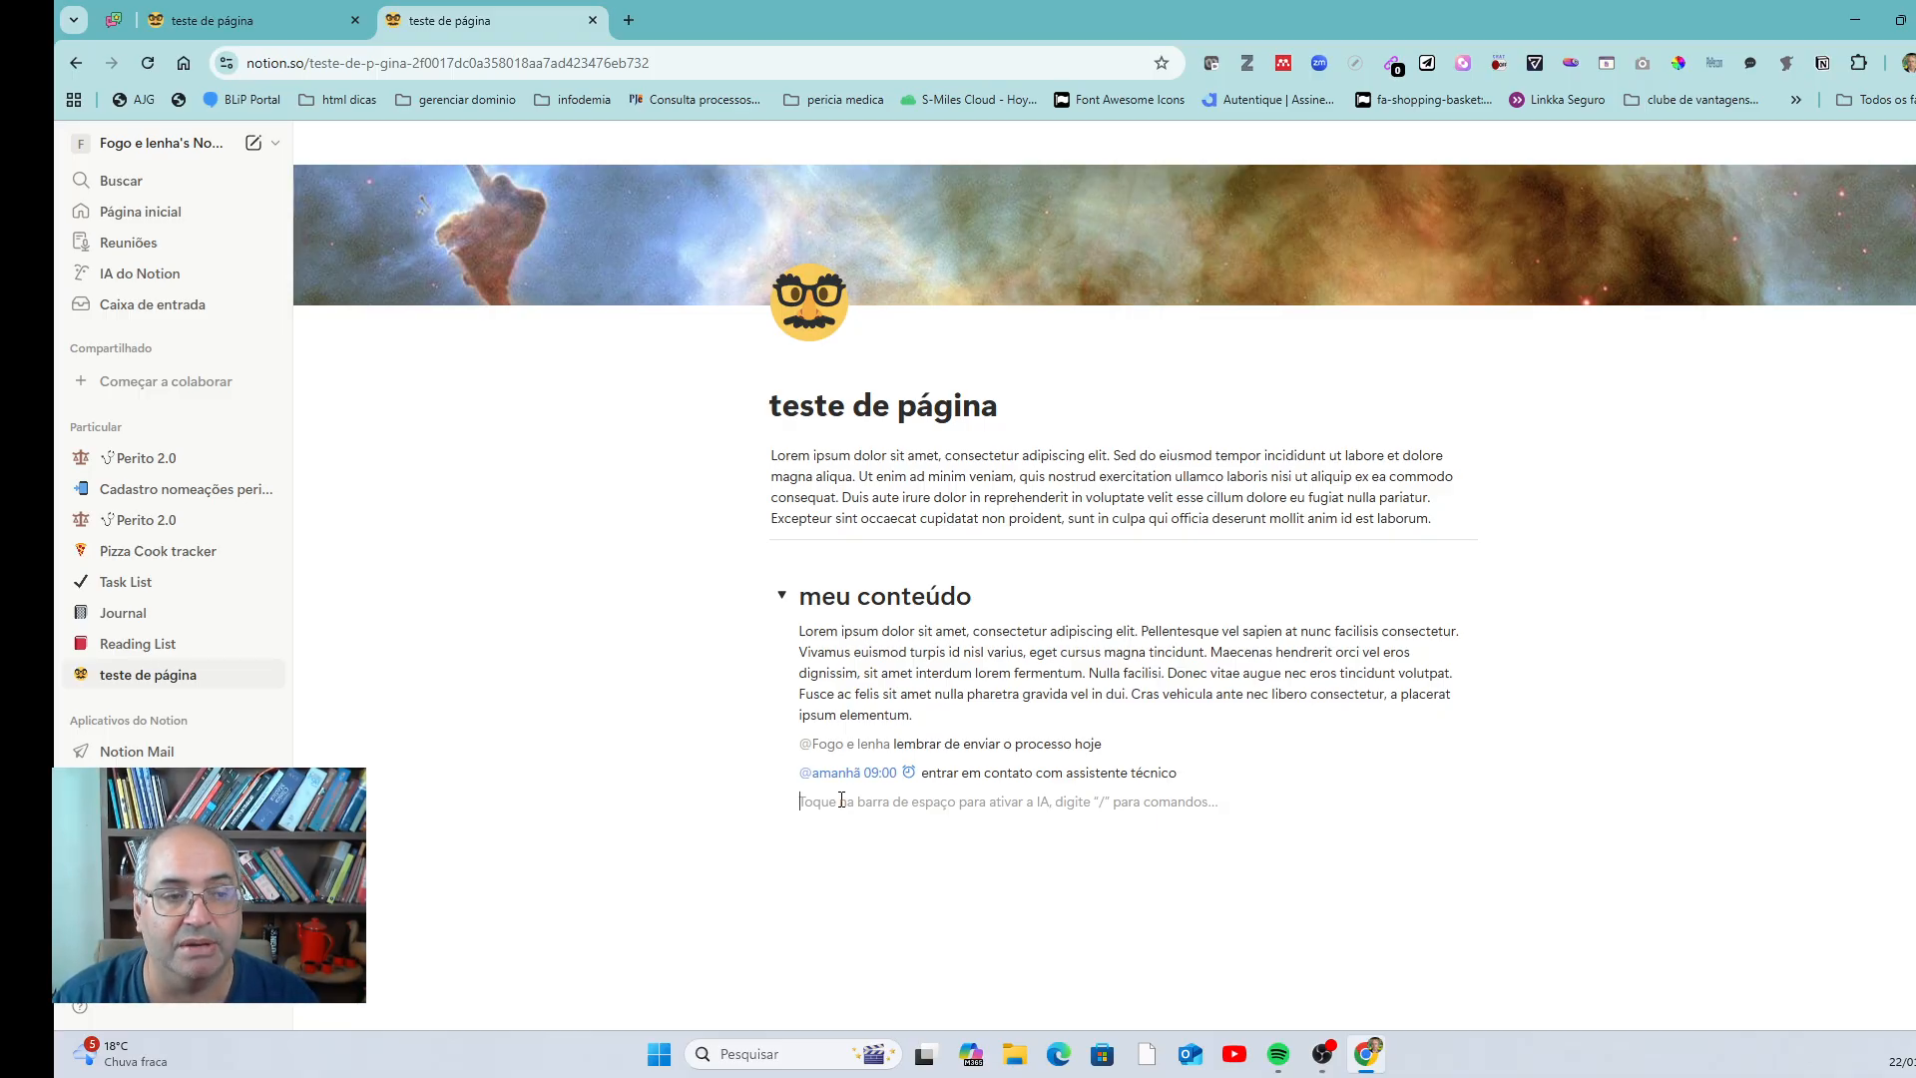
- Lock the page against editing, and collapse and expand the "meu conteúdo" toggle heading to test it while locked
{"action": "scroll", "coordinate": [841, 798], "scroll_direction": "up", "scroll_amount": 2}
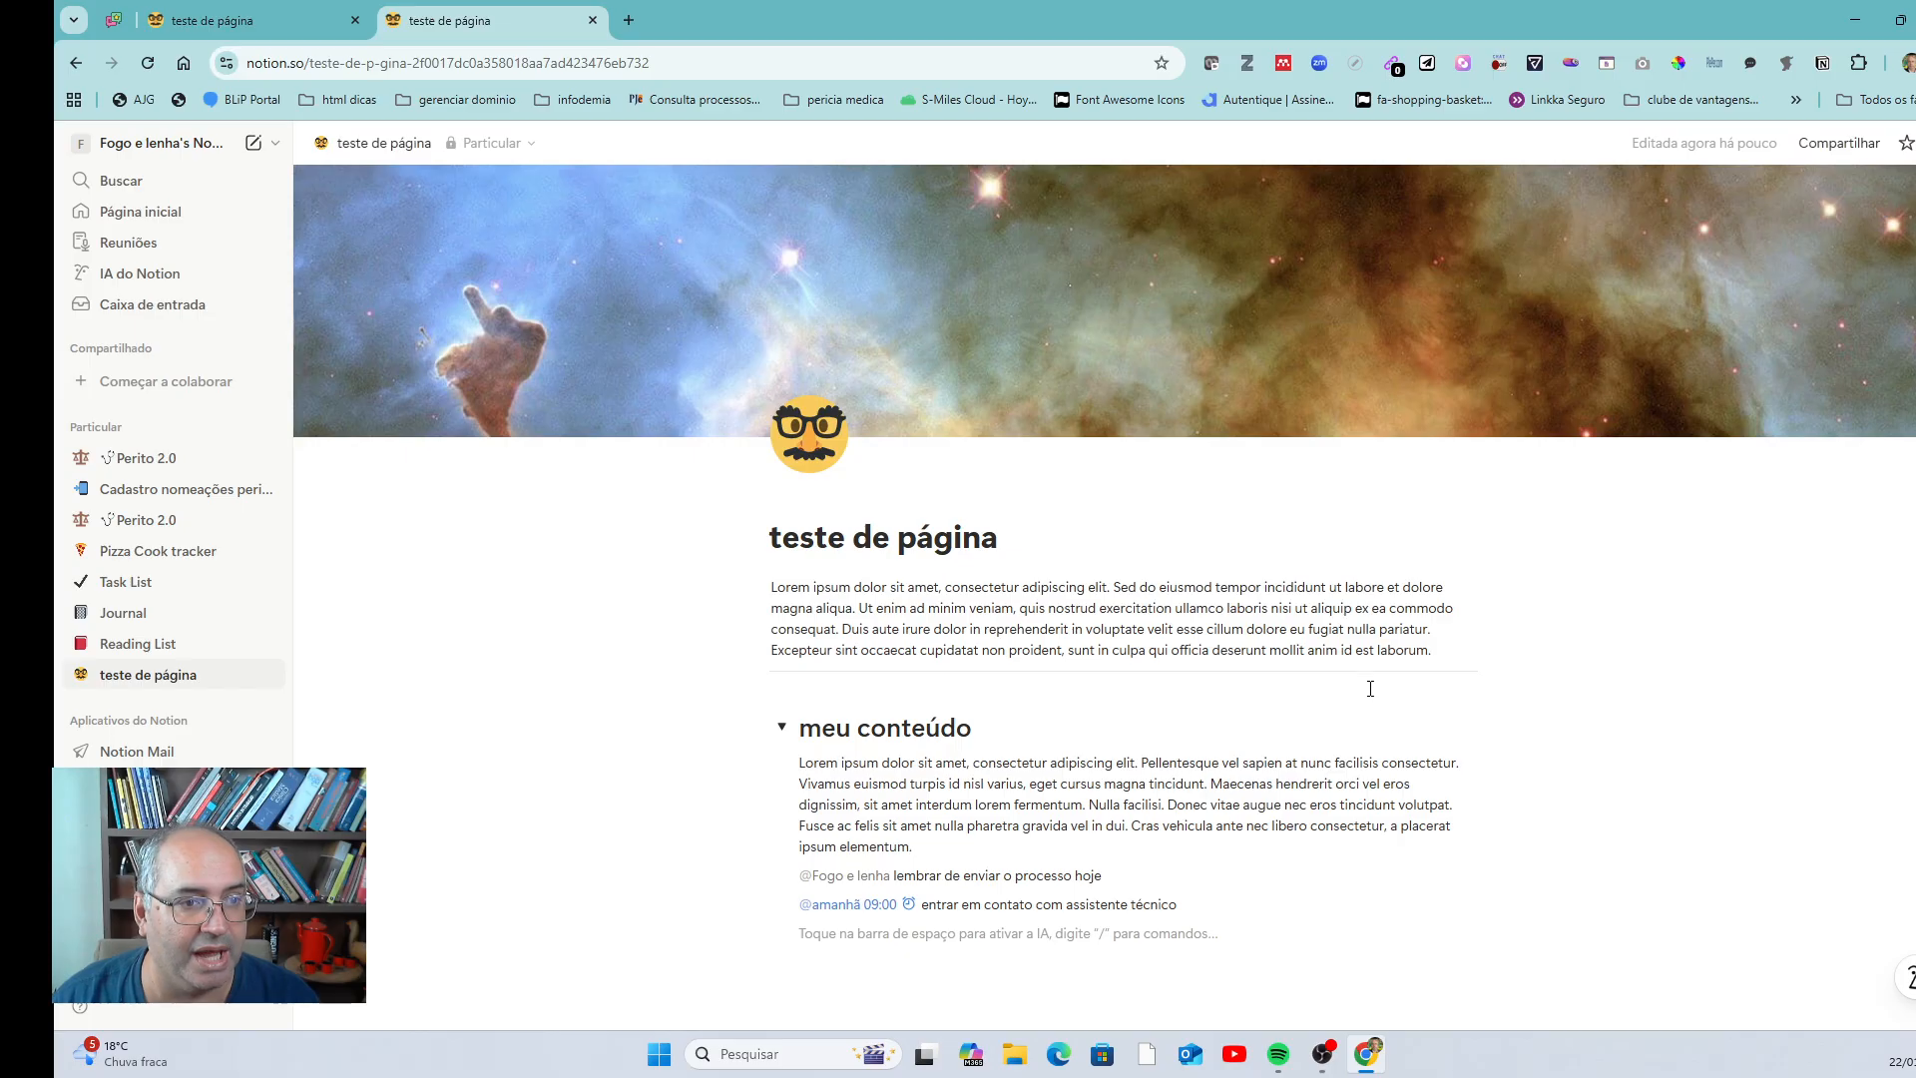
{"action": "left_click", "coordinate": [1914, 143]}
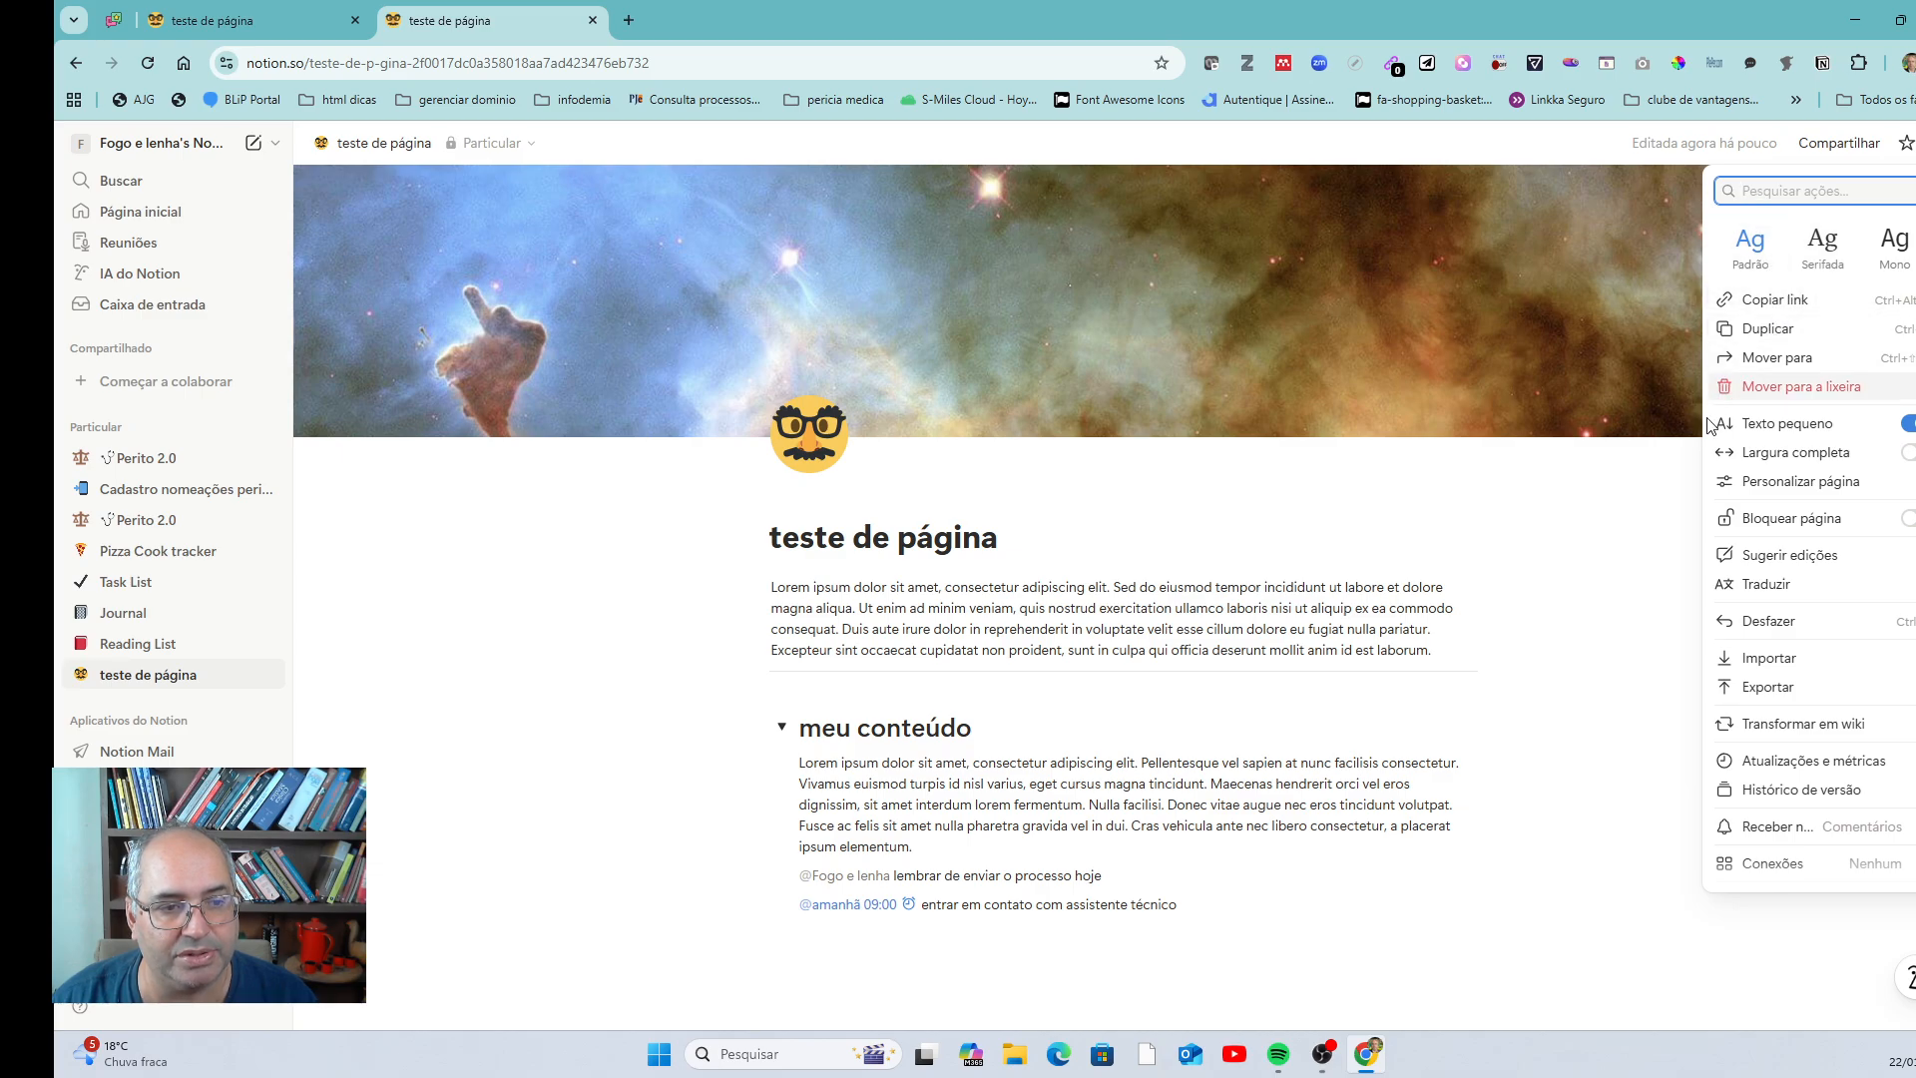
{"action": "left_click", "coordinate": [1905, 519]}
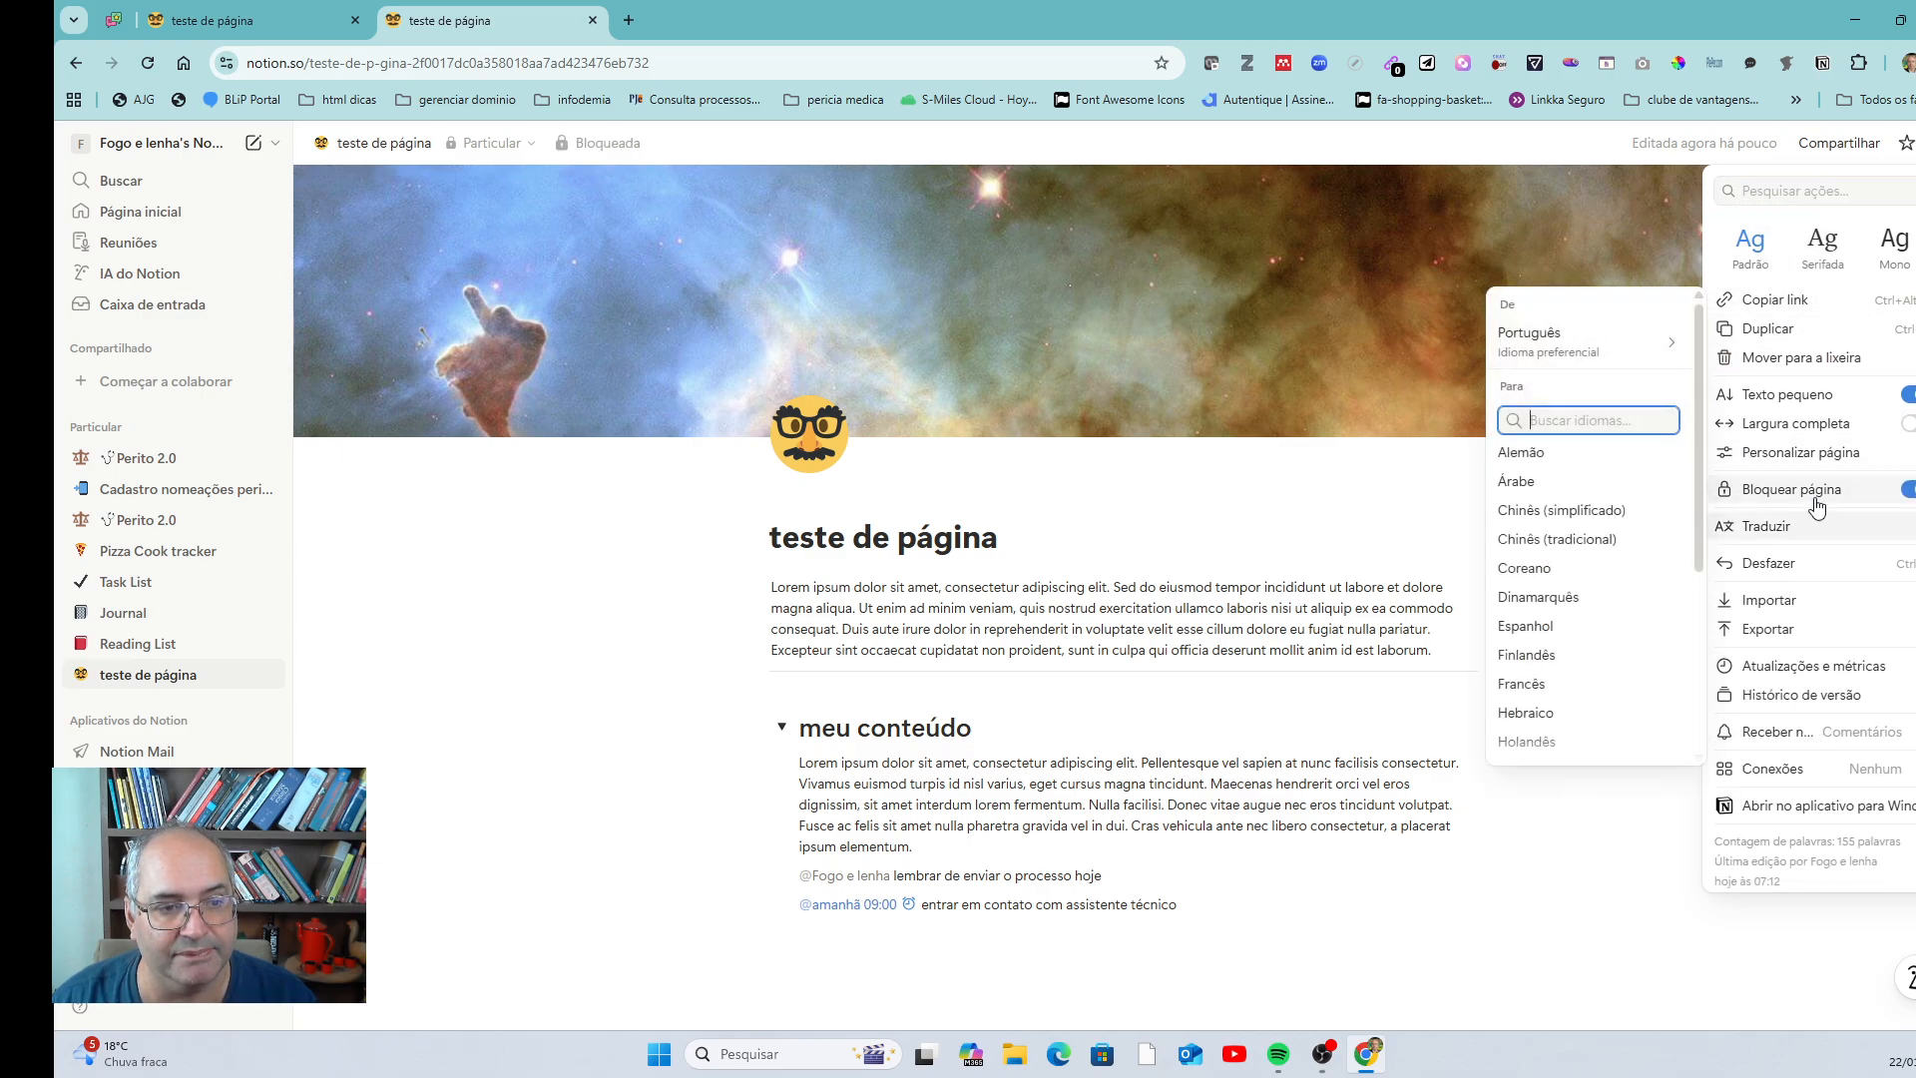
{"action": "left_click", "coordinate": [1118, 618]}
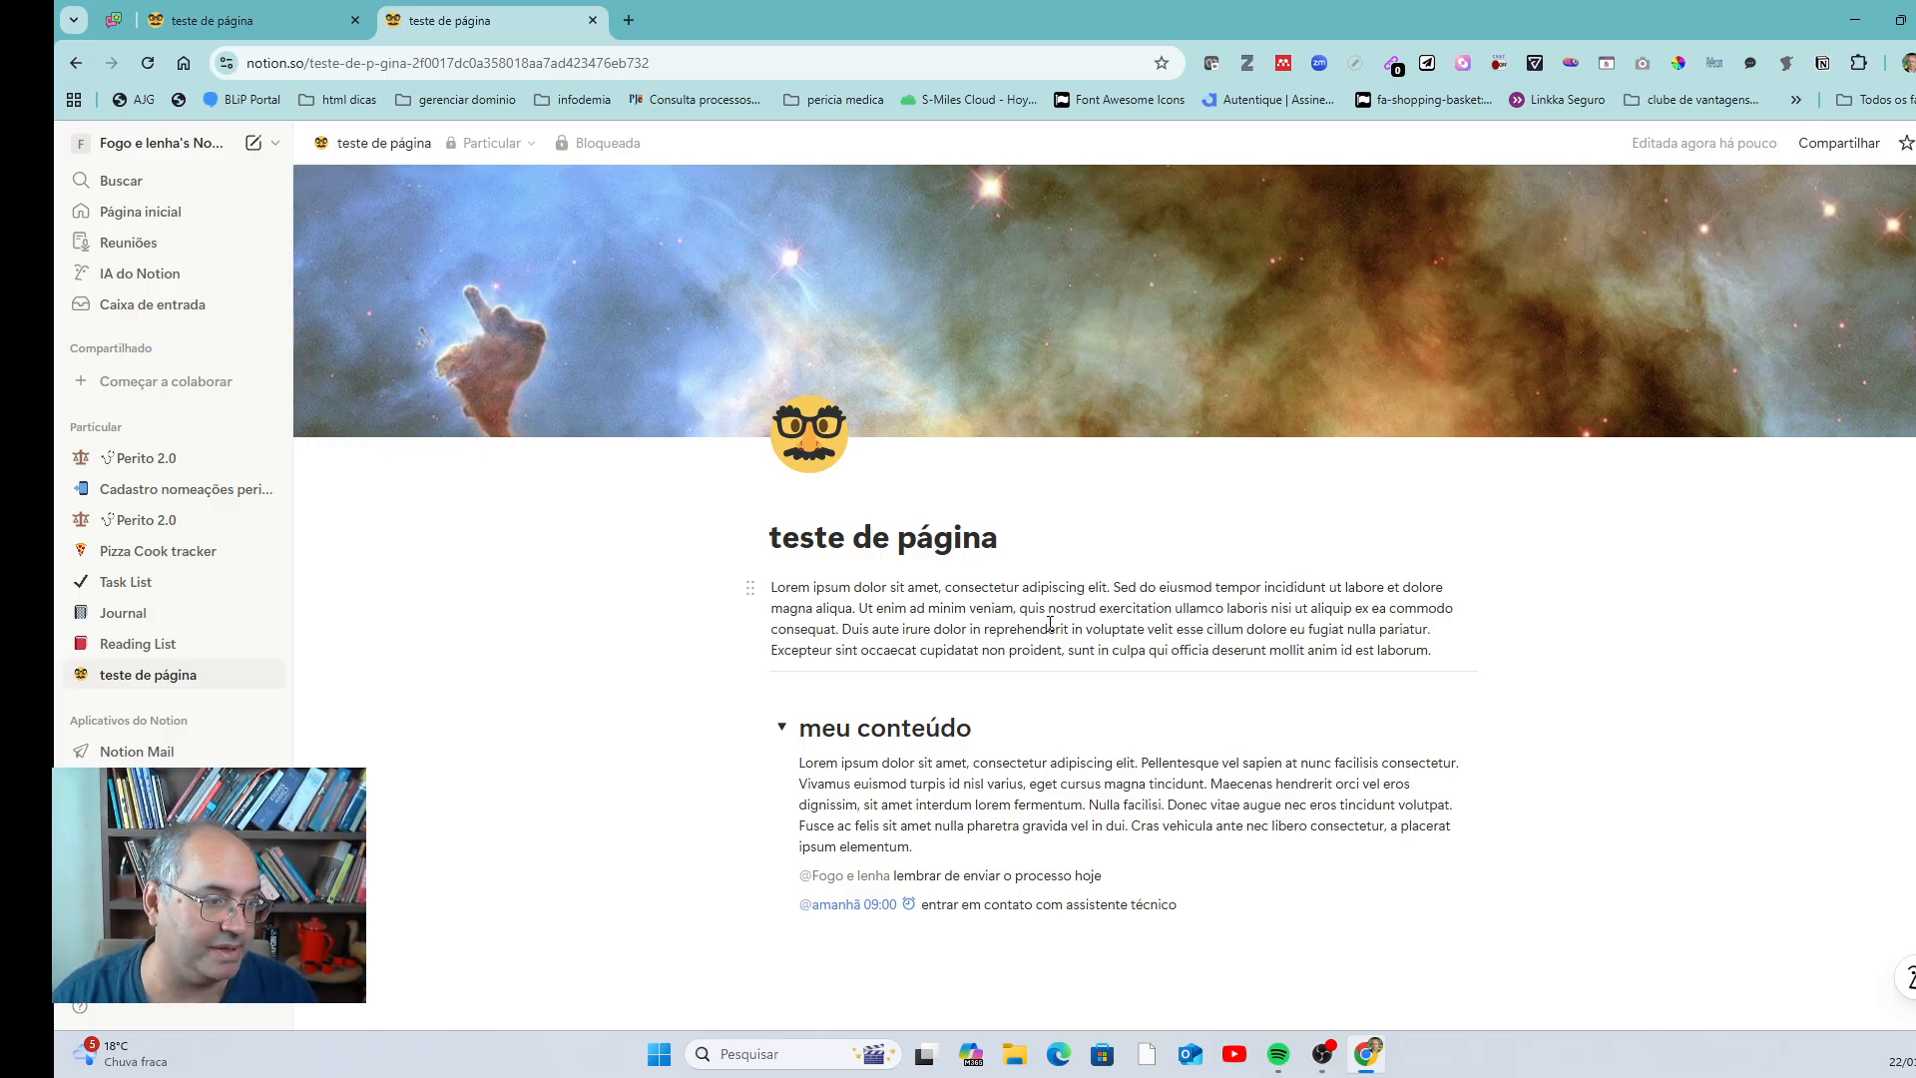
{"action": "left_click", "coordinate": [782, 726]}
{"action": "left_click", "coordinate": [782, 726]}
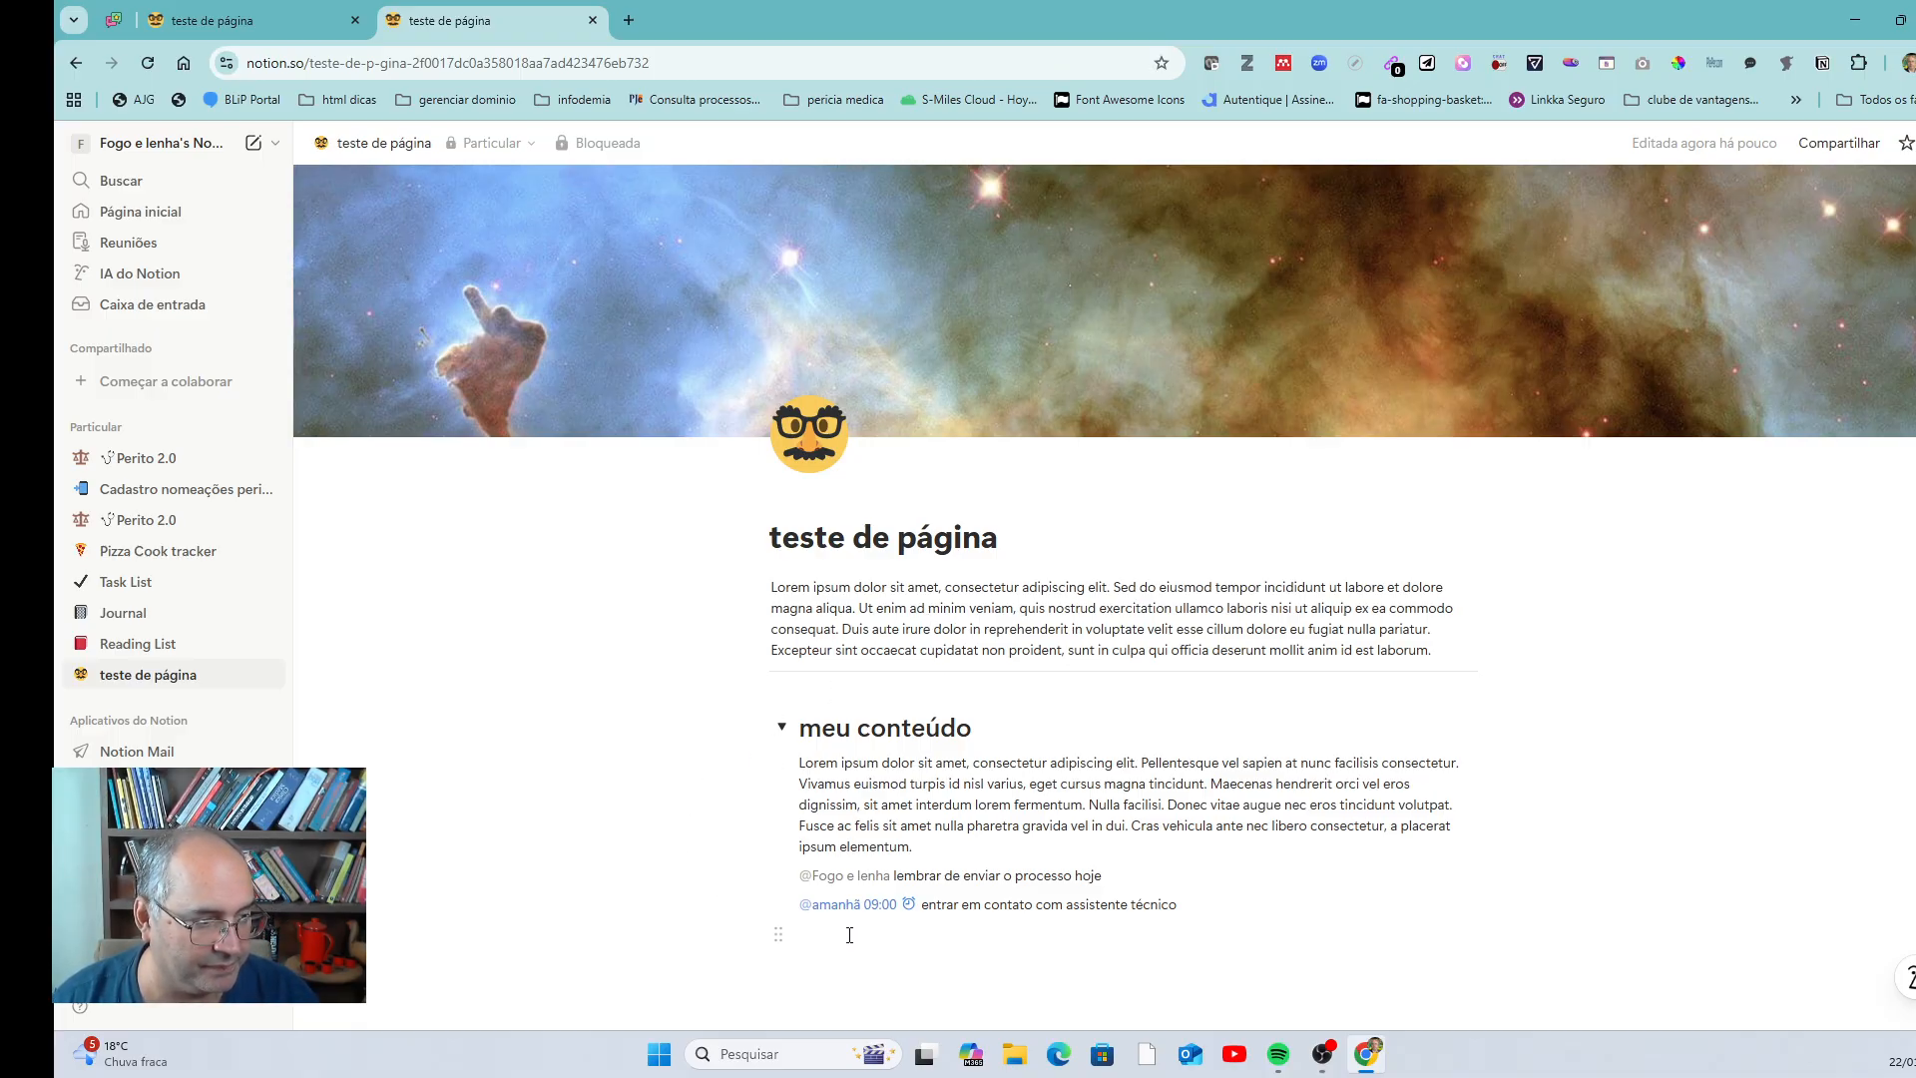
{"action": "mouse_move", "coordinate": [842, 907]}
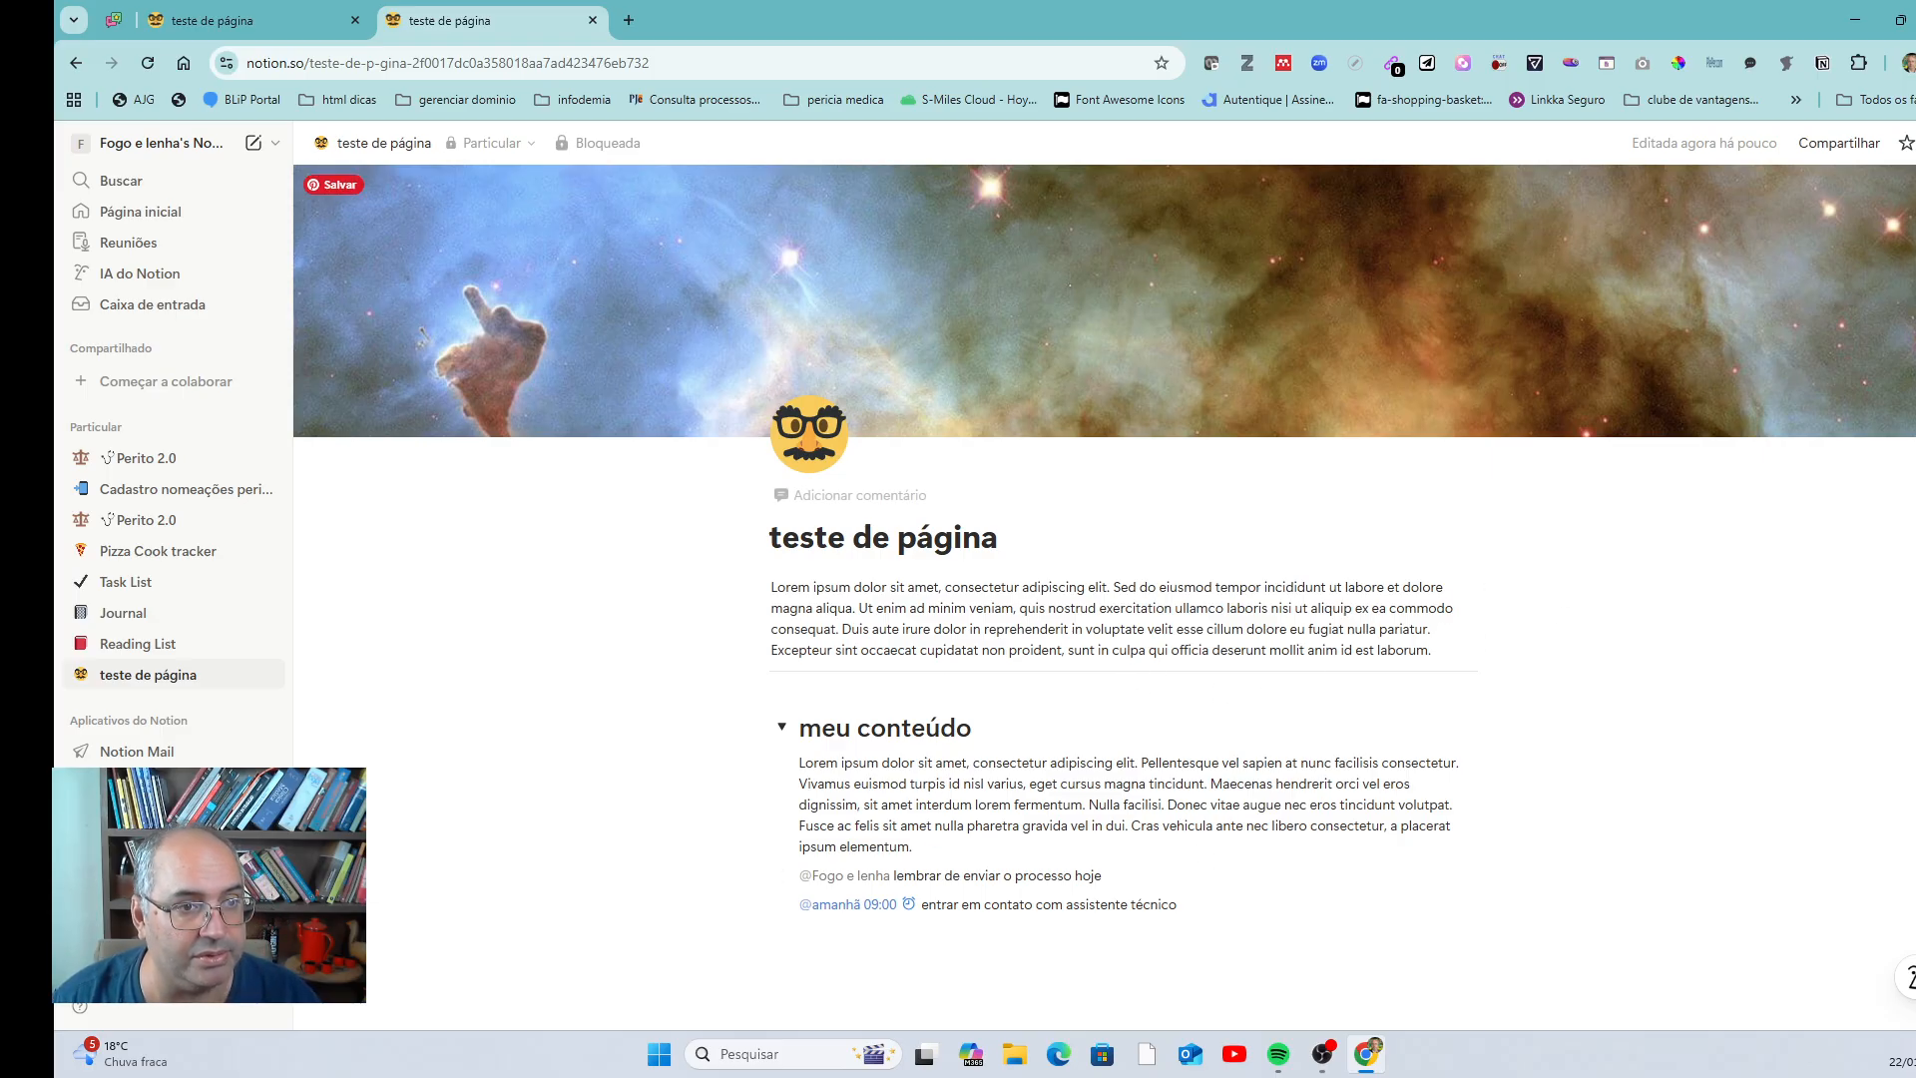
- Unlock the page and return to the end of the reminder line inside the toggle
{"action": "left_click", "coordinate": [1915, 143]}
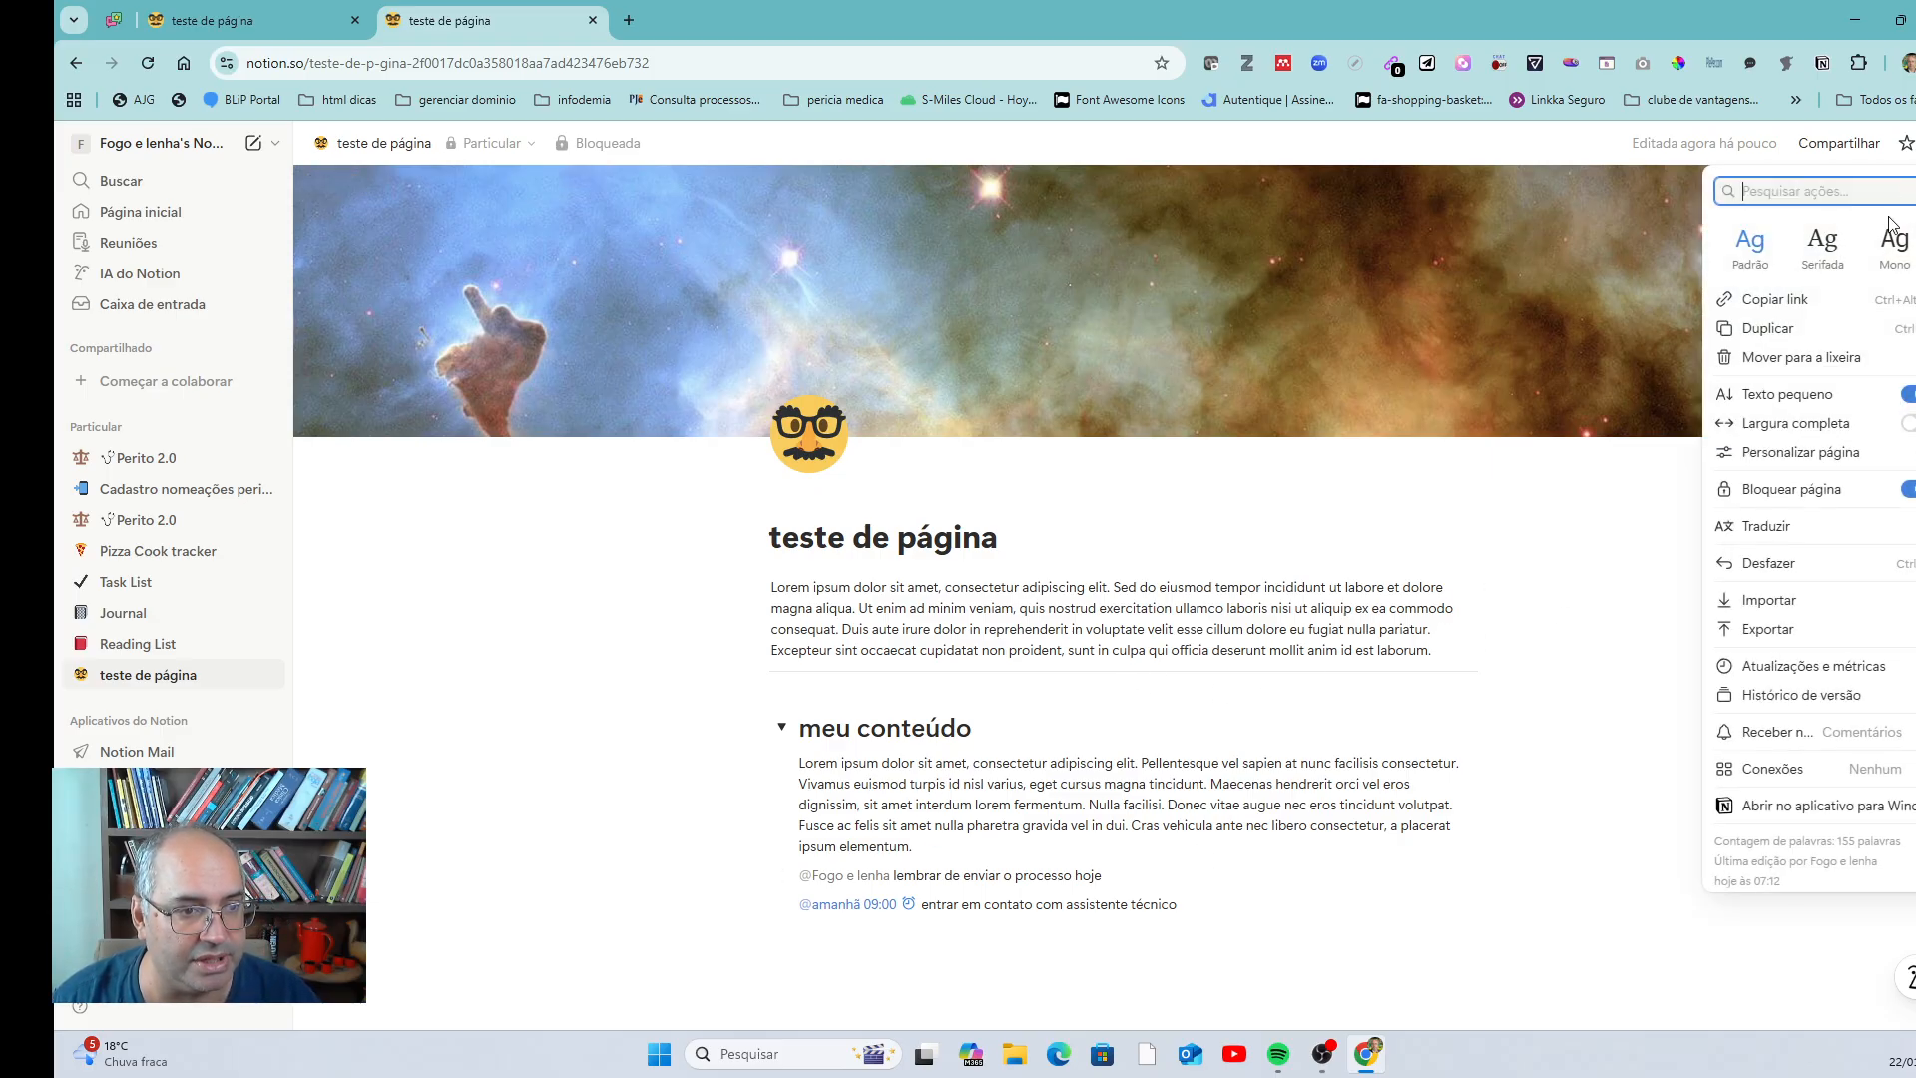
{"action": "left_click", "coordinate": [1910, 491]}
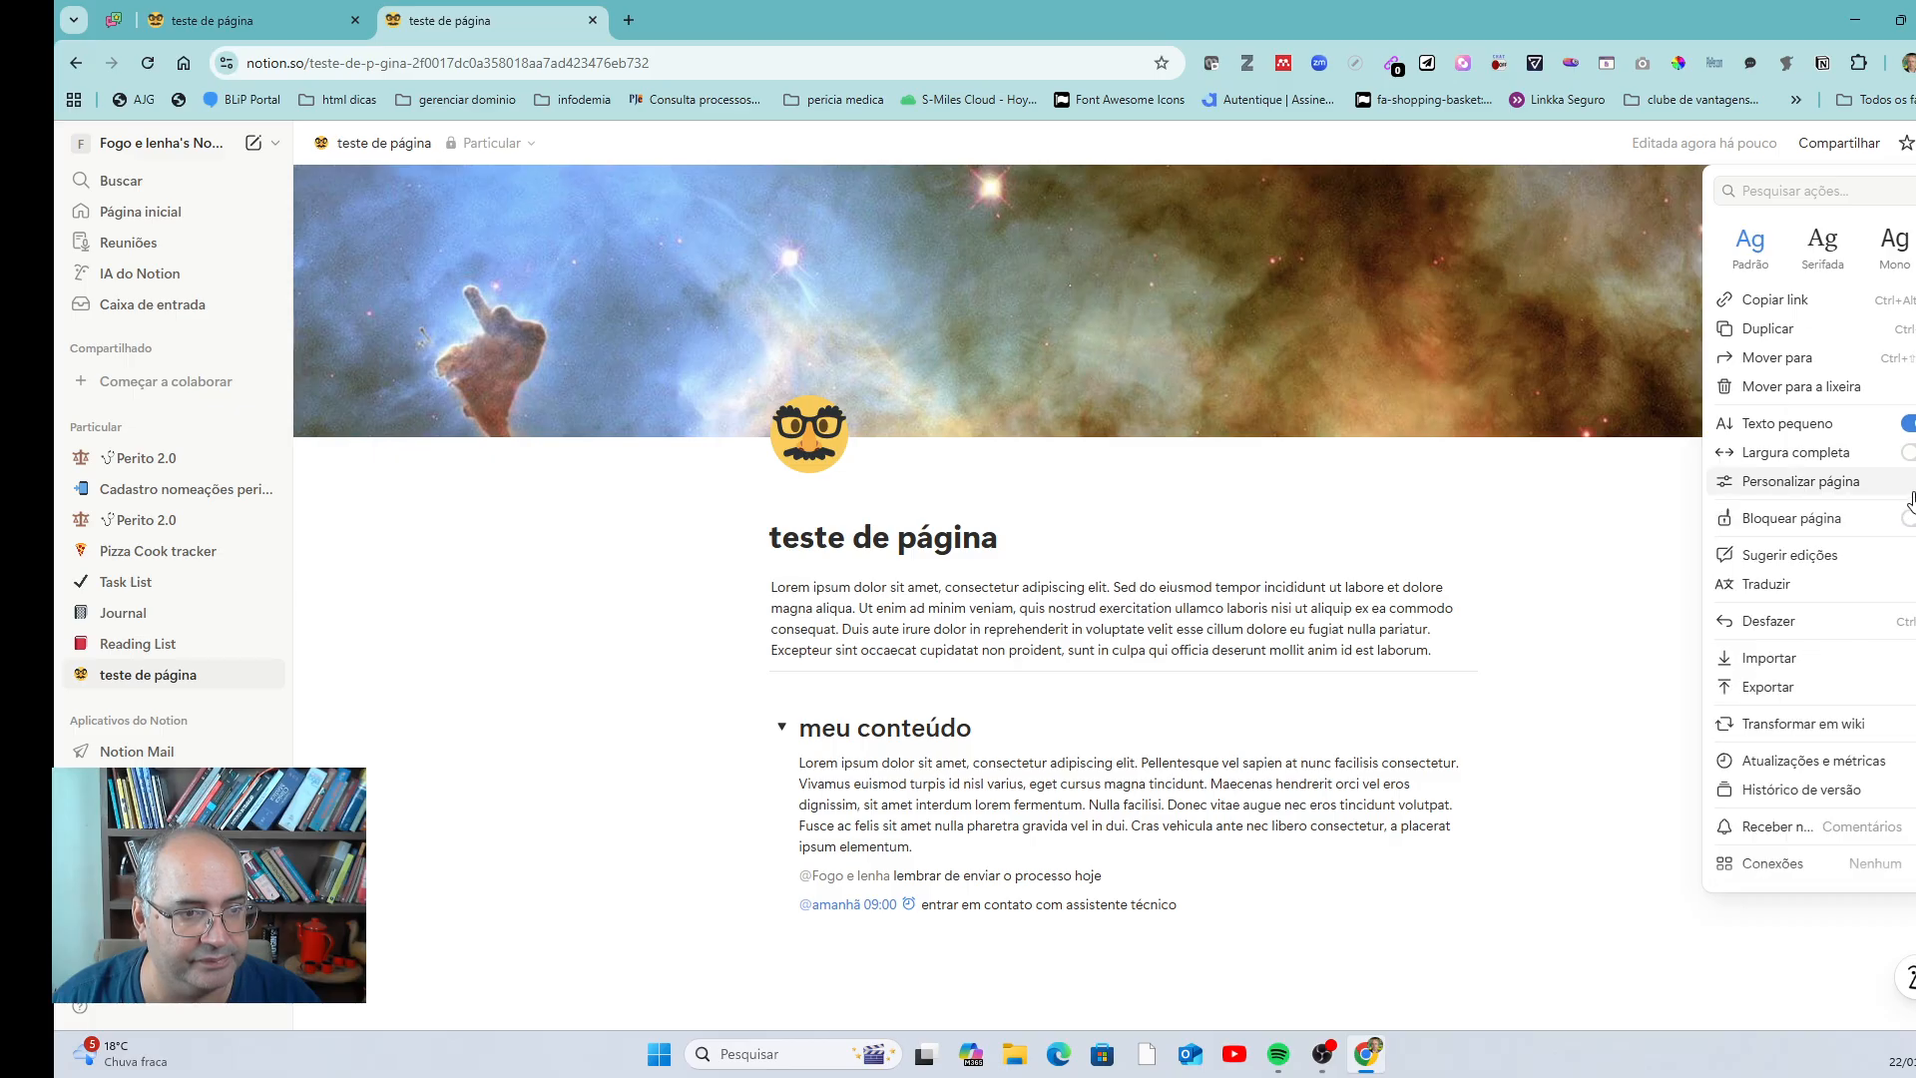
{"action": "left_click", "coordinate": [1193, 910]}
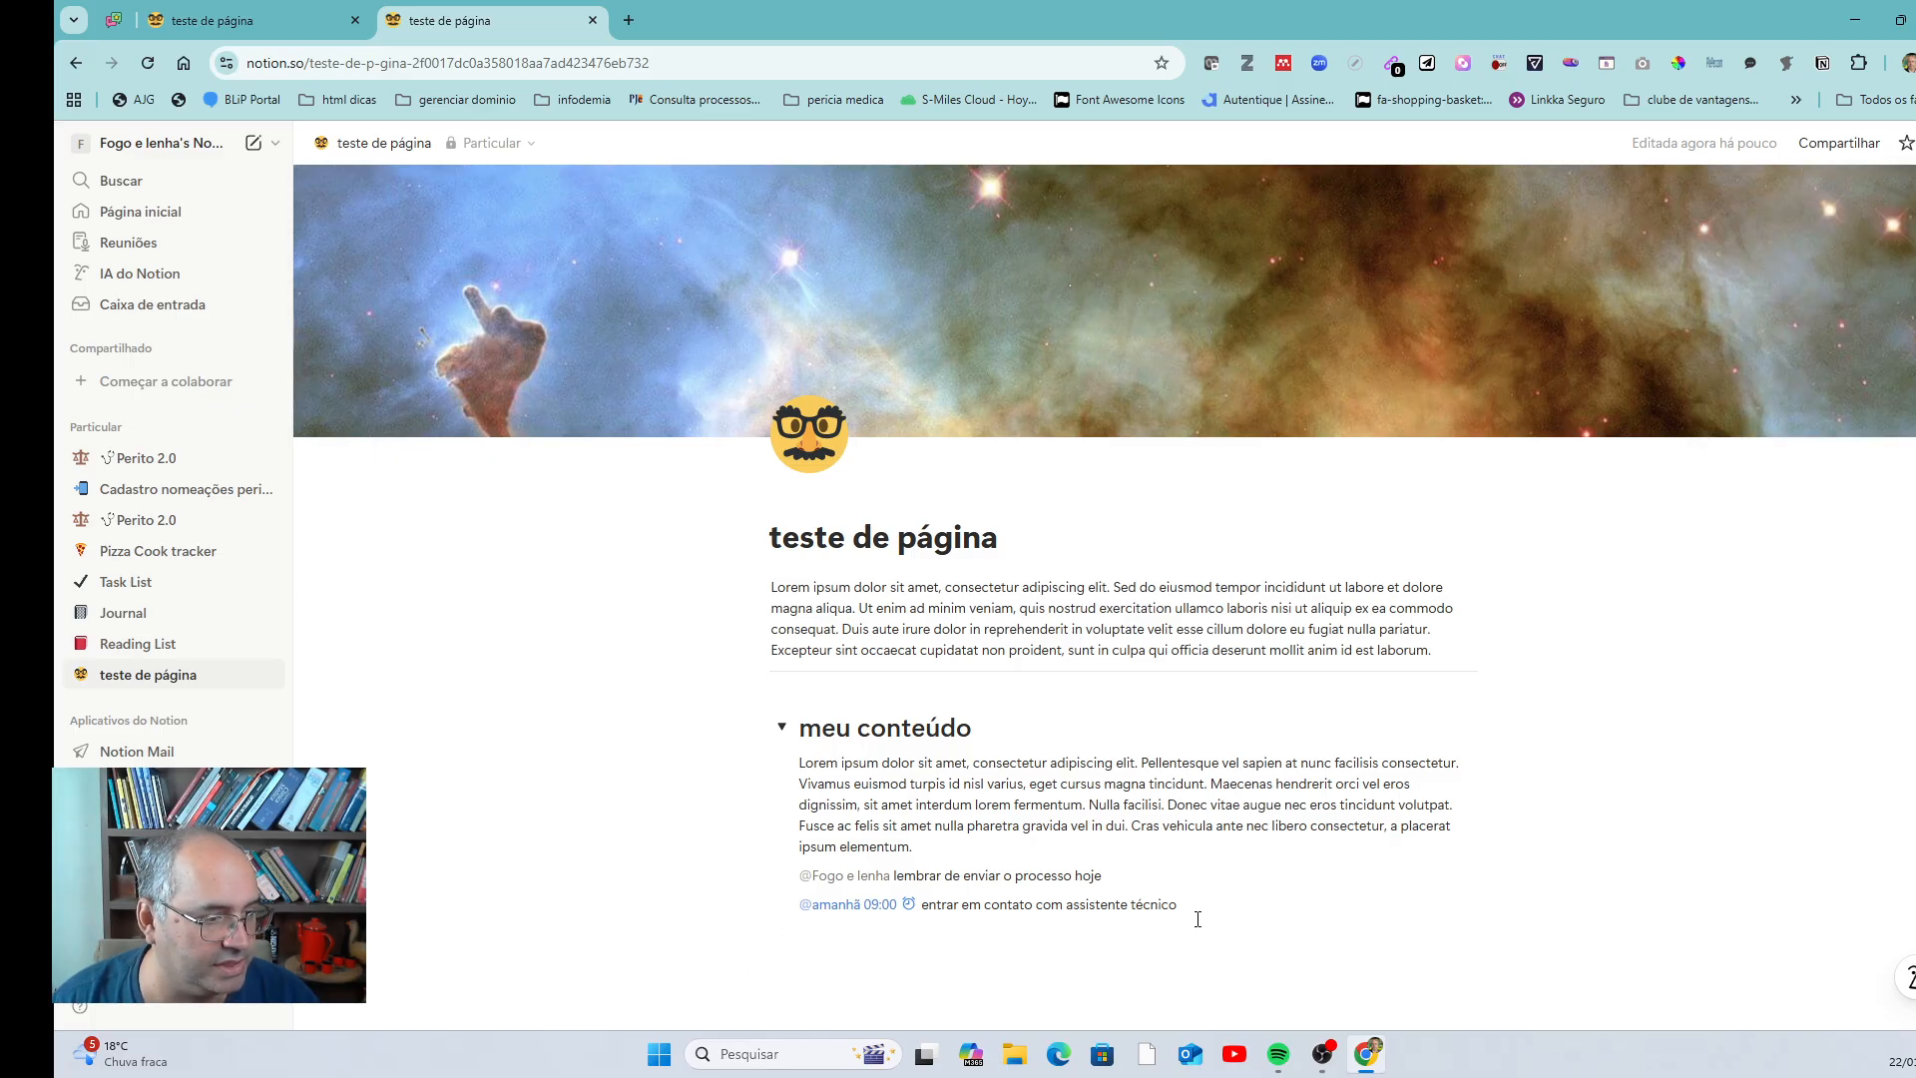
{"action": "key", "text": "Return"}
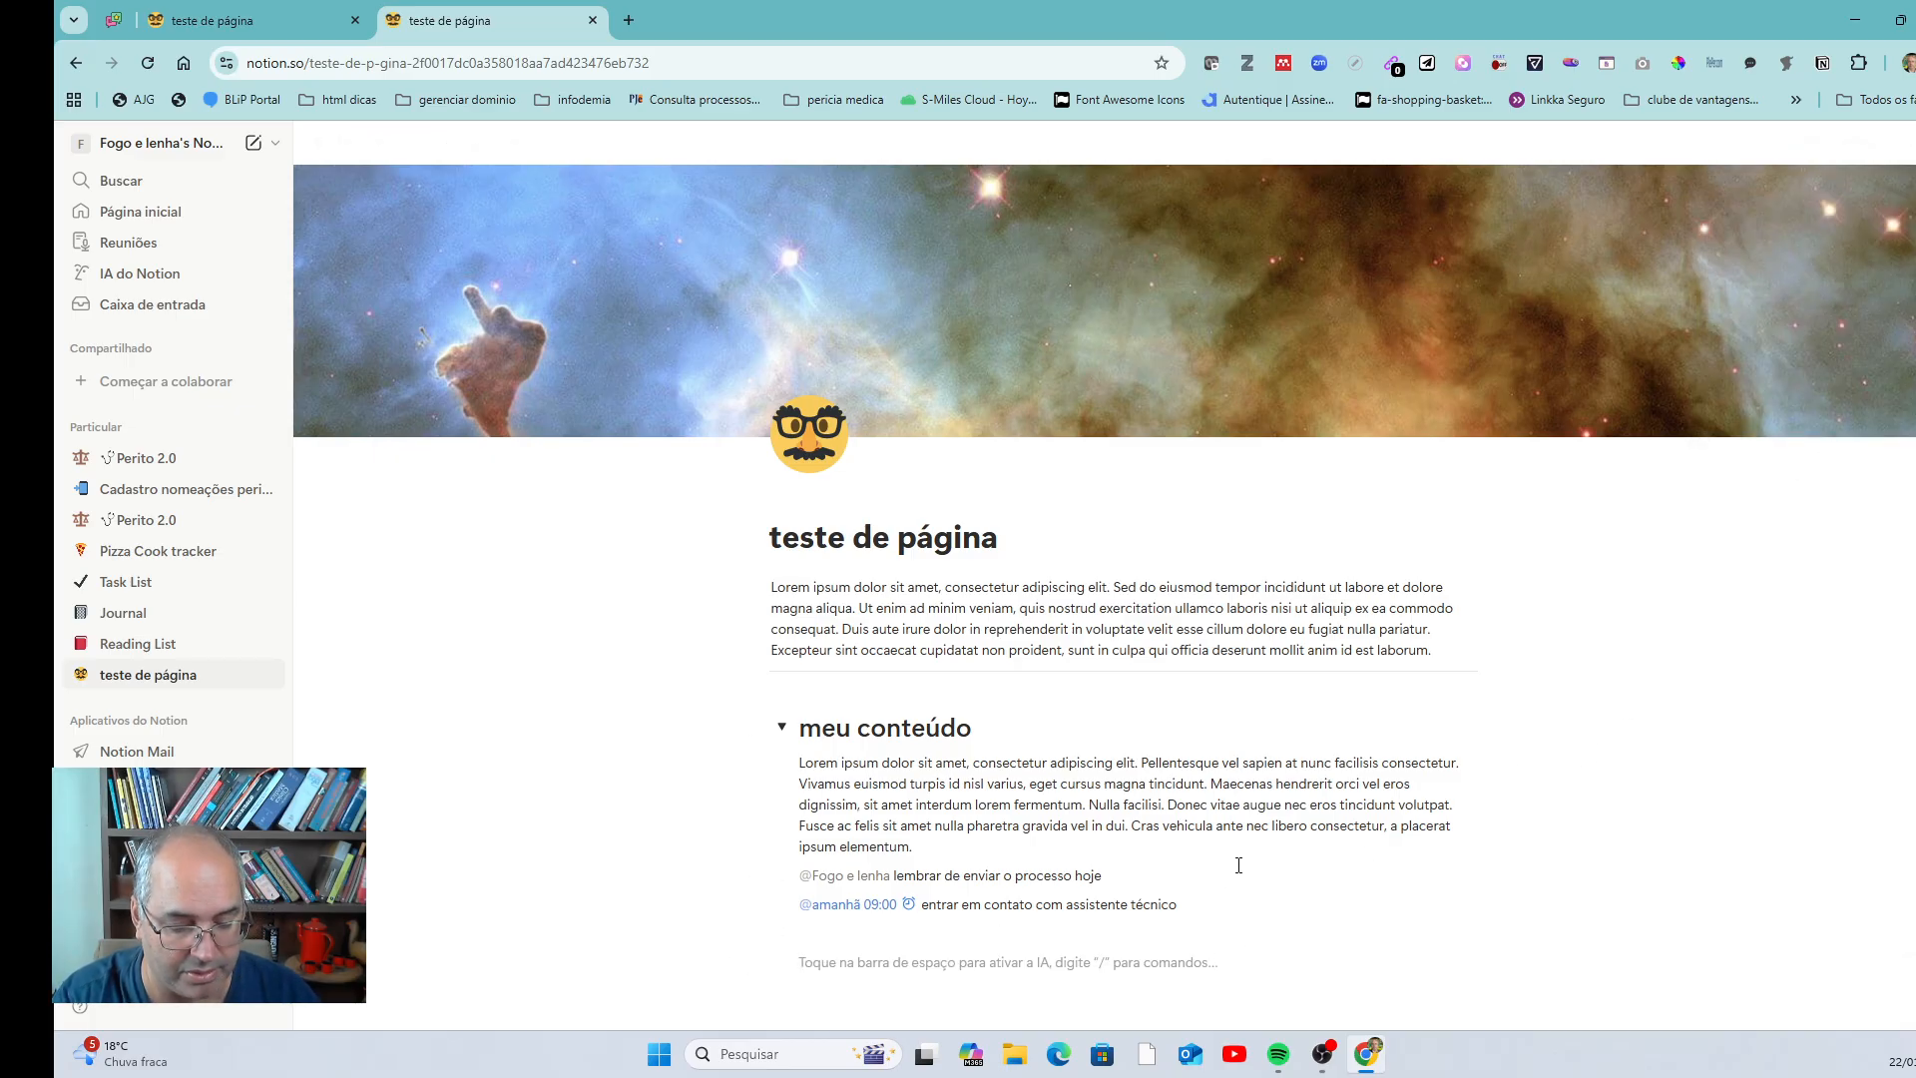
{"action": "type", "text": "\\"}
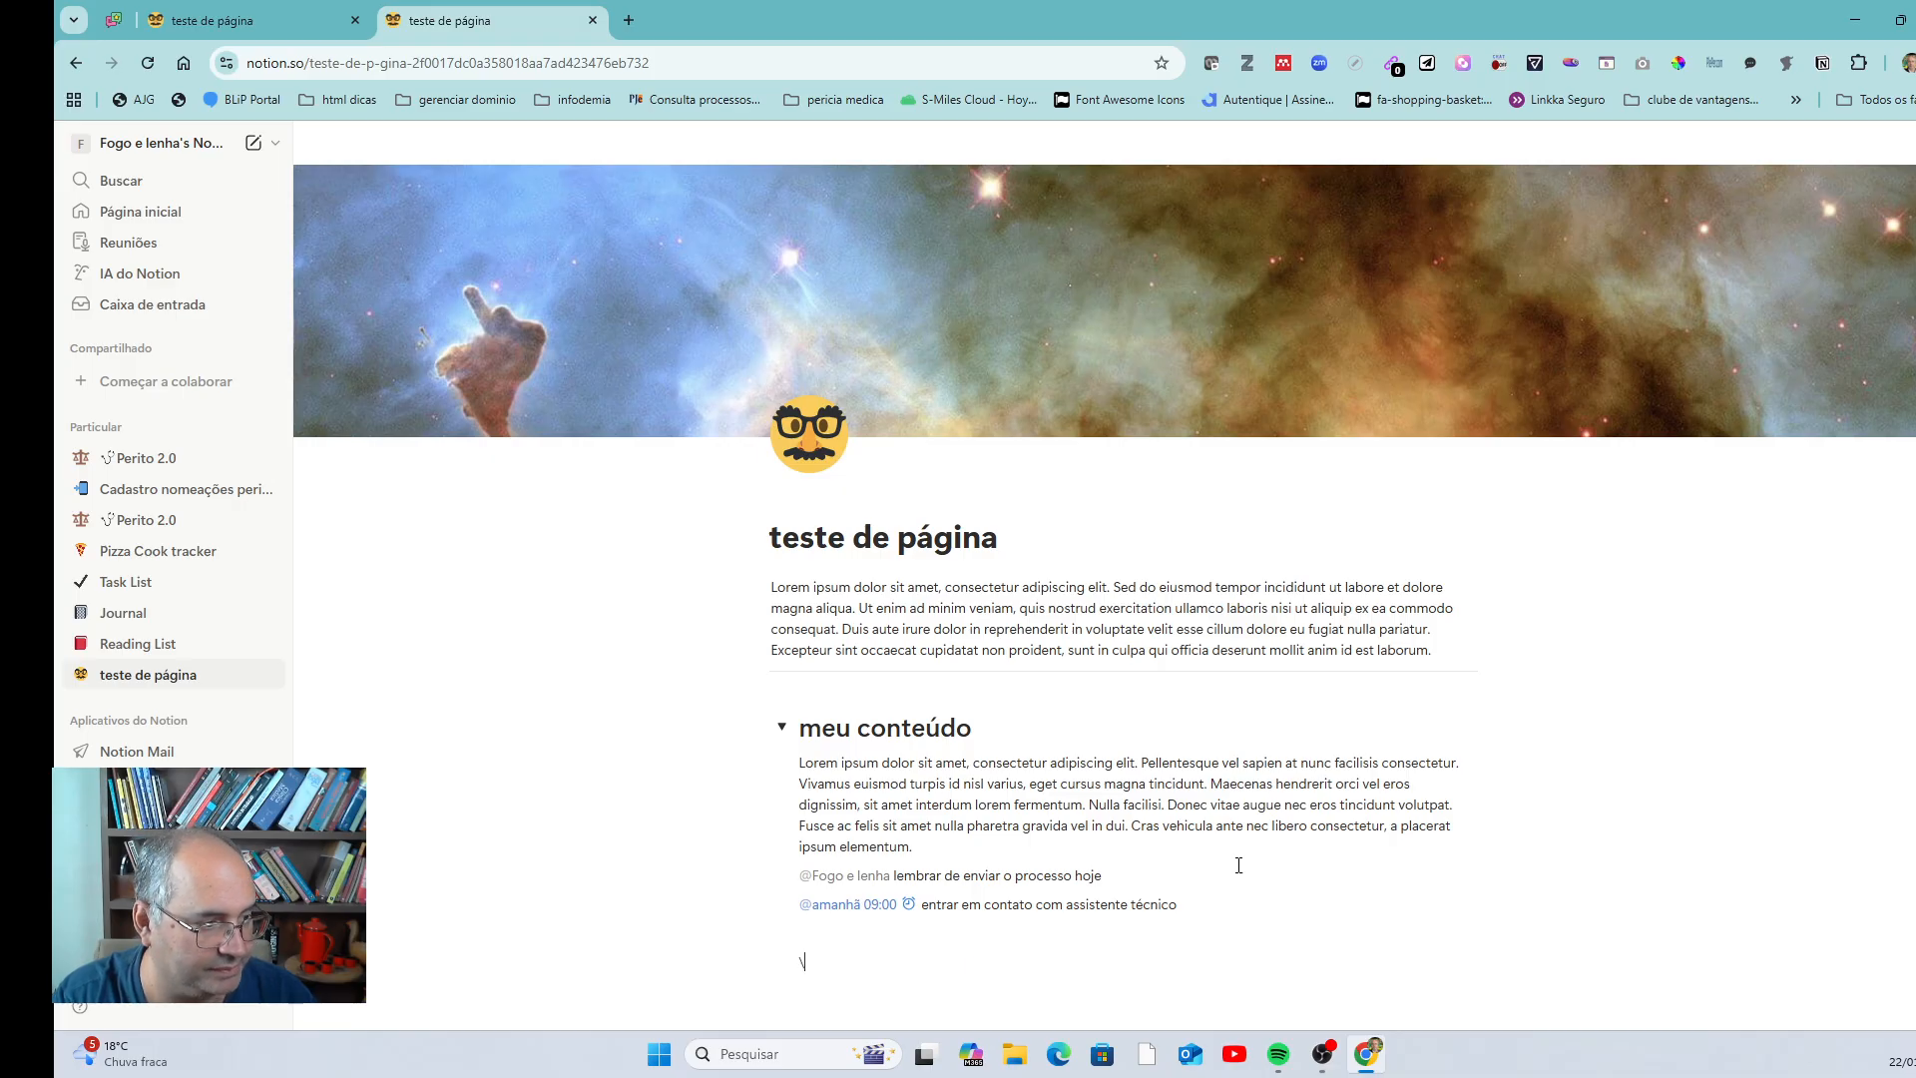
{"action": "key", "text": "BackSpace"}
{"action": "type", "text": "/"}
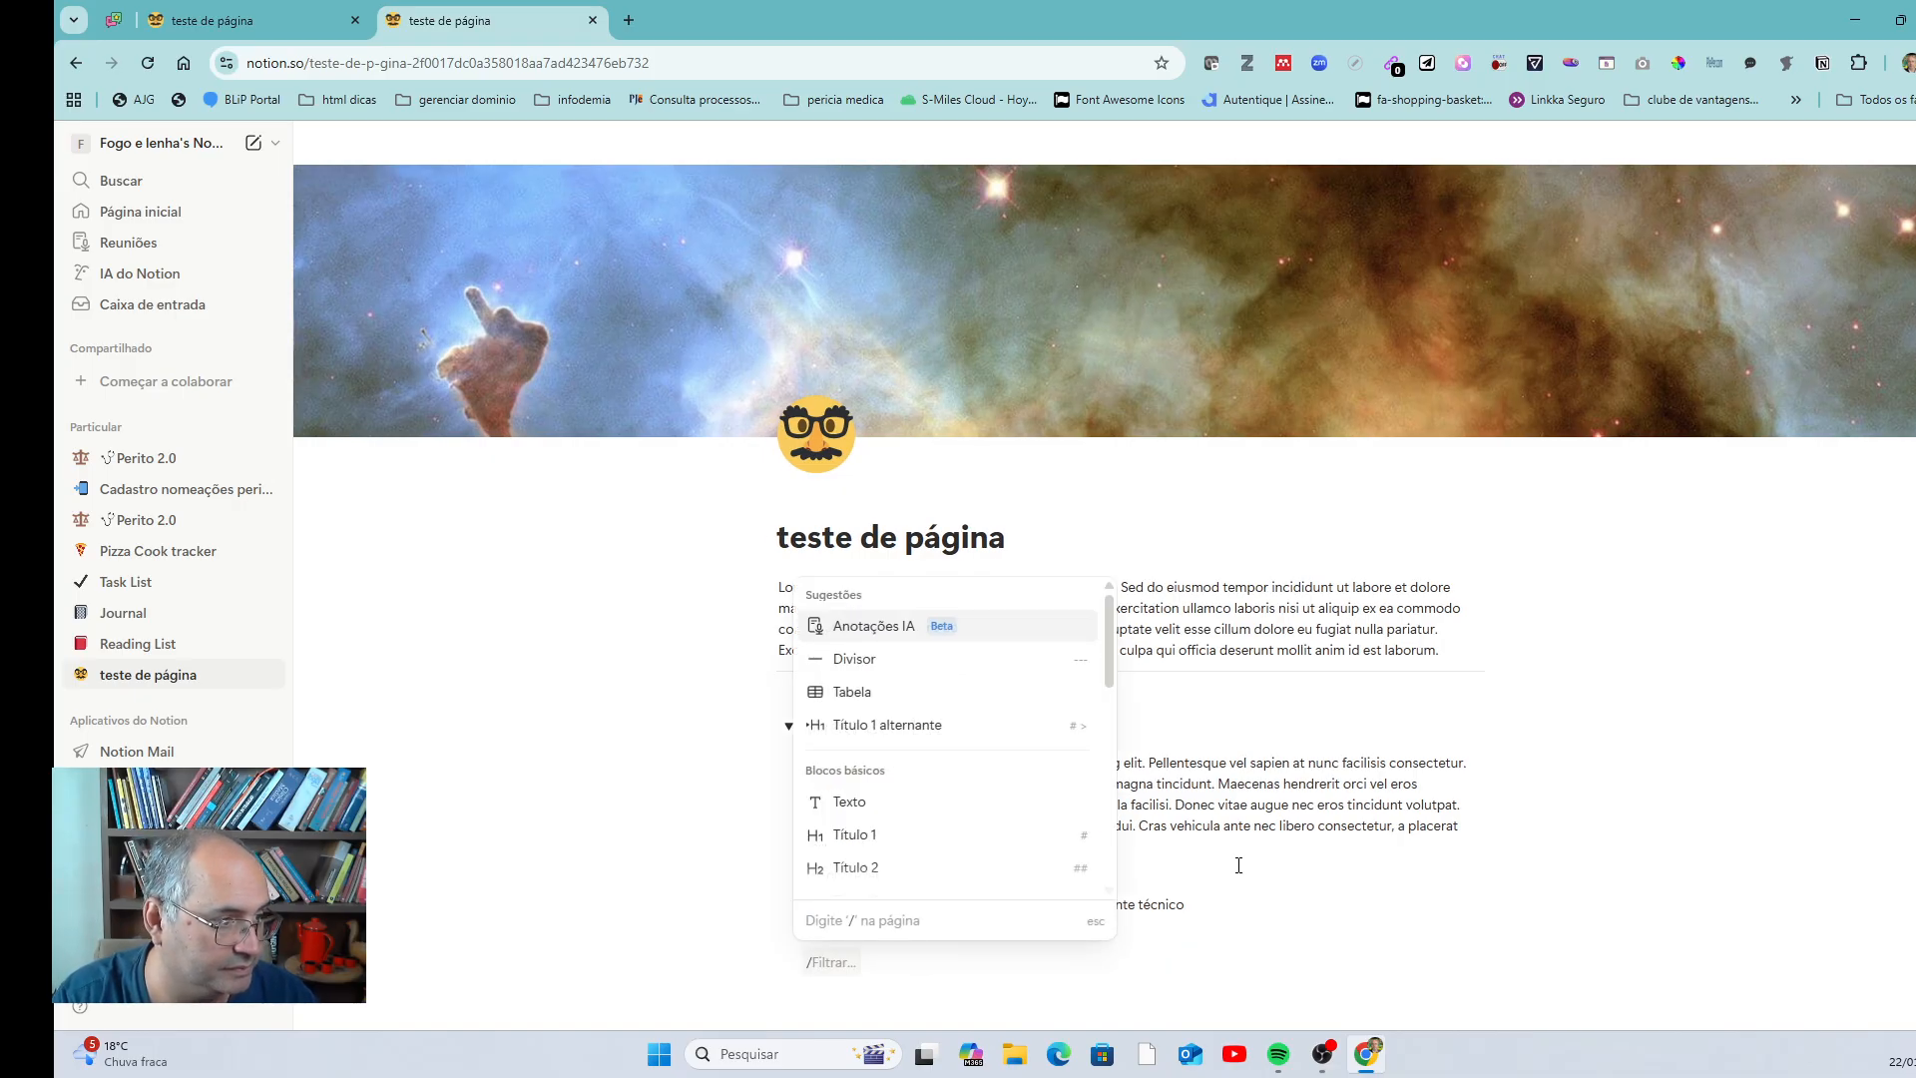
{"action": "type", "text": "com"}
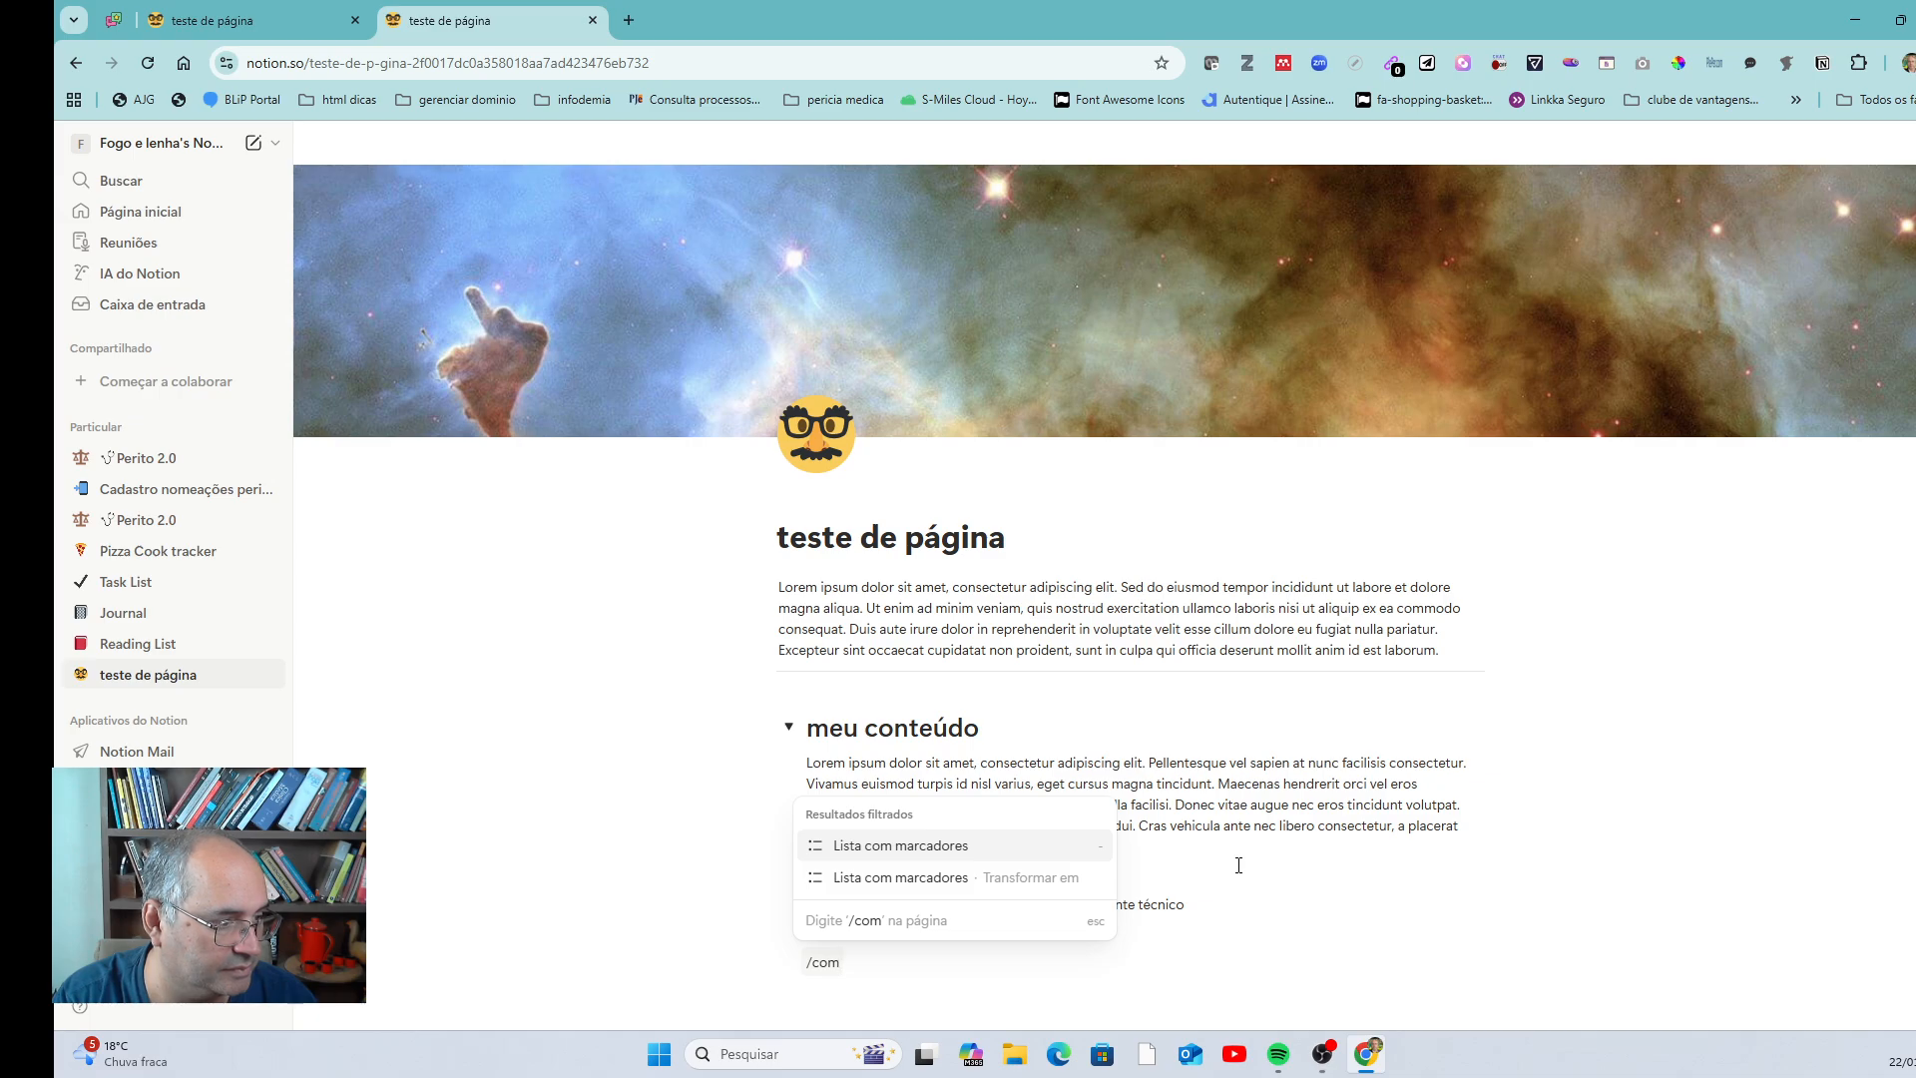
{"action": "key", "text": "BackSpace"}
{"action": "key", "text": "BackSpace"}
{"action": "key", "text": "BackSpace"}
{"action": "key", "text": "BackSpace"}
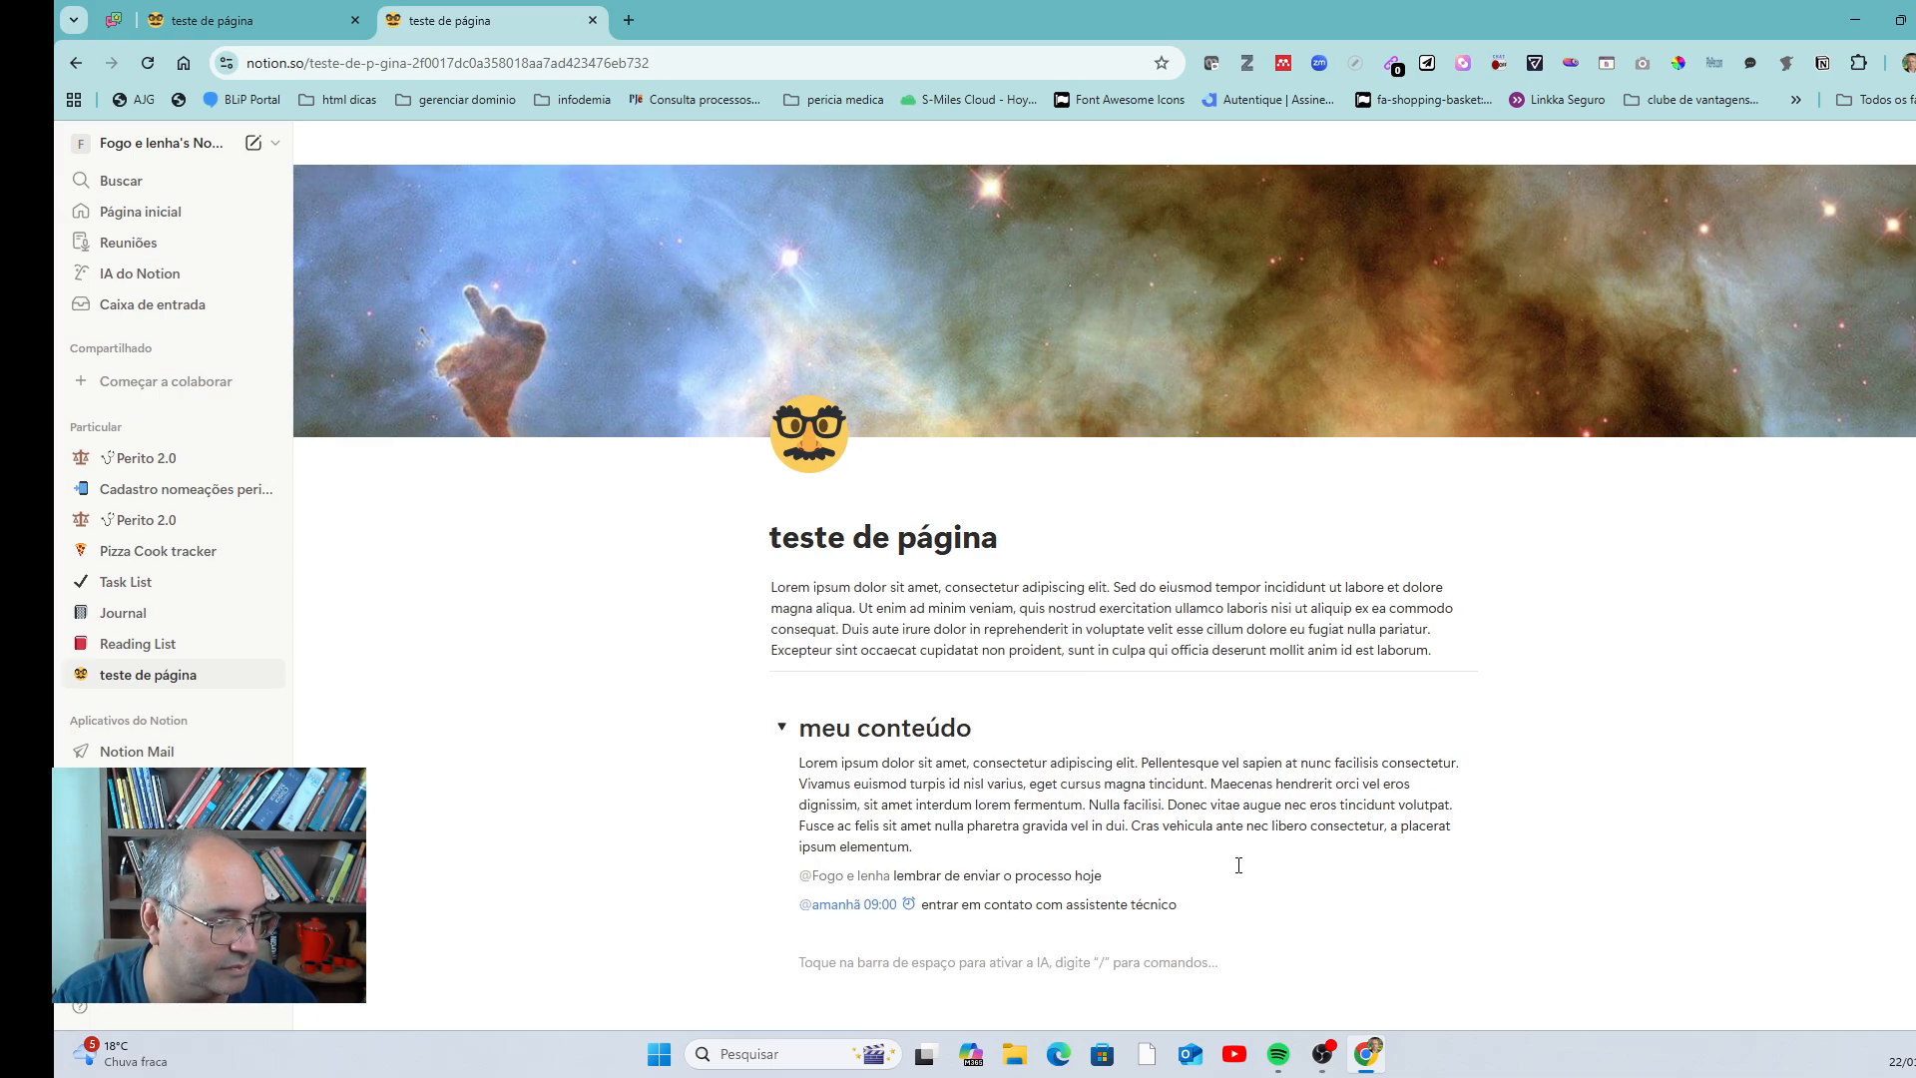
{"action": "right_click", "coordinate": [1531, 938]}
{"action": "left_click", "coordinate": [1498, 853]}
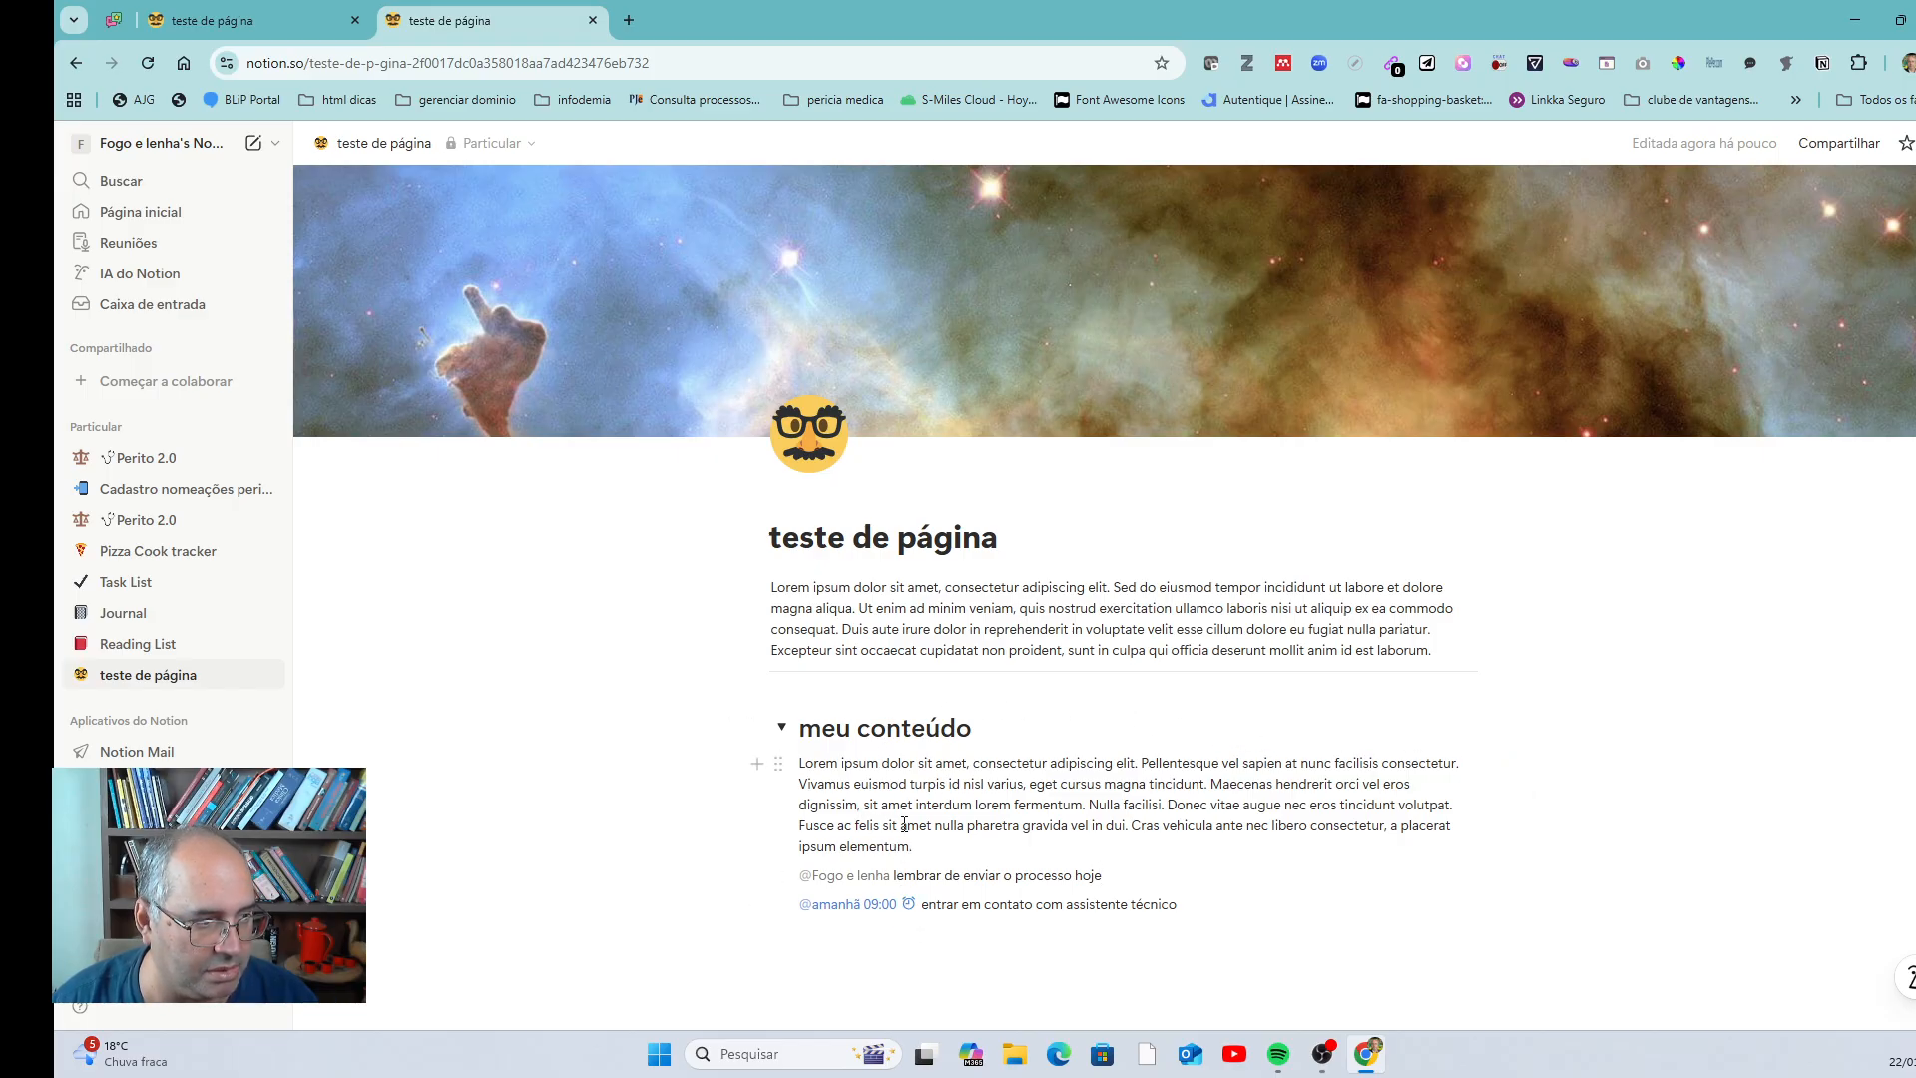
- Start a comment on the "meu conteúdo" heading with the text "olha esse parafao ou avalie esse paragrafo"
{"action": "left_click", "coordinate": [1256, 760]}
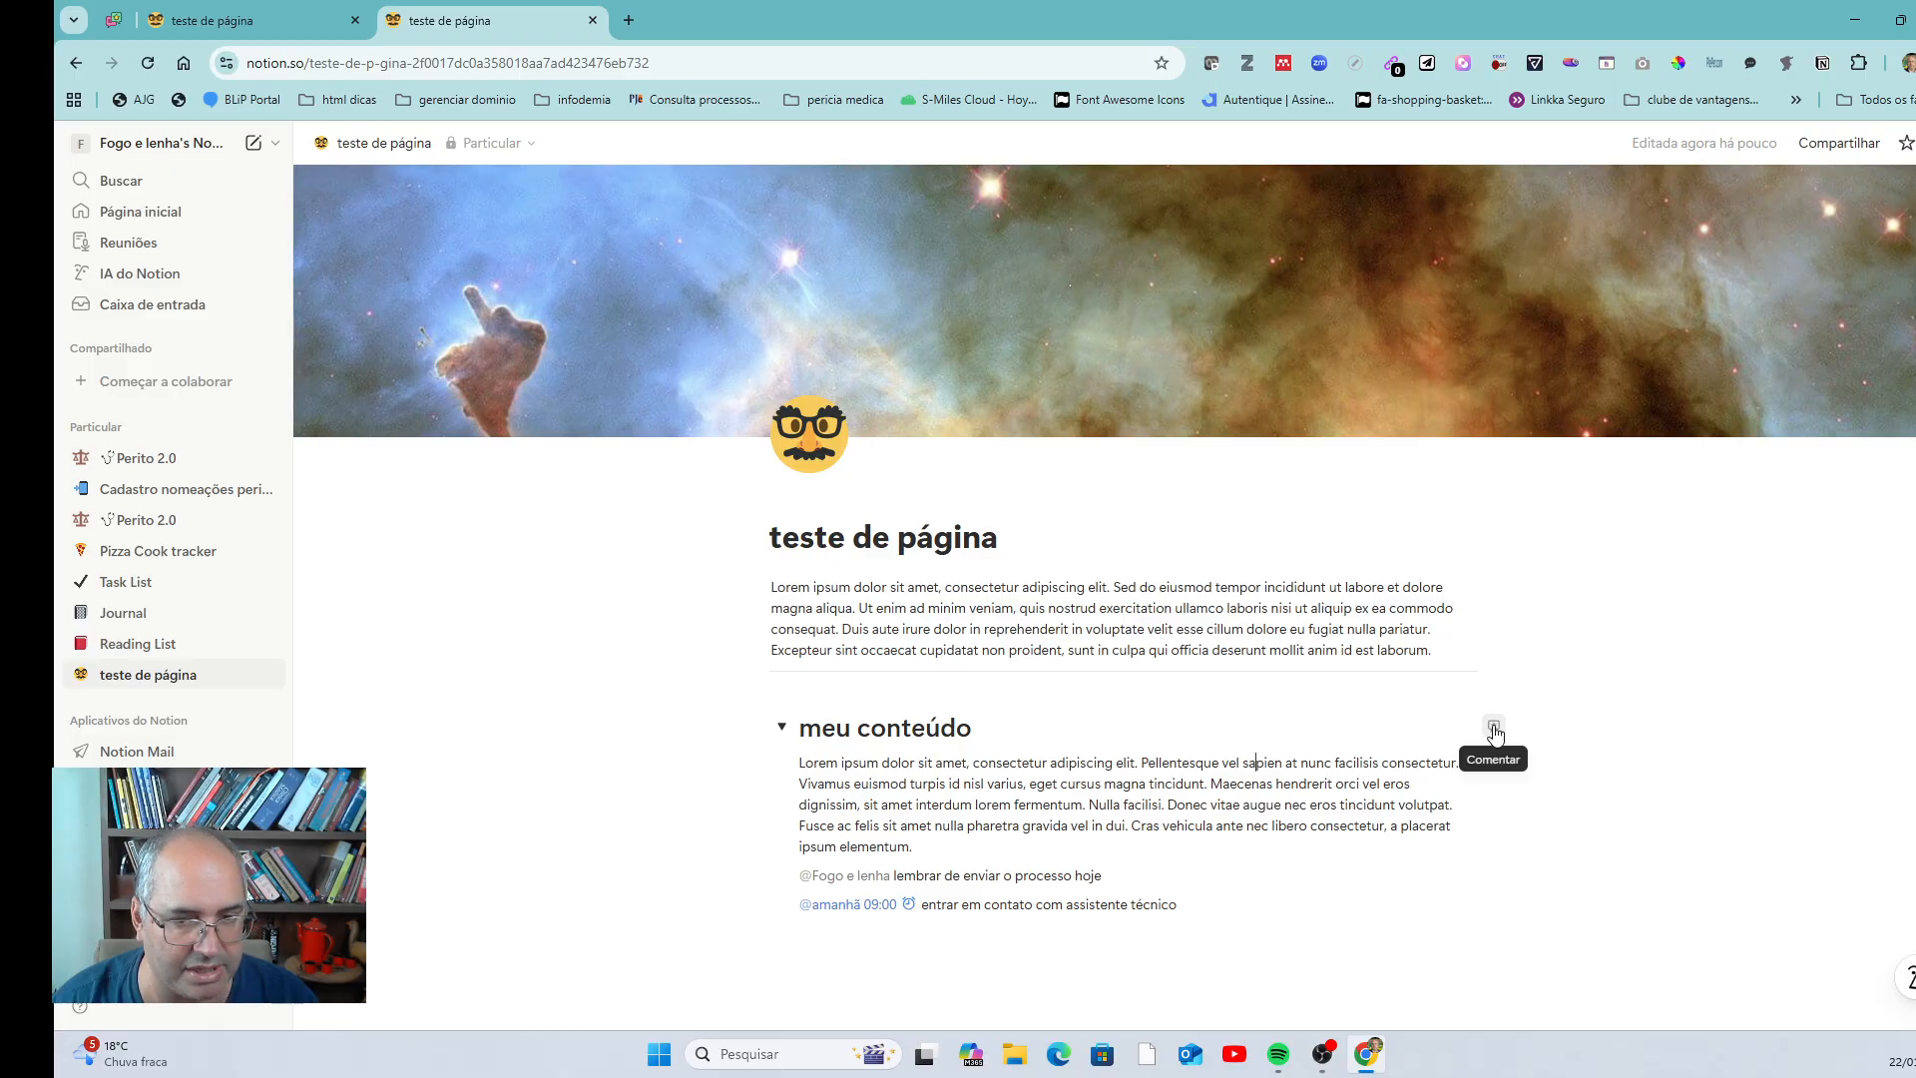
{"action": "left_click", "coordinate": [1493, 731]}
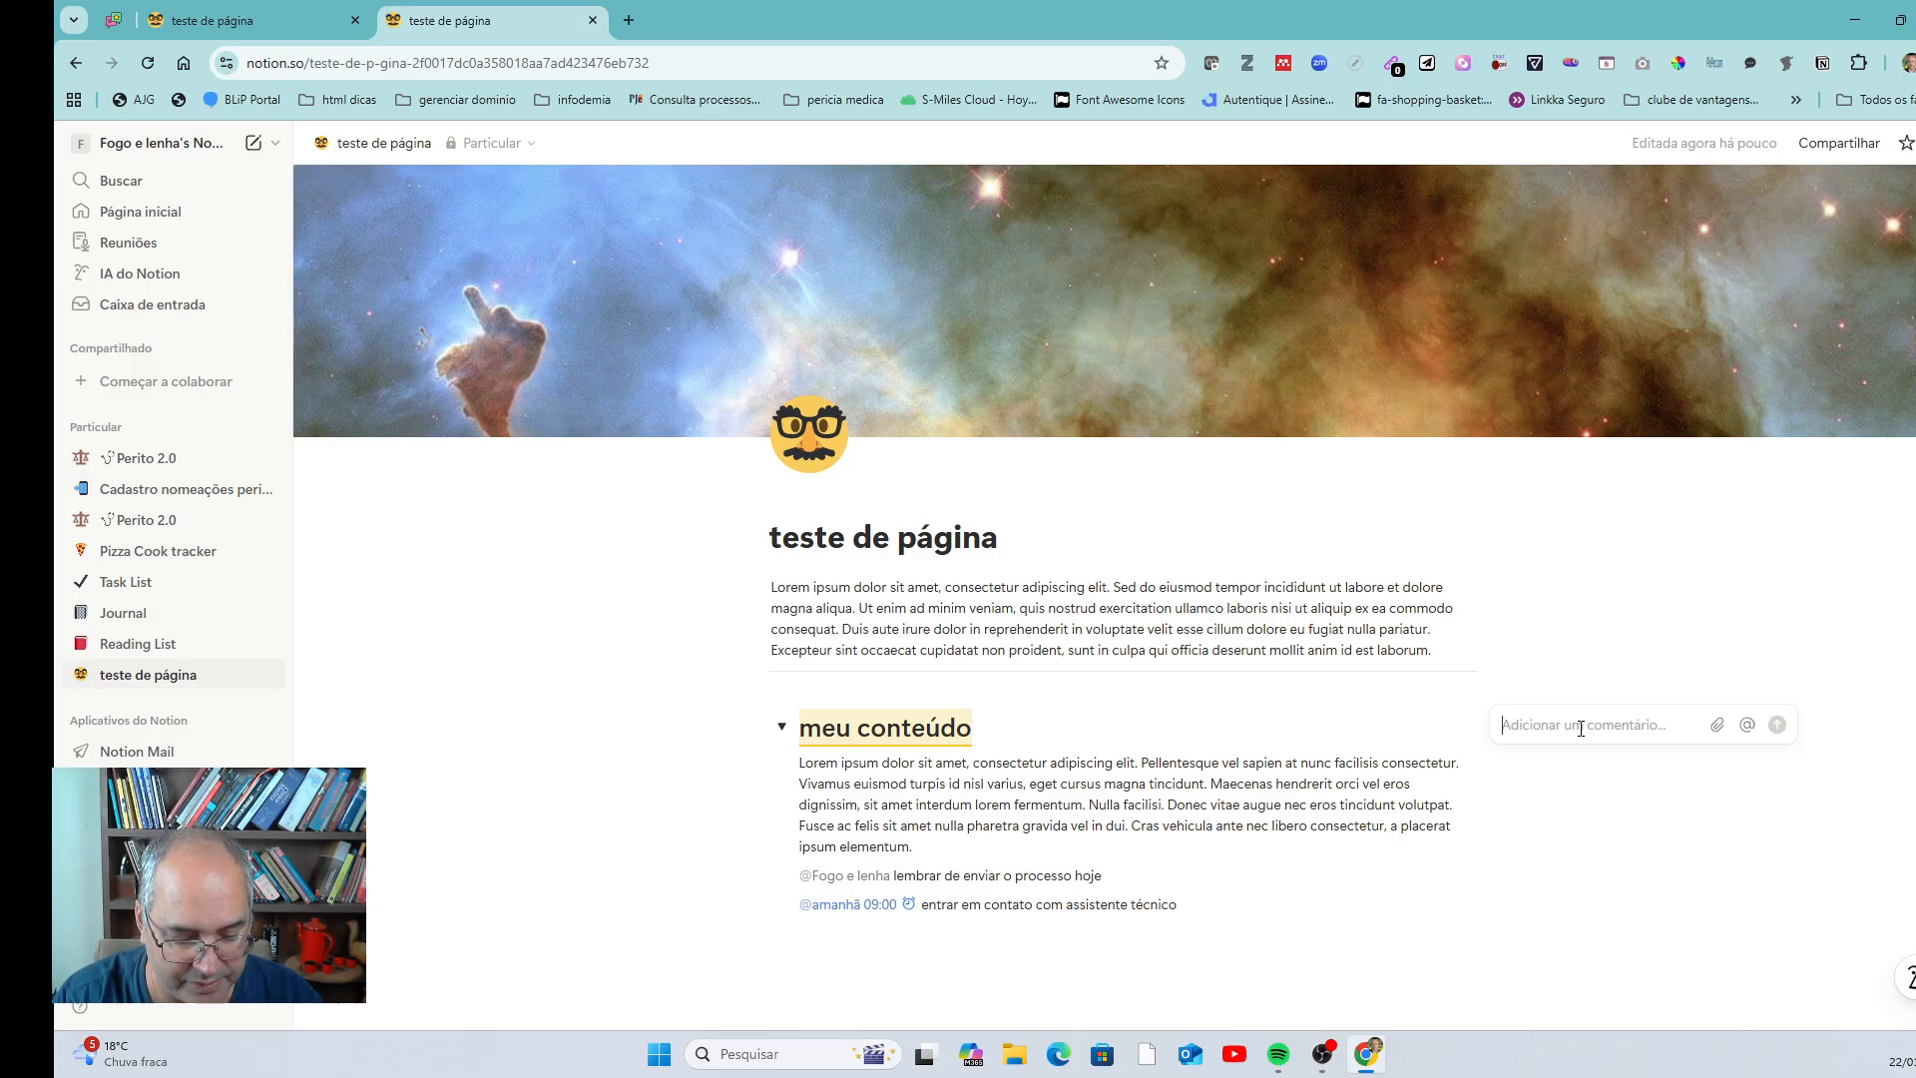
{"action": "type", "text": "olha esse pag"}
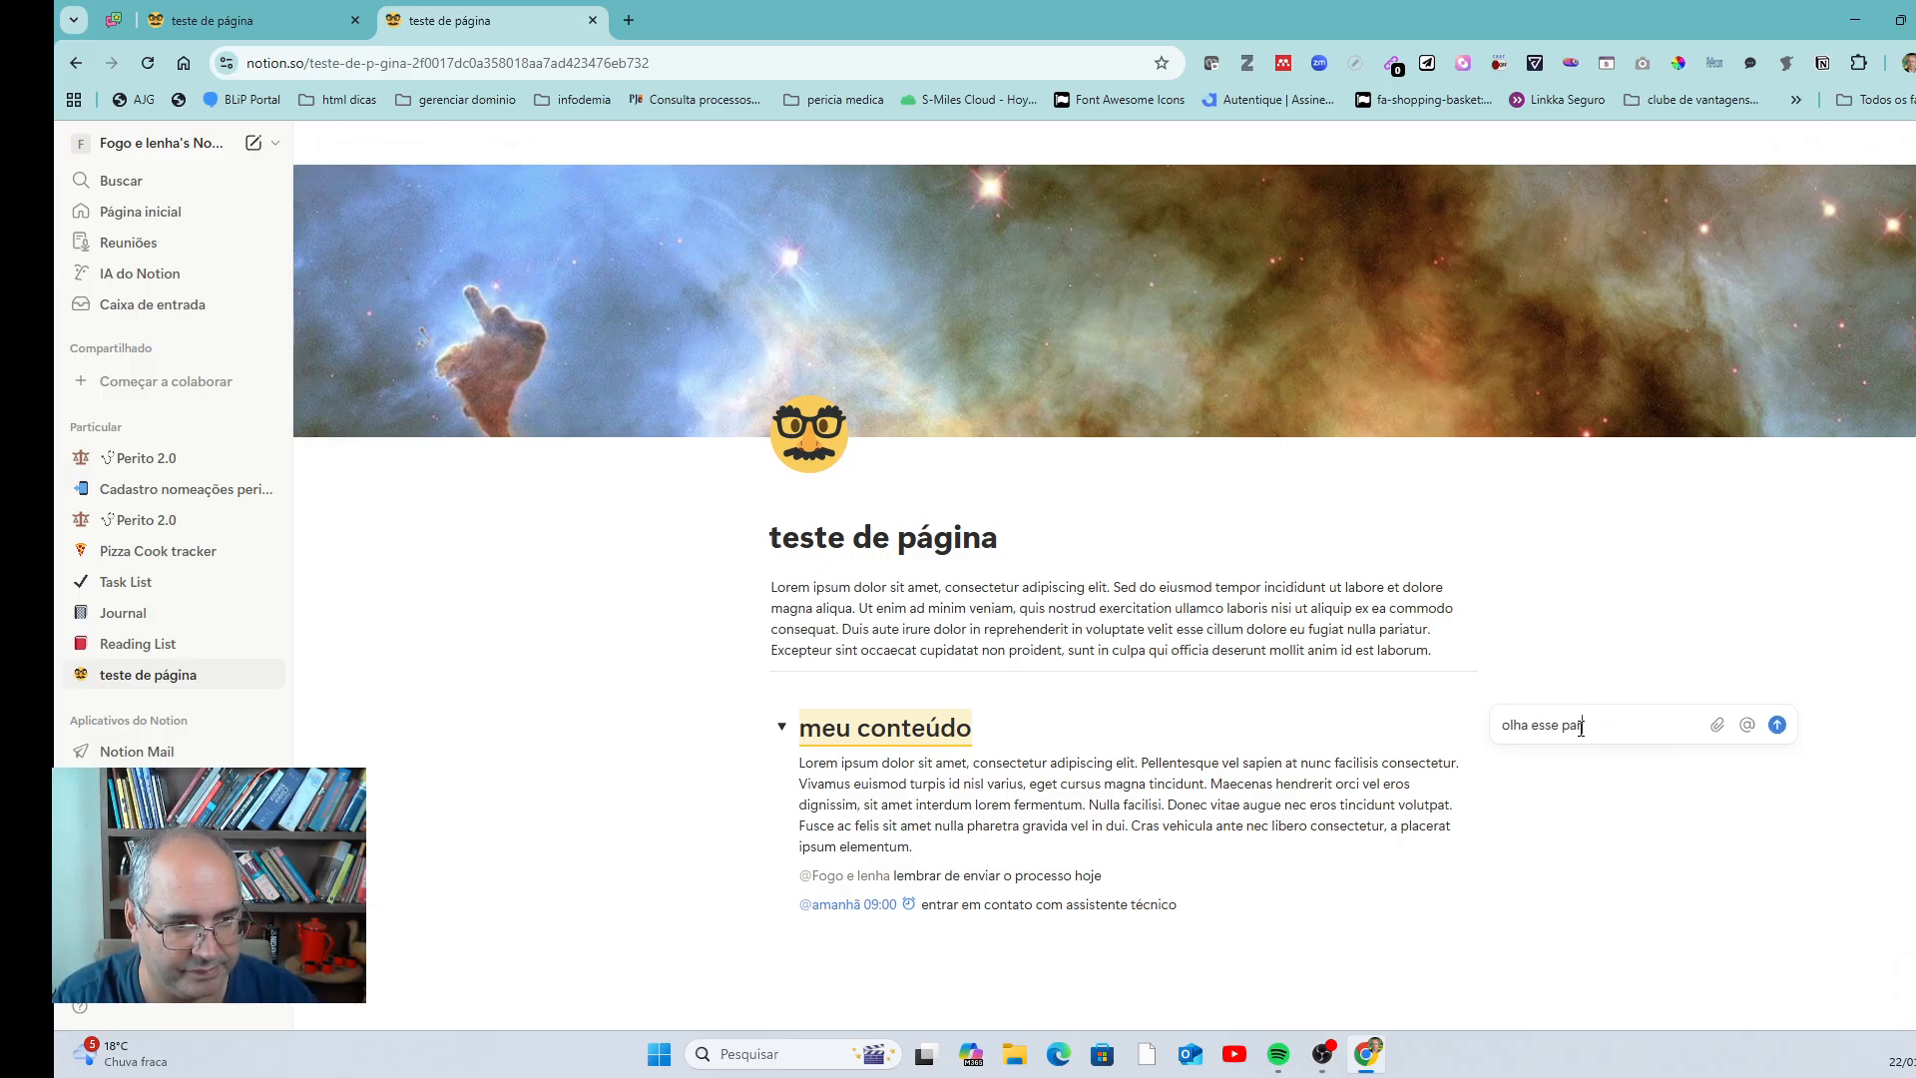
{"action": "type", "text": "rá"}
{"action": "type", "text": "fao ou "}
{"action": "type", "text": "avali"}
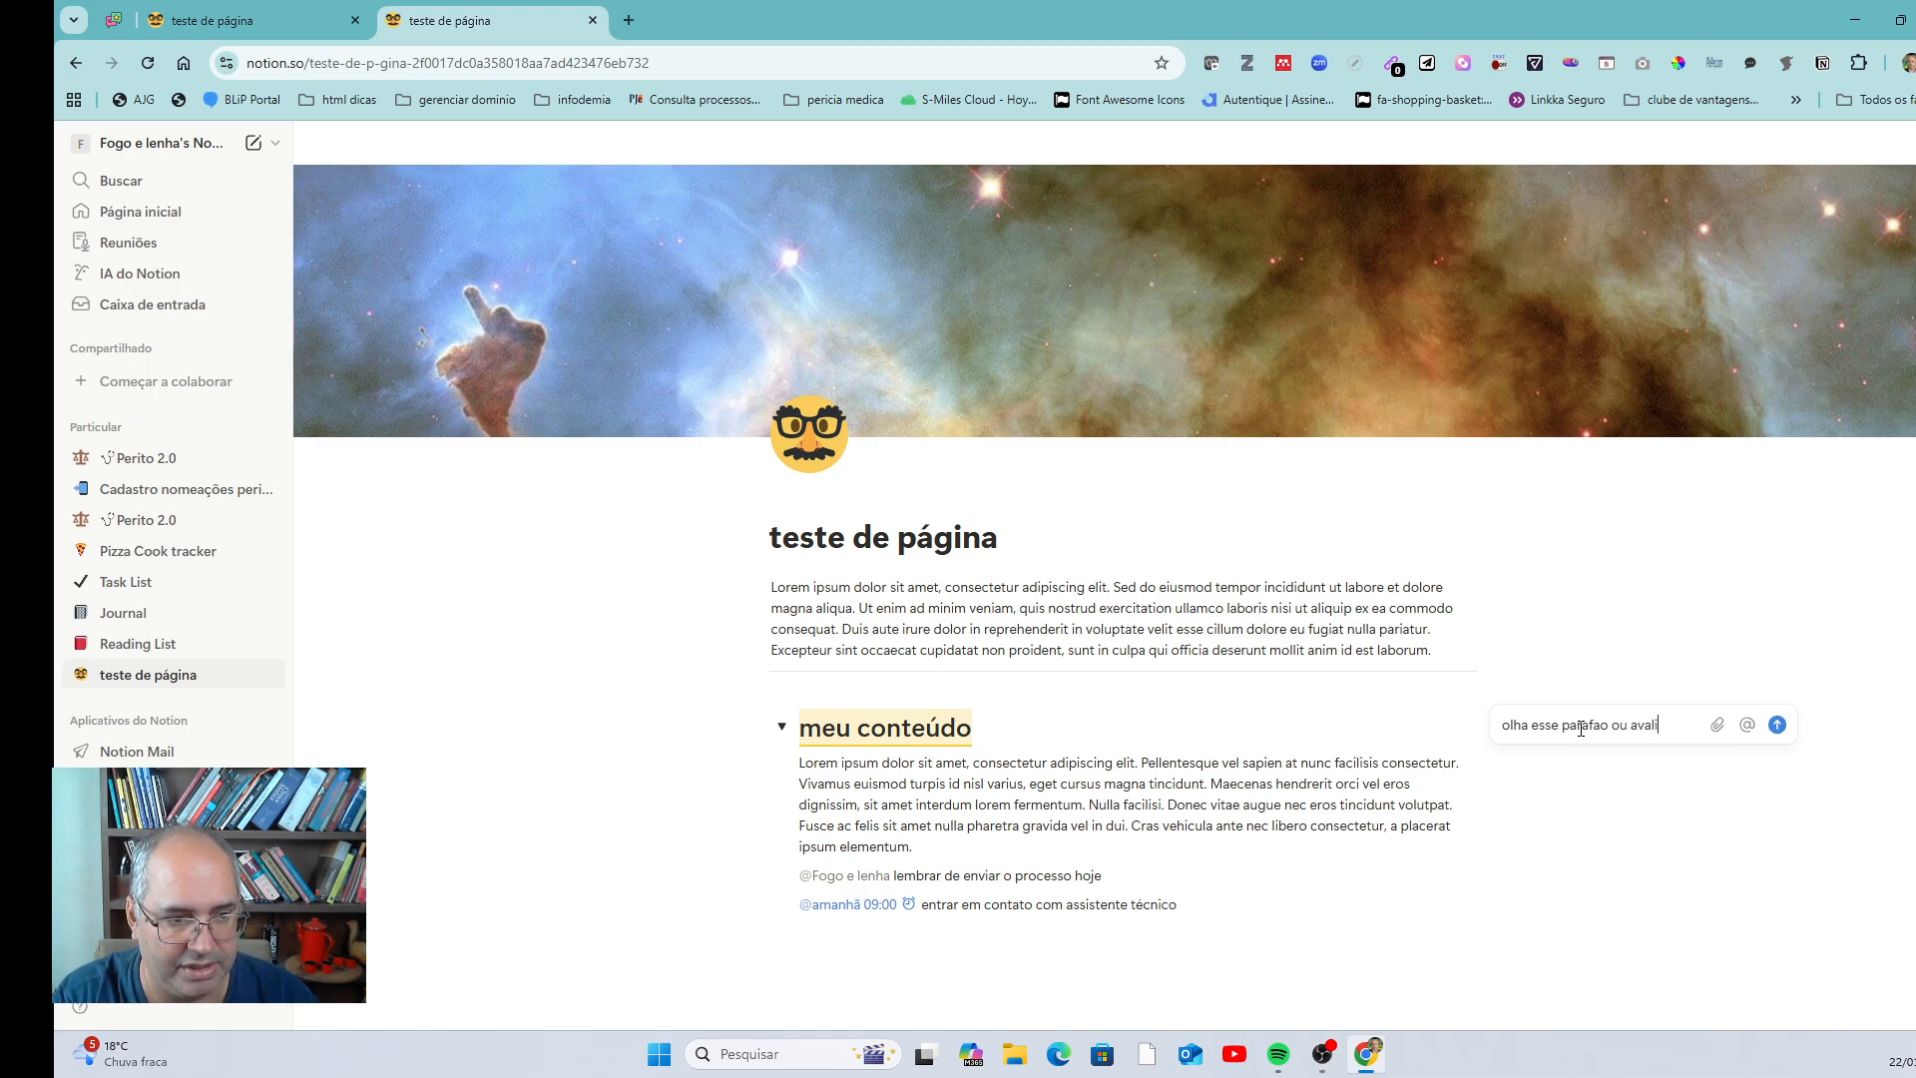
{"action": "type", "text": "e esse paragar"}
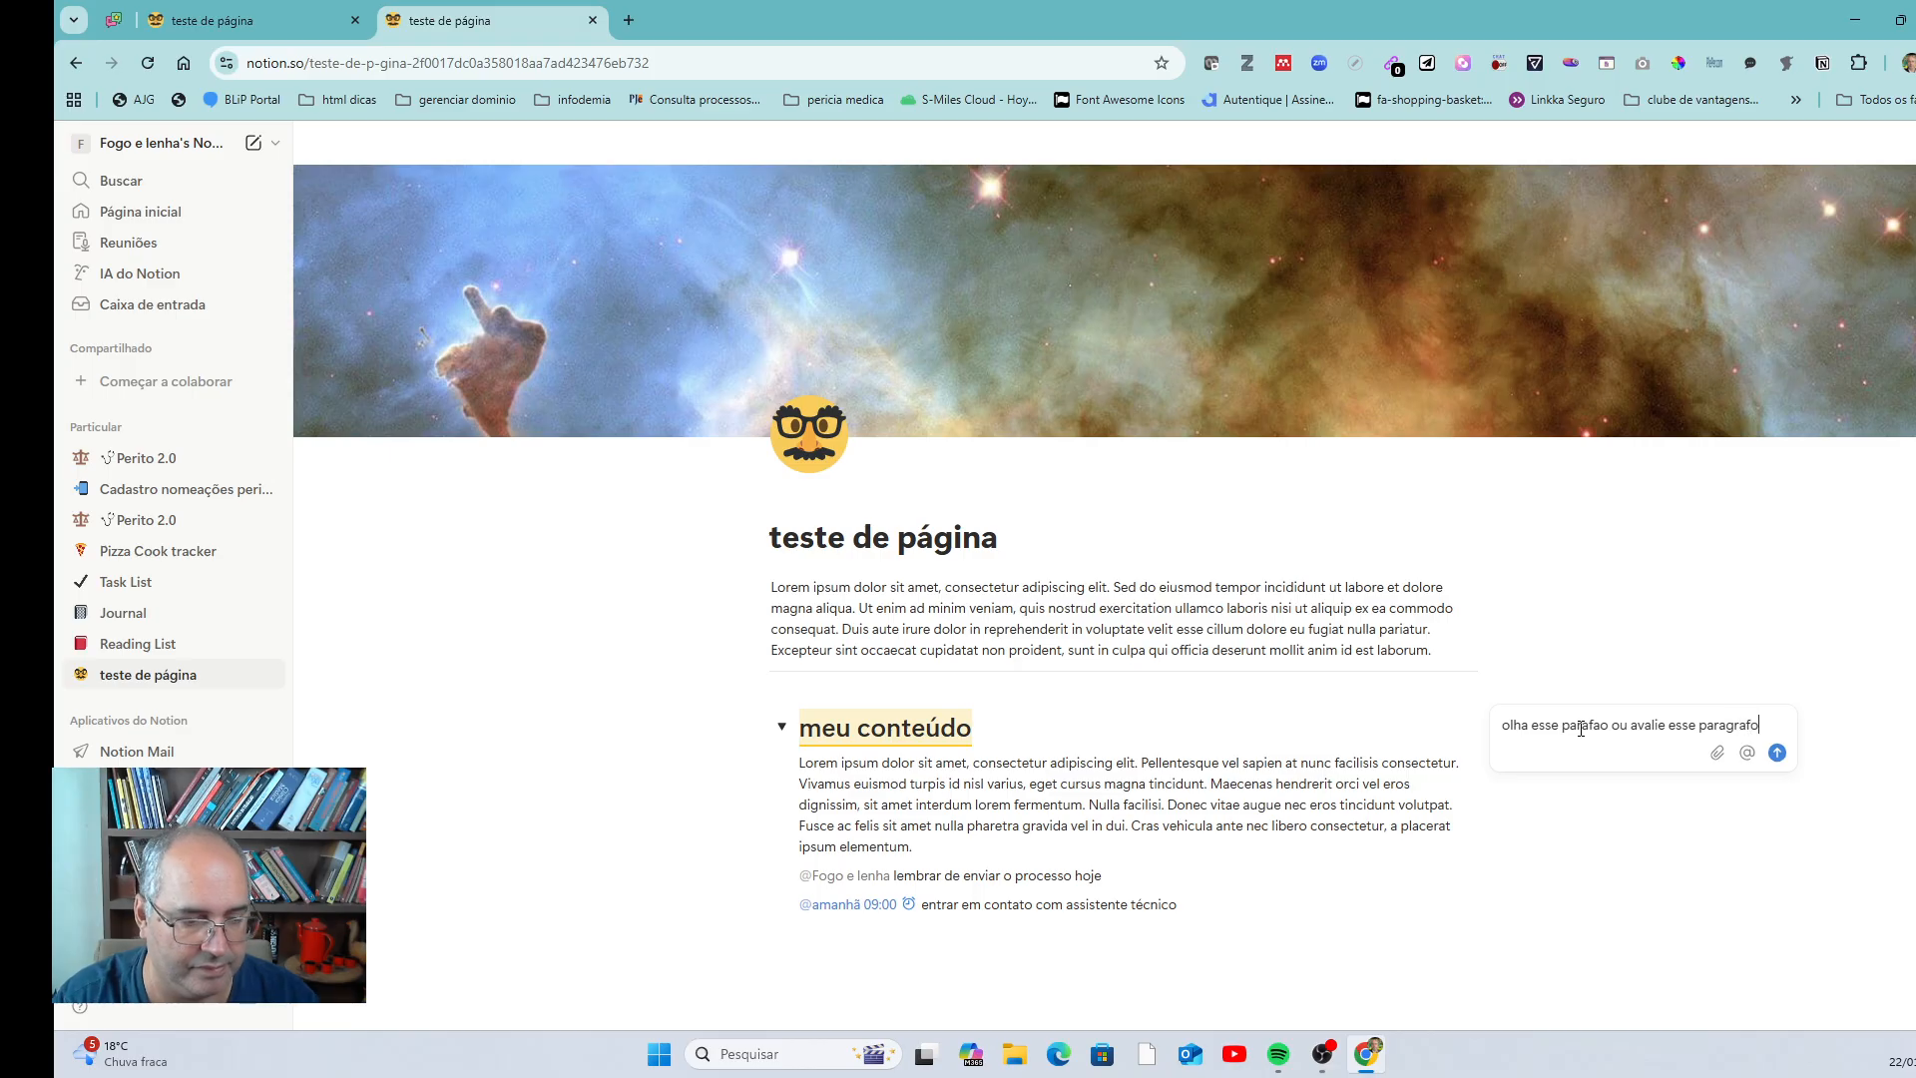
{"action": "type", "text": "fo"}
- Mention your own user at the end of the comment and post it
{"action": "left_click", "coordinate": [1746, 752]}
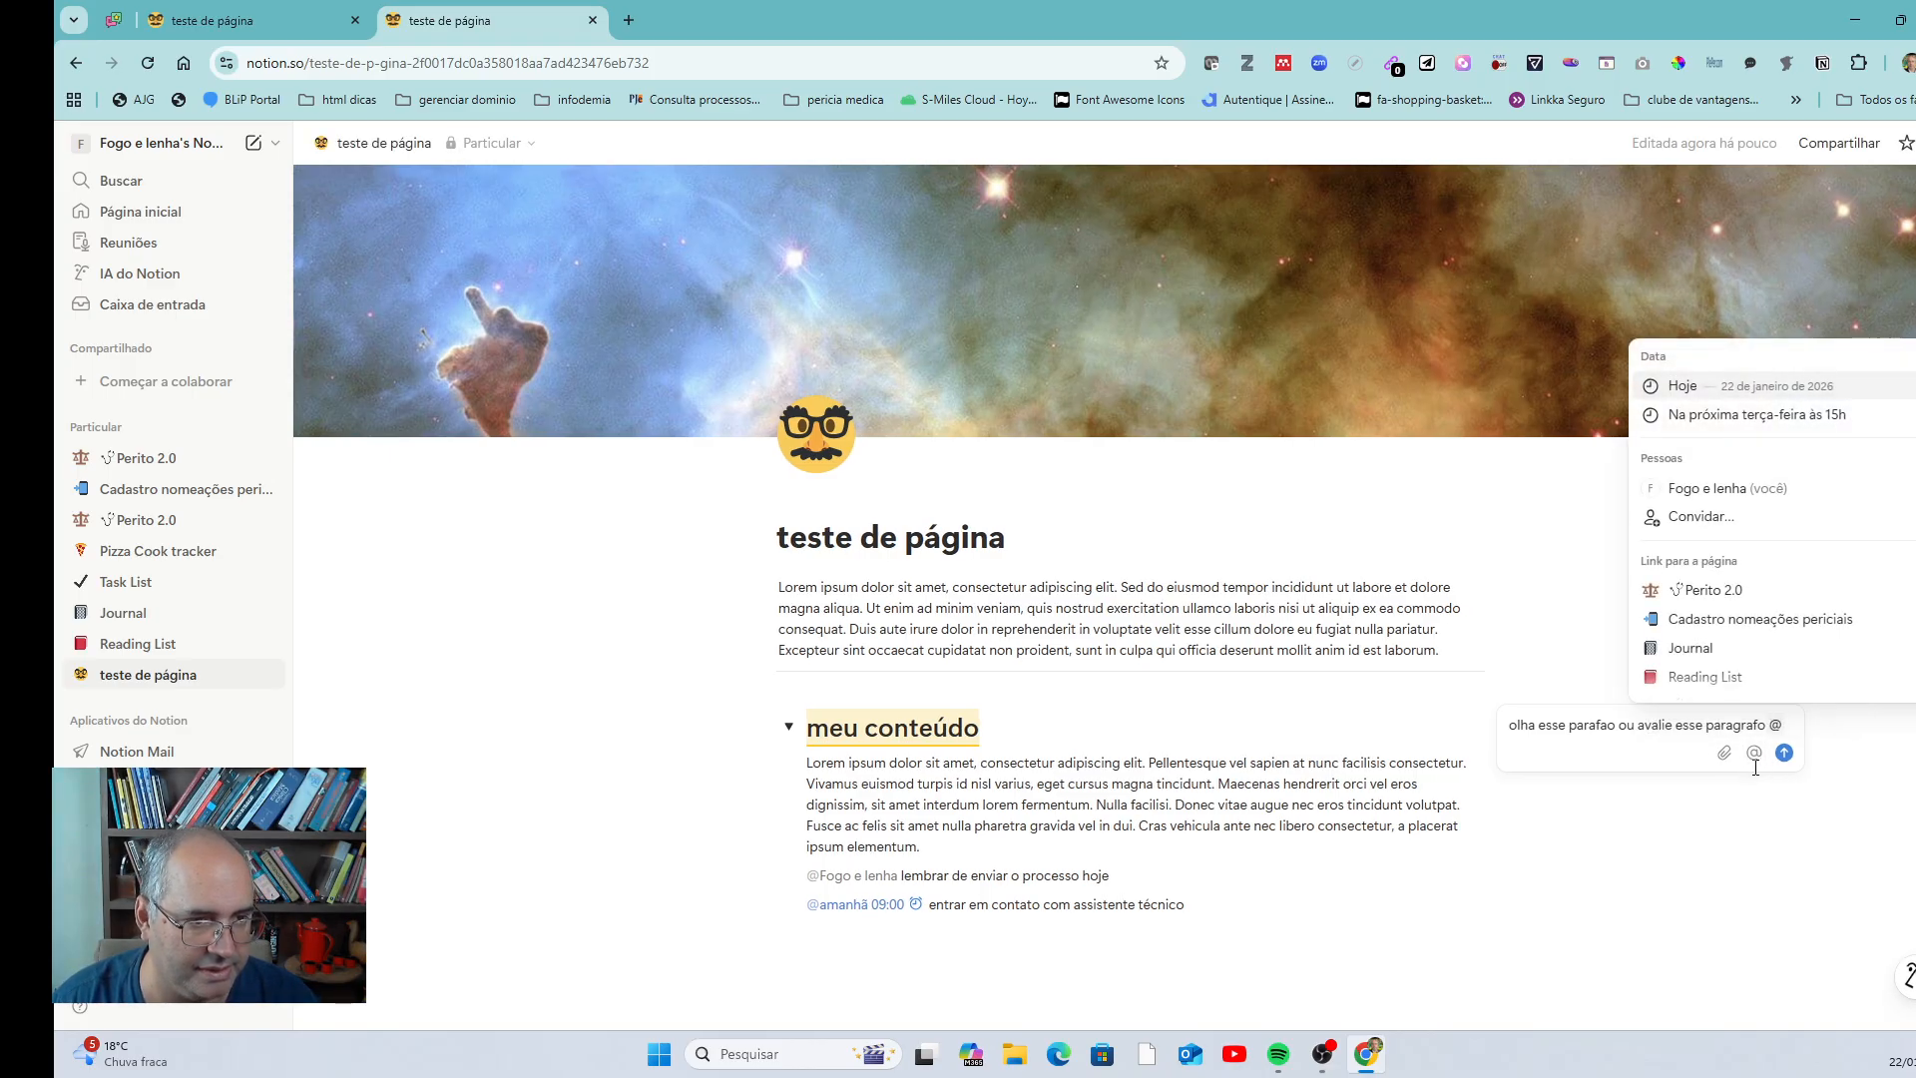
{"action": "left_click", "coordinate": [1734, 488]}
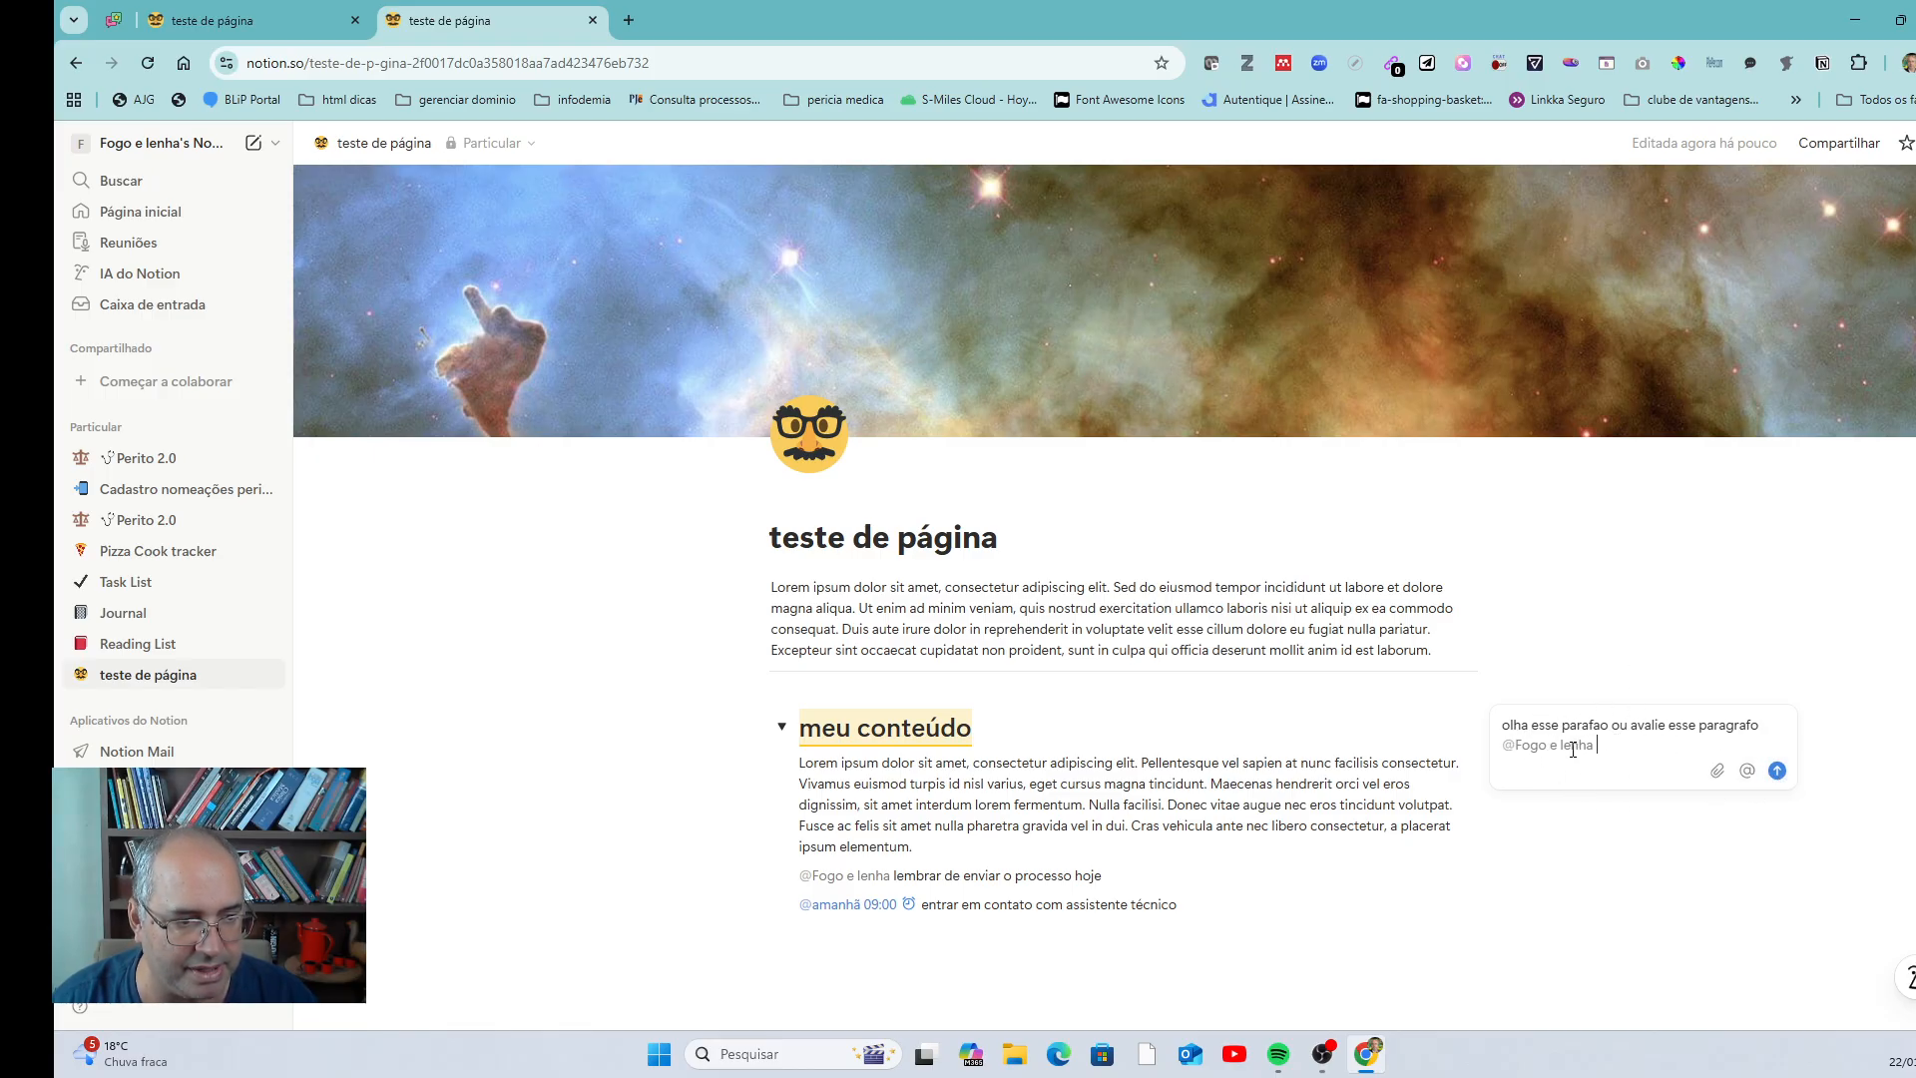
{"action": "left_click", "coordinate": [1777, 772]}
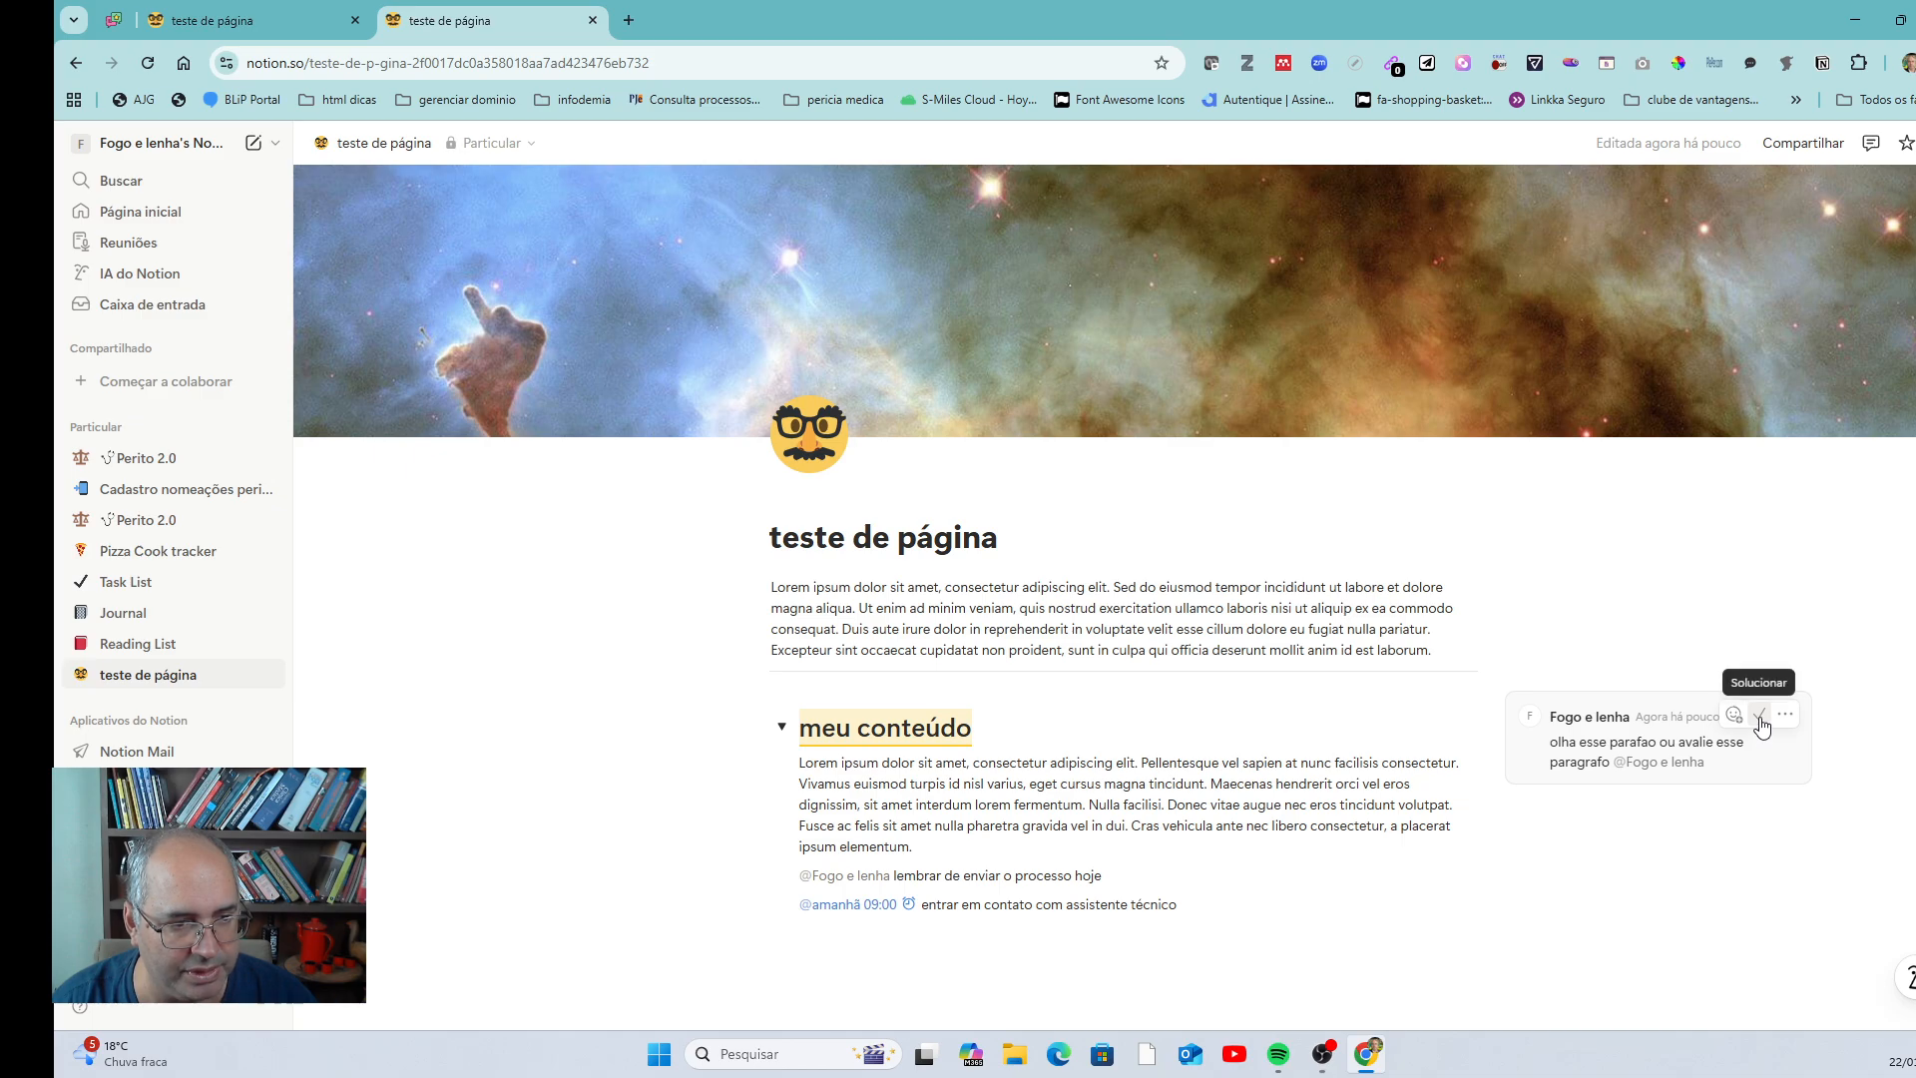
- React to the comment on the "meu conteúdo" heading with the heart-eyes emoji and mark the comment as resolved
{"action": "left_click", "coordinate": [1787, 716]}
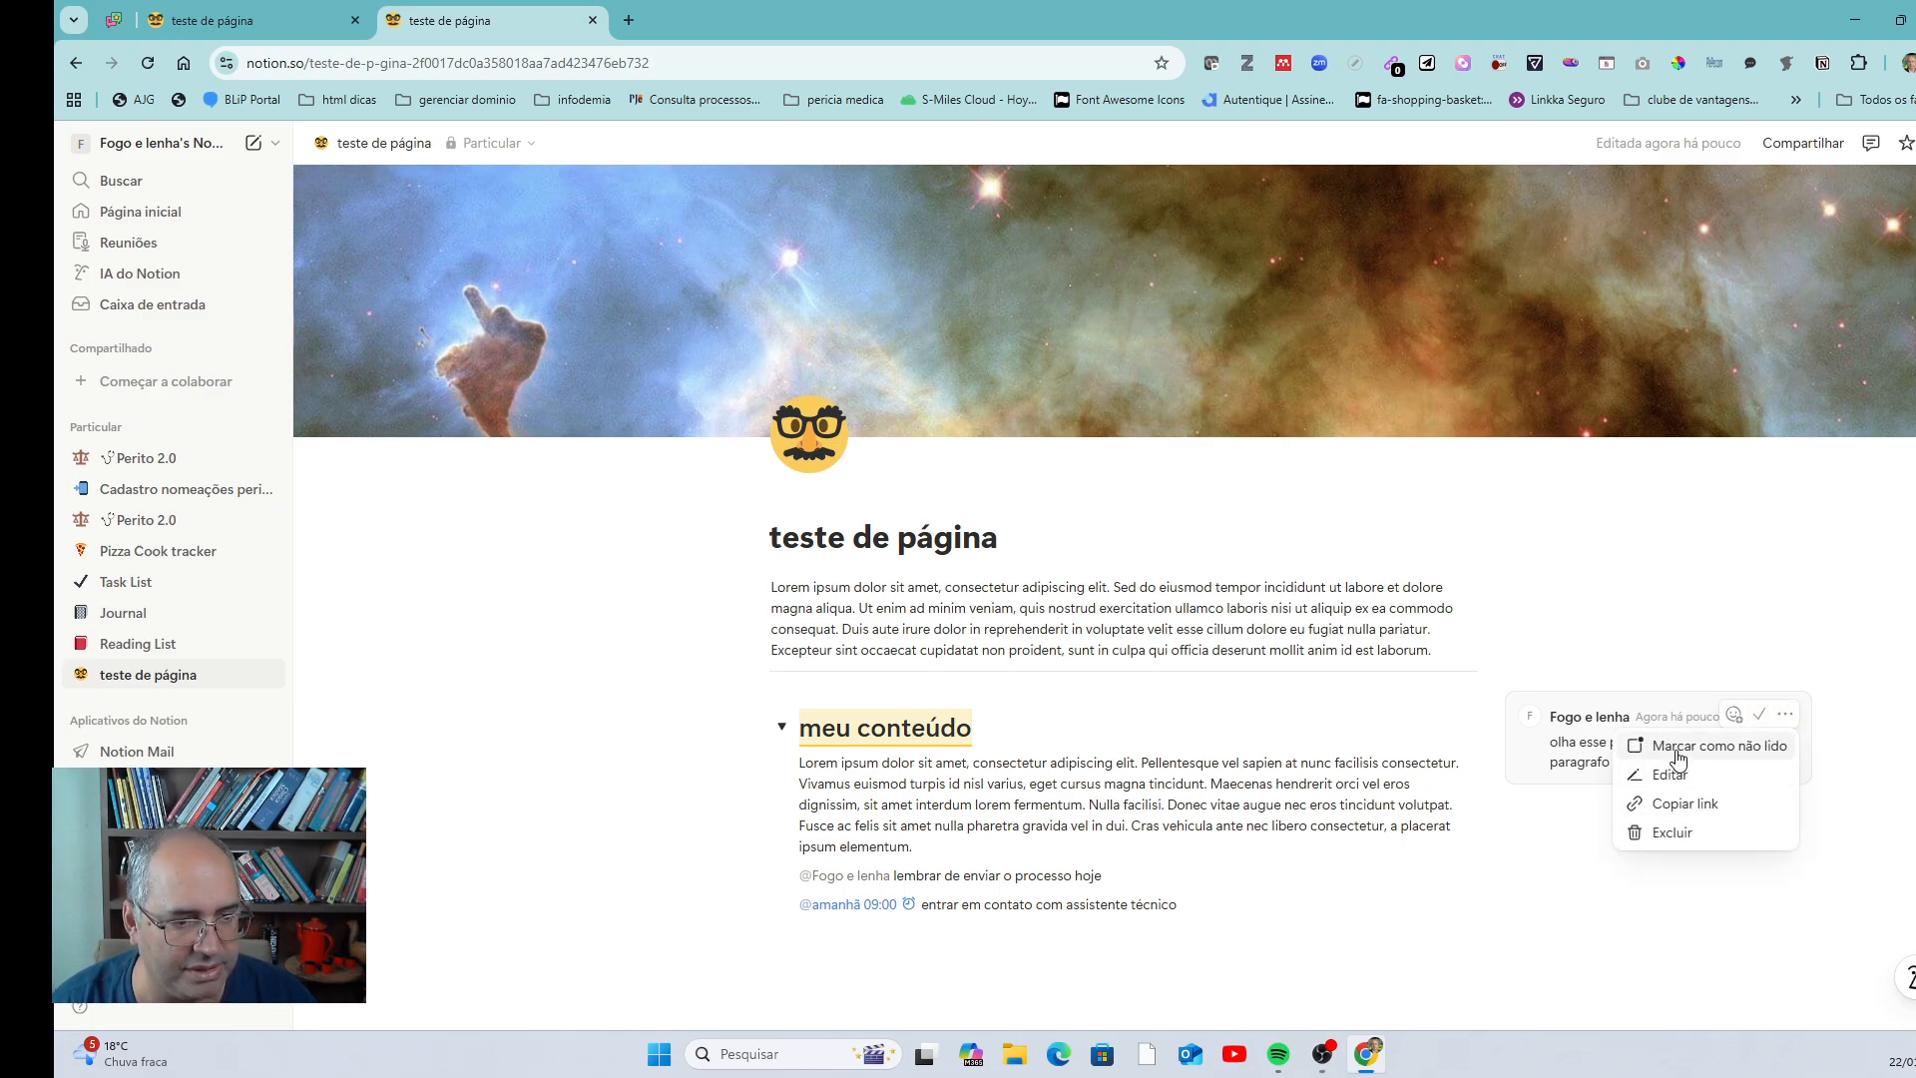
{"action": "left_click", "coordinate": [1694, 611]}
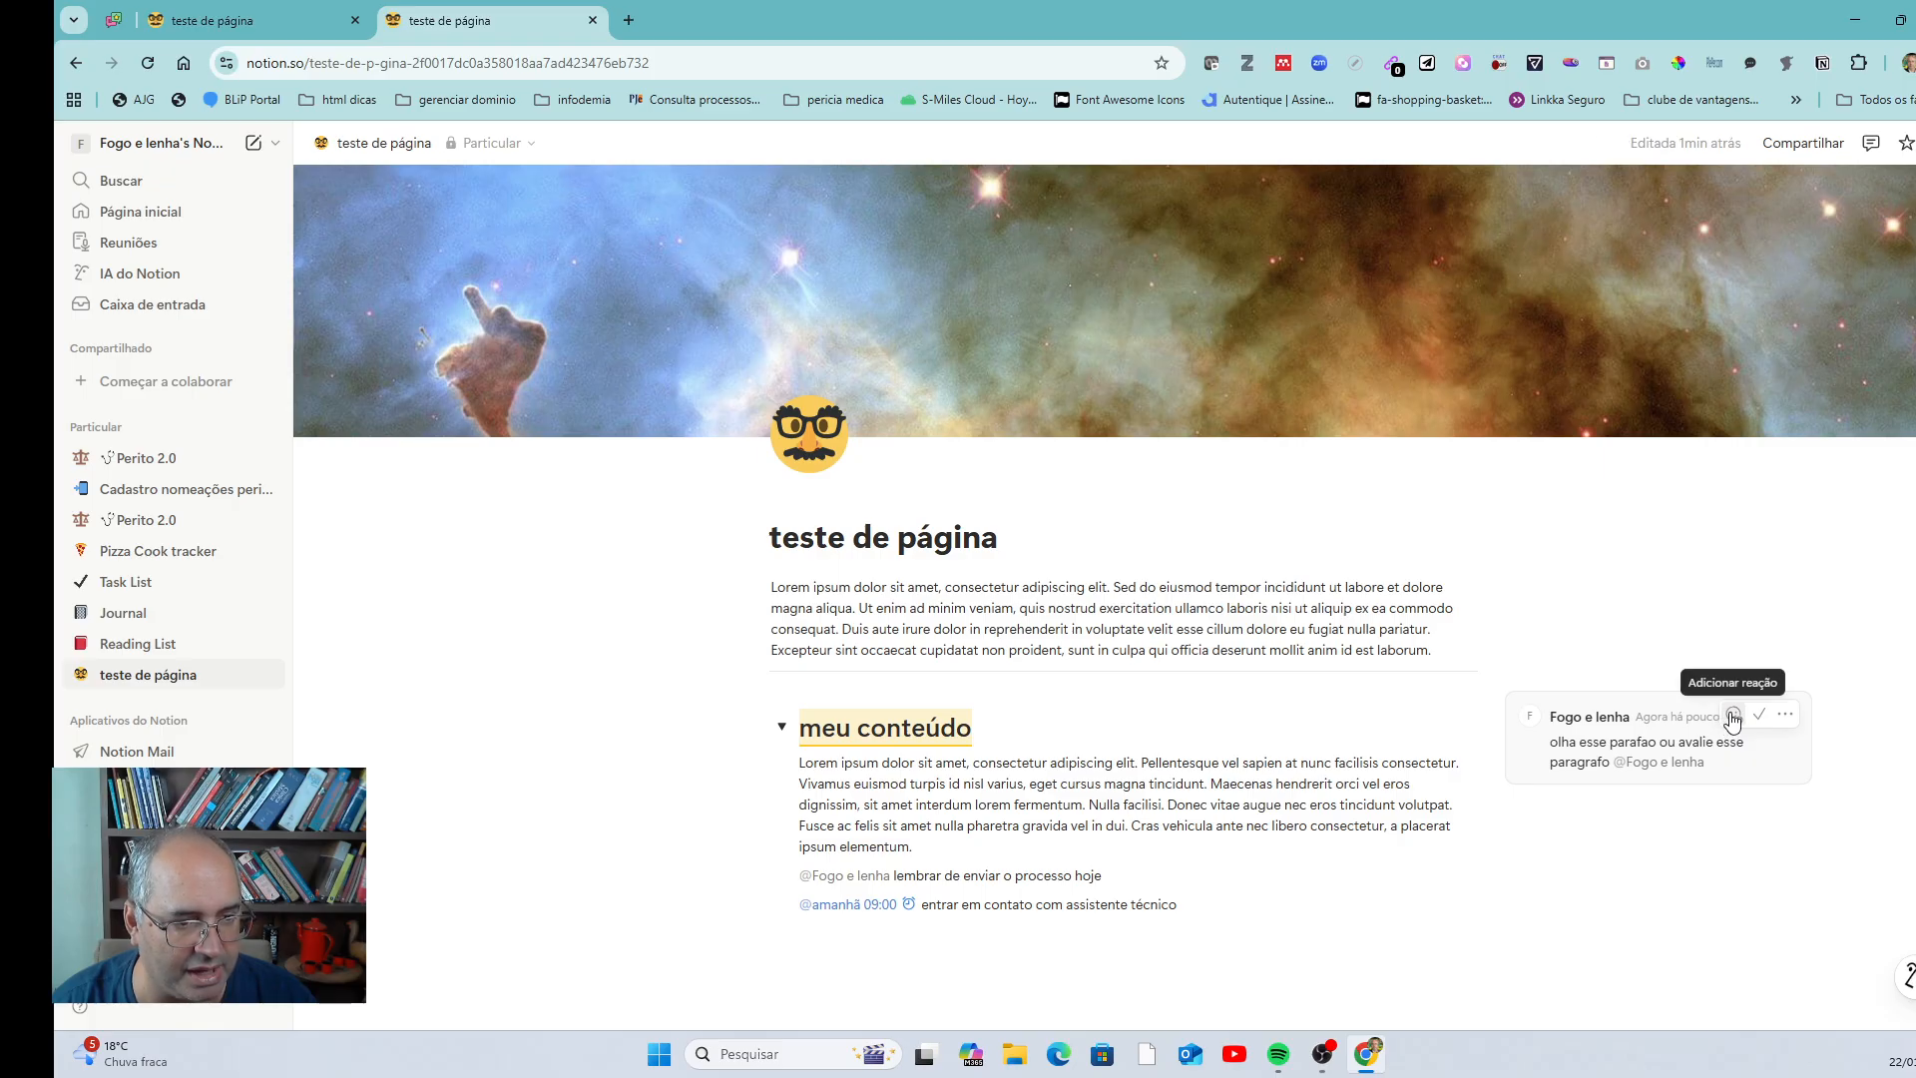
{"action": "left_click", "coordinate": [1732, 716]}
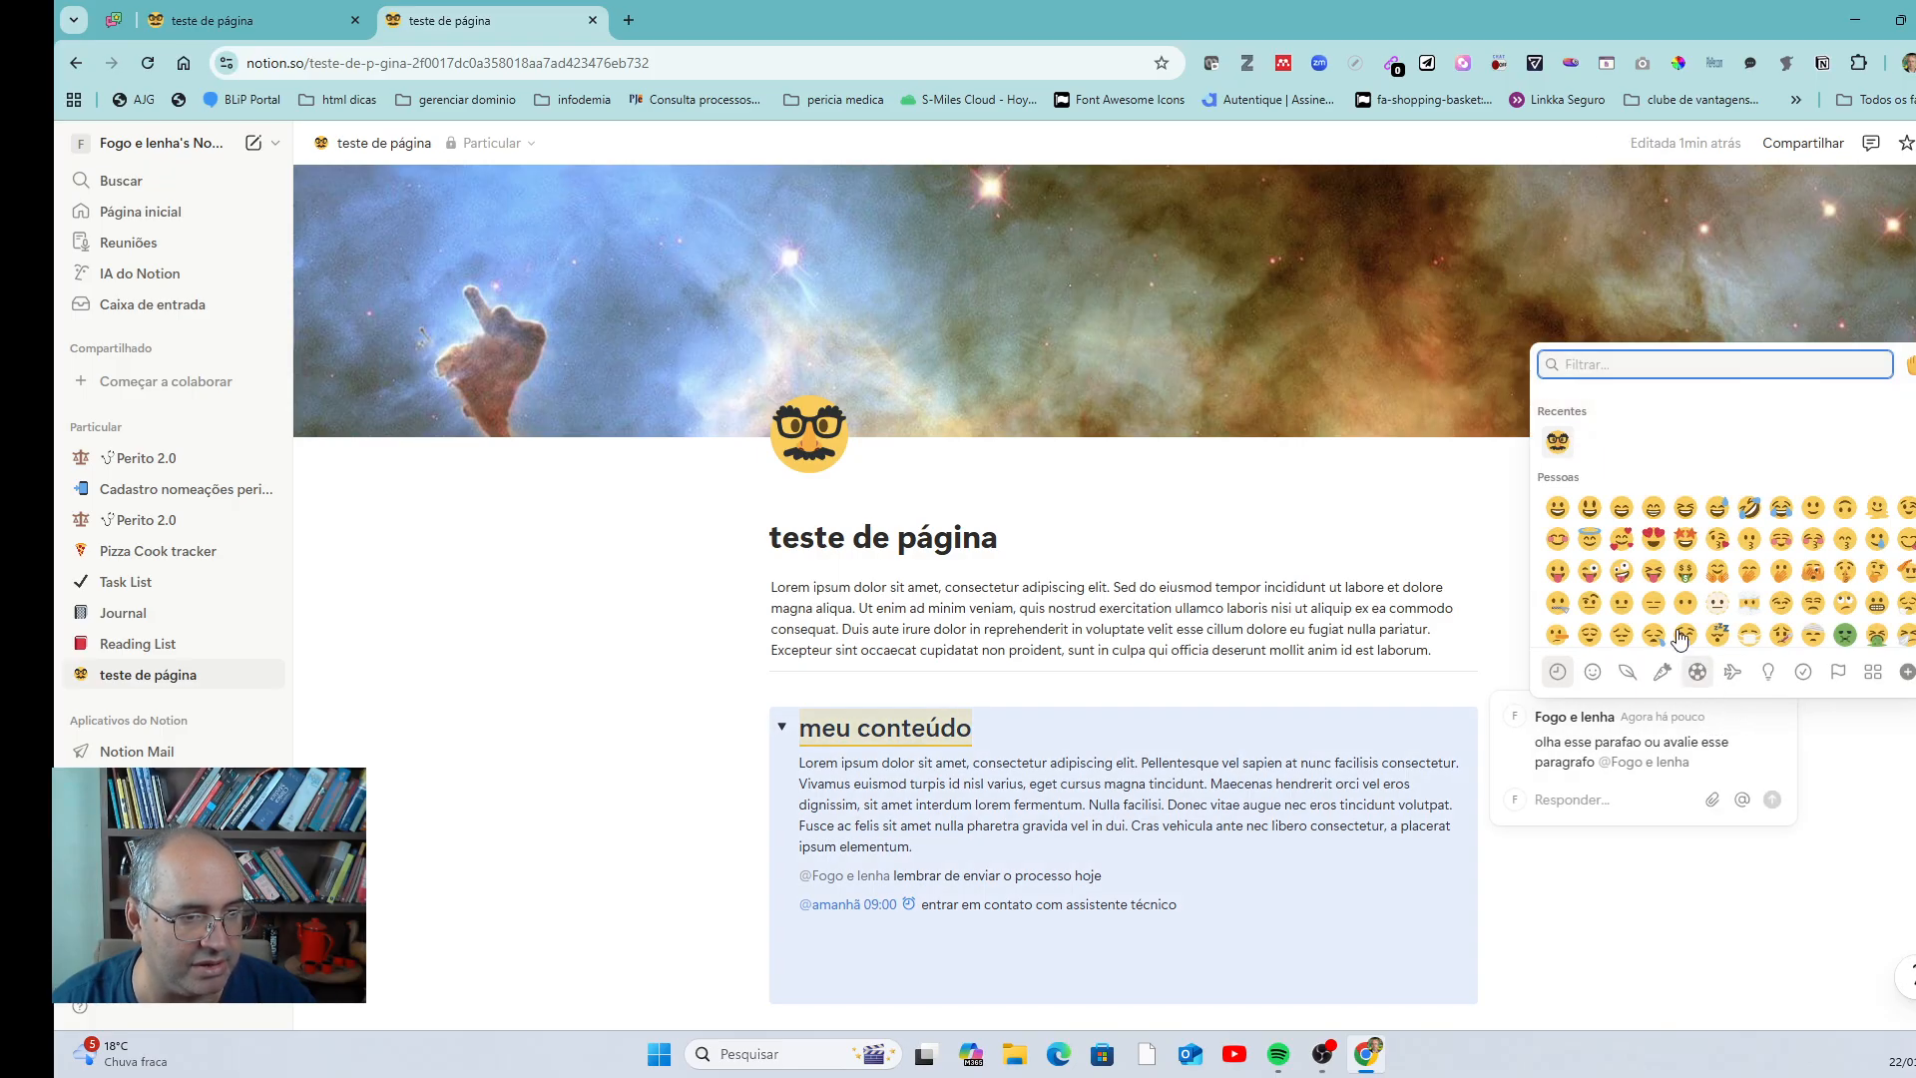
{"action": "left_click", "coordinate": [1629, 587]}
{"action": "left_click", "coordinate": [1515, 642]}
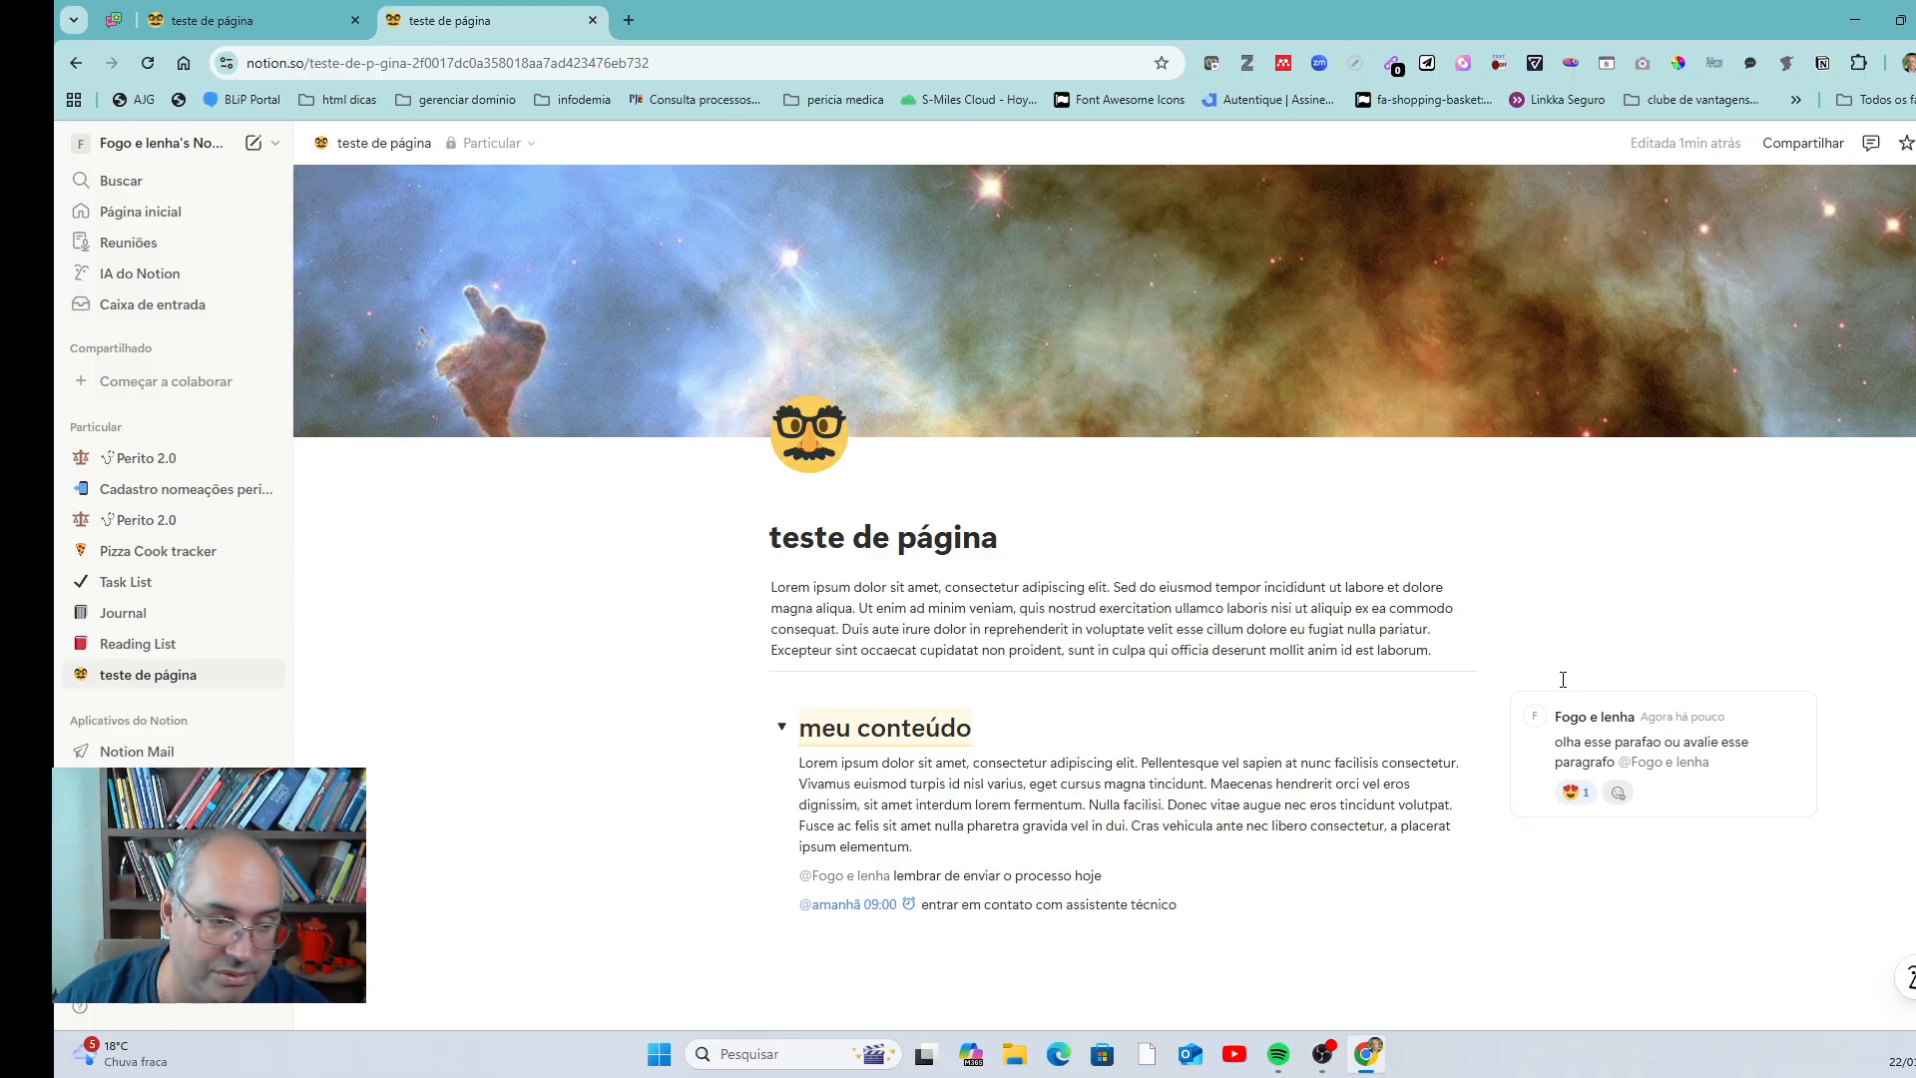
{"action": "mouse_move", "coordinate": [1664, 729]}
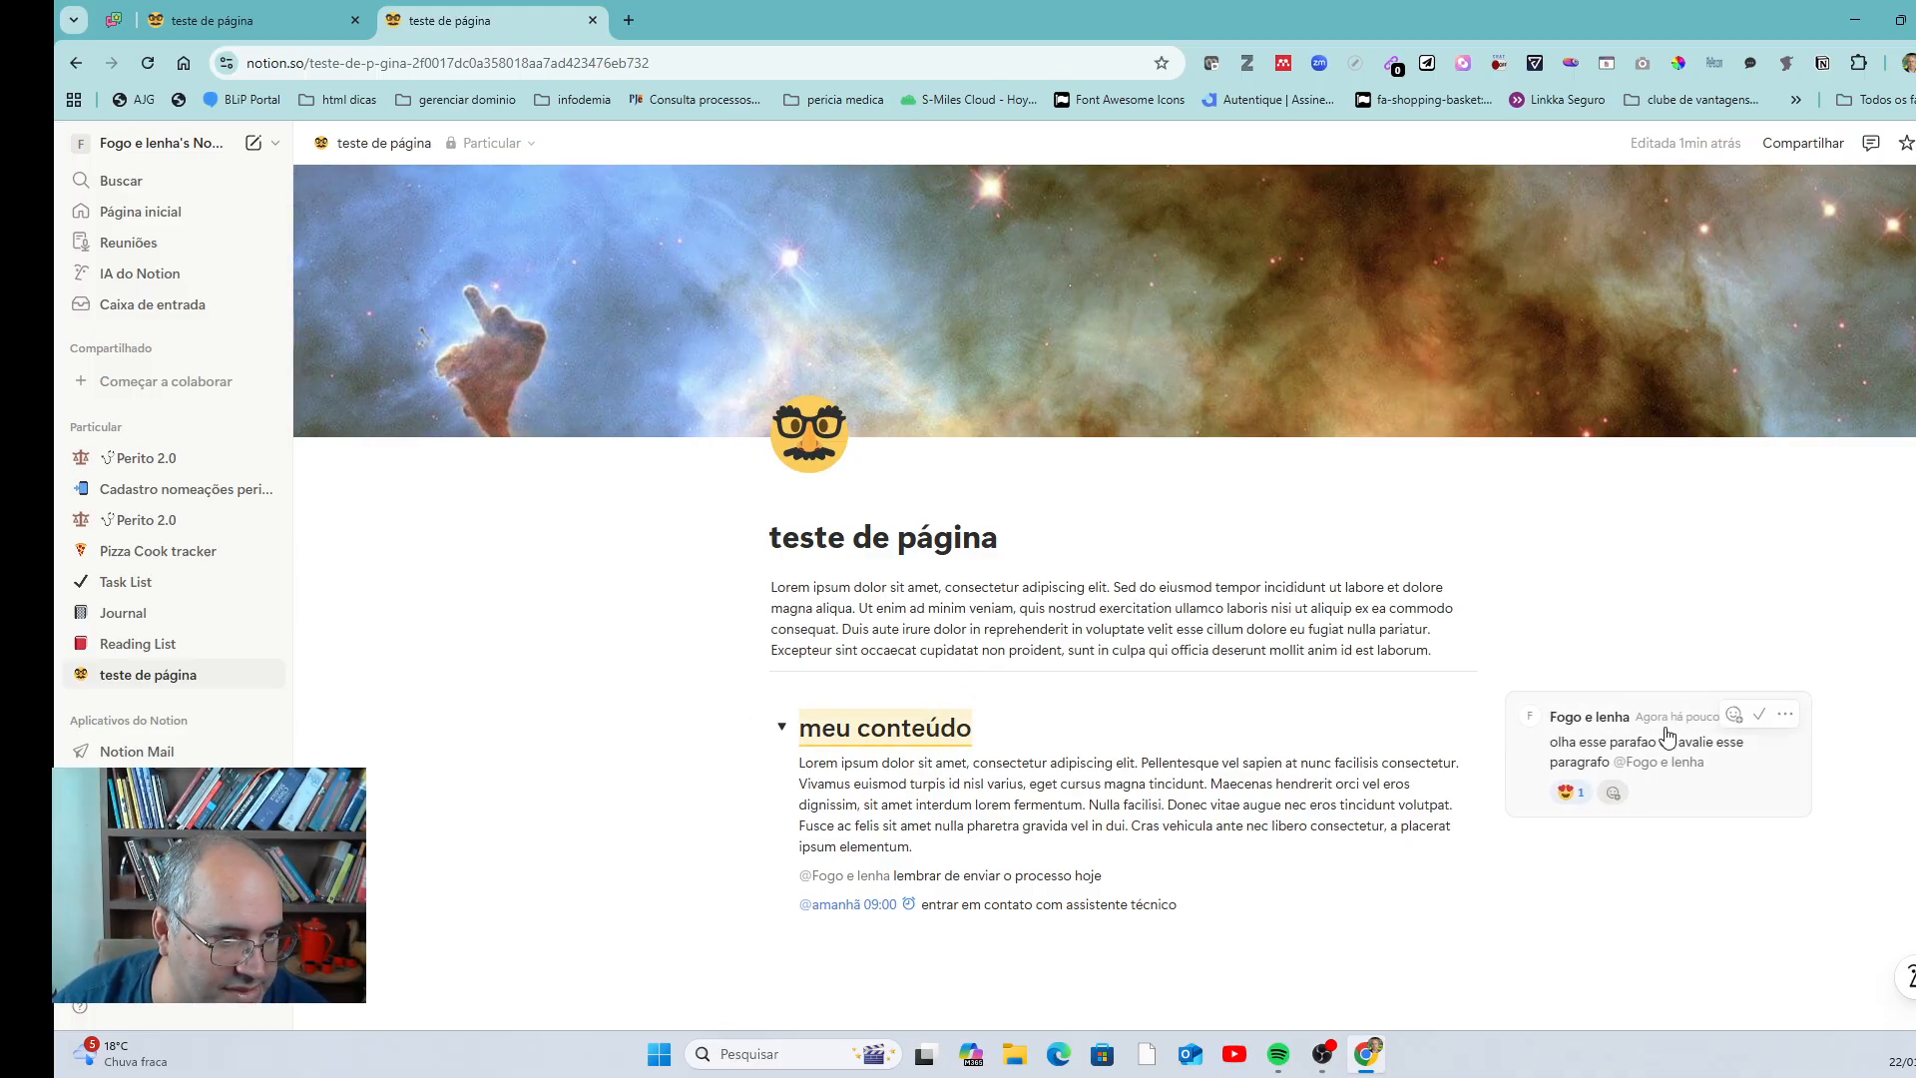
{"action": "left_click", "coordinate": [1764, 716]}
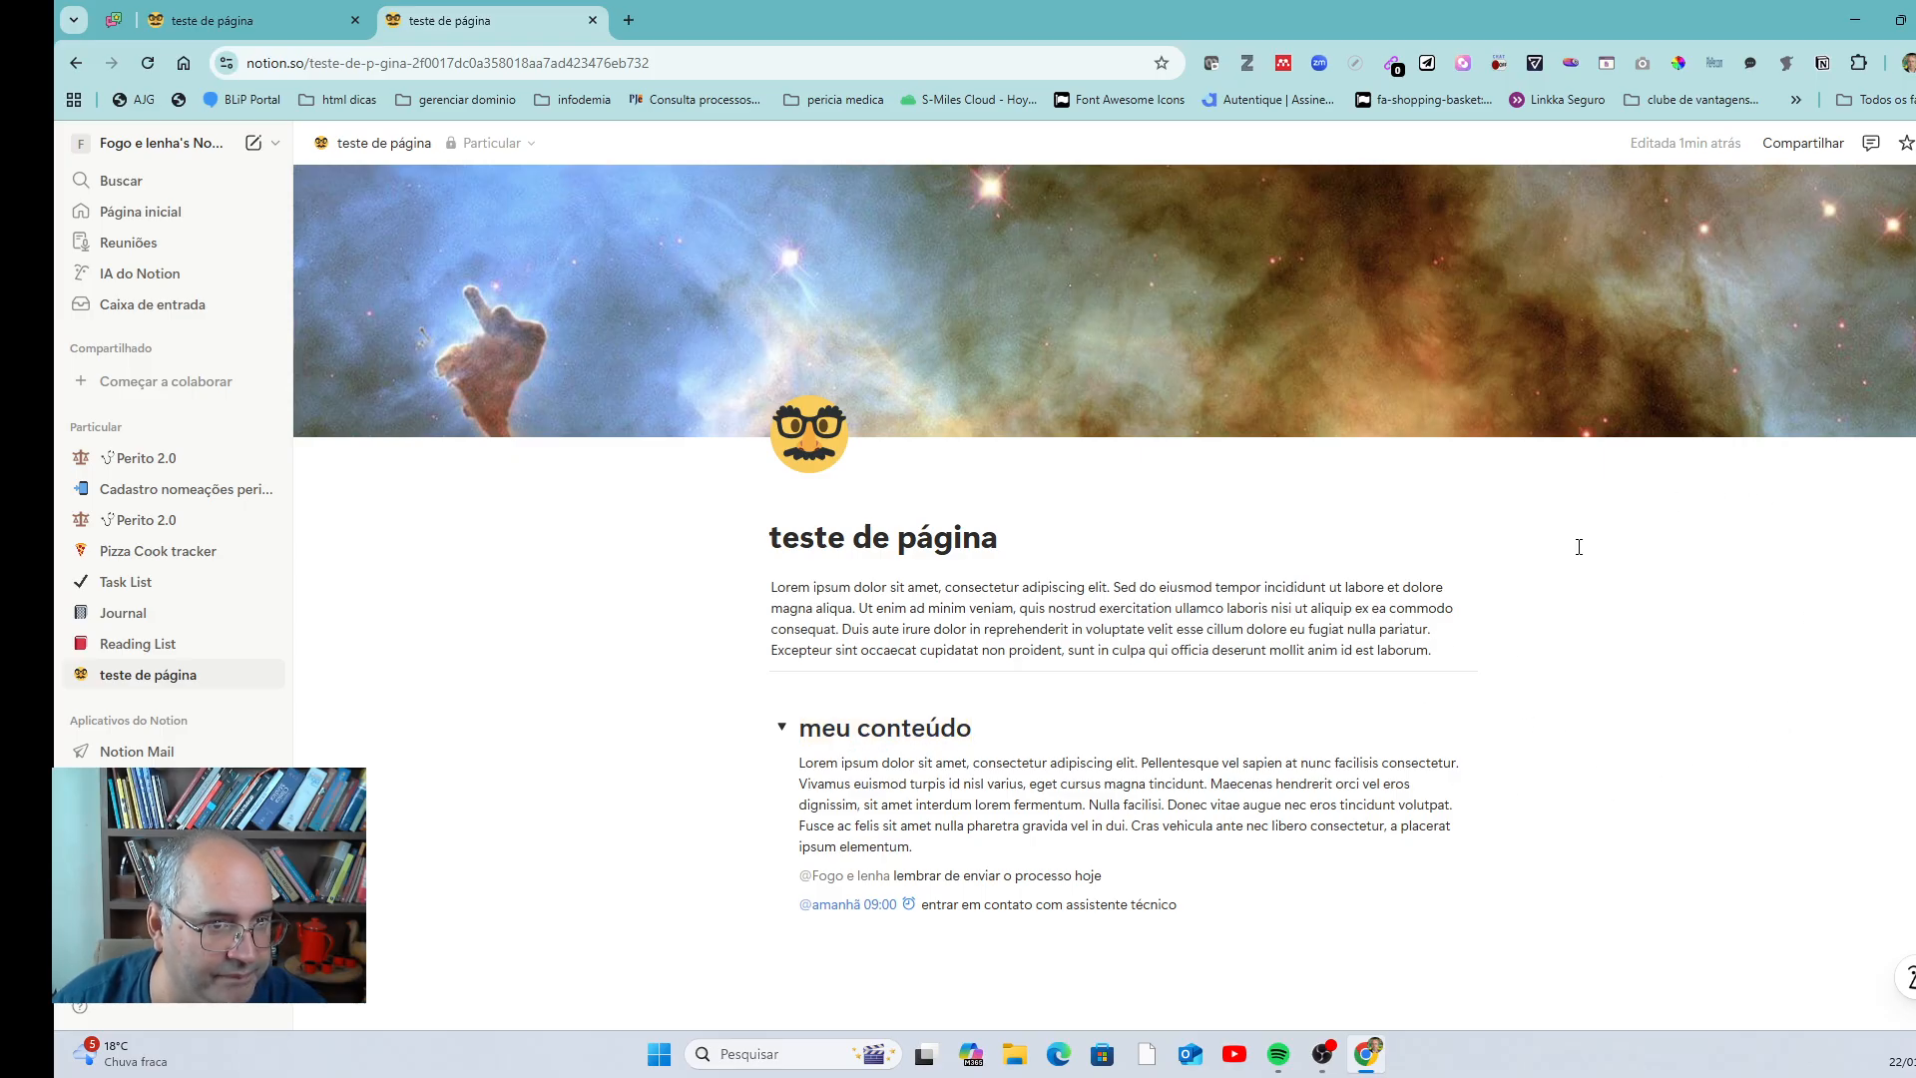
- Check the inbox for archived notifications (Arquivadas) and return its filter to Lidas e não lidas
{"action": "left_click", "coordinate": [1913, 143]}
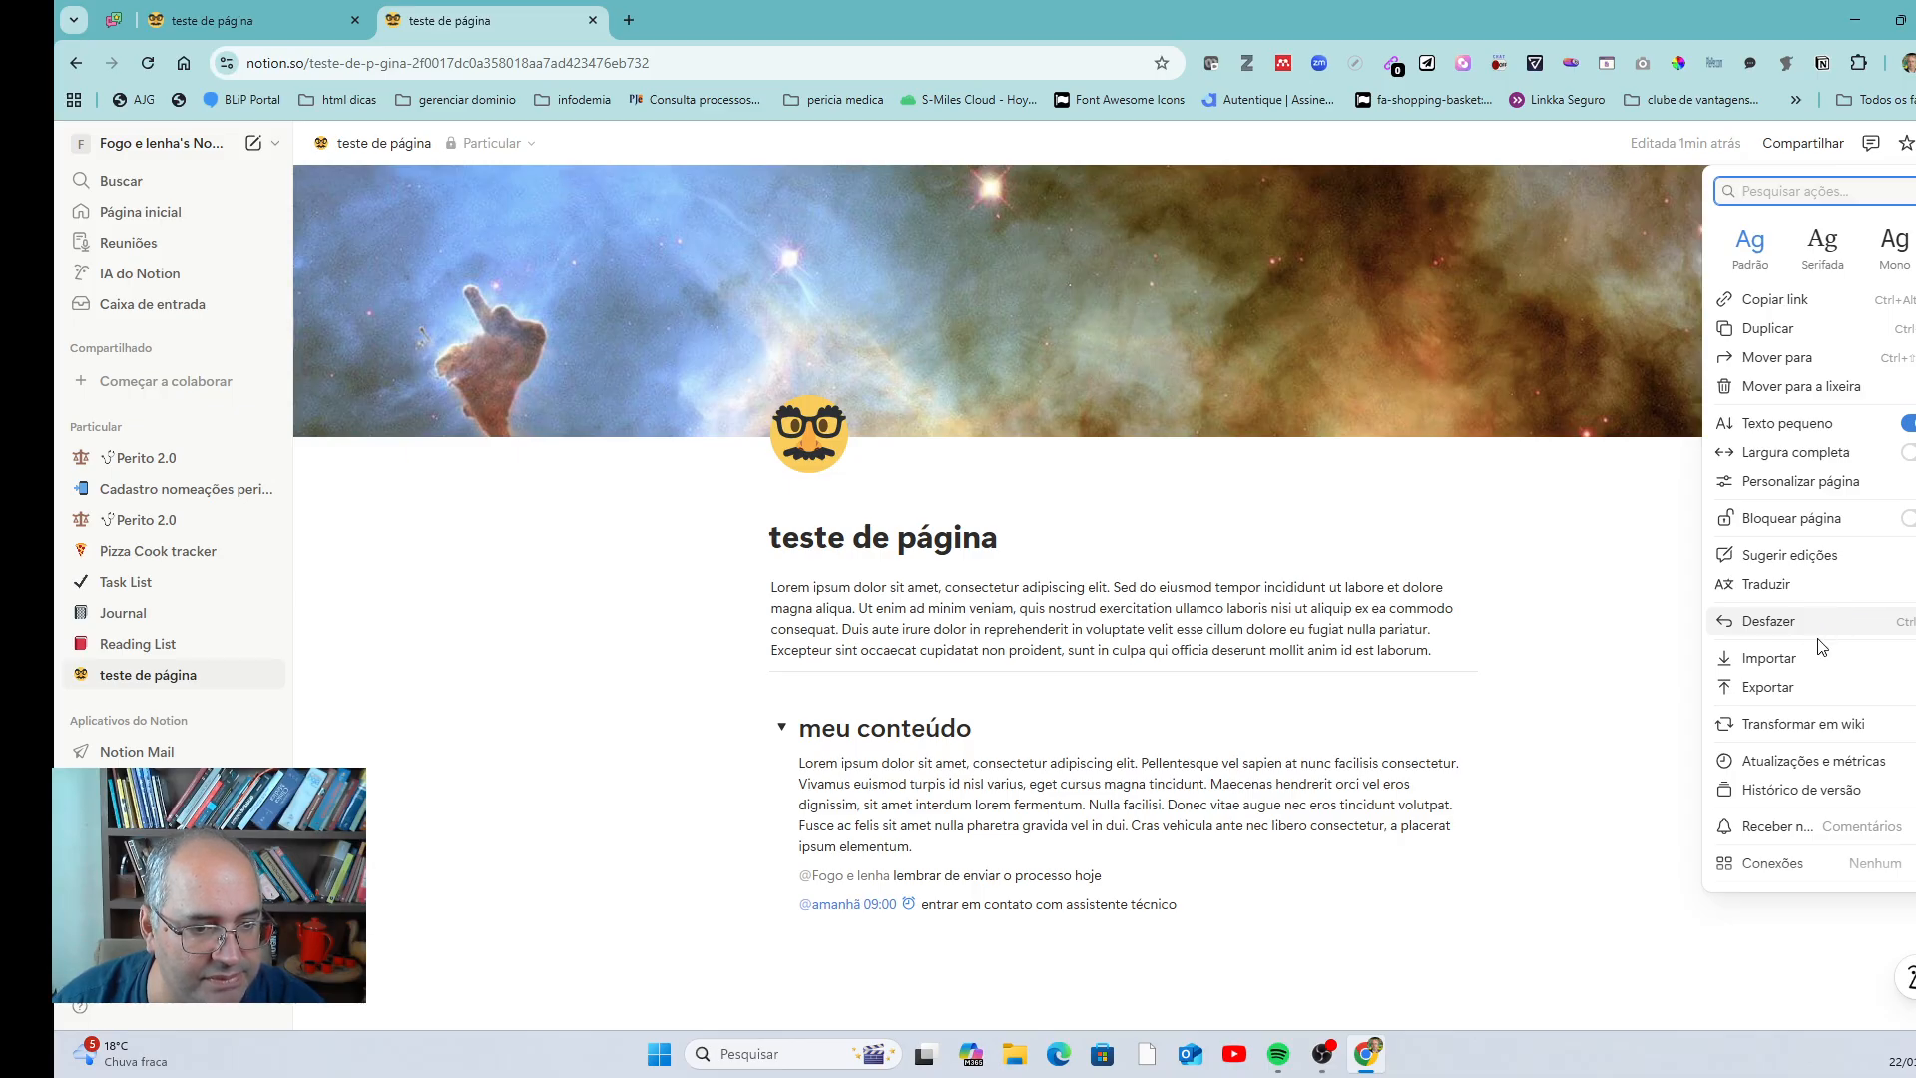
{"action": "mouse_move", "coordinate": [1846, 836]}
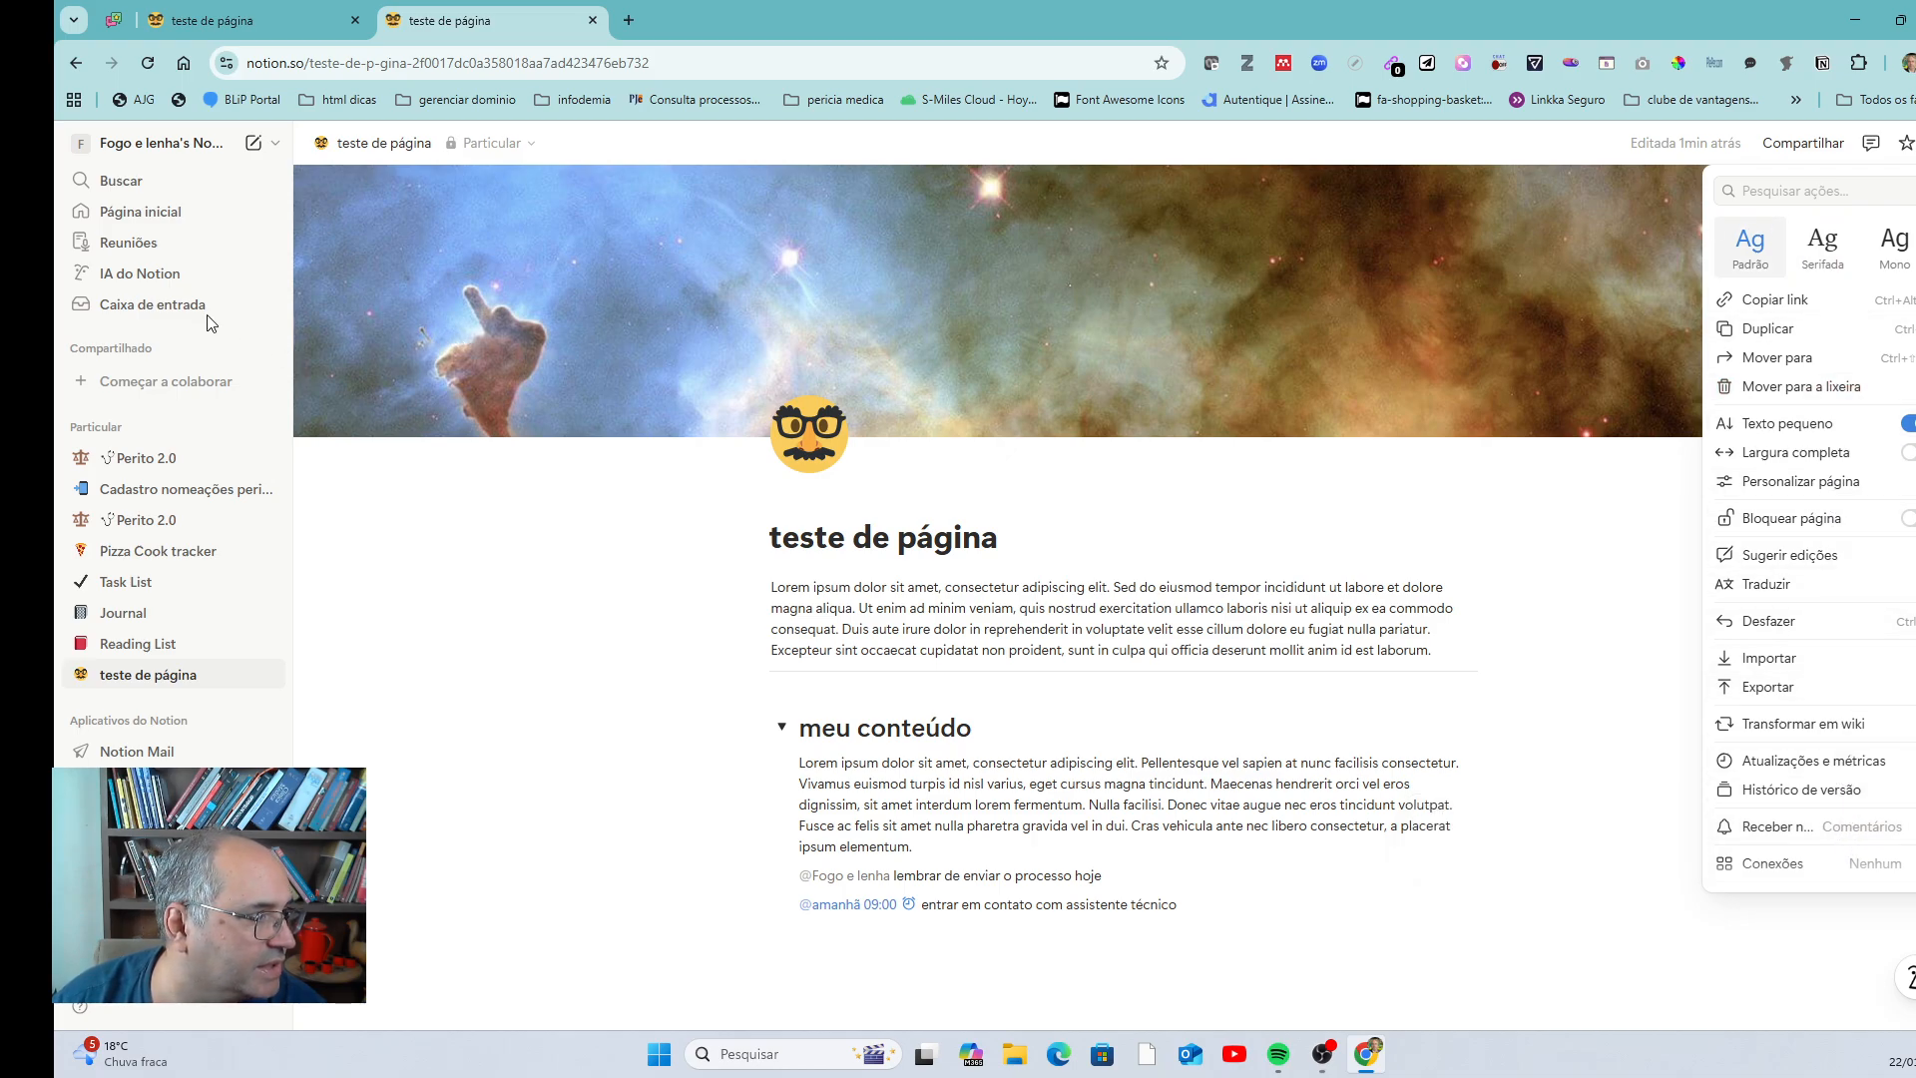
{"action": "left_click", "coordinate": [173, 309]}
{"action": "left_click", "coordinate": [173, 311]}
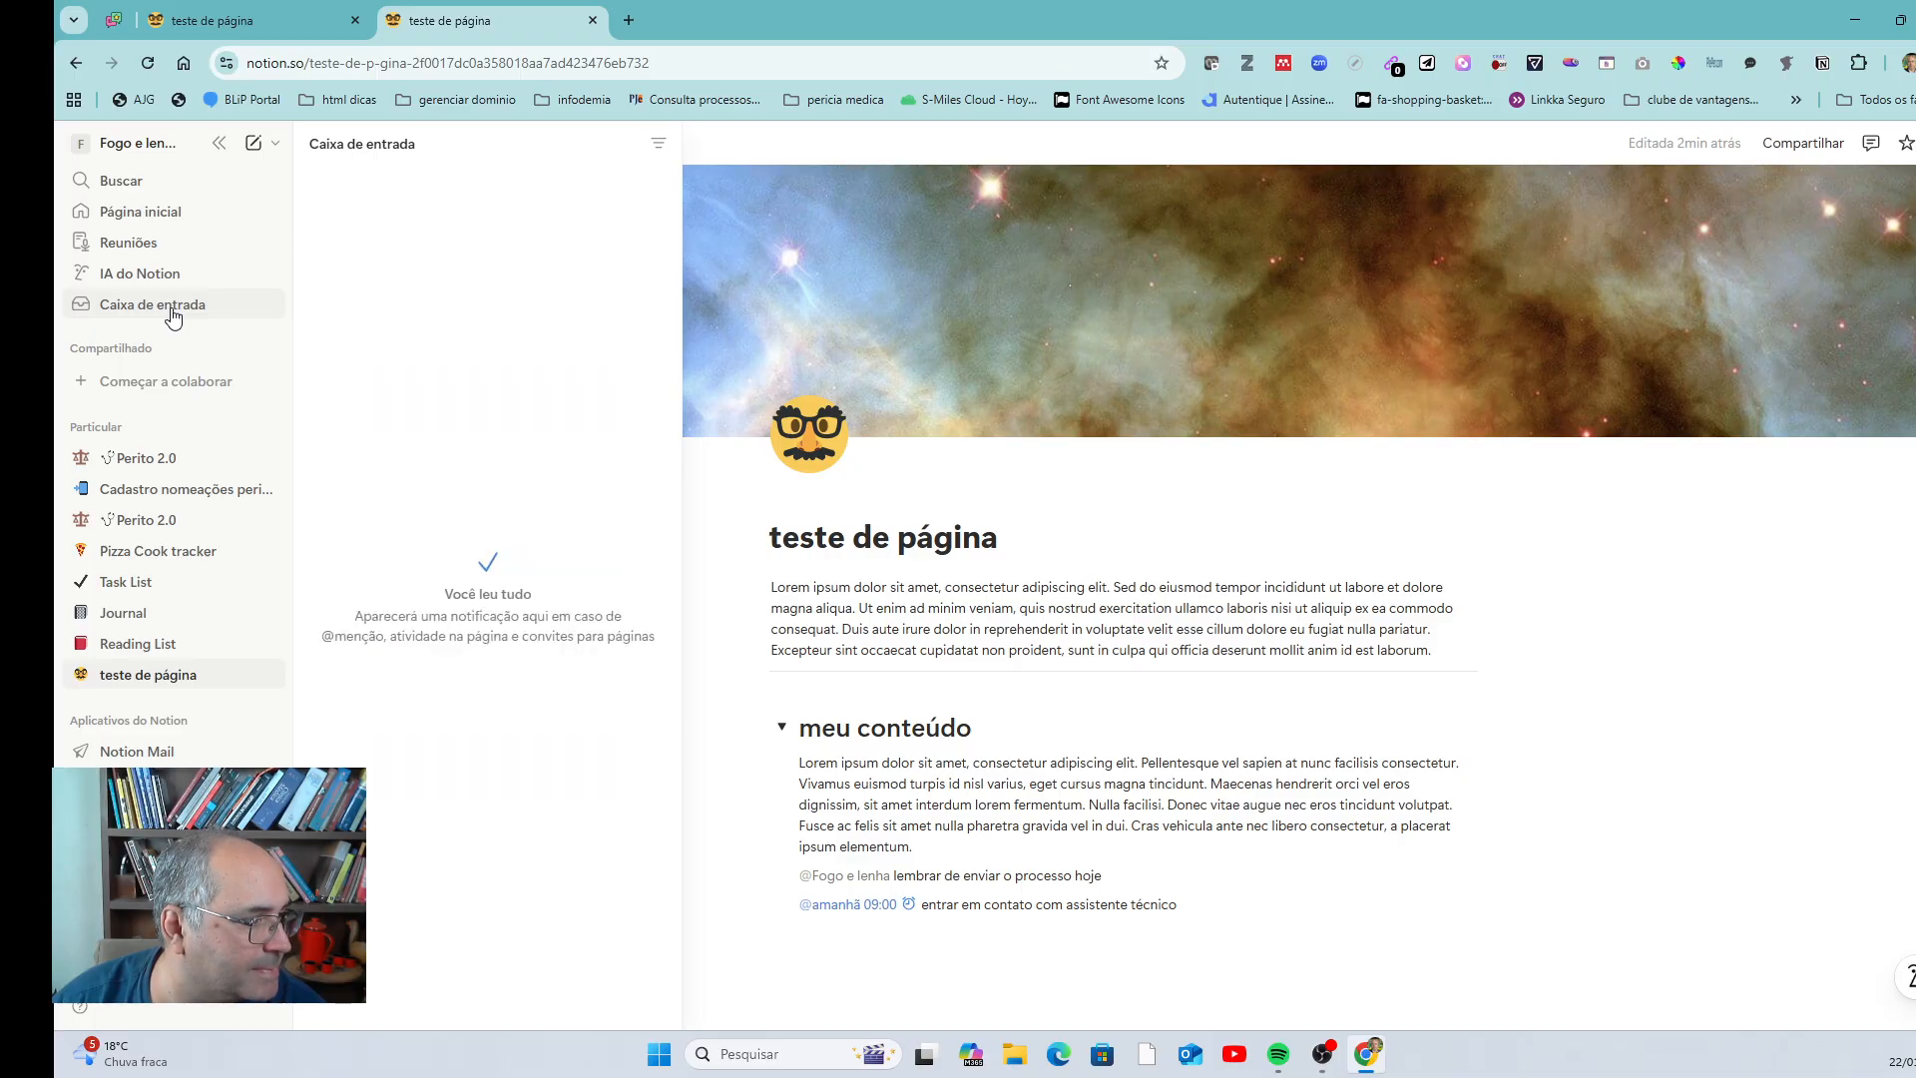
{"action": "left_click", "coordinate": [657, 144]}
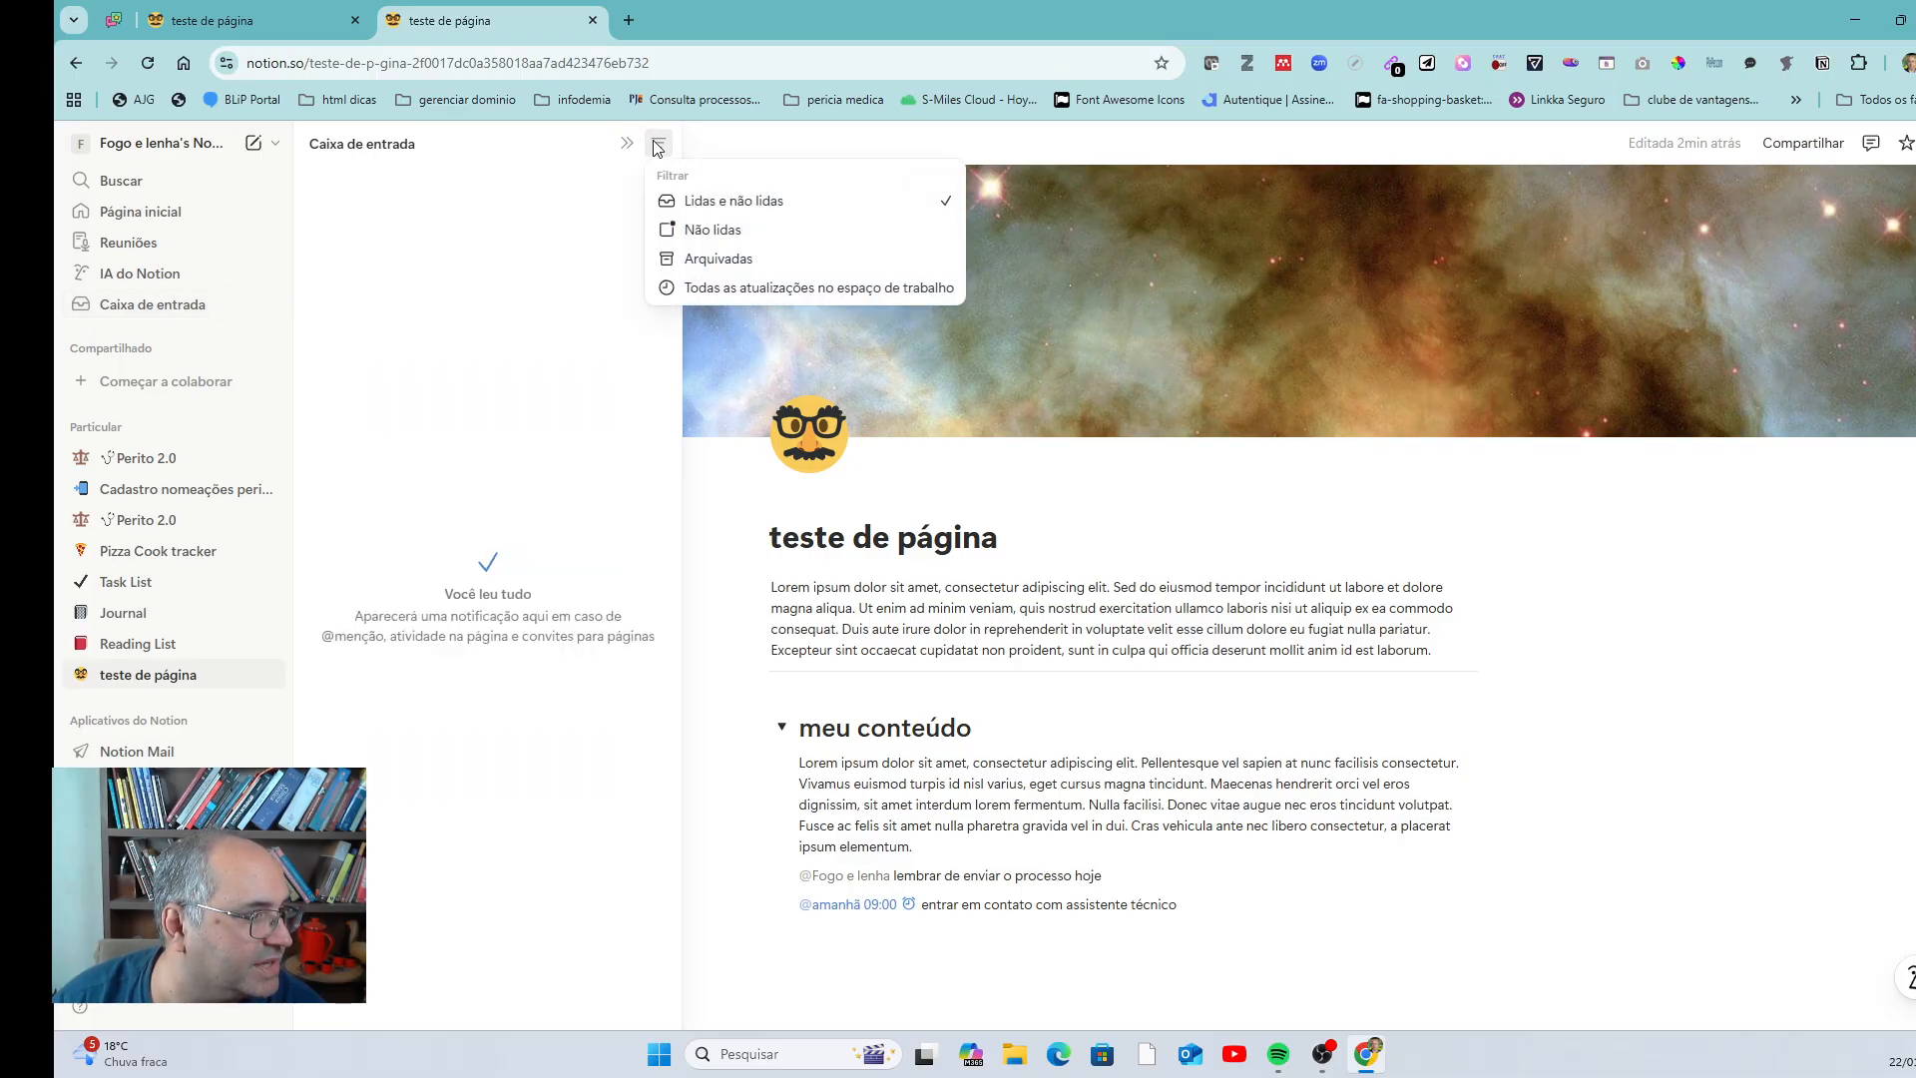
{"action": "left_click", "coordinate": [730, 258]}
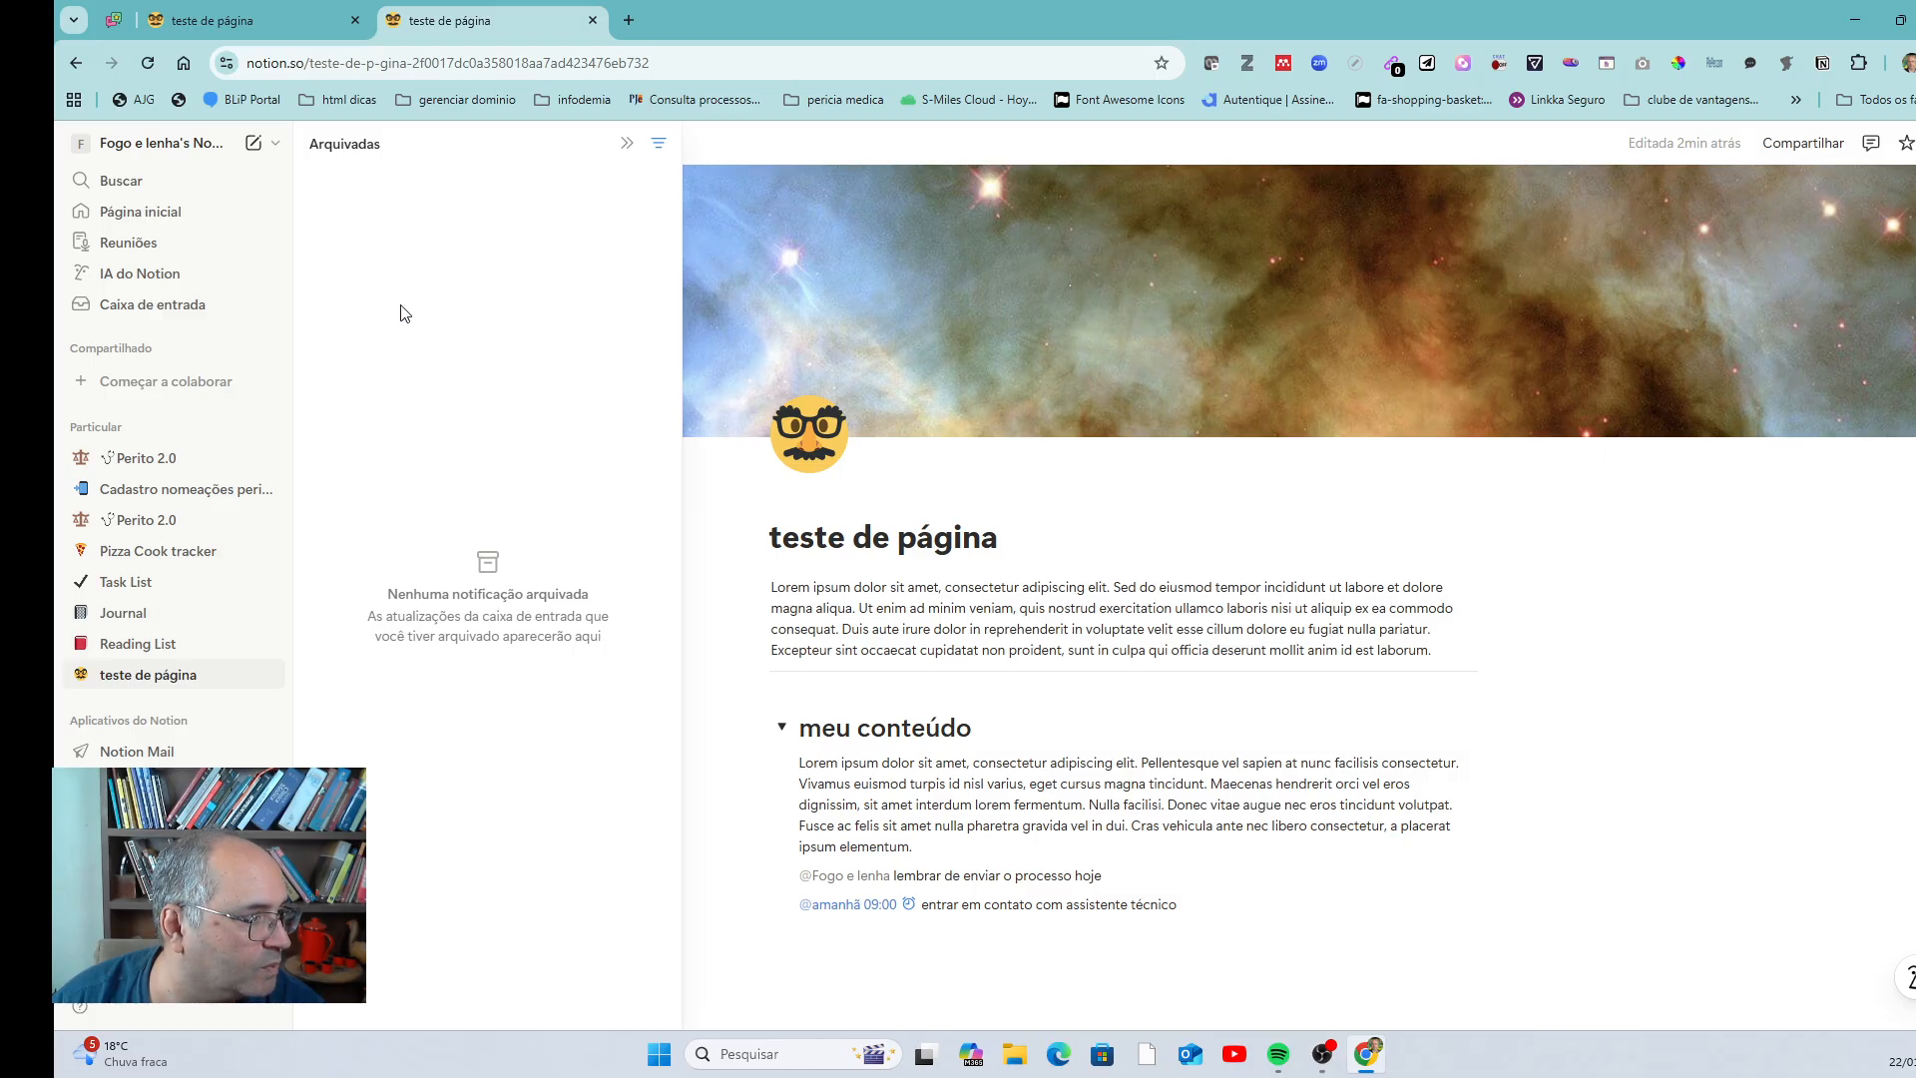
{"action": "left_click", "coordinate": [659, 143]}
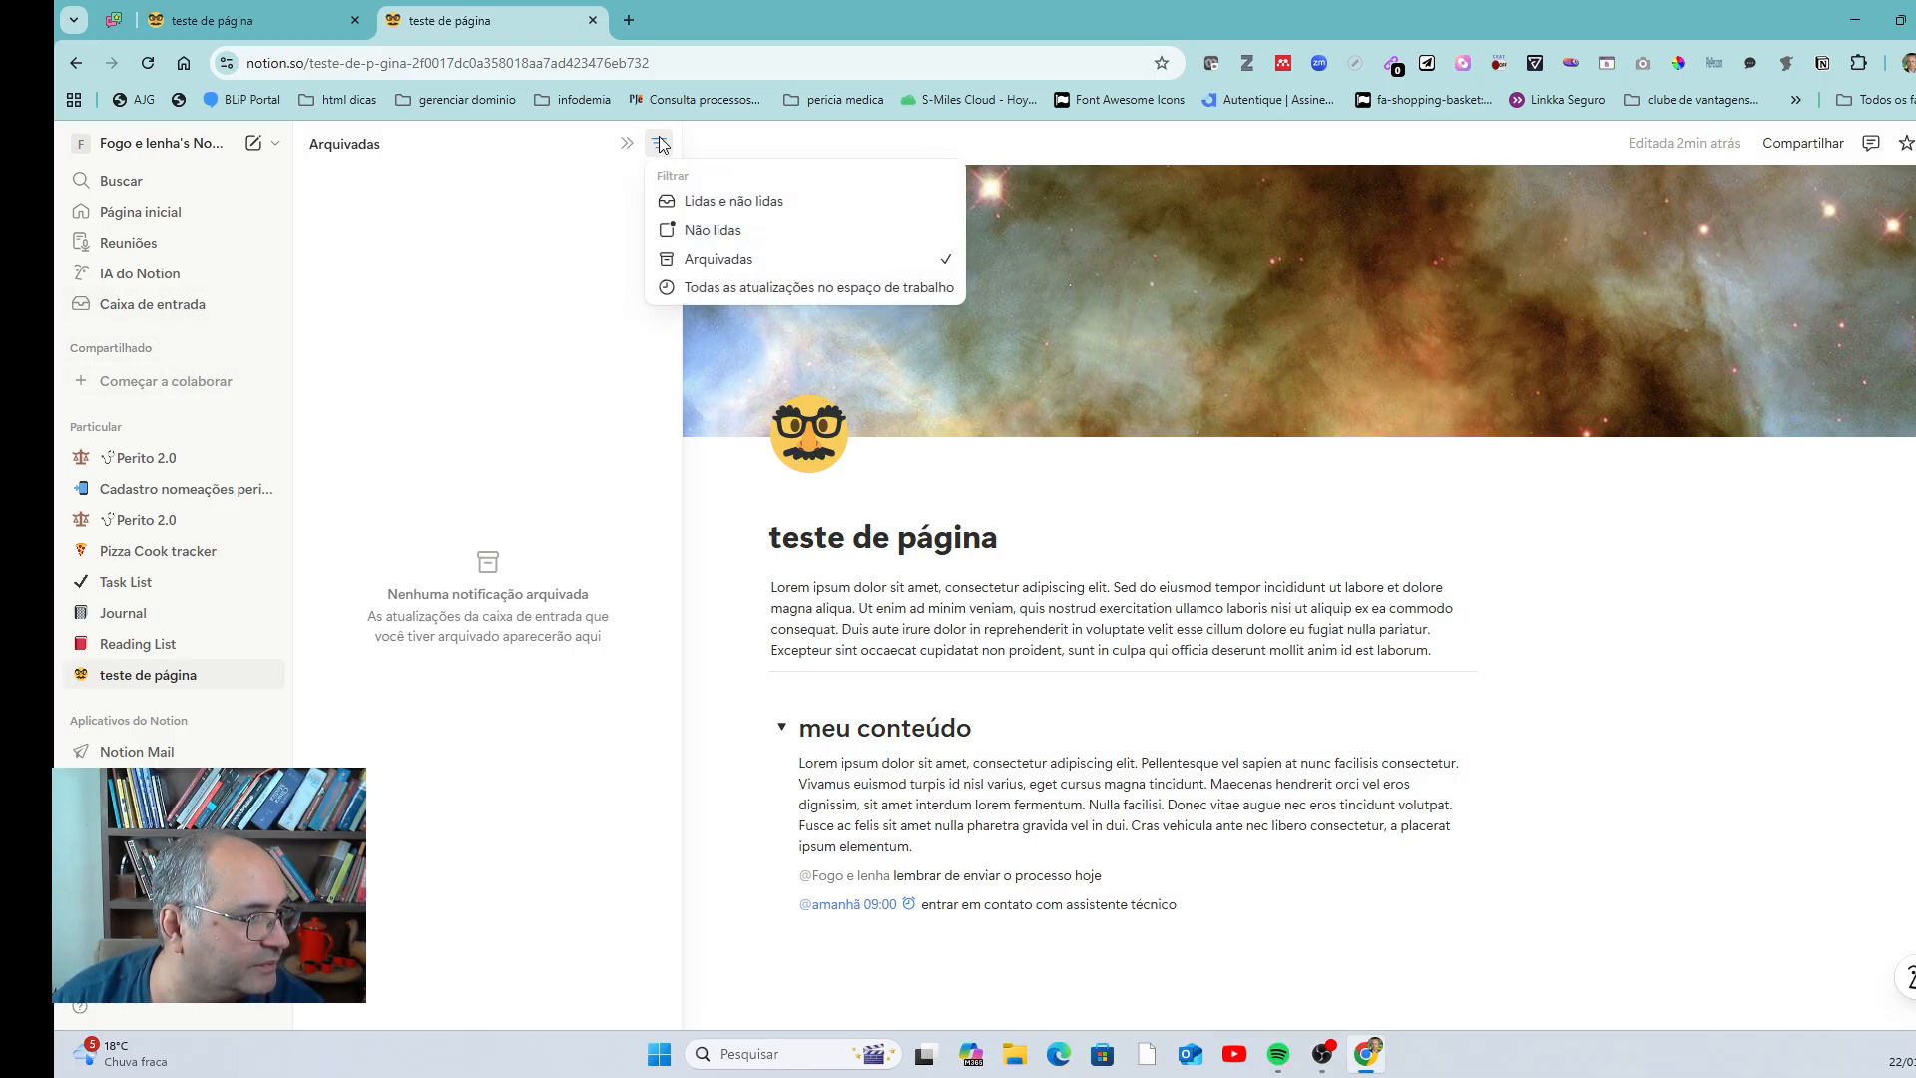
{"action": "left_click", "coordinate": [808, 212]}
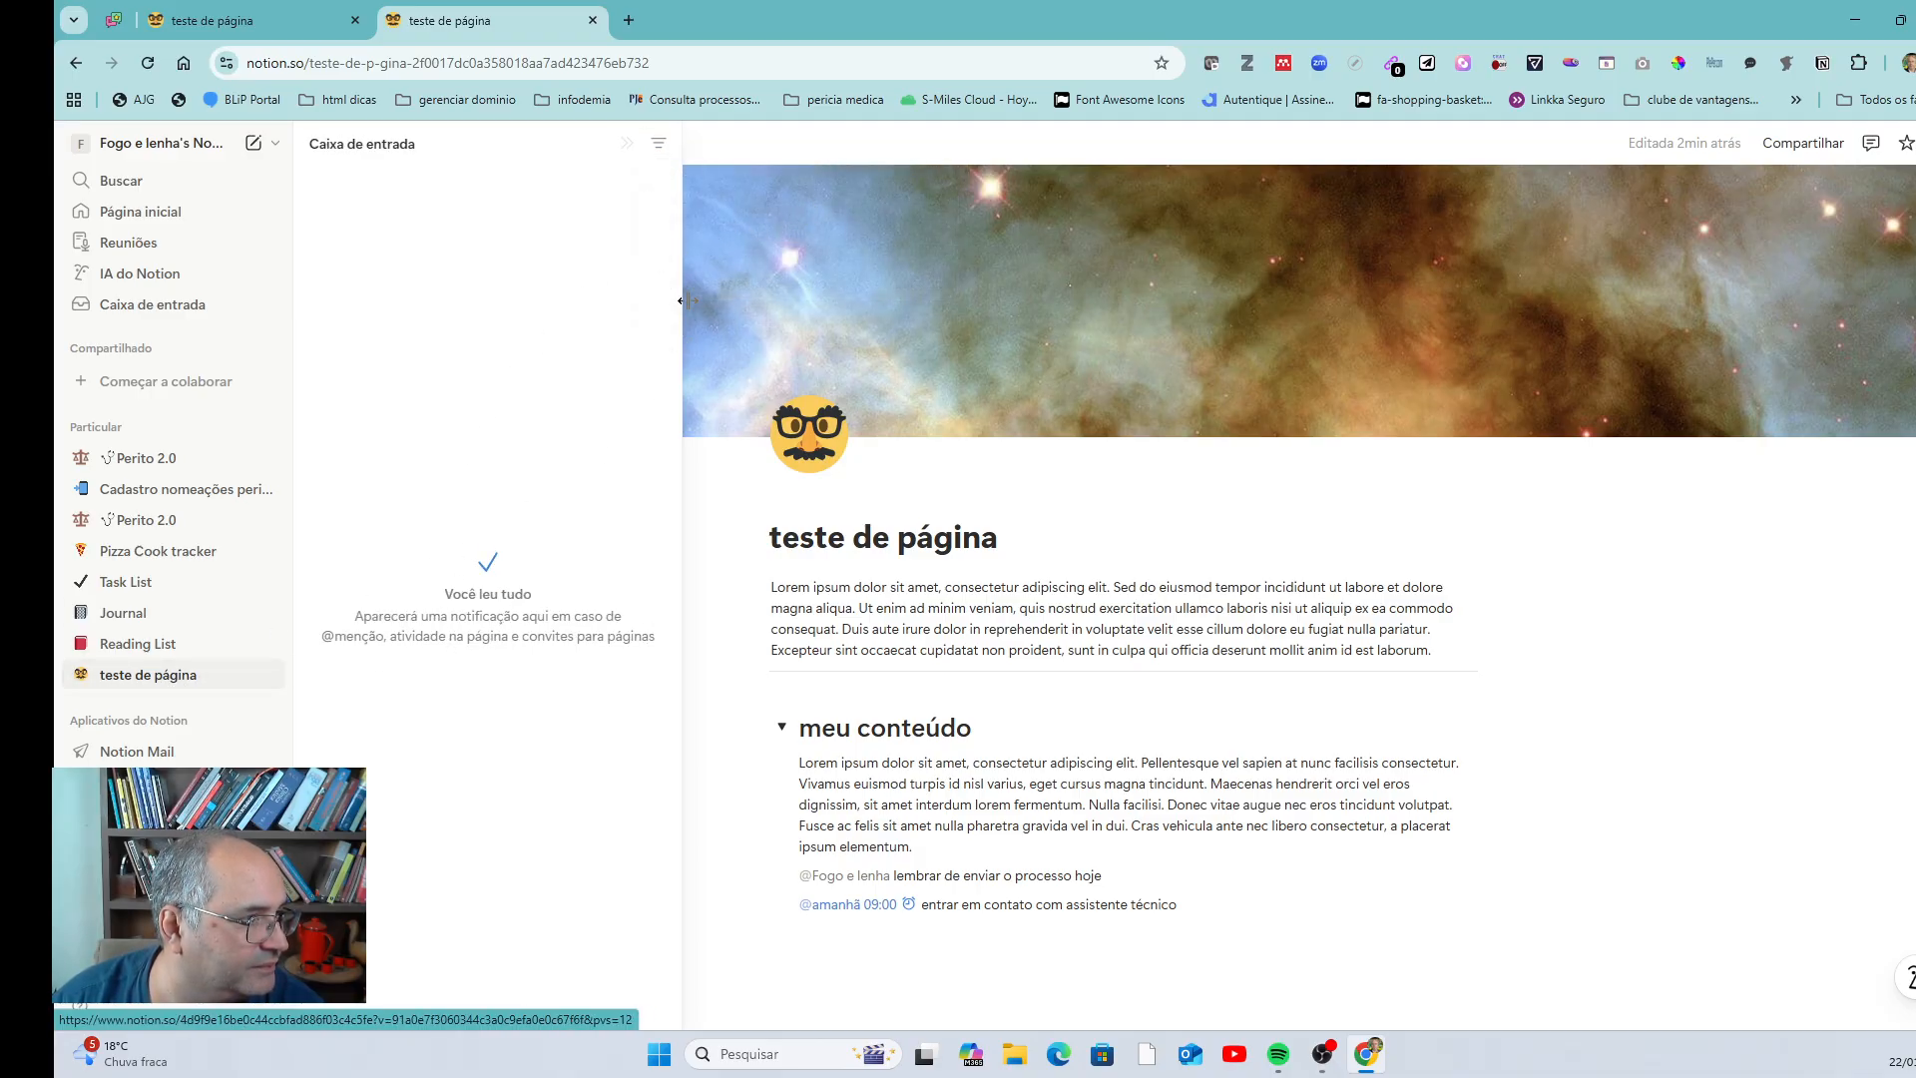
- Filter the inbox by Arquivadas again, dock the inbox beside the page and close it
{"action": "left_click", "coordinate": [658, 145]}
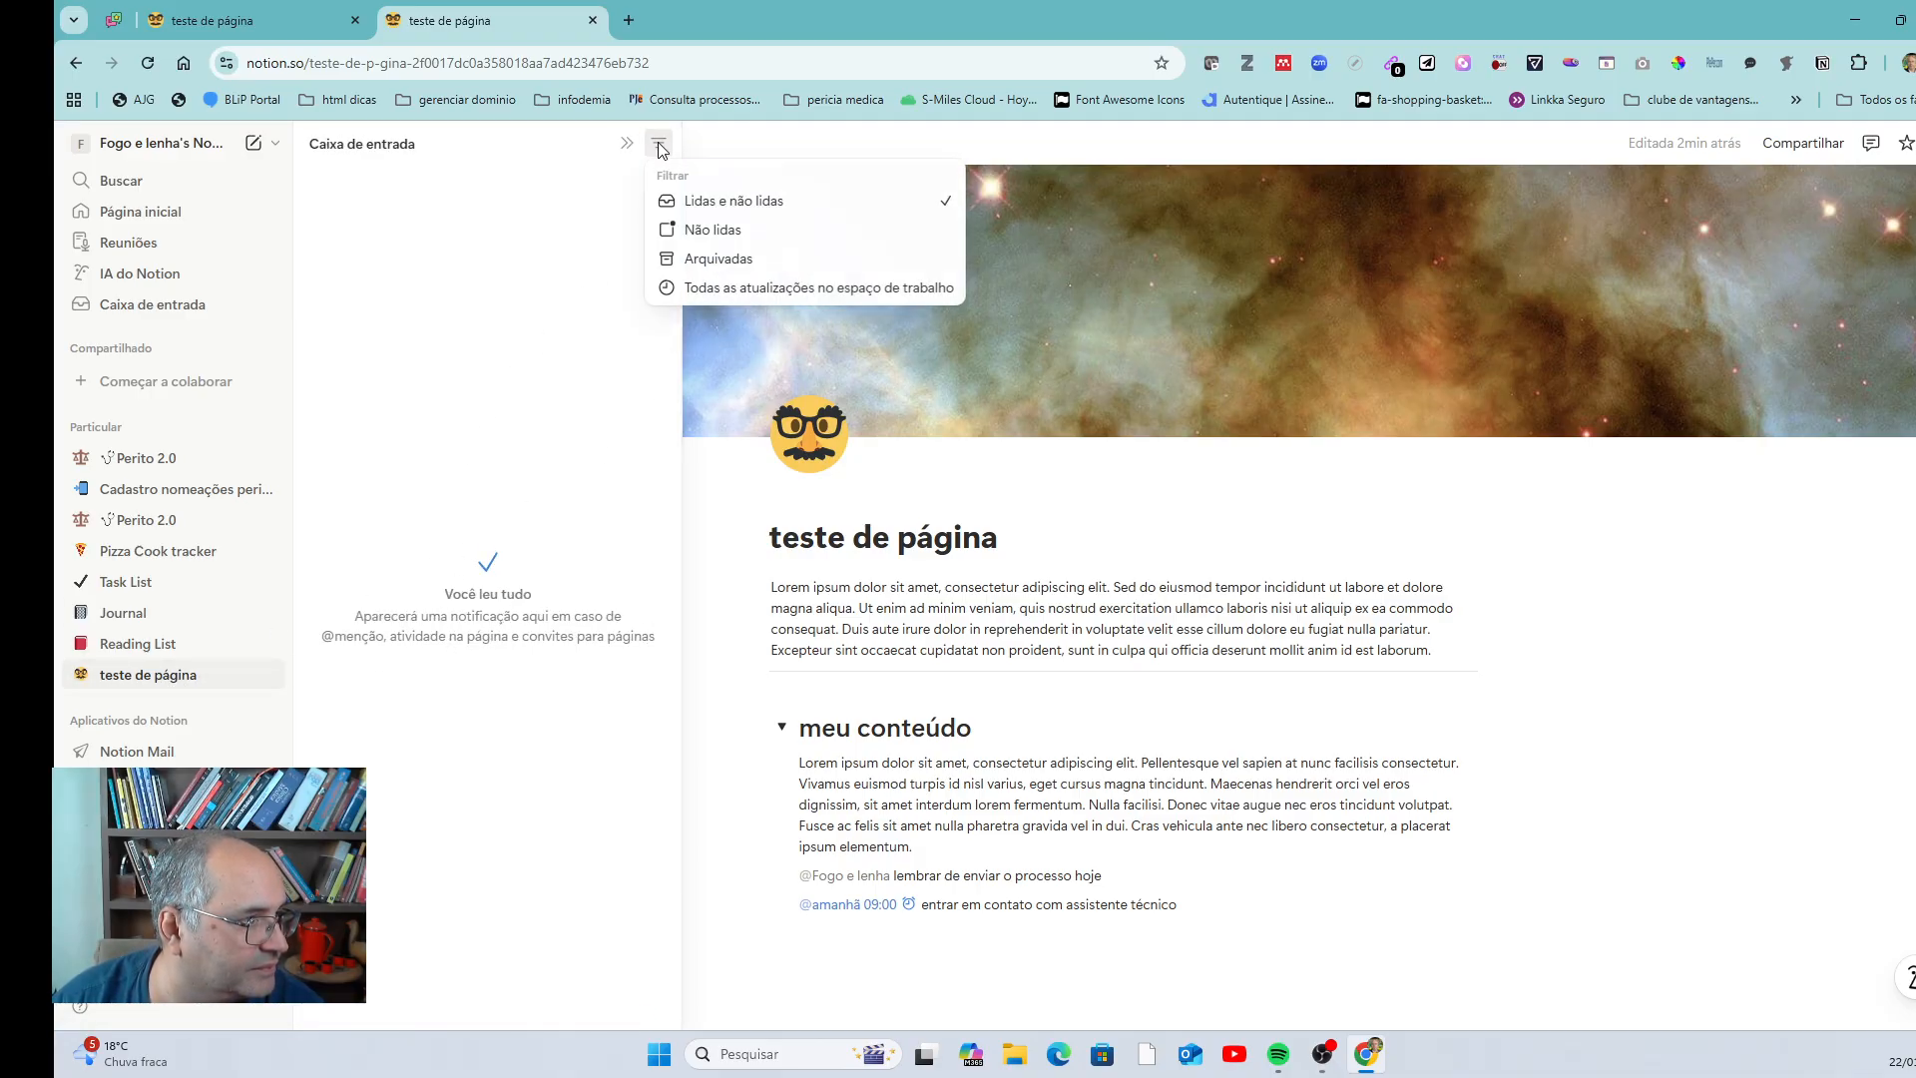
{"action": "left_click", "coordinate": [721, 259]}
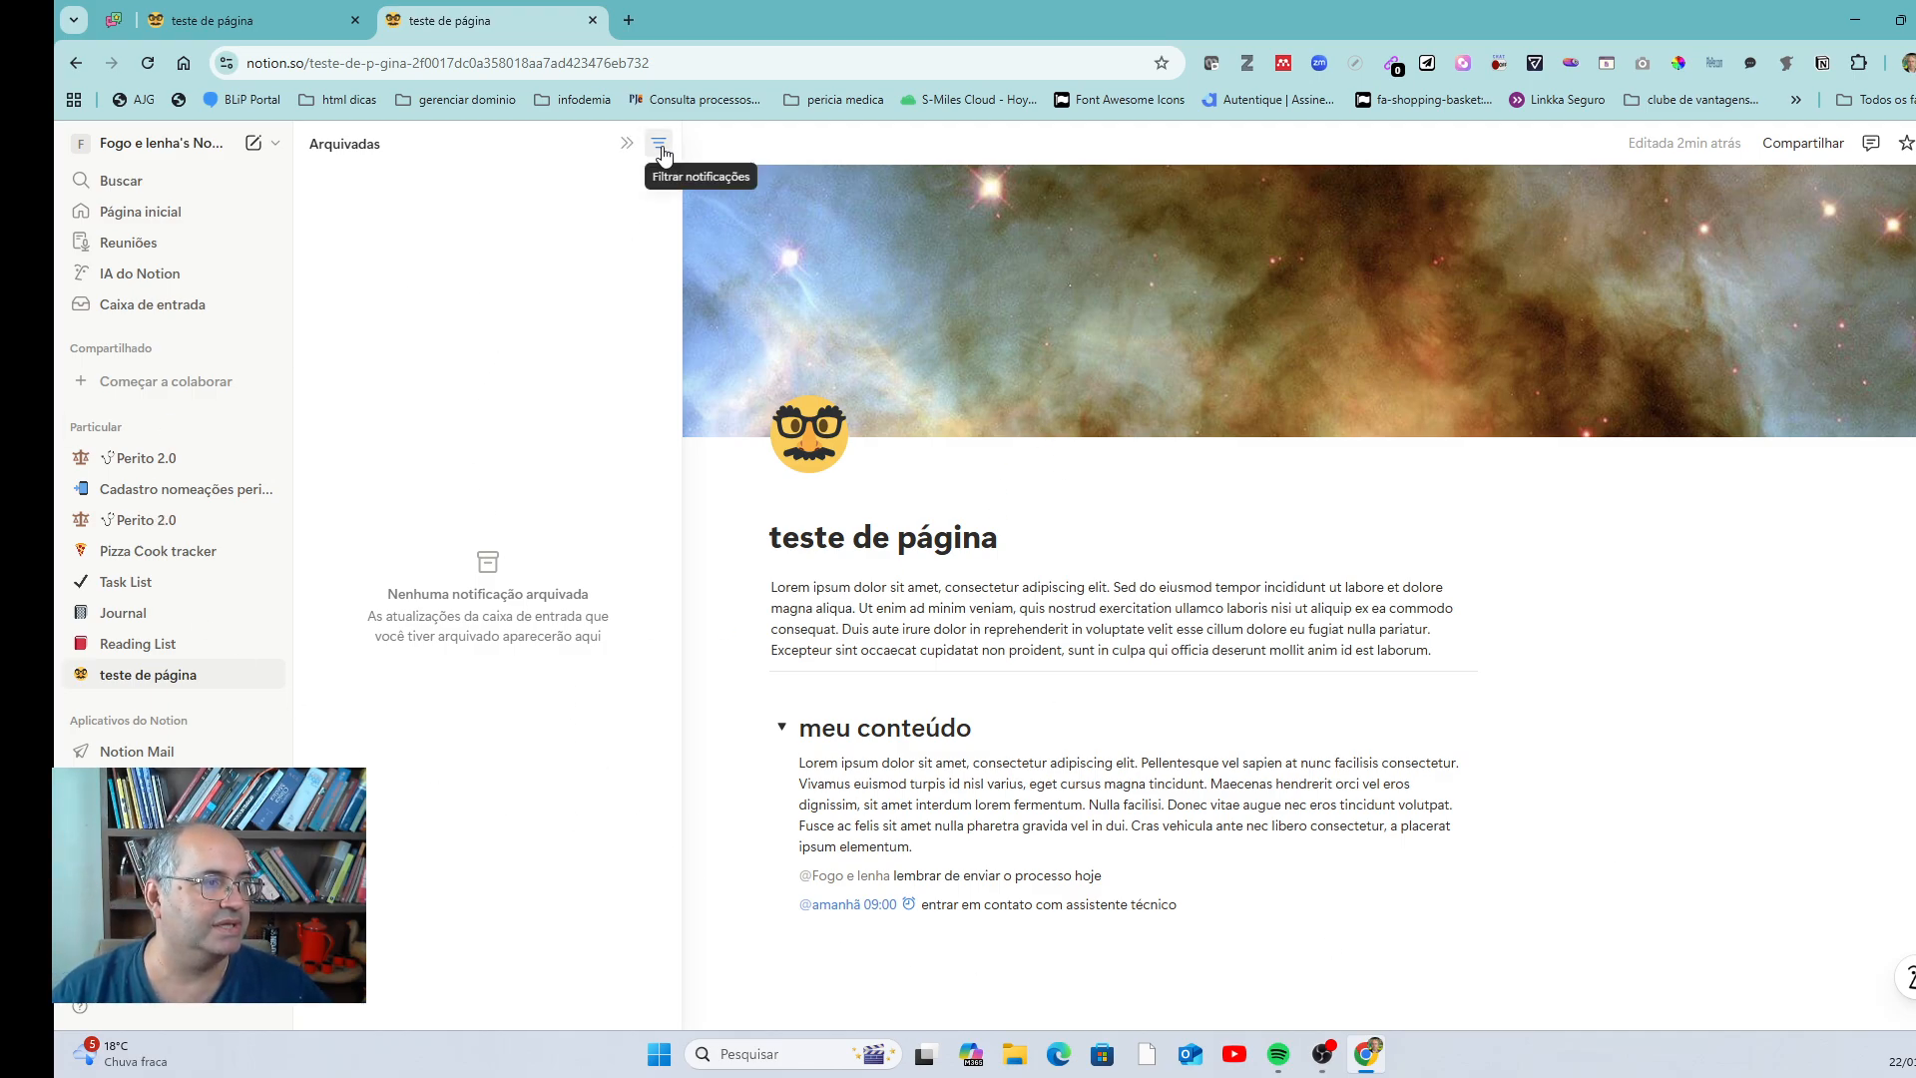
{"action": "left_click", "coordinate": [627, 145]}
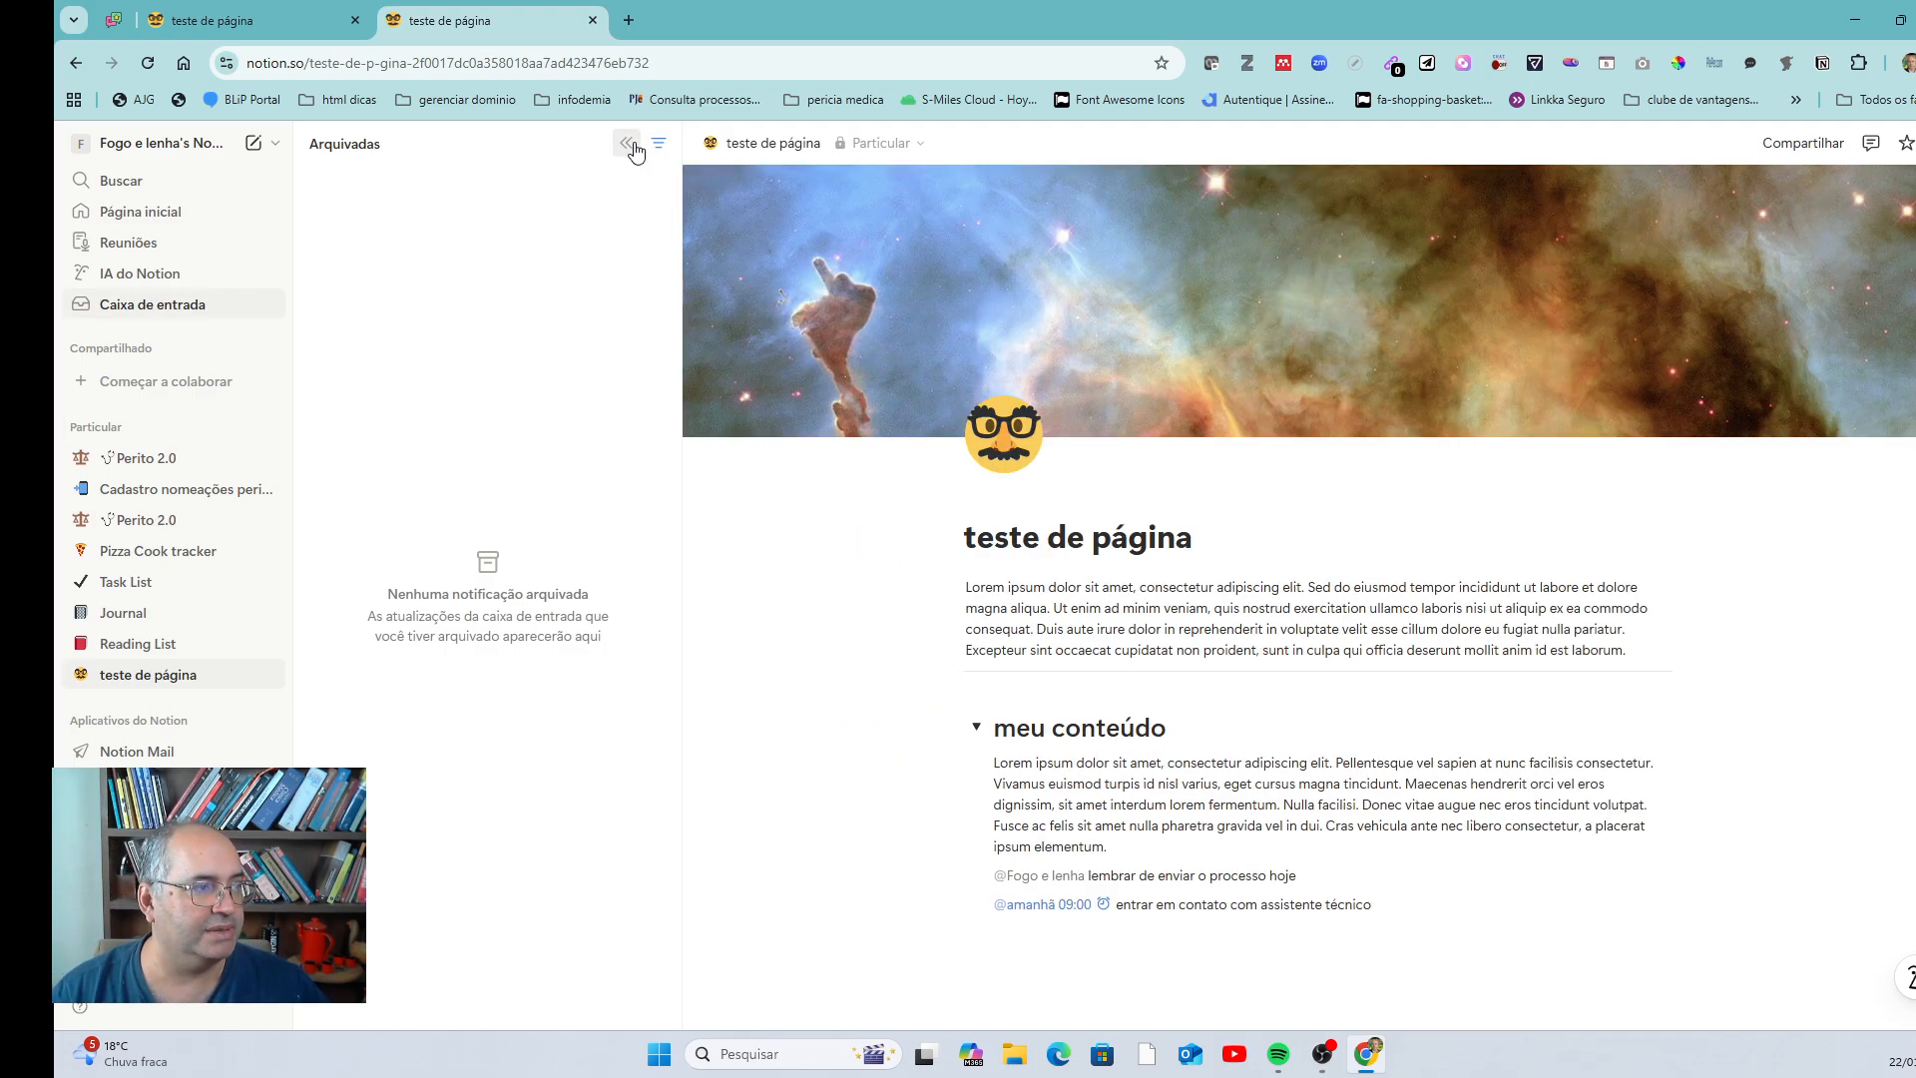
{"action": "left_click", "coordinate": [633, 146]}
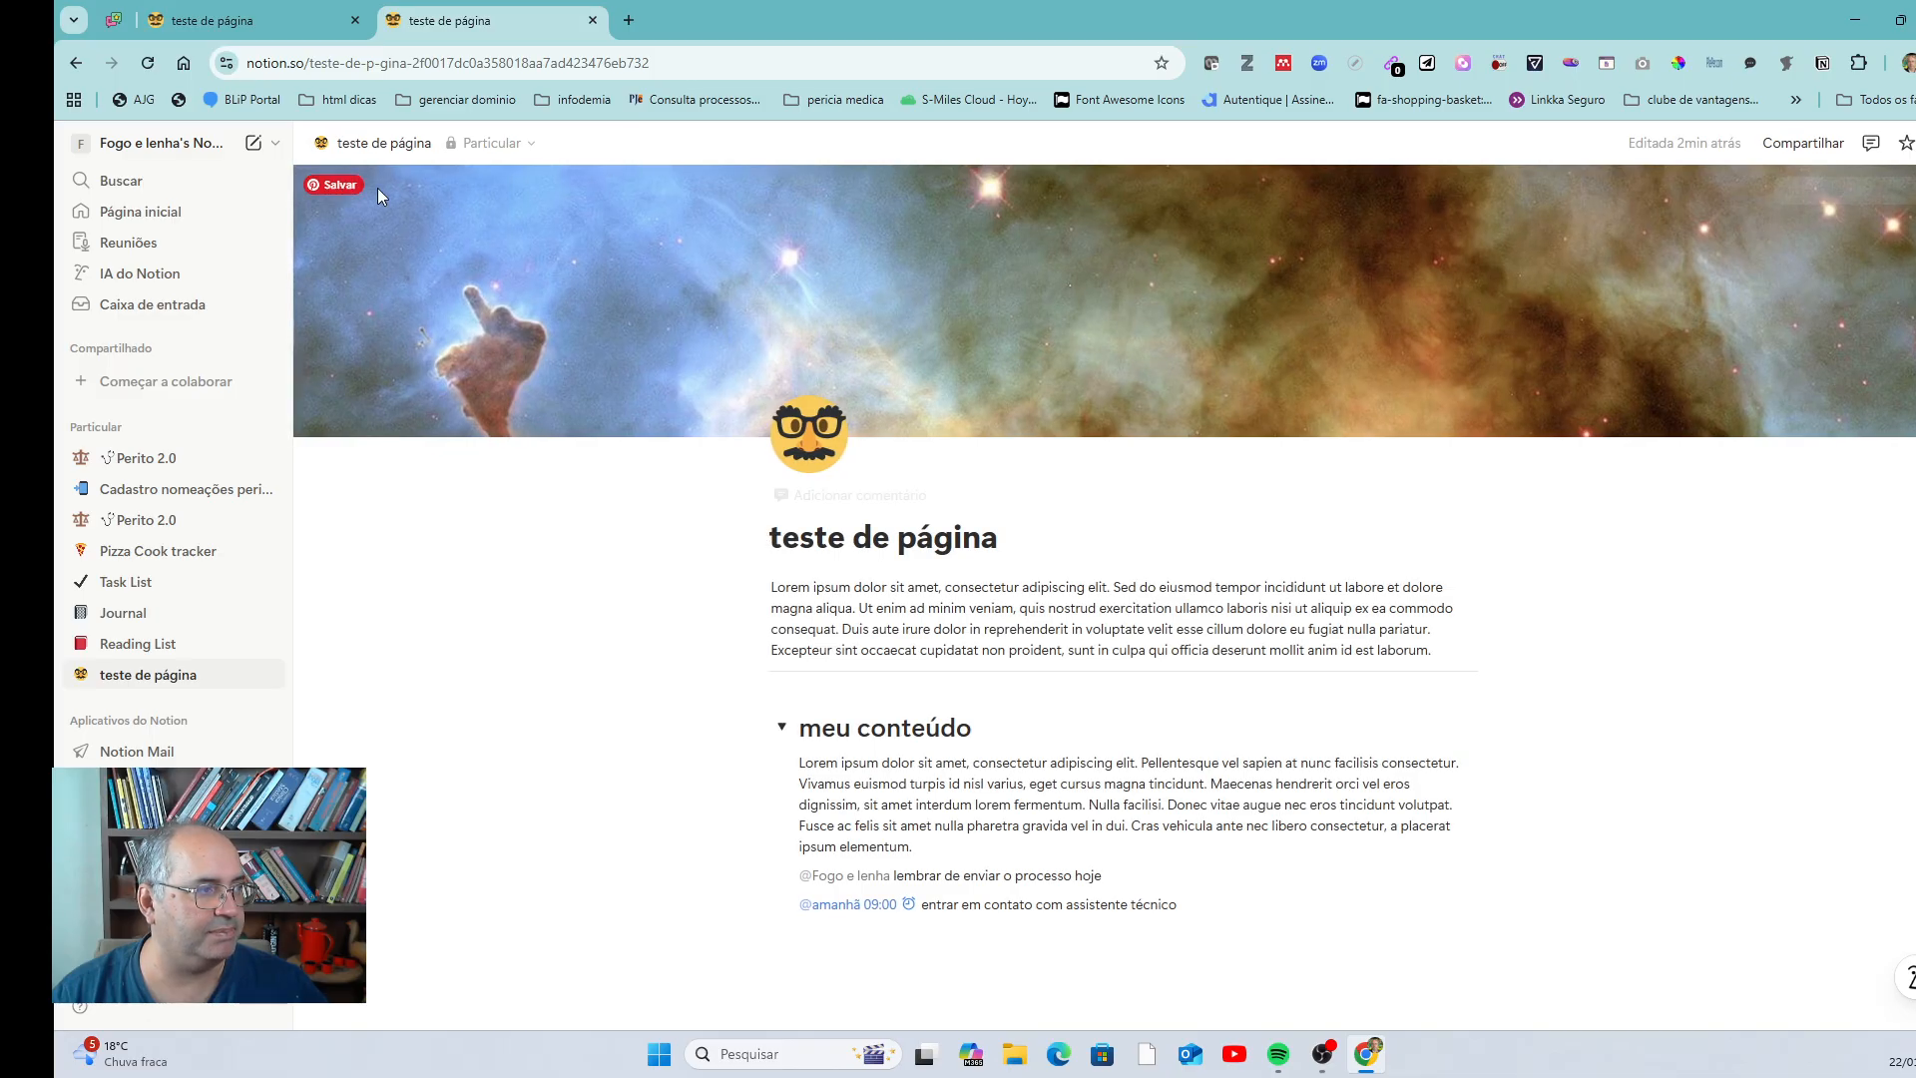
- Reopen the inbox, set its notification filter to Lidas e não lidas, and close the inbox
{"action": "left_click", "coordinate": [200, 304]}
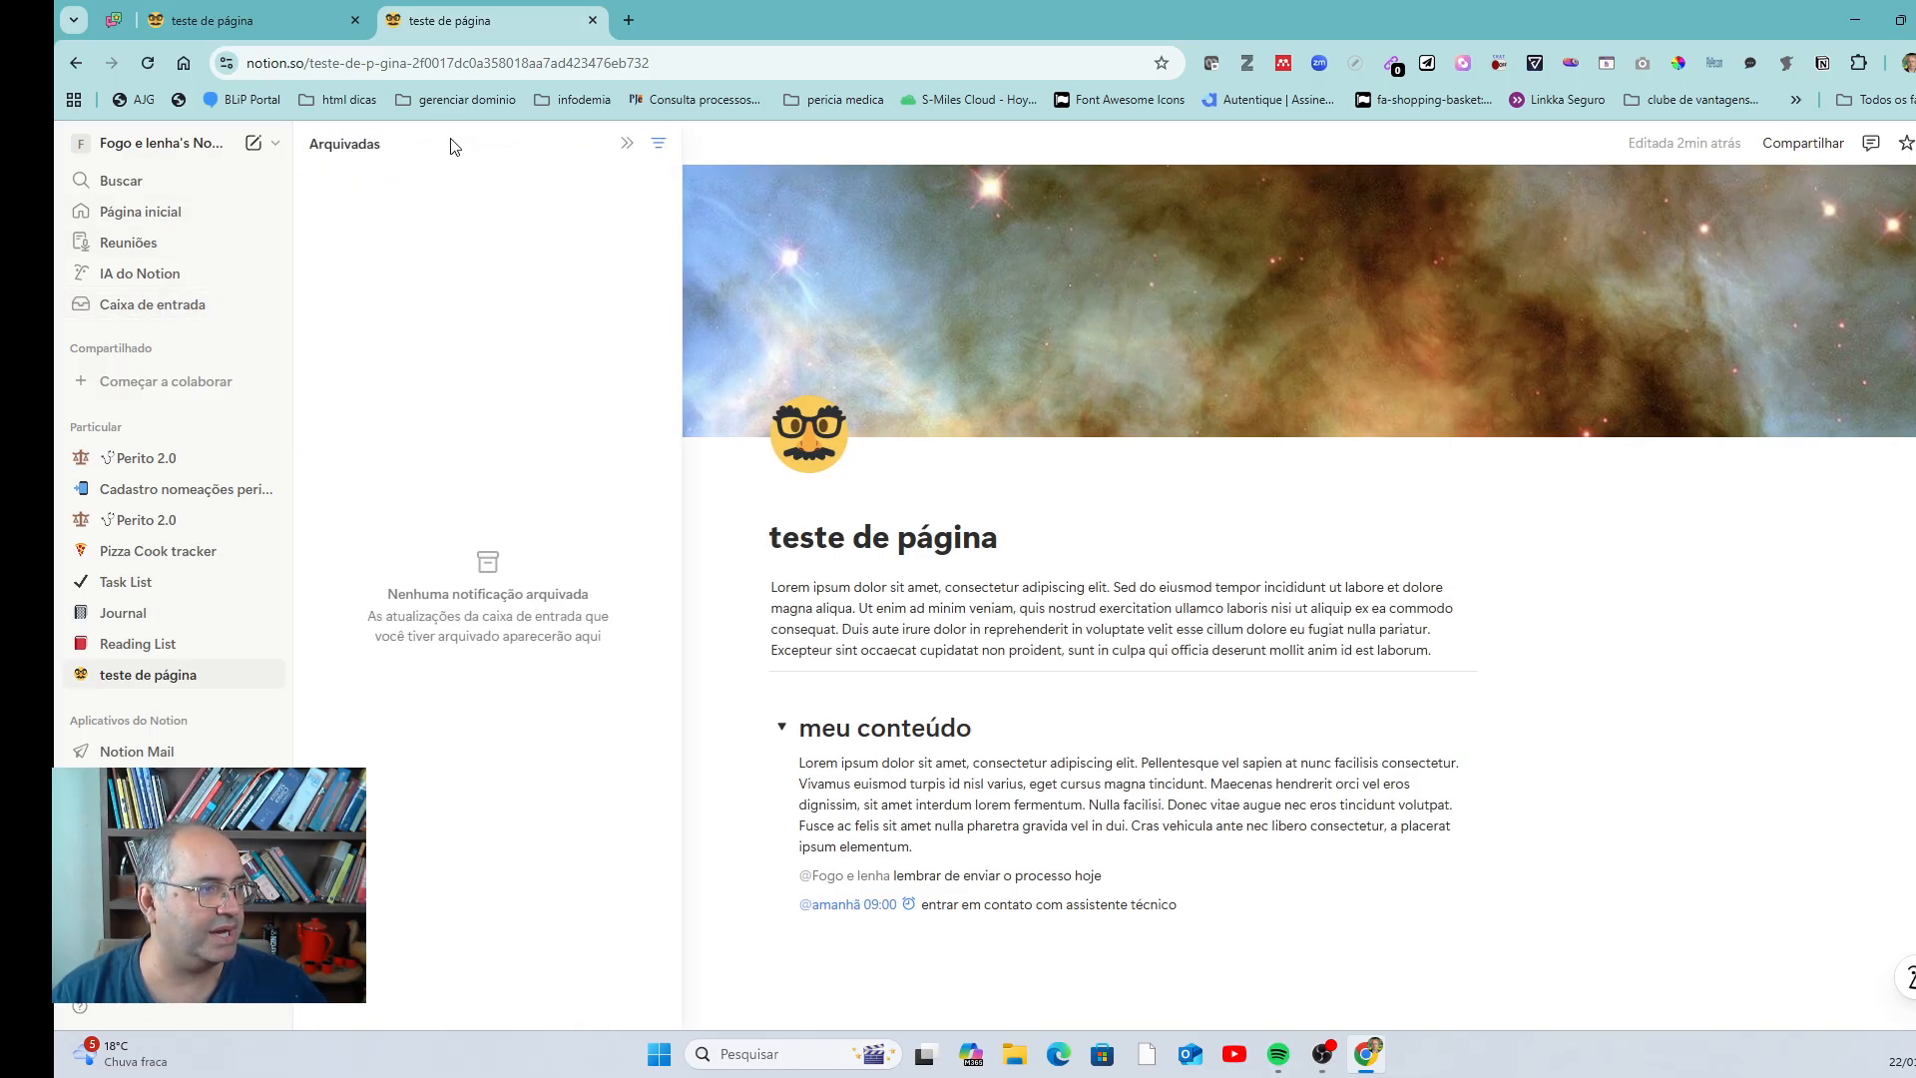
{"action": "left_click", "coordinate": [658, 142]}
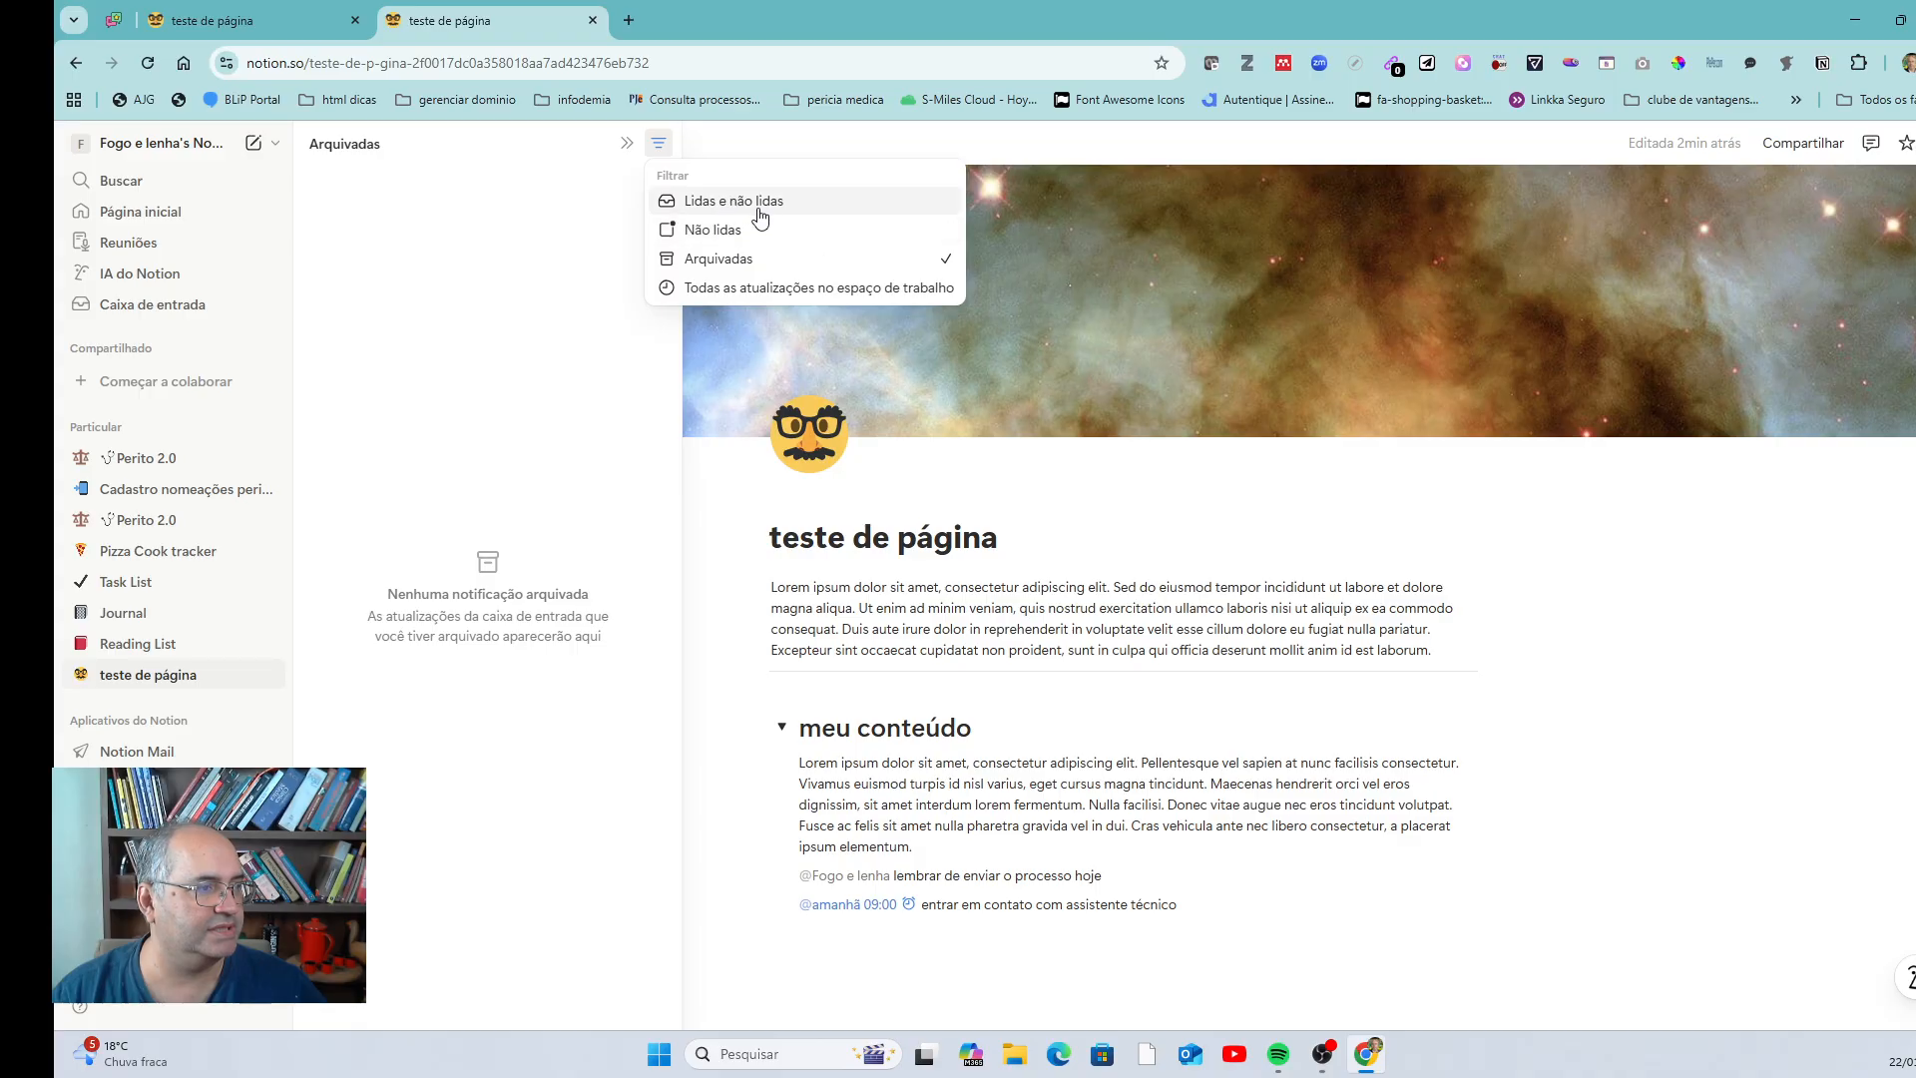
{"action": "left_click", "coordinate": [790, 207]}
{"action": "double_click", "coordinate": [501, 596]}
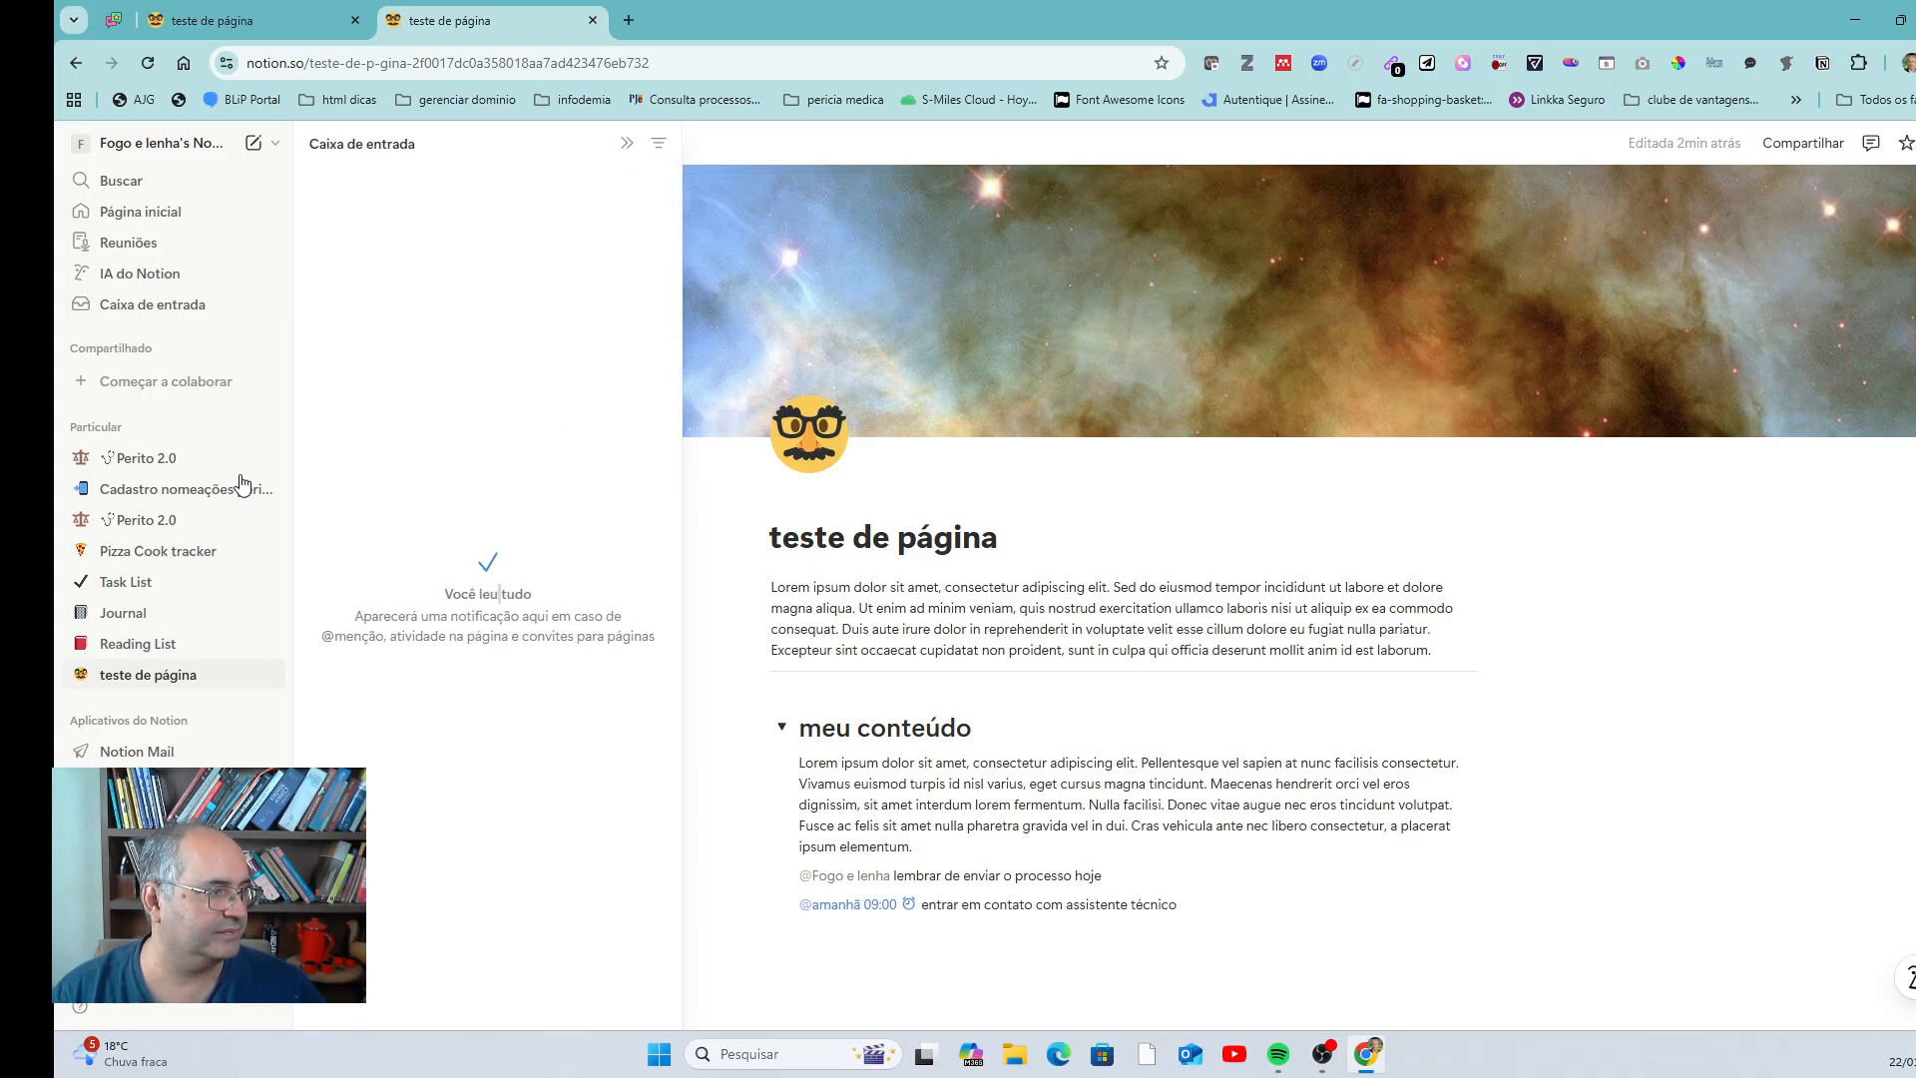
{"action": "left_click", "coordinate": [173, 318]}
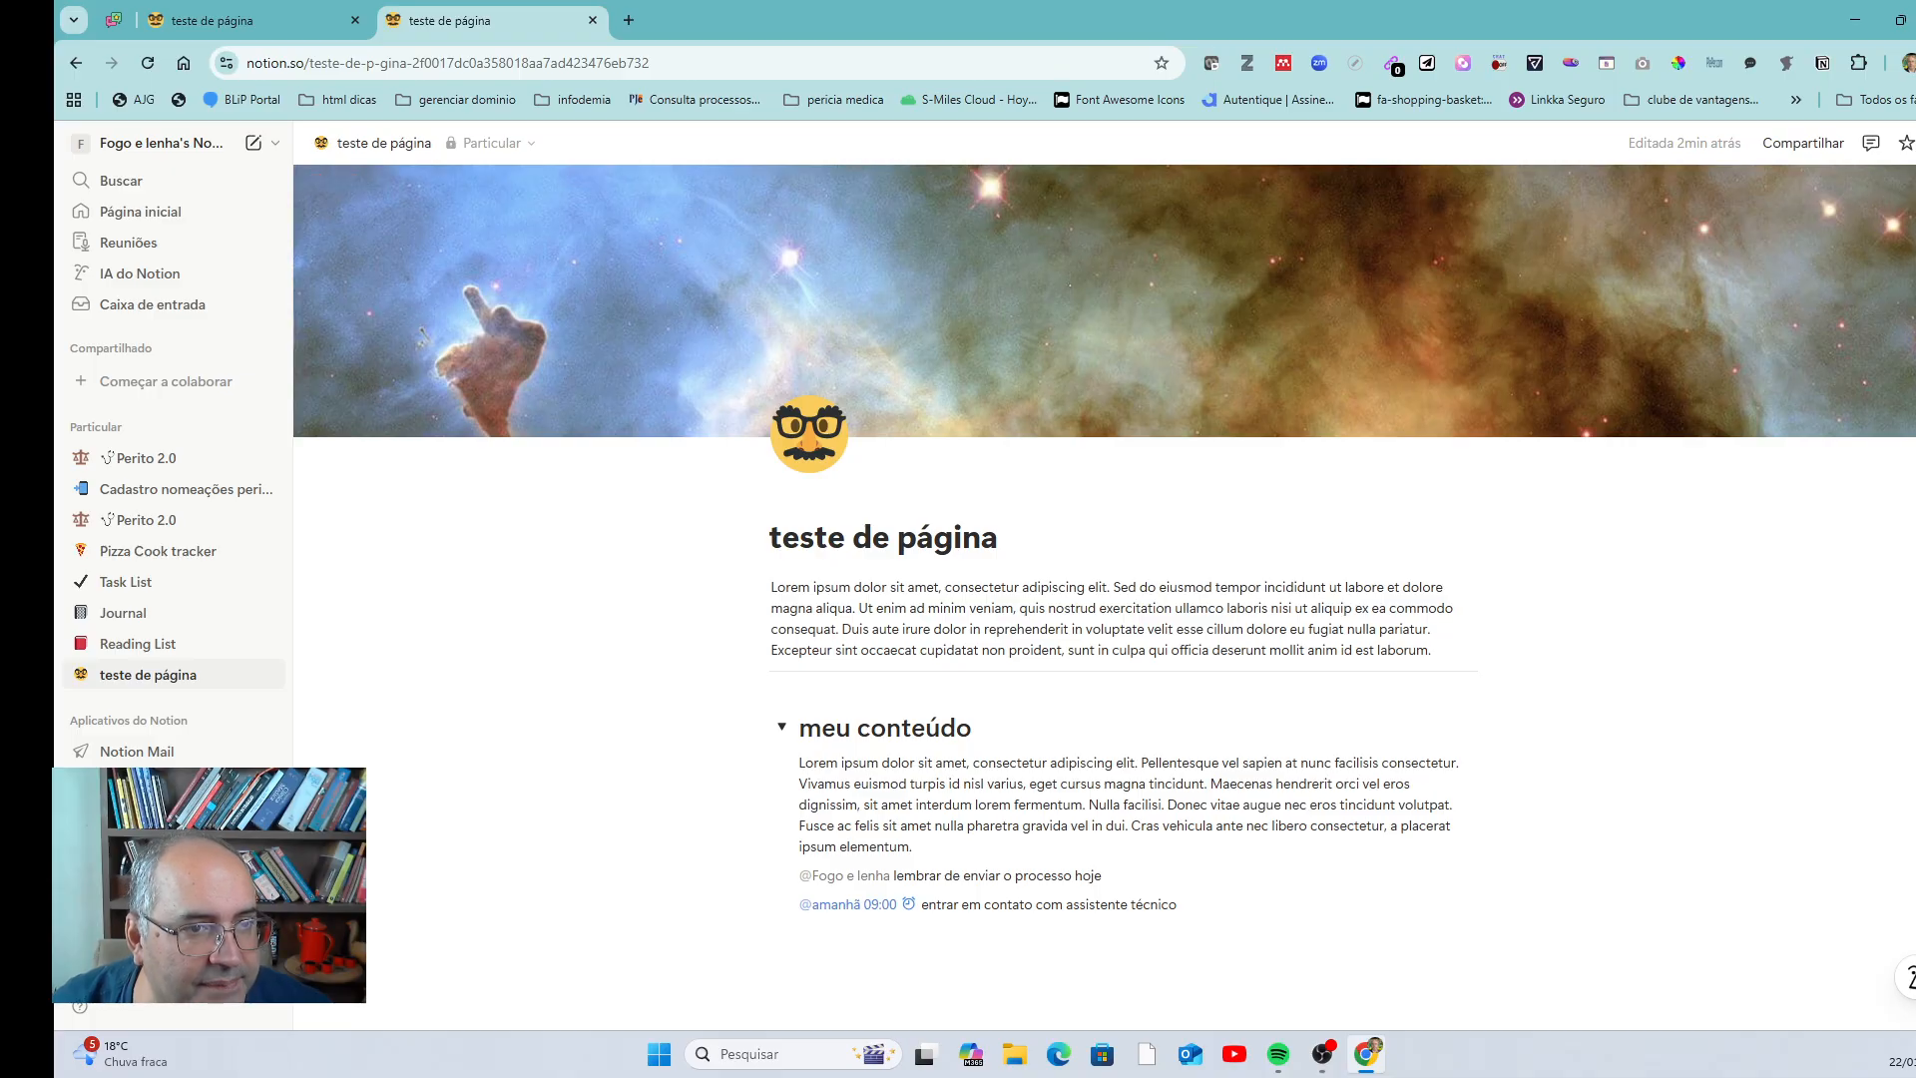
- Review the version history of "teste de página" and check the page's notification options
{"action": "left_click", "coordinate": [1915, 143]}
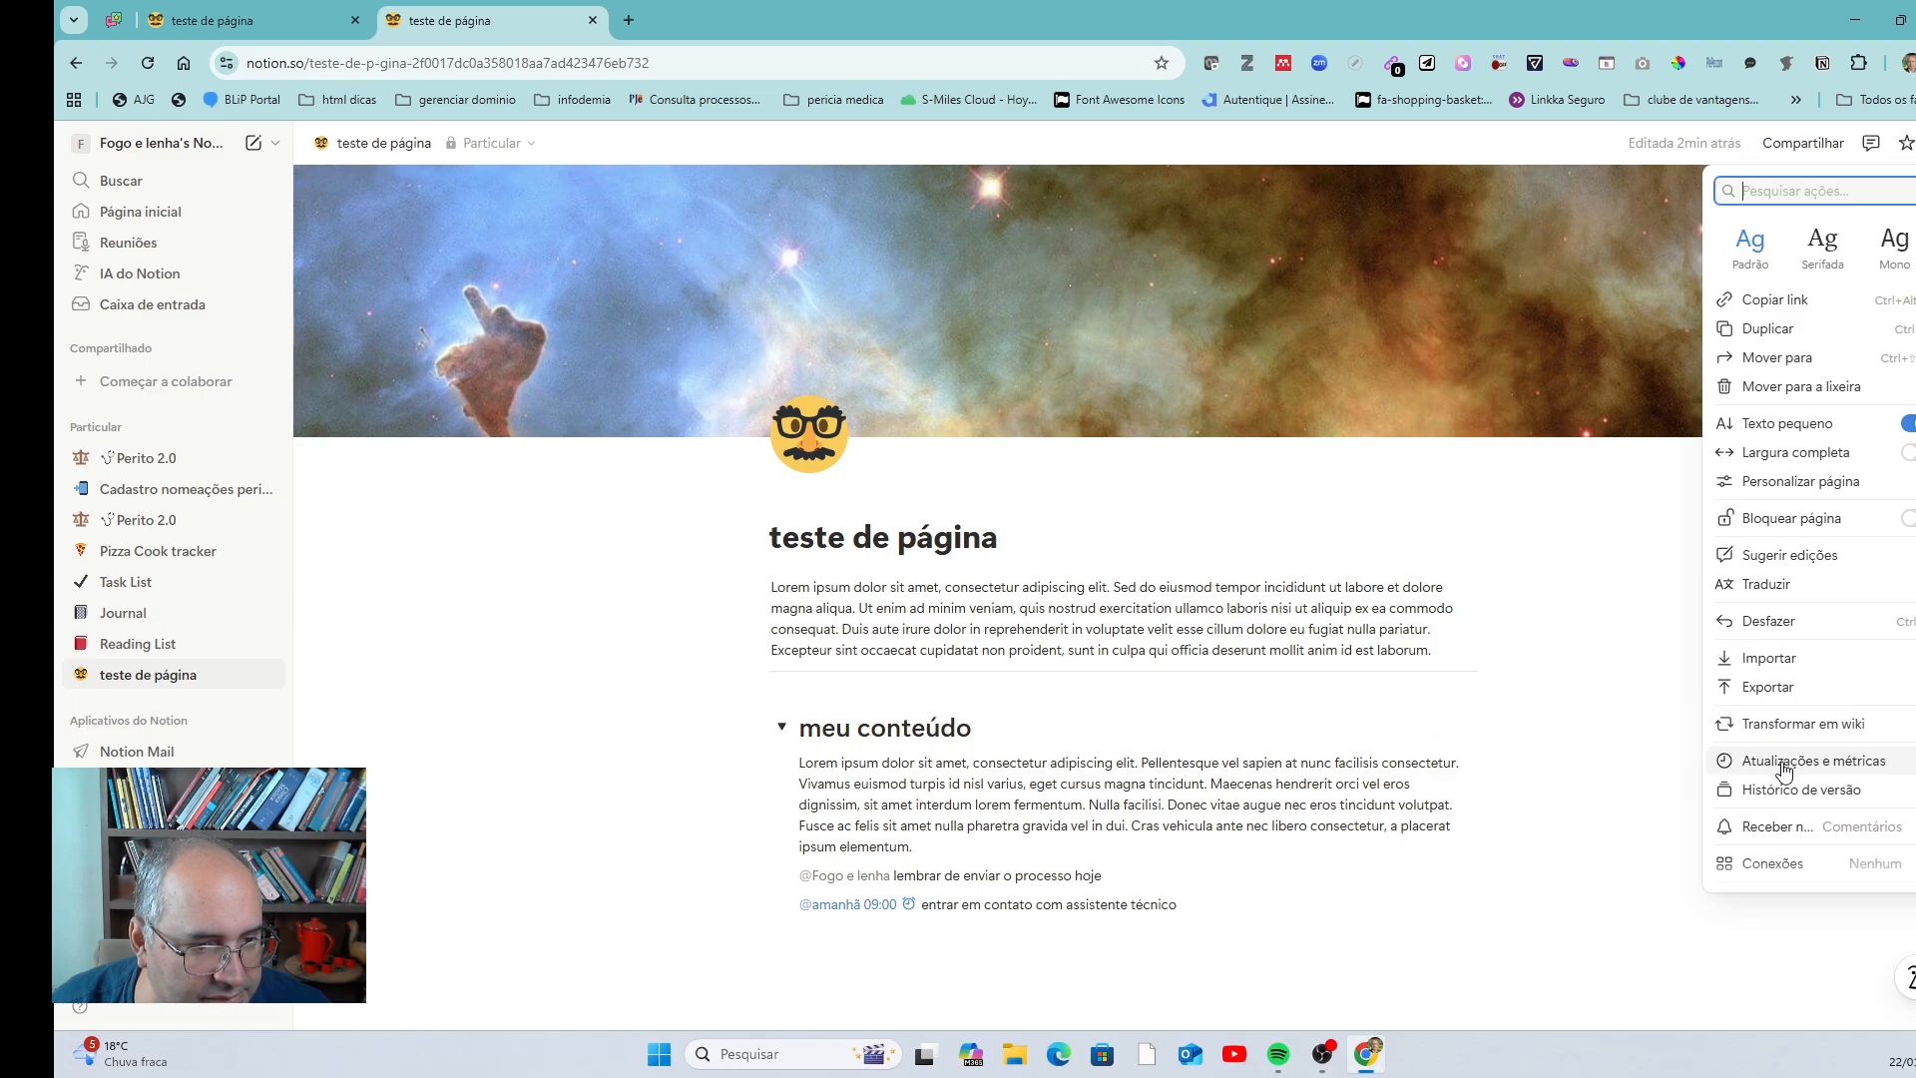
{"action": "left_click", "coordinate": [1783, 798]}
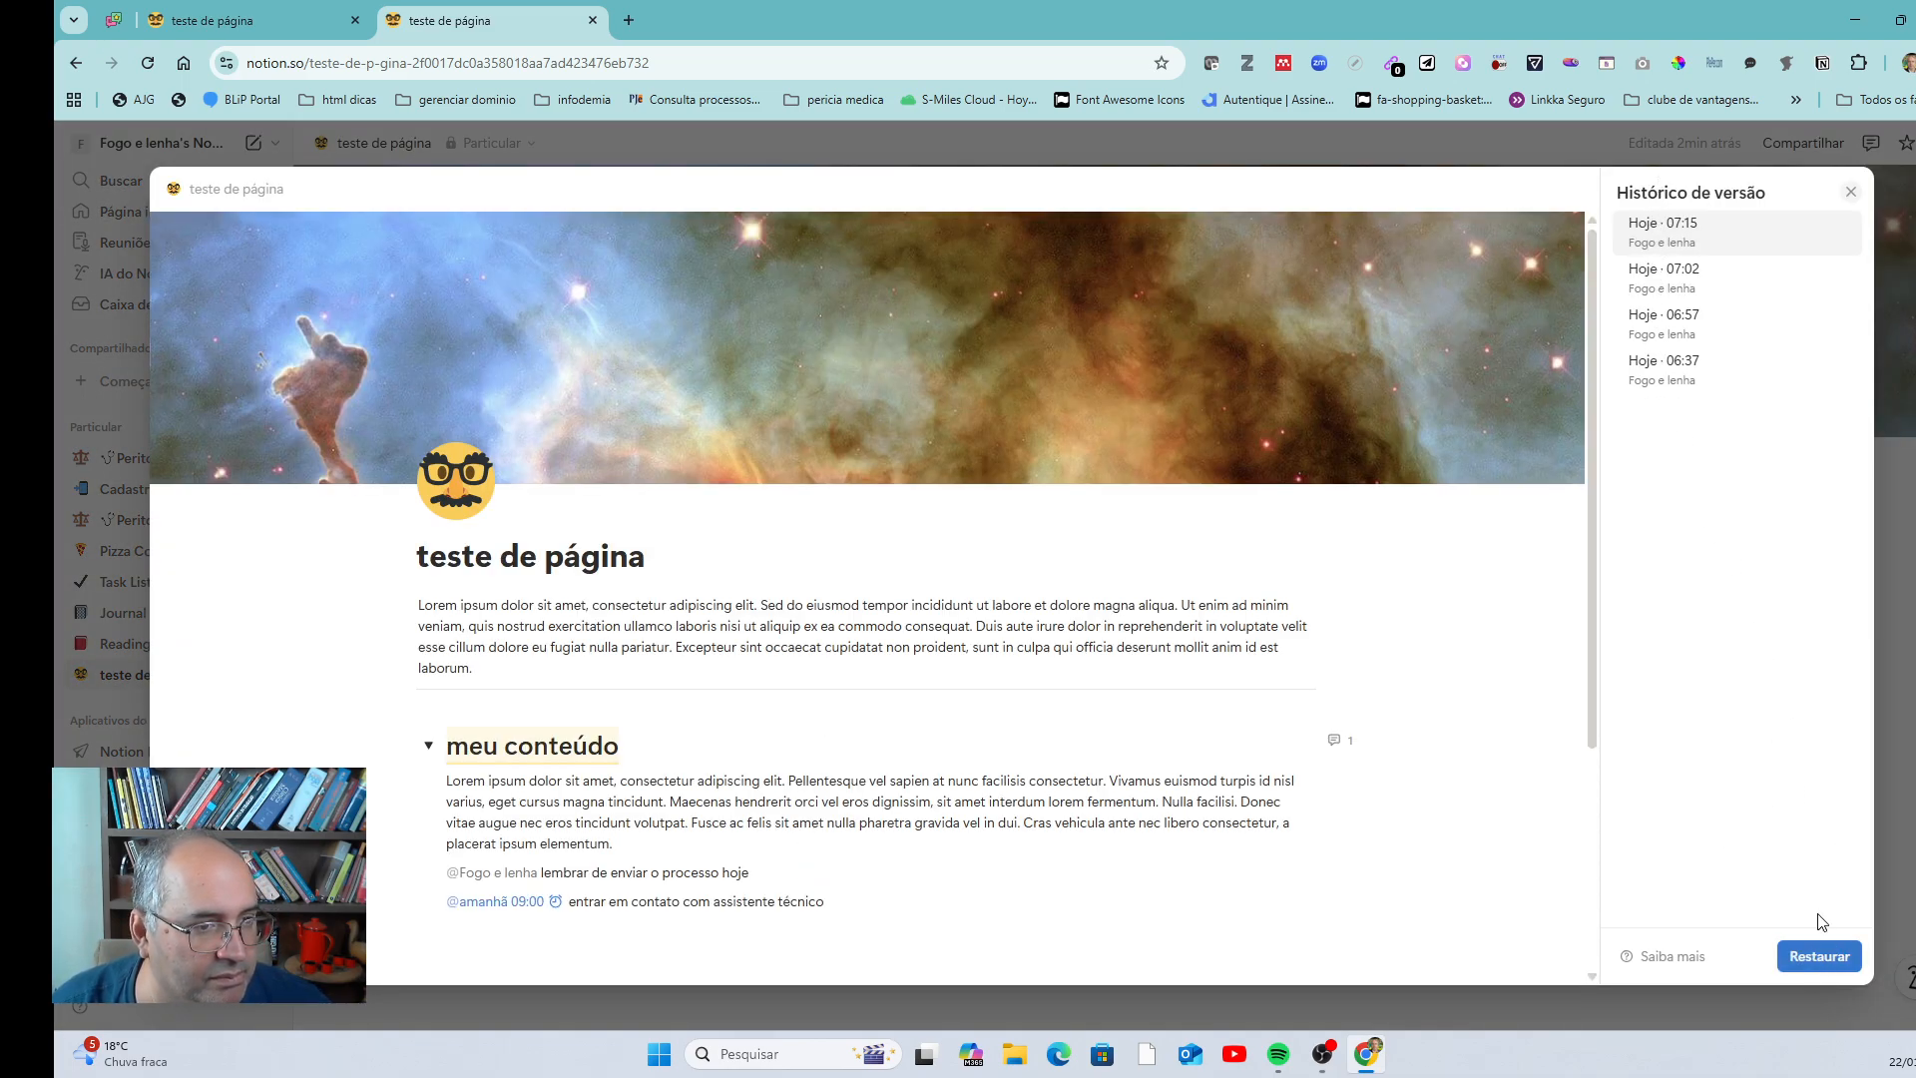
{"action": "left_click", "coordinate": [1850, 192]}
{"action": "left_click", "coordinate": [1904, 143]}
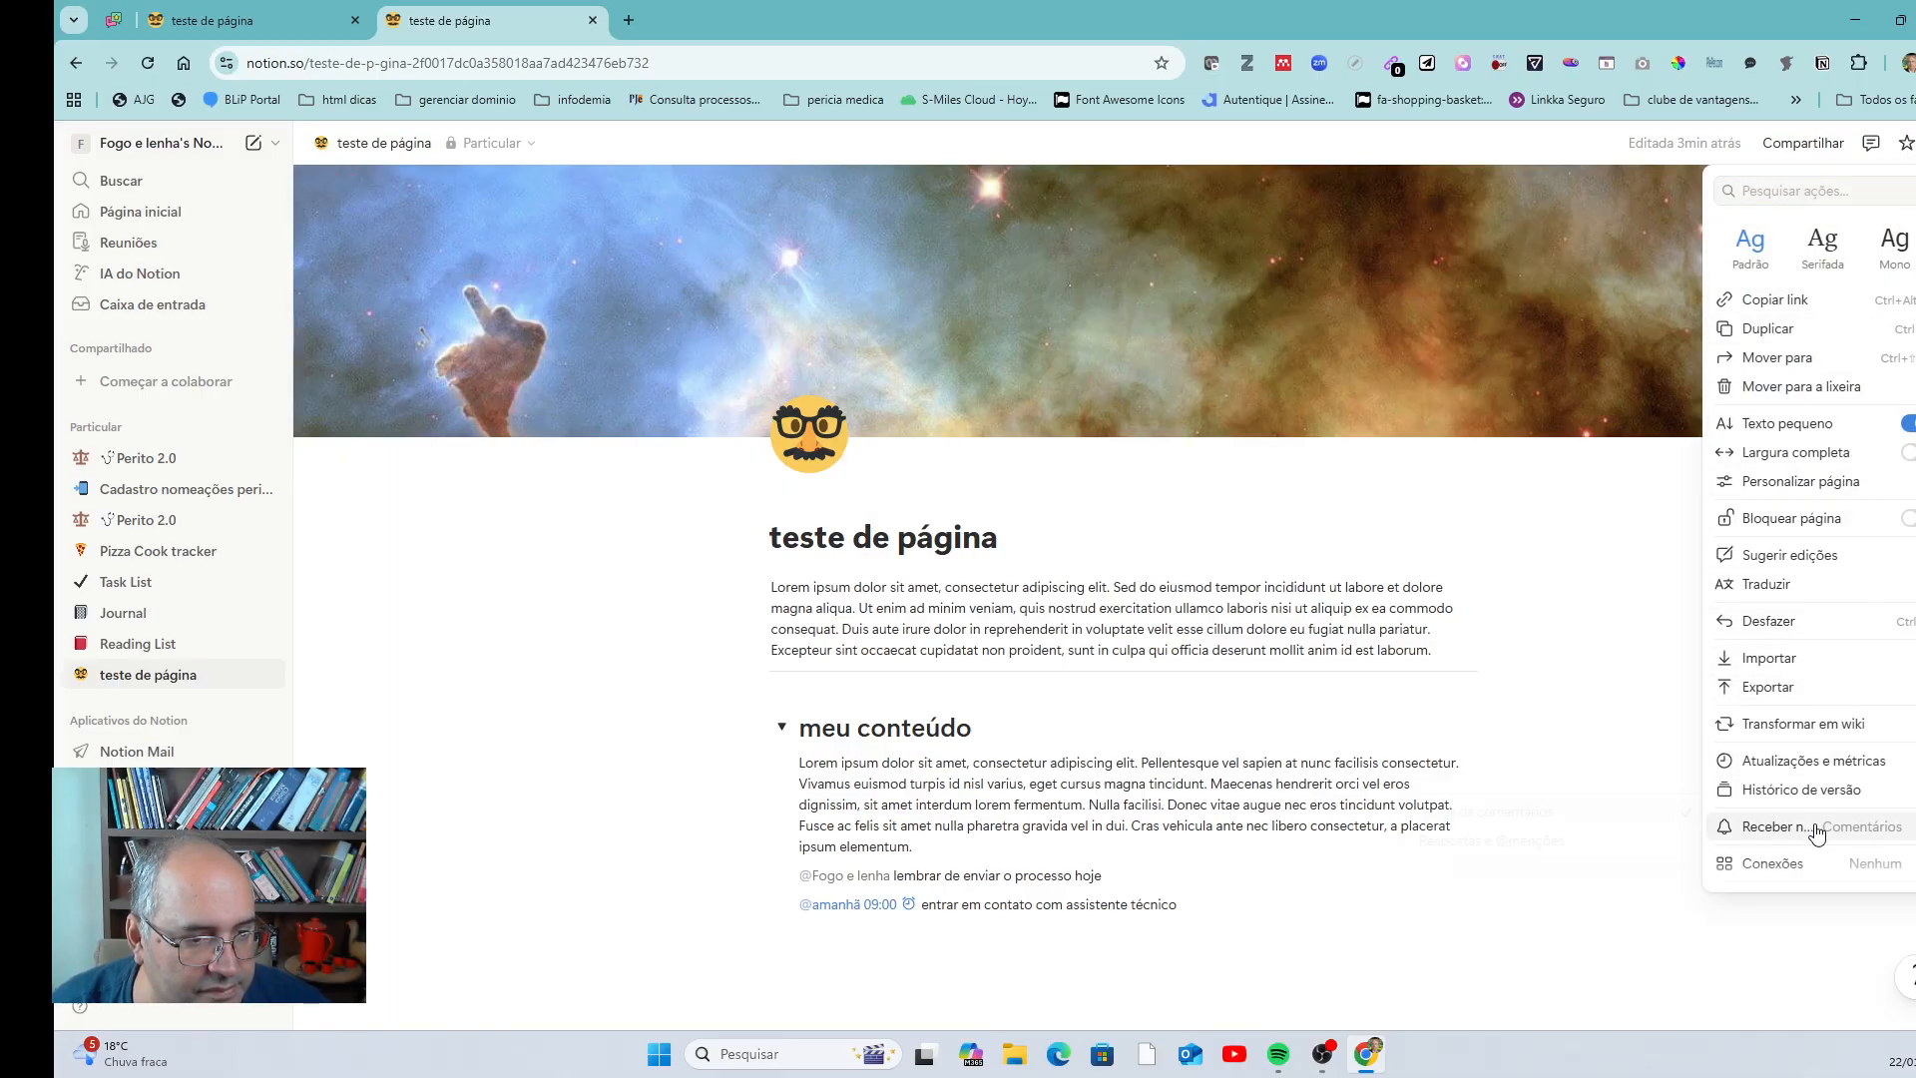
{"action": "mouse_move", "coordinate": [1789, 834]}
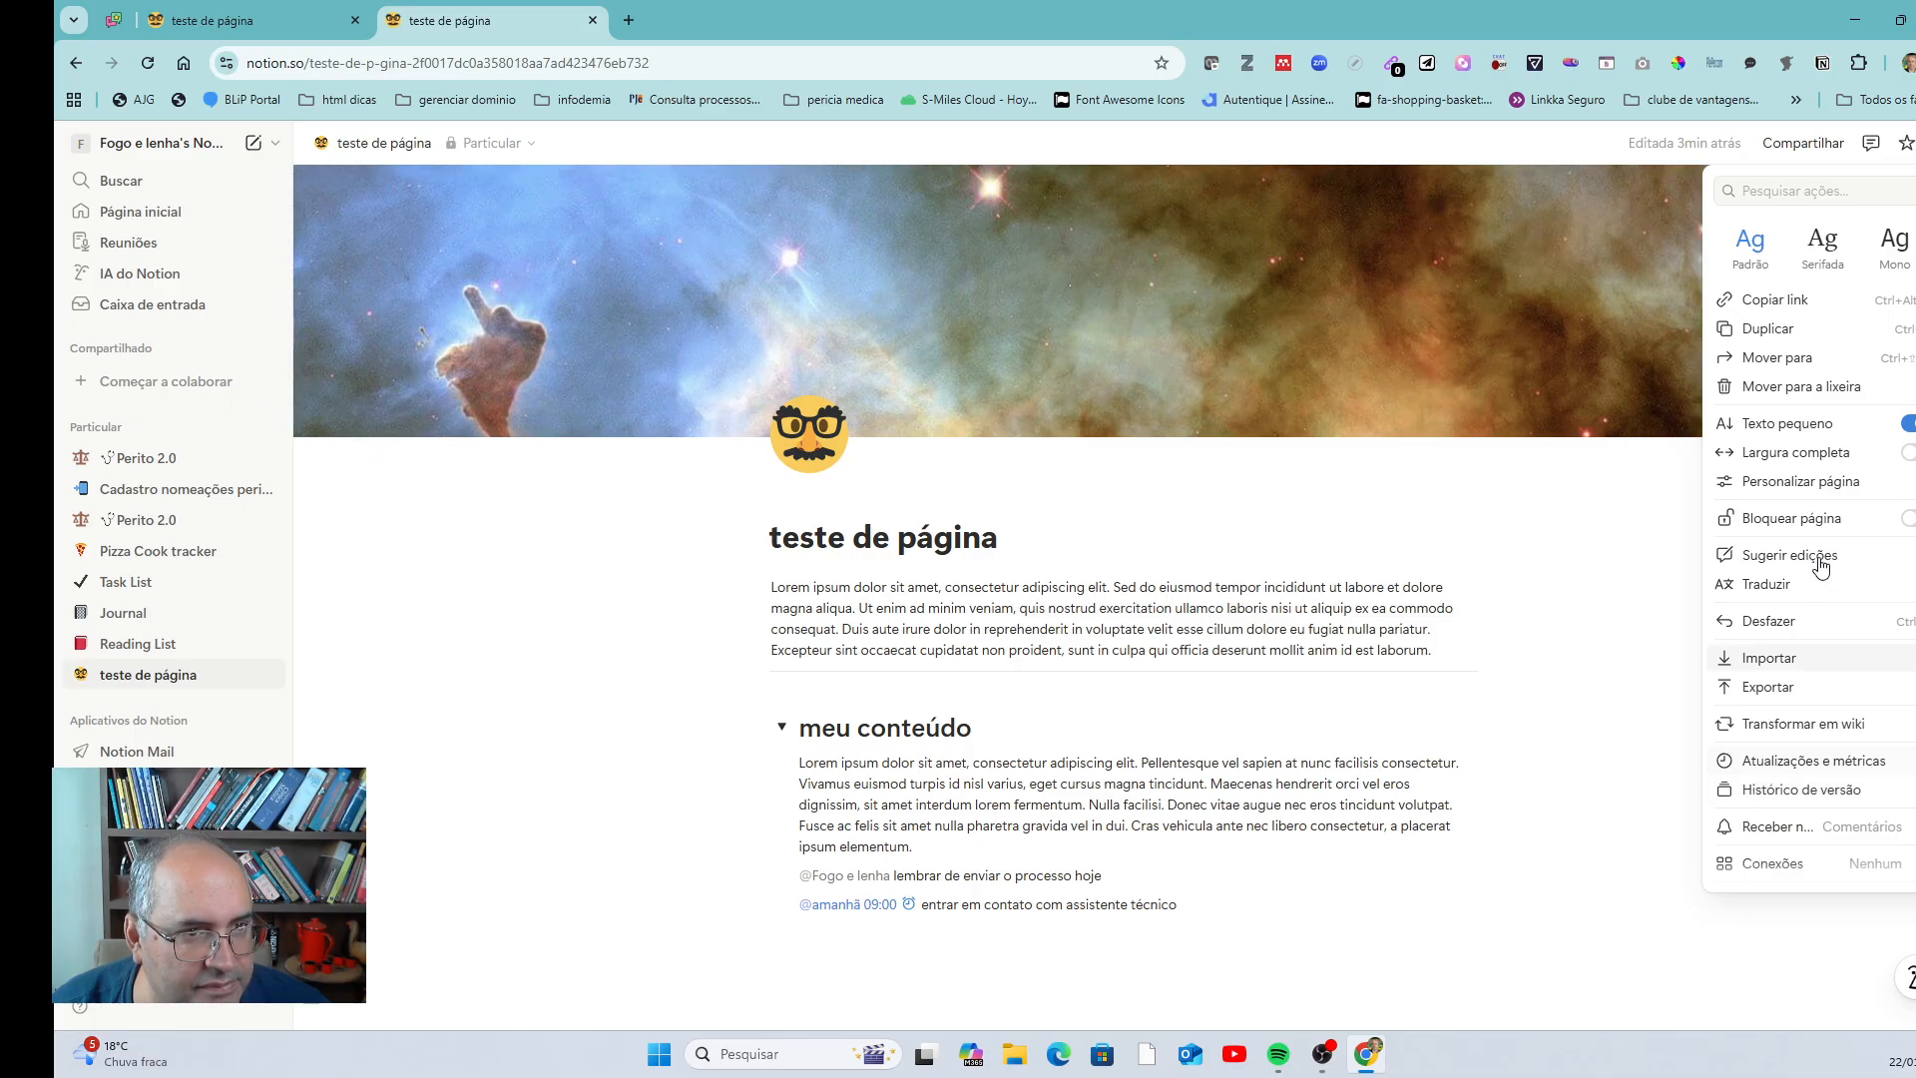
{"action": "left_click", "coordinate": [1582, 150]}
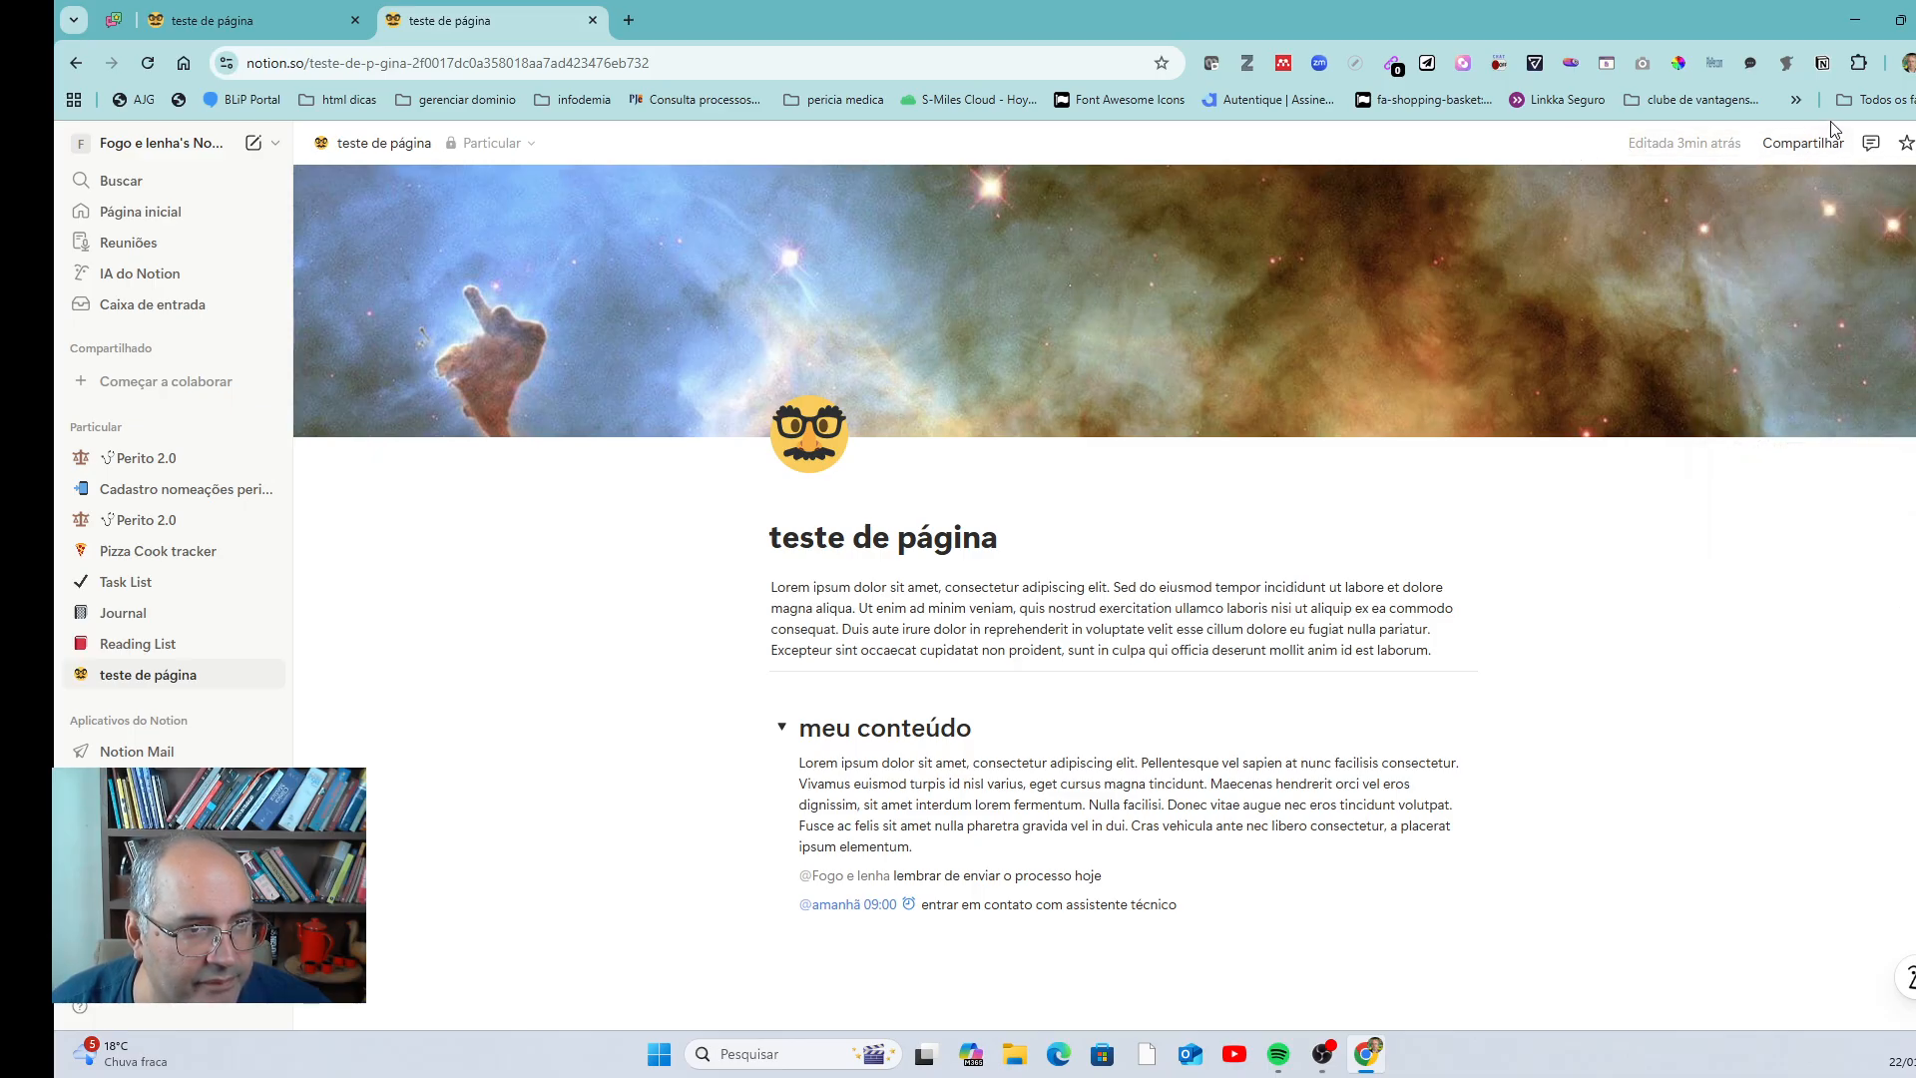
- View all discussions of the page, including the resolved comment on "meu conteúdo", and close the discussion list
{"action": "left_click", "coordinate": [1871, 144]}
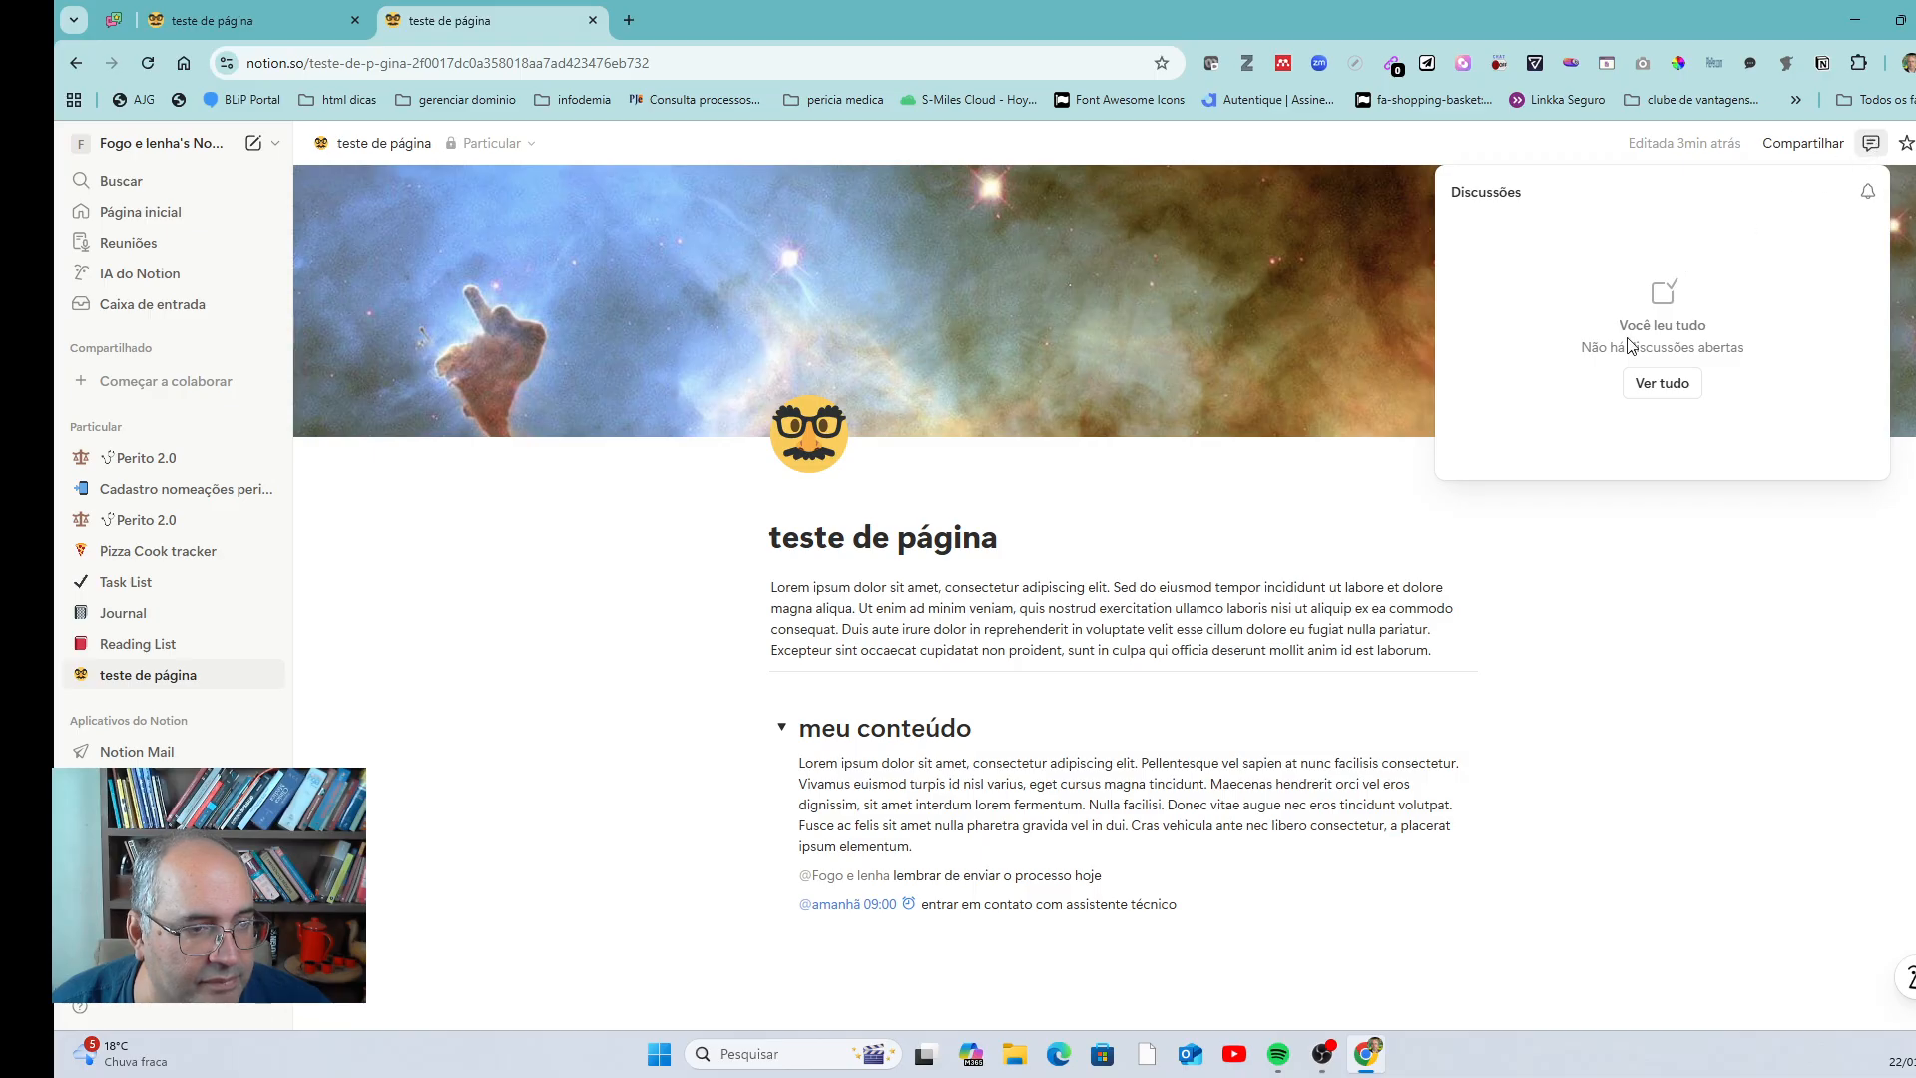
{"action": "left_click", "coordinate": [1661, 383]}
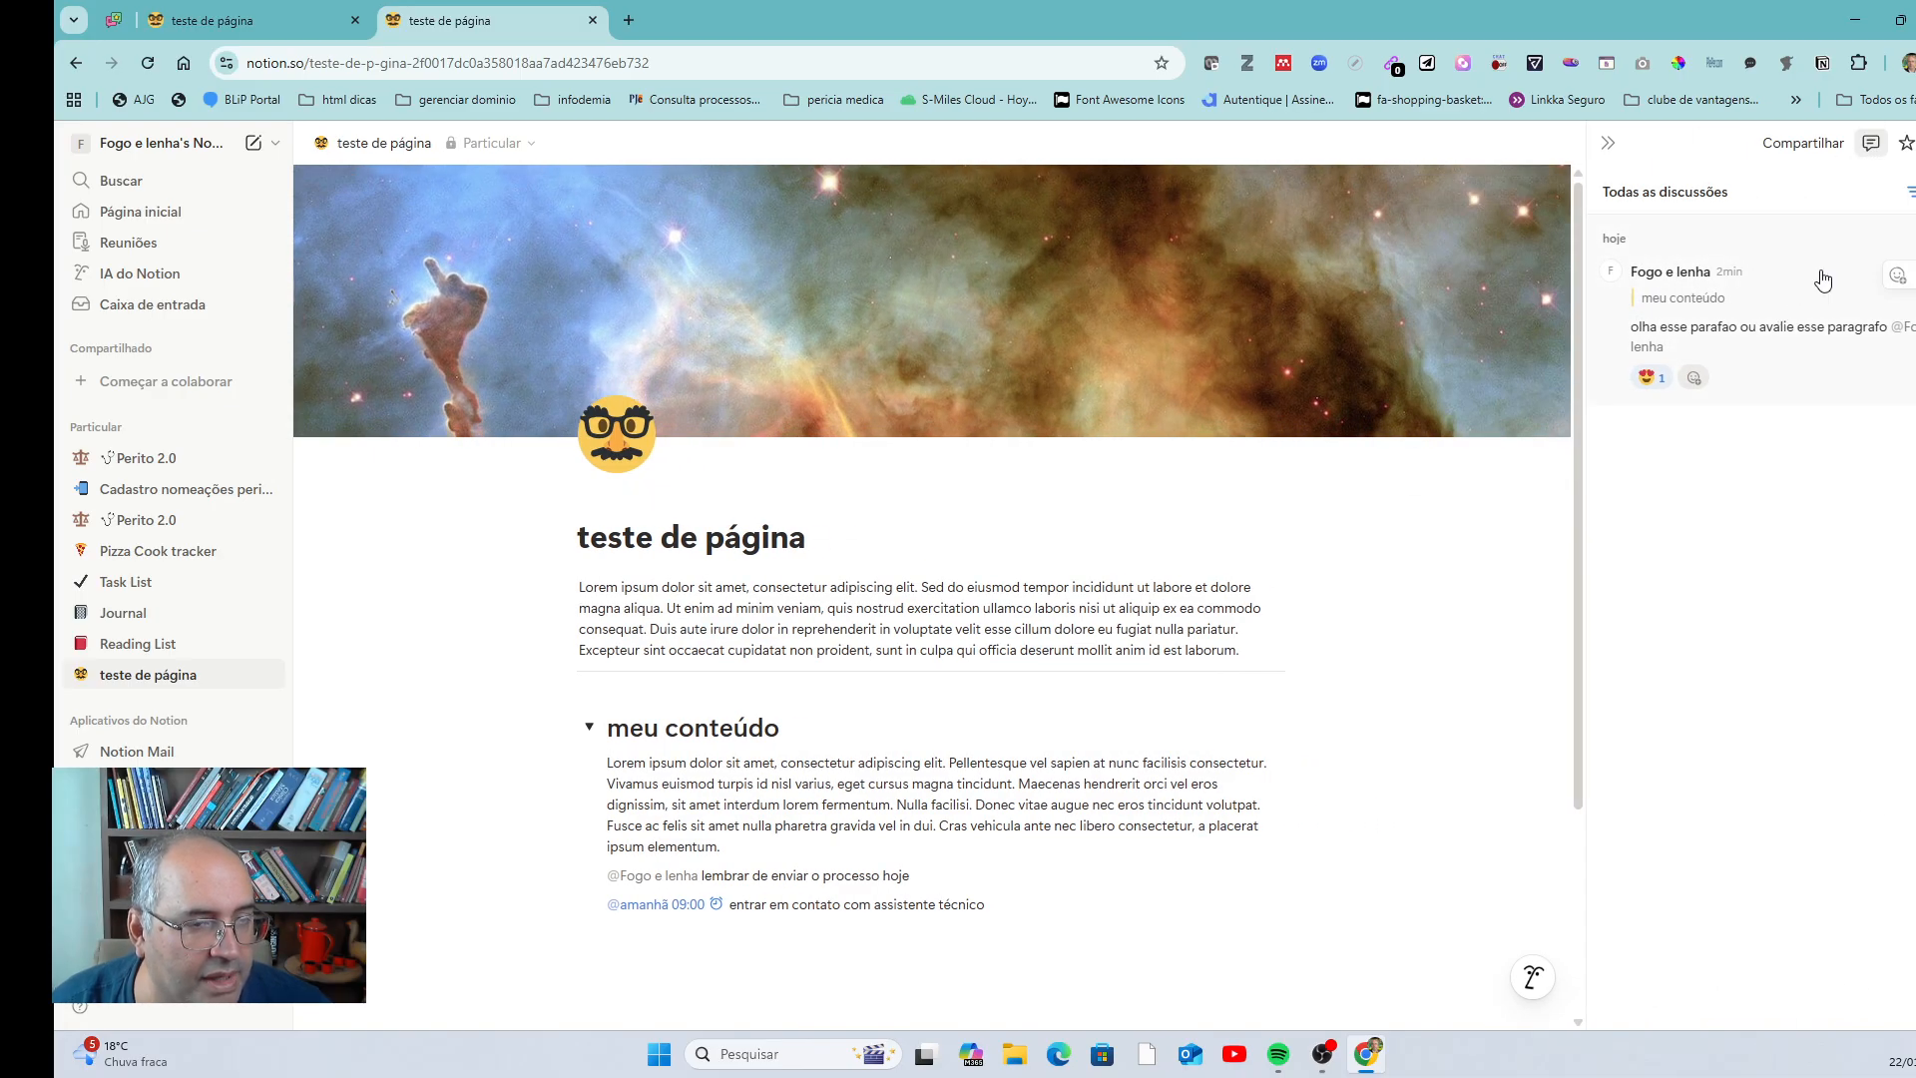
{"action": "left_click", "coordinate": [1871, 143]}
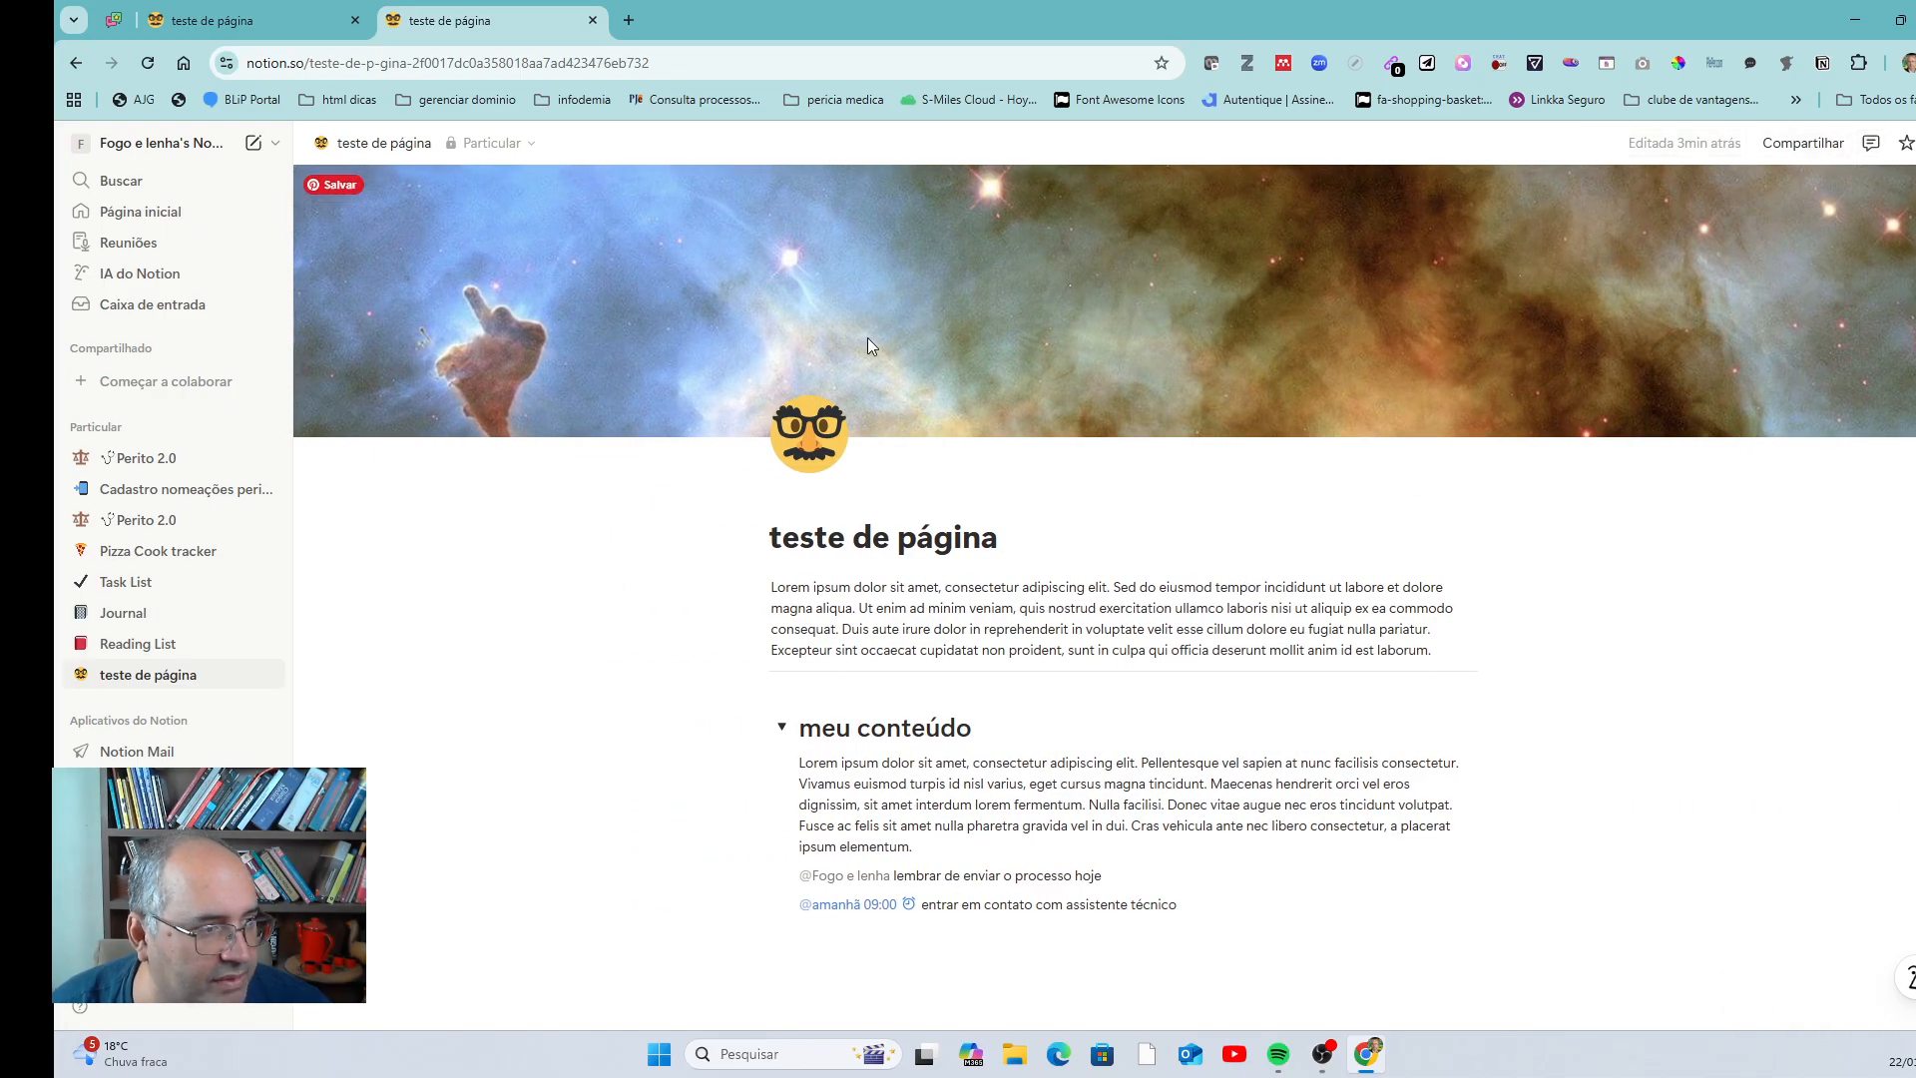
{"action": "left_click", "coordinate": [1862, 146]}
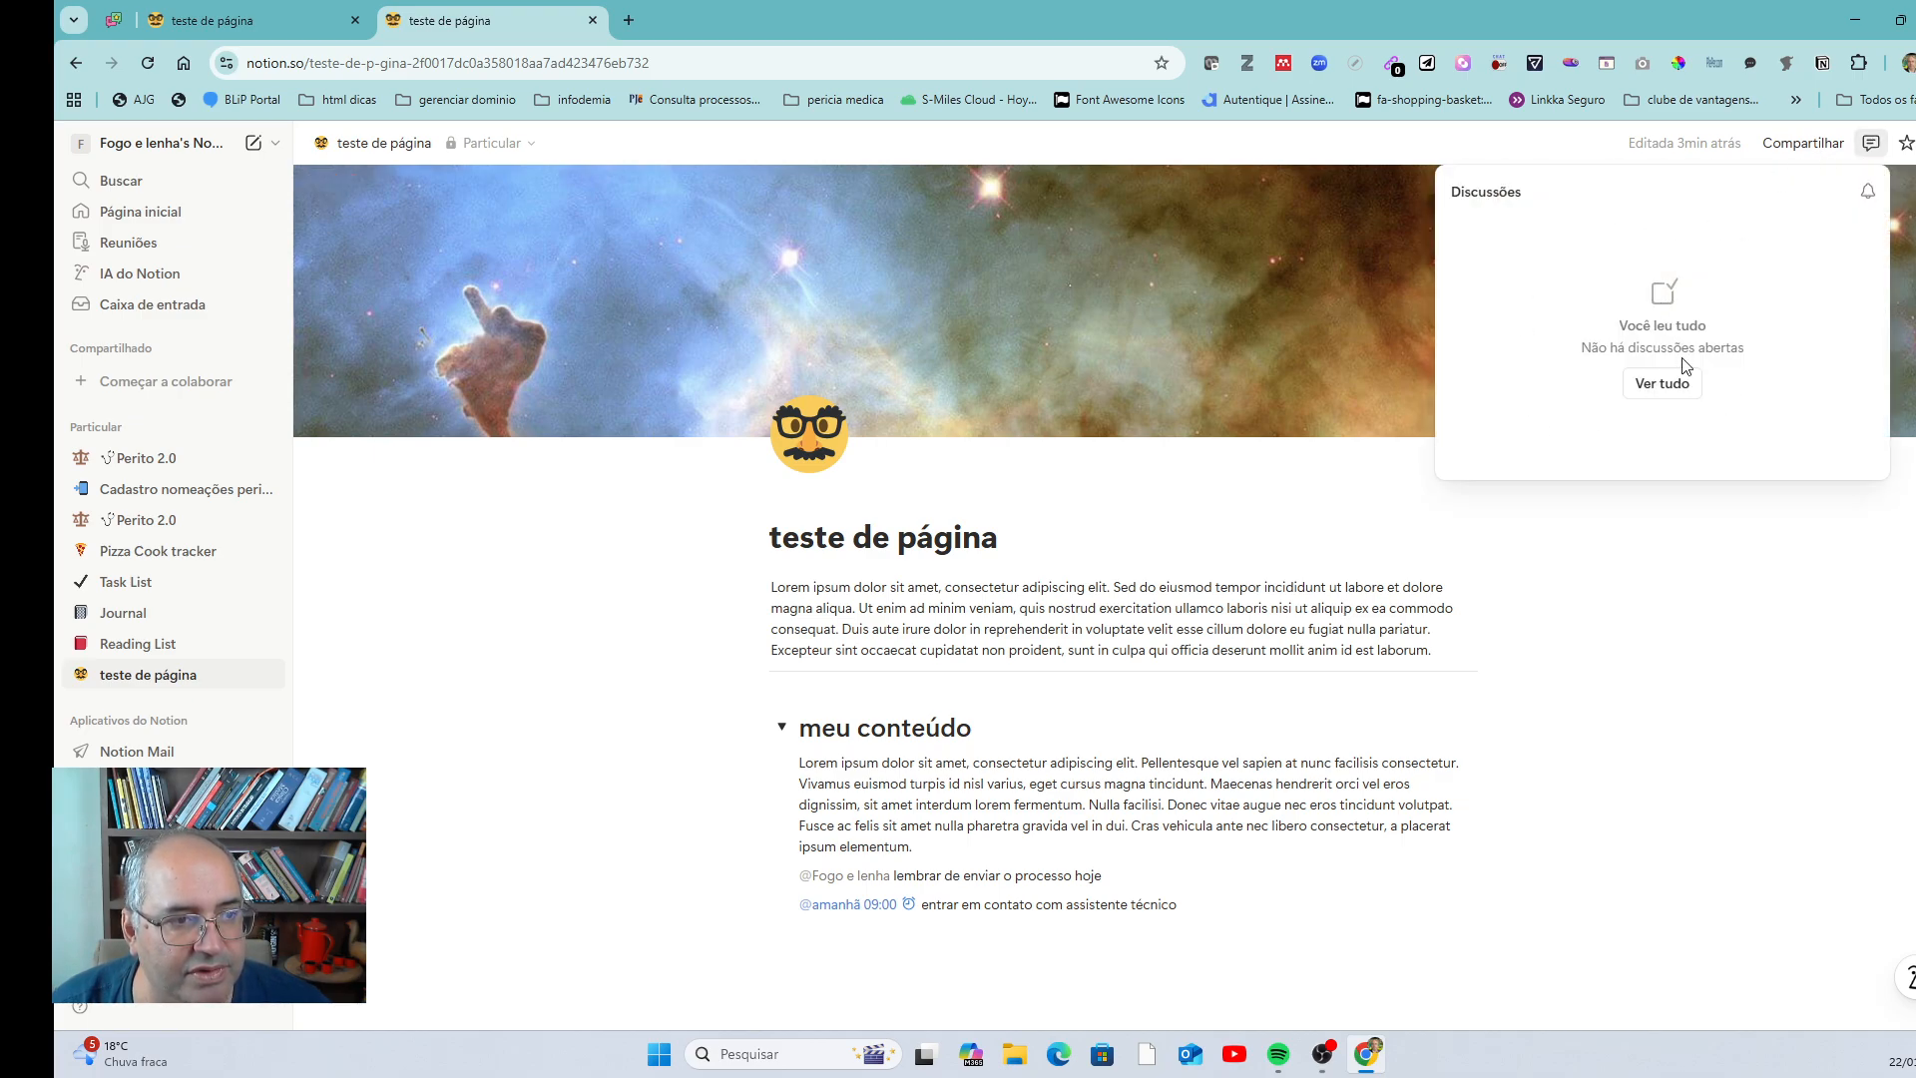
{"action": "left_click", "coordinate": [1667, 389]}
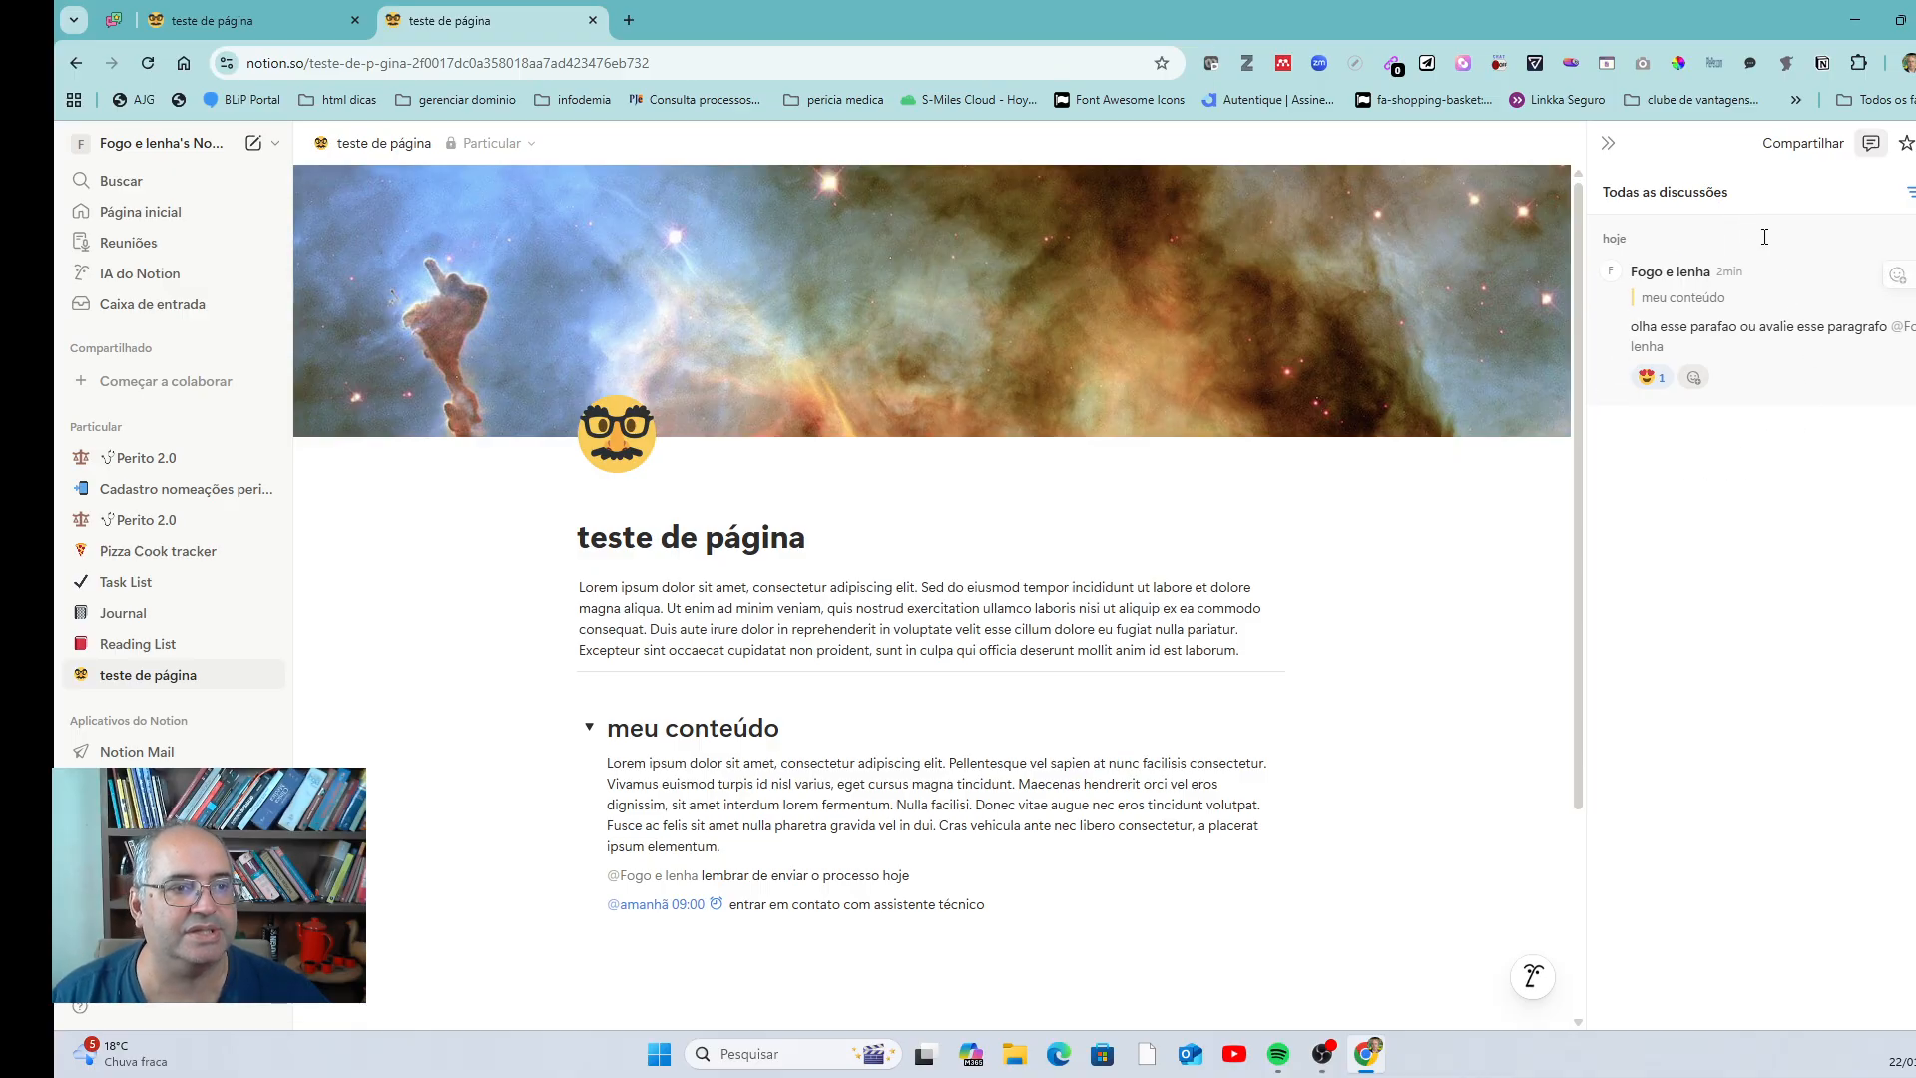
{"action": "left_click", "coordinate": [1609, 144]}
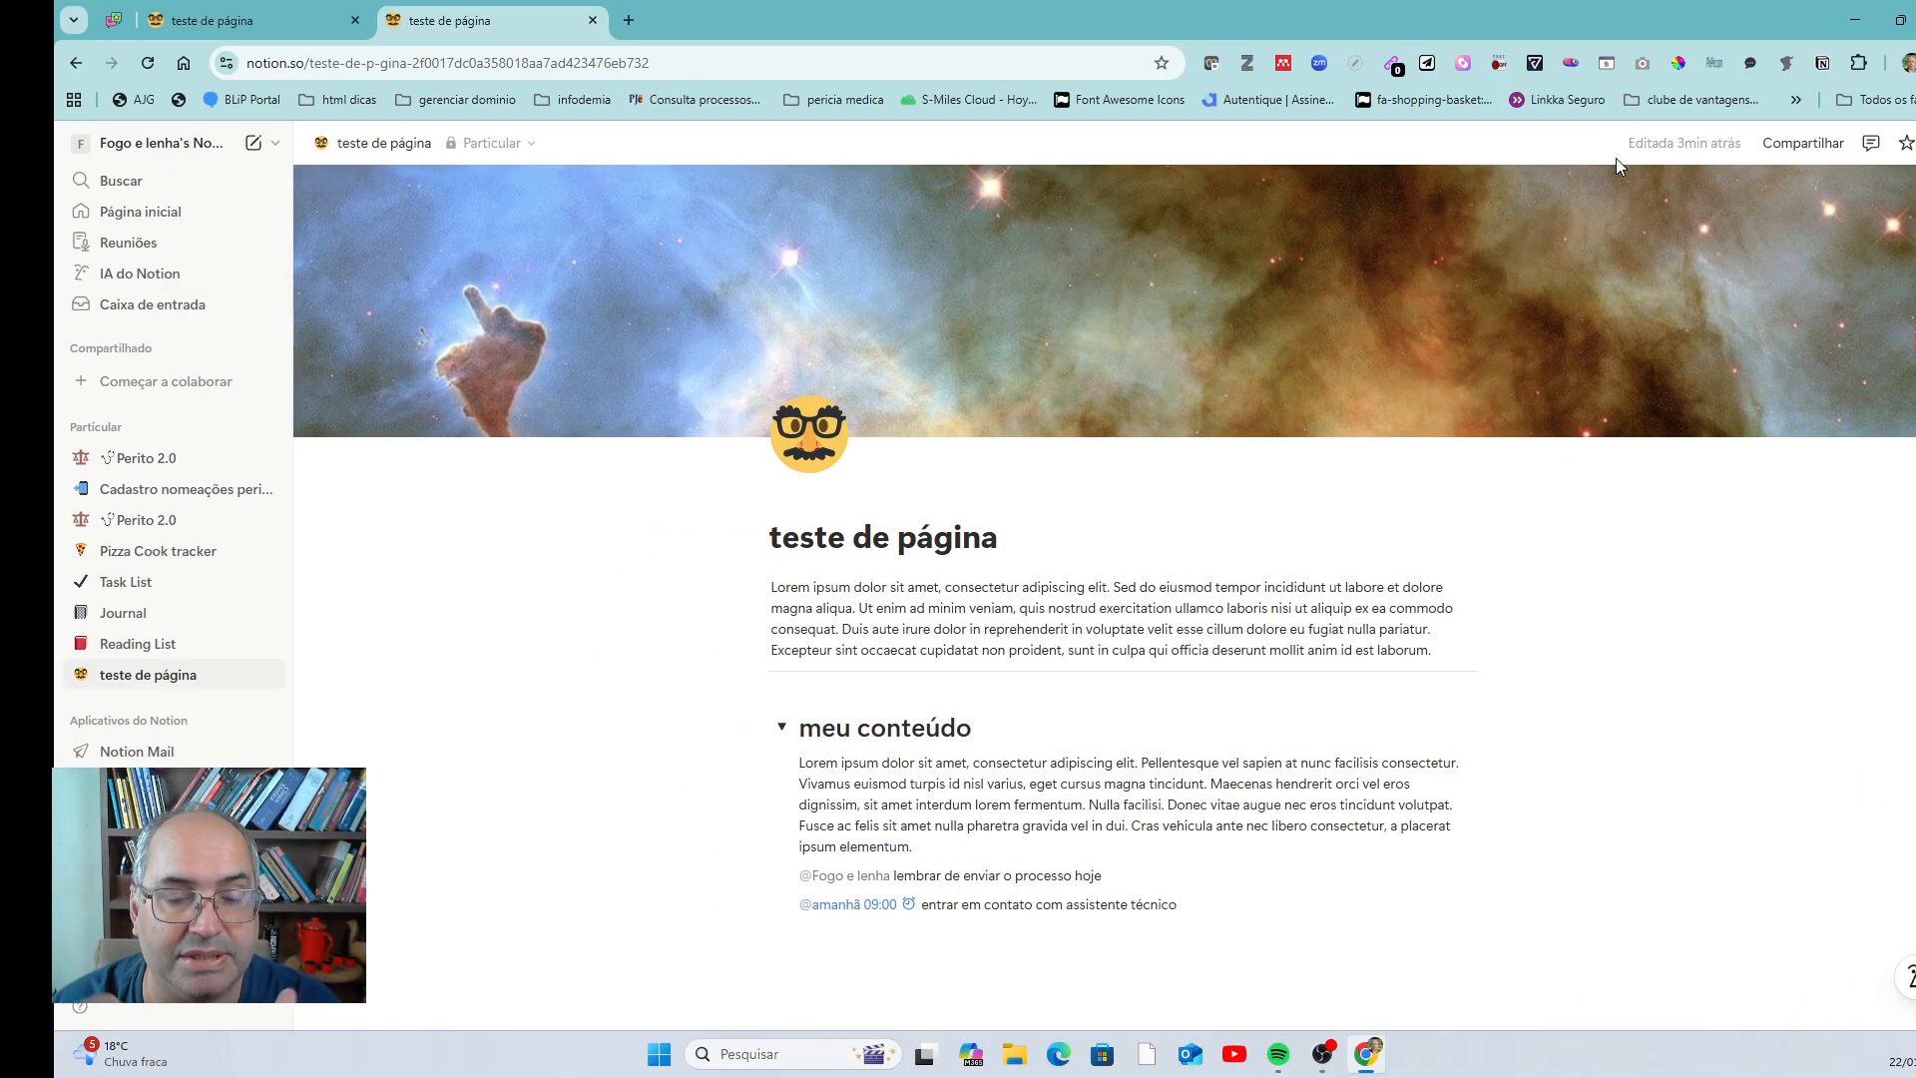